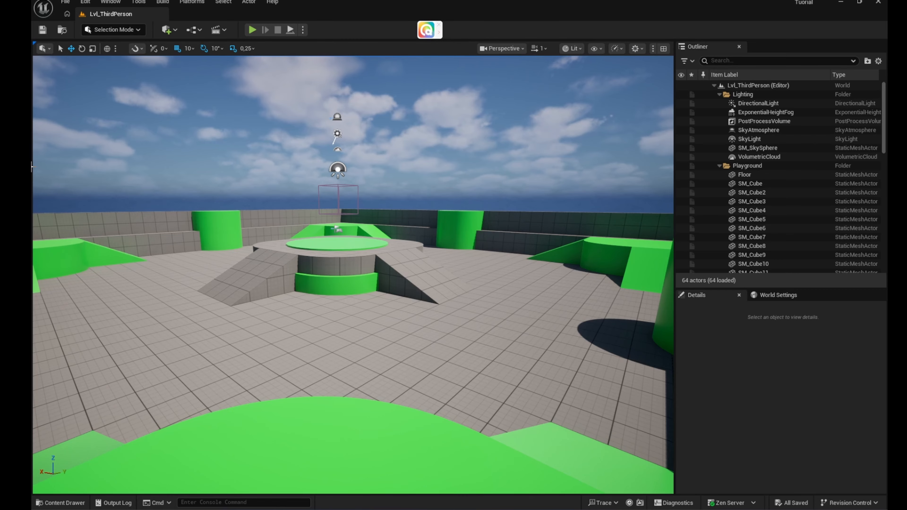
Create a new level from the Basic template.
{"action": "left_click", "coordinate": [64, 2]}
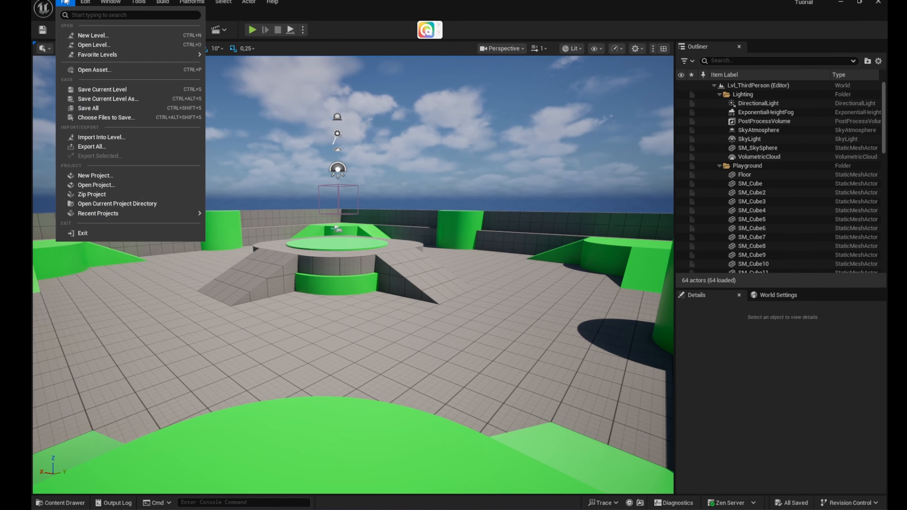
{"action": "left_click", "coordinate": [95, 36]}
{"action": "left_click", "coordinate": [454, 202]}
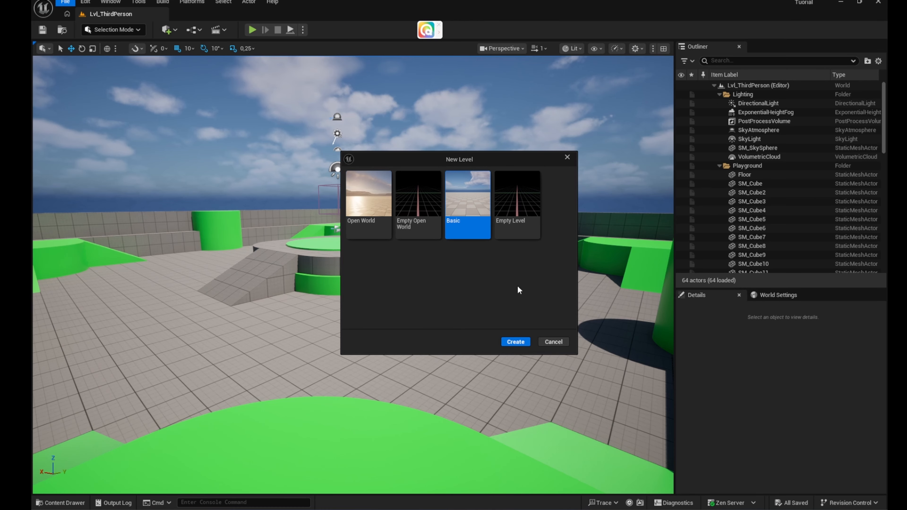
{"action": "left_click", "coordinate": [515, 342]}
Save the new level as LV_01 in the Content folder.
{"action": "left_click", "coordinate": [65, 2]}
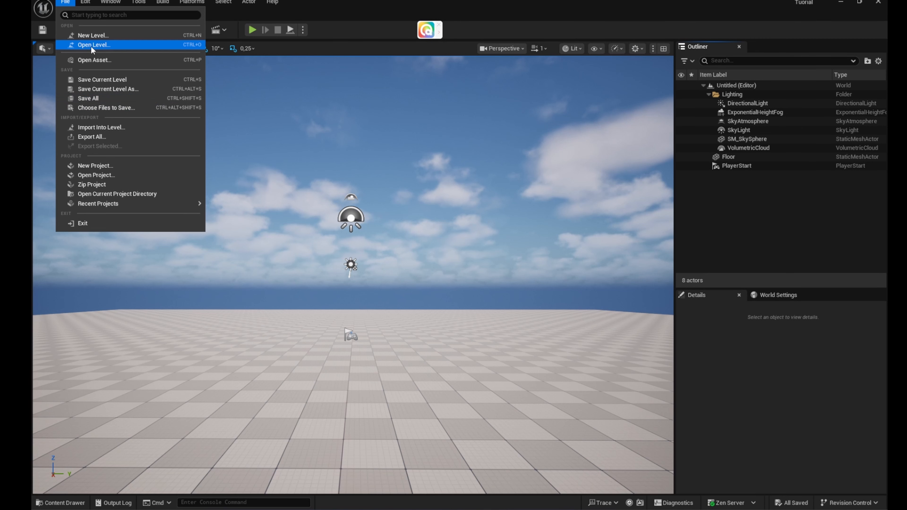
{"action": "left_click", "coordinate": [94, 89]}
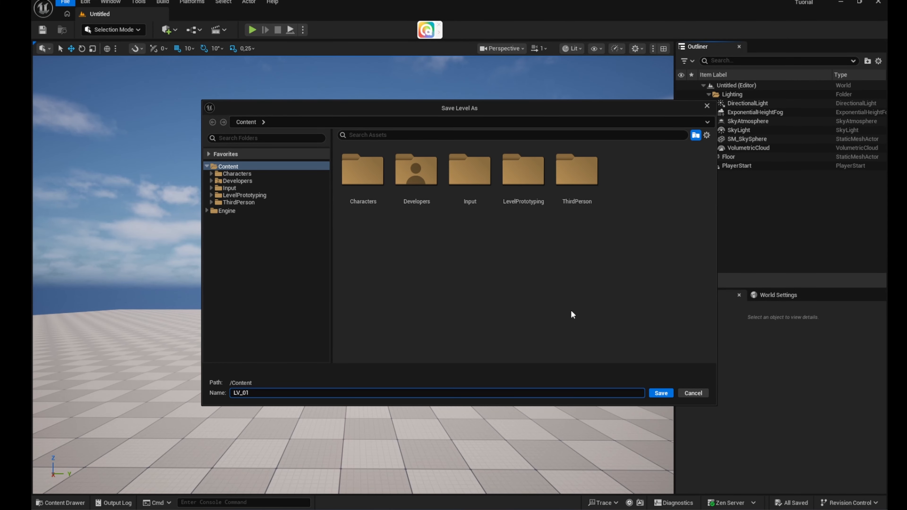
{"action": "left_click", "coordinate": [653, 396]}
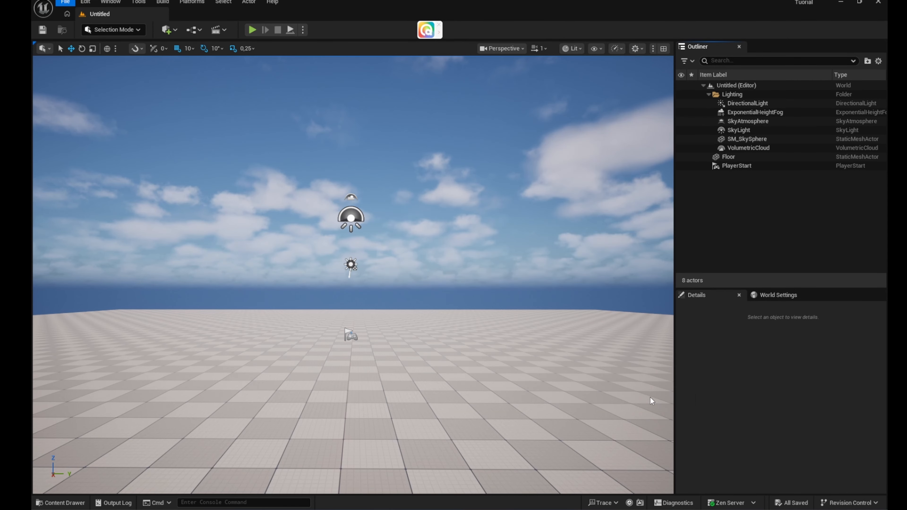
Create a new folder named Maps inside the Content folder.
{"action": "left_click", "coordinate": [73, 504]}
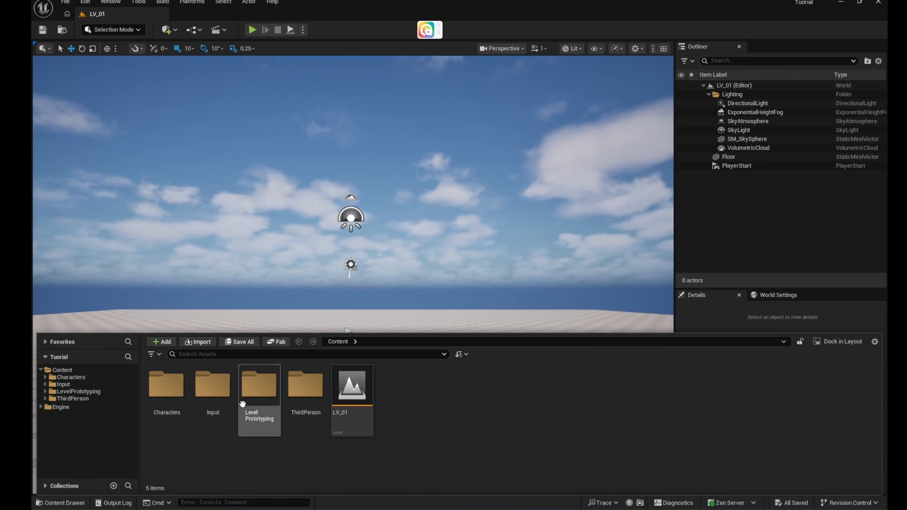
{"action": "right_click", "coordinate": [400, 395]}
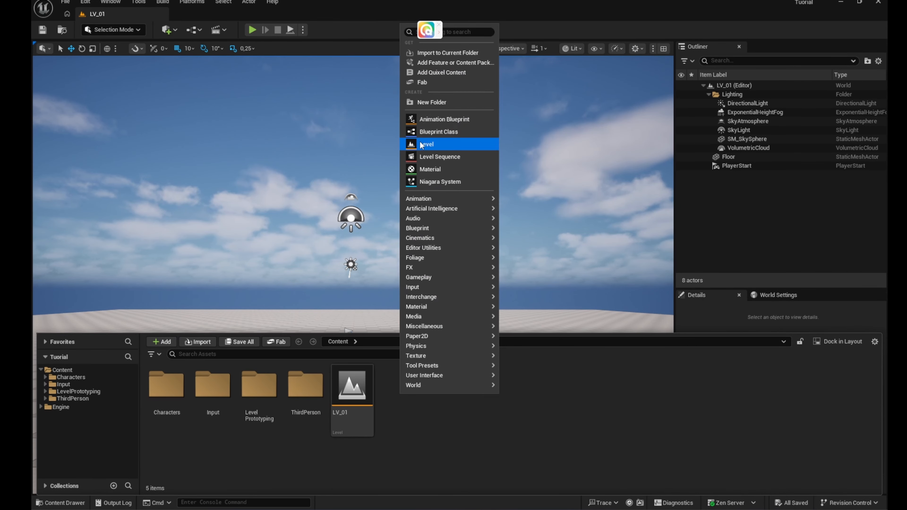
{"action": "left_click", "coordinate": [425, 100]}
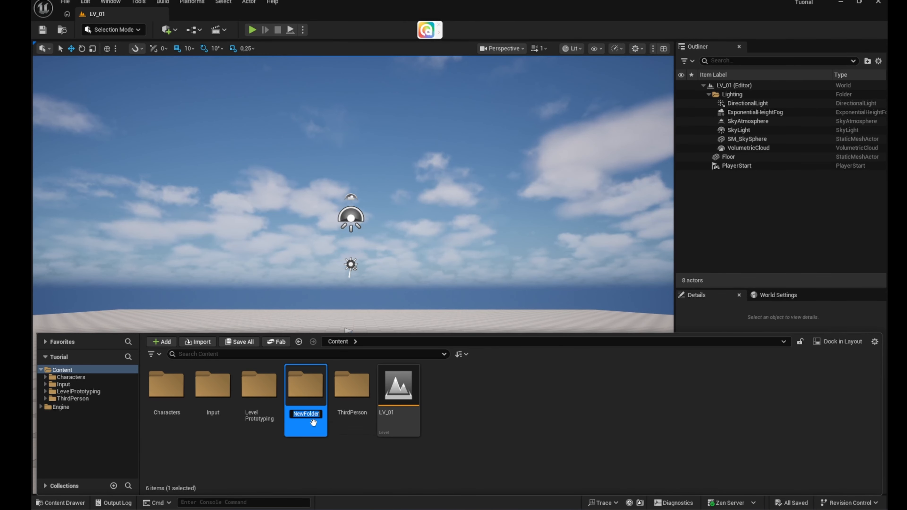
{"action": "type", "text": "ц"}
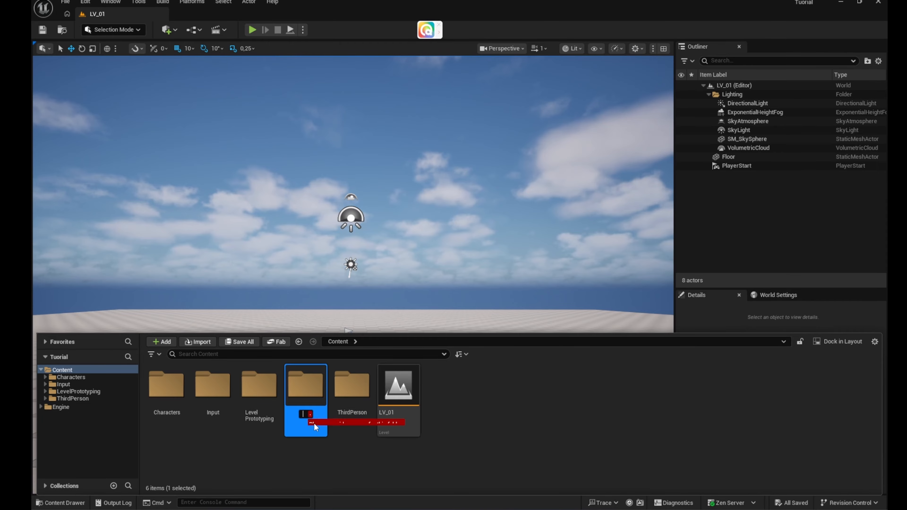
{"action": "key", "text": "BackSpace"}
{"action": "type", "text": "Maps"}
{"action": "key", "text": "Return"}
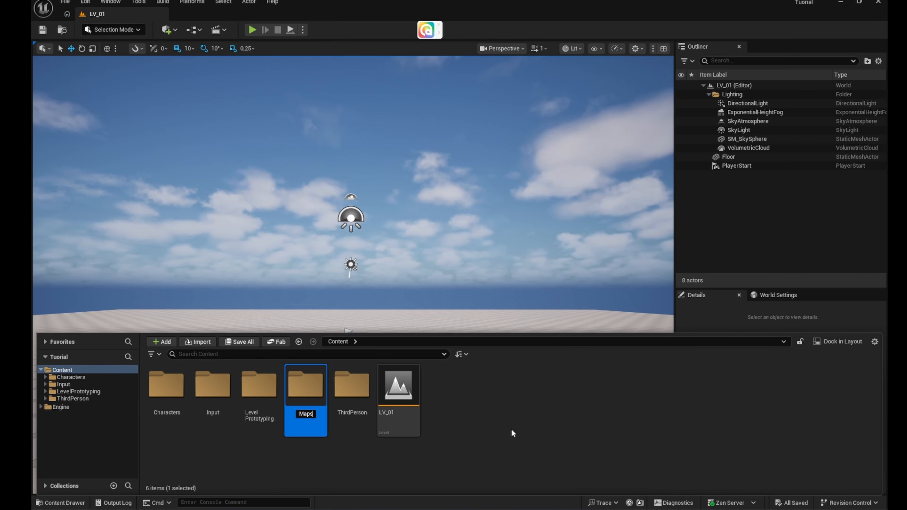
Move the LV_01 level into the Maps folder, accepting the rename.
{"action": "left_click_drag", "start_coordinate": [398, 389], "coordinate": [304, 405]}
{"action": "left_click", "coordinate": [336, 415]}
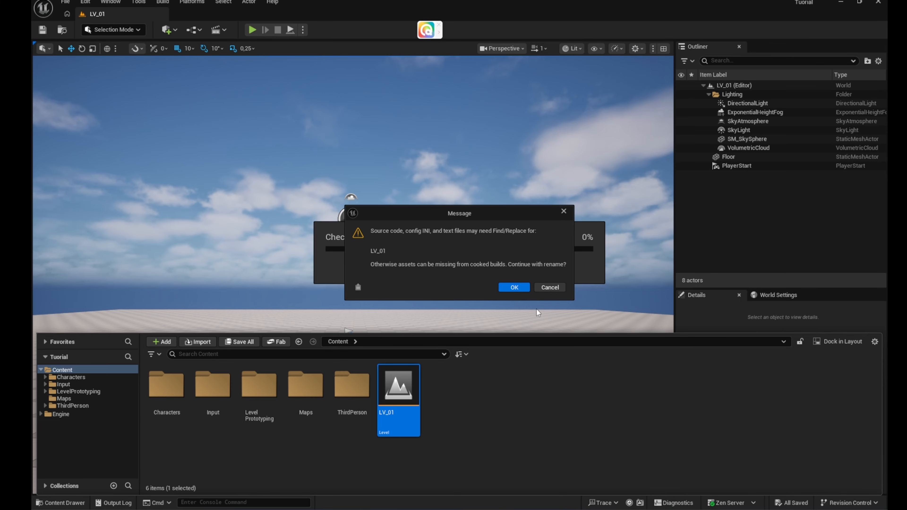
{"action": "left_click", "coordinate": [525, 289]}
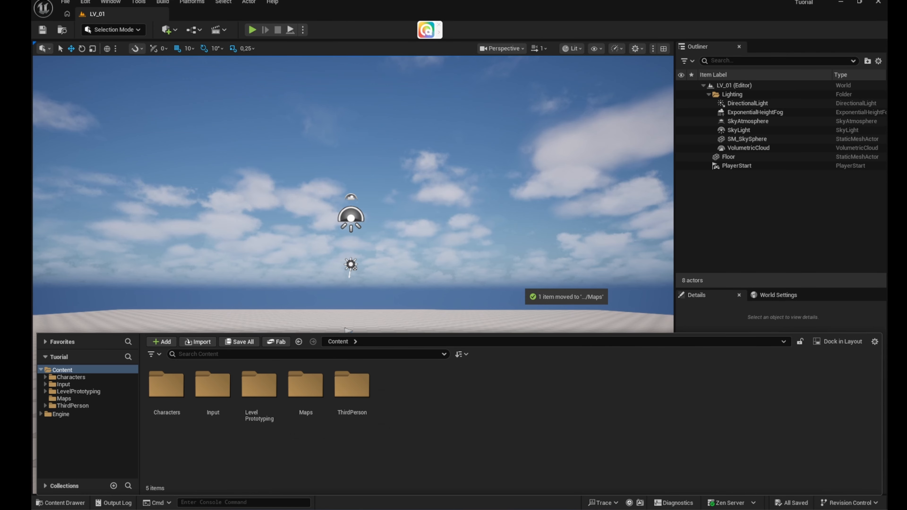
{"action": "left_click", "coordinate": [67, 503]}
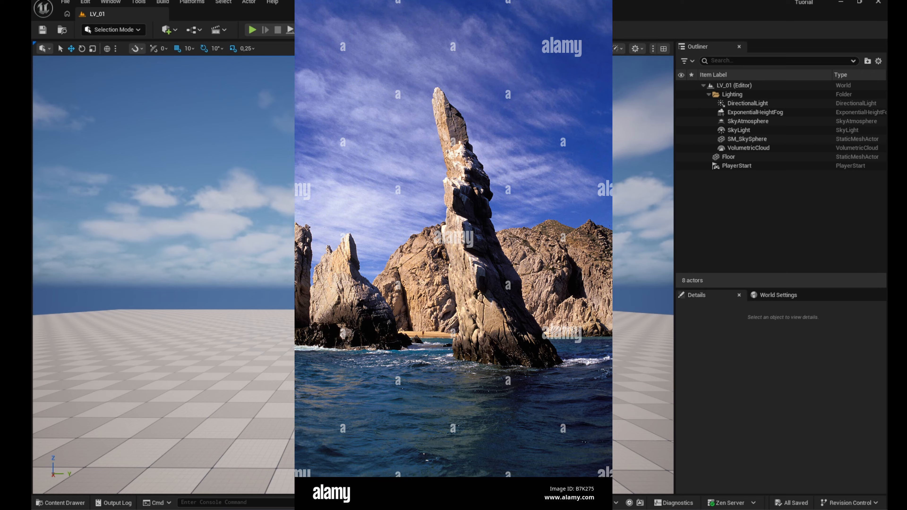
Switch the level editor from Selection to Modeling mode.
{"action": "right_click_drag", "start_coordinate": [354, 275], "coordinate": [346, 303]}
{"action": "right_click_drag", "start_coordinate": [140, 139], "coordinate": [157, 136]}
{"action": "right_click_drag", "start_coordinate": [258, 298], "coordinate": [255, 317]}
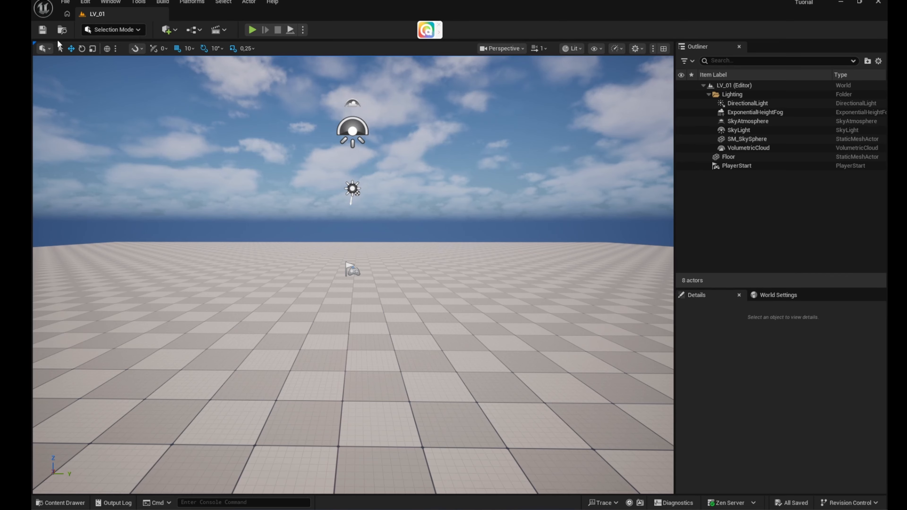
{"action": "left_click", "coordinate": [108, 30]}
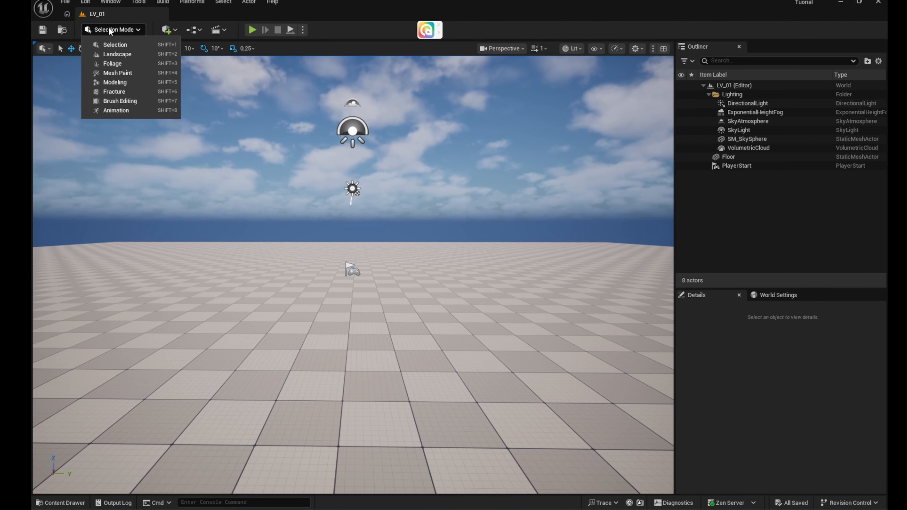
{"action": "left_click", "coordinate": [120, 83]}
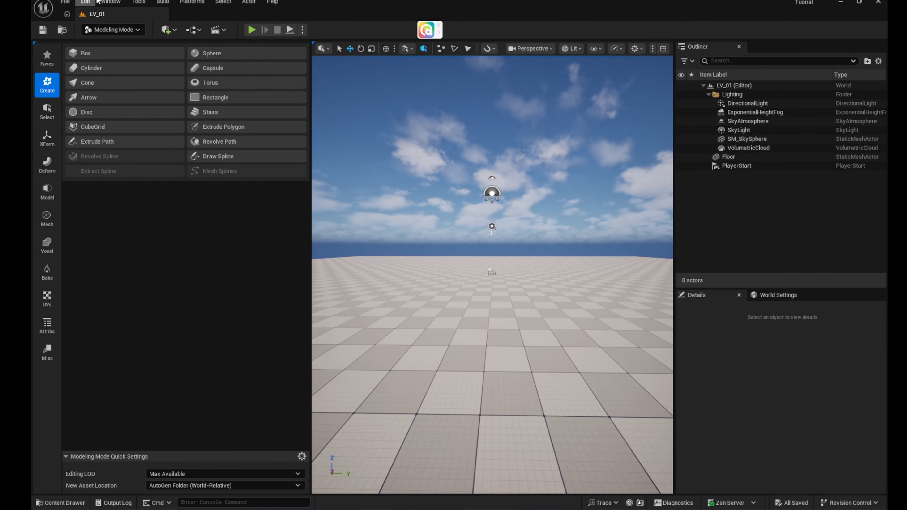
Search the plugins for "modeling" to check the Modeling Tools Editor Mode plugin.
{"action": "left_click", "coordinate": [85, 3]}
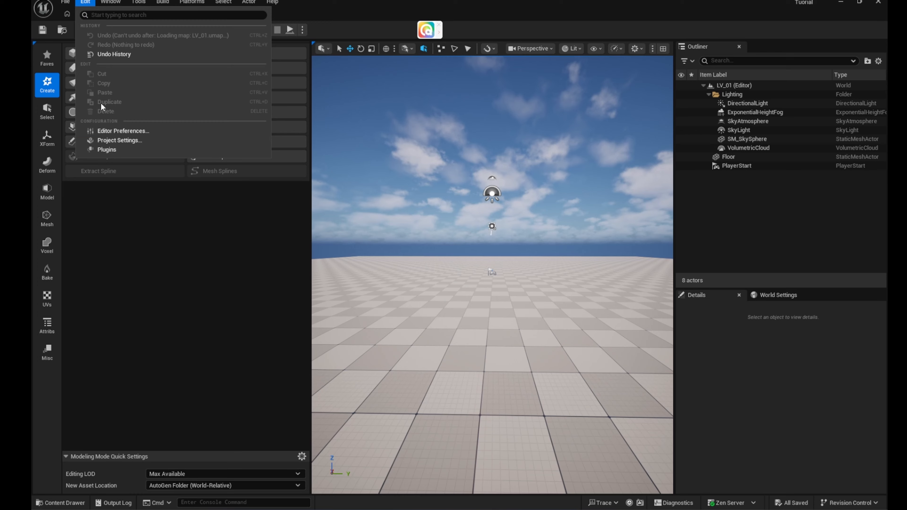
{"action": "left_click", "coordinate": [138, 147]}
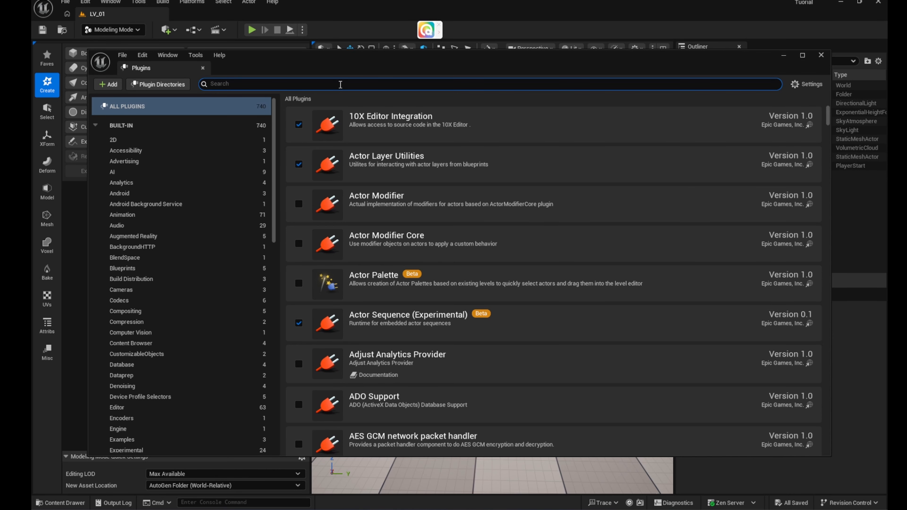
{"action": "type", "text": "modeling"}
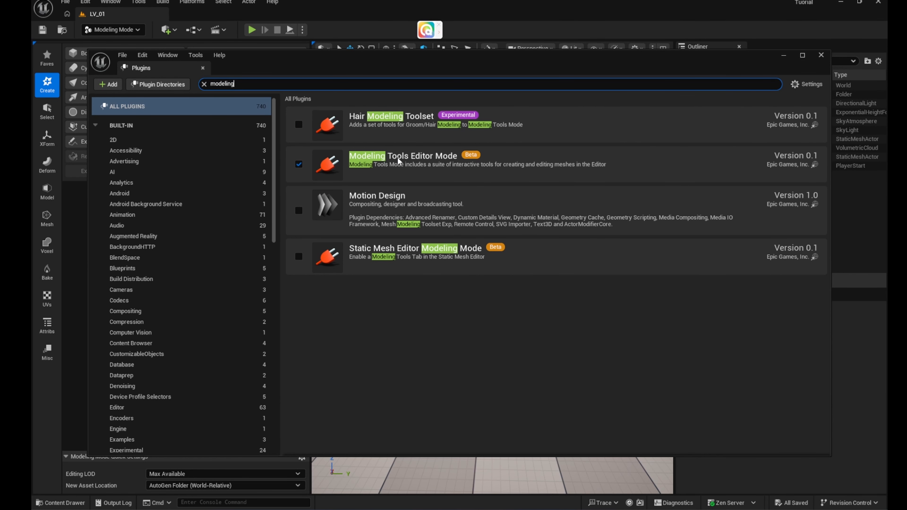
{"action": "left_click", "coordinate": [821, 55]}
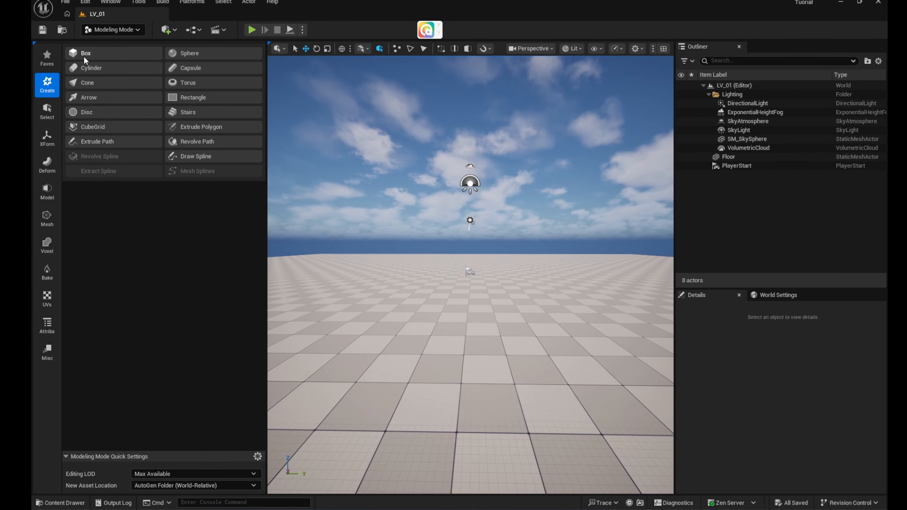
Place a cylinder on the floor in the foreground of the level.
{"action": "left_click", "coordinate": [91, 68]}
{"action": "left_click", "coordinate": [487, 373]}
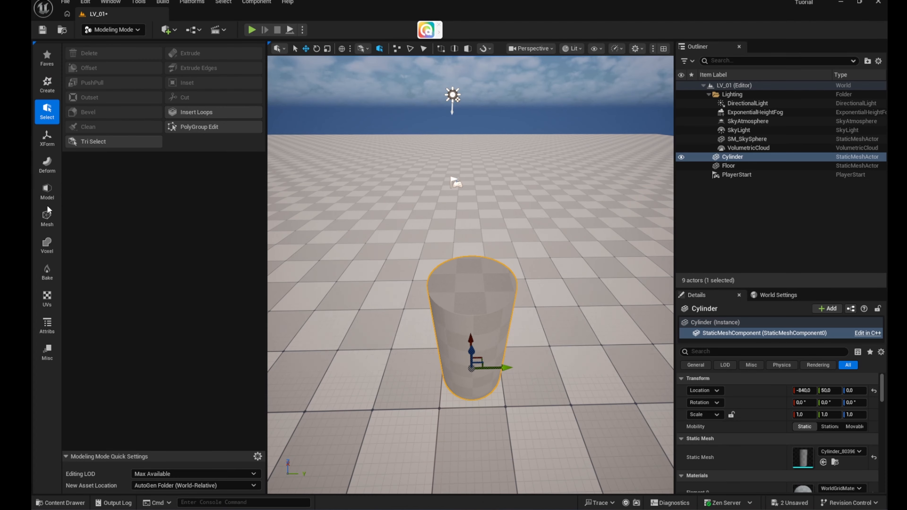
Taper the cylinder with PolyGroup Edit by scaling its top face to 0.2 in X and Y, and accept the edit.
{"action": "left_click", "coordinate": [48, 193]}
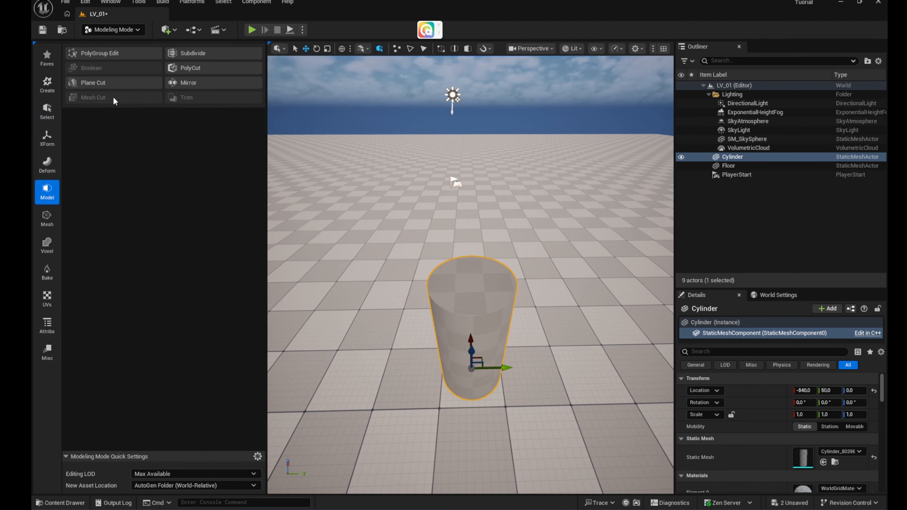
{"action": "left_click", "coordinate": [114, 57]}
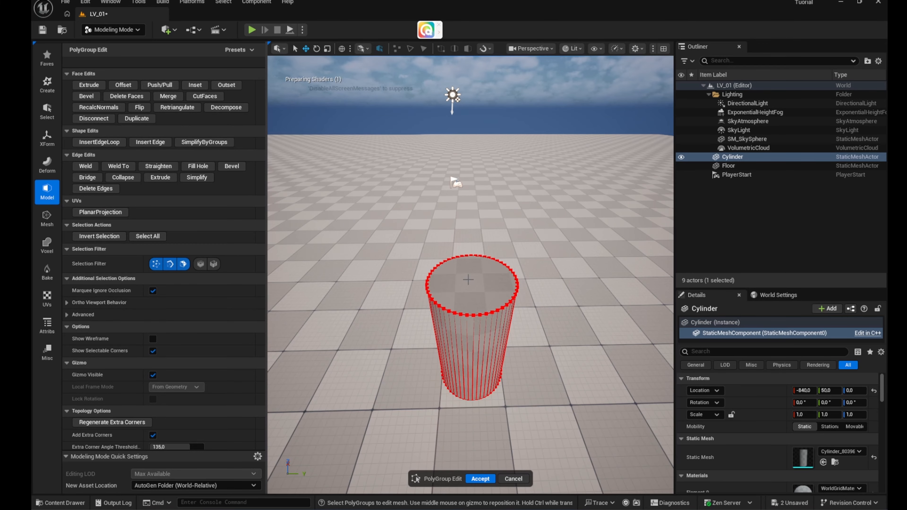
{"action": "left_click", "coordinate": [468, 279]}
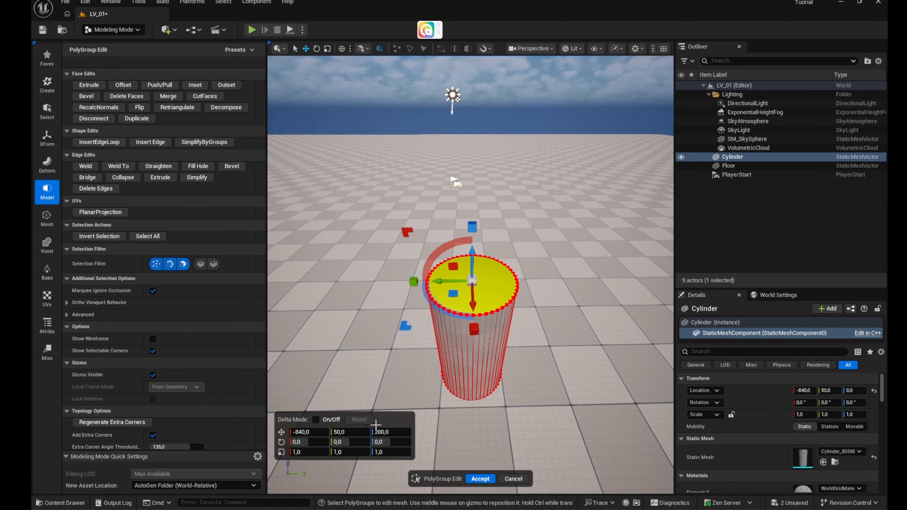
{"action": "left_click", "coordinate": [316, 453]}
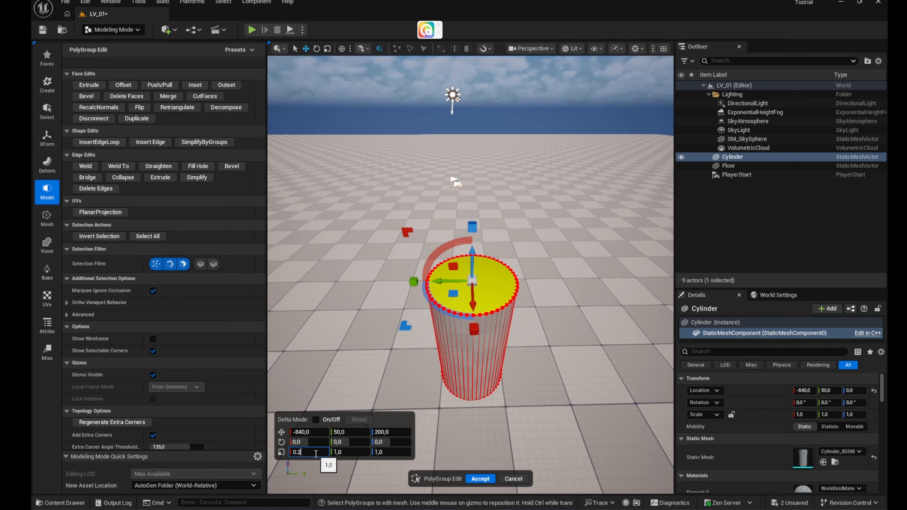
{"action": "type", "text": "0.2"}
{"action": "left_click", "coordinate": [346, 452]}
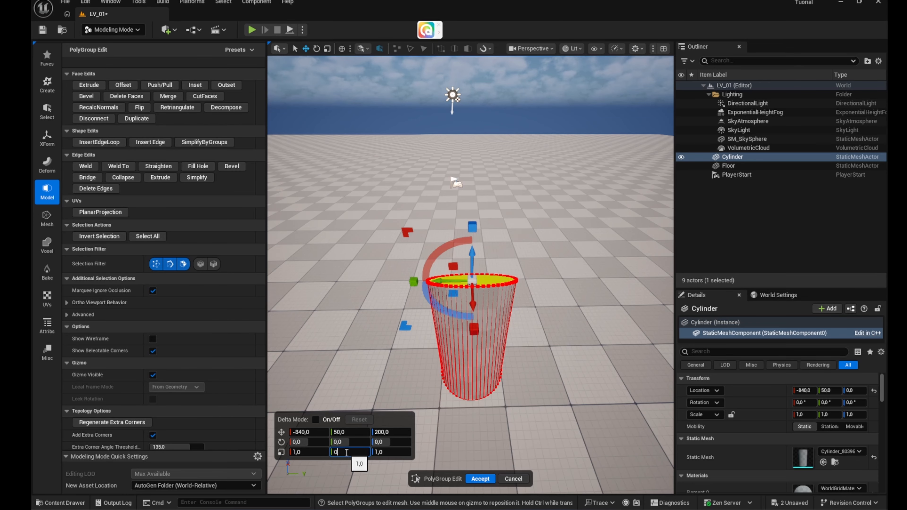
{"action": "key", "text": "Return"}
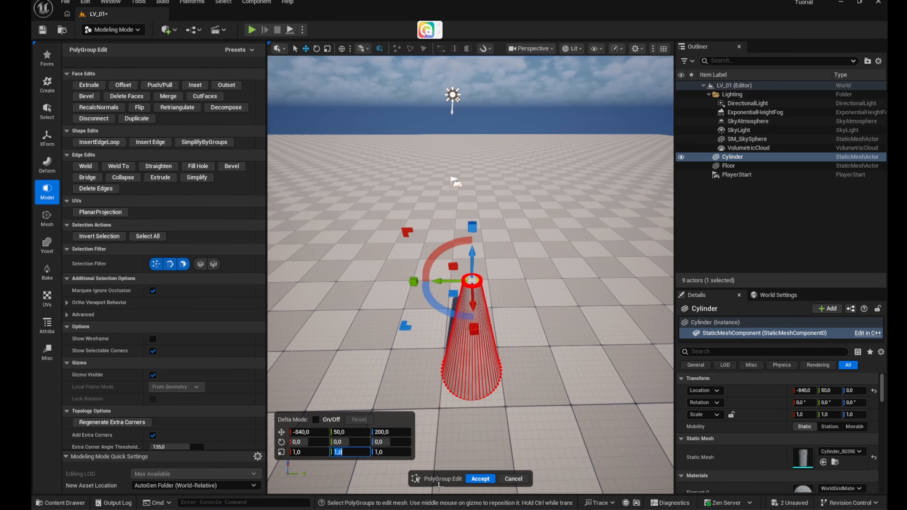
{"action": "left_click", "coordinate": [488, 479]}
Examine the tapered cylinder's mesh topology in the Wireframe view mode, and return to the Lit view mode.
{"action": "key", "text": "w"}
{"action": "mouse_move", "coordinate": [361, 366]}
{"action": "right_mouse_down"}
{"action": "mouse_move", "coordinate": [356, 379]}
{"action": "mouse_move", "coordinate": [358, 366]}
{"action": "right_mouse_up"}
{"action": "key", "text": "s"}
{"action": "left_click", "coordinate": [566, 50]}
{"action": "mouse_move", "coordinate": [568, 115]}
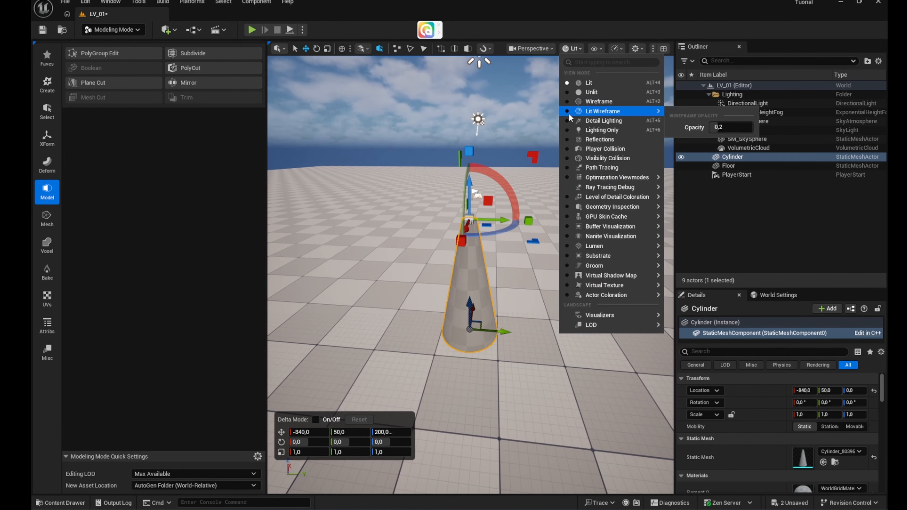
{"action": "left_click", "coordinate": [595, 101]}
{"action": "right_click_drag", "start_coordinate": [568, 250], "coordinate": [577, 226]}
{"action": "key", "text": "s"}
{"action": "key", "text": "a"}
{"action": "key", "text": "w"}
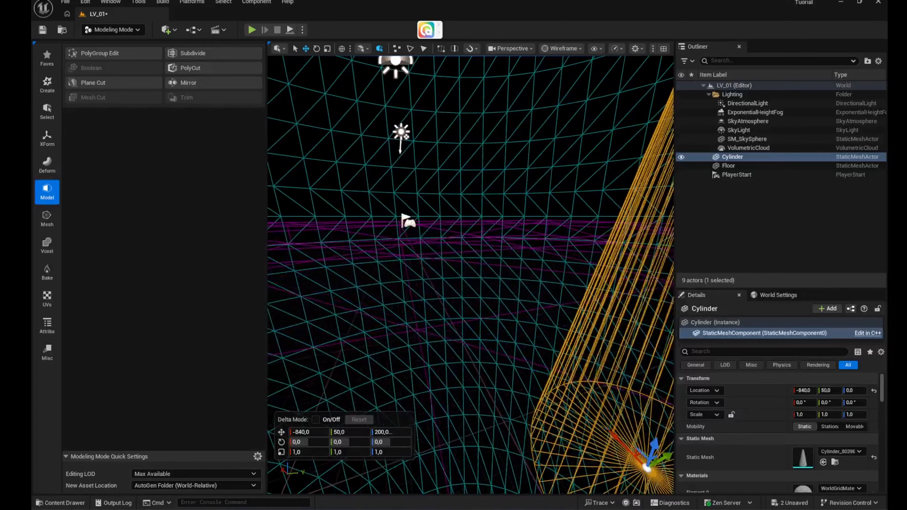
{"action": "right_click_drag", "start_coordinate": [403, 136], "coordinate": [404, 136]}
{"action": "key", "text": "d"}
{"action": "right_click_drag", "start_coordinate": [402, 292], "coordinate": [355, 282]}
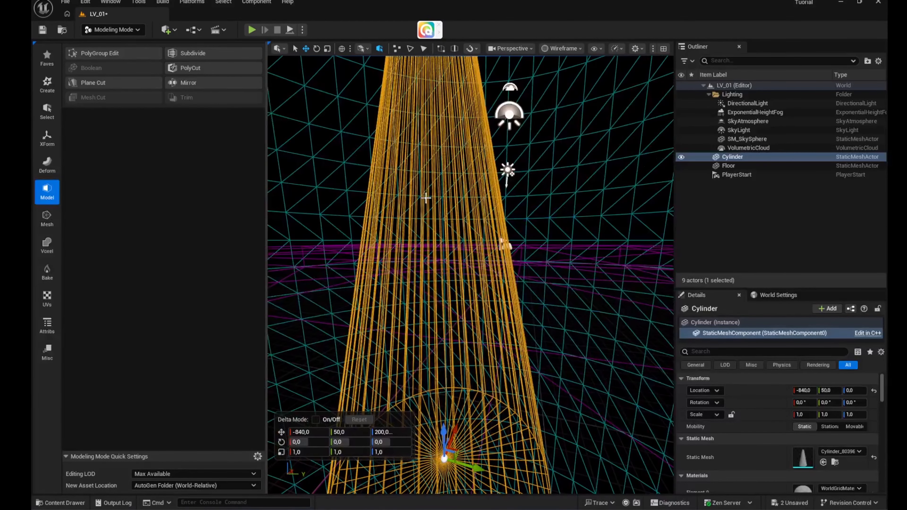
{"action": "key", "text": "s"}
{"action": "mouse_move", "coordinate": [455, 288]}
{"action": "right_mouse_down"}
{"action": "mouse_move", "coordinate": [455, 301]}
{"action": "mouse_move", "coordinate": [463, 287]}
{"action": "right_mouse_up"}
{"action": "key", "text": "w"}
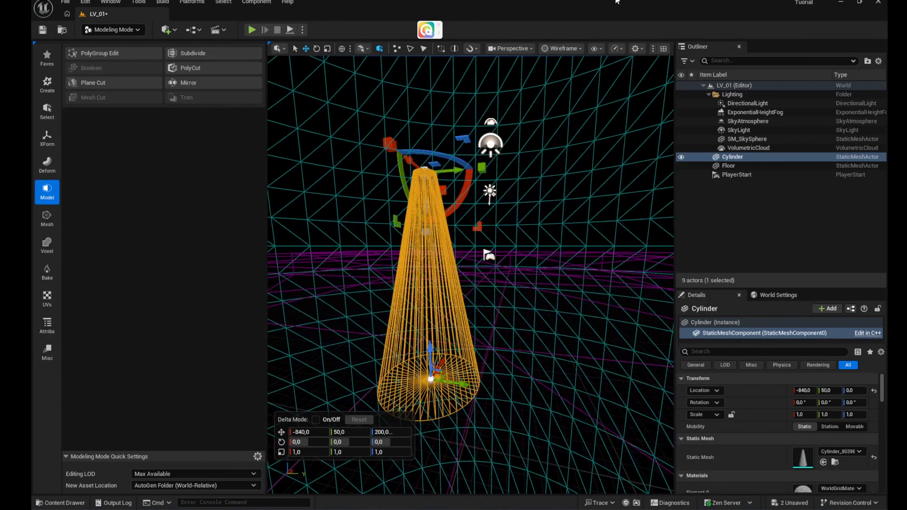
{"action": "left_click", "coordinate": [562, 48]}
{"action": "left_click", "coordinate": [583, 84]}
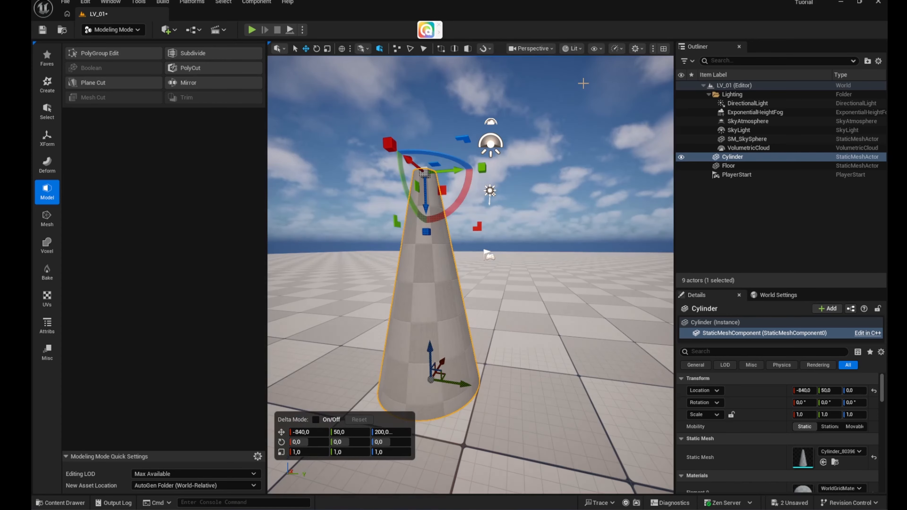
Remesh the tapered cylinder with a target triangle count of 10000 and accept the result.
{"action": "mouse_move", "coordinate": [389, 247]}
{"action": "right_mouse_down"}
{"action": "mouse_move", "coordinate": [391, 275]}
{"action": "mouse_move", "coordinate": [389, 247]}
{"action": "right_mouse_up"}
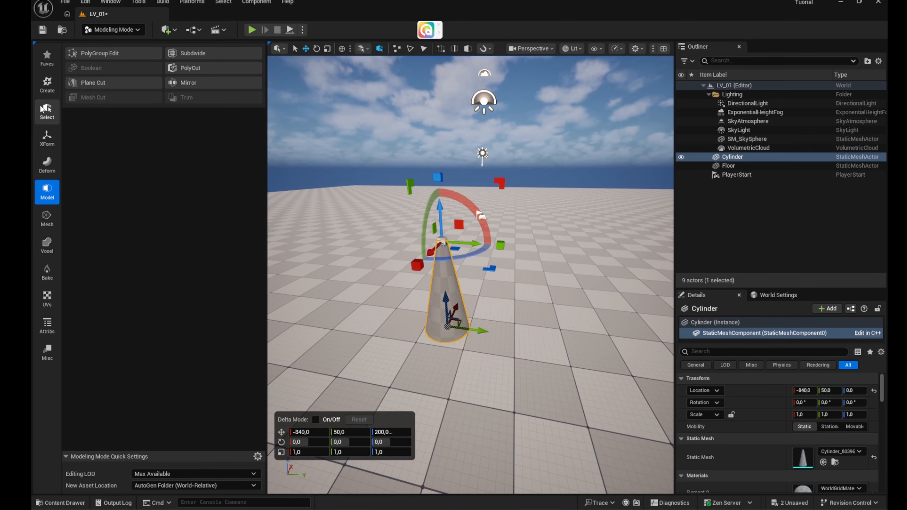
{"action": "left_click", "coordinate": [47, 218]}
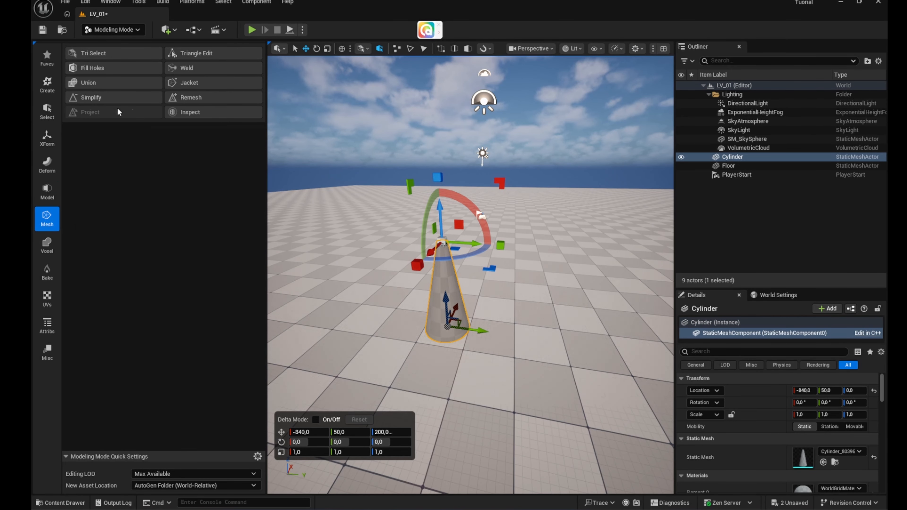
{"action": "left_click", "coordinate": [199, 98]}
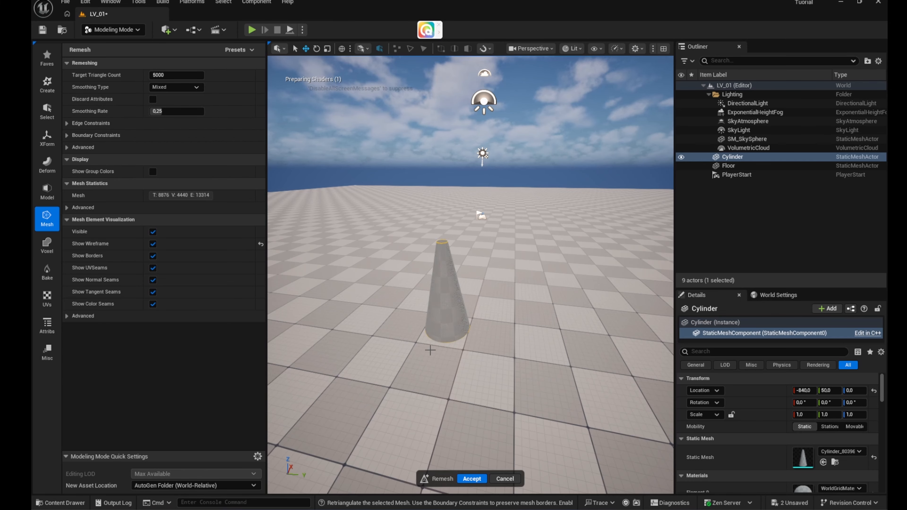
{"action": "mouse_move", "coordinate": [430, 350]}
{"action": "right_mouse_down"}
{"action": "mouse_move", "coordinate": [433, 371]}
{"action": "mouse_move", "coordinate": [400, 354]}
{"action": "mouse_move", "coordinate": [405, 401]}
{"action": "mouse_move", "coordinate": [412, 350]}
{"action": "mouse_move", "coordinate": [432, 337]}
{"action": "right_mouse_up"}
{"action": "key", "text": "w"}
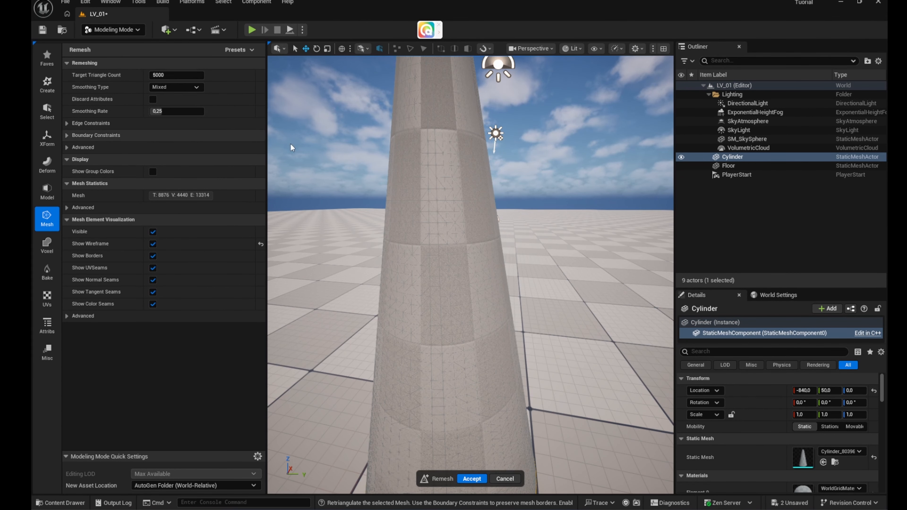
{"action": "left_click", "coordinate": [173, 76]}
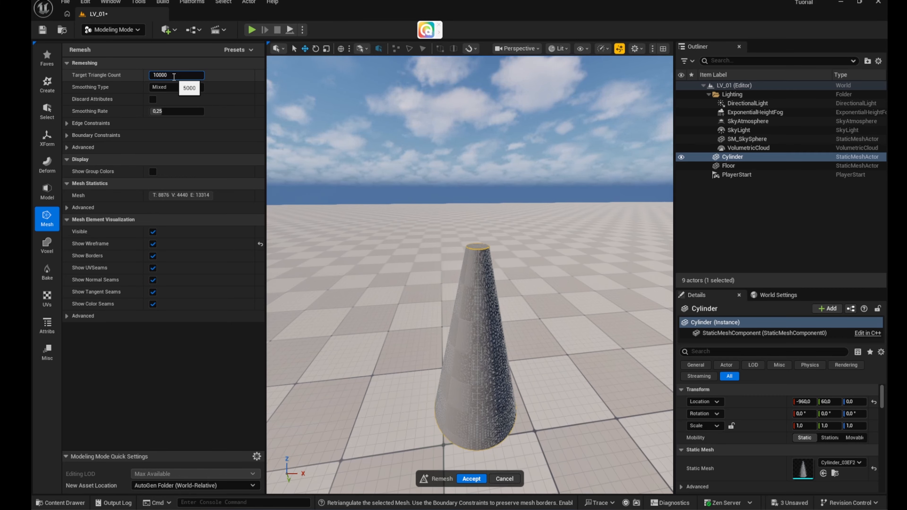
{"action": "type", "text": "10000"}
{"action": "key", "text": "Return"}
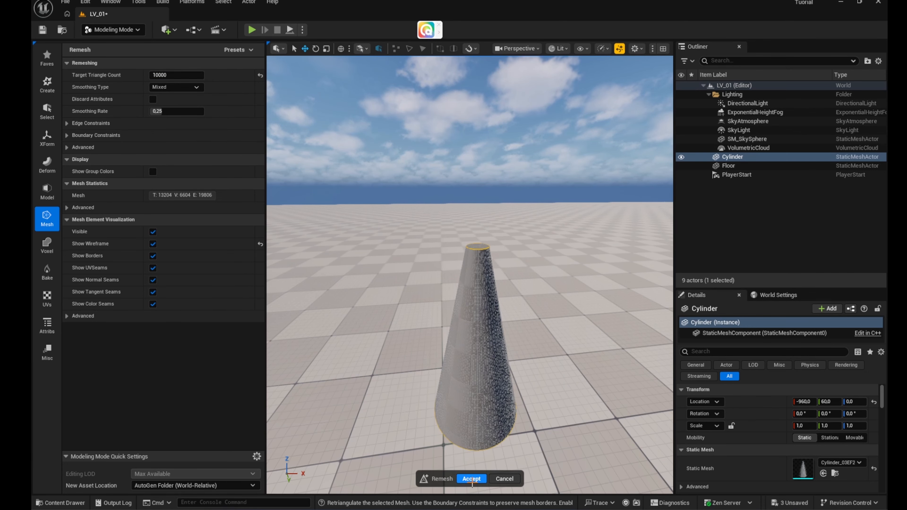
{"action": "left_click", "coordinate": [471, 479]}
Examine the remeshed cylinder's triangle density in the Wireframe view mode, and return to the Lit view mode.
{"action": "key", "text": "w"}
{"action": "right_click_drag", "start_coordinate": [496, 425], "coordinate": [520, 440]}
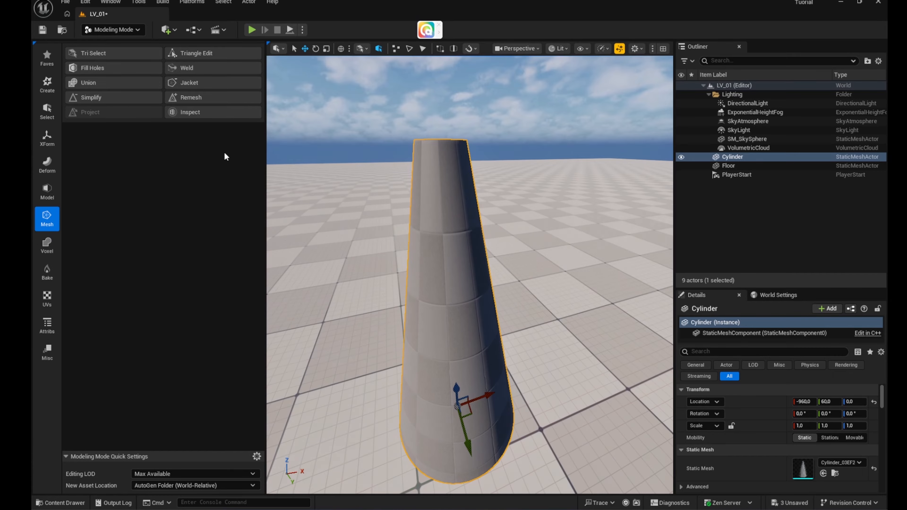
{"action": "left_click", "coordinate": [558, 48]}
{"action": "left_click", "coordinate": [580, 98]}
{"action": "right_click_drag", "start_coordinate": [581, 98], "coordinate": [582, 114]}
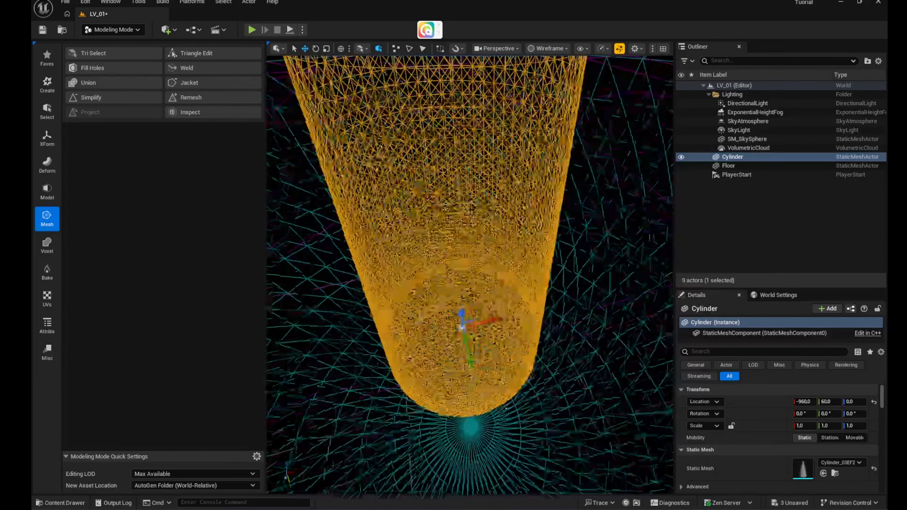
{"action": "mouse_move", "coordinate": [528, 253]}
{"action": "right_mouse_down"}
{"action": "mouse_move", "coordinate": [528, 210]}
{"action": "mouse_move", "coordinate": [528, 253]}
{"action": "mouse_move", "coordinate": [521, 250]}
{"action": "right_mouse_up"}
{"action": "key", "text": "s"}
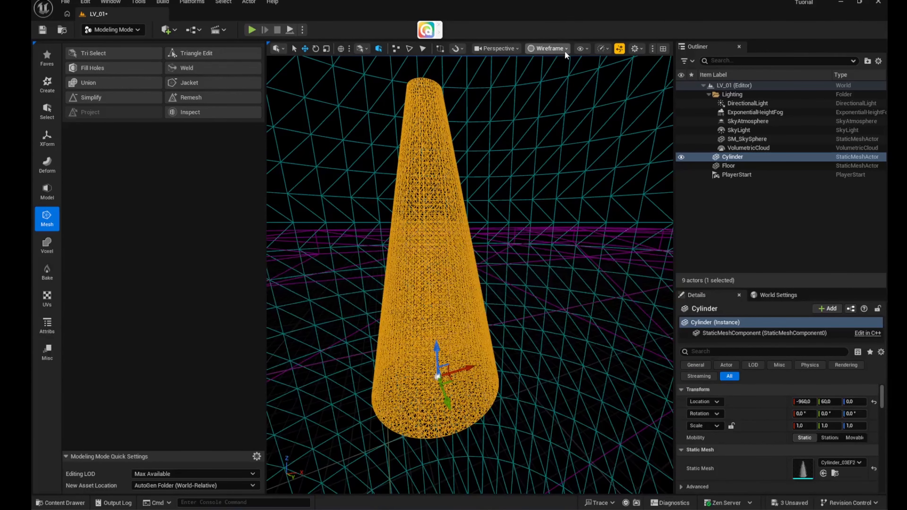
{"action": "left_click", "coordinate": [569, 50]}
{"action": "left_click", "coordinate": [561, 82]}
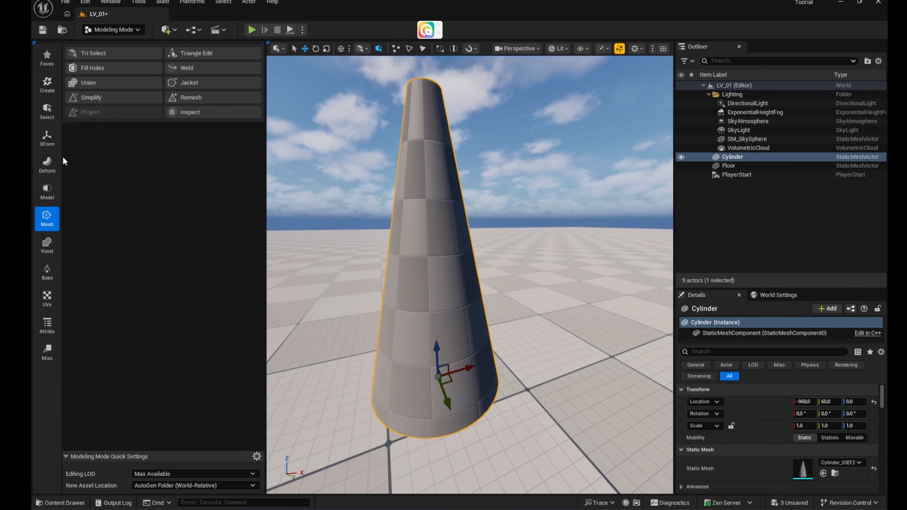
Start Displace on the cylinder and reset all four Perlin noise layers and the displace intensity to their defaults.
{"action": "left_click", "coordinate": [54, 165]}
{"action": "left_click", "coordinate": [129, 97]}
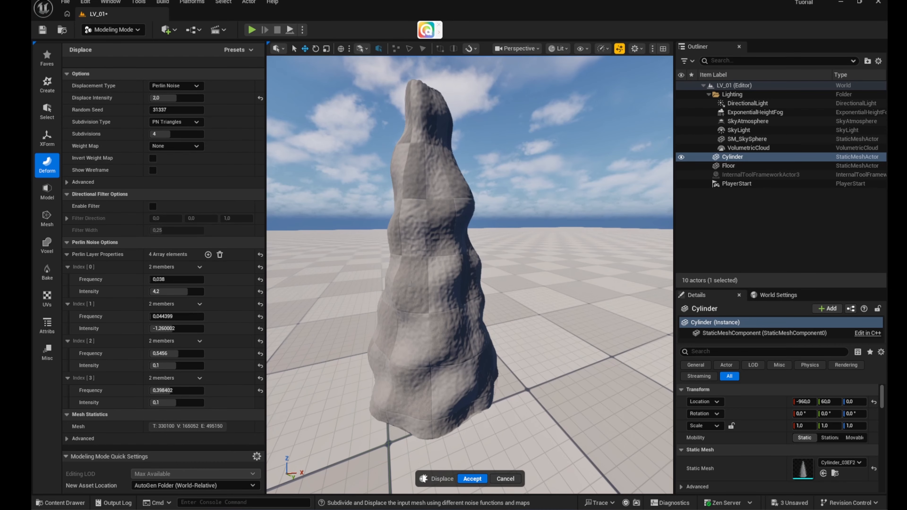
{"action": "left_click", "coordinate": [261, 280]}
{"action": "left_click", "coordinate": [261, 292]}
{"action": "left_click", "coordinate": [261, 305]}
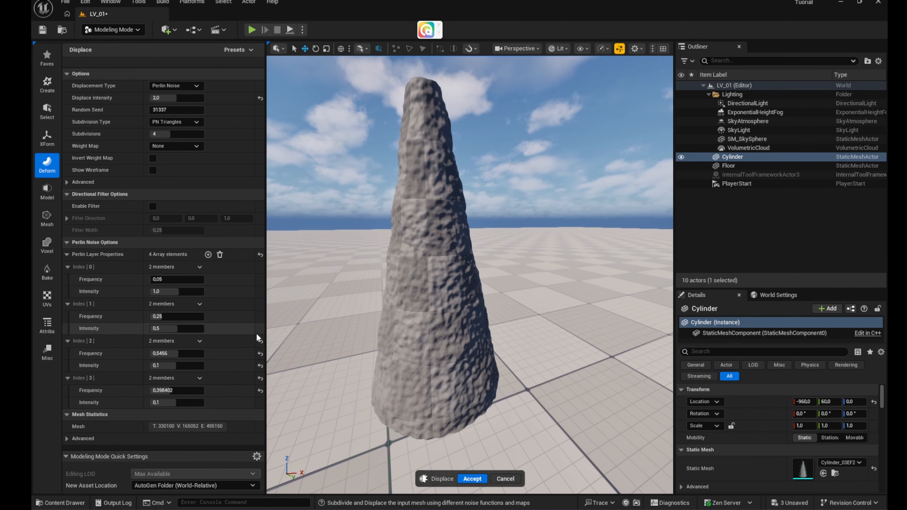
{"action": "left_click", "coordinate": [260, 341]}
{"action": "left_click", "coordinate": [261, 378]}
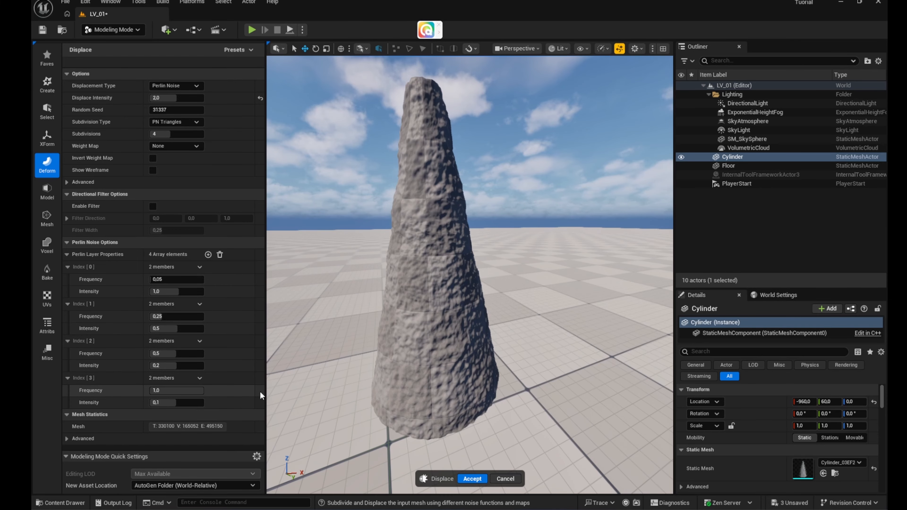
{"action": "left_click", "coordinate": [261, 97]}
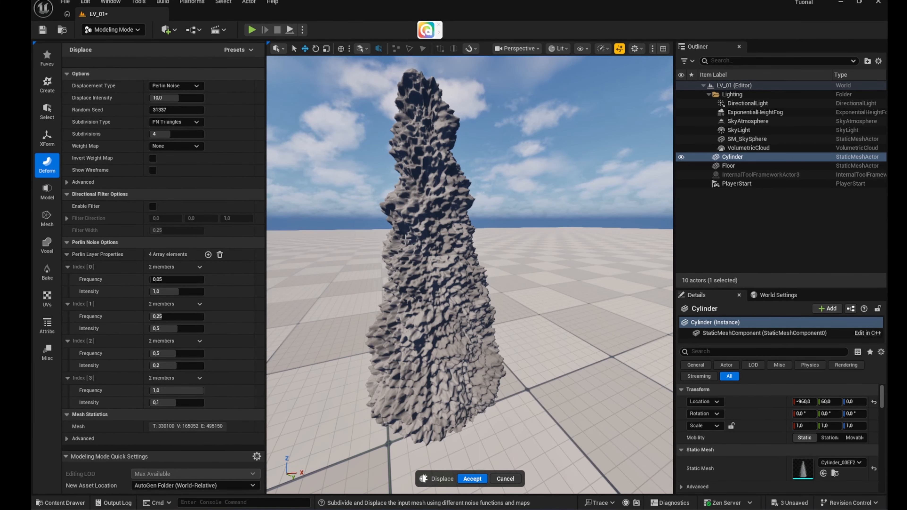
Set the cylinder's displace intensity to 2.0 and check the surface relief from near and far.
{"action": "mouse_move", "coordinate": [406, 240]}
{"action": "right_mouse_down"}
{"action": "mouse_move", "coordinate": [393, 218]}
{"action": "mouse_move", "coordinate": [414, 275]}
{"action": "mouse_move", "coordinate": [406, 239]}
{"action": "mouse_move", "coordinate": [386, 229]}
{"action": "mouse_move", "coordinate": [403, 243]}
{"action": "mouse_move", "coordinate": [364, 256]}
{"action": "mouse_move", "coordinate": [436, 229]}
{"action": "mouse_move", "coordinate": [421, 241]}
{"action": "mouse_move", "coordinate": [436, 235]}
{"action": "mouse_move", "coordinate": [411, 236]}
{"action": "right_mouse_up"}
{"action": "mouse_move", "coordinate": [169, 85]}
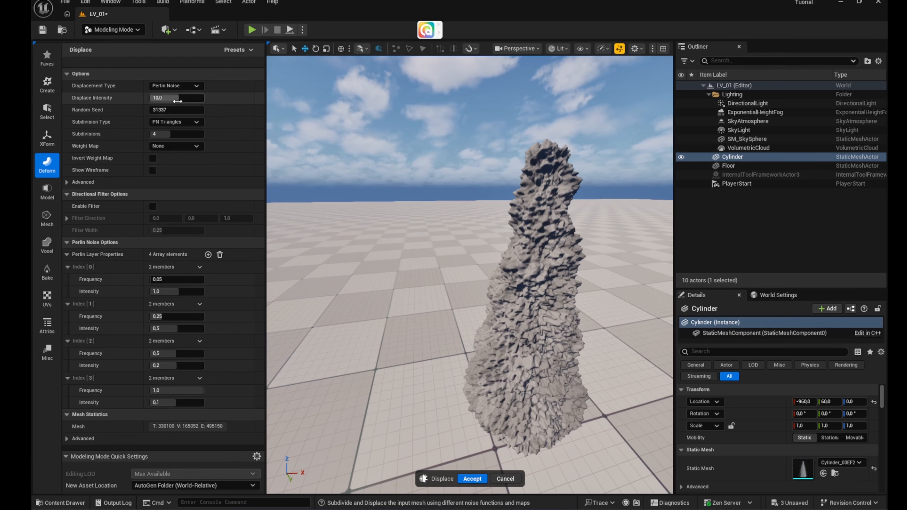
{"action": "left_click", "coordinate": [178, 101]}
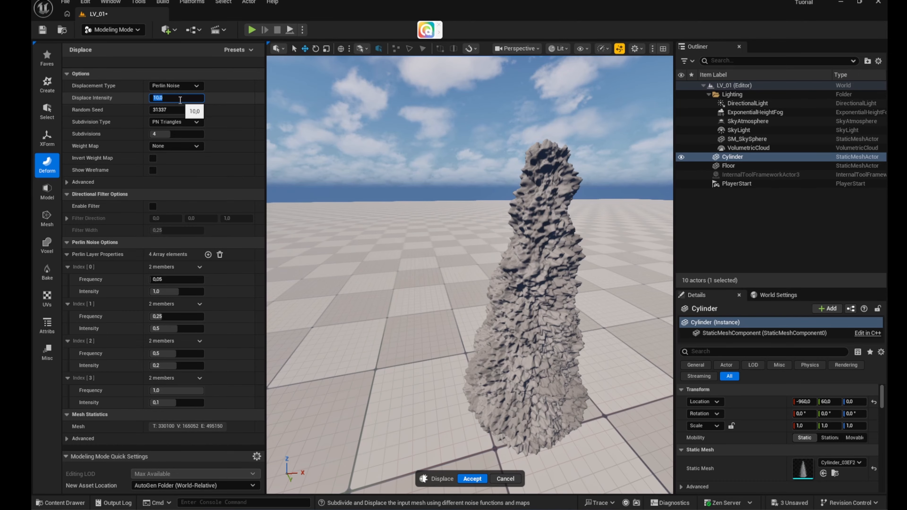
{"action": "key", "text": "Return"}
{"action": "key", "text": "w"}
{"action": "right_click_drag", "start_coordinate": [404, 229], "coordinate": [454, 247]}
{"action": "key", "text": "s"}
{"action": "key", "text": "w"}
{"action": "key", "text": "s"}
{"action": "key", "text": "w"}
{"action": "key", "text": "s"}
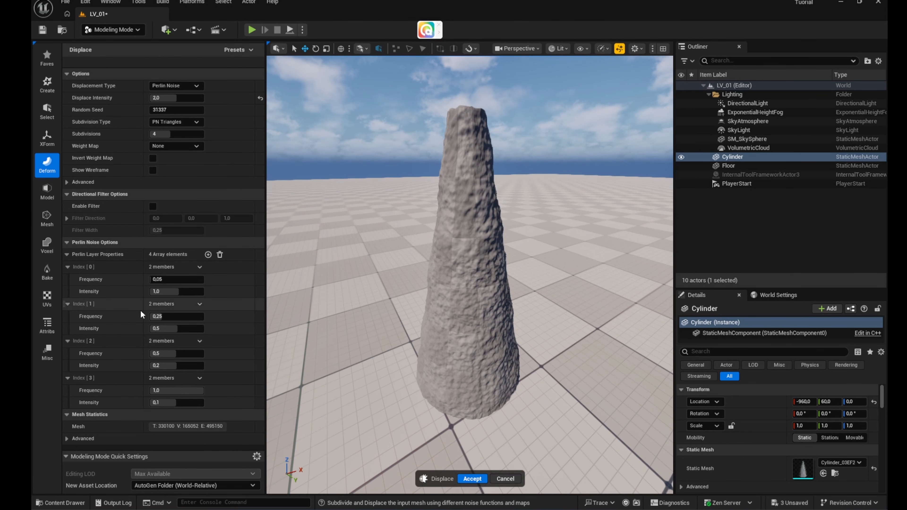
Set Perlin layers 0 and 1 to frequency 0.01, intensity 5.16 and frequency 0.0628, intensity 1.78; set layer 2 and 3 frequencies to 0.423201 and 0.940001.
{"action": "left_click", "coordinate": [67, 267]}
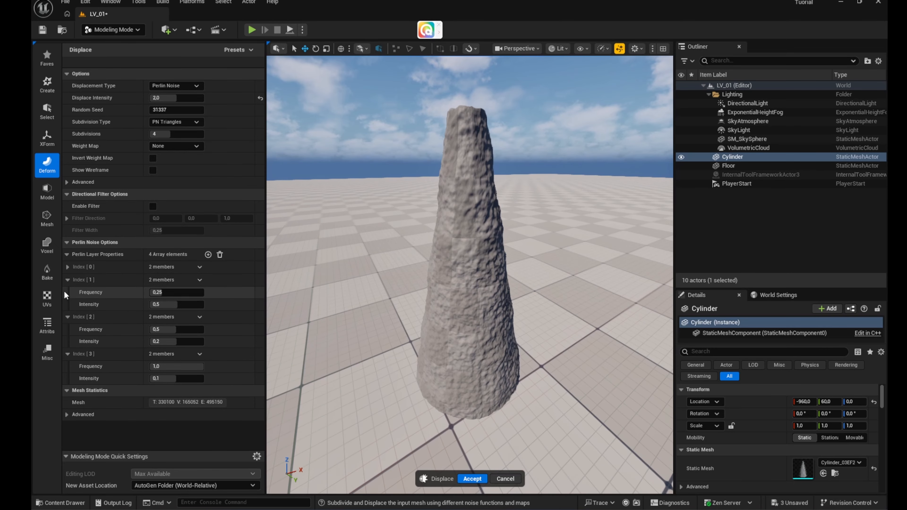
{"action": "left_click", "coordinate": [67, 279]}
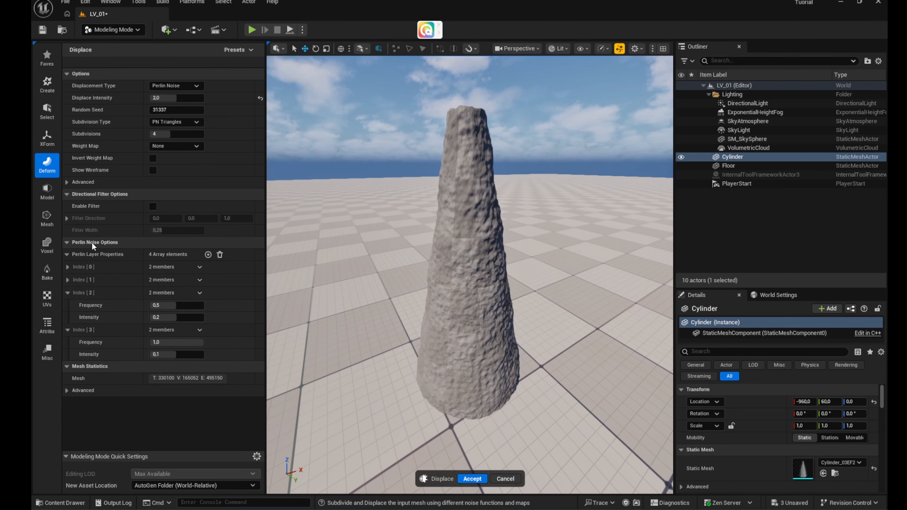
{"action": "left_click", "coordinate": [67, 266]}
{"action": "left_click", "coordinate": [68, 303]}
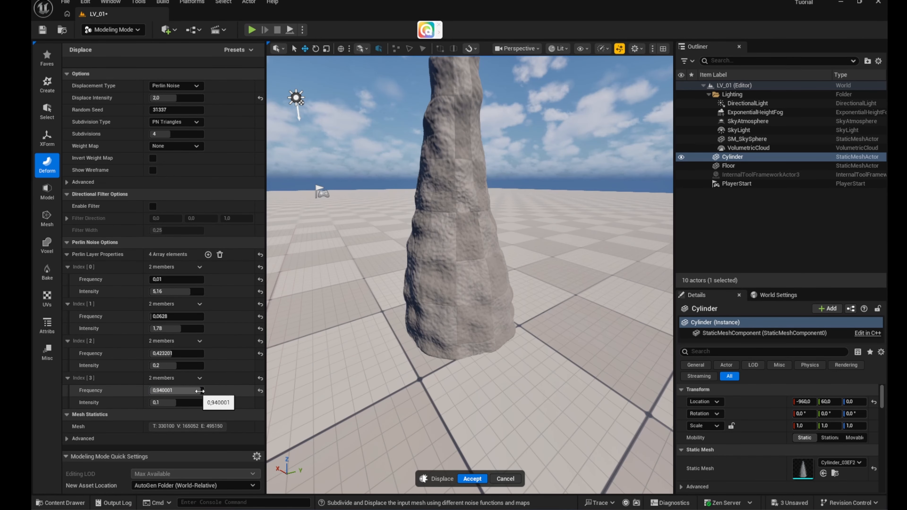
Inspect the displaced spire from several sides, accept the Displace edit and save all unsaved content.
{"action": "right_click_drag", "start_coordinate": [320, 384], "coordinate": [172, 404]}
{"action": "right_click_drag", "start_coordinate": [296, 374], "coordinate": [273, 384]}
{"action": "key", "text": "w"}
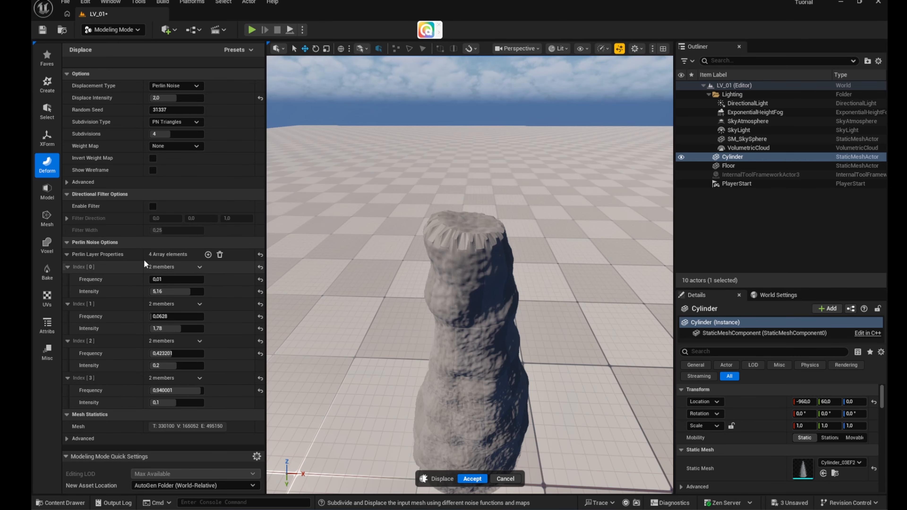
{"action": "right_click_drag", "start_coordinate": [578, 389], "coordinate": [539, 364]}
{"action": "key", "text": "q"}
{"action": "right_click_drag", "start_coordinate": [579, 410], "coordinate": [580, 404]}
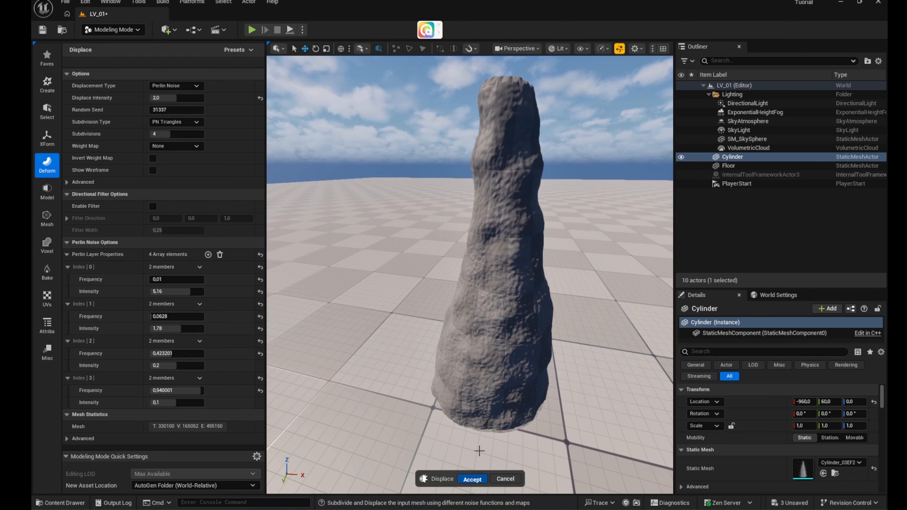
{"action": "left_click", "coordinate": [472, 479]}
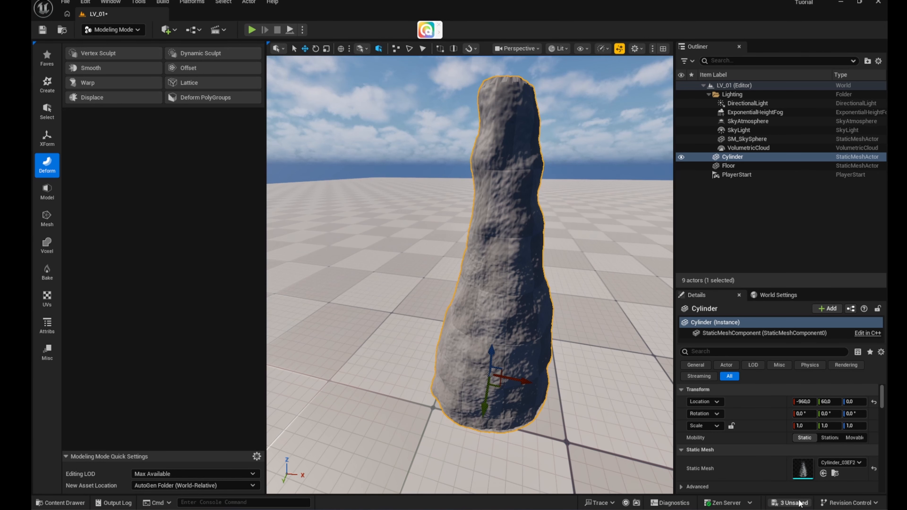
{"action": "left_click", "coordinate": [800, 503]}
{"action": "left_click", "coordinate": [518, 358]}
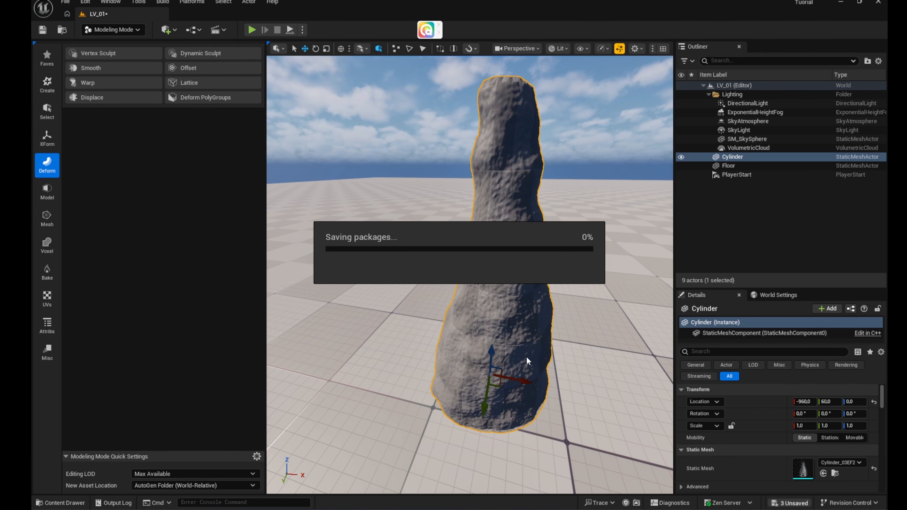
Start Dynamic Sculpt on the spire and set the brush size to 0.08 and the falloff to 1.0.
{"action": "left_click", "coordinate": [204, 55]}
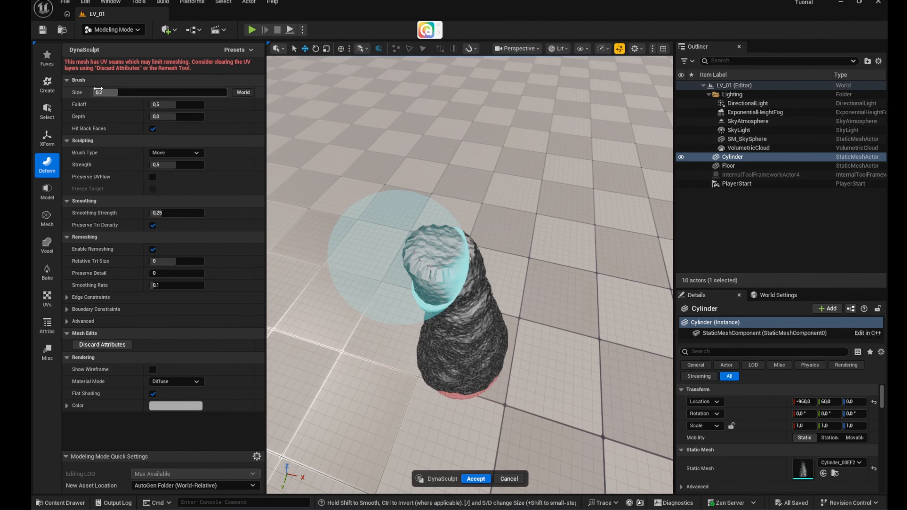
{"action": "key", "text": "bracketleft"}
{"action": "key", "text": "bracketleft"}
{"action": "key", "text": "bracketleft"}
{"action": "key", "text": "bracketleft"}
{"action": "key", "text": "bracketleft"}
{"action": "key", "text": "bracketleft"}
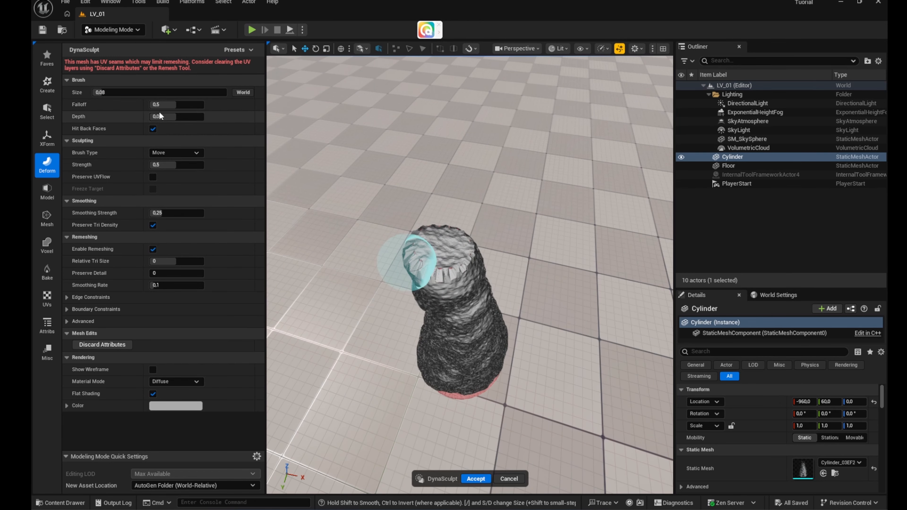
{"action": "left_click_drag", "start_coordinate": [171, 105], "coordinate": [204, 104]}
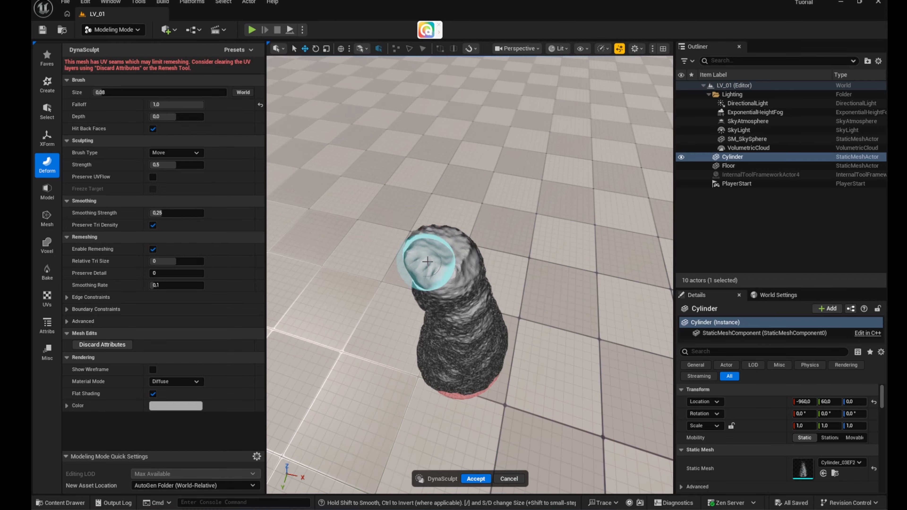
Sculpt the spire's top and base, using brush size 0.23 and the Sculpt Max brush at size 0.13, and accept the sculpt.
{"action": "left_click_drag", "start_coordinate": [415, 240], "coordinate": [413, 234], "text": "alt"}
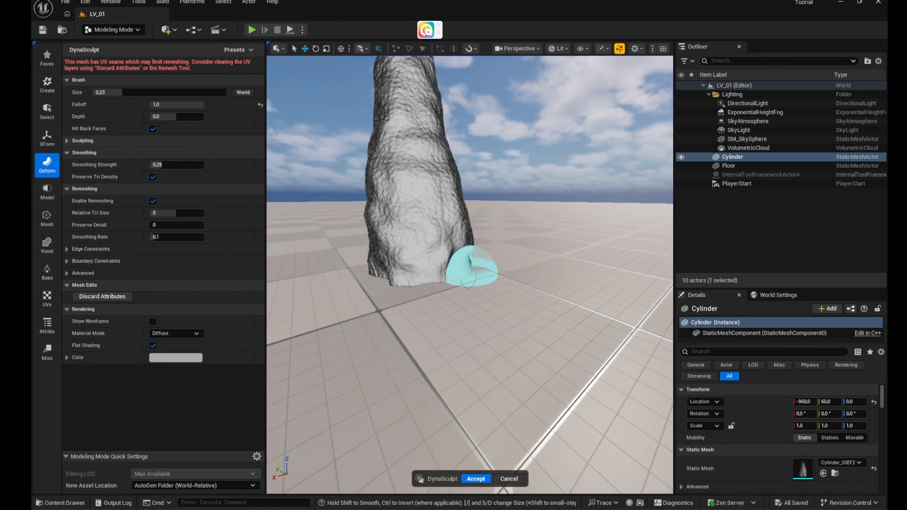
{"action": "mouse_move", "coordinate": [478, 263]}
{"action": "left_mouse_down", "text": "alt"}
{"action": "mouse_move", "coordinate": [510, 284]}
{"action": "mouse_move", "coordinate": [436, 295]}
{"action": "left_mouse_up", "text": "alt"}
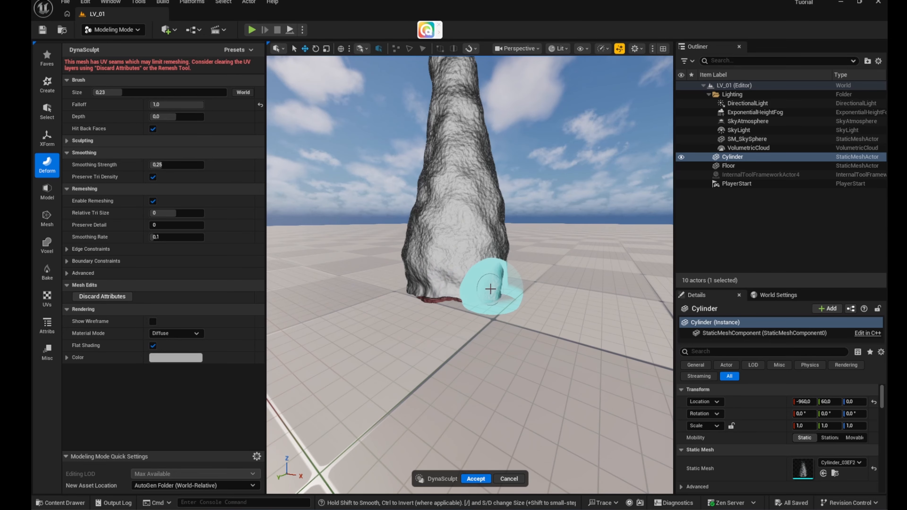
{"action": "right_click_drag", "start_coordinate": [397, 248], "coordinate": [523, 234]}
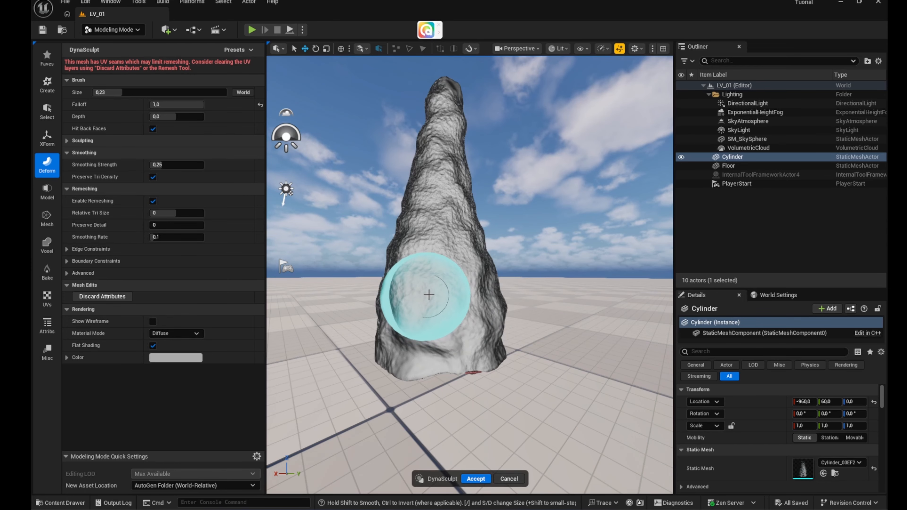
{"action": "mouse_move", "coordinate": [434, 295]}
{"action": "right_mouse_down"}
{"action": "mouse_move", "coordinate": [314, 305]}
{"action": "mouse_move", "coordinate": [404, 336]}
{"action": "right_mouse_up"}
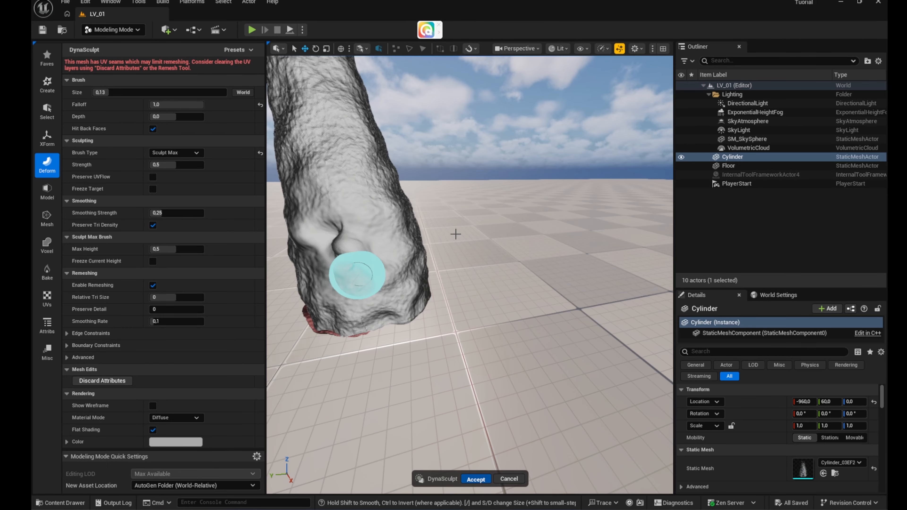
{"action": "key", "text": "Return"}
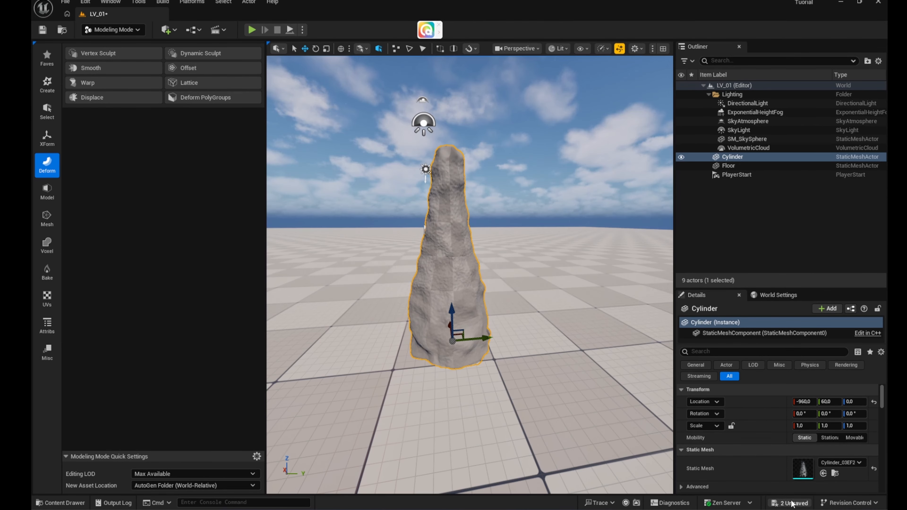
Save the sculpted cylinder mesh and the LV_01 level, and switch the editor to Selection mode.
{"action": "left_click", "coordinate": [791, 503]}
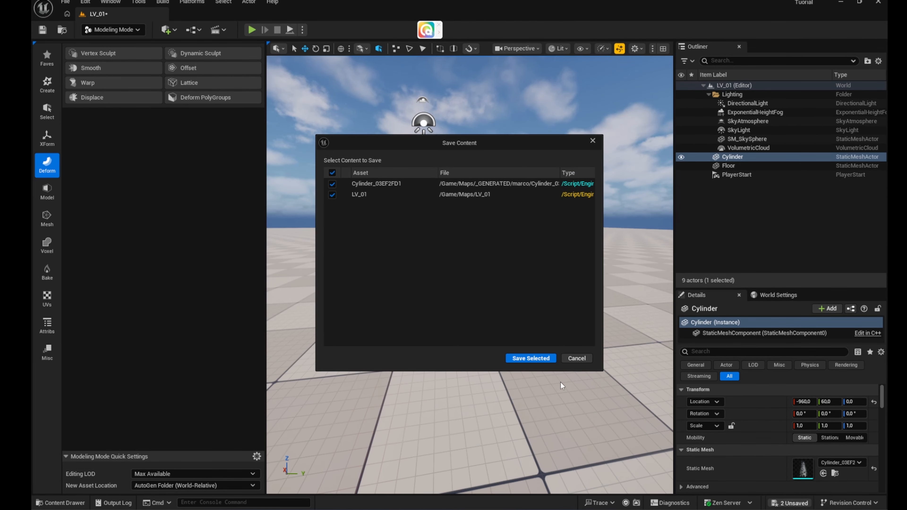
{"action": "left_click", "coordinate": [530, 358]}
{"action": "left_click", "coordinate": [117, 29]}
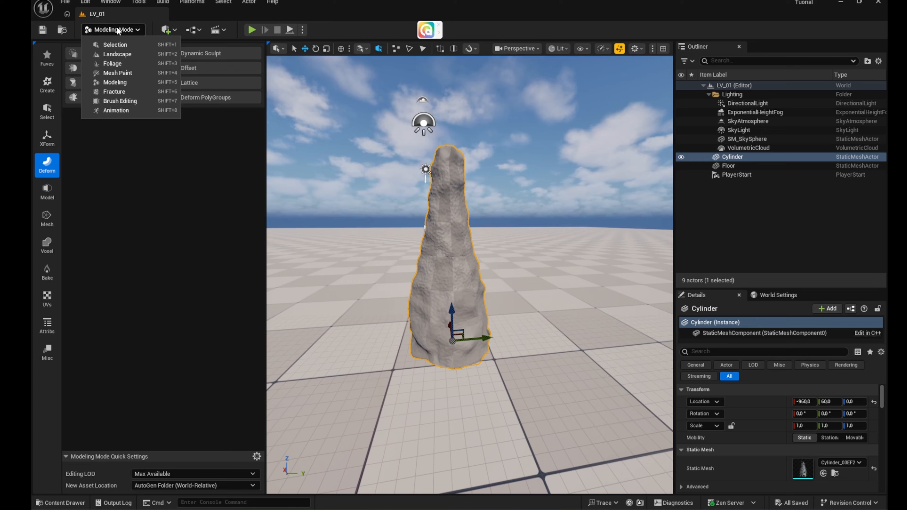
{"action": "left_click", "coordinate": [115, 45]}
{"action": "key", "text": "s"}
{"action": "right_click_drag", "start_coordinate": [265, 208], "coordinate": [312, 231]}
{"action": "key", "text": "a"}
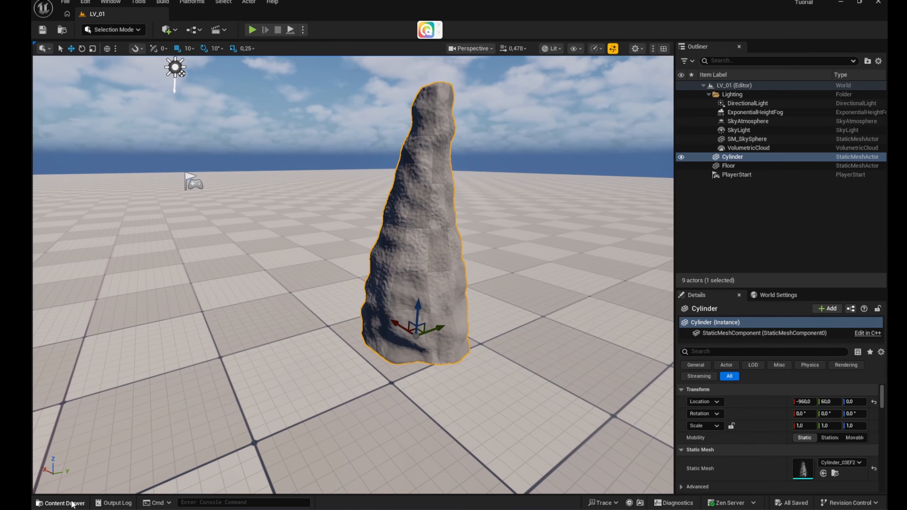
Open the Fab marketplace, search for "rock" and limit the results to free products only.
{"action": "left_click", "coordinate": [60, 502]}
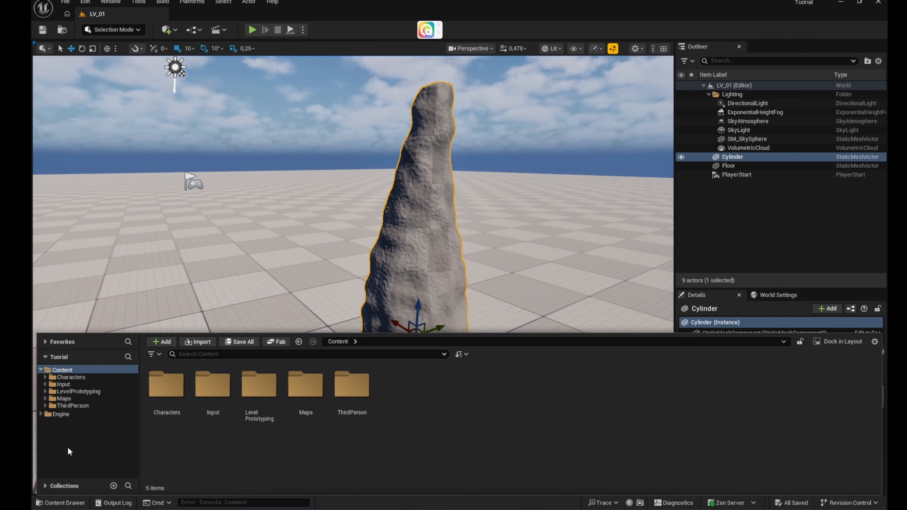
{"action": "left_click", "coordinate": [276, 342]}
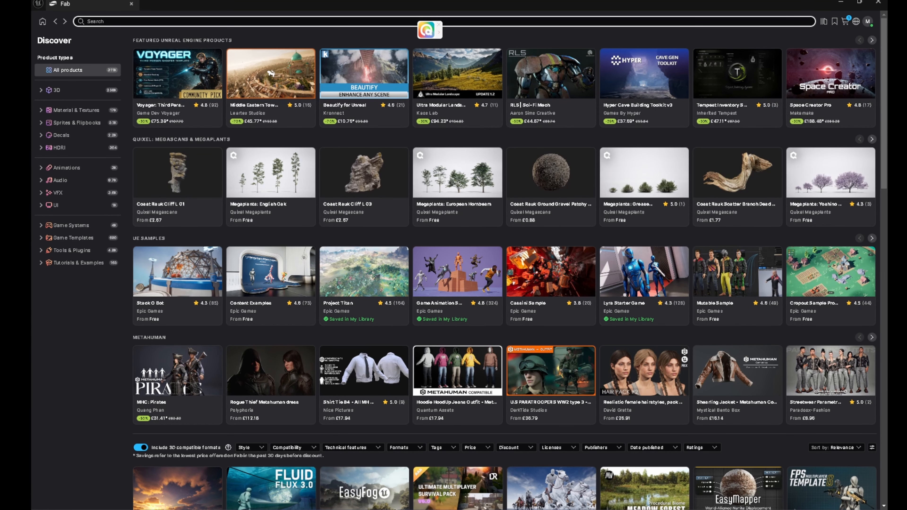
{"action": "left_click", "coordinate": [187, 20]}
{"action": "type", "text": "r"}
{"action": "type", "text": "ock"}
{"action": "key", "text": "Return"}
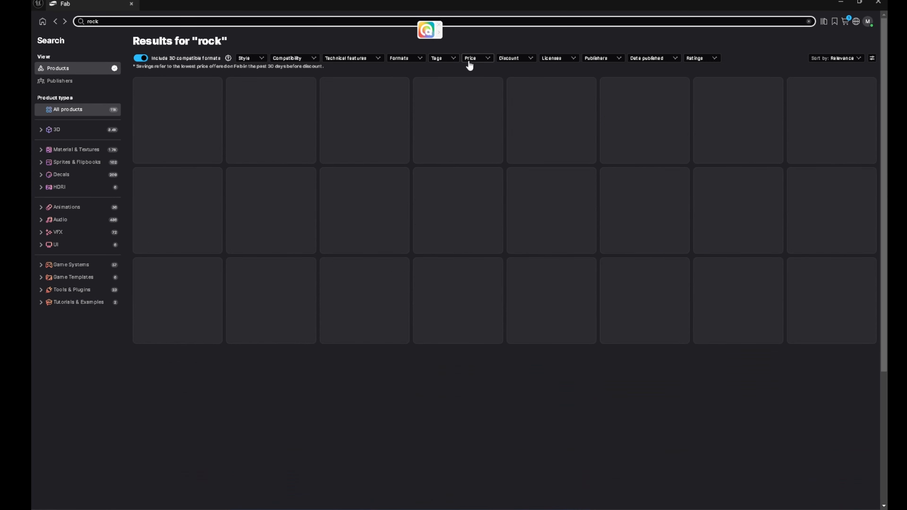
{"action": "left_click", "coordinate": [471, 60]}
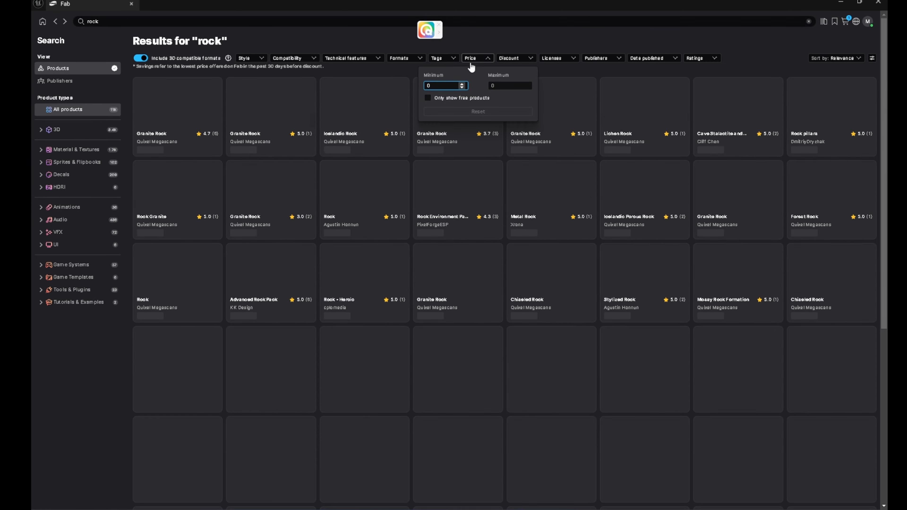
{"action": "left_click", "coordinate": [428, 99]}
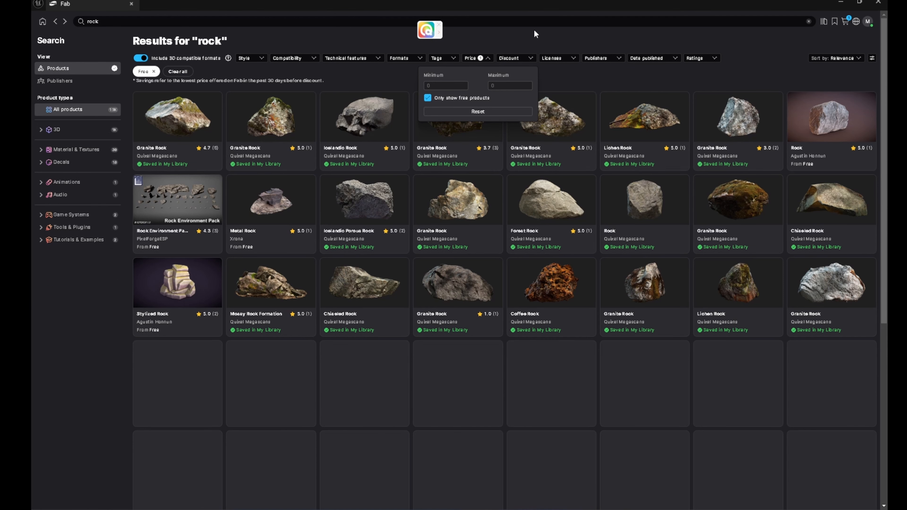
{"action": "left_click", "coordinate": [534, 29]}
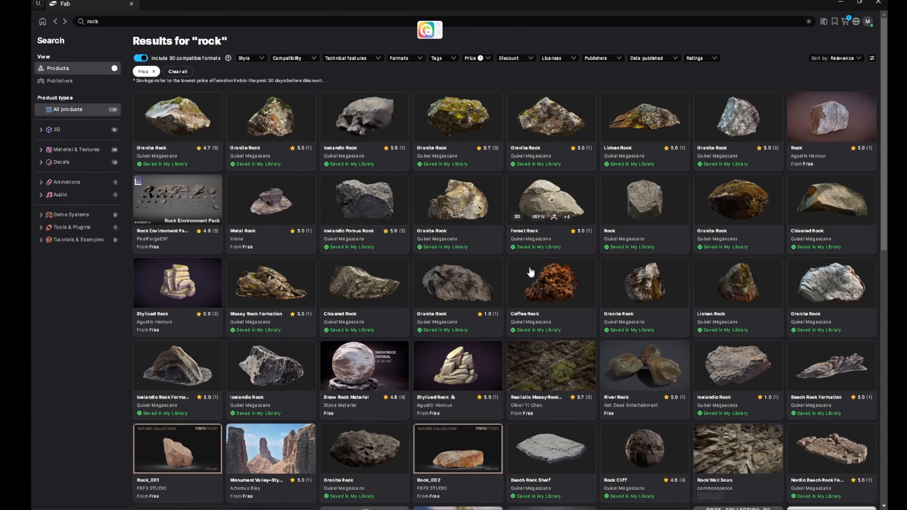
Open the Quixel Megascans Rock Cliff material in the results and add it to the project at Medium quality.
{"action": "scroll", "coordinate": [526, 296], "scroll_direction": "down", "scroll_amount": 3}
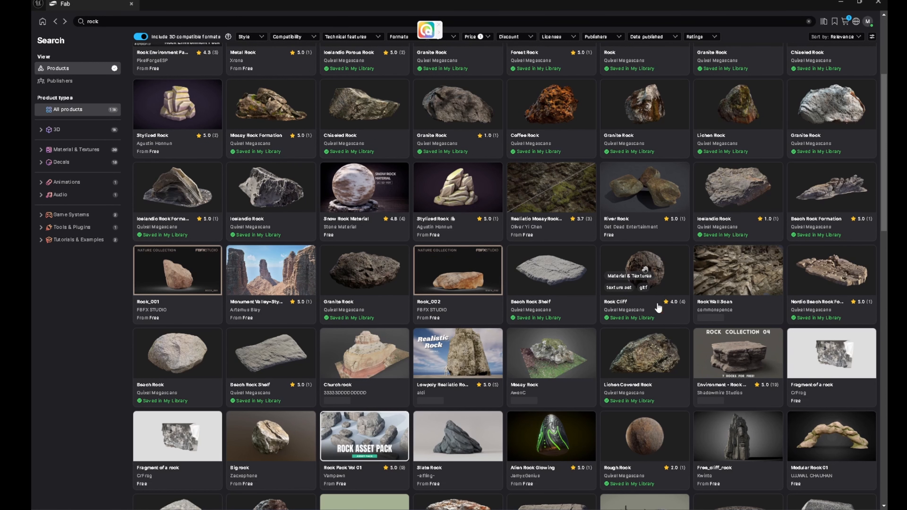
{"action": "scroll", "coordinate": [602, 314], "scroll_direction": "down", "scroll_amount": 3}
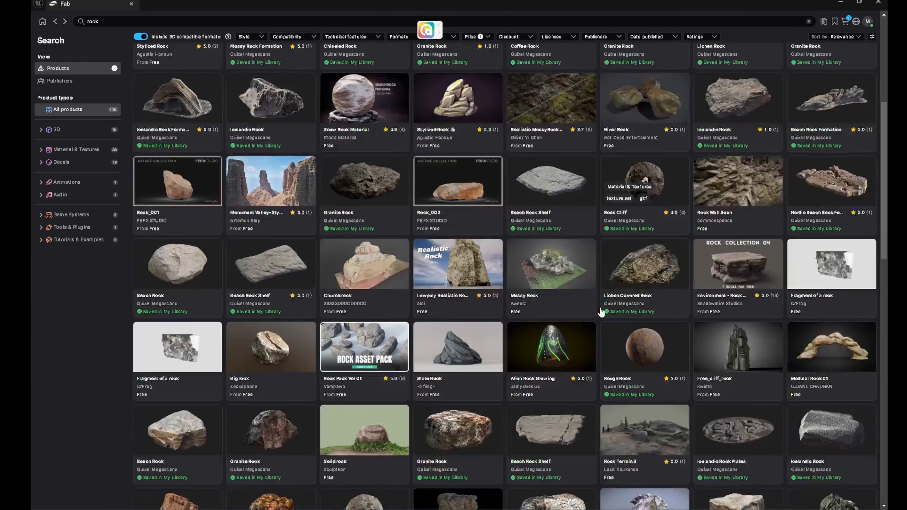
{"action": "scroll", "coordinate": [573, 375], "scroll_direction": "up", "scroll_amount": 2}
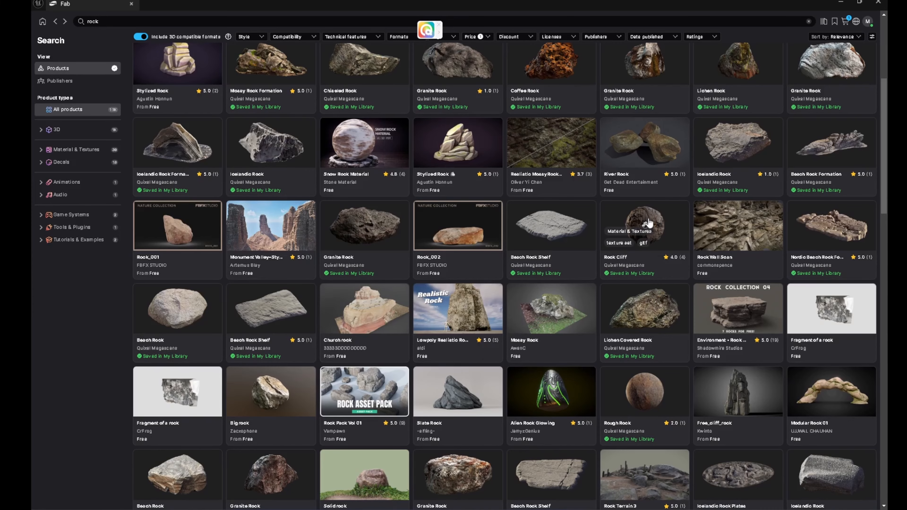
{"action": "left_click", "coordinate": [648, 222]}
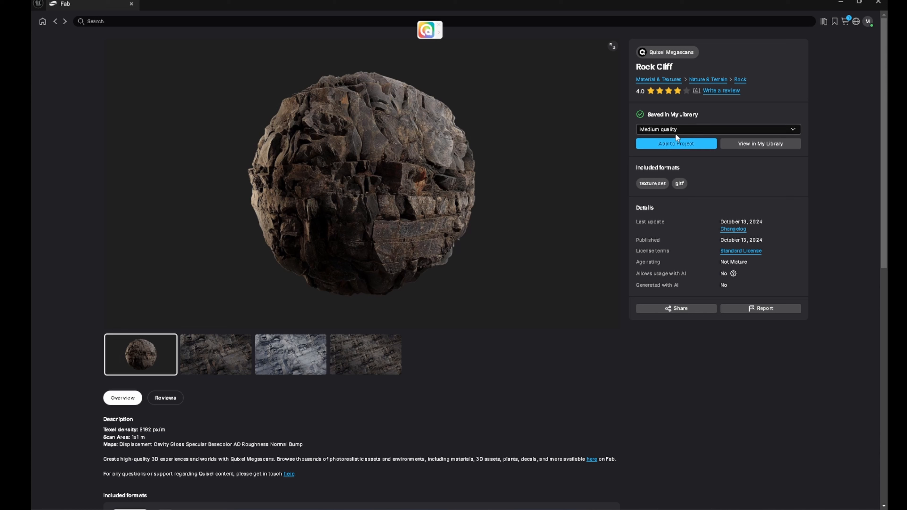
{"action": "left_click", "coordinate": [684, 130]}
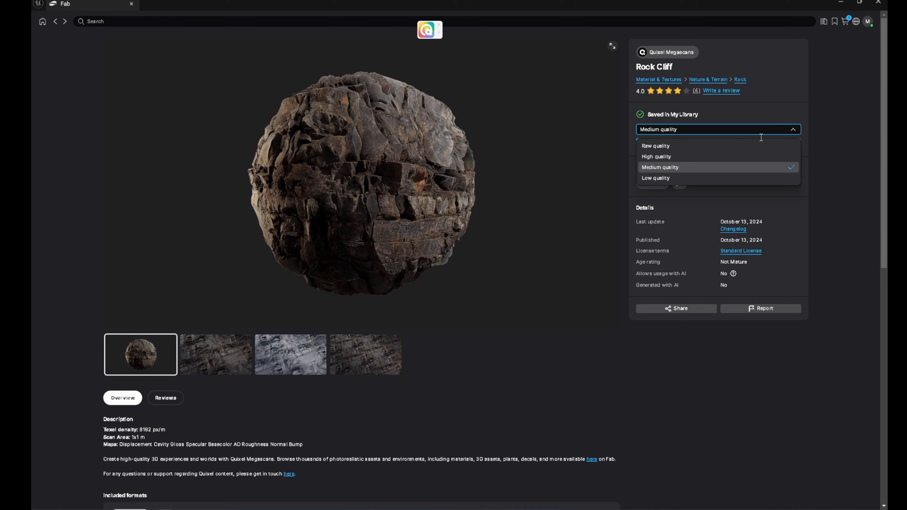
{"action": "left_click", "coordinate": [796, 105]}
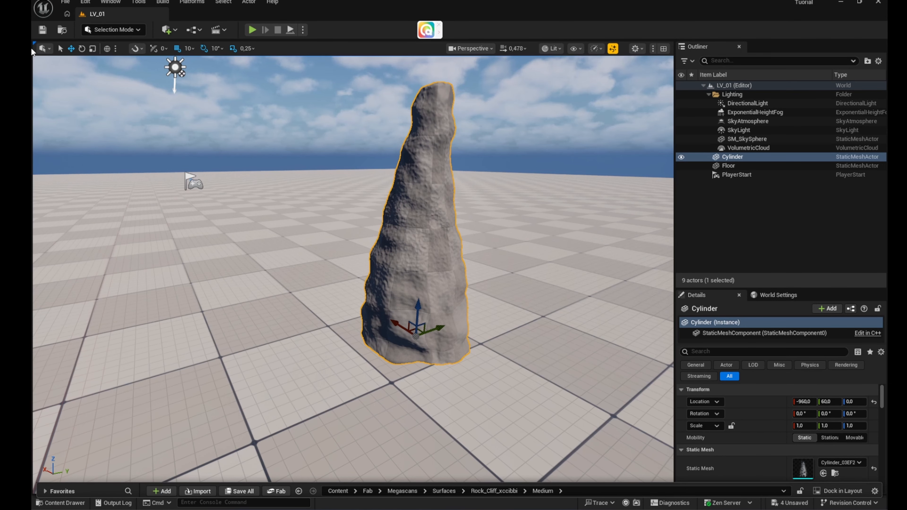
In Modeling mode, simplify the spire's mesh with the UE Standard simplifier at a target percentage of 25 and accept.
{"action": "left_click", "coordinate": [104, 30]}
{"action": "left_click", "coordinate": [120, 81]}
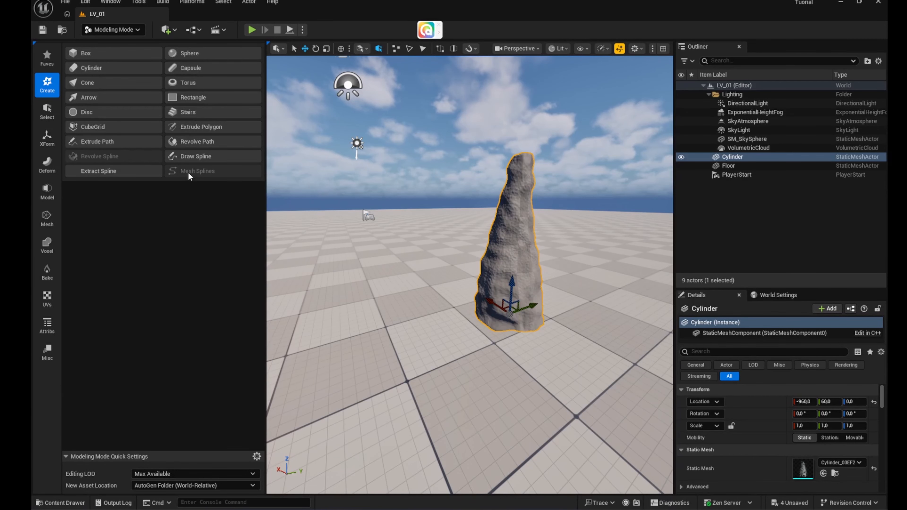
{"action": "key", "text": "f"}
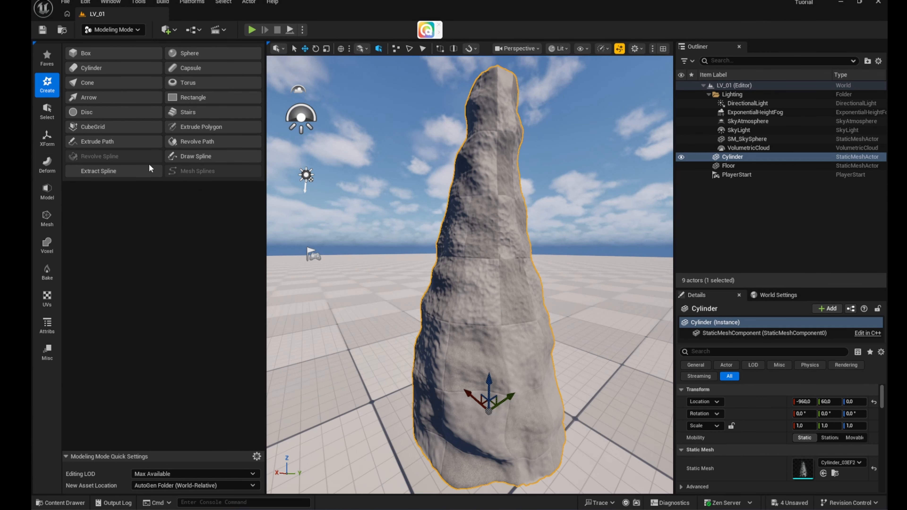
{"action": "left_click", "coordinate": [50, 217]}
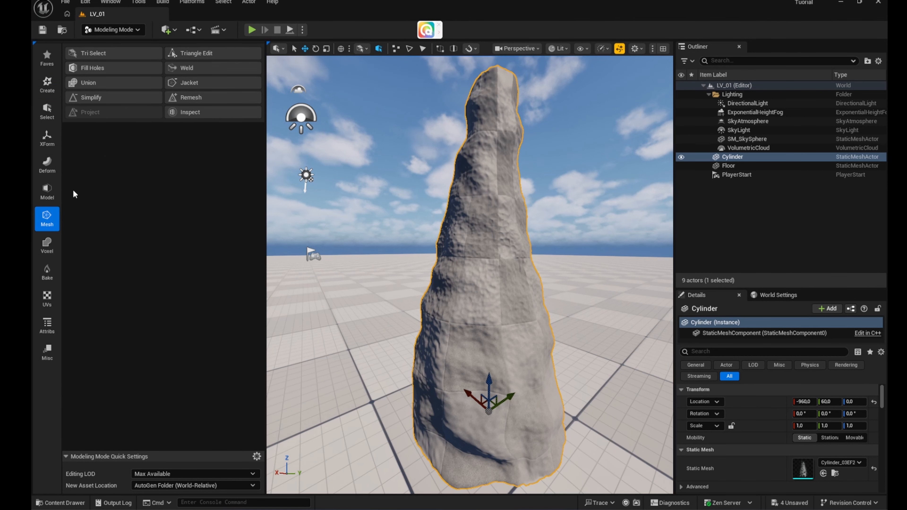
{"action": "left_click", "coordinate": [106, 99]}
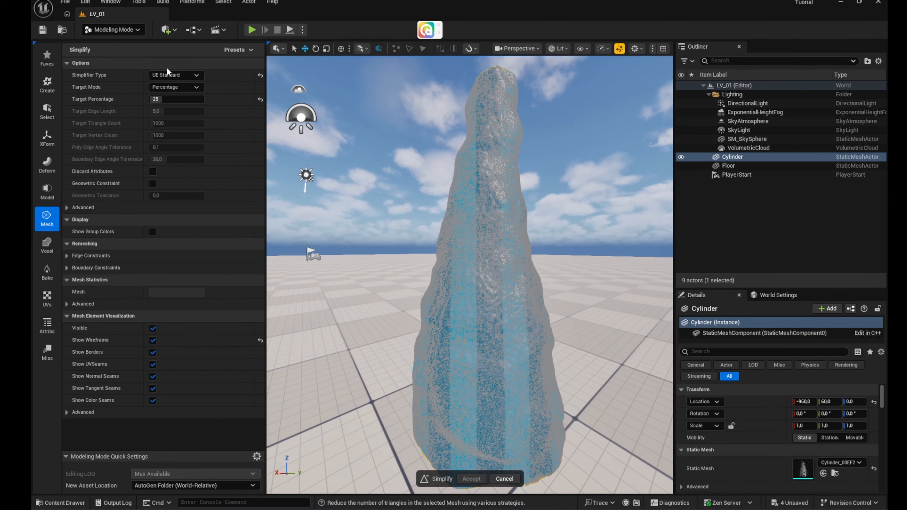
{"action": "left_click", "coordinate": [170, 74]}
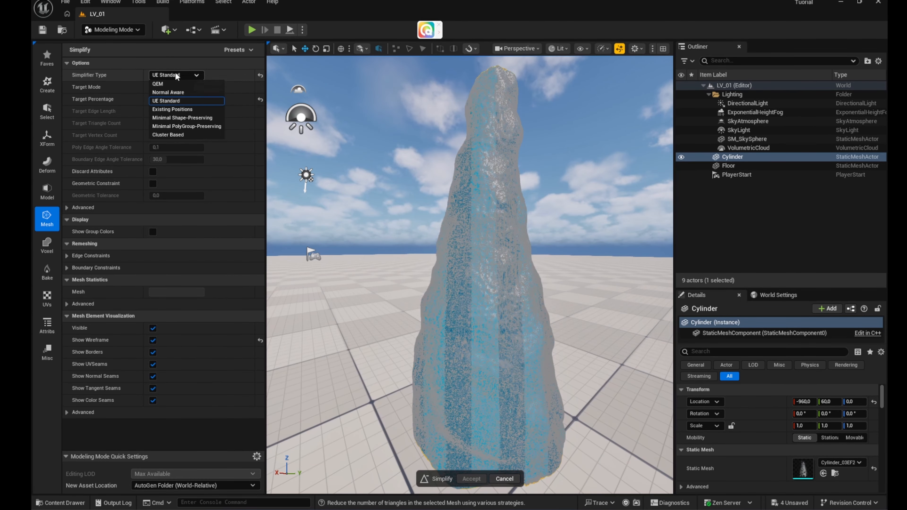
{"action": "left_click", "coordinate": [177, 101]}
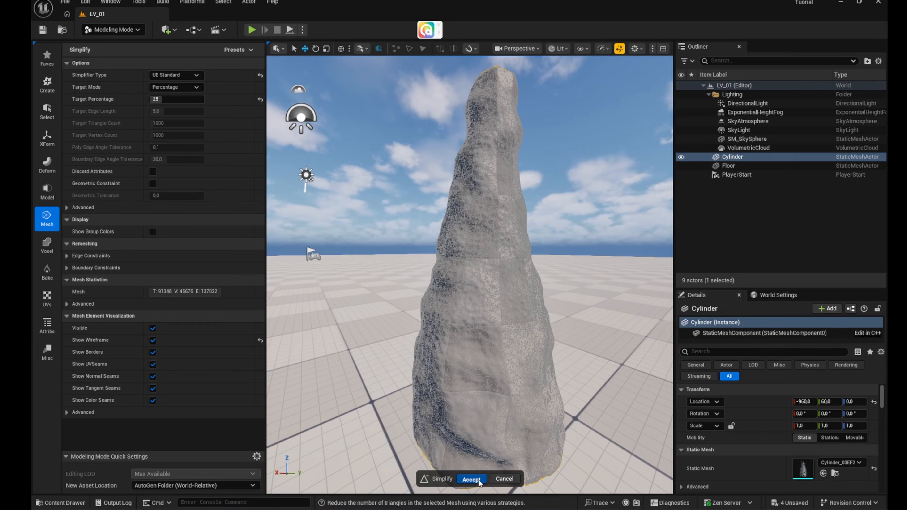
{"action": "mouse_move", "coordinate": [408, 287]}
{"action": "right_mouse_down"}
{"action": "mouse_move", "coordinate": [391, 285]}
{"action": "mouse_move", "coordinate": [419, 303]}
{"action": "mouse_move", "coordinate": [419, 312]}
{"action": "mouse_move", "coordinate": [415, 290]}
{"action": "mouse_move", "coordinate": [336, 279]}
{"action": "mouse_move", "coordinate": [409, 299]}
{"action": "mouse_move", "coordinate": [409, 283]}
{"action": "right_mouse_up"}
Return to Selection mode and apply the MI_xccibbi material from the Rock Cliff Materials folder to the spire.
{"action": "left_click", "coordinate": [114, 29]}
{"action": "left_click", "coordinate": [115, 45]}
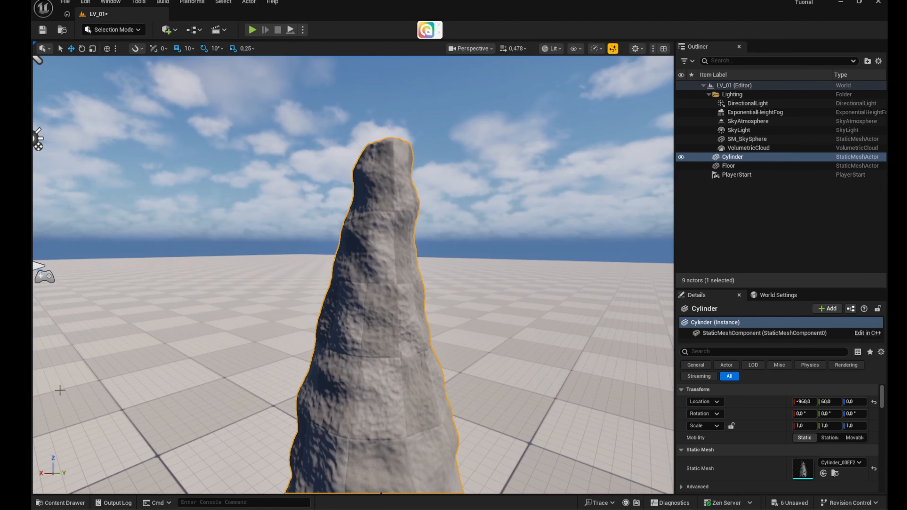
{"action": "left_click", "coordinate": [69, 501]}
{"action": "double_click", "coordinate": [167, 386]}
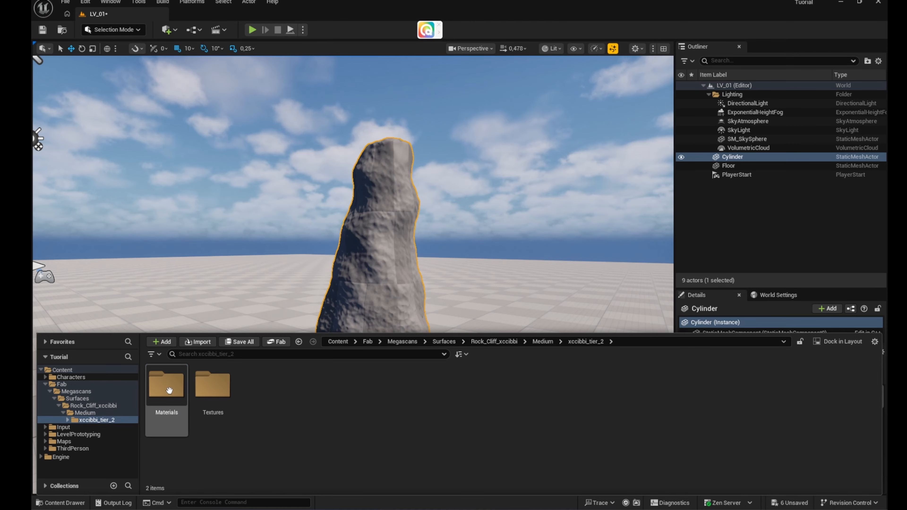
{"action": "double_click", "coordinate": [170, 389]}
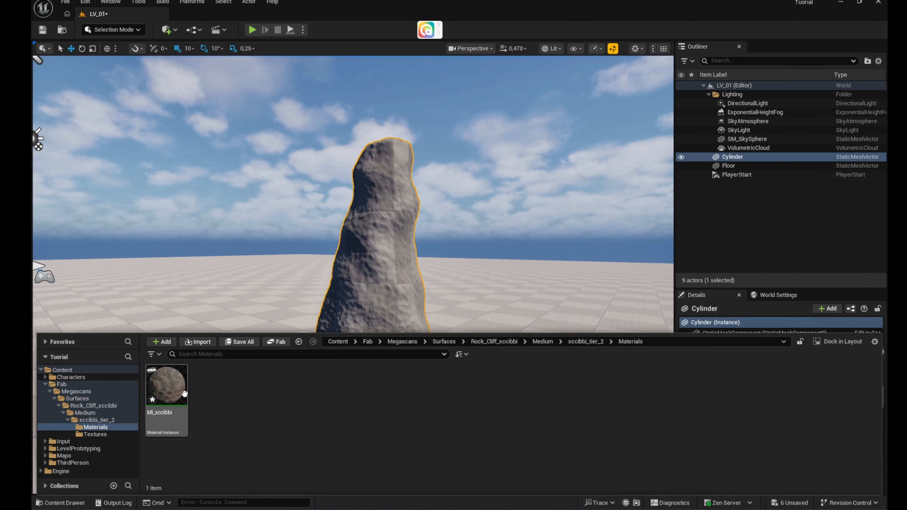
{"action": "left_click_drag", "start_coordinate": [173, 393], "coordinate": [380, 371]}
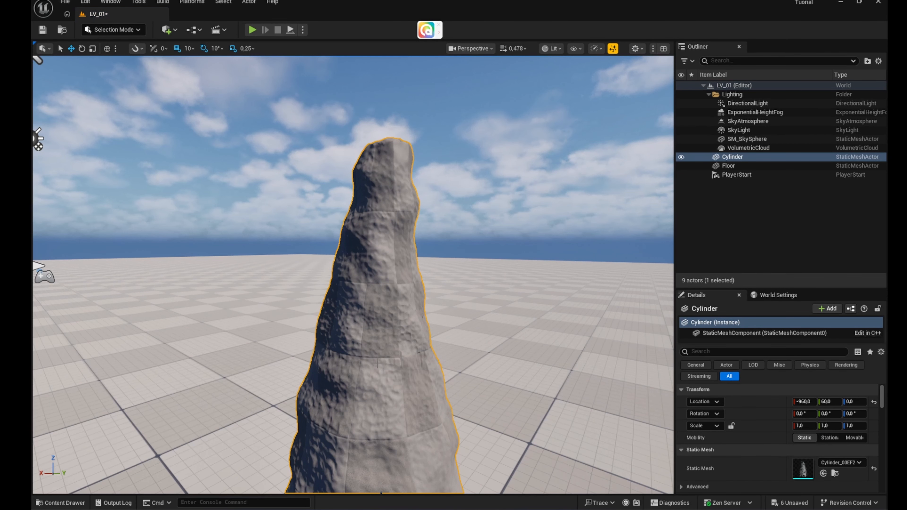
Examine how the rock material maps onto the spire from close up and from several sides.
{"action": "right_click_drag", "start_coordinate": [380, 371], "coordinate": [341, 384]}
{"action": "key", "text": "w"}
{"action": "key", "text": "s"}
{"action": "key", "text": "d"}
{"action": "key", "text": "s"}
{"action": "key", "text": "w"}
{"action": "key", "text": "s"}
{"action": "key", "text": "a"}
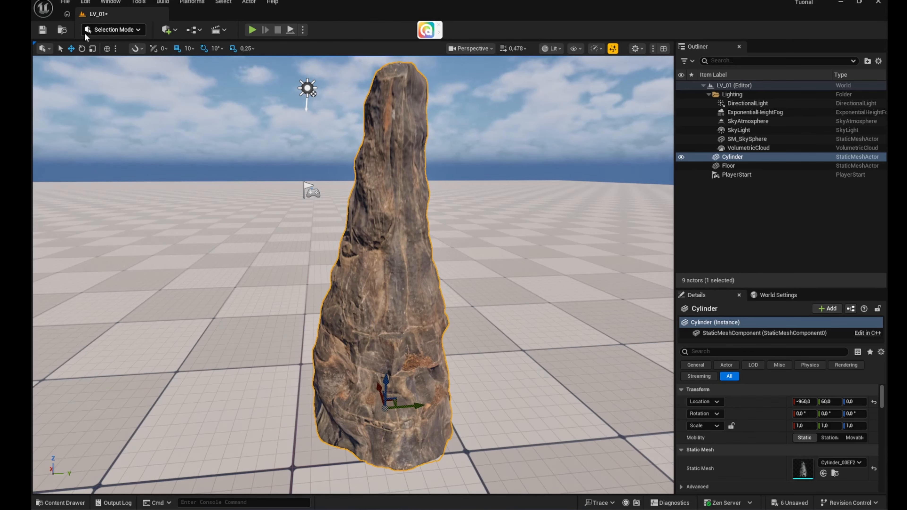
In Modeling mode, regenerate the spire's UVs with AutoUV using the Patch Builder method and accept the result.
{"action": "left_click", "coordinate": [110, 32]}
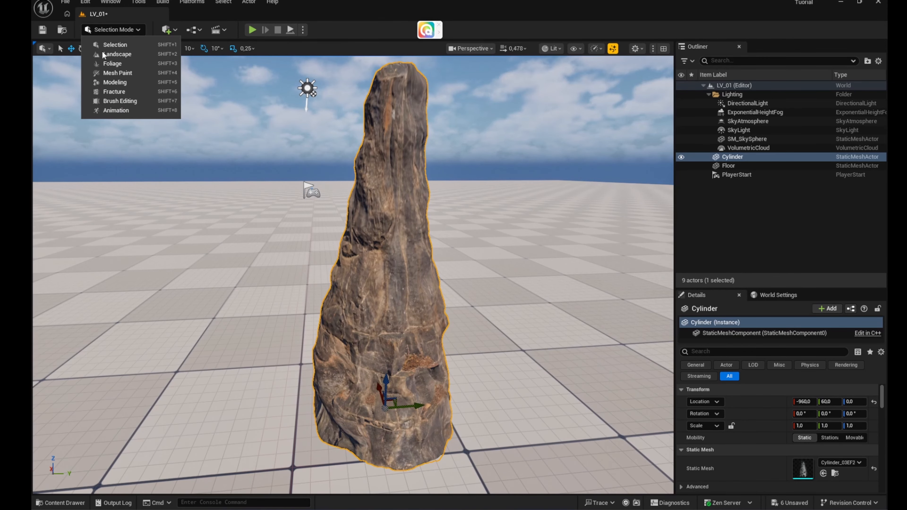
{"action": "left_click", "coordinate": [125, 85]}
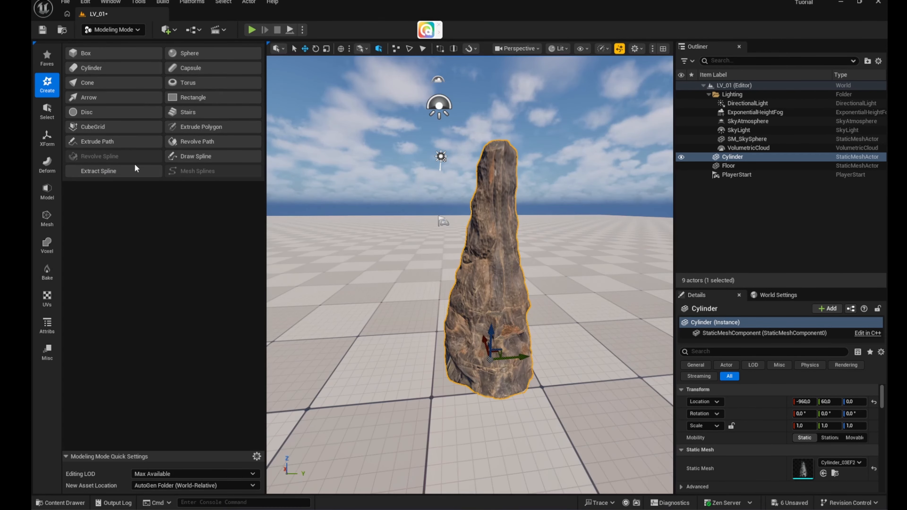
{"action": "left_click", "coordinate": [46, 300]}
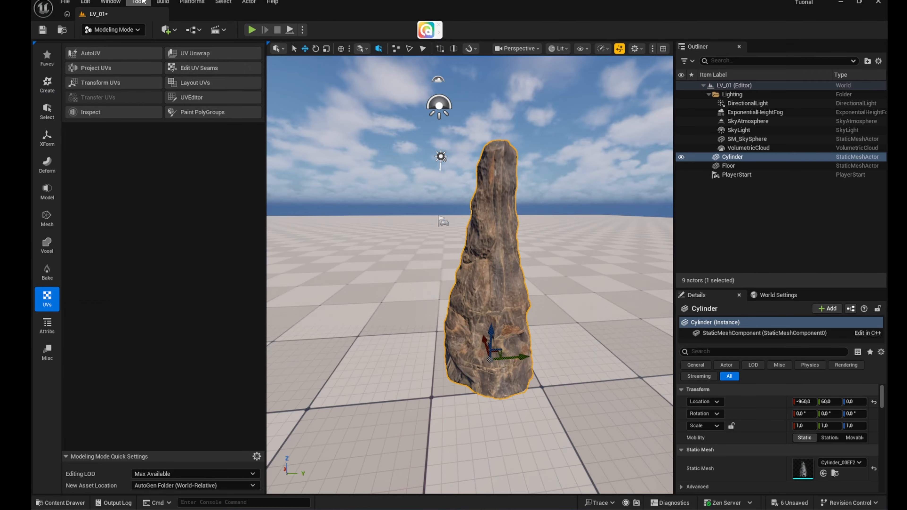
{"action": "left_click", "coordinate": [119, 57]}
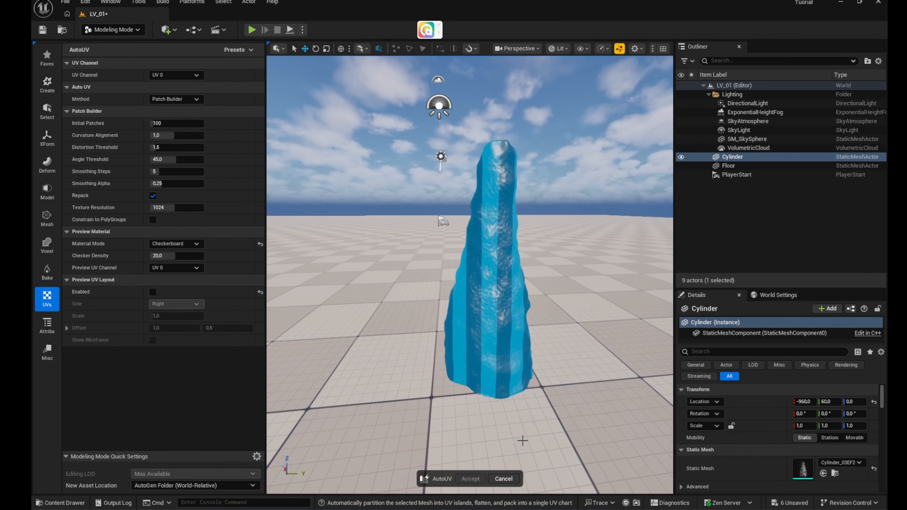
{"action": "right_click_drag", "start_coordinate": [520, 411], "coordinate": [543, 450]}
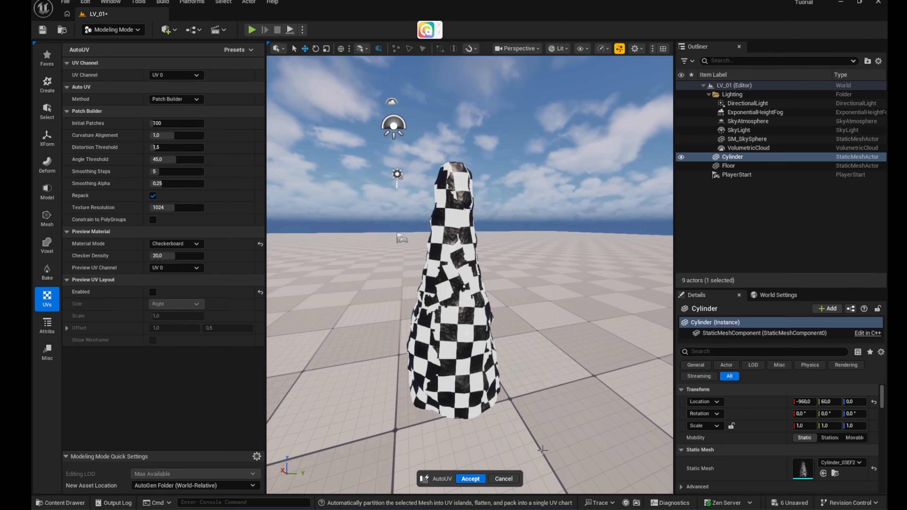
{"action": "key", "text": "Return"}
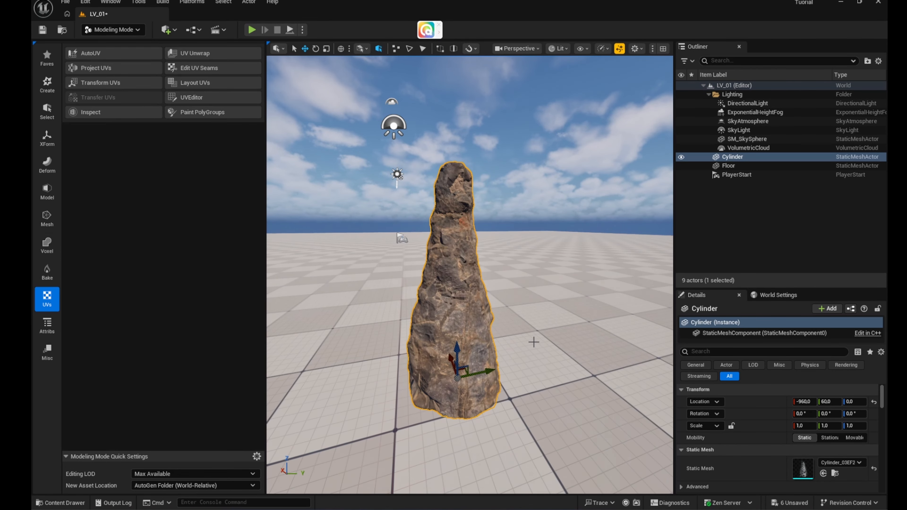
Save all unsaved content and switch the editor back to Selection mode.
{"action": "key", "text": "w"}
{"action": "right_click_drag", "start_coordinate": [469, 276], "coordinate": [464, 256]}
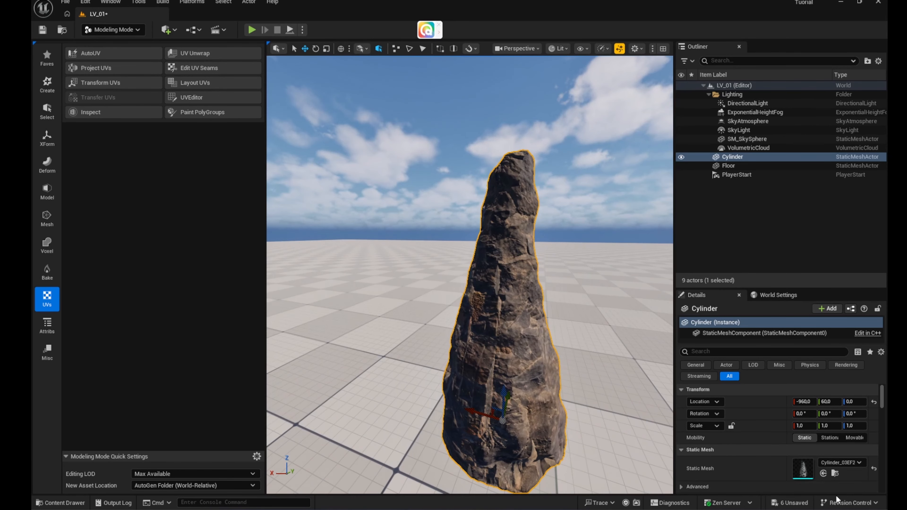
{"action": "left_click", "coordinate": [798, 503]}
{"action": "left_click", "coordinate": [530, 358]}
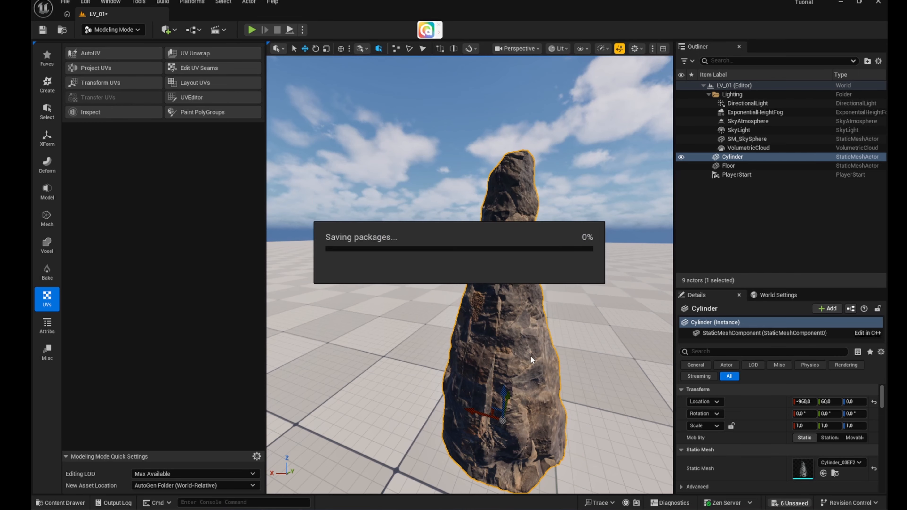
{"action": "left_click", "coordinate": [120, 32]}
{"action": "left_click", "coordinate": [121, 44]}
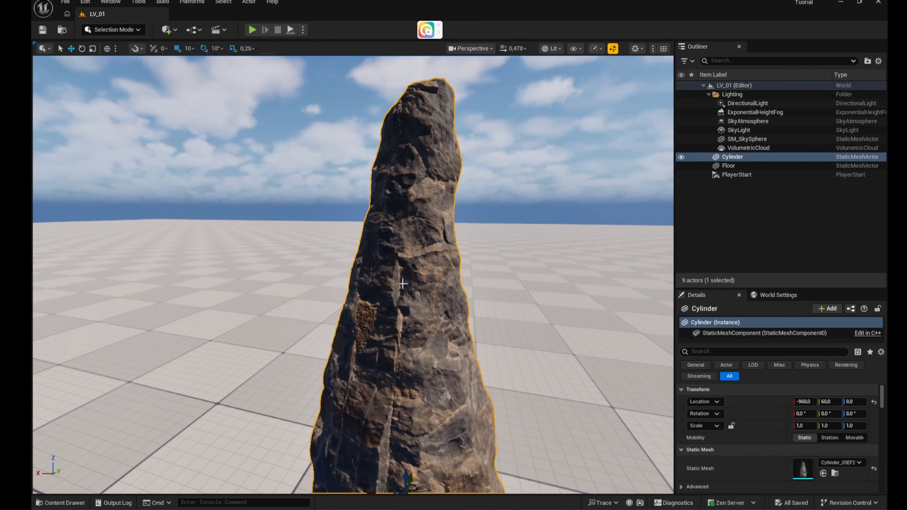
Inspect the spire's rock texture around its sides, both close up and from a distance.
{"action": "key", "text": "s"}
{"action": "key", "text": "d"}
{"action": "right_click_drag", "start_coordinate": [357, 222], "coordinate": [307, 237]}
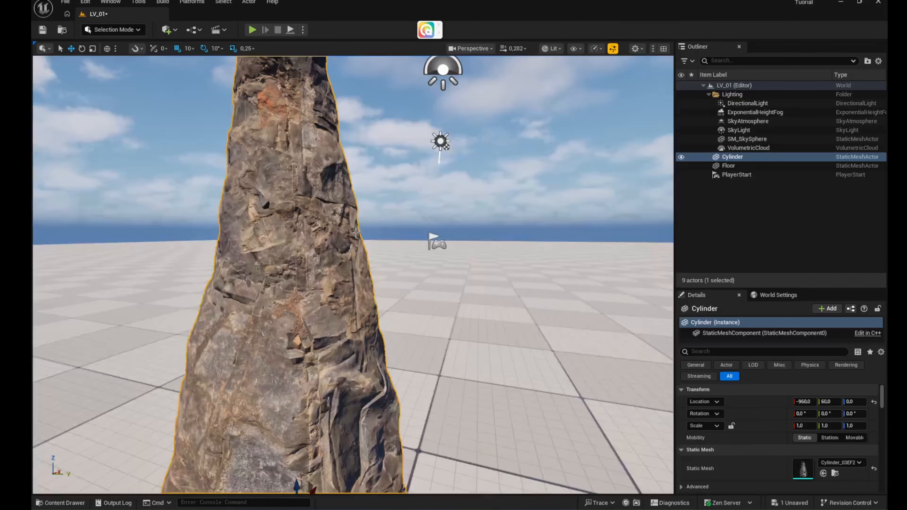
{"action": "key", "text": "s"}
{"action": "mouse_move", "coordinate": [357, 250]}
{"action": "right_mouse_down"}
{"action": "mouse_move", "coordinate": [332, 249]}
{"action": "mouse_move", "coordinate": [343, 250]}
{"action": "right_mouse_up"}
{"action": "key", "text": "s"}
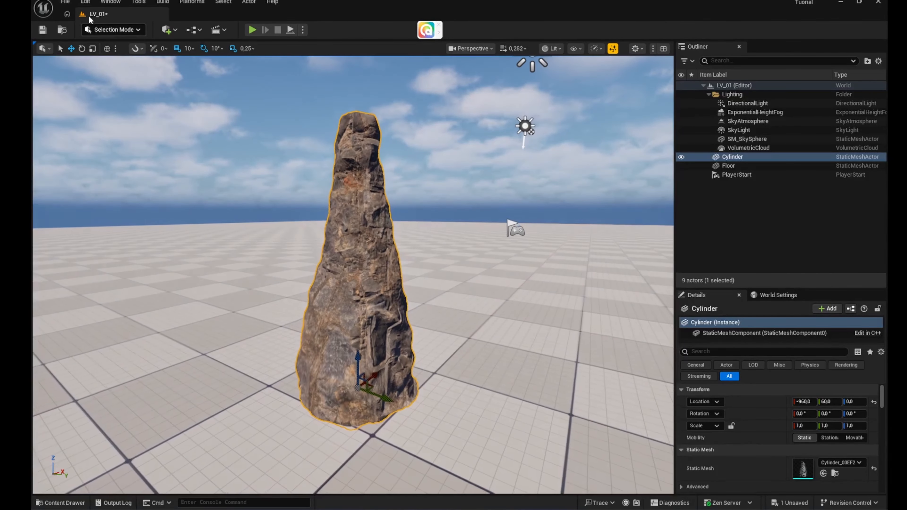
In Modeling mode, start Displace on the rock spire and set the displacement type to Texture2D Map.
{"action": "left_click", "coordinate": [130, 32]}
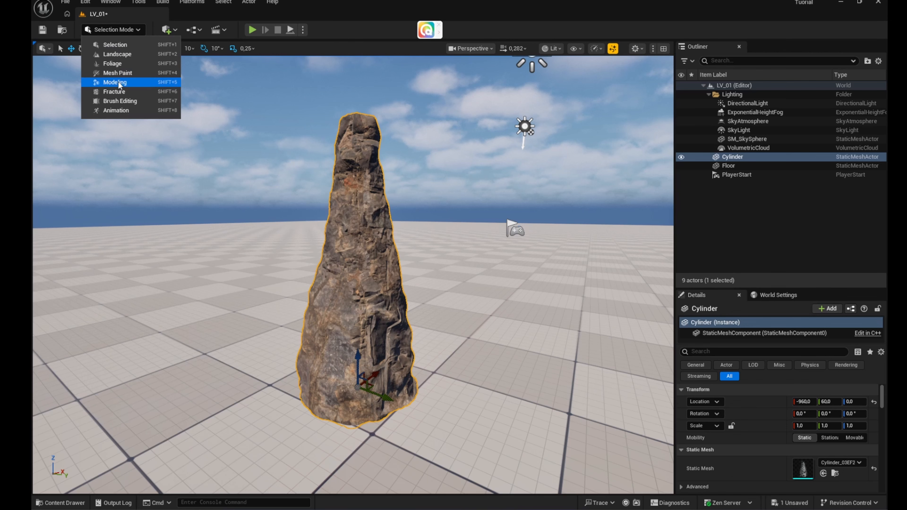
{"action": "left_click", "coordinate": [130, 88]}
{"action": "left_click", "coordinate": [47, 164]}
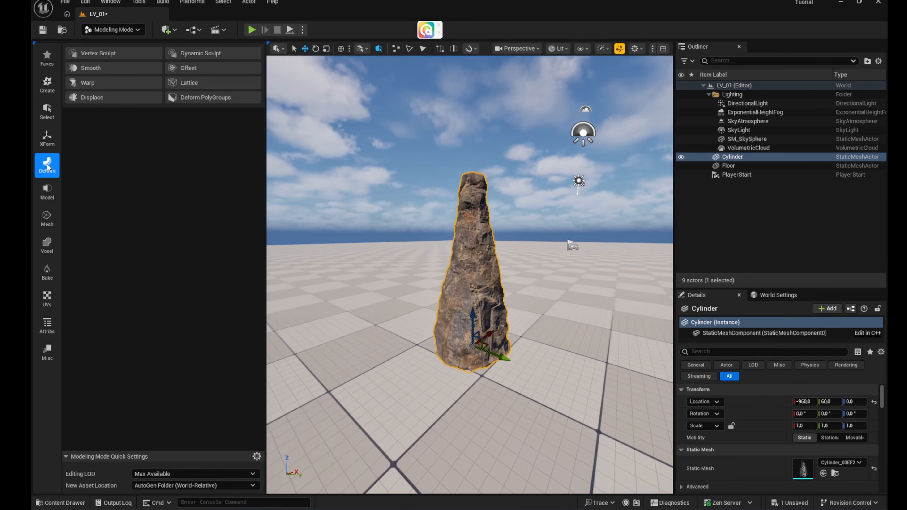
{"action": "left_click", "coordinate": [105, 100]}
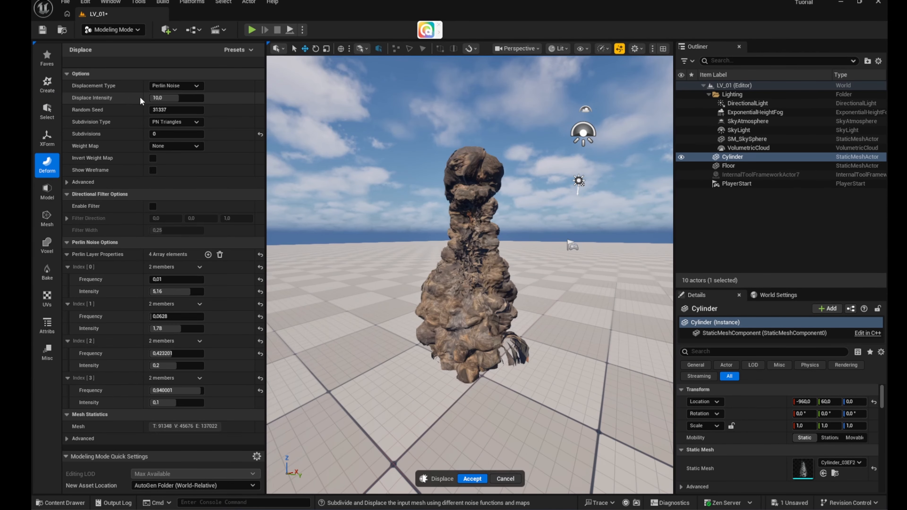
{"action": "left_click", "coordinate": [167, 85]}
{"action": "left_click", "coordinate": [171, 103]}
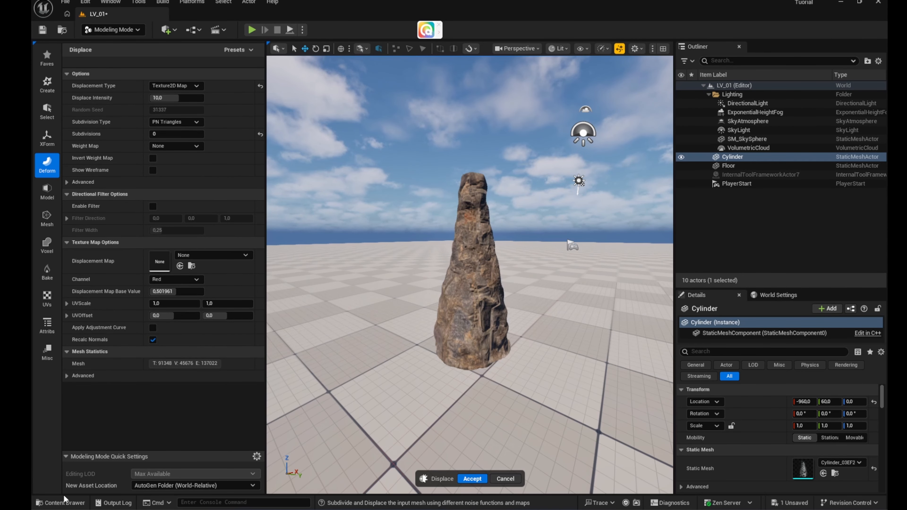
Assign the Rock Cliff texture T_xccibbi_2K_ORM from the xccibbi_tier_2 Textures folder as the displacement map.
{"action": "left_click", "coordinate": [68, 503]}
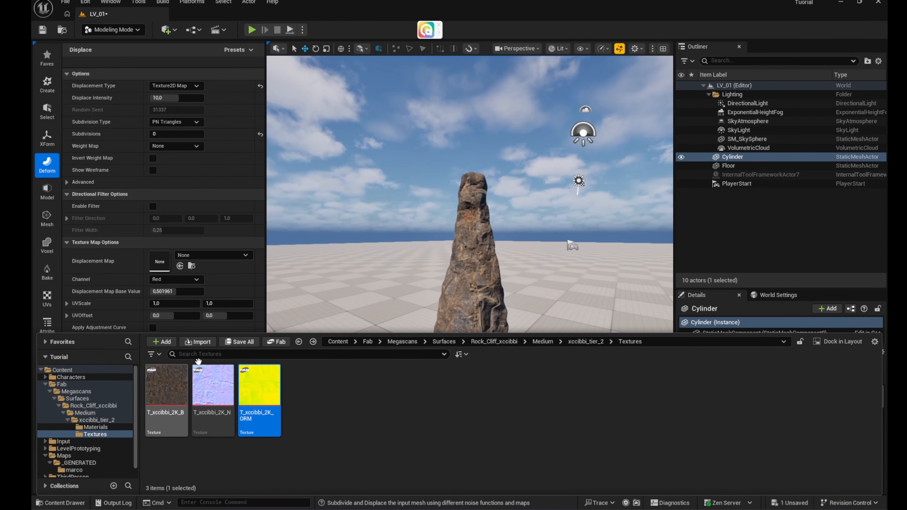
{"action": "left_click", "coordinate": [299, 342]}
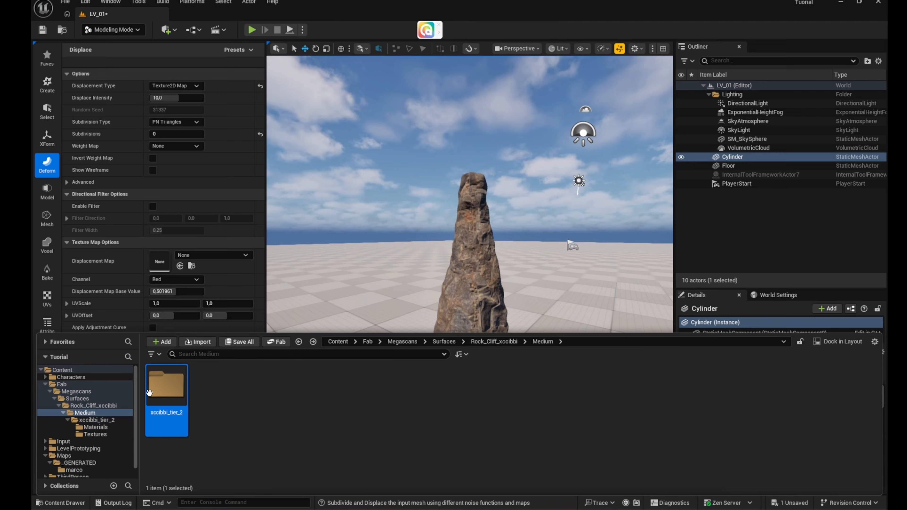
{"action": "double_click", "coordinate": [164, 393]}
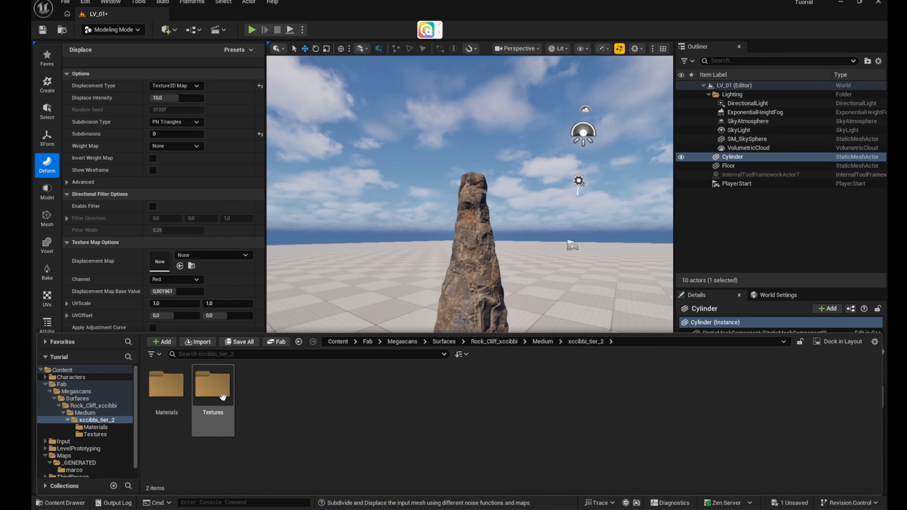
{"action": "double_click", "coordinate": [168, 398]}
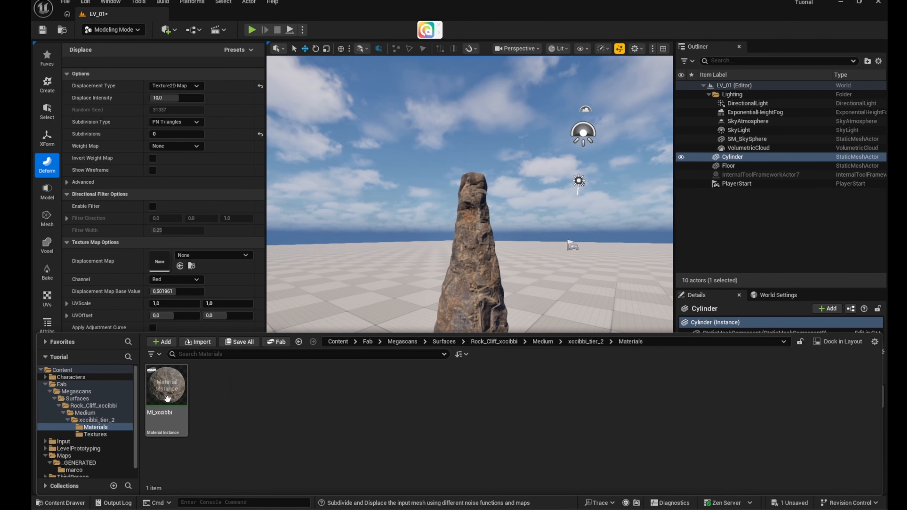
{"action": "key", "text": "alt+Left"}
{"action": "double_click", "coordinate": [205, 400]}
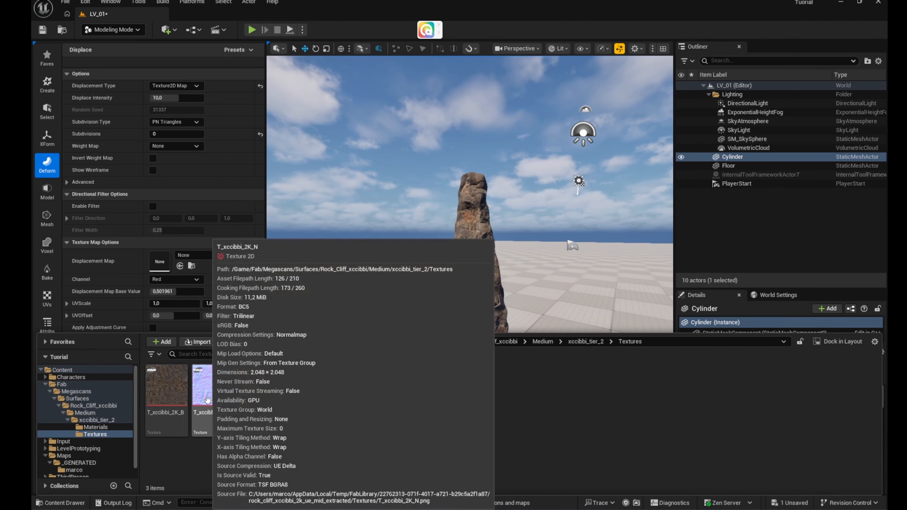
{"action": "mouse_move", "coordinate": [270, 387]}
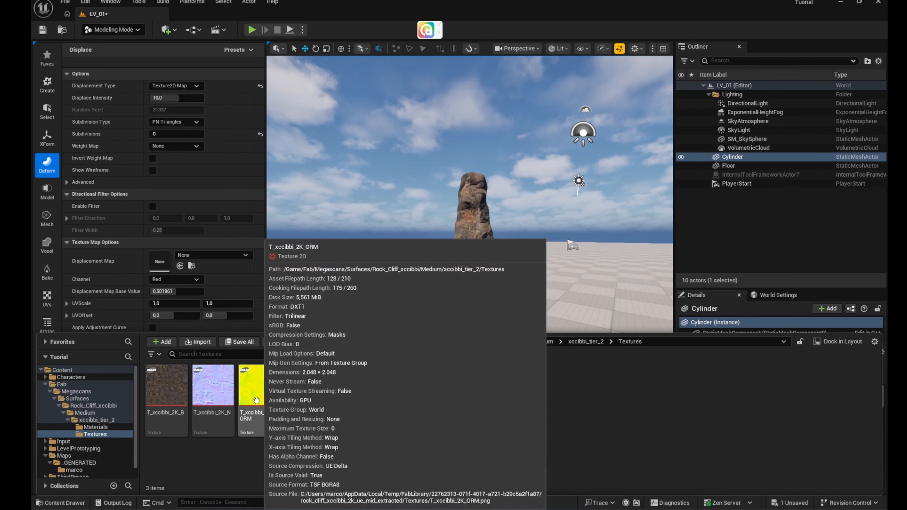
{"action": "left_click_drag", "start_coordinate": [264, 392], "coordinate": [173, 259]}
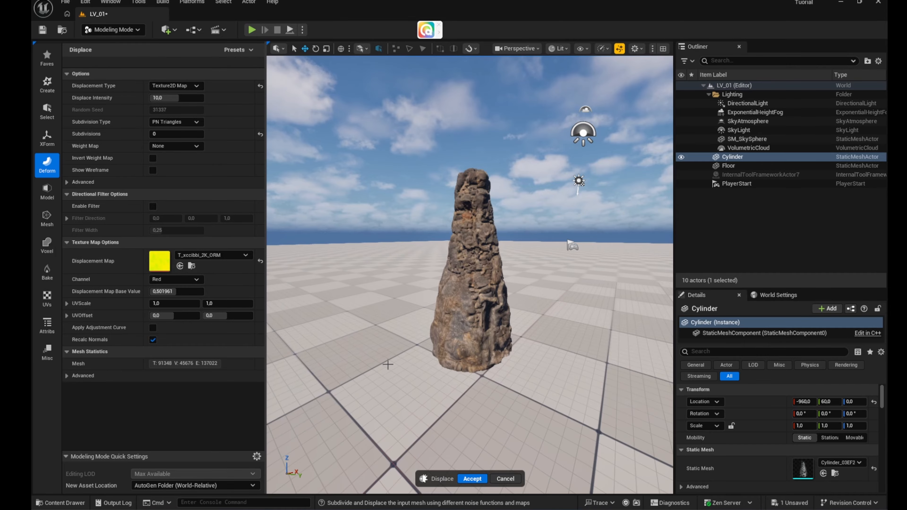
Set the Displace Intensity to 3.0 and inspect the spire's displaced rock surface.
{"action": "right_click_drag", "start_coordinate": [425, 364], "coordinate": [363, 368]}
{"action": "key", "text": "w"}
{"action": "key", "text": "q"}
{"action": "key", "text": "e"}
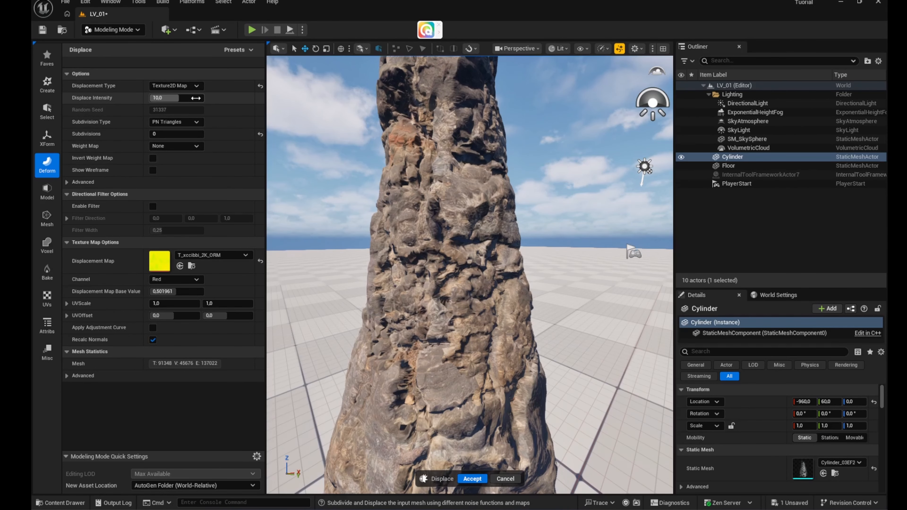
{"action": "left_click", "coordinate": [185, 97]}
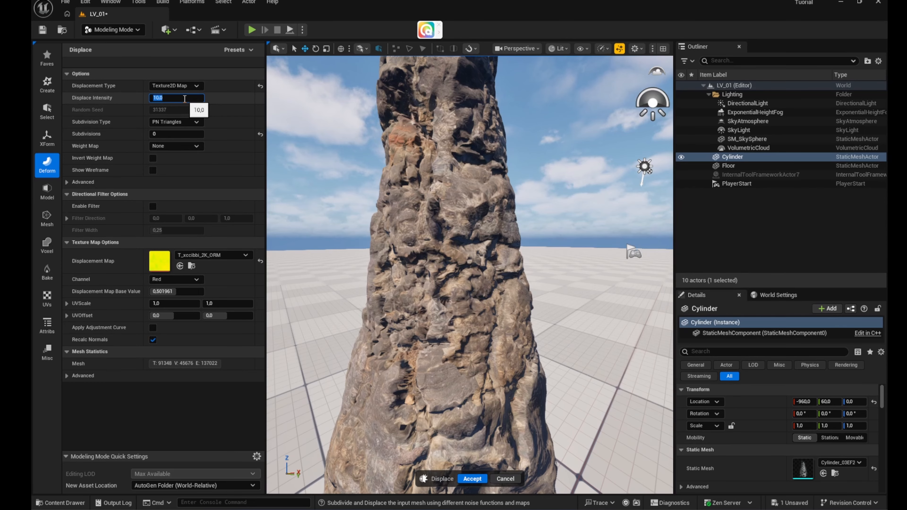
{"action": "key", "text": "Return"}
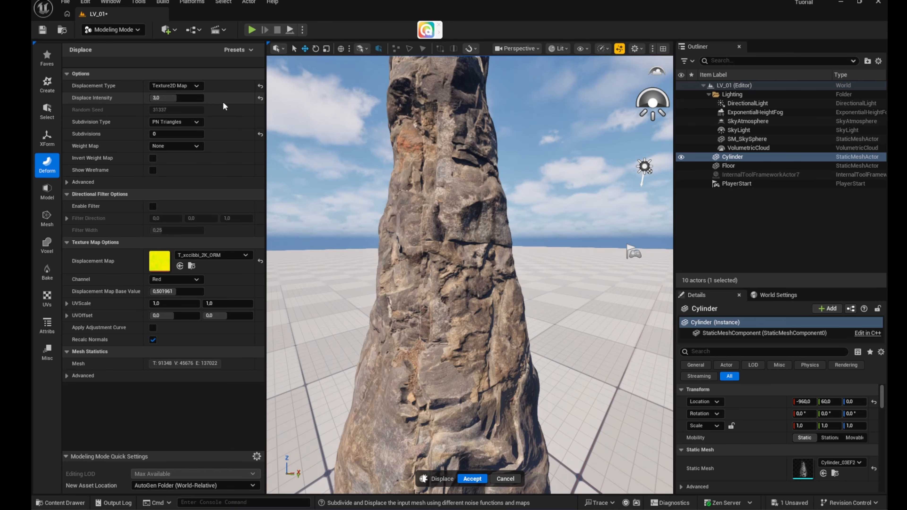
{"action": "right_click_drag", "start_coordinate": [471, 229], "coordinate": [535, 247]}
{"action": "key", "text": "w"}
{"action": "scroll", "coordinate": [453, 322], "scroll_direction": "down", "scroll_amount": 4}
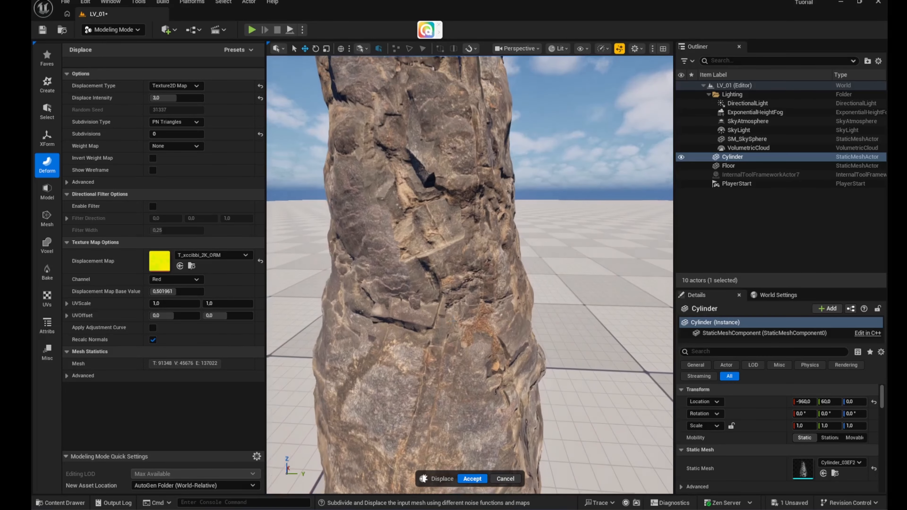
{"action": "right_click_drag", "start_coordinate": [535, 248], "coordinate": [492, 236]}
{"action": "key", "text": "a"}
{"action": "key", "text": "d"}
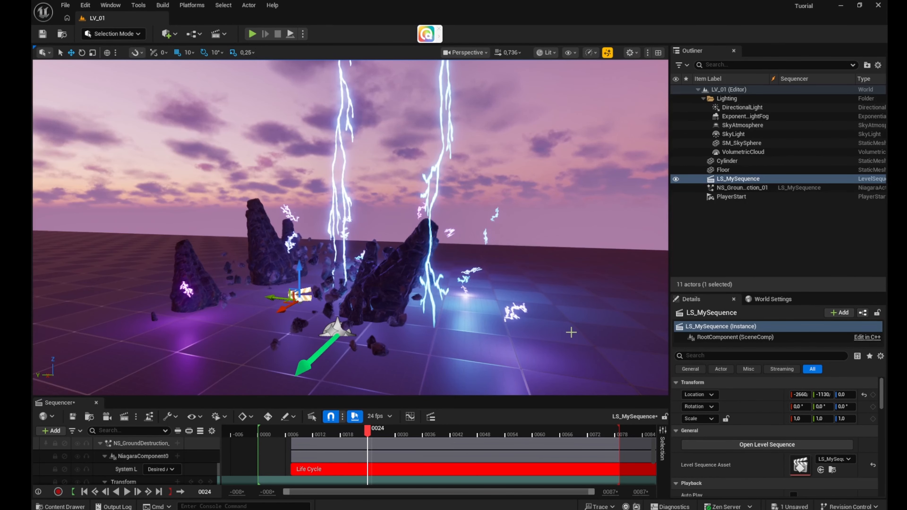
Examine the bolt shapes in the T_Lightning_Strike texture, then close the texture.
{"action": "right_click_drag", "start_coordinate": [575, 351], "coordinate": [532, 316]}
{"action": "key", "text": "ctrl+space"}
{"action": "left_click", "coordinate": [167, 337]}
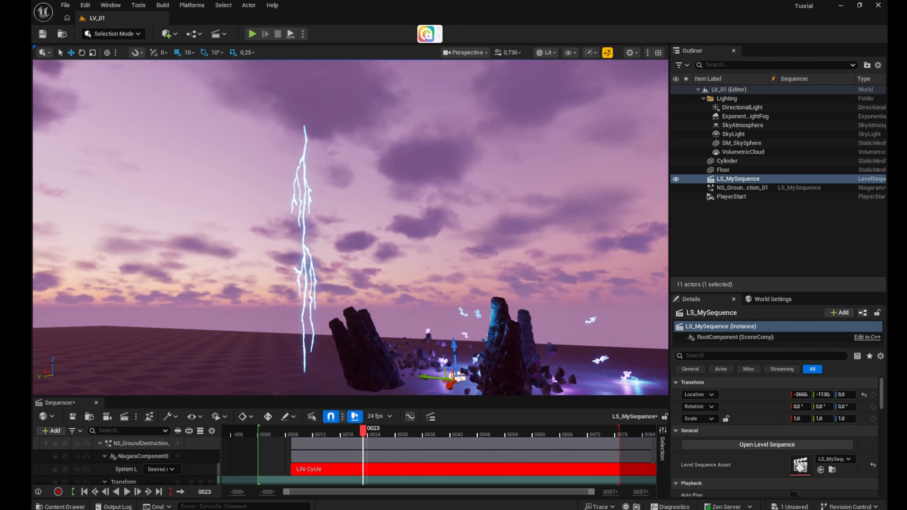
{"action": "left_click_drag", "start_coordinate": [517, 92], "coordinate": [279, 19]}
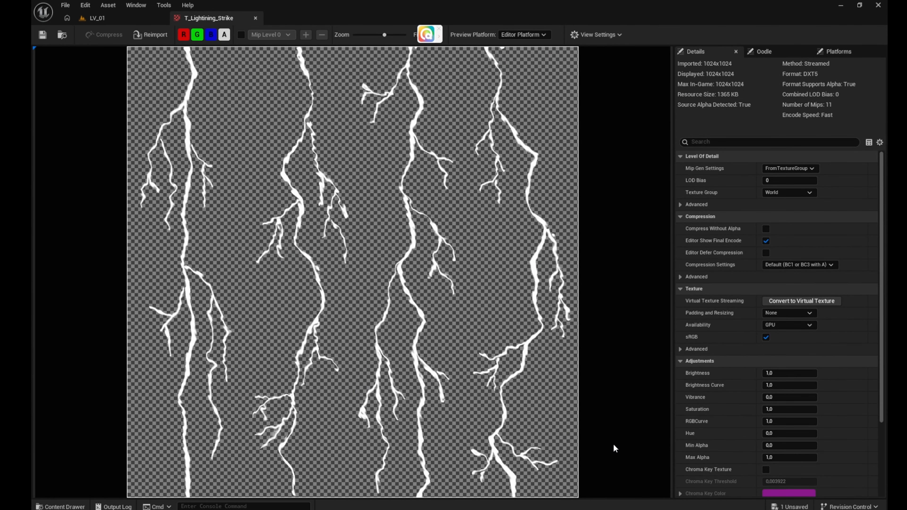
{"action": "left_click", "coordinate": [256, 18]}
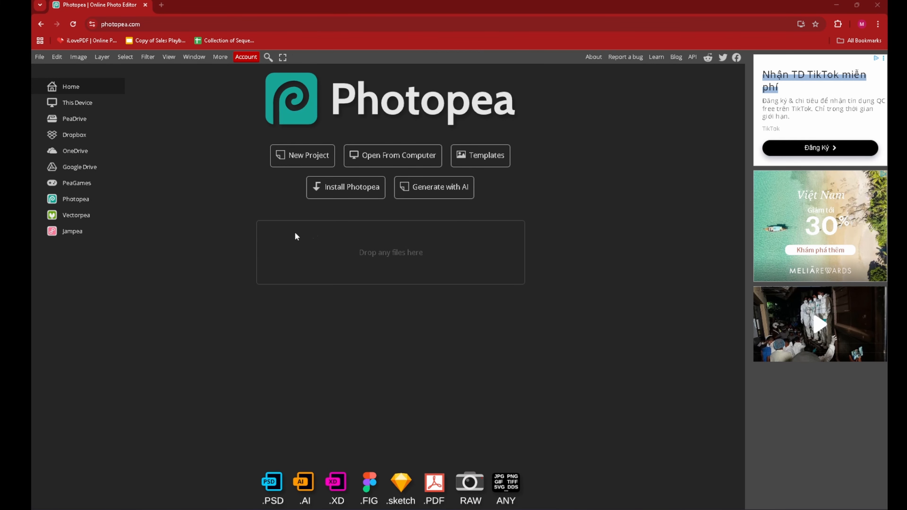
Switch to Photopea and create a new 1024 × 1024 pixel project with a transparent background.
{"action": "left_click", "coordinate": [319, 162]}
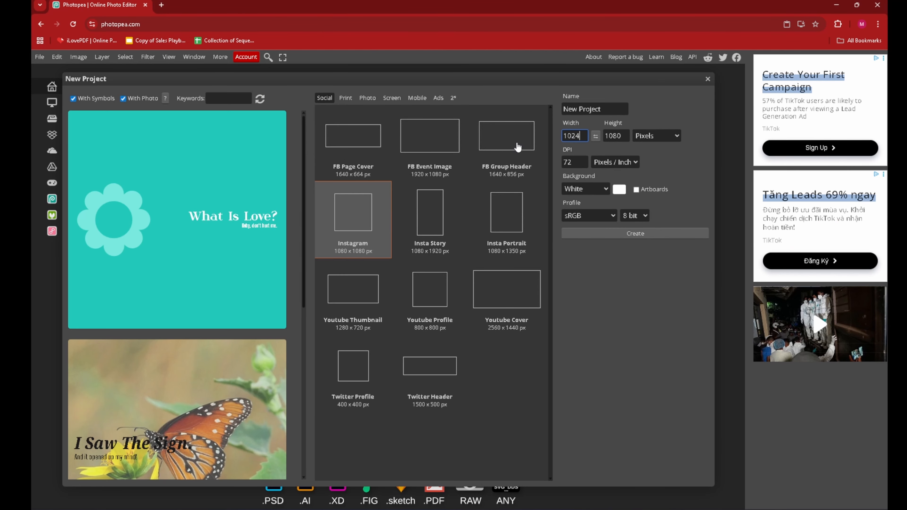
{"action": "left_click", "coordinate": [613, 135]}
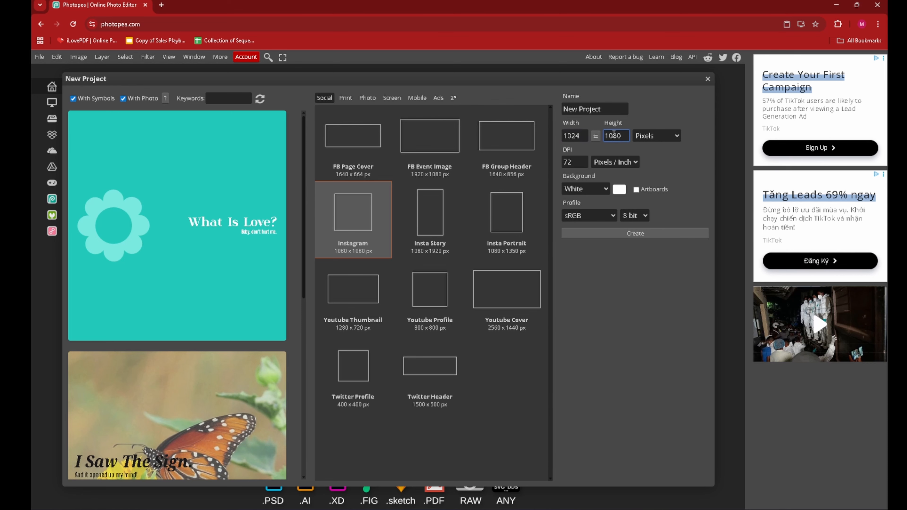
{"action": "left_click", "coordinate": [600, 189]}
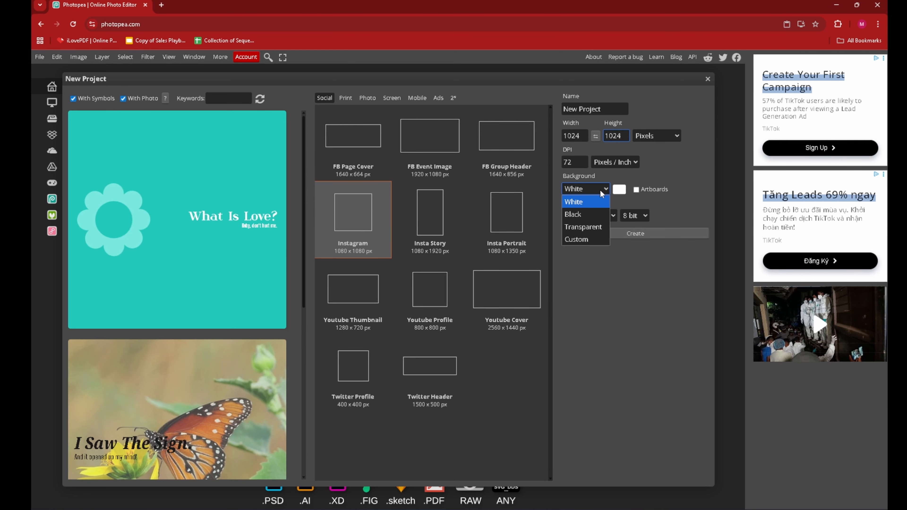
{"action": "left_click", "coordinate": [589, 227]}
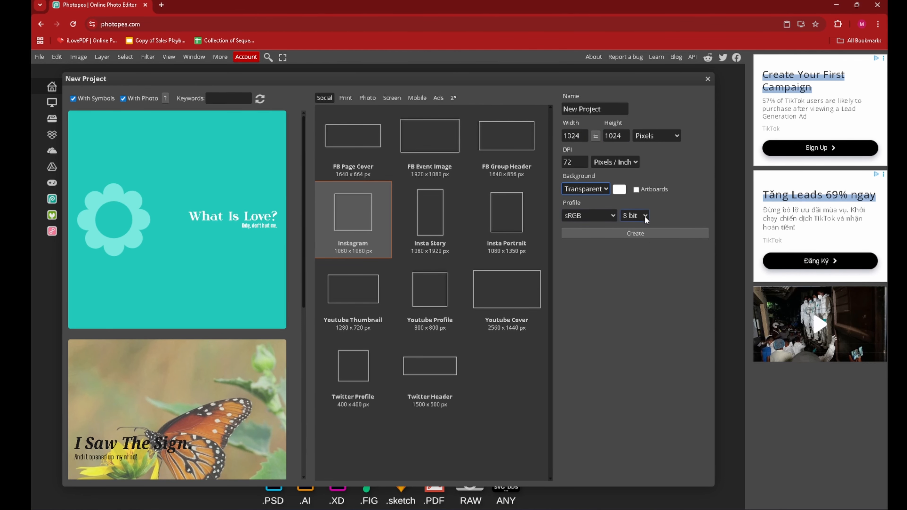
{"action": "left_click", "coordinate": [651, 239]}
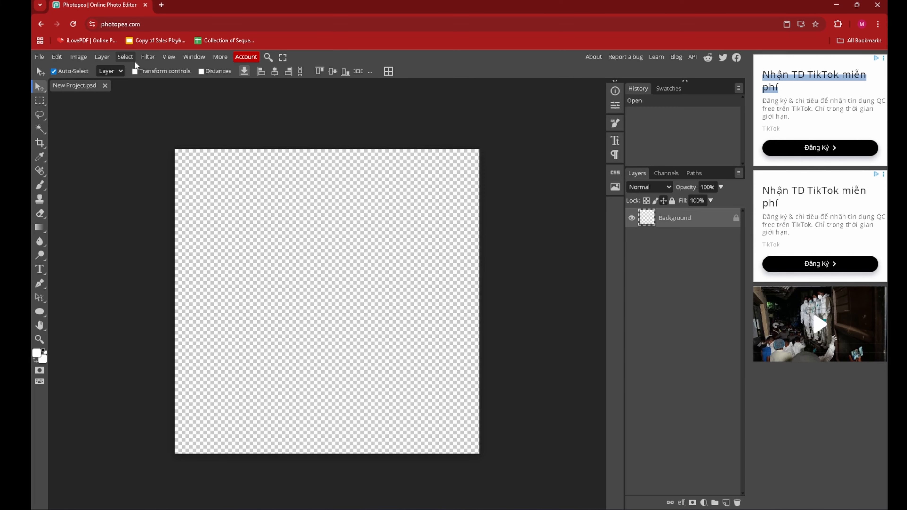
Add vertical guides at 25, 50 and 75 percent of the canvas width.
{"action": "left_click", "coordinate": [164, 58]}
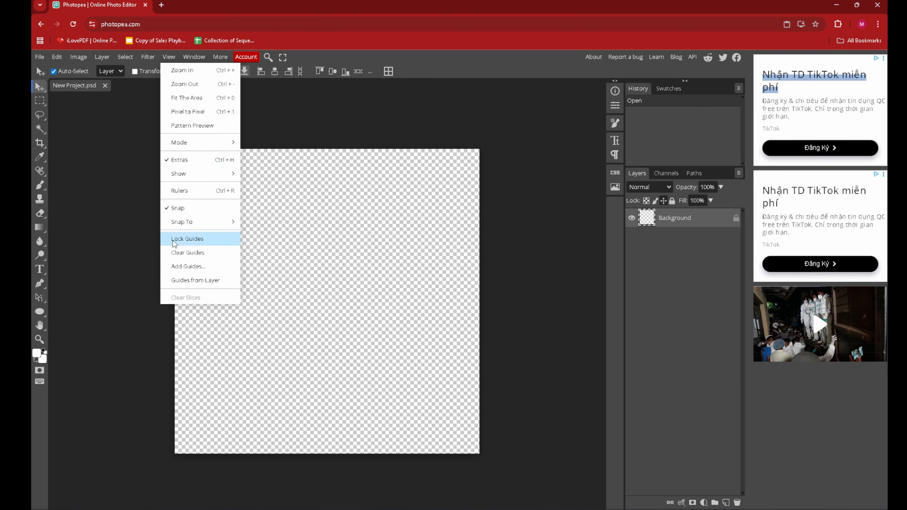
{"action": "left_click", "coordinate": [184, 266]}
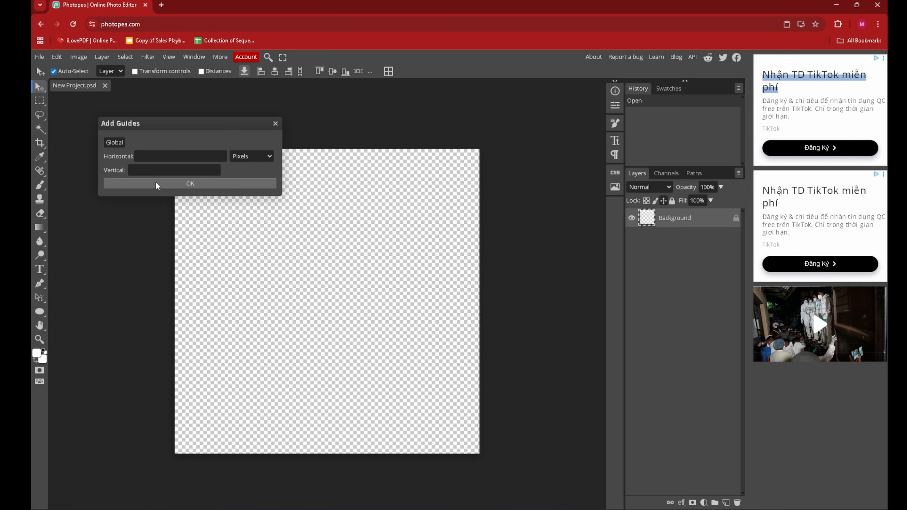
{"action": "left_click", "coordinate": [168, 170]}
{"action": "left_click", "coordinate": [173, 201]}
{"action": "left_click", "coordinate": [251, 156]}
{"action": "left_click", "coordinate": [255, 215]}
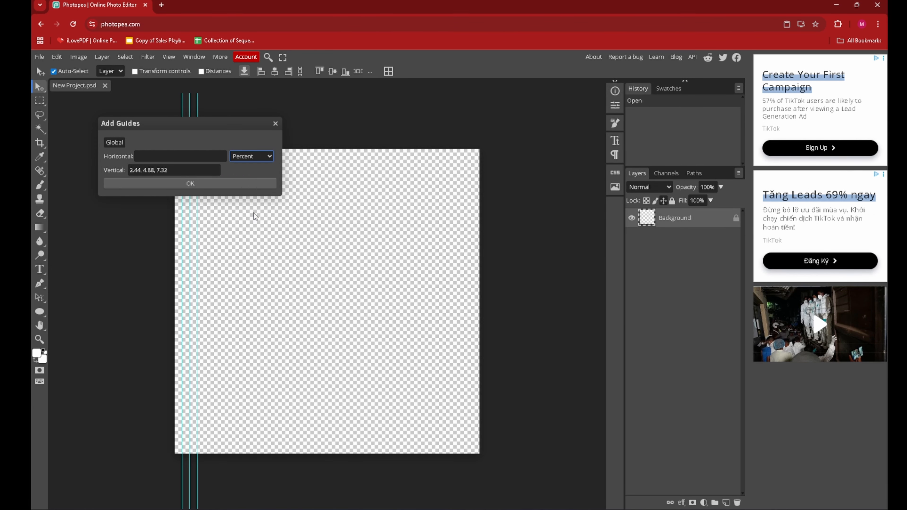
{"action": "left_click", "coordinate": [184, 171]}
{"action": "triple_click", "coordinate": [184, 170]}
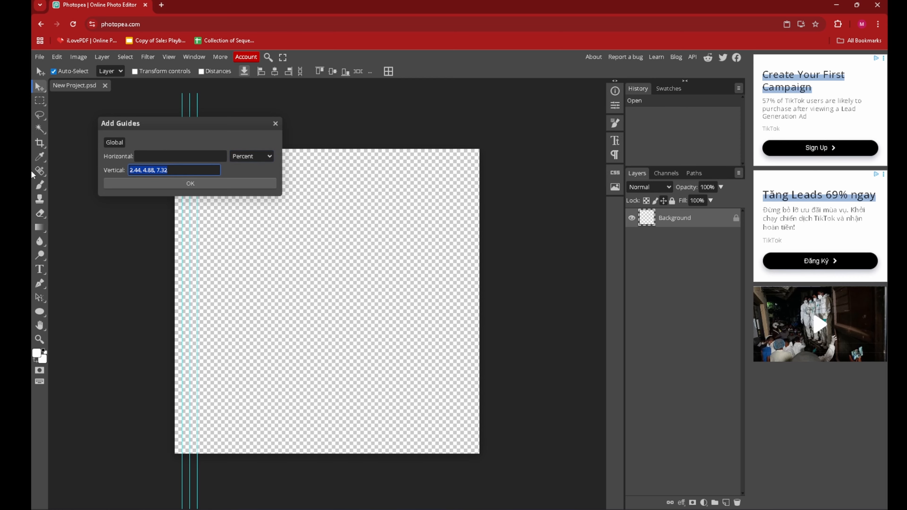
{"action": "type", "text": "25"}
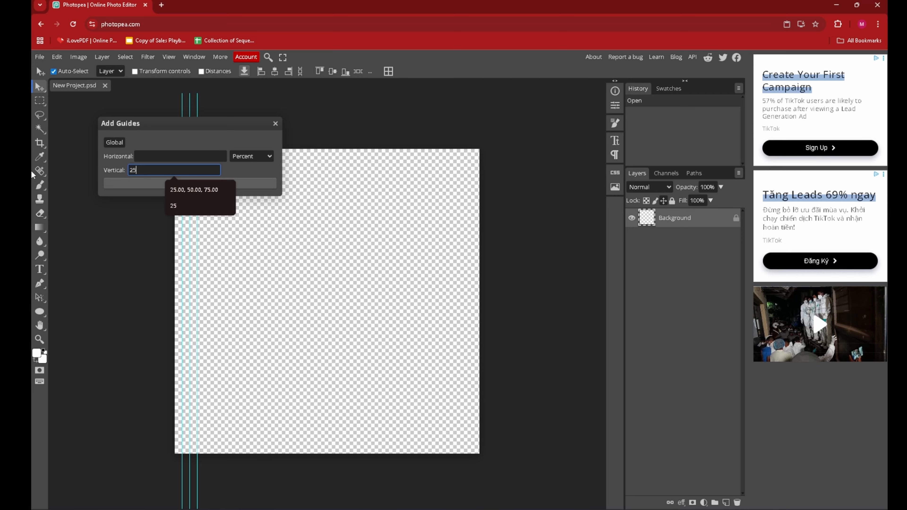
{"action": "type", "text": ".00, 50.00, 75"}
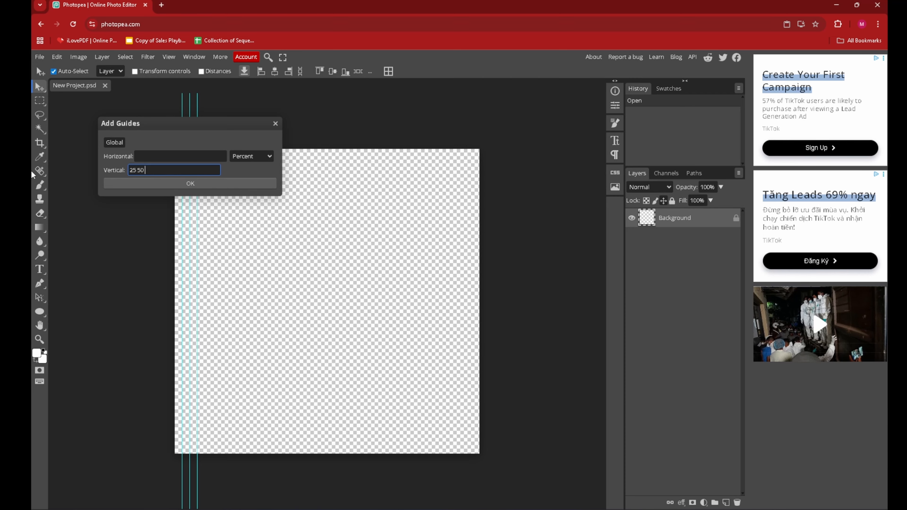
{"action": "key", "text": "Return"}
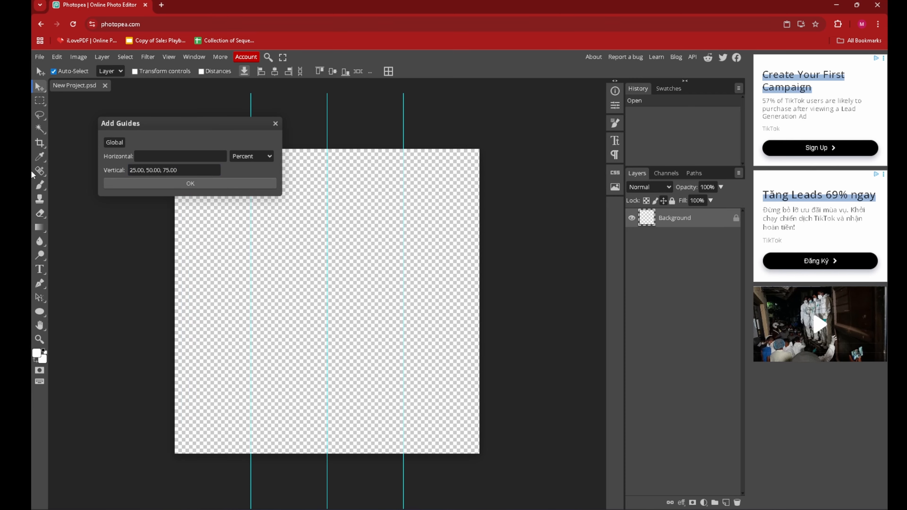
{"action": "left_click", "coordinate": [130, 186]}
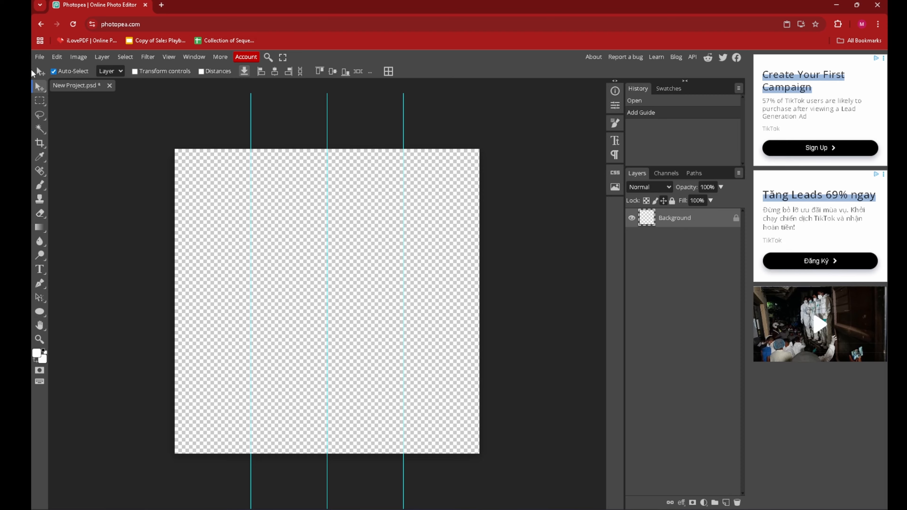
Select the first column and paint a straight white line down its full height with a 9 px brush.
{"action": "left_click", "coordinate": [41, 102]}
{"action": "left_click_drag", "start_coordinate": [175, 148], "coordinate": [247, 454]}
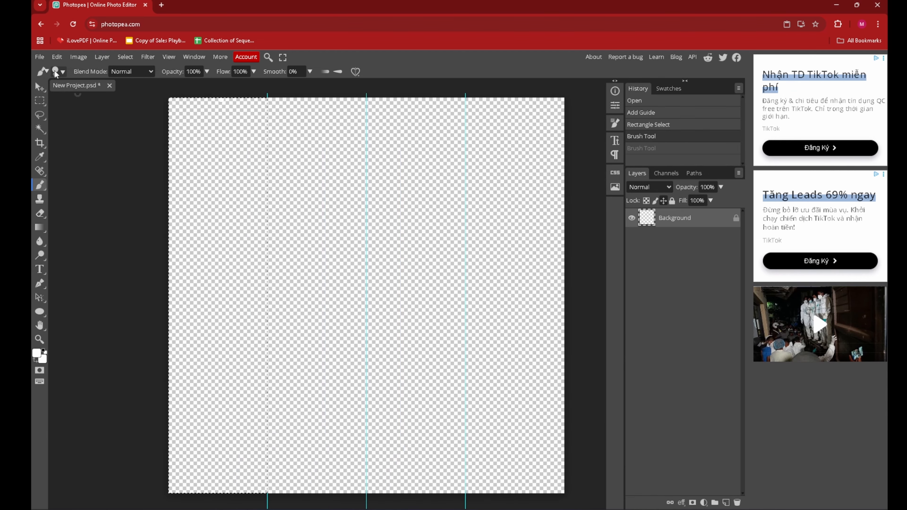
{"action": "left_click", "coordinate": [56, 71]}
{"action": "left_click_drag", "start_coordinate": [113, 96], "coordinate": [106, 100]}
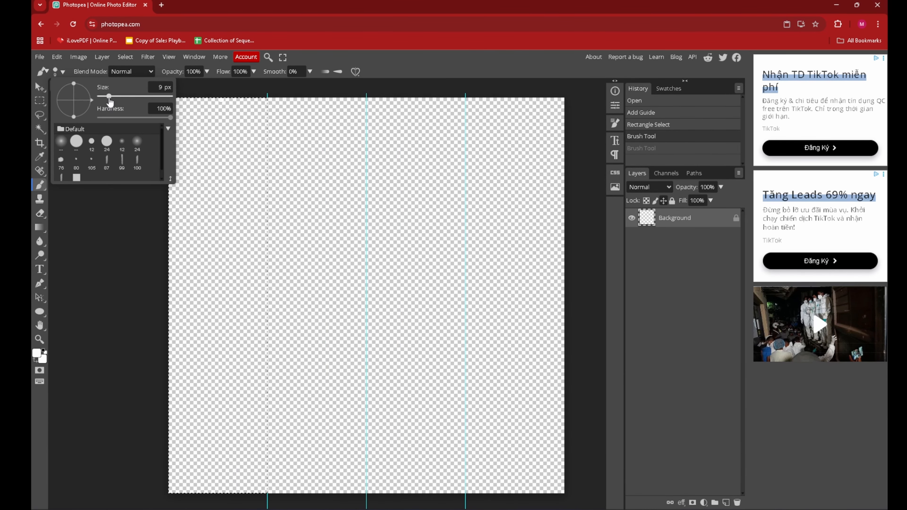
{"action": "left_click", "coordinate": [221, 99]}
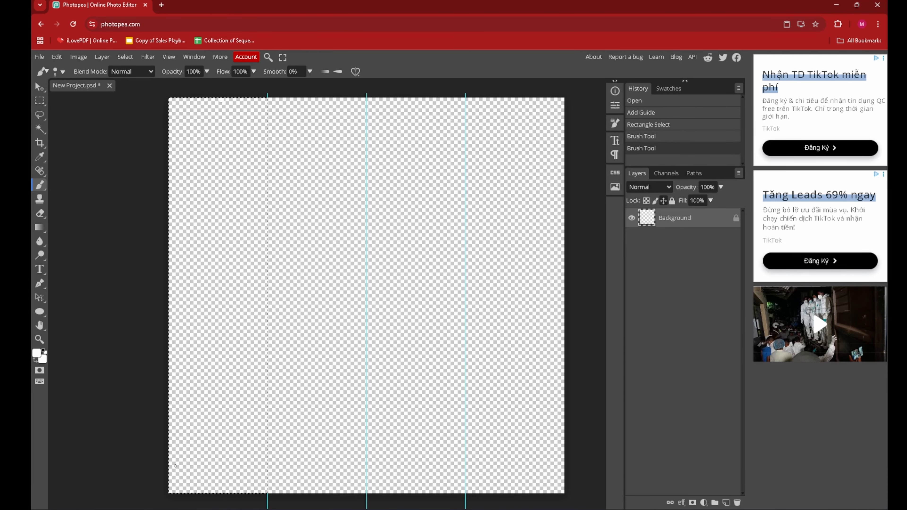
{"action": "left_click", "coordinate": [222, 492], "text": "shift"}
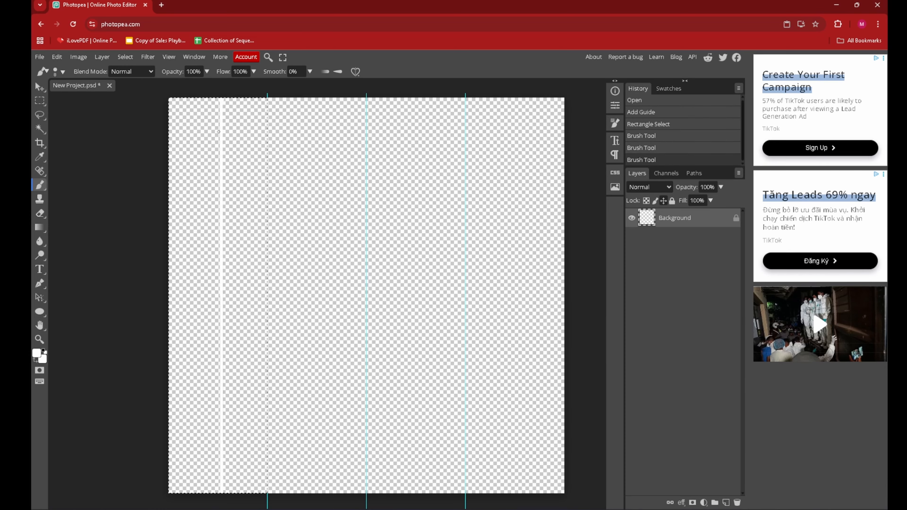
Paint thin forked branches with a smaller brush on the left side of the line's upper half.
{"action": "left_click", "coordinate": [63, 72]}
{"action": "left_click", "coordinate": [157, 84]}
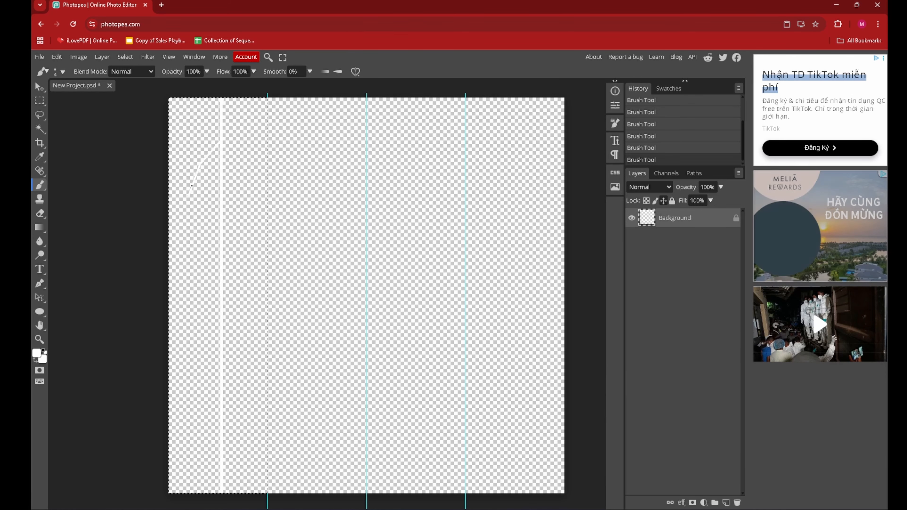
{"action": "left_click_drag", "start_coordinate": [199, 168], "coordinate": [183, 237]}
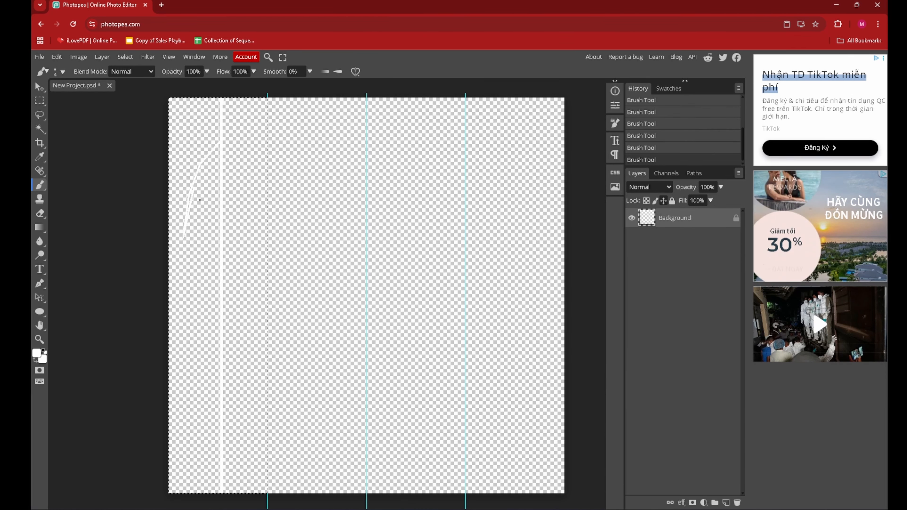
{"action": "key", "text": "ctrl+z"}
{"action": "left_click_drag", "start_coordinate": [198, 179], "coordinate": [207, 256]}
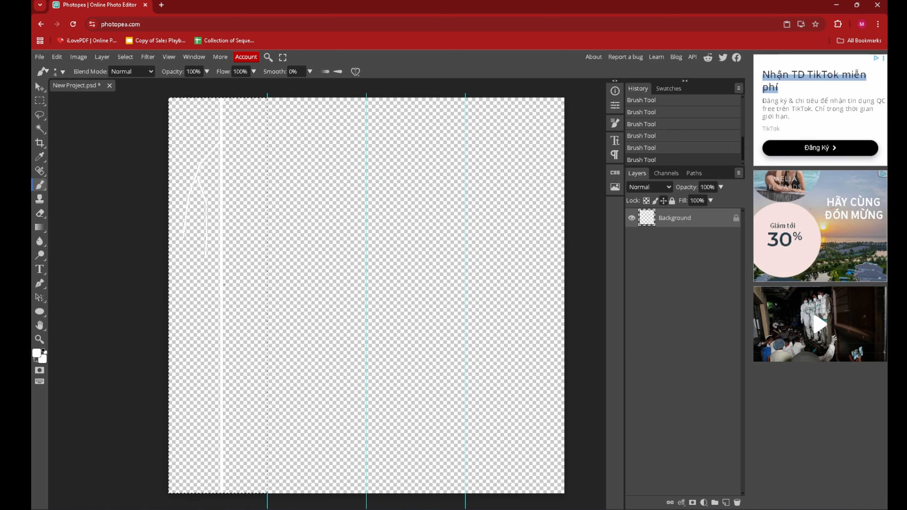
Paint more thin forked branches splitting off the lower half of the white line.
{"action": "left_click_drag", "start_coordinate": [224, 285], "coordinate": [254, 339]}
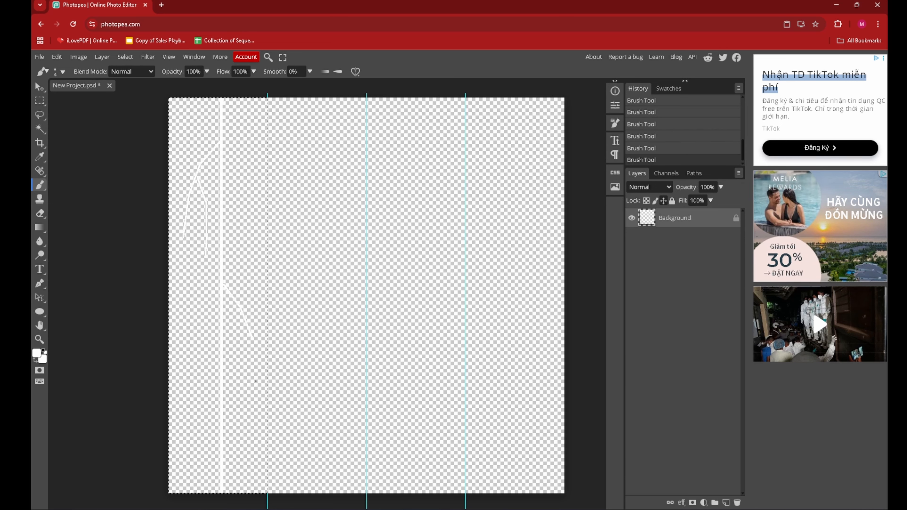
{"action": "left_click_drag", "start_coordinate": [256, 381], "coordinate": [257, 391]}
{"action": "left_click_drag", "start_coordinate": [242, 317], "coordinate": [241, 403]}
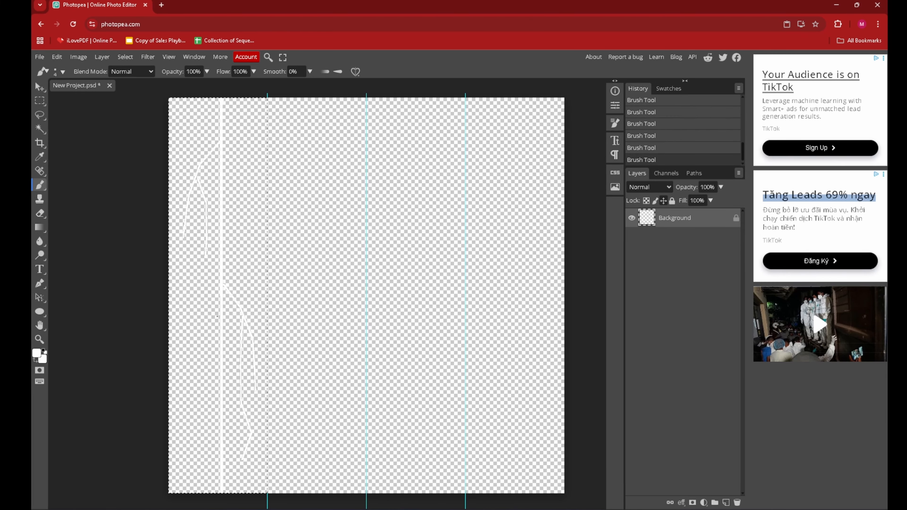
{"action": "key", "text": "ctrl+z"}
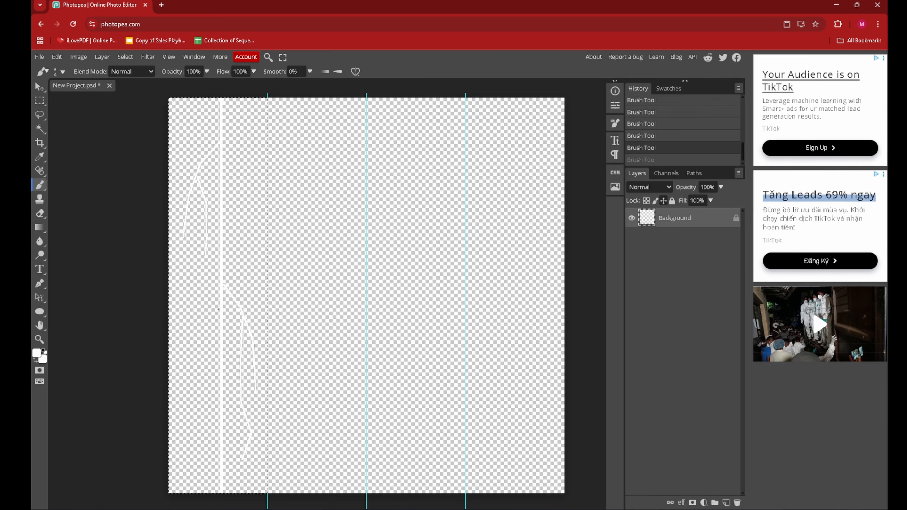
{"action": "key", "text": "ctrl+shift+z"}
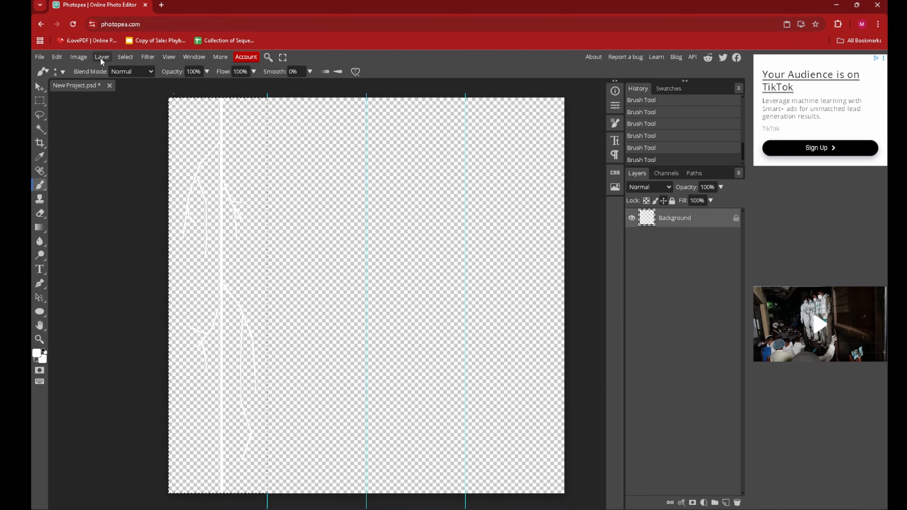
Use Liquify to bend the straight trunk at brush size 100 and the branches at size 34 into a jagged bolt.
{"action": "left_click", "coordinate": [147, 57]}
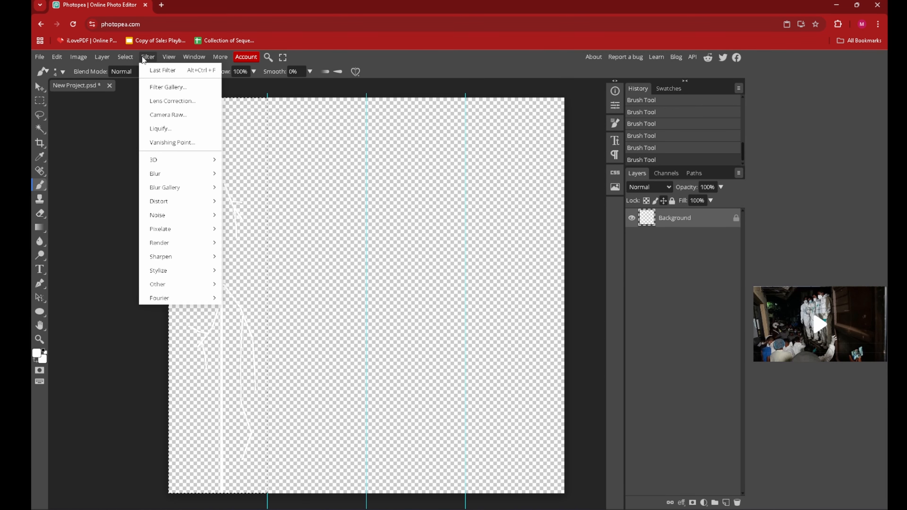
{"action": "left_click", "coordinate": [171, 133]}
{"action": "scroll", "coordinate": [372, 200], "scroll_direction": "up", "scroll_amount": 3}
{"action": "scroll", "coordinate": [322, 163], "scroll_direction": "down", "scroll_amount": 2}
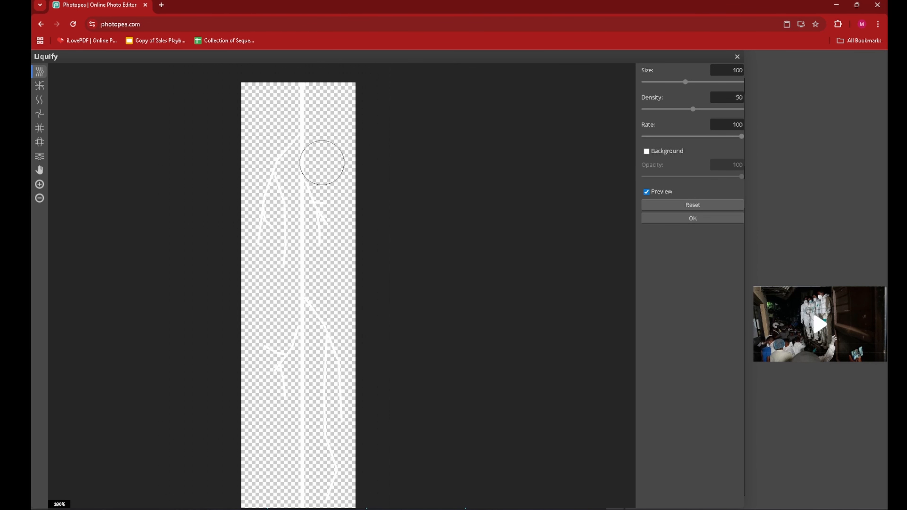
{"action": "mouse_move", "coordinate": [298, 105]}
{"action": "left_mouse_down"}
{"action": "mouse_move", "coordinate": [310, 109]}
{"action": "mouse_move", "coordinate": [310, 154]}
{"action": "left_mouse_up"}
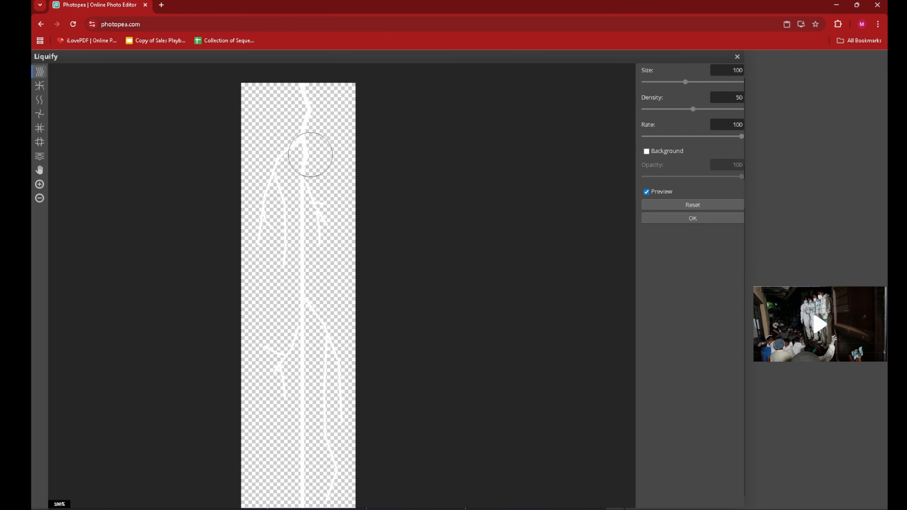
{"action": "left_click", "coordinate": [662, 82]}
{"action": "left_click_drag", "start_coordinate": [666, 83], "coordinate": [671, 83]}
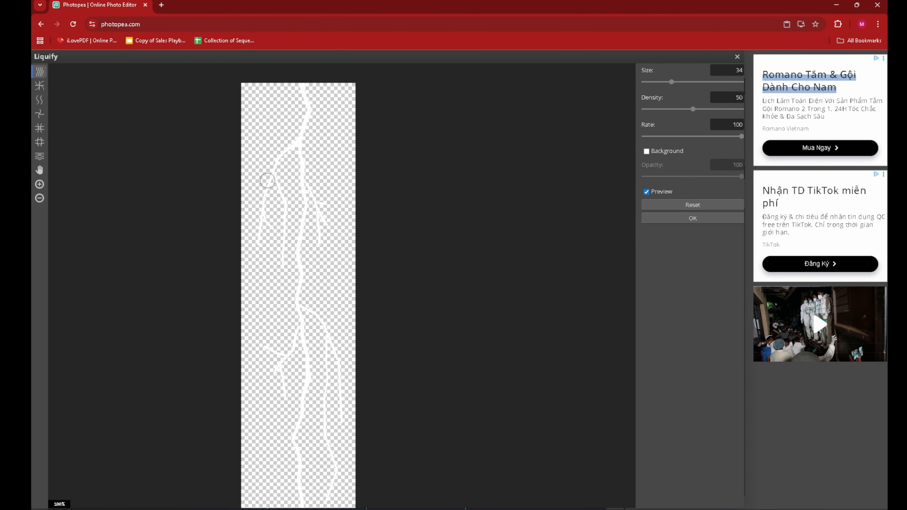
{"action": "left_click", "coordinate": [692, 219]}
Apply a Ripple distortion of Medium size to the bolt, with the amount reduced well below 999.
{"action": "left_click", "coordinate": [147, 57]}
{"action": "mouse_move", "coordinate": [178, 201]}
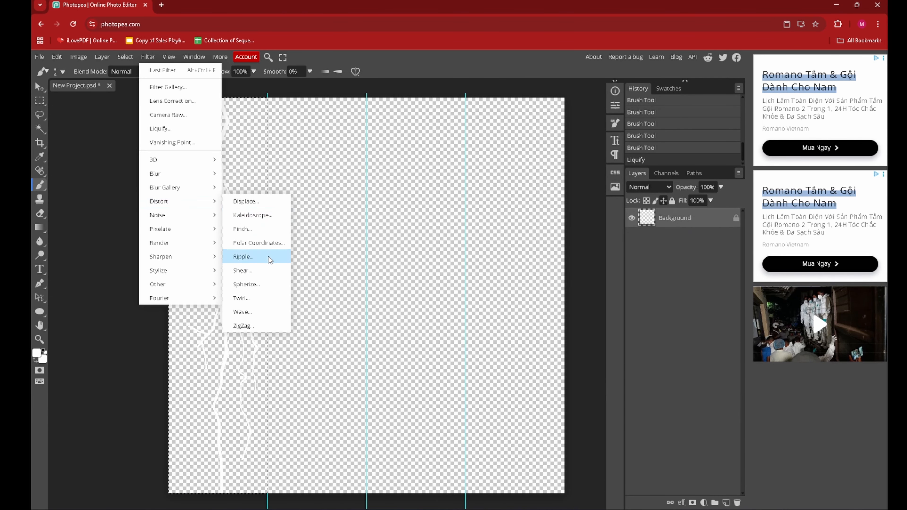
{"action": "left_click", "coordinate": [245, 256]}
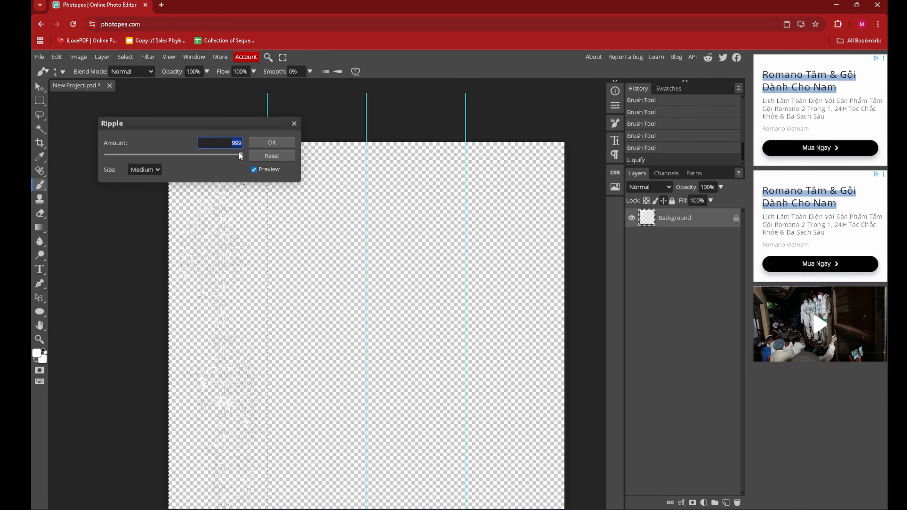
{"action": "left_click_drag", "start_coordinate": [240, 154], "coordinate": [179, 154]}
{"action": "left_click", "coordinate": [272, 142]}
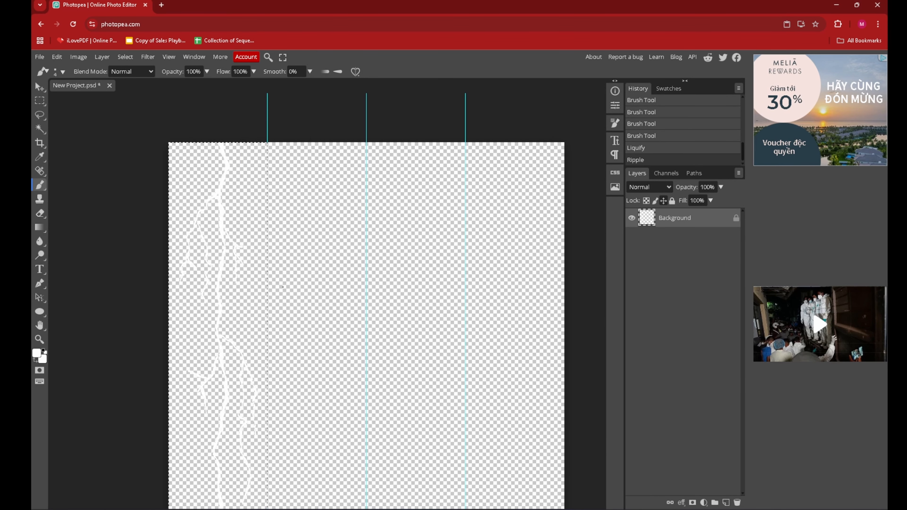
Select the full height of the second column, between the 25 and 50 percent guides.
{"action": "scroll", "coordinate": [292, 314], "scroll_direction": "down", "scroll_amount": 3}
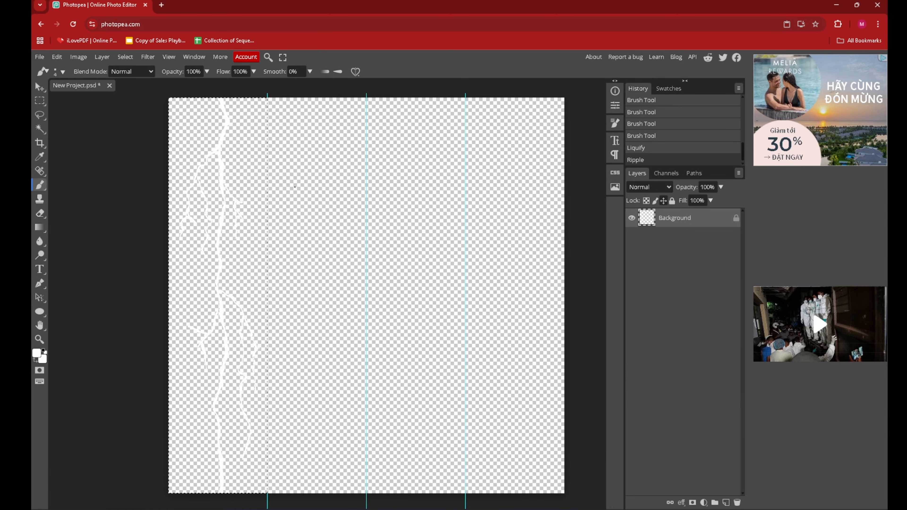
{"action": "left_click", "coordinate": [39, 102]}
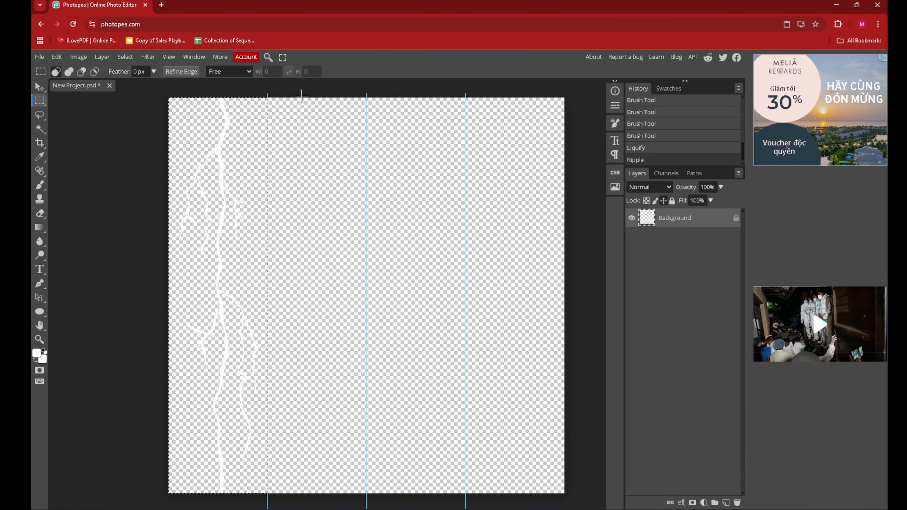
{"action": "mouse_move", "coordinate": [265, 95]}
{"action": "left_mouse_down"}
{"action": "mouse_move", "coordinate": [357, 405]}
{"action": "mouse_move", "coordinate": [367, 493]}
{"action": "left_mouse_up"}
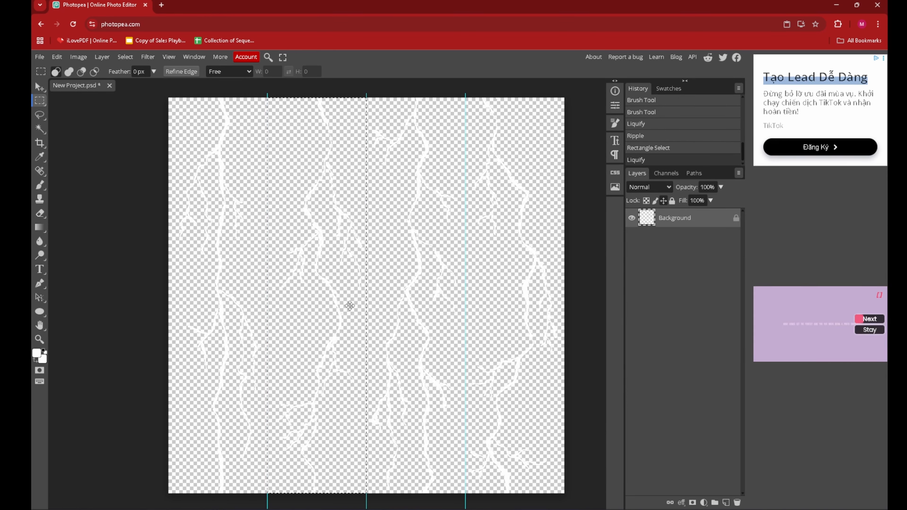
Export the four-bolt texture as a PNG and import it into the Content/Textures folder in Unreal Engine.
{"action": "left_click", "coordinate": [42, 58]}
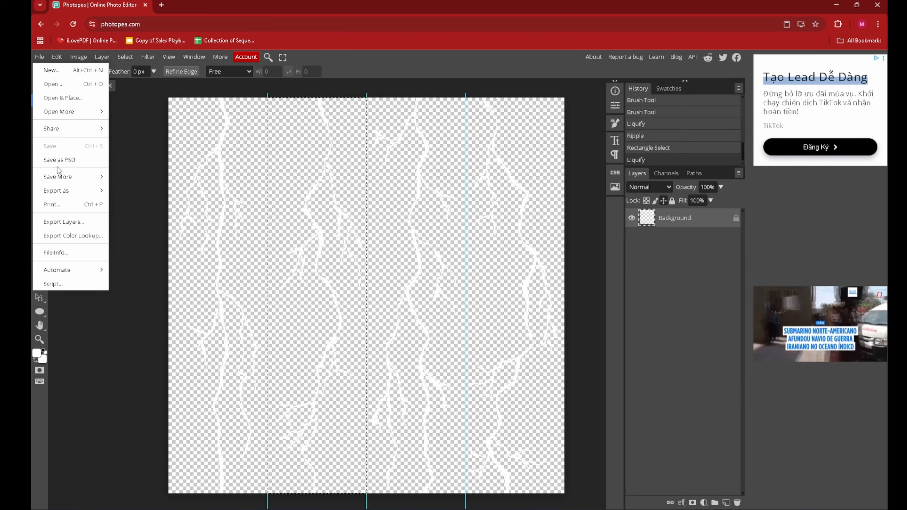
{"action": "mouse_move", "coordinate": [71, 190]}
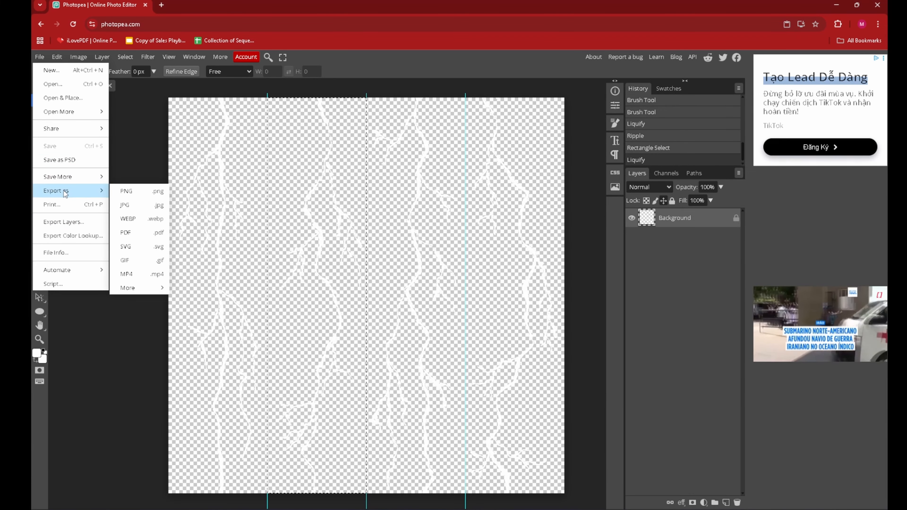
{"action": "left_click", "coordinate": [149, 191]}
{"action": "key", "text": "Return"}
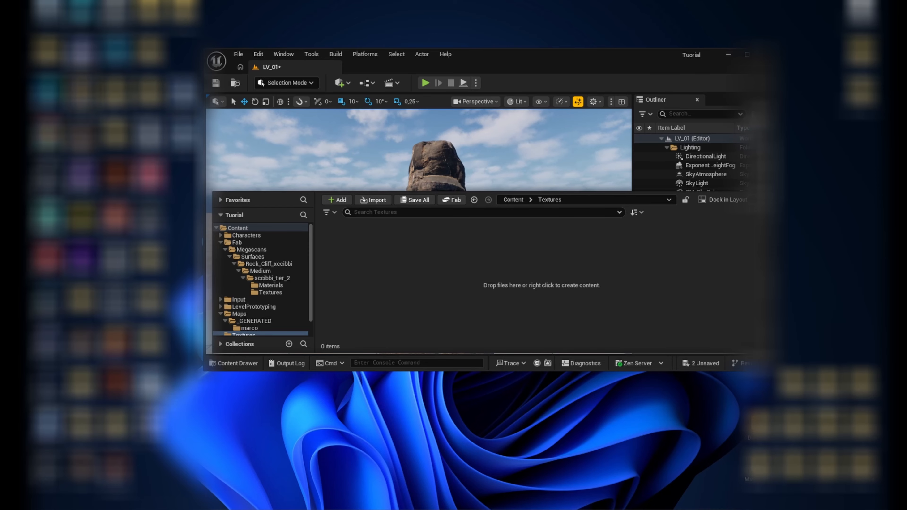
{"action": "left_click_drag", "start_coordinate": [147, 384], "coordinate": [379, 247]}
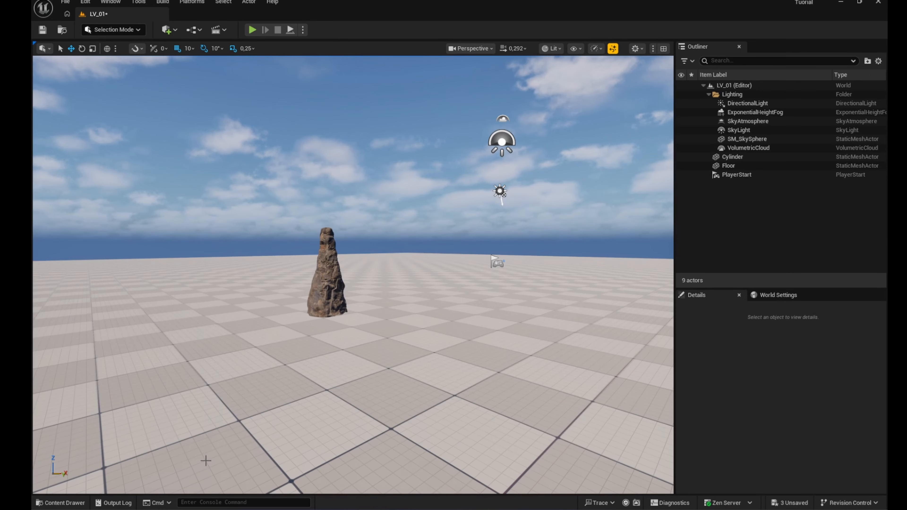
Create a new folder named Niagara in the project's Content folder.
{"action": "left_click", "coordinate": [61, 502]}
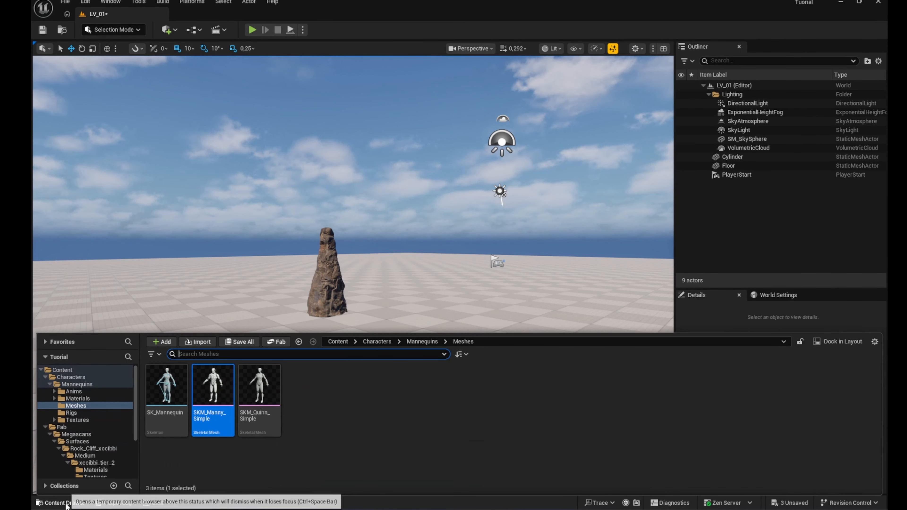
{"action": "left_click", "coordinate": [95, 372]}
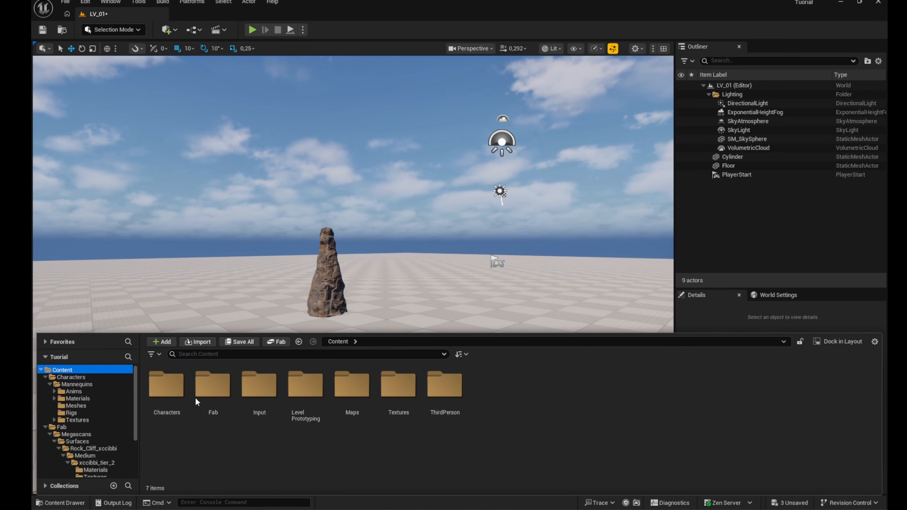
{"action": "right_click", "coordinate": [513, 390]}
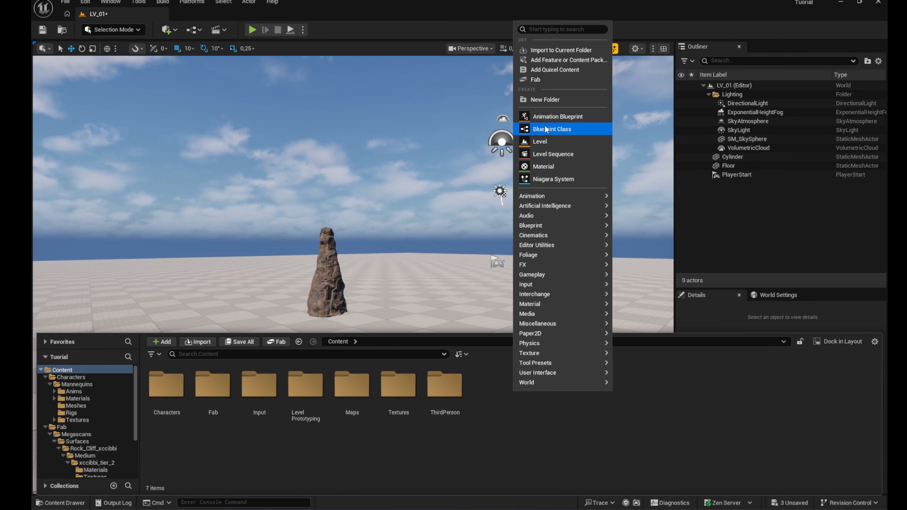
{"action": "left_click", "coordinate": [546, 99]}
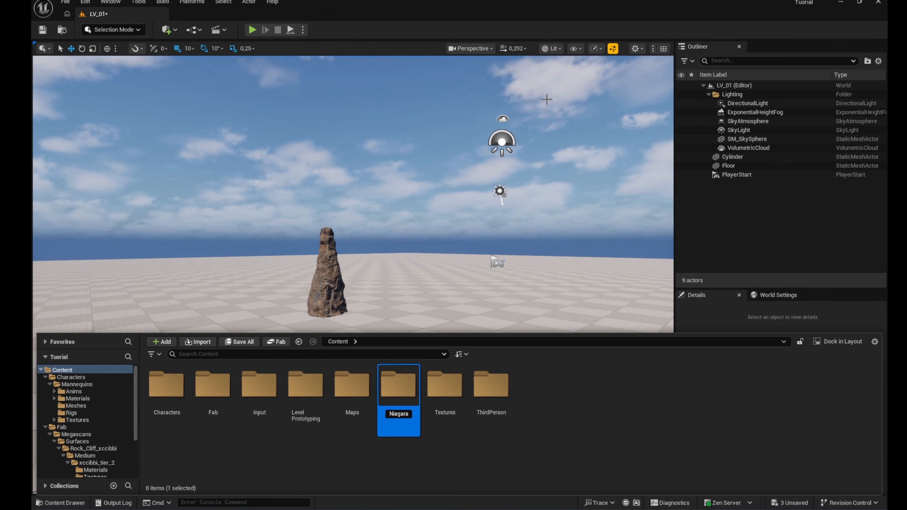
Create a Niagara System in the Niagara folder based on the SimpleSpriteBurst emitter.
{"action": "double_click", "coordinate": [408, 393]}
{"action": "right_click", "coordinate": [208, 414]}
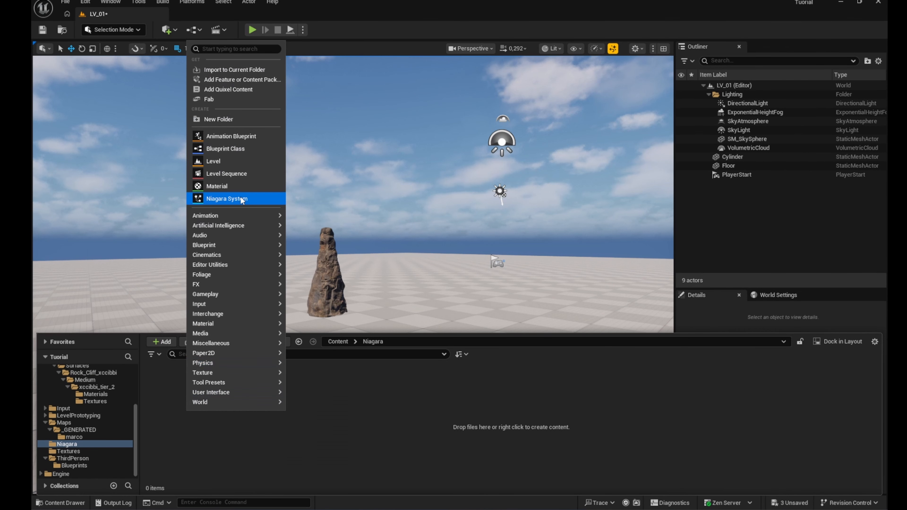
{"action": "left_click", "coordinate": [233, 202]}
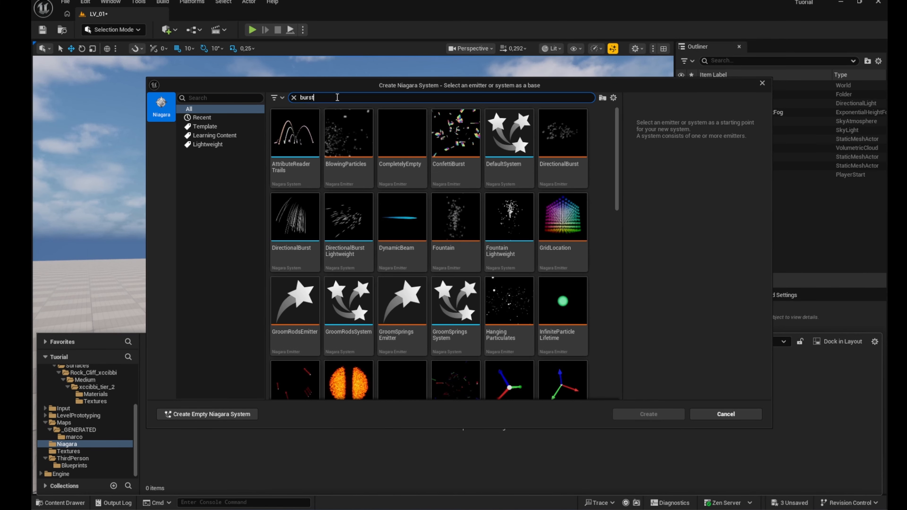
{"action": "type", "text": "burst"}
{"action": "left_click", "coordinate": [294, 218]}
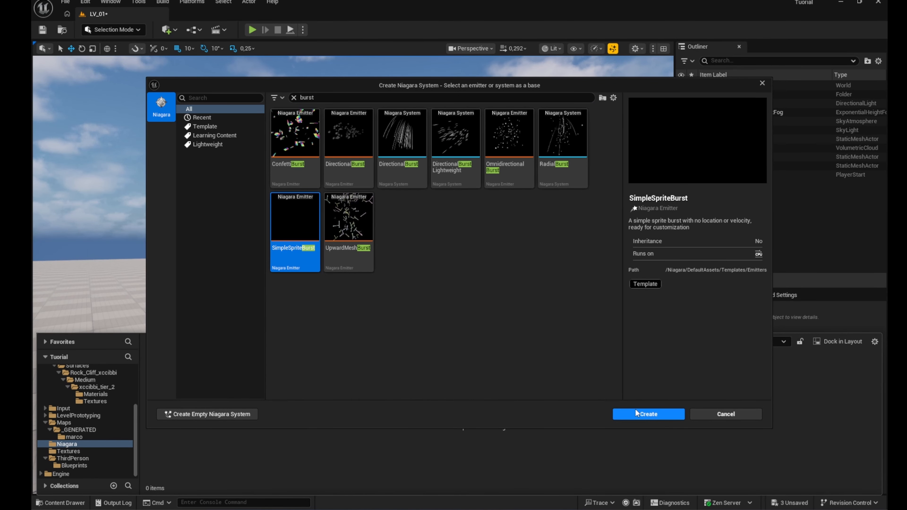
{"action": "left_click", "coordinate": [645, 414]}
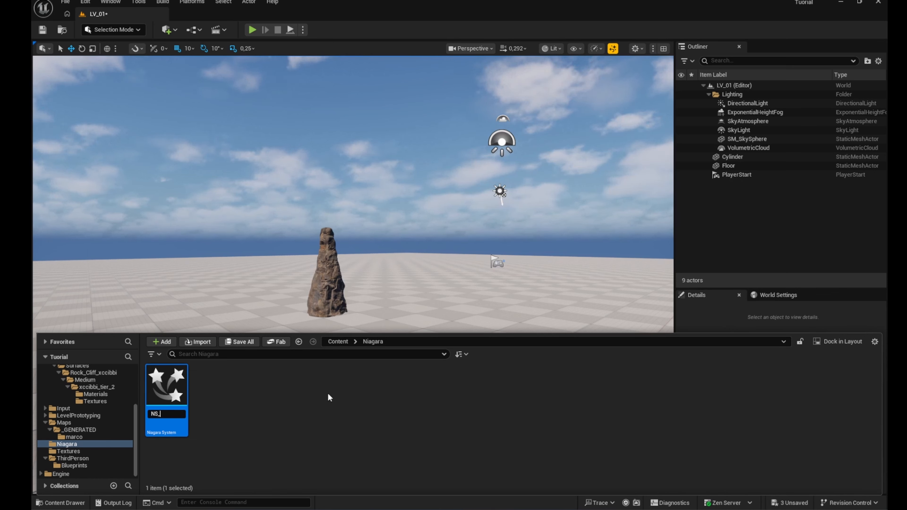
Name the new Niagara System NS_GroundDestruction_01 and open it for editing.
{"action": "type", "text": "NS_GroundDestruction_01"}
{"action": "key", "text": "Return"}
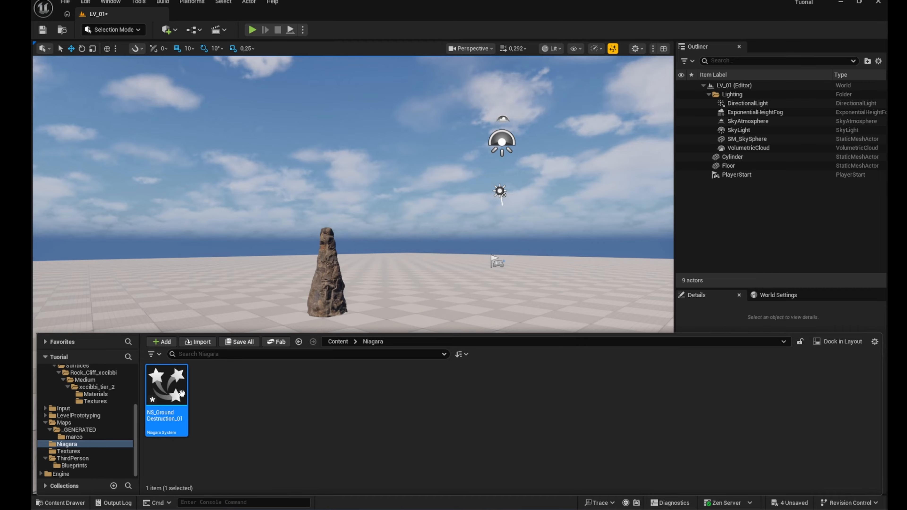
{"action": "double_click", "coordinate": [183, 399]}
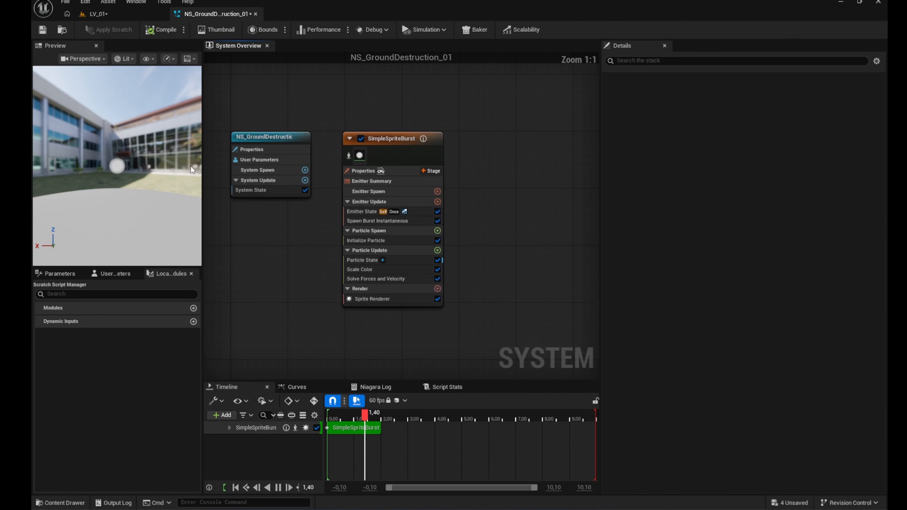
Replace the SimpleSpriteBurst emitter's Sprite Renderer with a Mesh Renderer.
{"action": "left_click", "coordinate": [371, 299]}
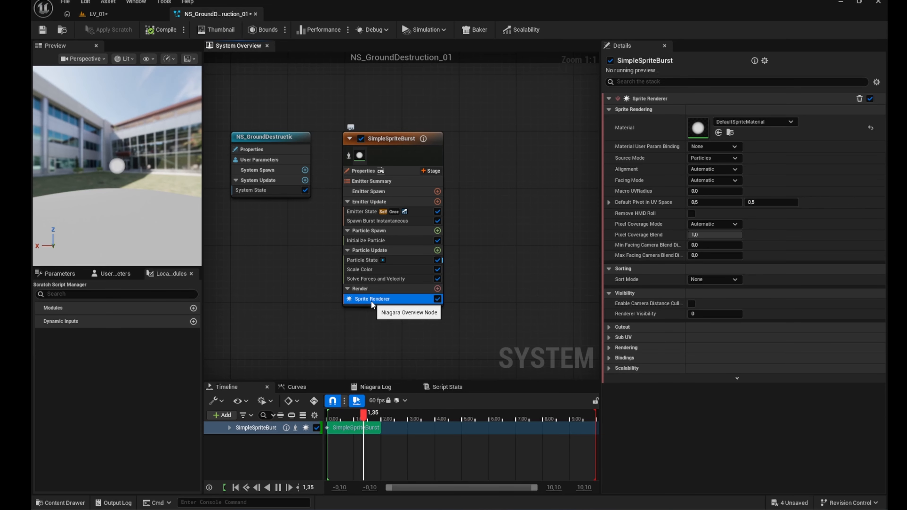
{"action": "key", "text": "Delete"}
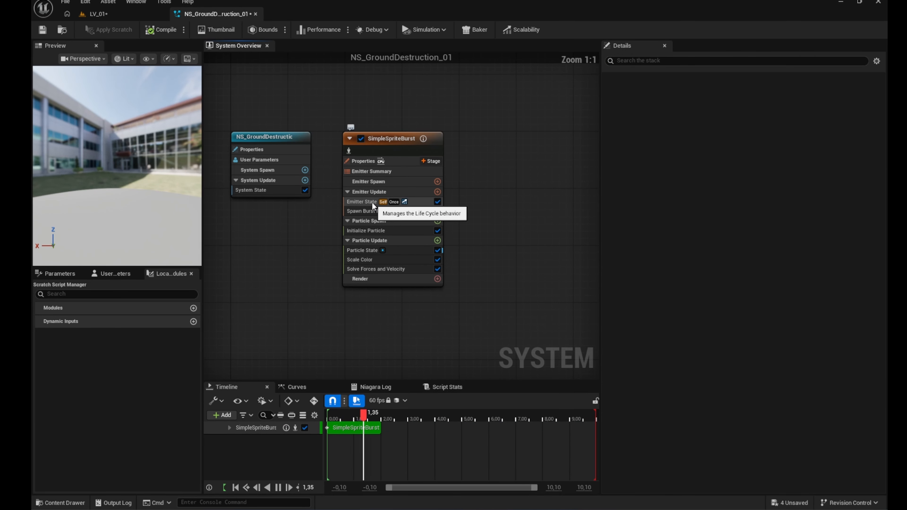
{"action": "left_click", "coordinate": [372, 211]}
{"action": "left_click", "coordinate": [437, 278]}
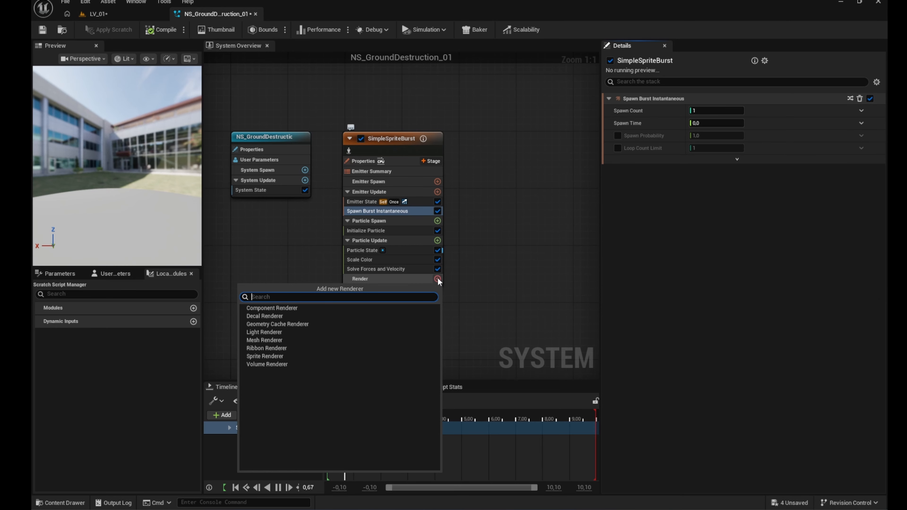
{"action": "left_click", "coordinate": [294, 341]}
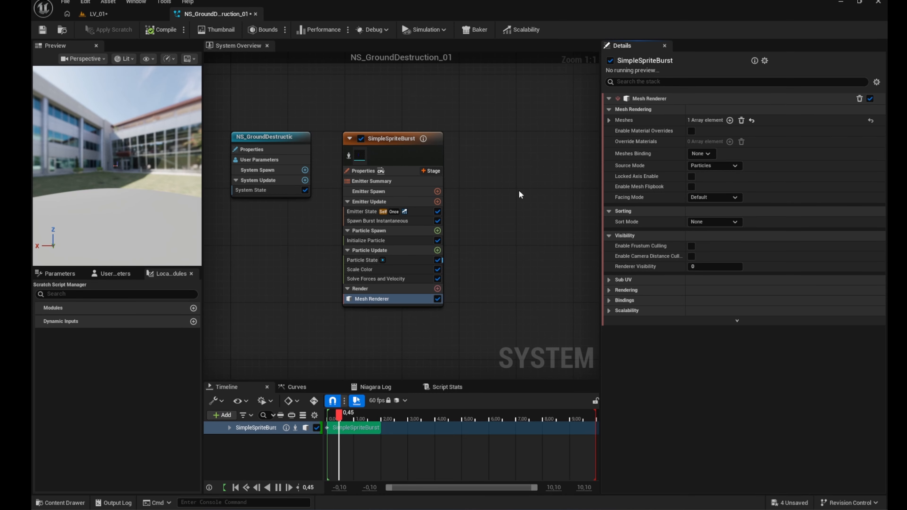
Locate the level's rock cylinder mesh asset and assign Cylinder_03EF2FD1 as the Mesh Renderer's mesh at Index 0.
{"action": "left_click", "coordinate": [609, 120]}
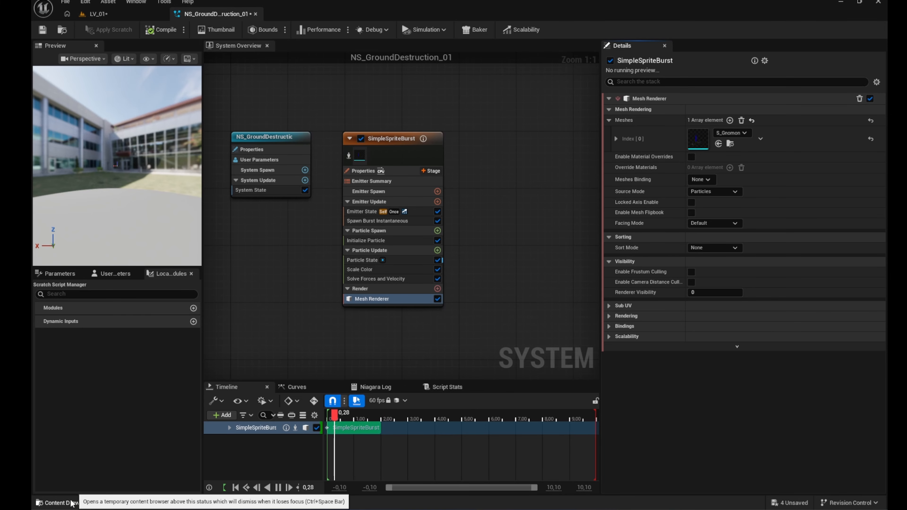
{"action": "left_click", "coordinate": [60, 503]}
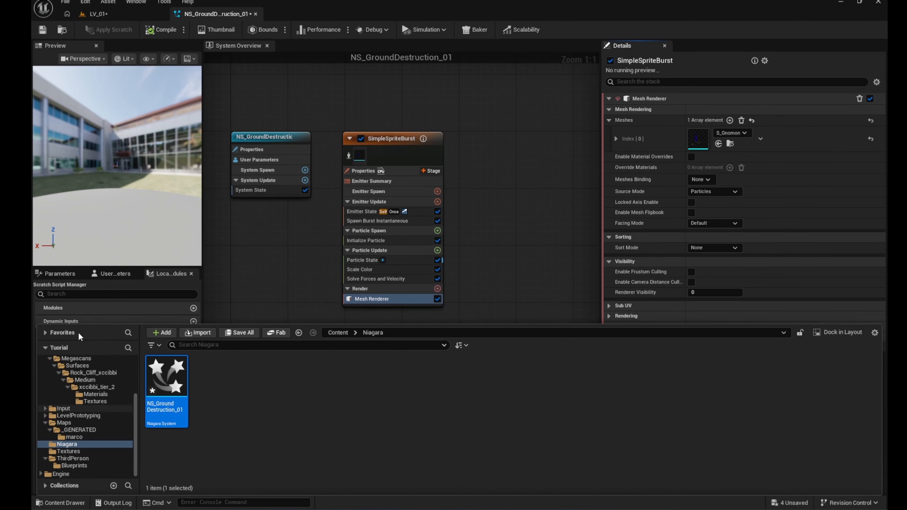
{"action": "left_click", "coordinate": [96, 15]}
{"action": "left_click", "coordinate": [326, 266]}
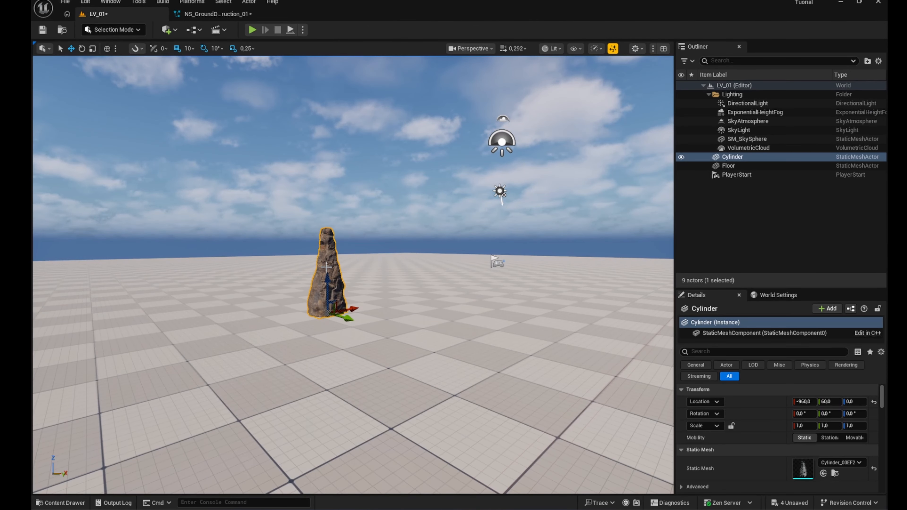
{"action": "key", "text": "ctrl+b"}
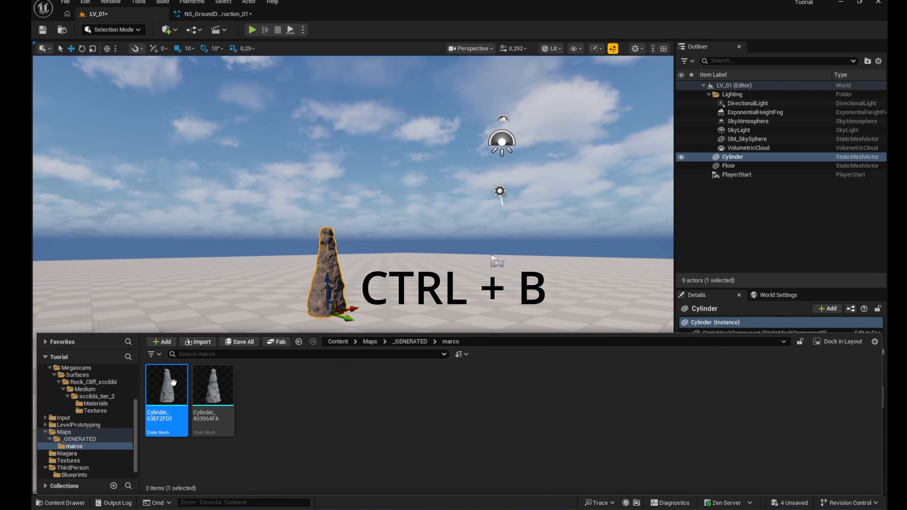
{"action": "left_click", "coordinate": [212, 17]}
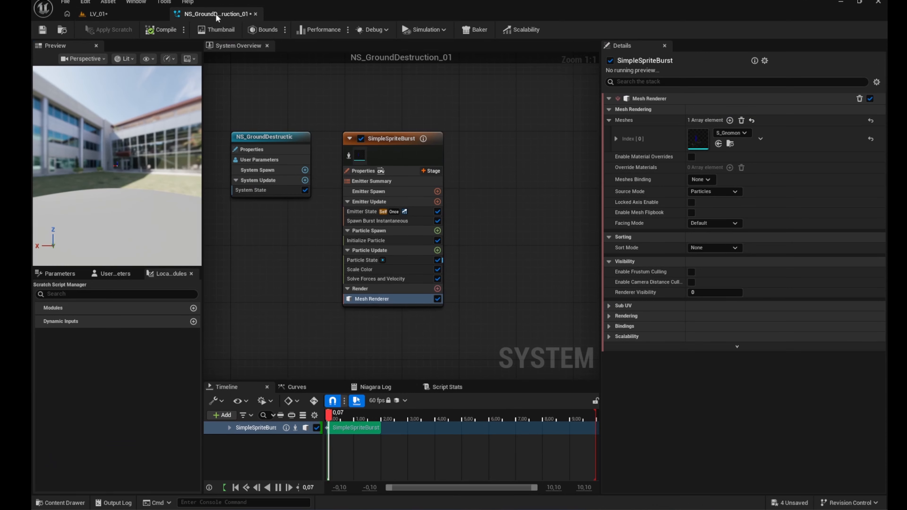
{"action": "left_click", "coordinate": [62, 503]}
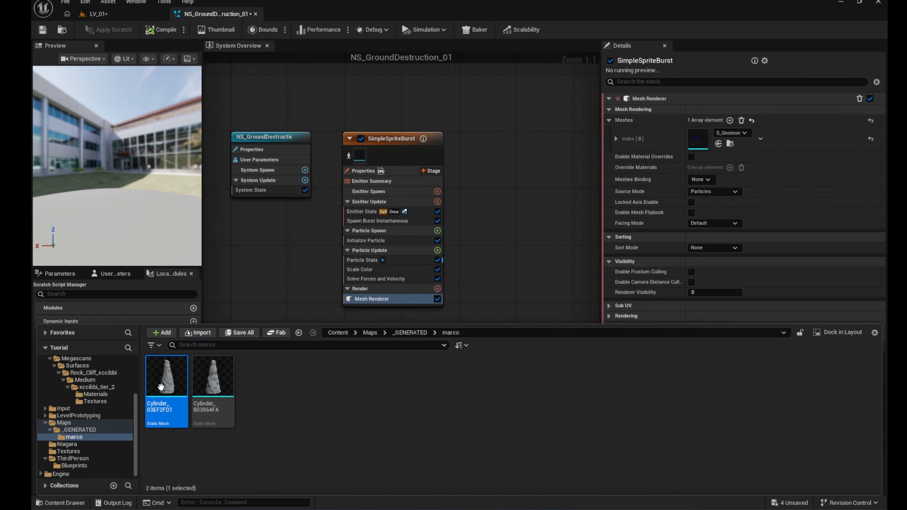
{"action": "left_click_drag", "start_coordinate": [156, 384], "coordinate": [703, 139]}
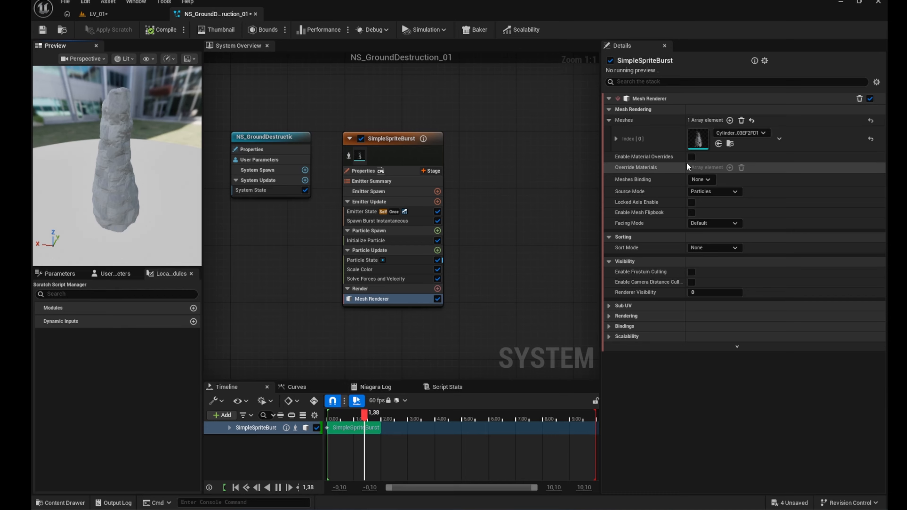
Enable material overrides on the Mesh Renderer and add one override using the rock's MI_xccibbi material as Explicit Mat.
{"action": "left_click", "coordinate": [691, 157]}
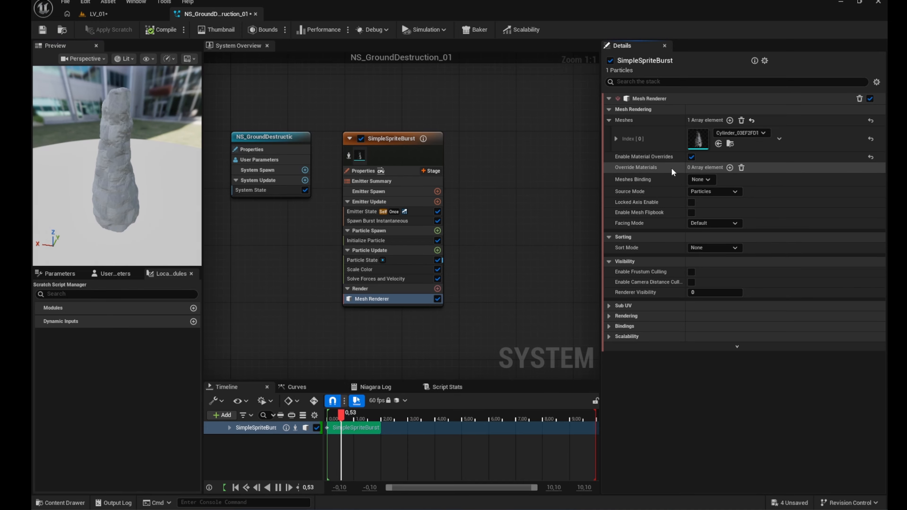
{"action": "left_click", "coordinate": [730, 167]}
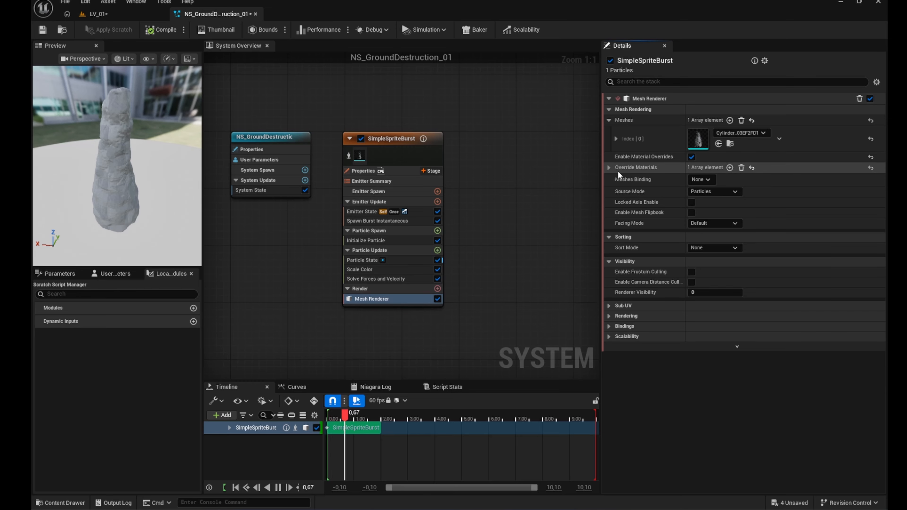
{"action": "left_click", "coordinate": [609, 167]}
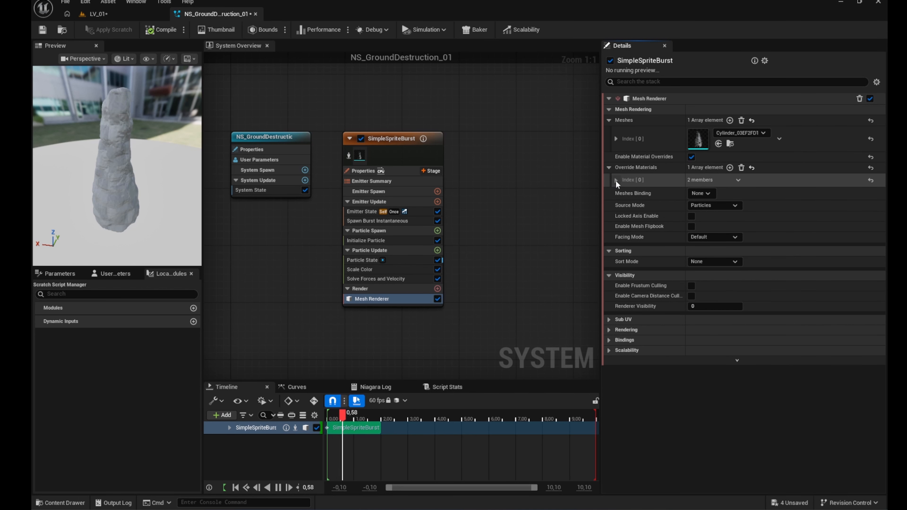
{"action": "left_click", "coordinate": [616, 180]}
{"action": "left_click", "coordinate": [70, 502]}
{"action": "left_click", "coordinate": [70, 502]}
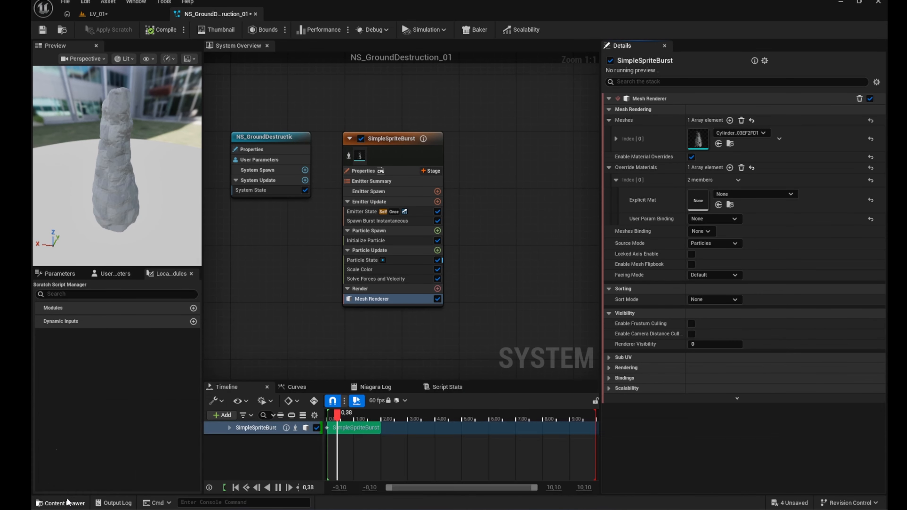
{"action": "left_click", "coordinate": [69, 502]}
{"action": "left_click", "coordinate": [107, 17]}
{"action": "scroll", "coordinate": [762, 431], "scroll_direction": "down", "scroll_amount": 5}
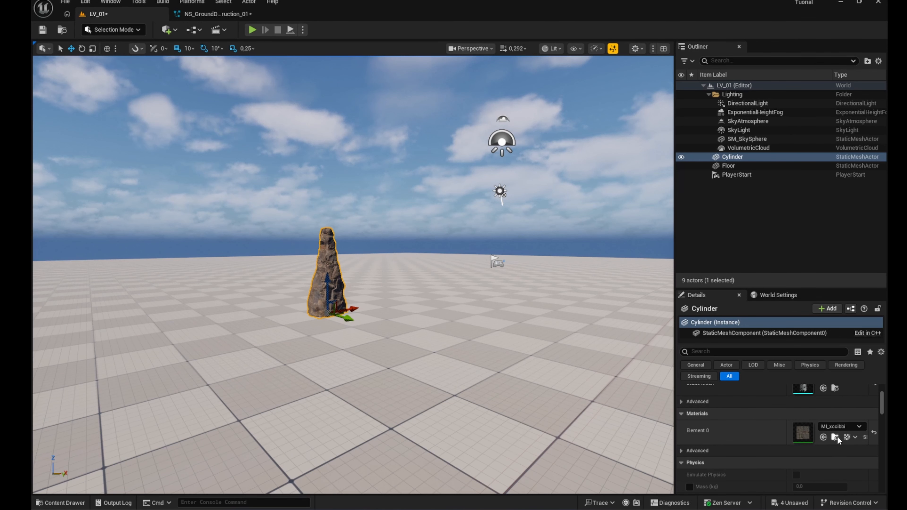
{"action": "left_click", "coordinate": [835, 436]}
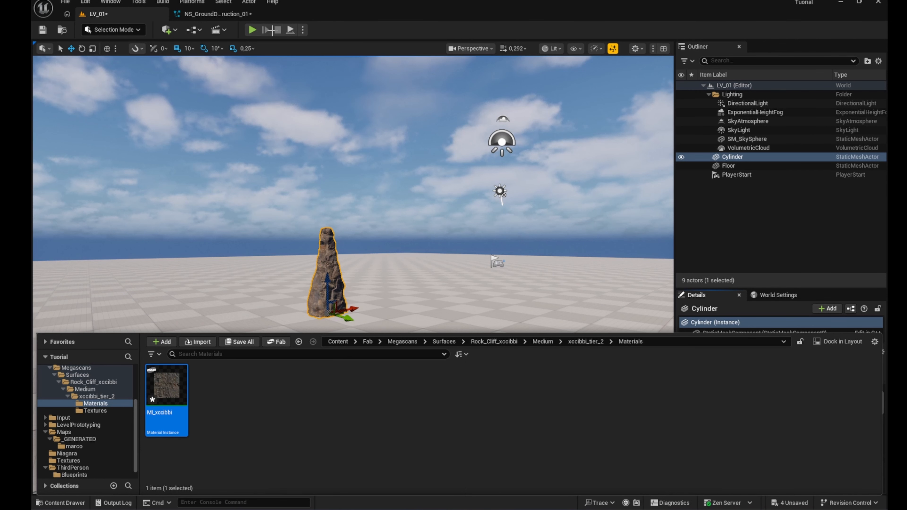
{"action": "left_click", "coordinate": [214, 14]}
Replace Spawn Burst Instantaneous in Emitter Update with a Spawn Rate module and set its SpawnRate to 10.
{"action": "left_click", "coordinate": [382, 219]}
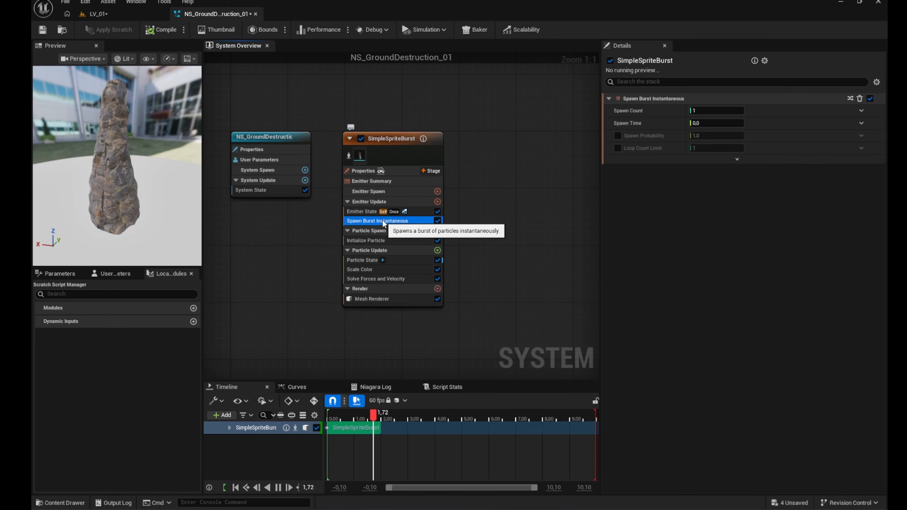
{"action": "key", "text": "Delete"}
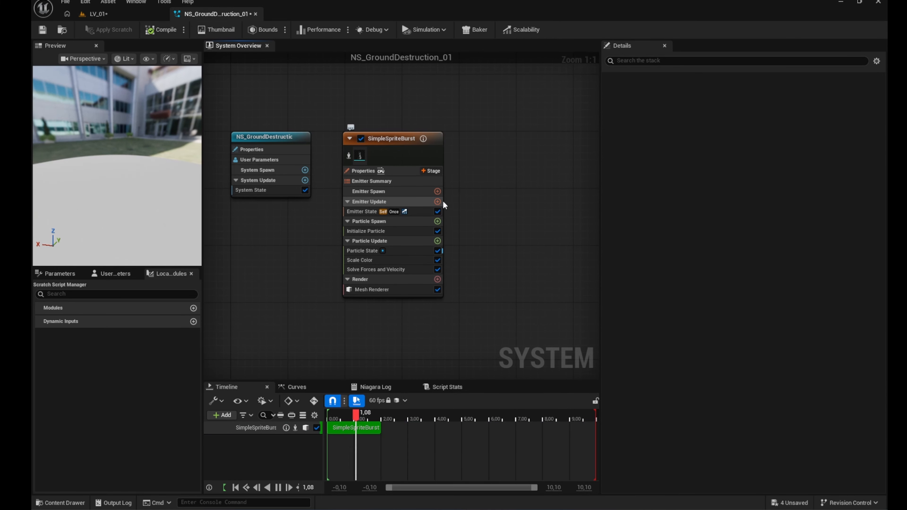
{"action": "left_click", "coordinate": [442, 201]}
{"action": "left_click", "coordinate": [437, 201]}
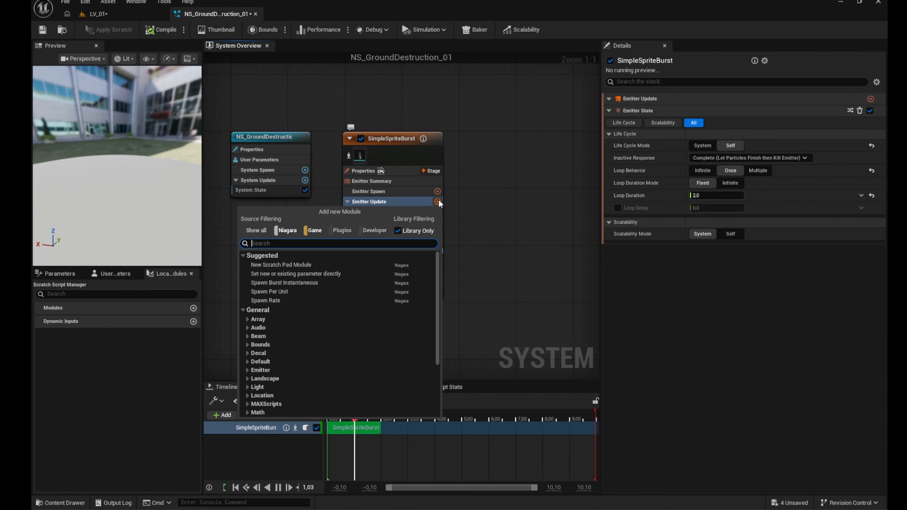
{"action": "left_click", "coordinate": [266, 301]}
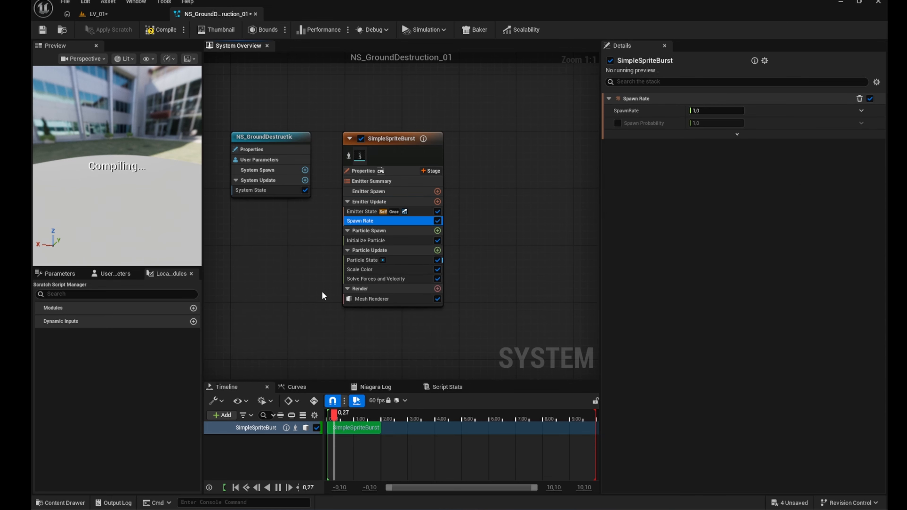
{"action": "left_click", "coordinate": [705, 112]}
{"action": "type", "text": "10"}
{"action": "key", "text": "Return"}
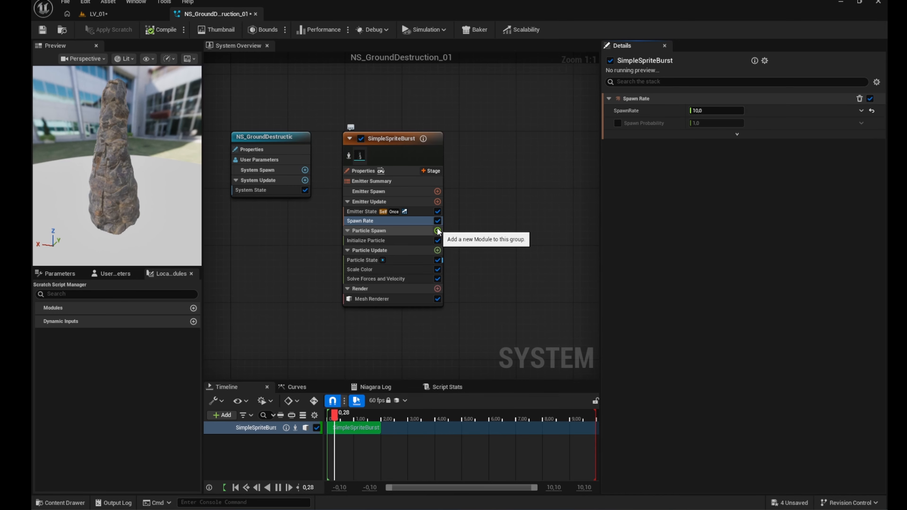
Add a Shape Location module to Particle Spawn with the Box / Plane primitive in Plane mode.
{"action": "left_click", "coordinate": [437, 230]}
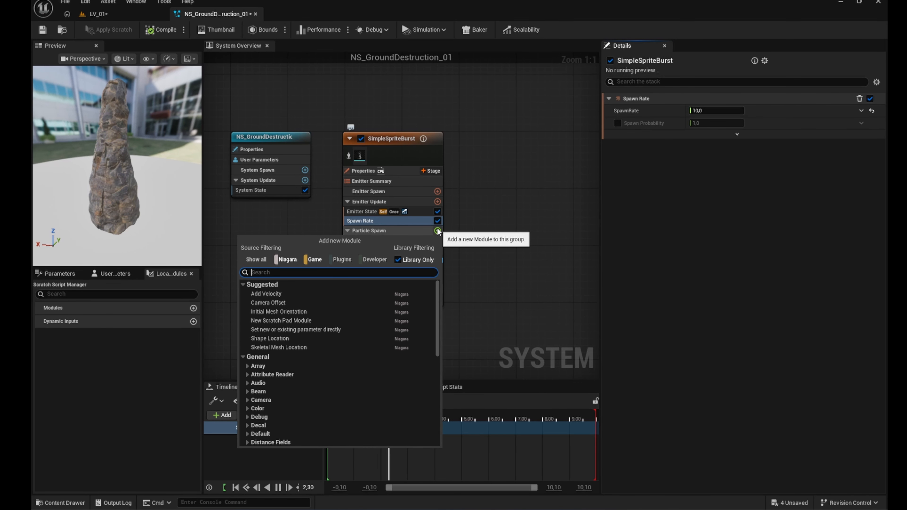
{"action": "left_click", "coordinate": [271, 338]}
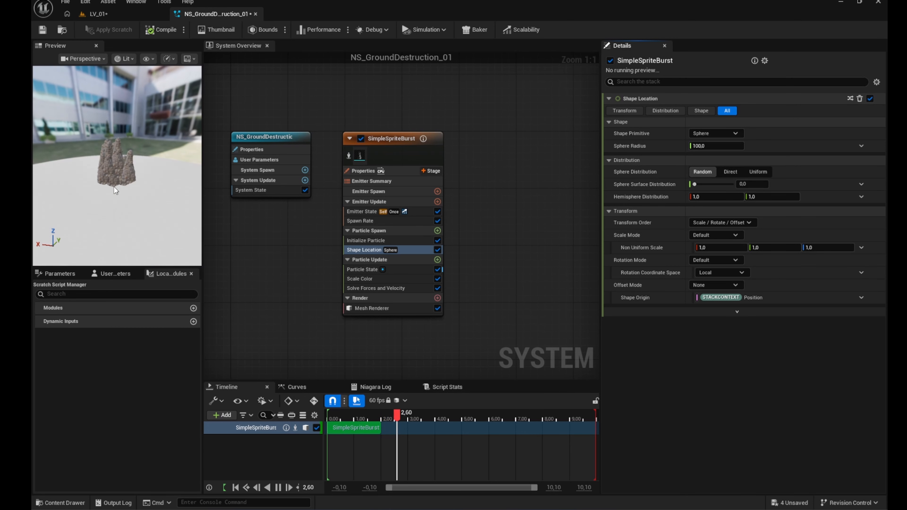
{"action": "left_click_drag", "start_coordinate": [115, 190], "coordinate": [128, 186]}
{"action": "left_click", "coordinate": [715, 133]}
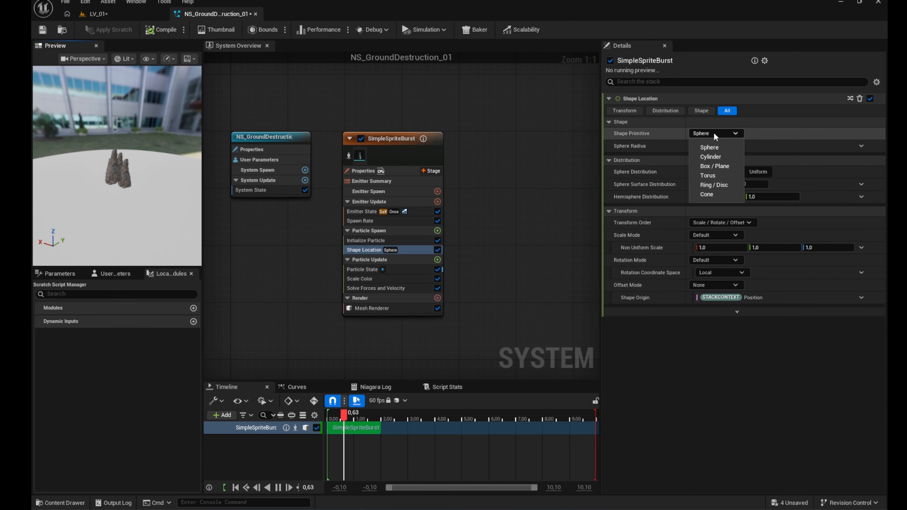
{"action": "left_click", "coordinate": [714, 166]}
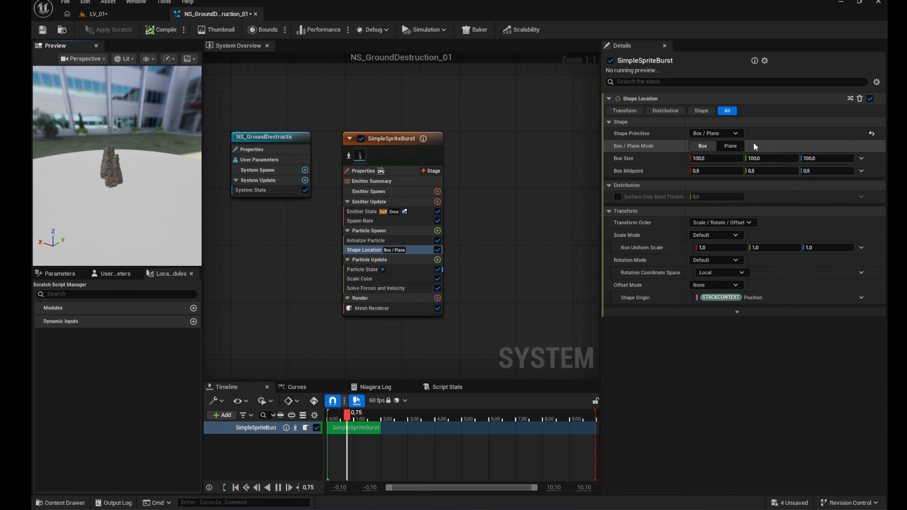
{"action": "left_click", "coordinate": [731, 145]}
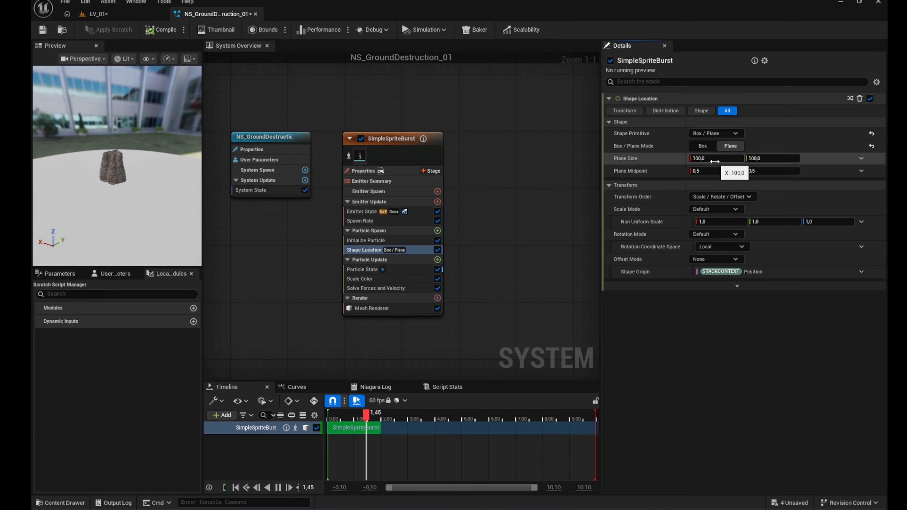
Set the Shape Location's Plane Size to 500 in X and 40 in Y.
{"action": "left_click", "coordinate": [708, 158]}
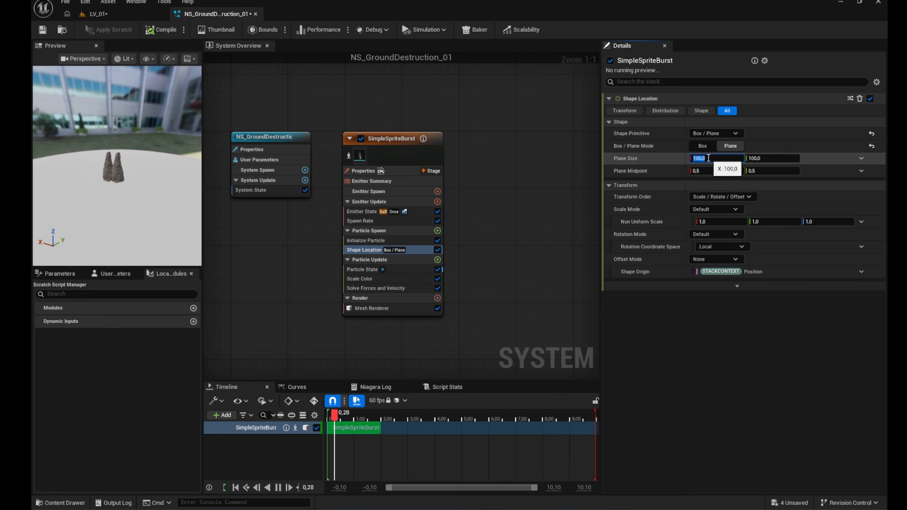
{"action": "type", "text": "500"}
{"action": "left_click_drag", "start_coordinate": [766, 159], "coordinate": [755, 158]}
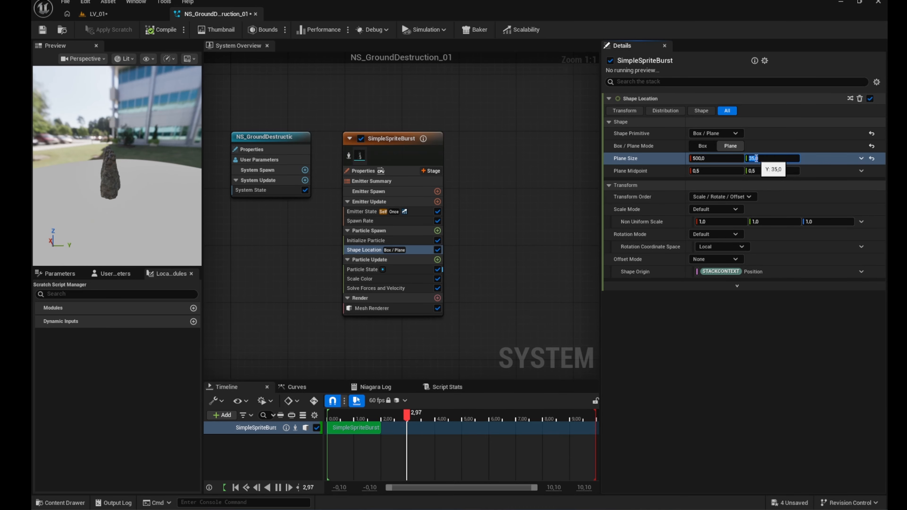
{"action": "left_click", "coordinate": [820, 159]}
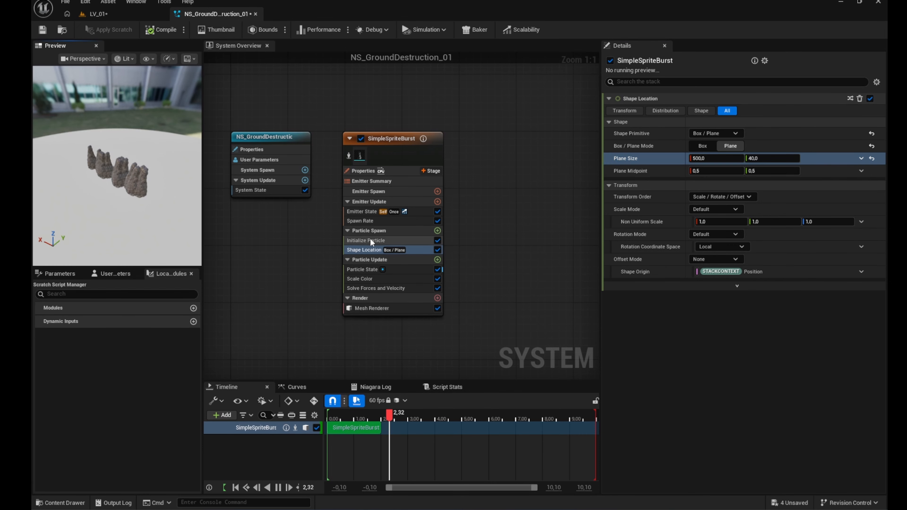
In Initialize Particle, set the Lifetime to 3 and the Mesh Scale Mode to Random Uniform.
{"action": "left_click", "coordinate": [372, 241]}
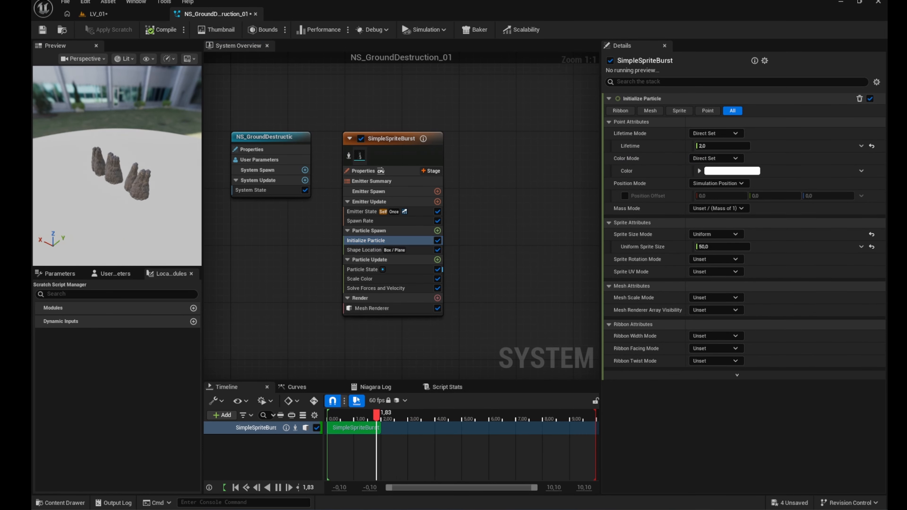
{"action": "left_click", "coordinate": [718, 145]}
{"action": "type", "text": "3"}
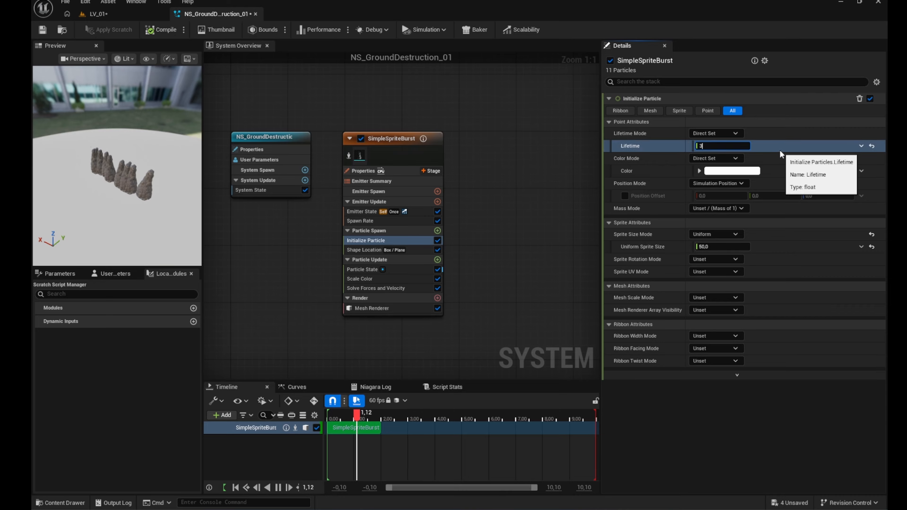
{"action": "key", "text": "Return"}
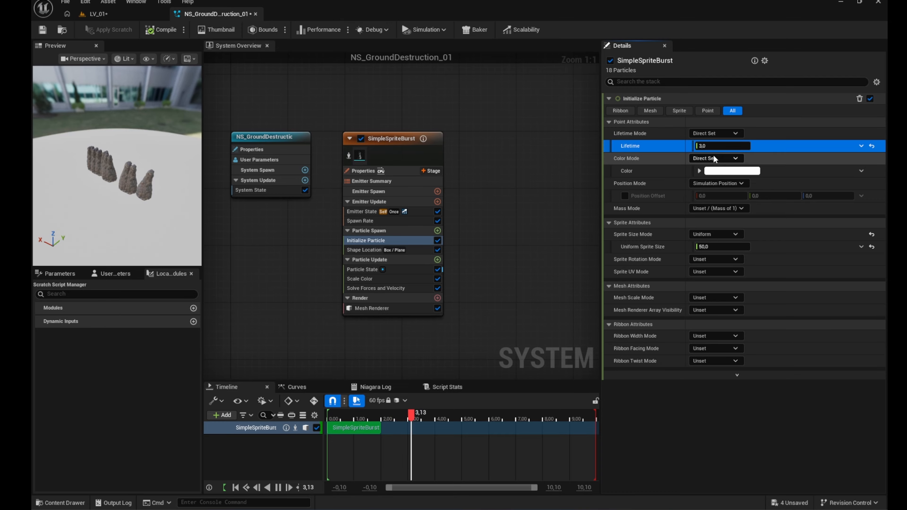
{"action": "left_click", "coordinate": [716, 298]}
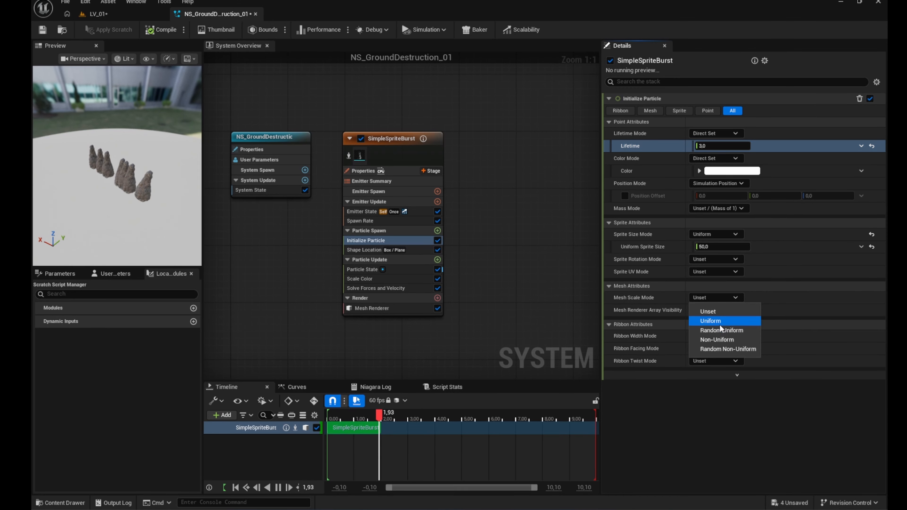
{"action": "left_click", "coordinate": [727, 330]}
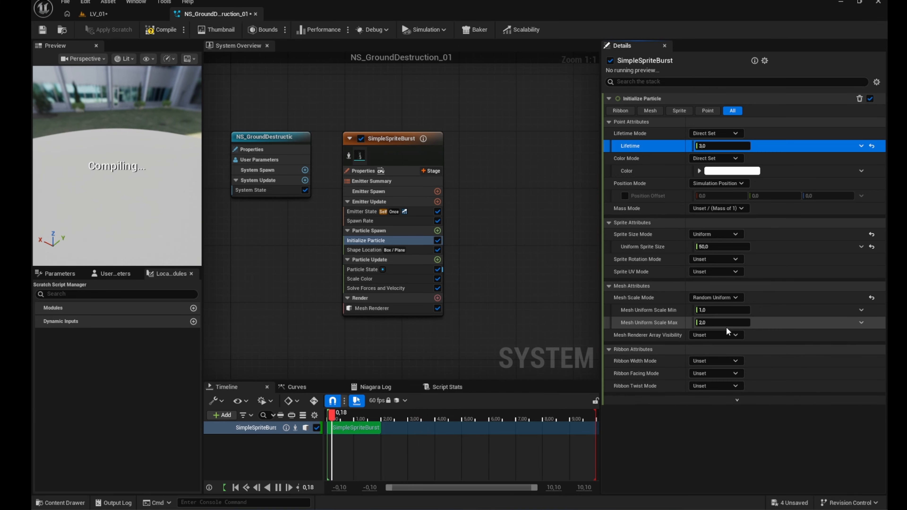
Set the Mesh Uniform Scale Min to 0.4 and the Mesh Uniform Scale Max to 1.2 in Initialize Particle.
{"action": "left_click", "coordinate": [707, 310]}
{"action": "type", "text": "."}
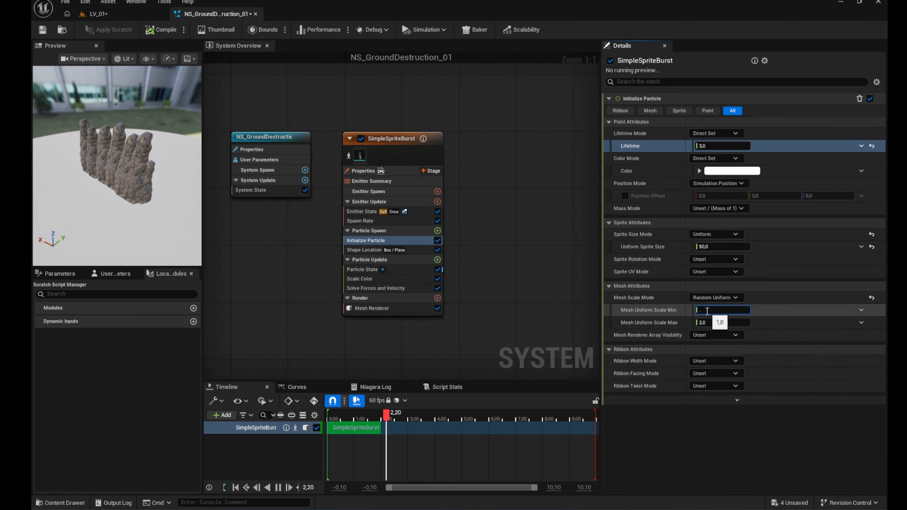
{"action": "type", "text": "4"}
{"action": "left_click", "coordinate": [711, 323]}
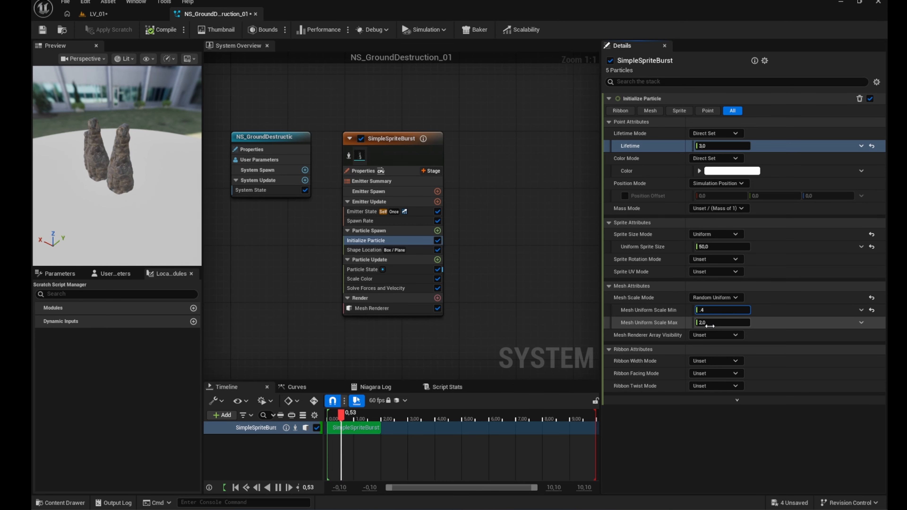
{"action": "type", "text": "1,2"}
{"action": "left_click", "coordinate": [789, 323]}
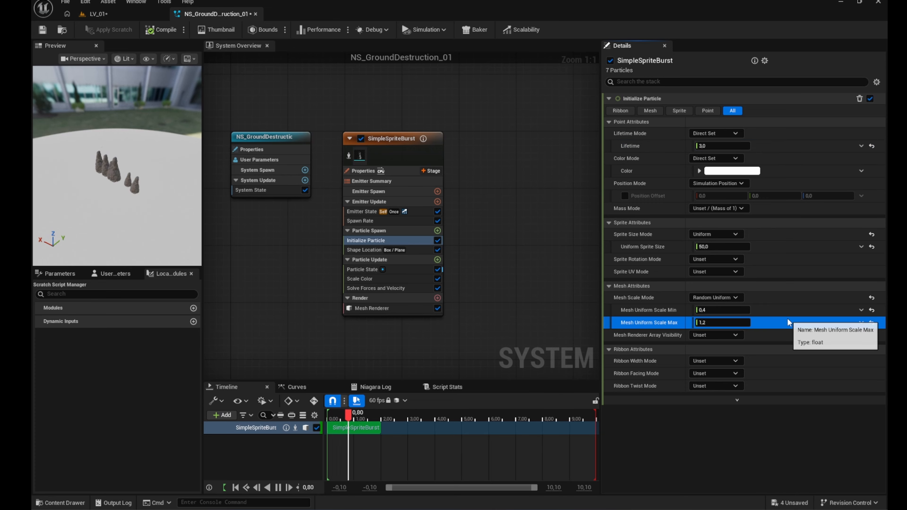
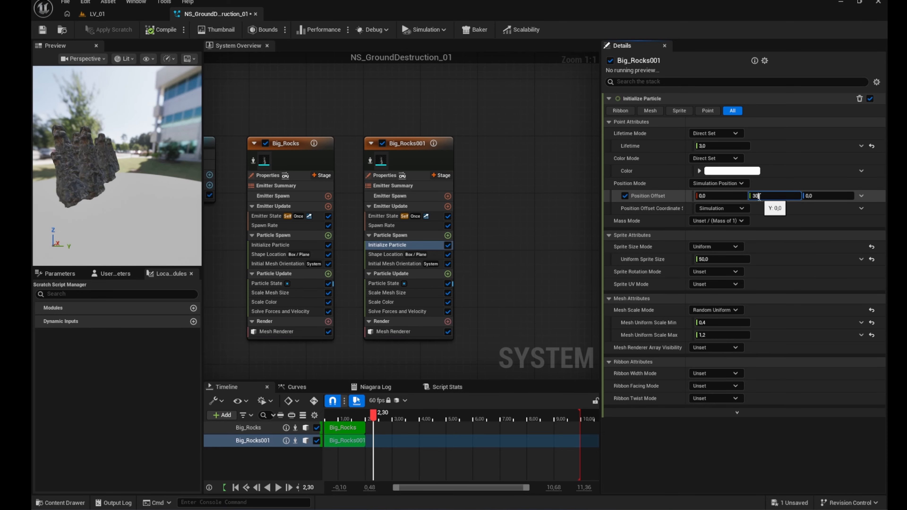
Set the Y value of Big_Rocks001's Position Offset to 300 in Initialize Particle.
{"action": "left_click", "coordinate": [791, 188]}
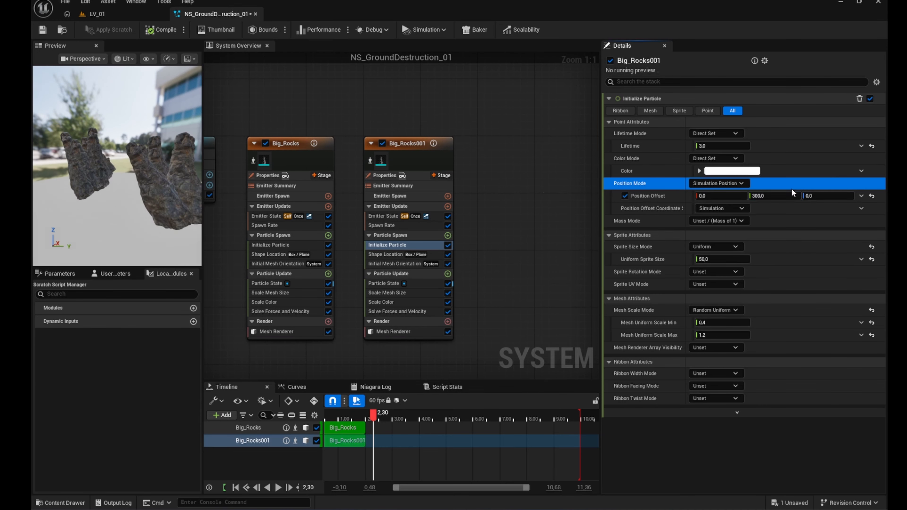
{"action": "scroll", "coordinate": [127, 199], "scroll_direction": "down", "scroll_amount": 5}
{"action": "mouse_move", "coordinate": [128, 196]}
{"action": "left_mouse_down"}
{"action": "mouse_move", "coordinate": [179, 243]}
{"action": "mouse_move", "coordinate": [125, 197]}
{"action": "left_mouse_up"}
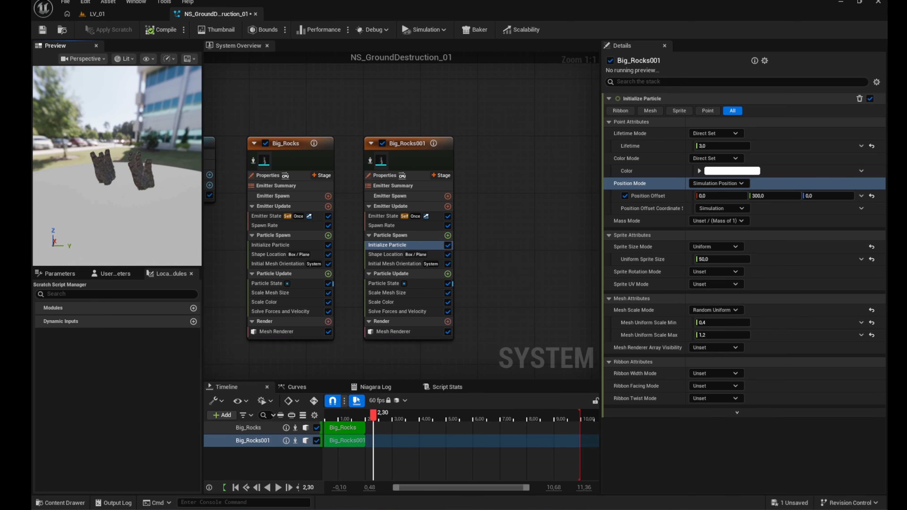
Set the X value of the Maximum rotation to -0.1 in Big_Rocks001's Initial Mesh Orientation.
{"action": "left_click", "coordinate": [401, 264]}
{"action": "left_click", "coordinate": [703, 171]}
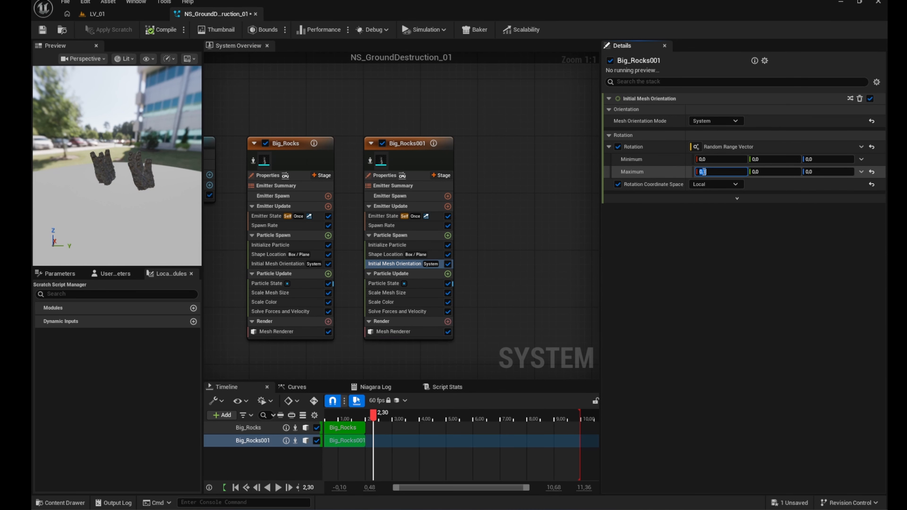
{"action": "type", "text": "-0,1"}
{"action": "key", "text": "Return"}
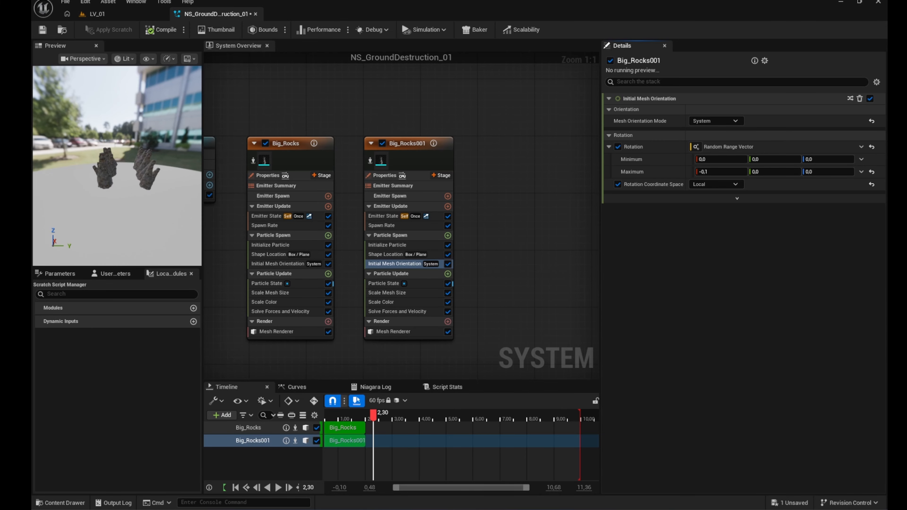
{"action": "left_click_drag", "start_coordinate": [118, 168], "coordinate": [85, 168]}
{"action": "left_click", "coordinate": [815, 159]}
{"action": "key", "text": "BackSpace"}
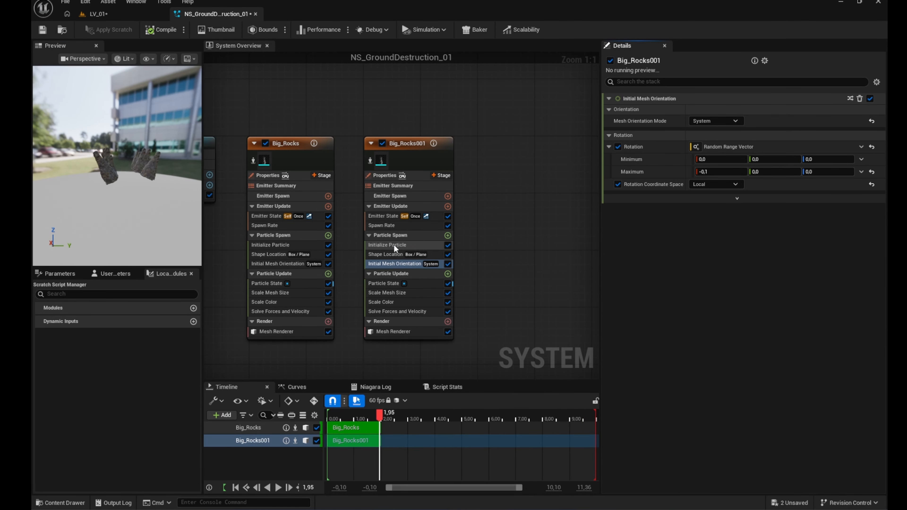
Set the Z value of Big_Rocks001's Position Offset to -20 in Initialize Particle.
{"action": "left_click", "coordinate": [395, 246]}
{"action": "left_click", "coordinate": [828, 196]}
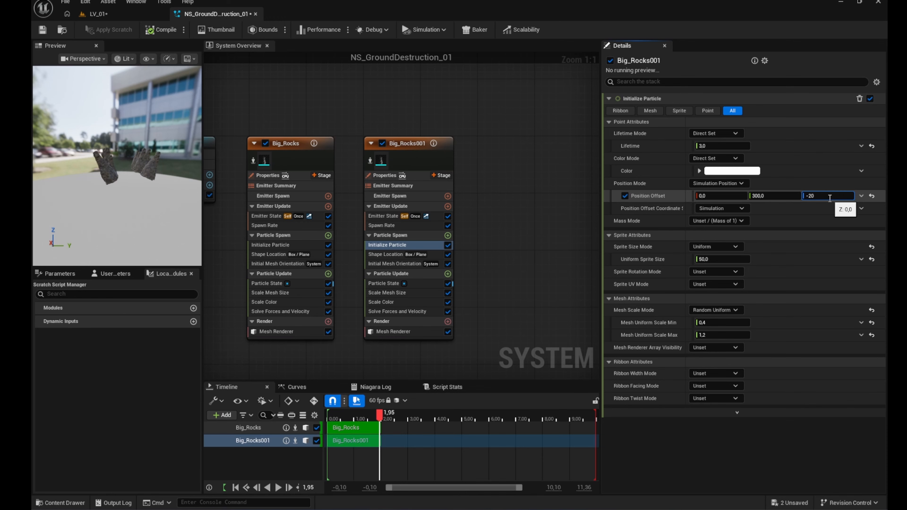
{"action": "type", "text": "-20"}
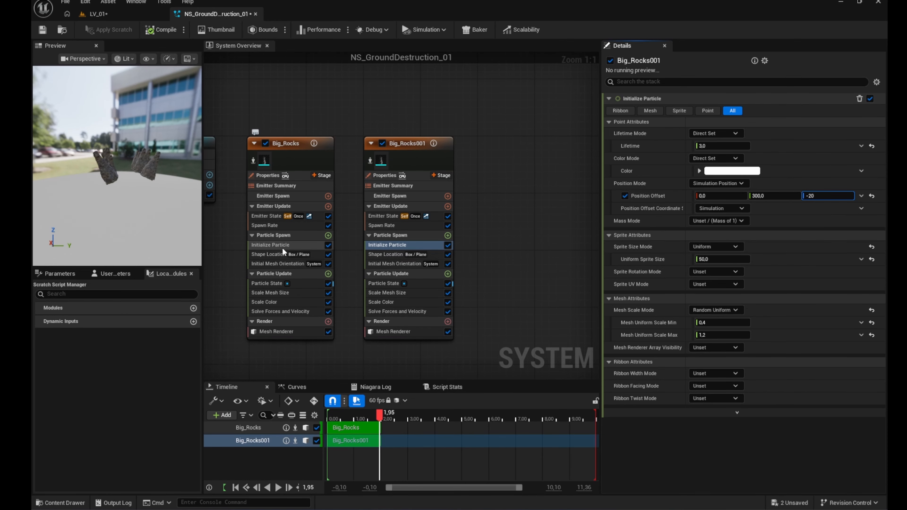
Enable Position Offset in Big_Rocks's Initialize Particle and give it a negative Z value to sink the rocks.
{"action": "left_click", "coordinate": [270, 245]}
{"action": "left_click", "coordinate": [625, 195]}
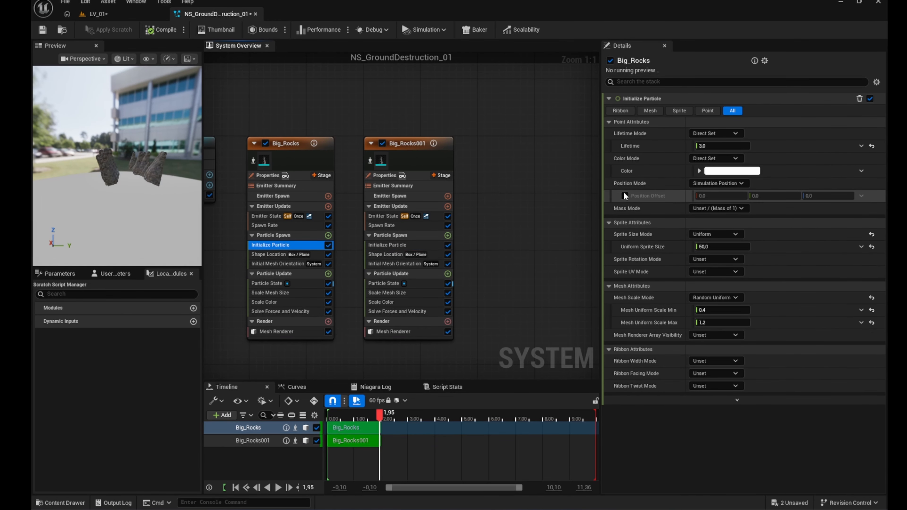
{"action": "left_click", "coordinate": [625, 196]}
{"action": "left_click", "coordinate": [815, 196]}
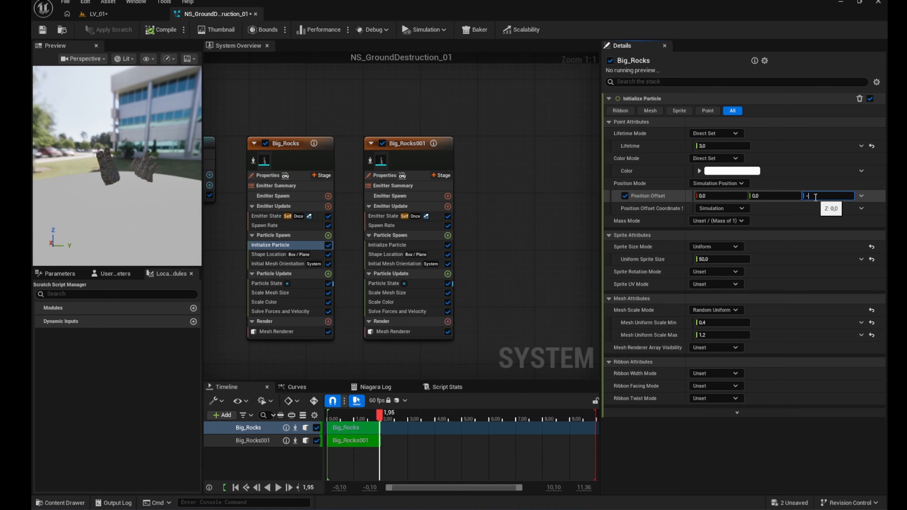
{"action": "left_click", "coordinate": [810, 186]}
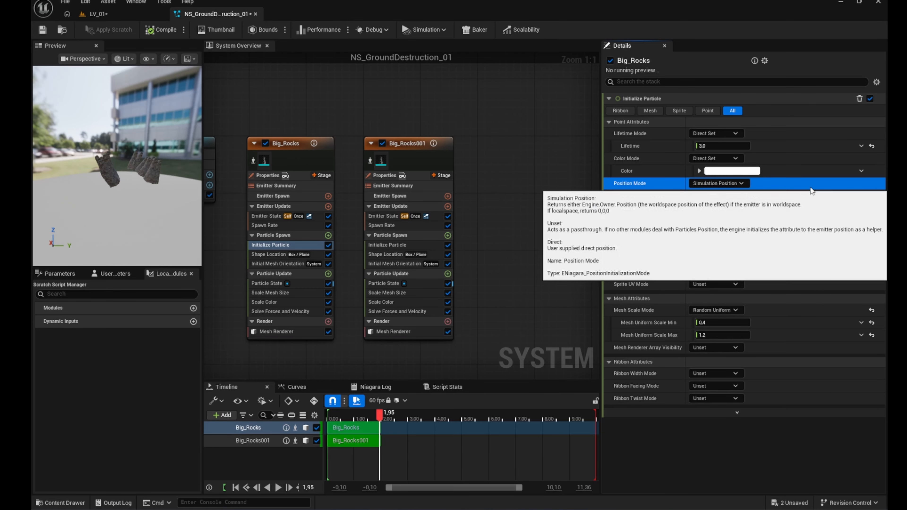
Check the two rock rows in the LV_01 level and save LV_01 and NS_GroundDestruction_01.
{"action": "left_click", "coordinate": [98, 14]}
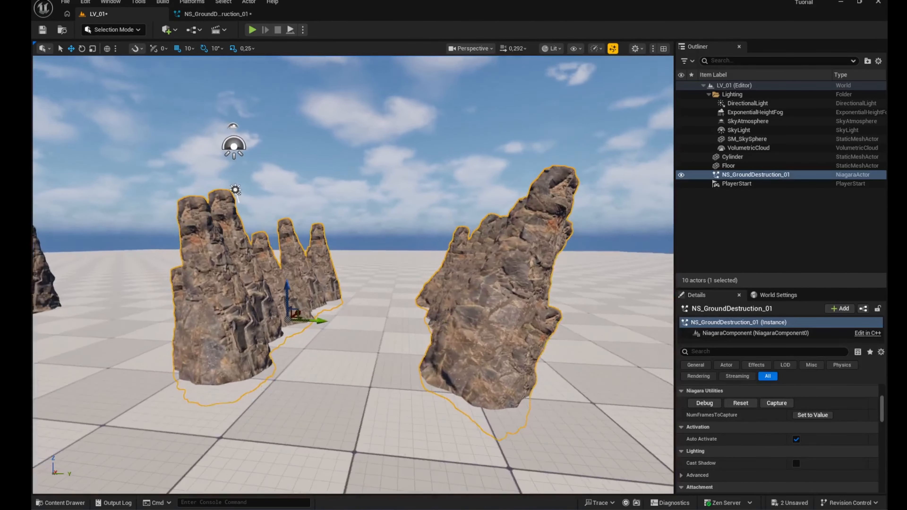
{"action": "right_click_drag", "start_coordinate": [353, 275], "coordinate": [286, 276]}
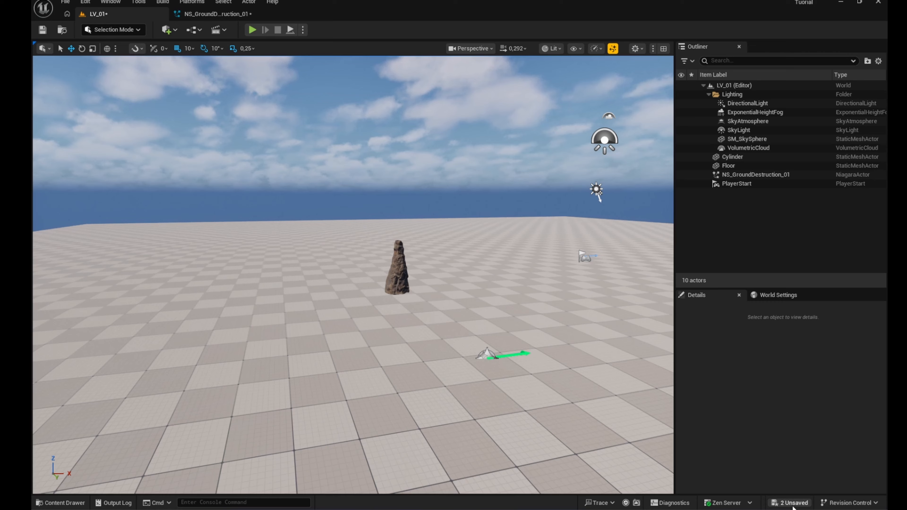
{"action": "left_click", "coordinate": [791, 503]}
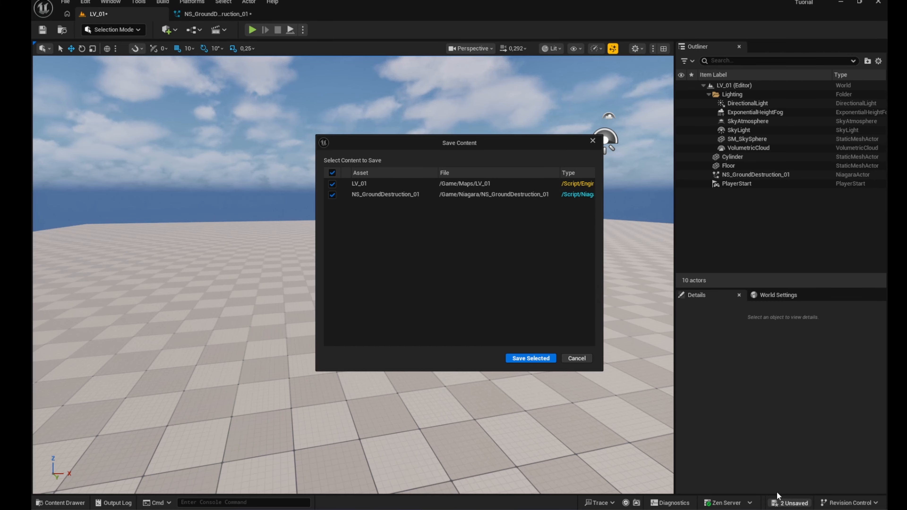
{"action": "left_click", "coordinate": [515, 358]}
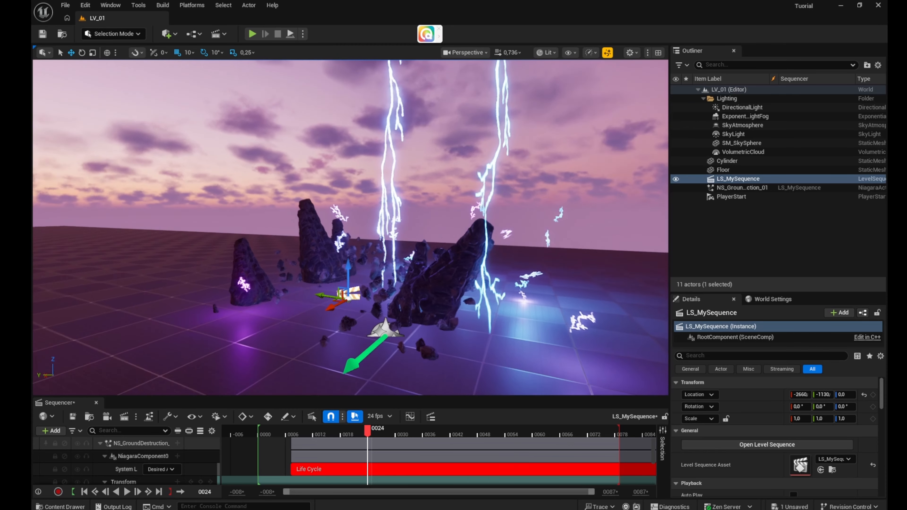
Scrub LS_MySequence around frame 24 and examine the small rock debris around the big rocks in the level.
{"action": "mouse_move", "coordinate": [350, 229]}
{"action": "right_mouse_down"}
{"action": "mouse_move", "coordinate": [348, 196]}
{"action": "mouse_move", "coordinate": [352, 232]}
{"action": "mouse_move", "coordinate": [296, 229]}
{"action": "mouse_move", "coordinate": [350, 230]}
{"action": "right_mouse_up"}
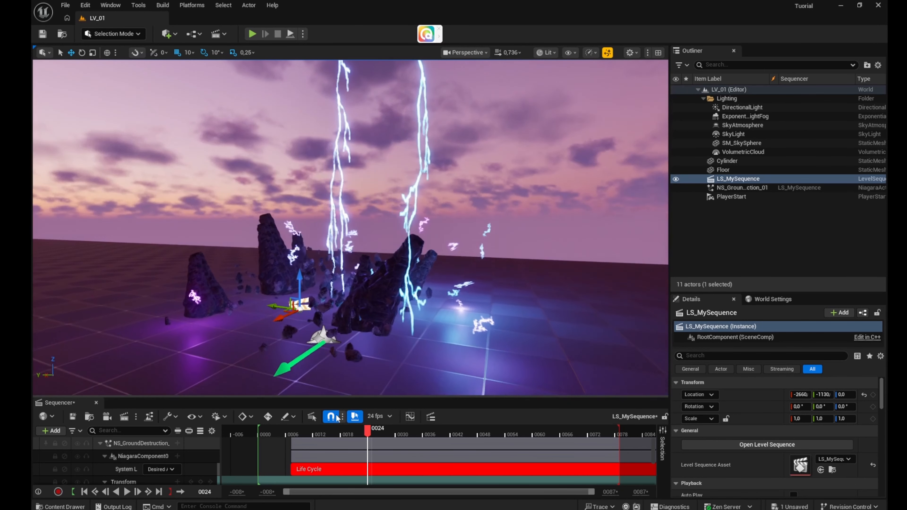
{"action": "mouse_move", "coordinate": [369, 426]}
{"action": "left_mouse_down"}
{"action": "mouse_move", "coordinate": [395, 430]}
{"action": "mouse_move", "coordinate": [365, 431]}
{"action": "left_mouse_up"}
{"action": "mouse_move", "coordinate": [415, 270]}
{"action": "right_mouse_down"}
{"action": "mouse_move", "coordinate": [393, 268]}
{"action": "mouse_move", "coordinate": [414, 270]}
{"action": "mouse_move", "coordinate": [403, 268]}
{"action": "right_mouse_up"}
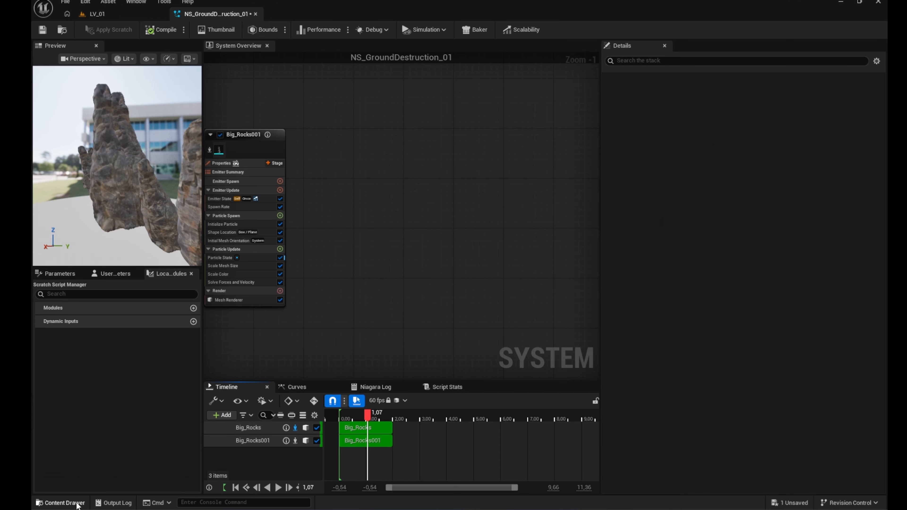
Open Fab, search it for "rock" and restrict the results to free products.
{"action": "left_click", "coordinate": [274, 333]}
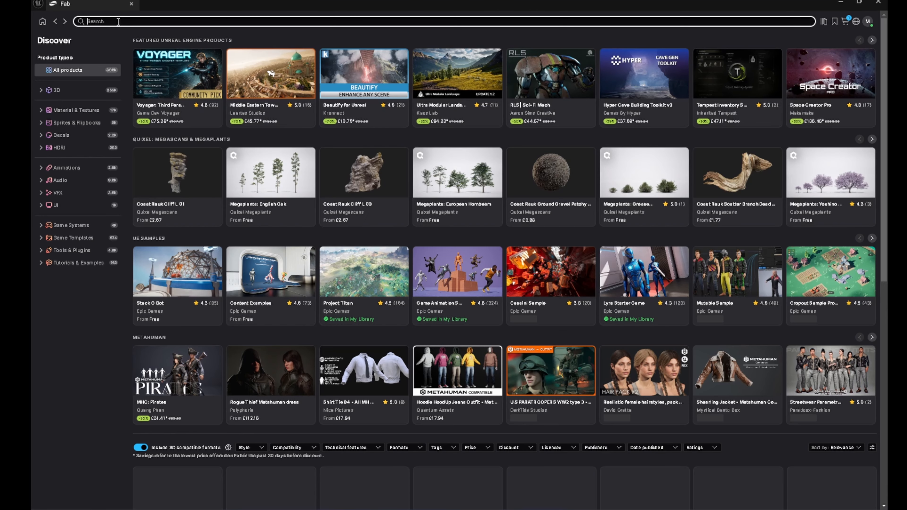
{"action": "left_click", "coordinate": [118, 21]}
{"action": "type", "text": "rock"}
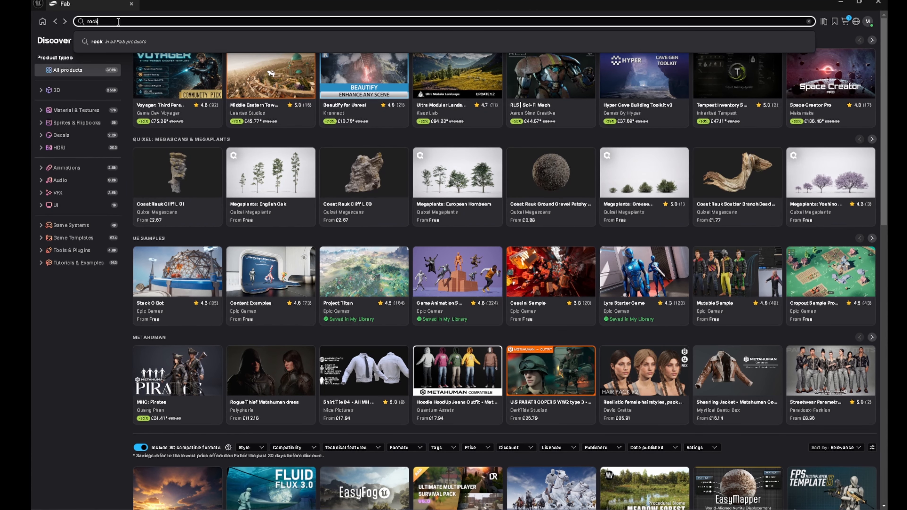
{"action": "key", "text": "Return"}
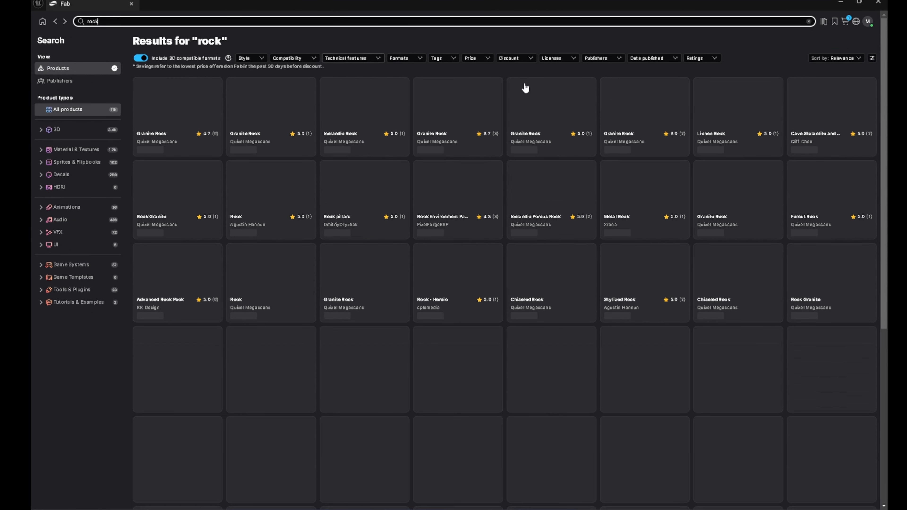
{"action": "left_click", "coordinate": [475, 58]}
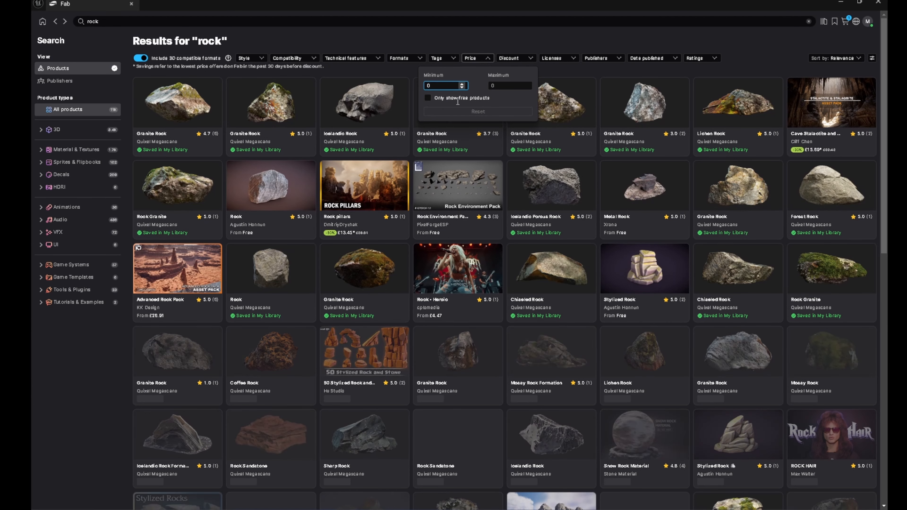
{"action": "left_click", "coordinate": [428, 98]}
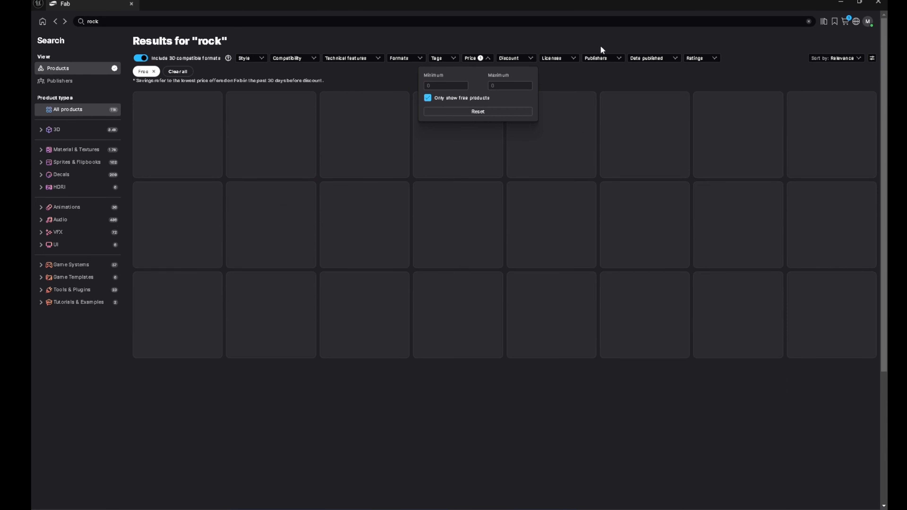
{"action": "left_click", "coordinate": [606, 35]}
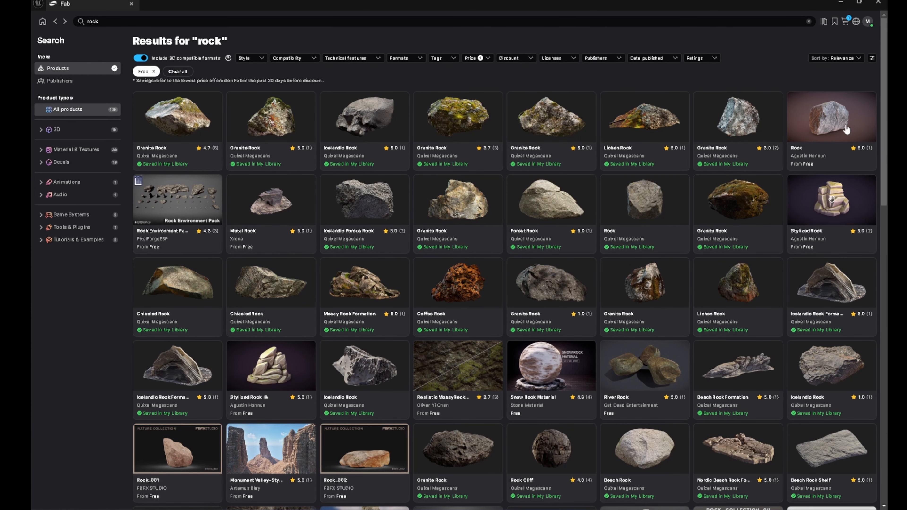
Add the free Rock asset and the medium-quality Icelandic Rock to the project, and close Fab.
{"action": "left_click", "coordinate": [841, 115]}
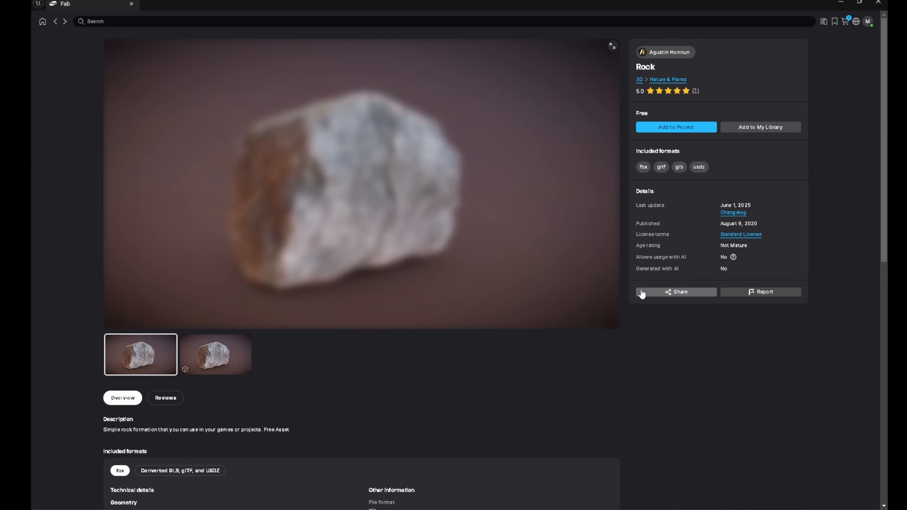
{"action": "left_click", "coordinate": [675, 128]}
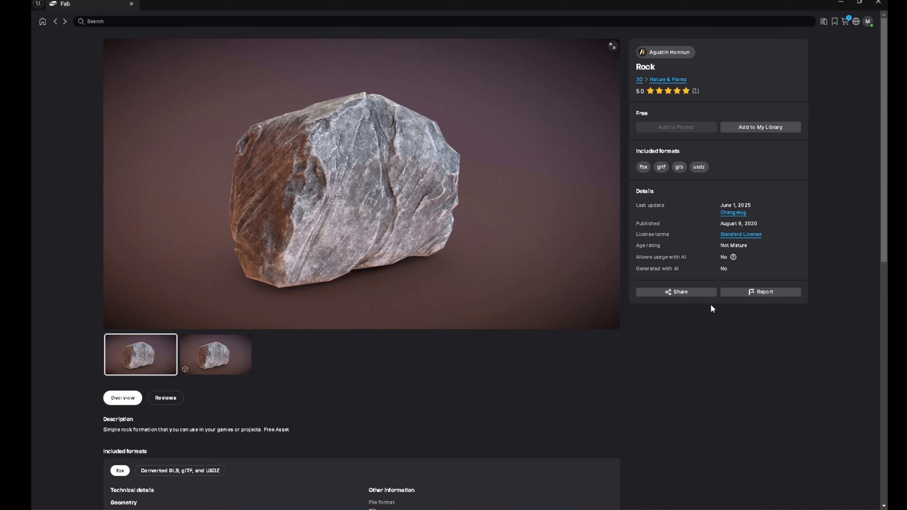
{"action": "left_click", "coordinate": [55, 21]}
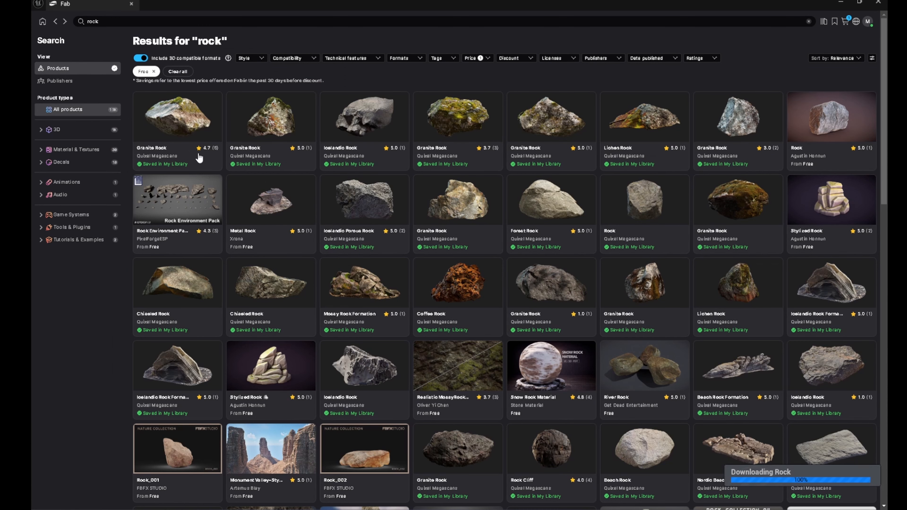
{"action": "left_click", "coordinate": [359, 120]}
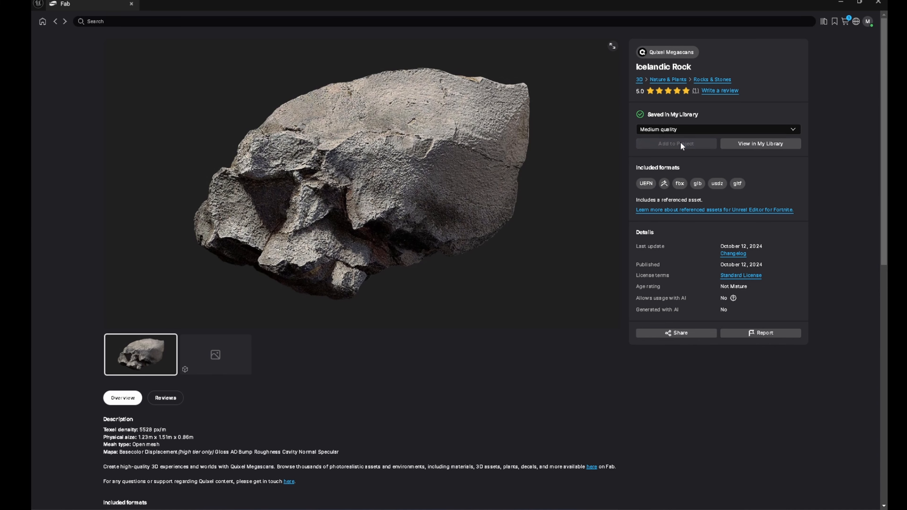
{"action": "left_click", "coordinate": [132, 4]}
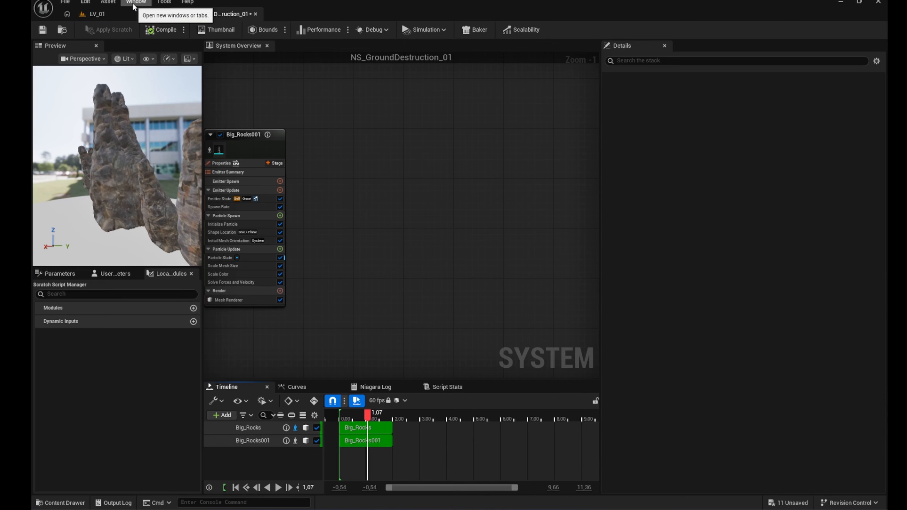
Add a SimpleSpriteBurst emitter to NS_GroundDestruction_01 and rename it Outburst_Rocks.
{"action": "right_click", "coordinate": [361, 150]}
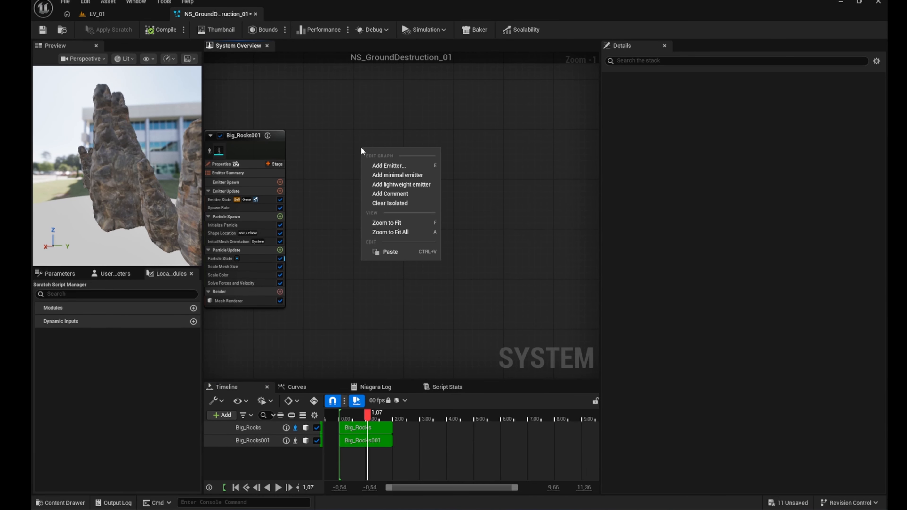
{"action": "left_click", "coordinate": [375, 166]}
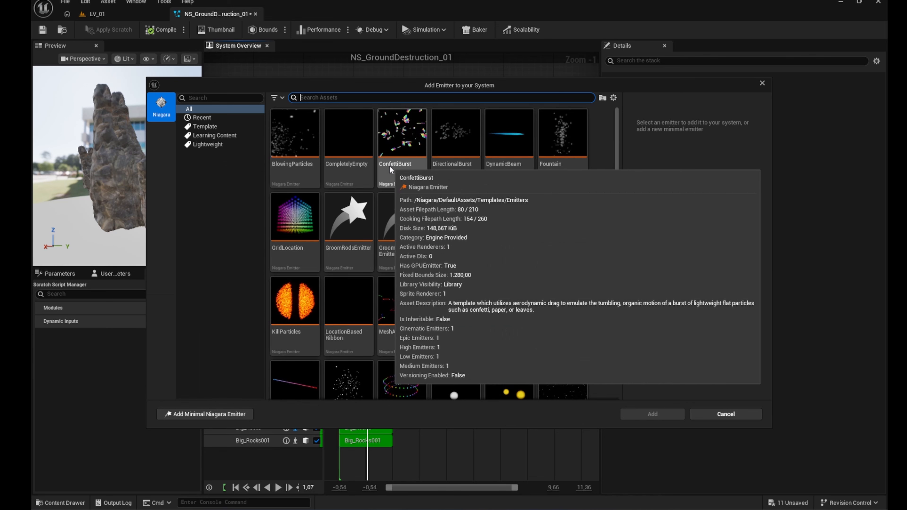
{"action": "type", "text": "burst"}
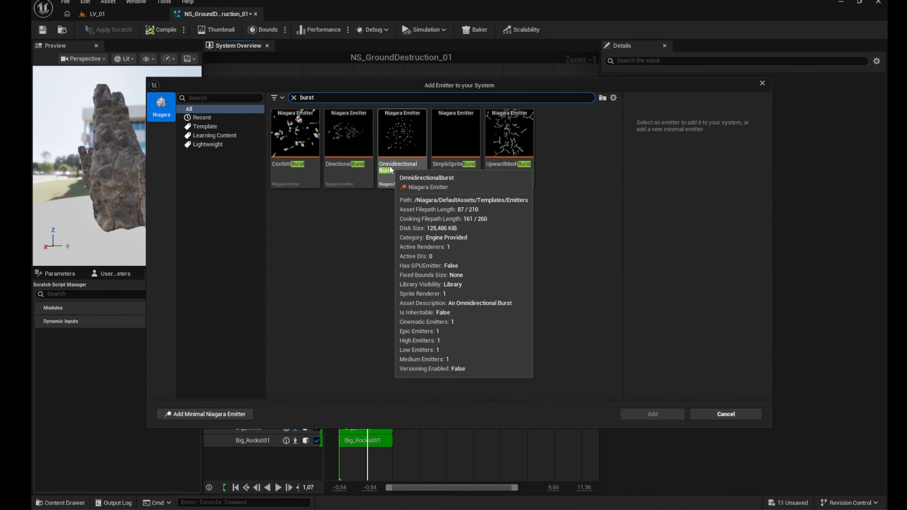
{"action": "left_click", "coordinate": [464, 139]}
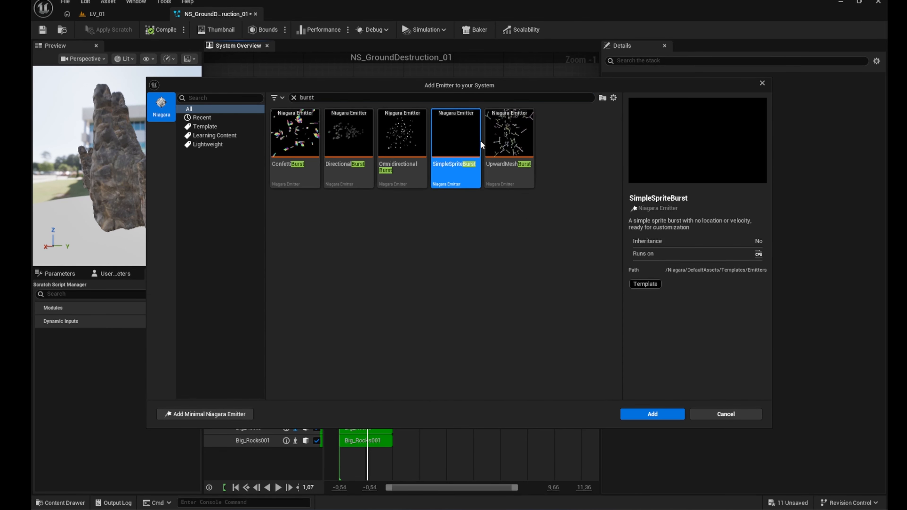
{"action": "left_click", "coordinate": [654, 415]}
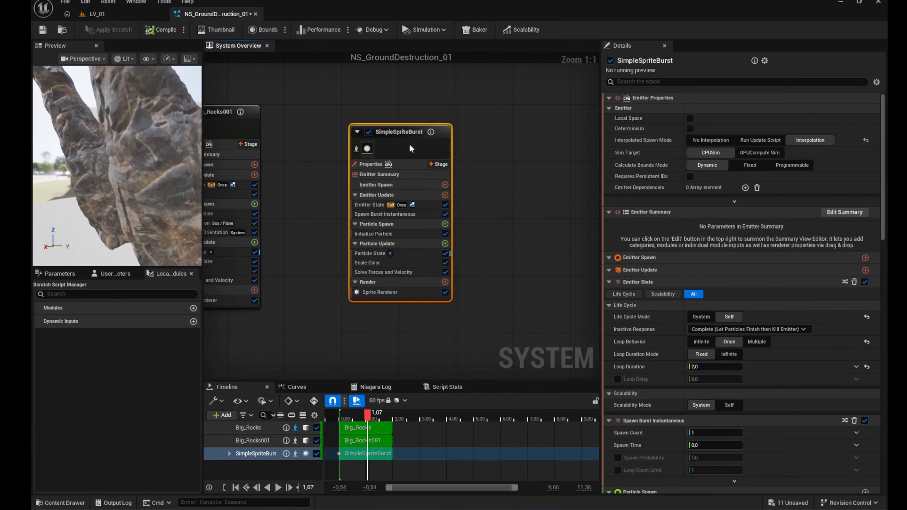
{"action": "double_click", "coordinate": [406, 132]}
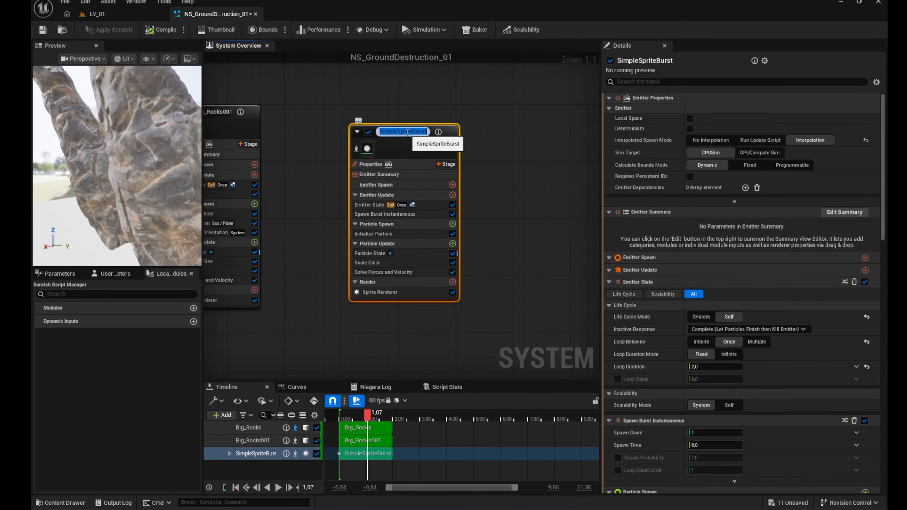
{"action": "type", "text": "Outburst_Rocks"}
{"action": "key", "text": "Return"}
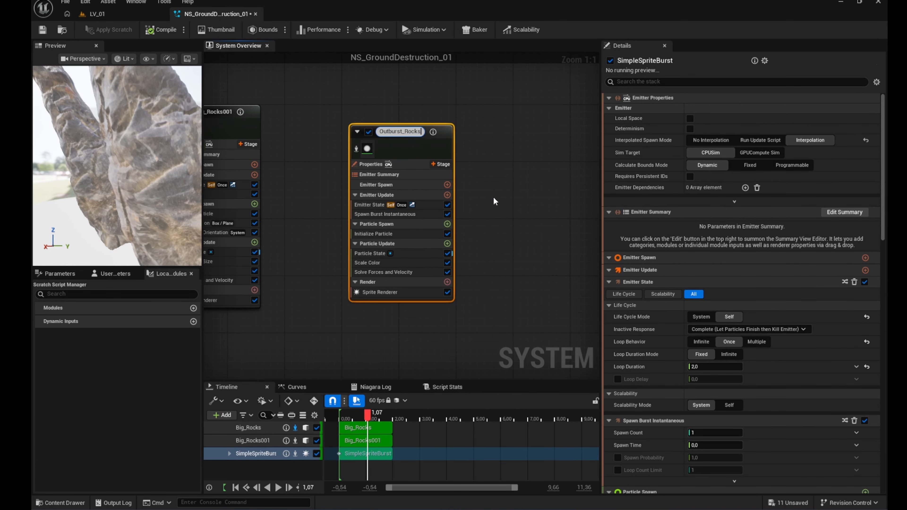
{"action": "left_click", "coordinate": [493, 197]}
Replace the Sprite Renderer of the Outburst_Rocks emitter with a Mesh Renderer.
{"action": "left_click", "coordinate": [411, 292]}
{"action": "key", "text": "Delete"}
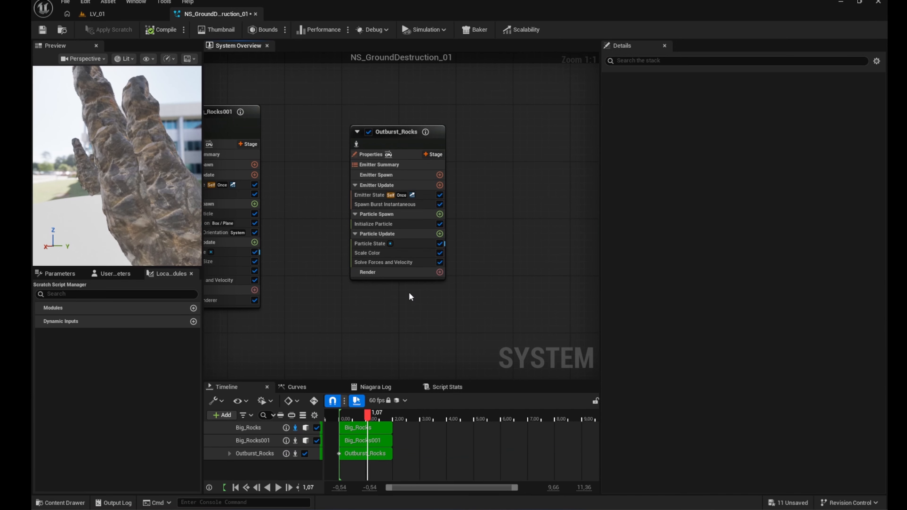
{"action": "left_click", "coordinate": [439, 272]}
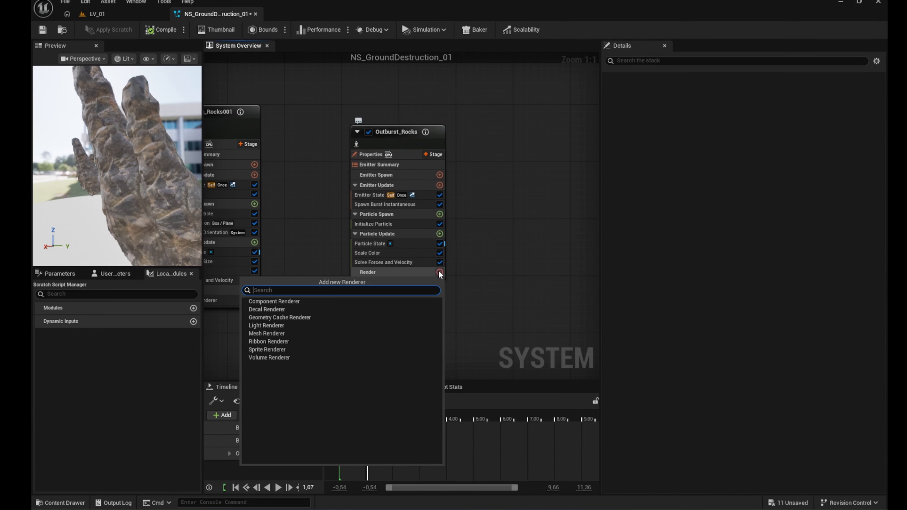
{"action": "left_click", "coordinate": [292, 332]}
Assign the static mesh from the Fab Rock asset's StaticMeshes folder to the Outburst_Rocks Mesh Renderer.
{"action": "left_click", "coordinate": [609, 120]}
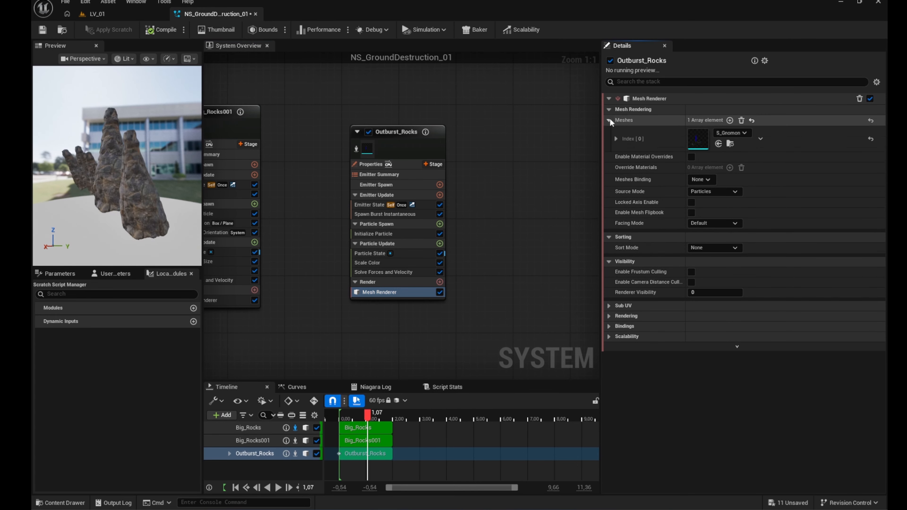
{"action": "left_click", "coordinate": [60, 503]}
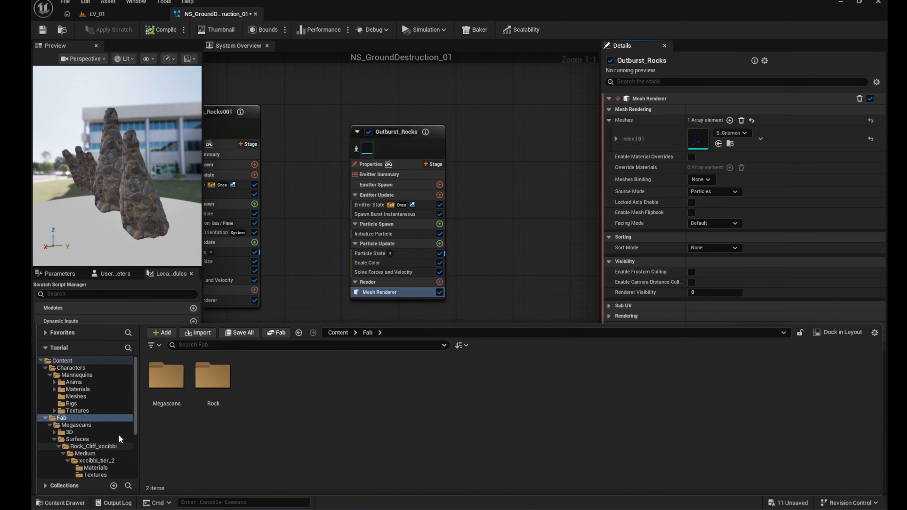
{"action": "double_click", "coordinate": [205, 386]}
{"action": "double_click", "coordinate": [166, 375]}
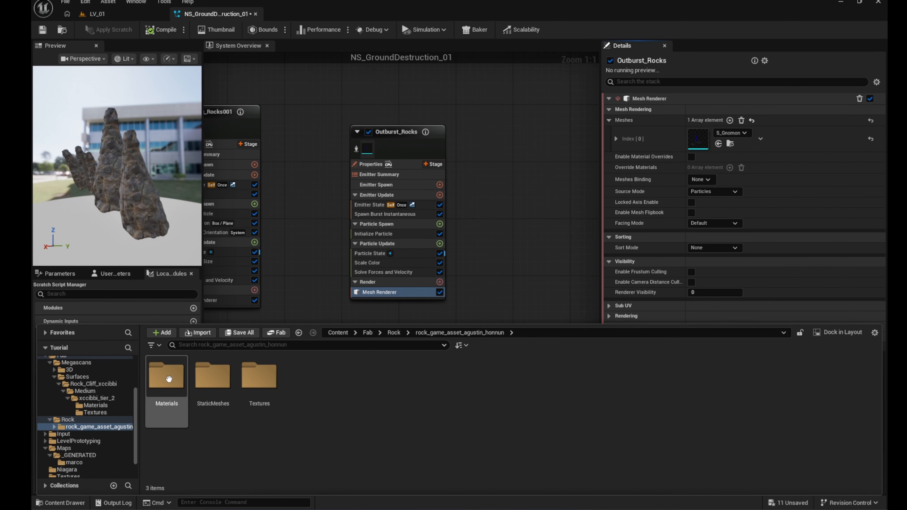
{"action": "double_click", "coordinate": [211, 388]}
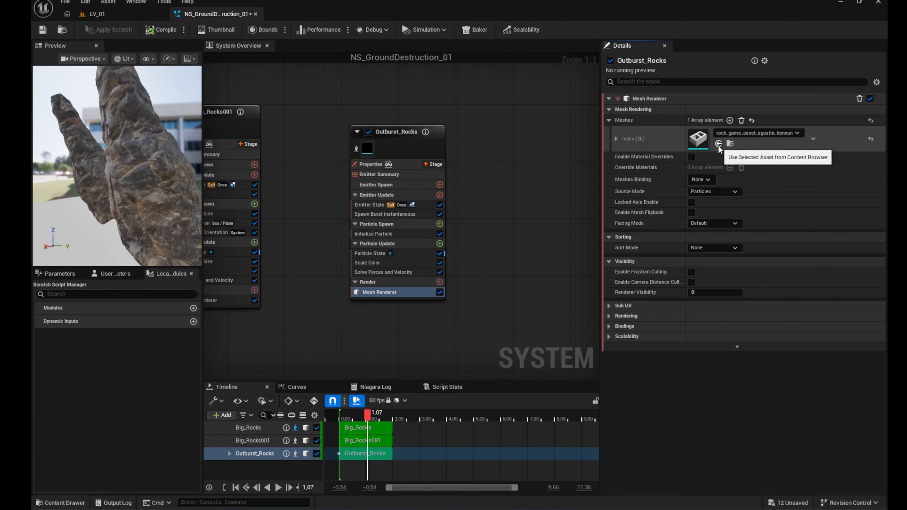
{"action": "left_click_drag", "start_coordinate": [103, 185], "coordinate": [156, 184]}
Replace Spawn Burst Instantaneous with a Spawn Rate module in the Outburst_Rocks Emitter Update group.
{"action": "left_click", "coordinate": [439, 194]}
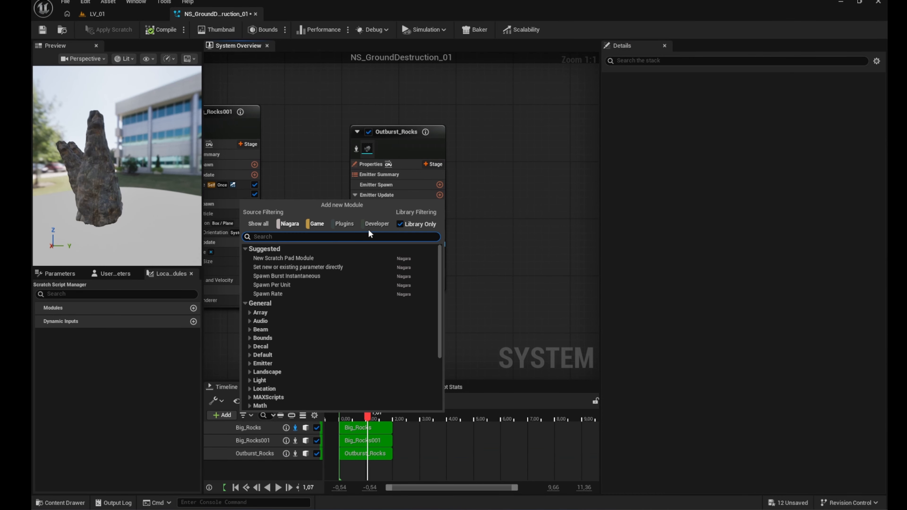
{"action": "type", "text": "spa"}
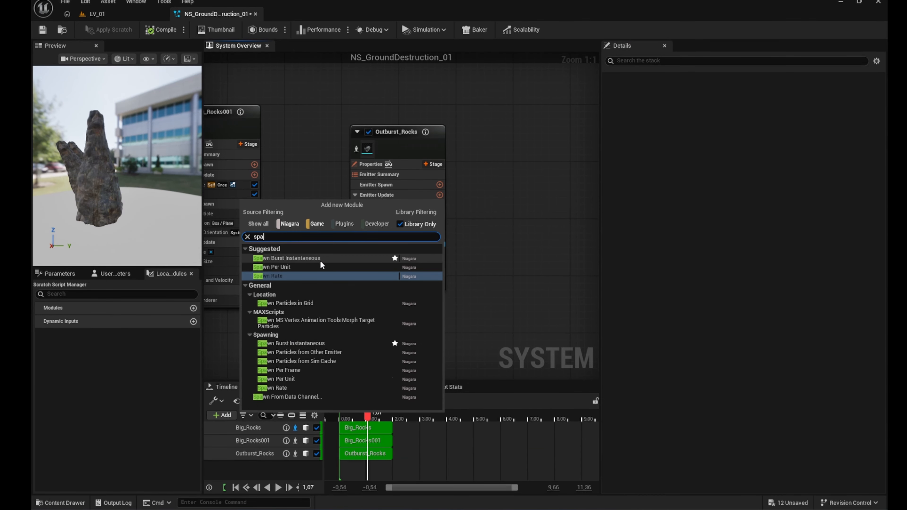
{"action": "left_click", "coordinate": [306, 279]}
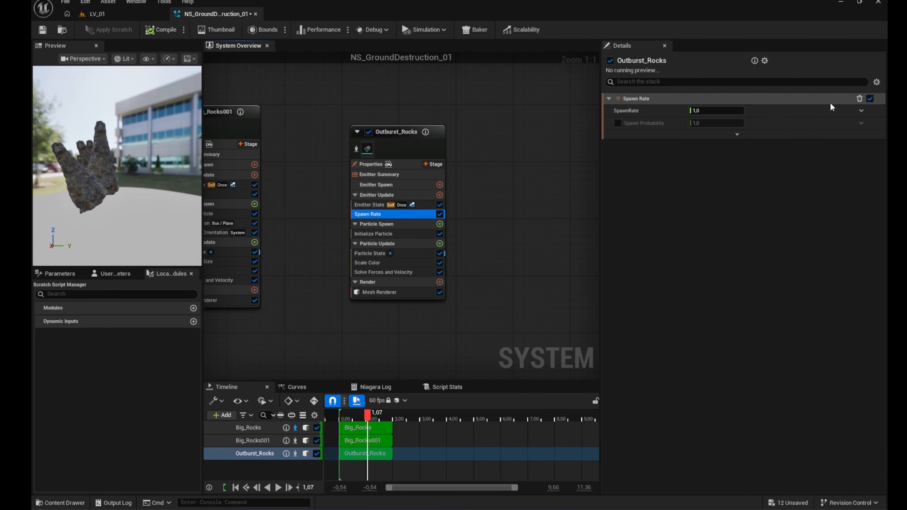
Make the Outburst_Rocks spawn rate a Random Range Float with minimum 65 and maximum 85.
{"action": "left_click", "coordinate": [861, 110]}
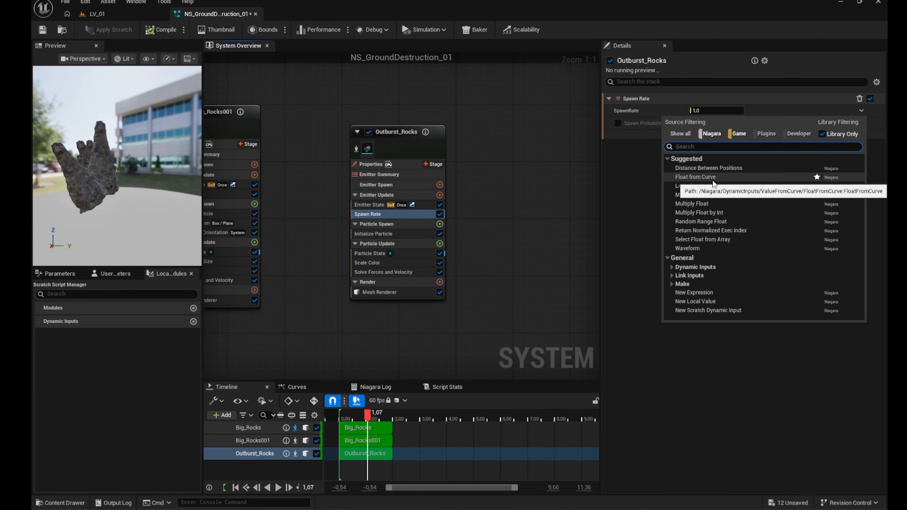
{"action": "left_click", "coordinate": [712, 222]}
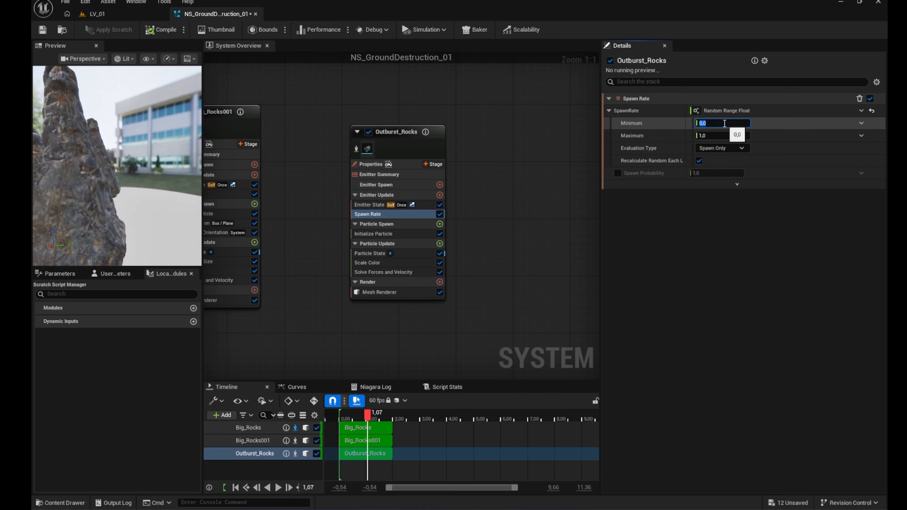
{"action": "type", "text": "65"}
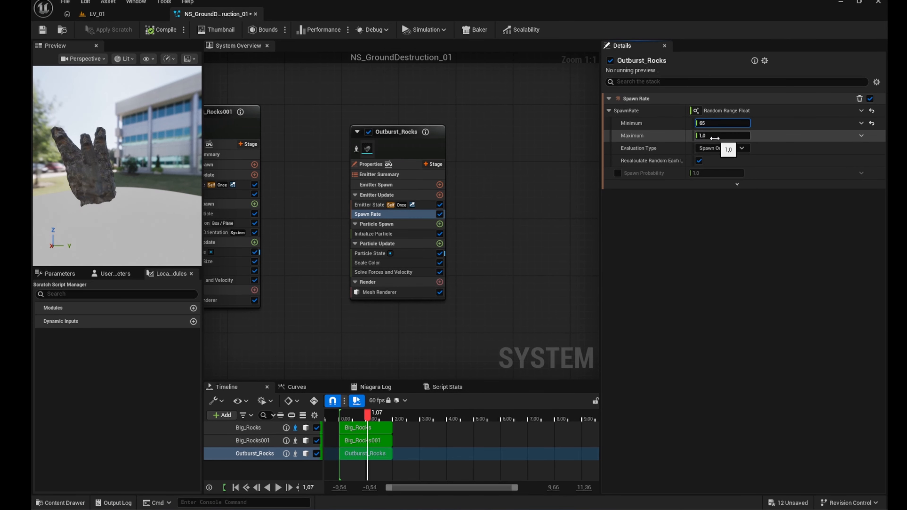
{"action": "type", "text": "85"}
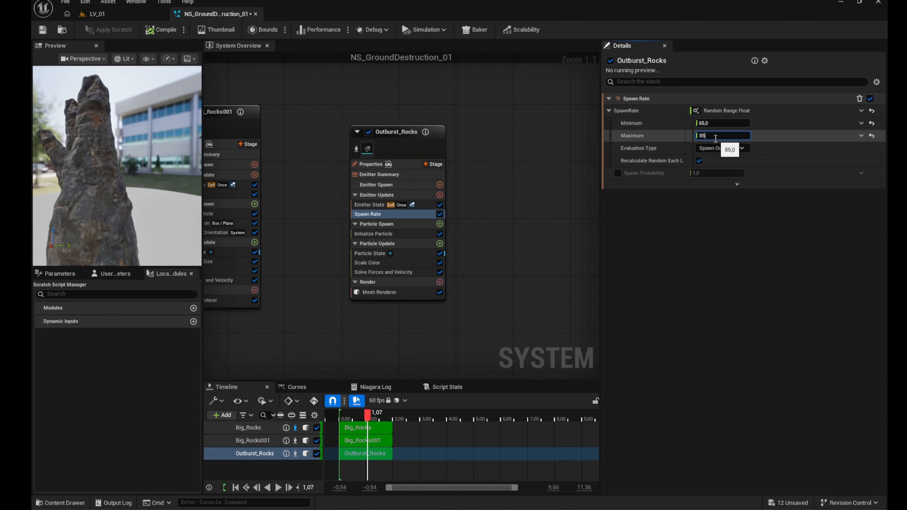
{"action": "left_click", "coordinate": [669, 309]}
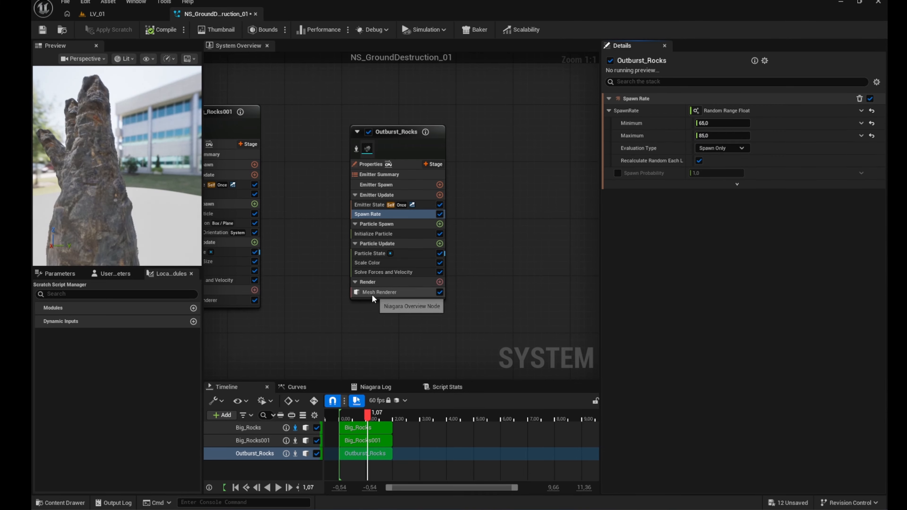
Place the Fab Rock static mesh on the floor of the LV_01 level and focus on it.
{"action": "left_click_drag", "start_coordinate": [152, 220], "coordinate": [162, 261]}
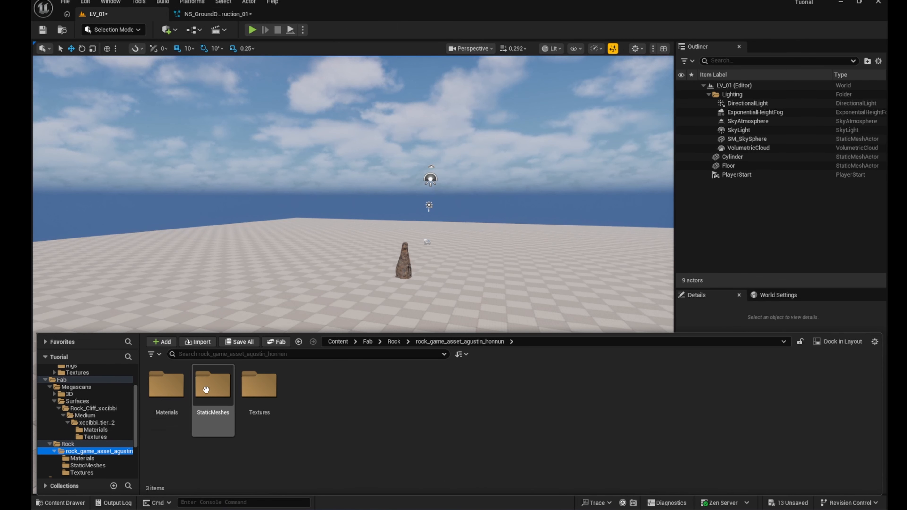
{"action": "double_click", "coordinate": [212, 384]}
{"action": "left_click", "coordinate": [168, 393]}
{"action": "left_click_drag", "start_coordinate": [168, 393], "coordinate": [184, 276]}
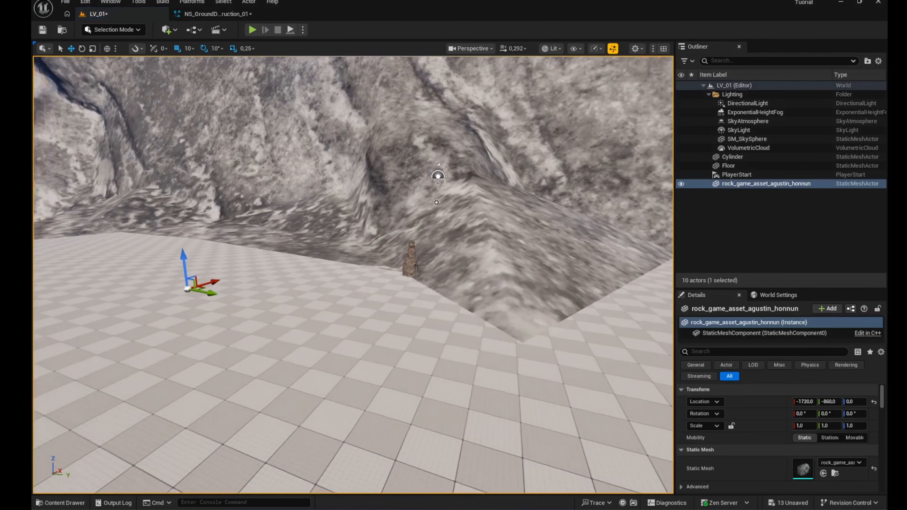
{"action": "key", "text": "f"}
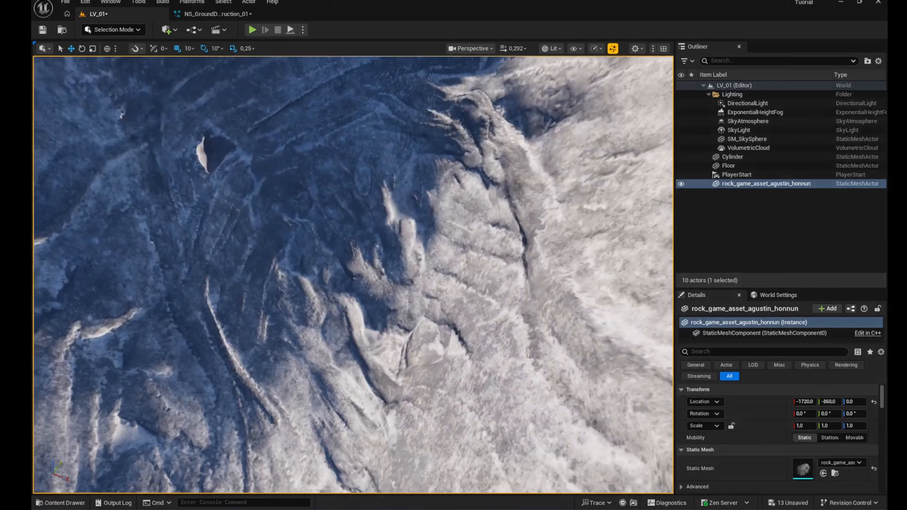
In Modeling Mode, scale the placed rock mesh to 0.005 on all three axes with Transform and complete the operation.
{"action": "right_click_drag", "start_coordinate": [353, 275], "coordinate": [353, 211]}
{"action": "scroll", "coordinate": [353, 228], "scroll_direction": "up", "scroll_amount": 6}
{"action": "key", "text": "s"}
{"action": "key", "text": "s"}
{"action": "scroll", "coordinate": [353, 276], "scroll_direction": "up", "scroll_amount": 8}
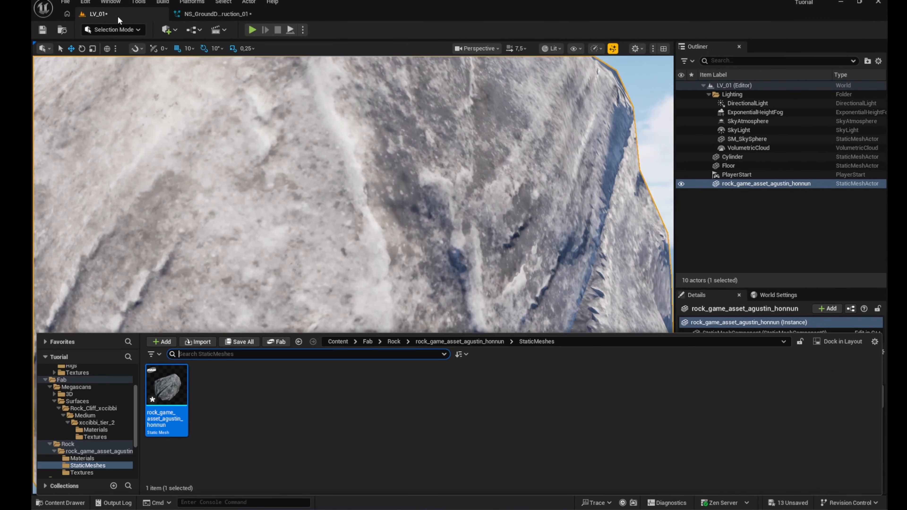
{"action": "left_click", "coordinate": [113, 29]}
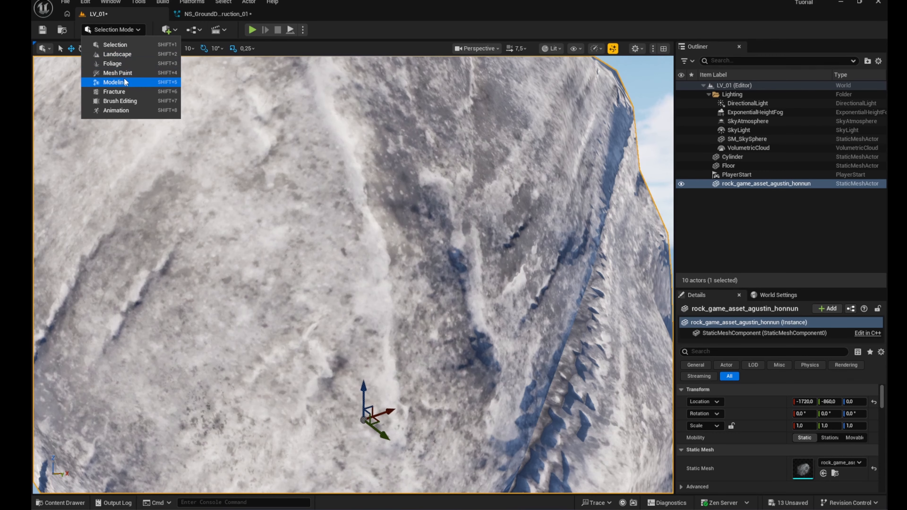
{"action": "left_click", "coordinate": [126, 82]}
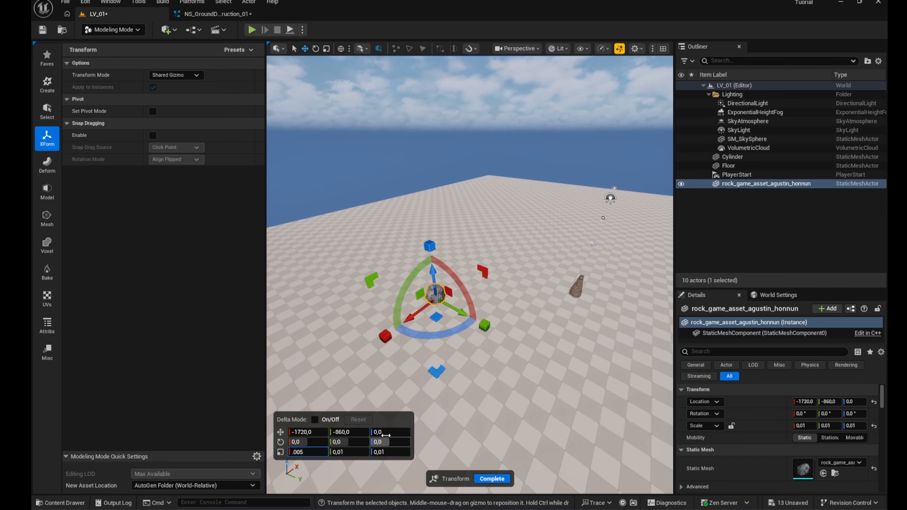
{"action": "left_click", "coordinate": [412, 385]}
{"action": "right_click_drag", "start_coordinate": [420, 386], "coordinate": [405, 360]}
{"action": "key", "text": "w"}
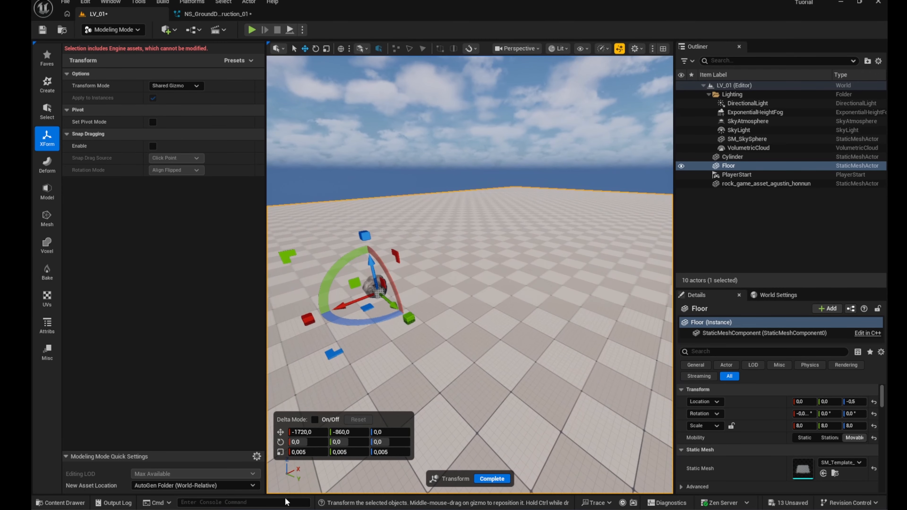
{"action": "left_click", "coordinate": [498, 478]}
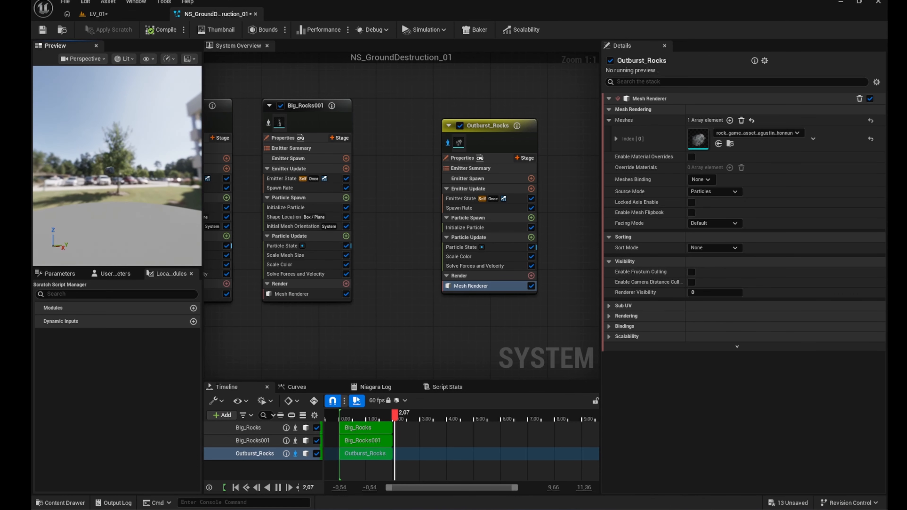
Add a Shape Location module to the Outburst_Rocks Particle Spawn group, using the Box / Plane primitive in Plane mode.
{"action": "left_click", "coordinate": [507, 202]}
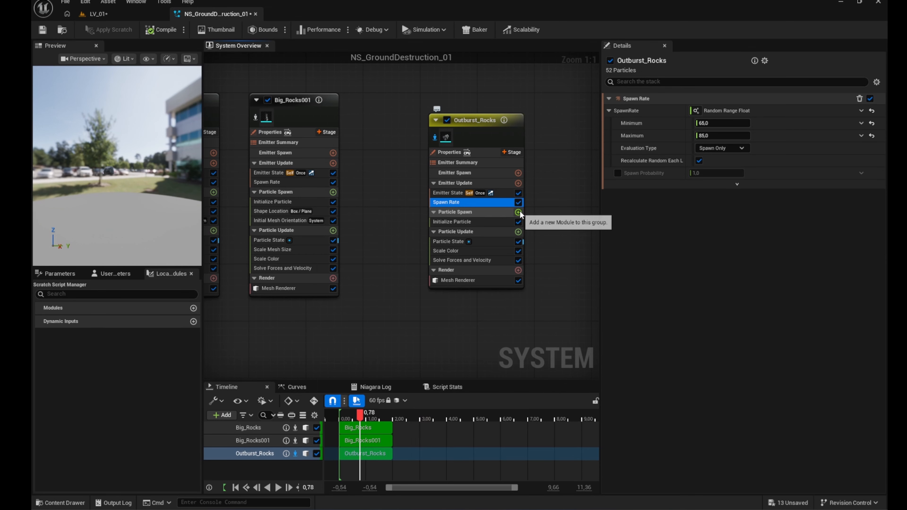
{"action": "left_click", "coordinate": [518, 211]}
{"action": "left_click", "coordinate": [365, 319]}
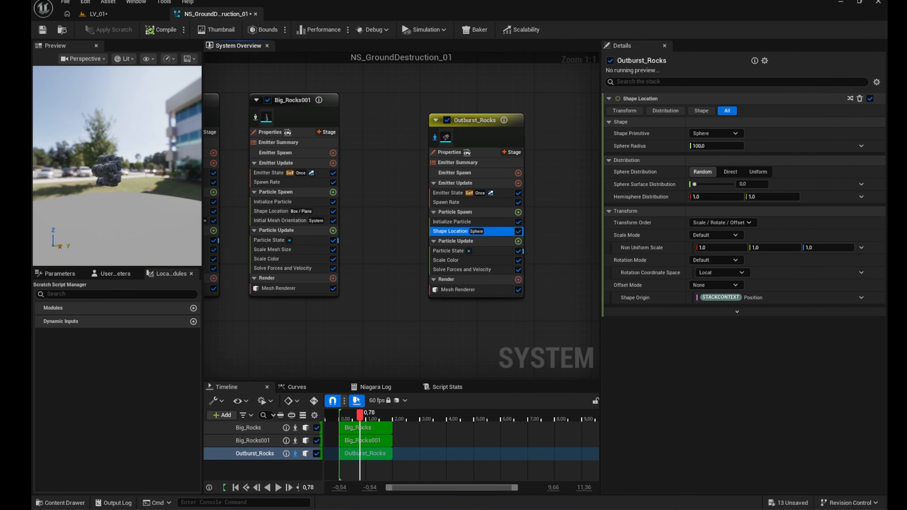
{"action": "left_click", "coordinate": [714, 133]}
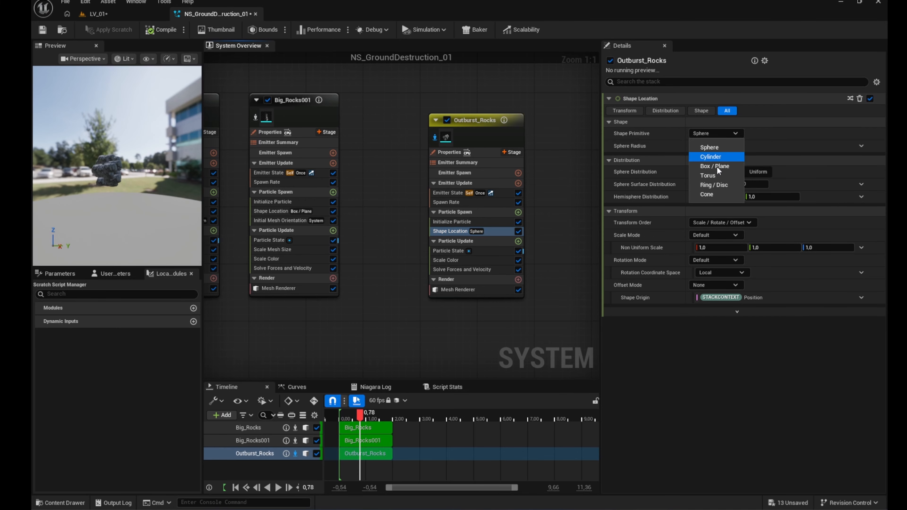
{"action": "left_click", "coordinate": [714, 166]}
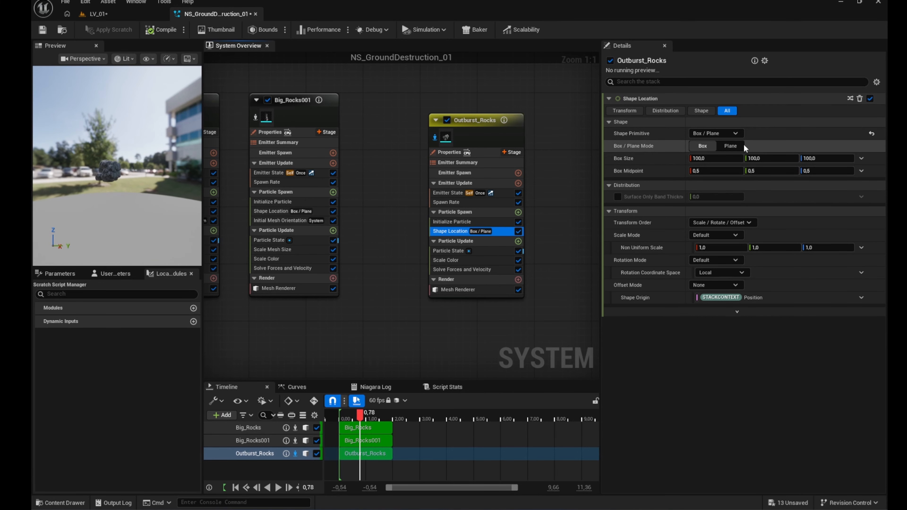
{"action": "left_click", "coordinate": [734, 147]}
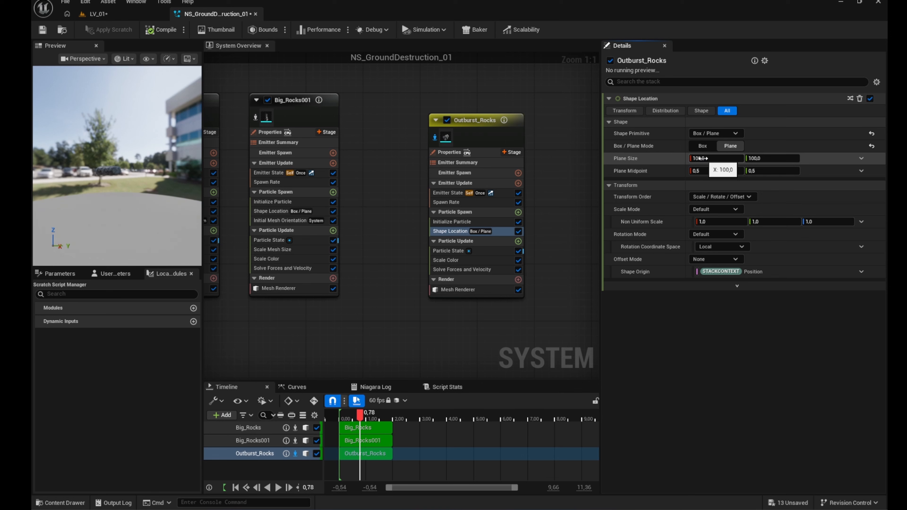
In the Outburst_Rocks Initialize Particle module, make Lifetime a Random Range Float with minimum 1.0 and maximum 2.0.
{"action": "left_click", "coordinate": [464, 221]}
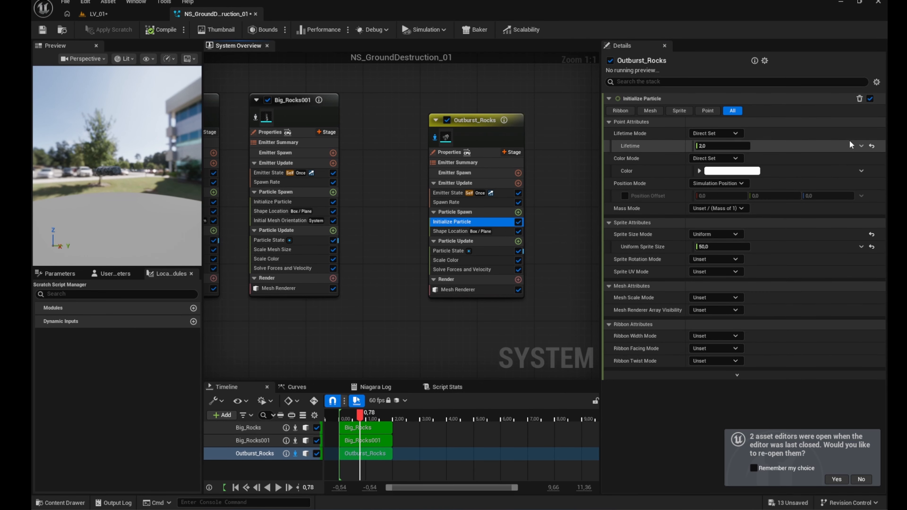
{"action": "left_click", "coordinate": [861, 145]}
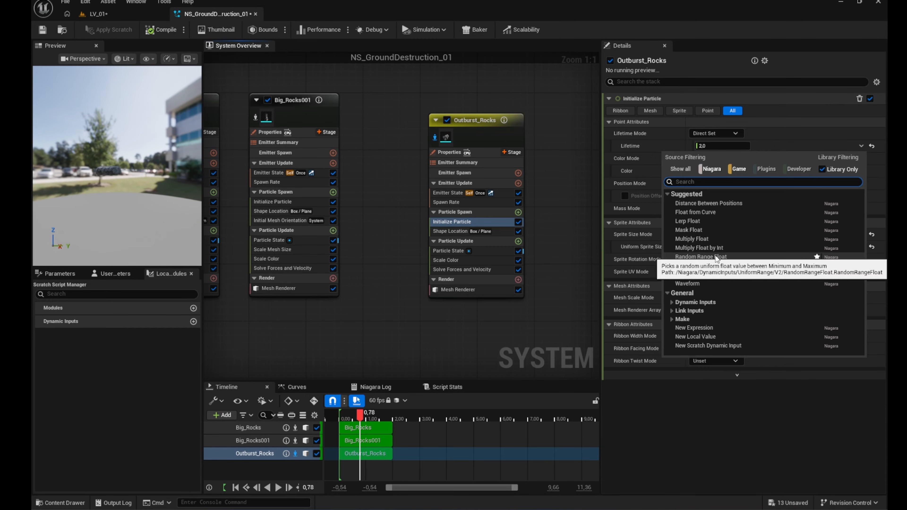
{"action": "left_click", "coordinate": [710, 257]}
{"action": "left_click", "coordinate": [720, 159]}
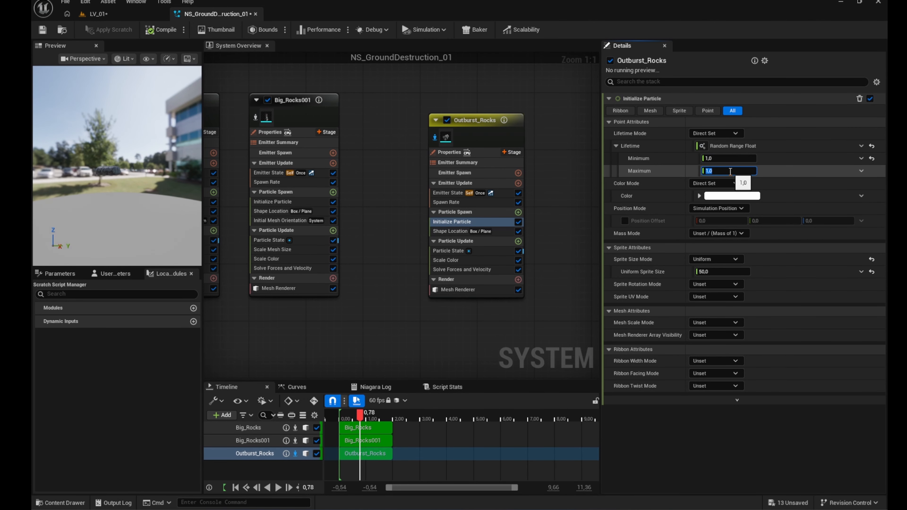
{"action": "left_click", "coordinate": [787, 173]}
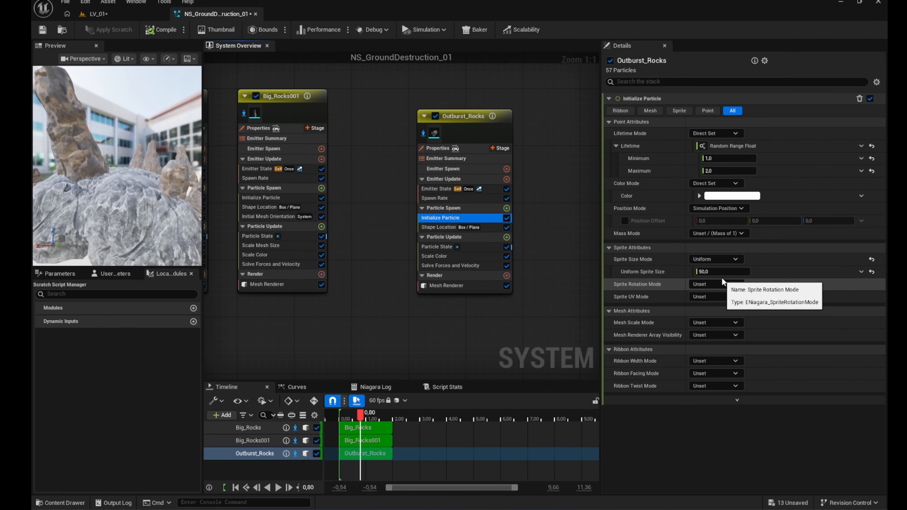
Set the Outburst_Rocks Mesh Scale Mode to Random Uniform with minimum scale 0.1 and maximum scale 0.3.
{"action": "left_click", "coordinate": [736, 322]}
{"action": "left_click", "coordinate": [734, 354]}
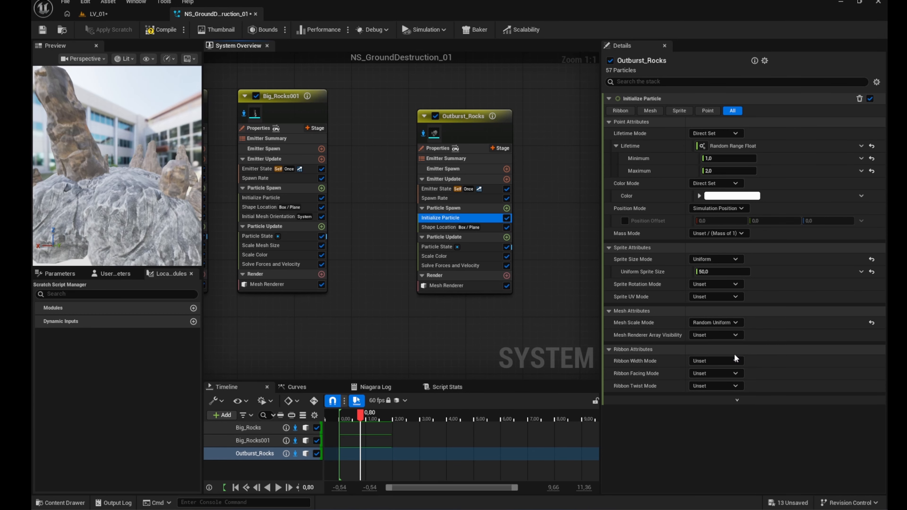
{"action": "left_click", "coordinate": [722, 335]}
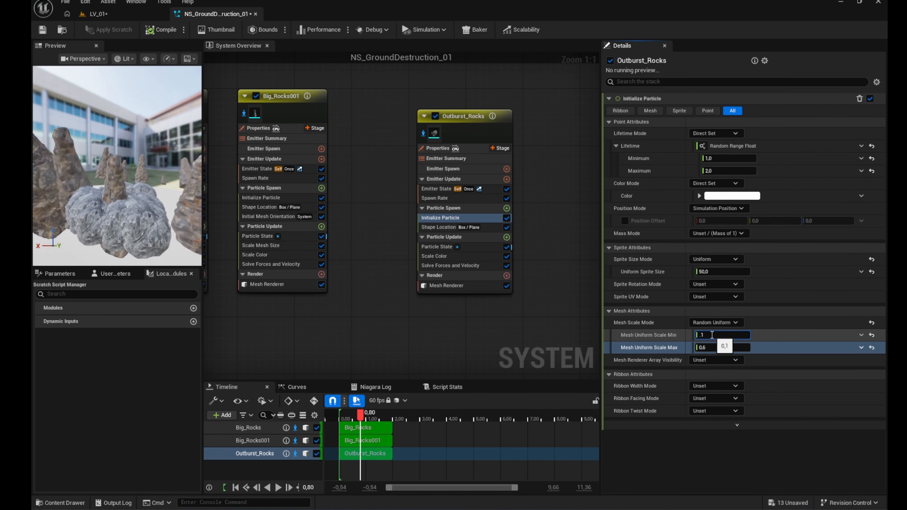
{"action": "type", "text": ".3"}
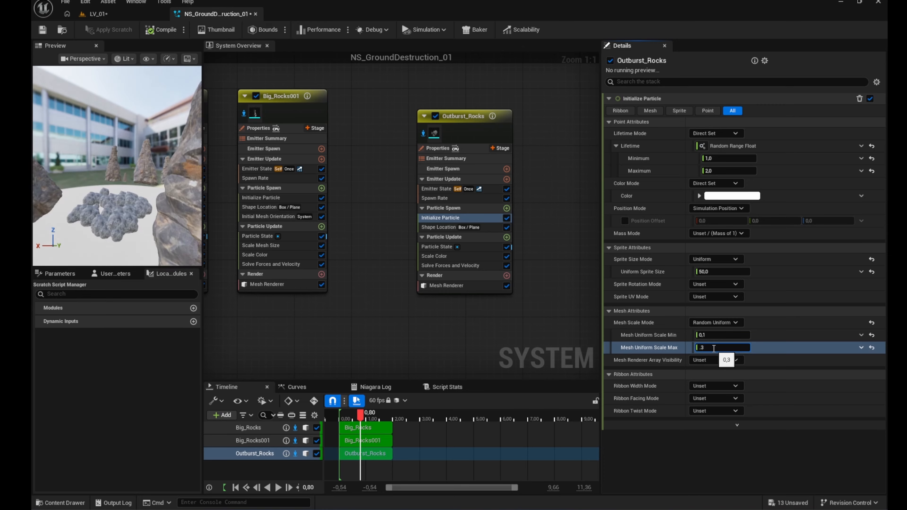
{"action": "left_click", "coordinate": [774, 352]}
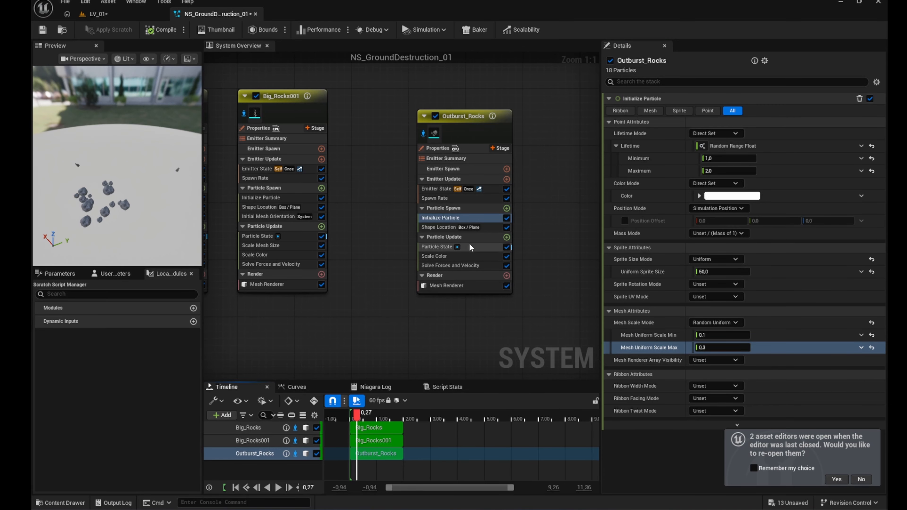
Add an Initial Mesh Orientation module to the Particle Spawn group of Outburst_Rocks.
{"action": "left_click", "coordinate": [507, 208]}
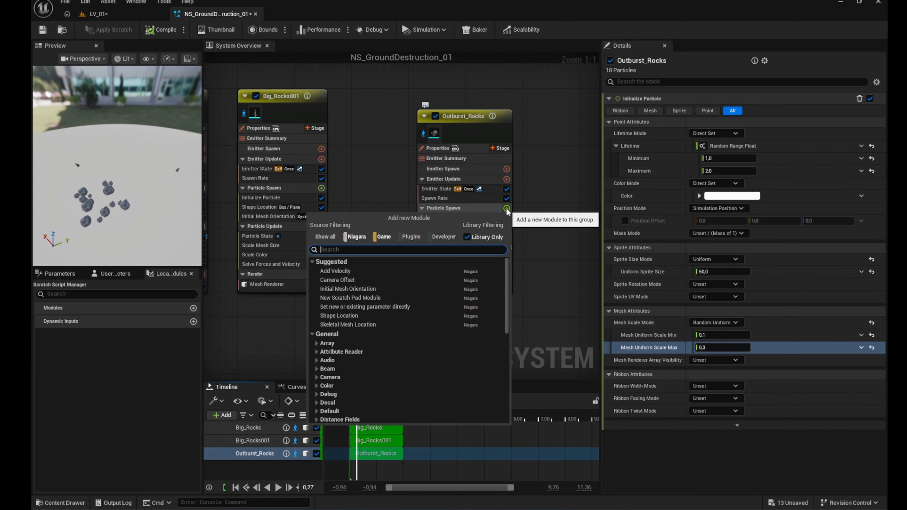
{"action": "type", "text": "initial me"}
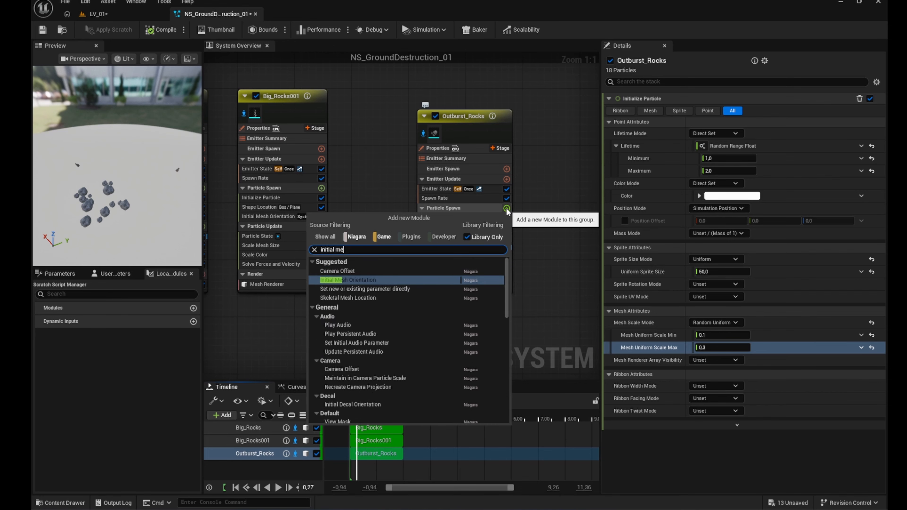
{"action": "left_click", "coordinate": [431, 275]}
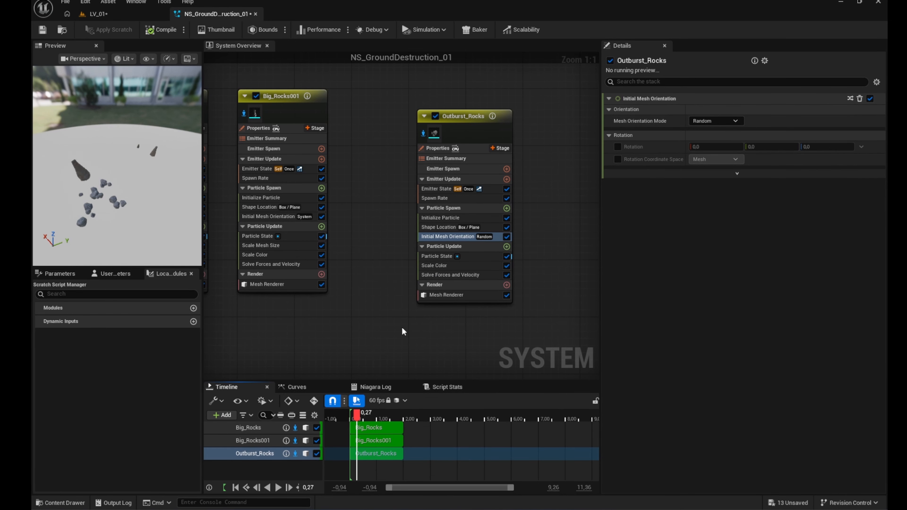
Add an Add Velocity module to the Outburst_Rocks Particle Spawn group and set its velocity mode to In Cone.
{"action": "left_click", "coordinate": [505, 209]}
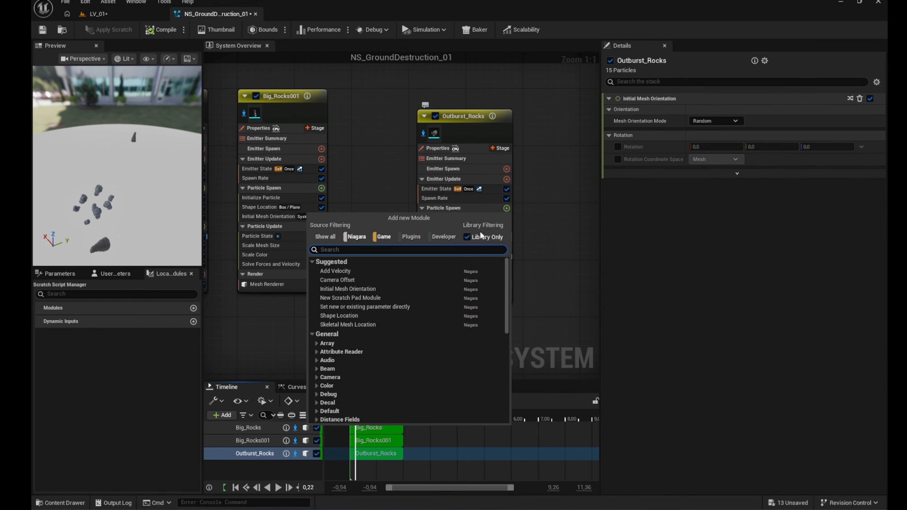
{"action": "left_click", "coordinate": [379, 271]}
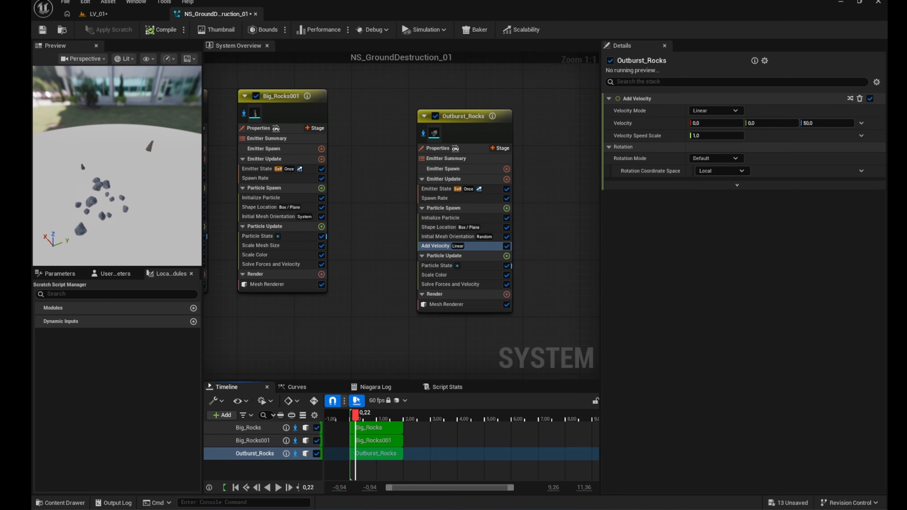
{"action": "left_click", "coordinate": [715, 110]}
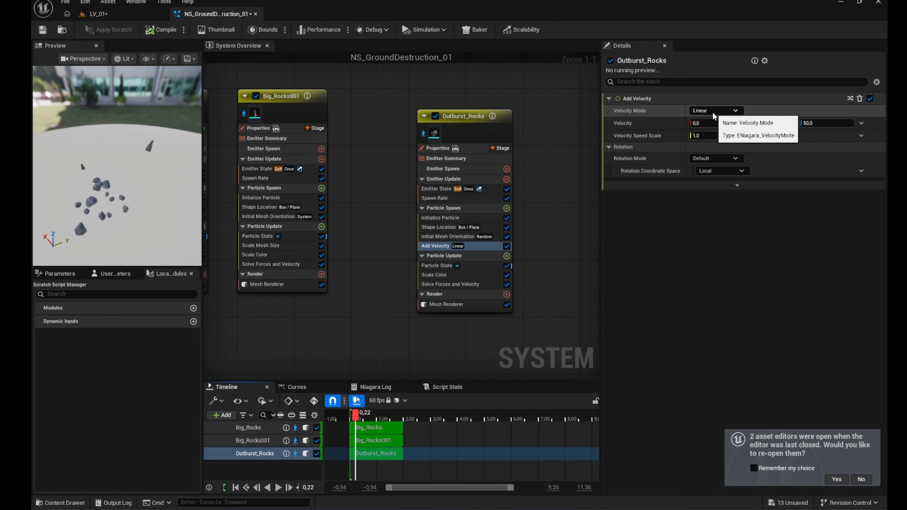
{"action": "left_click", "coordinate": [711, 145]}
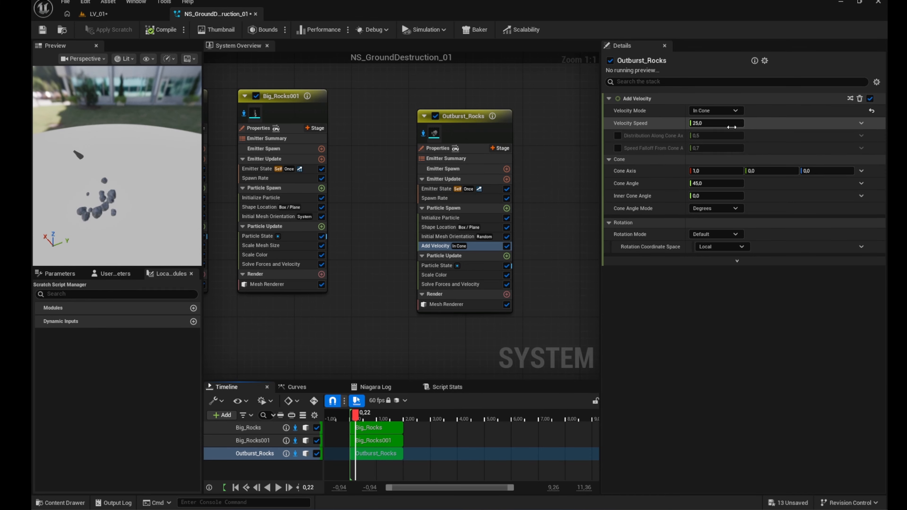
Make the Add Velocity module's Velocity Speed a Random Range Float with minimum 300 and maximum 500.
{"action": "left_click", "coordinate": [861, 123]}
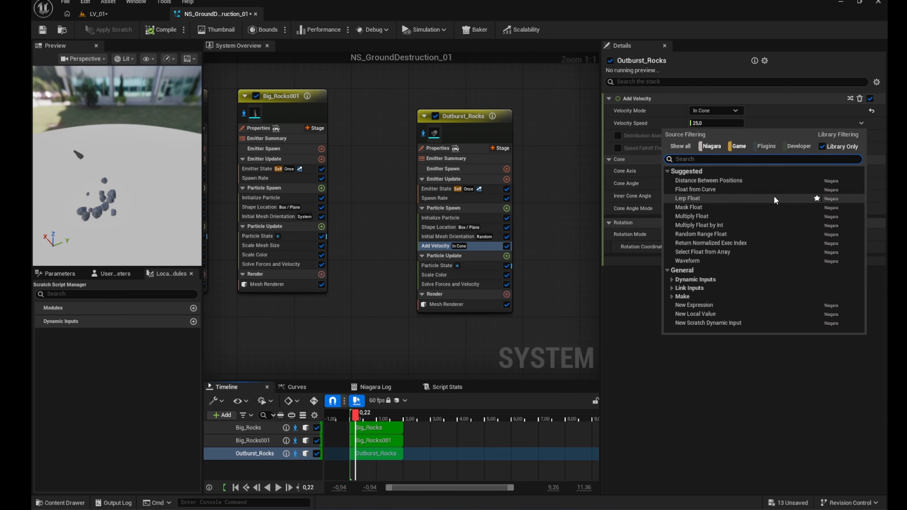
{"action": "left_click", "coordinate": [731, 233]}
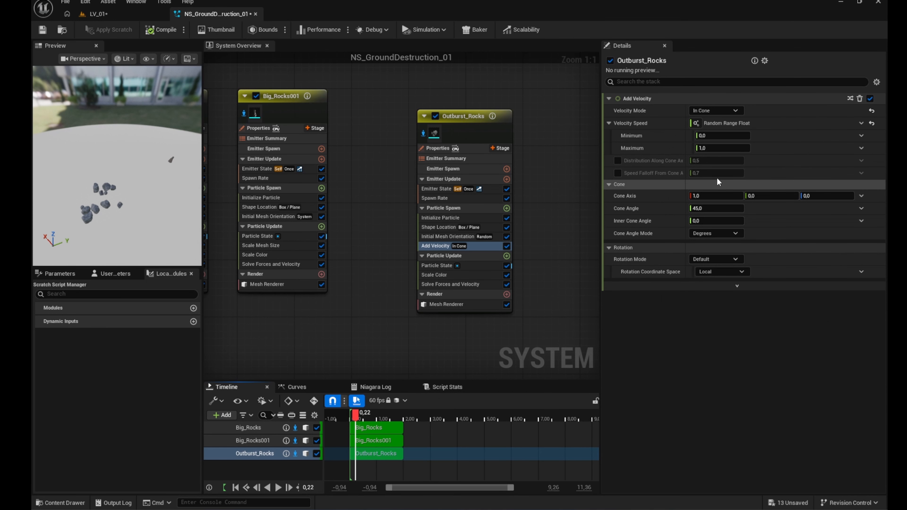
{"action": "type", "text": "300"}
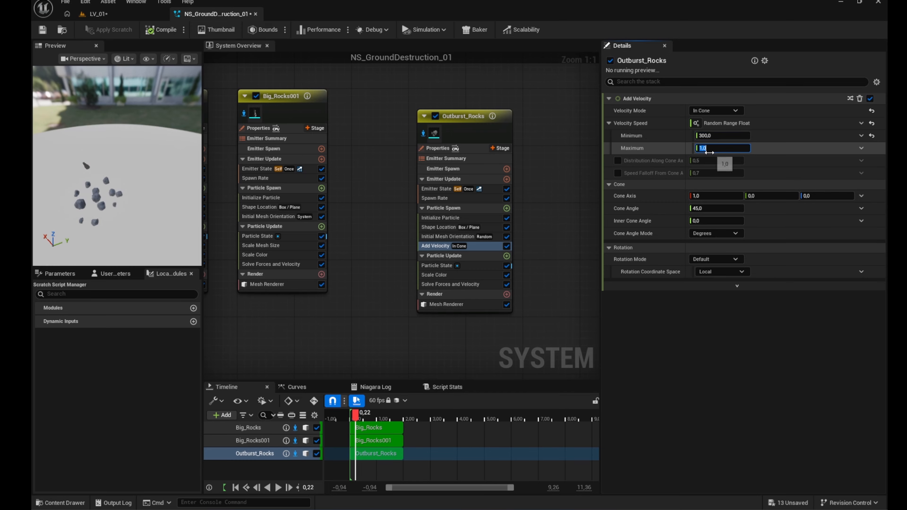
{"action": "type", "text": "500"}
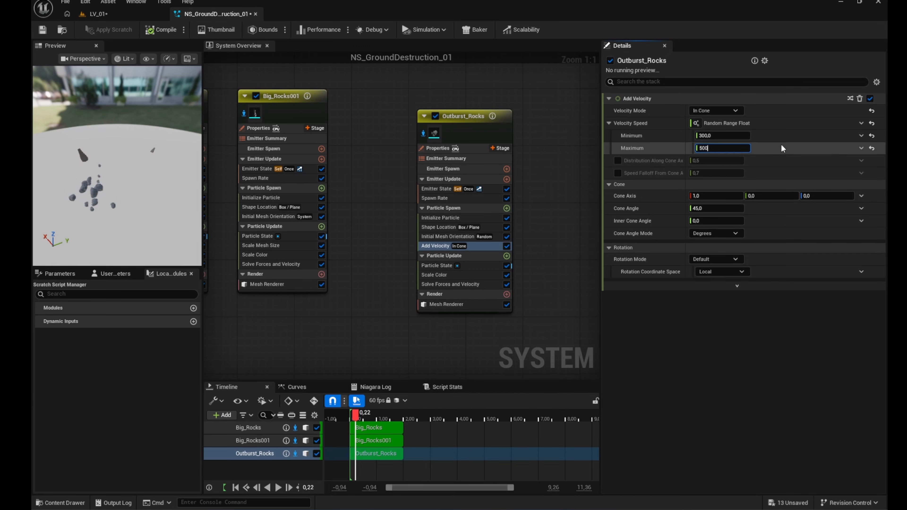
{"action": "key", "text": "Return"}
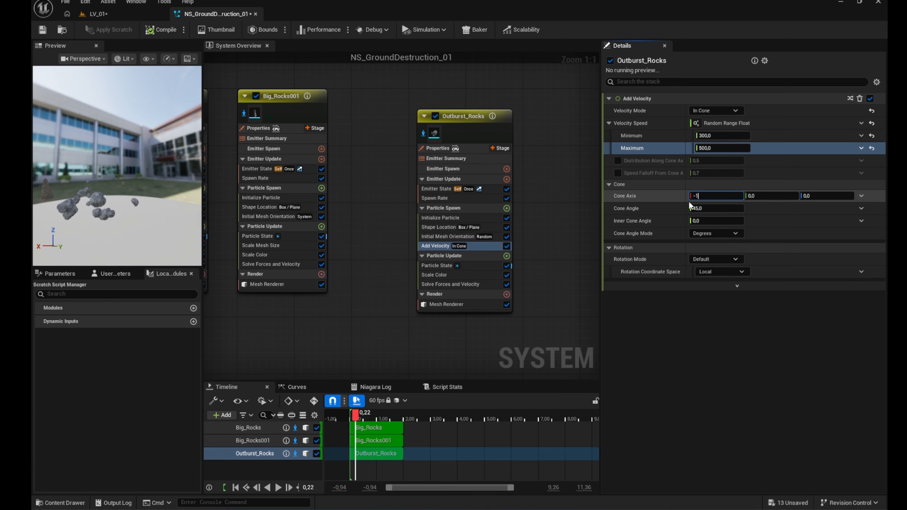
Set the velocity Cone Axis to X -1 and Z 5, and preview the rock burst at 0.78 on the timeline.
{"action": "type", "text": "-1"}
{"action": "left_click", "coordinate": [818, 196]}
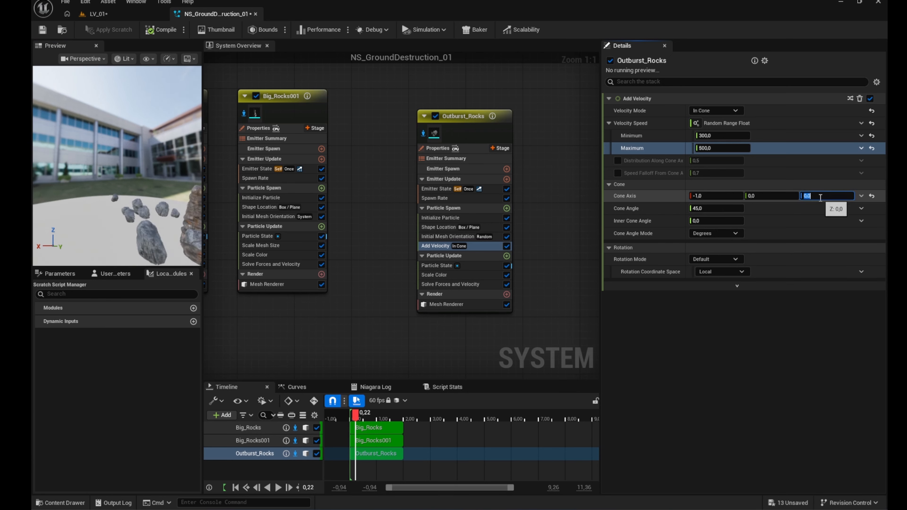
{"action": "type", "text": "5"}
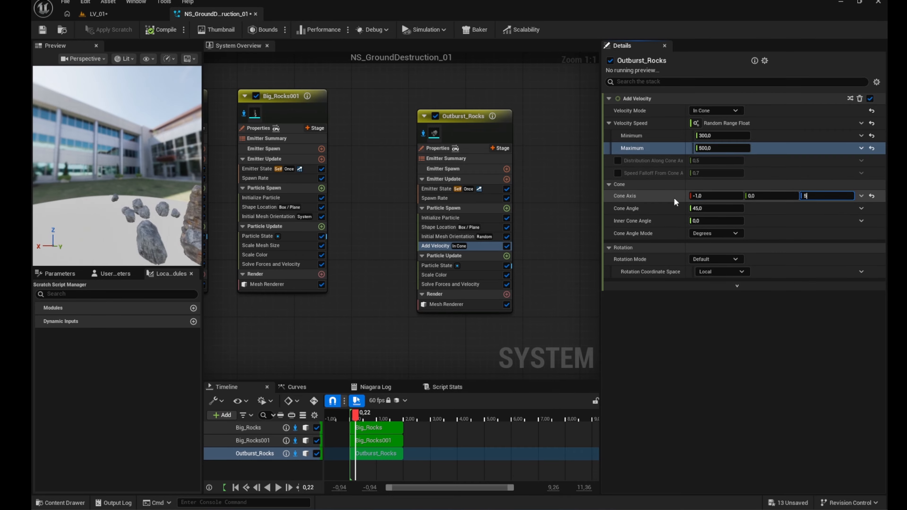
{"action": "left_click", "coordinate": [617, 200]}
{"action": "left_click_drag", "start_coordinate": [191, 202], "coordinate": [147, 206]}
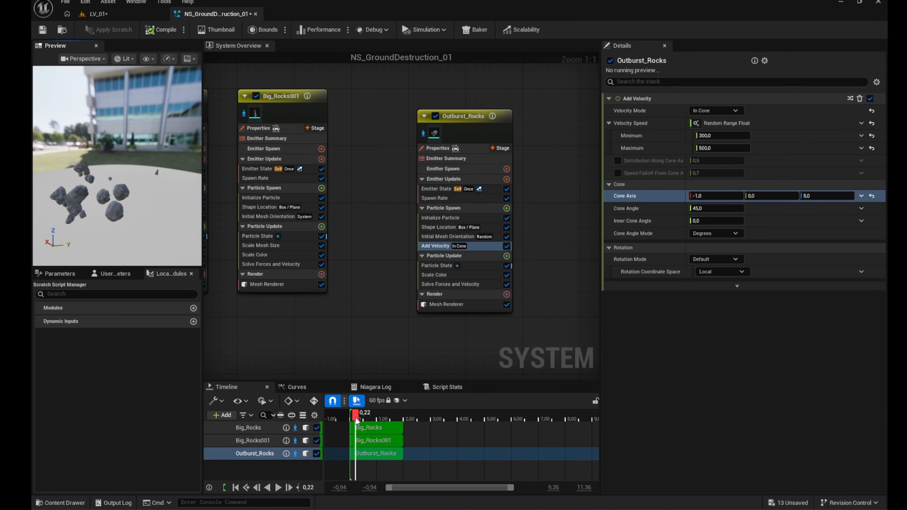
{"action": "left_click_drag", "start_coordinate": [354, 414], "coordinate": [370, 432]}
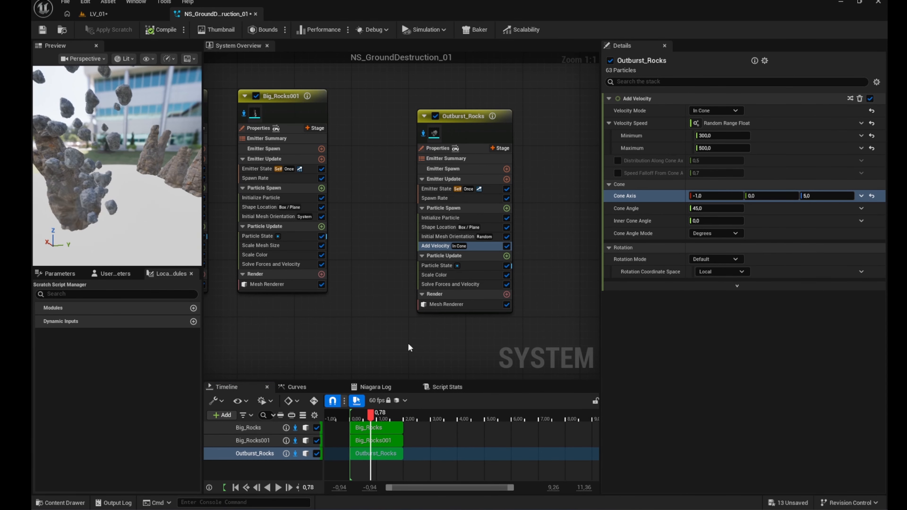
Add a Gravity Force module to the Particle Update group of Outburst_Rocks.
{"action": "left_click", "coordinate": [507, 256]}
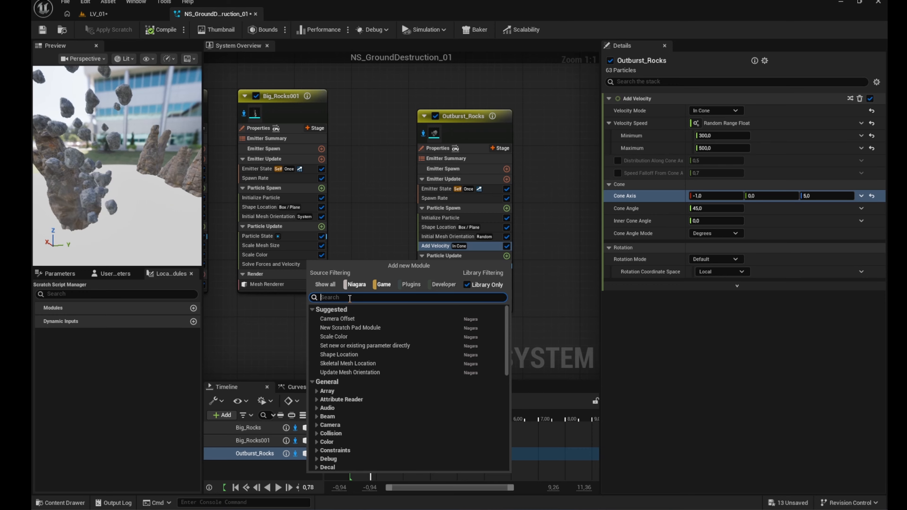
{"action": "type", "text": "gravity"}
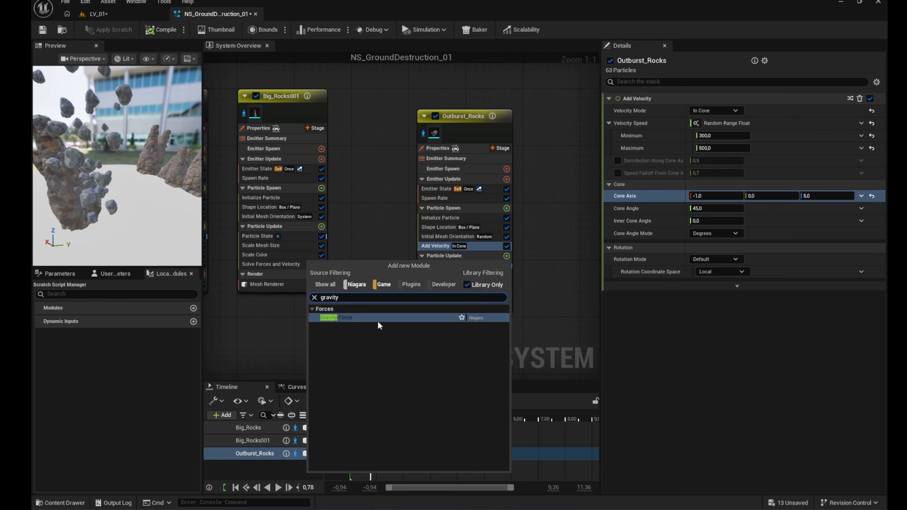
{"action": "left_click", "coordinate": [381, 317]}
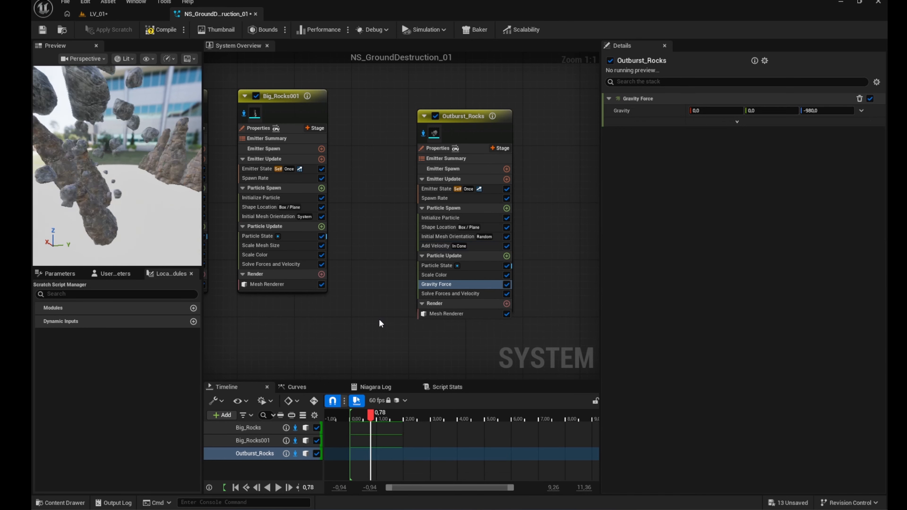
Add a Collision module to the Particle Update group of Outburst_Rocks and set its Restitution to 0.3.
{"action": "left_click", "coordinate": [506, 256]}
{"action": "type", "text": "coll"}
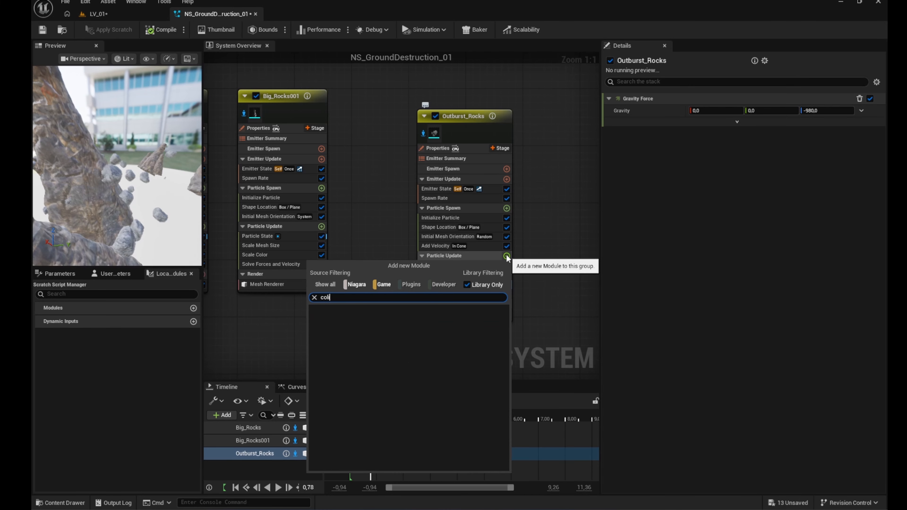
{"action": "left_click", "coordinate": [392, 327]}
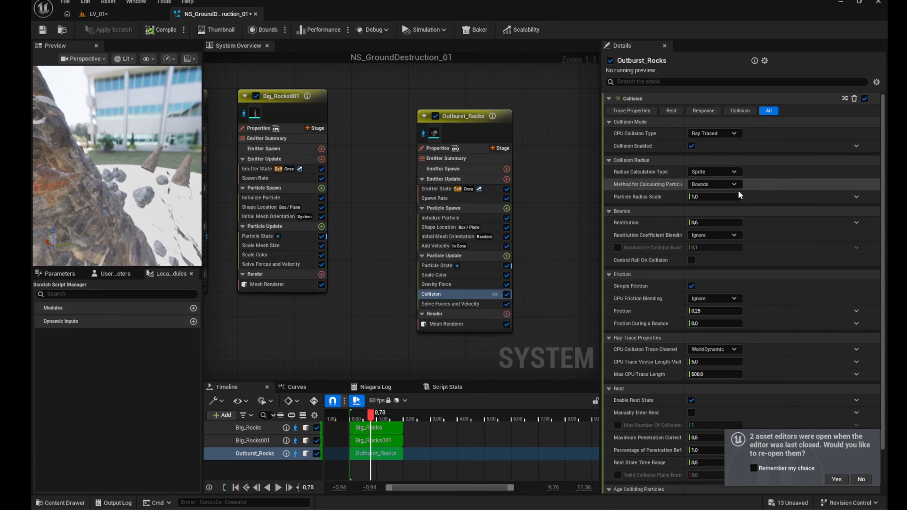
{"action": "left_click", "coordinate": [710, 223]}
{"action": "type", "text": ".3"}
{"action": "key", "text": "Return"}
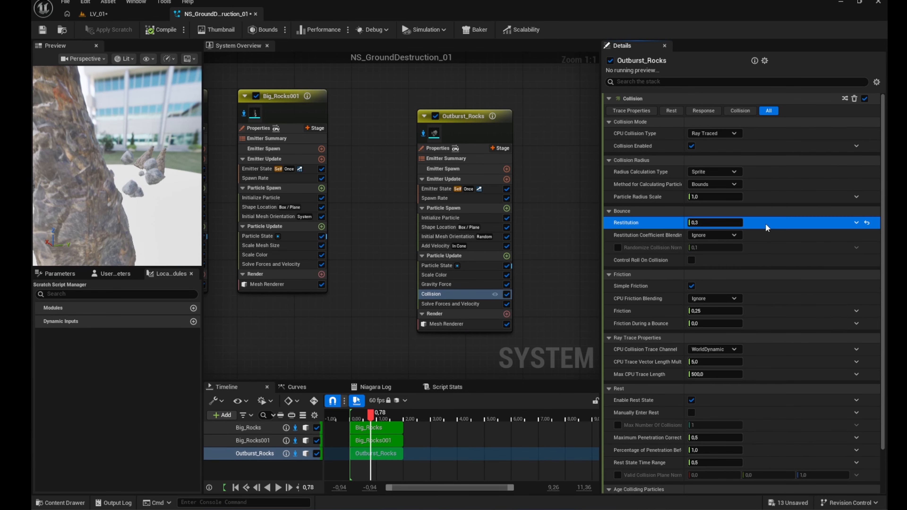
Set the random lifetime range in the Initialize Particle module of Outburst_Rocks to minimum 1.5 and maximum 3.
{"action": "left_click", "coordinate": [492, 217]}
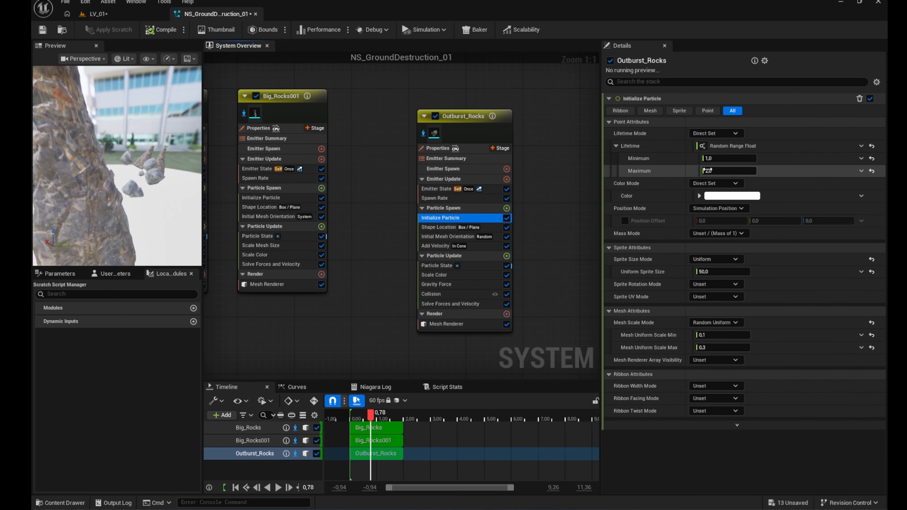
{"action": "left_click", "coordinate": [719, 158]}
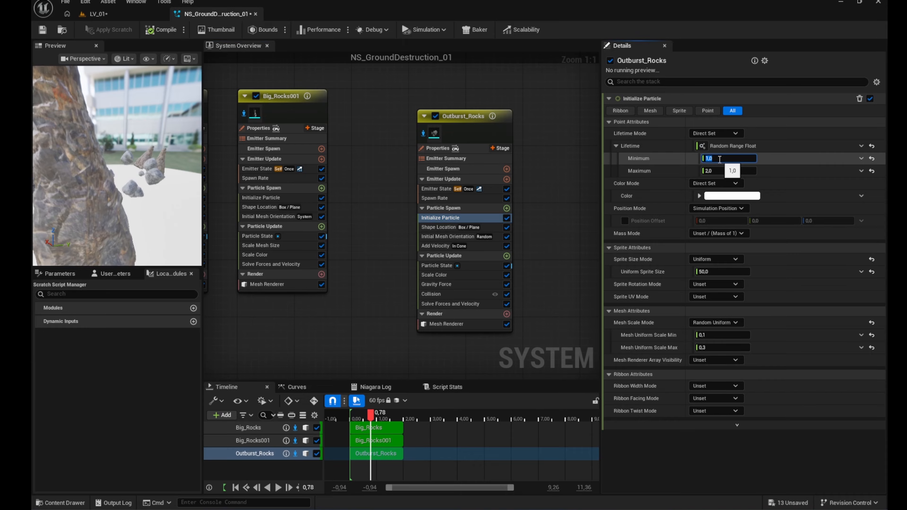
{"action": "type", "text": ",5"}
{"action": "key", "text": "Return"}
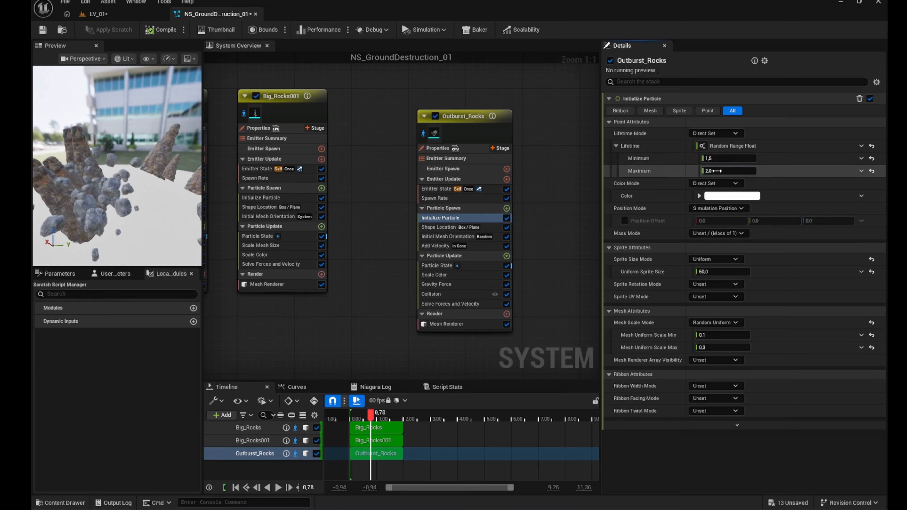
{"action": "type", "text": "3"}
{"action": "key", "text": "Return"}
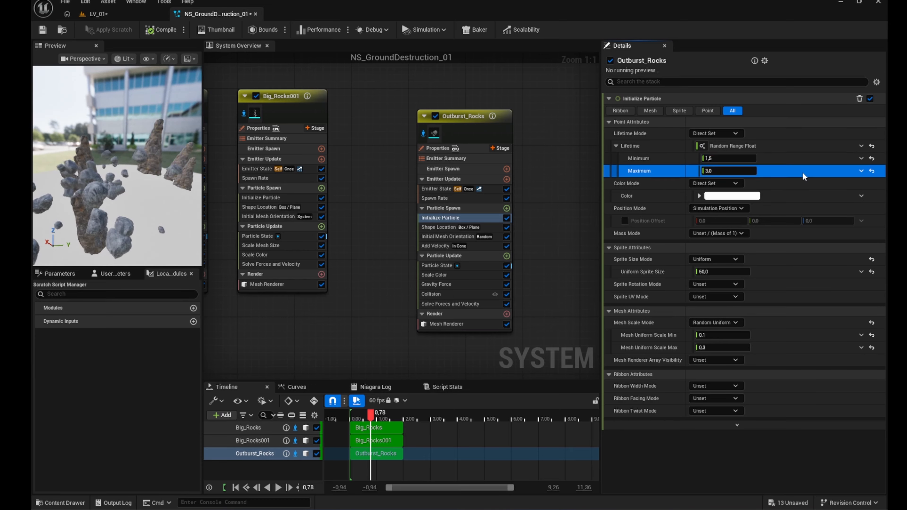
Add a Scale Mesh Size module to the Particle Update group of Outburst_Rocks.
{"action": "left_click", "coordinate": [506, 256]}
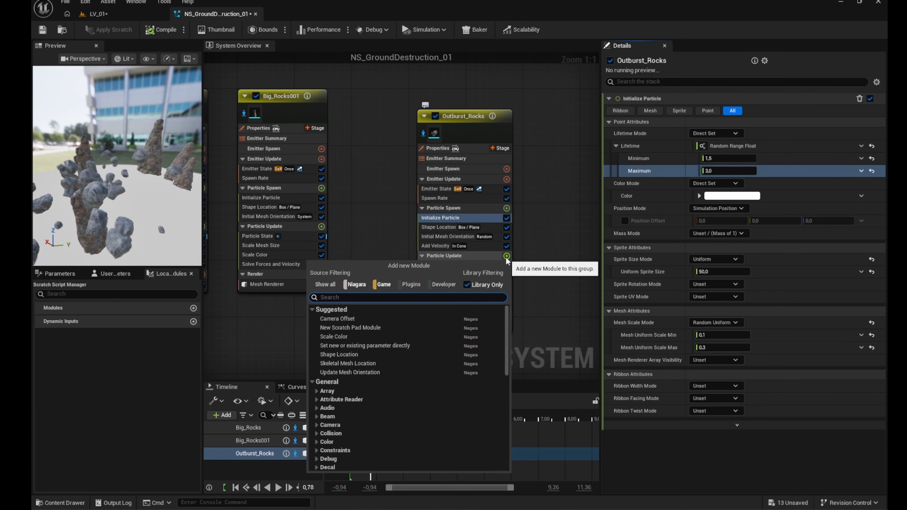
{"action": "type", "text": "scale mesh"}
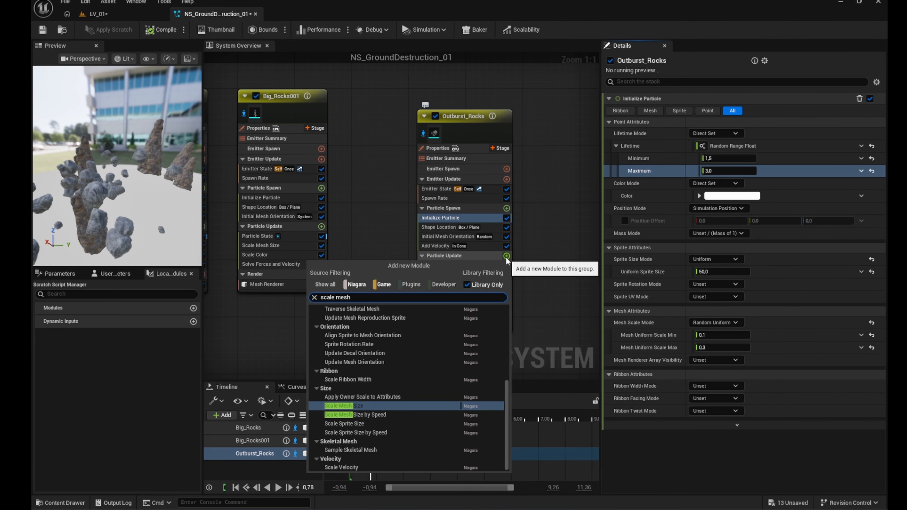
{"action": "type", "text": " size"}
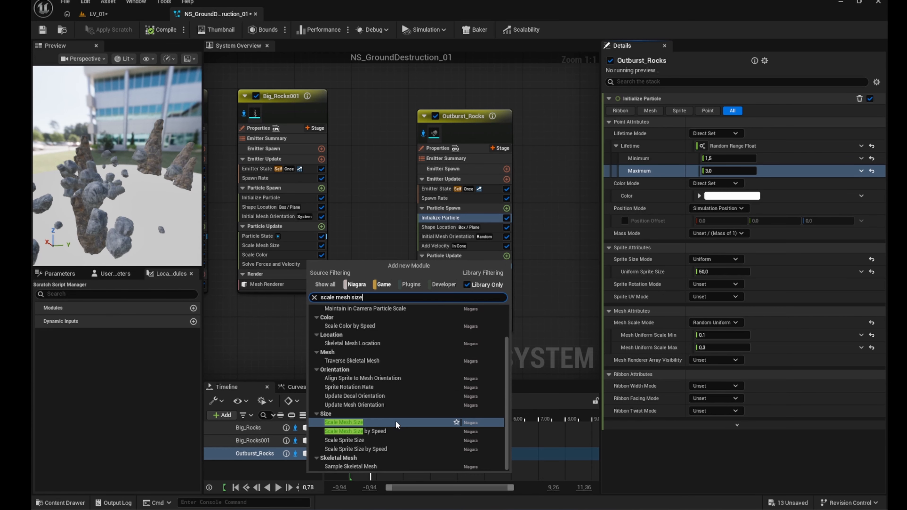
{"action": "left_click", "coordinate": [397, 424]}
Drive the Scale Factor with Vector from Float and Float from Curve, applying the smooth ramp-down curve template.
{"action": "left_click", "coordinate": [861, 110]}
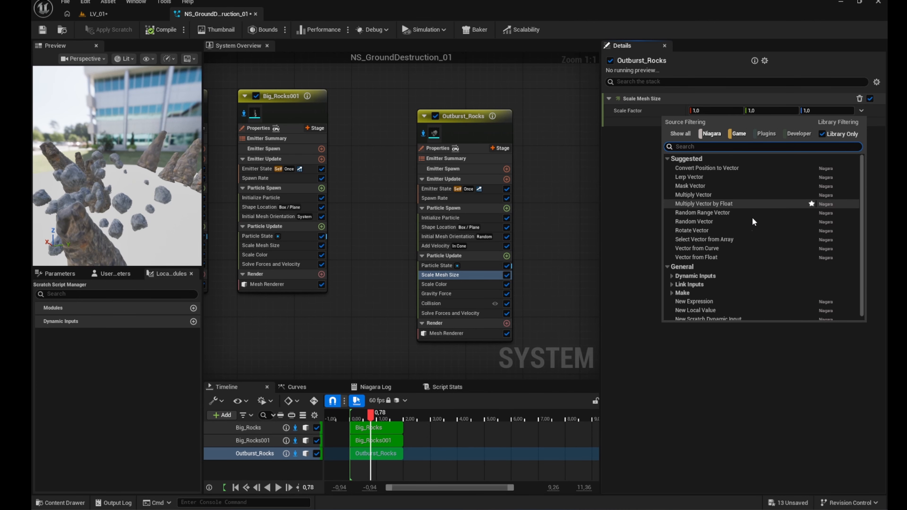
{"action": "left_click", "coordinate": [716, 257]}
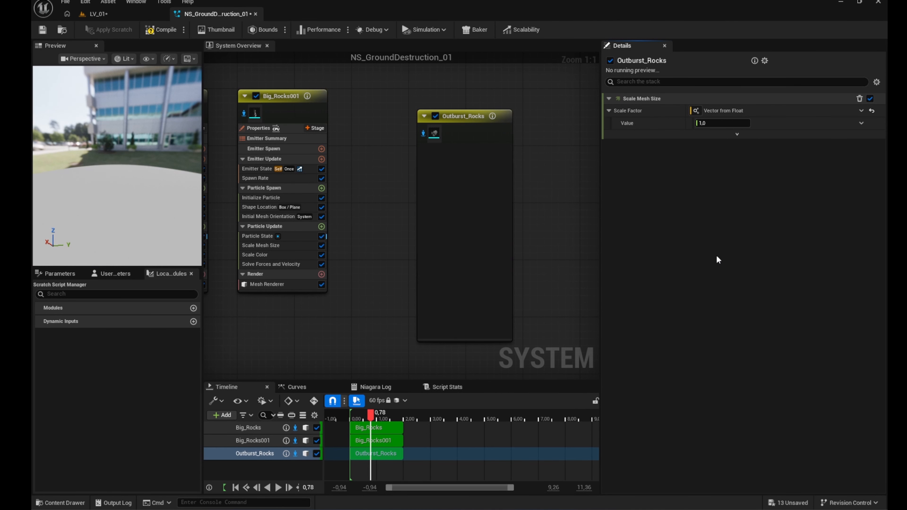
{"action": "left_click", "coordinate": [860, 123]}
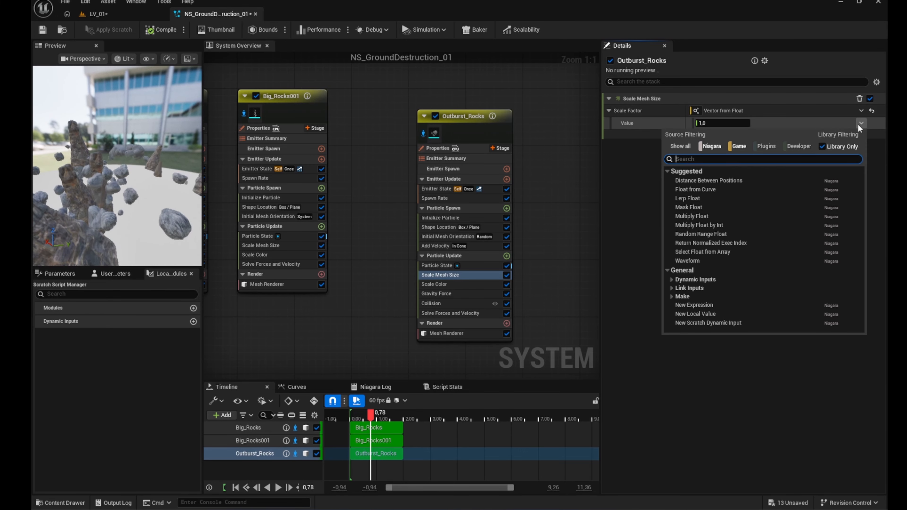
{"action": "left_click", "coordinate": [696, 189]}
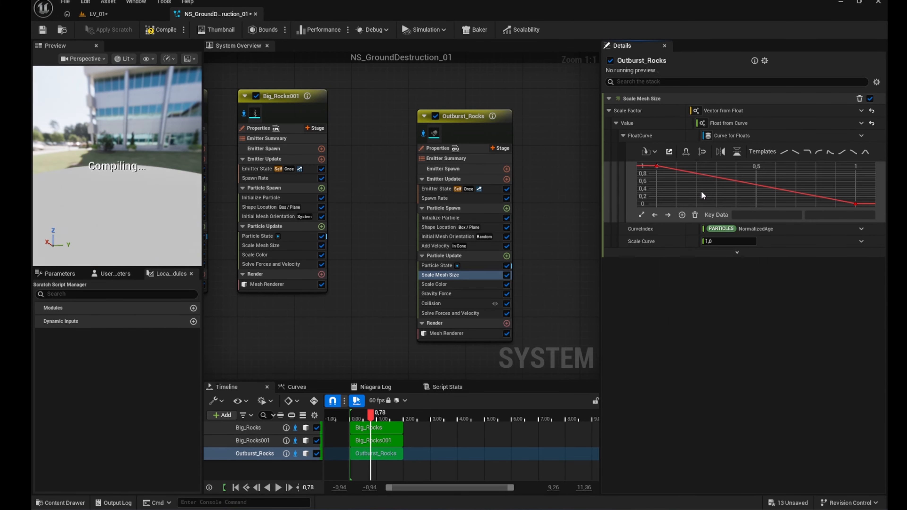
{"action": "left_click", "coordinate": [854, 152]}
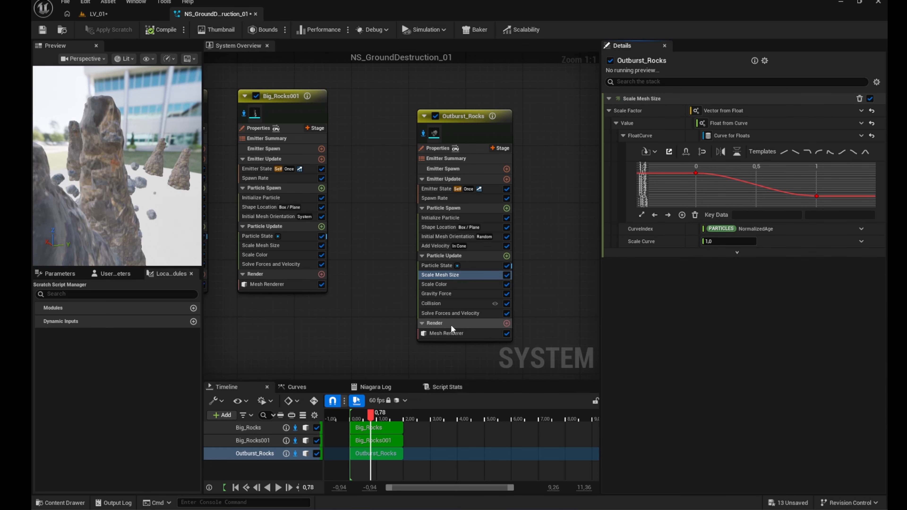
Add a Drag module to the Particle Update group of Outburst_Rocks and move the emitter node closer to Big_Rocks001.
{"action": "left_click", "coordinate": [507, 255]}
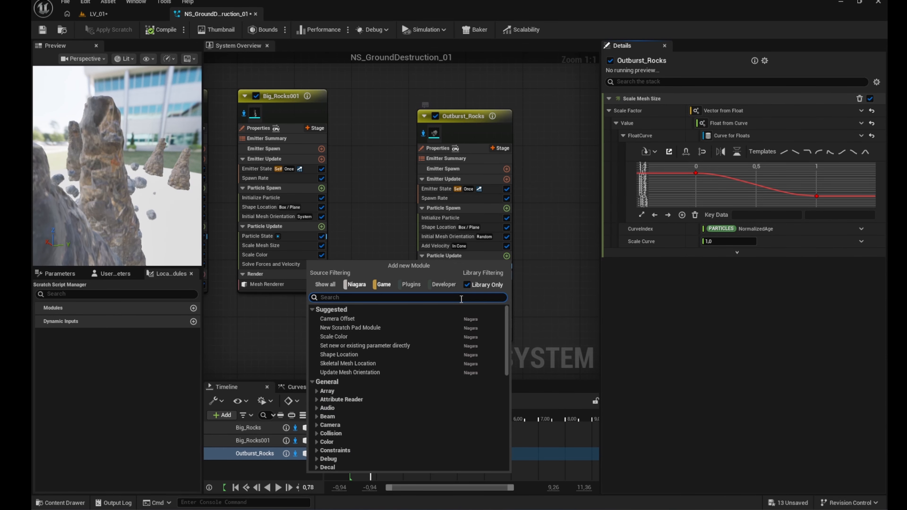
{"action": "type", "text": "drag"}
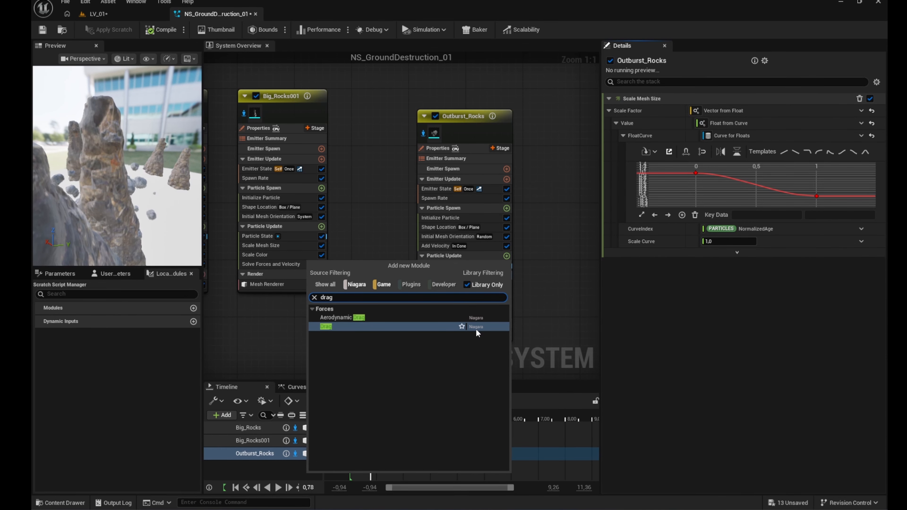
{"action": "left_click", "coordinate": [415, 326]}
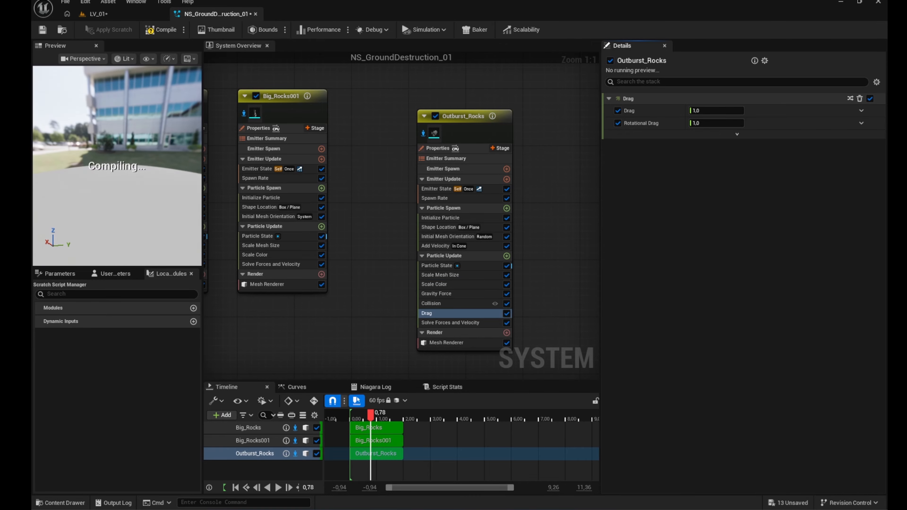
{"action": "left_click_drag", "start_coordinate": [464, 116], "coordinate": [426, 89]}
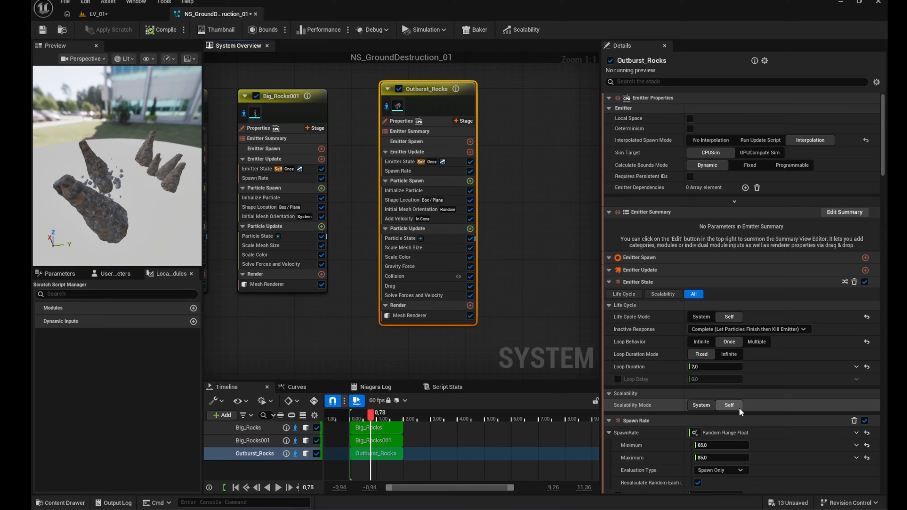
Save the unsaved assets and move the NS_GroundDestruction_01 actor across the floor in the LV_01 level.
{"action": "left_click", "coordinate": [798, 503]}
{"action": "left_click", "coordinate": [543, 357]}
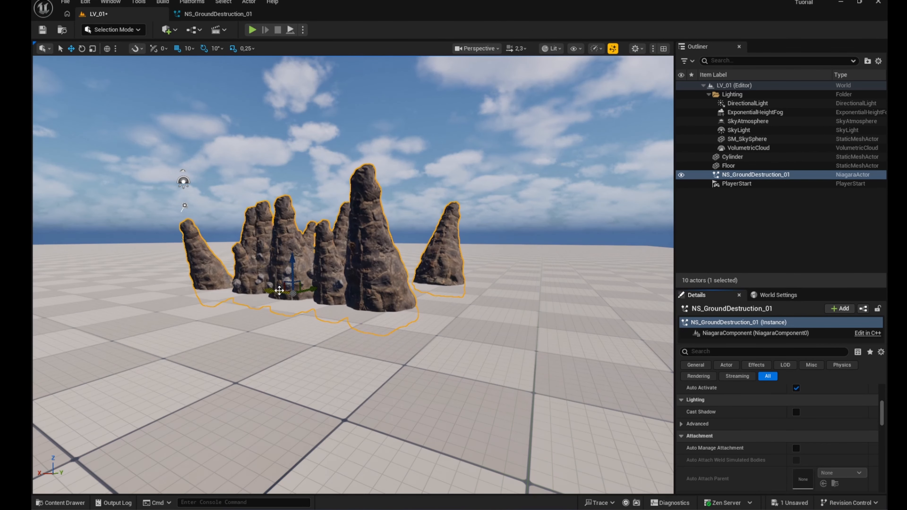
{"action": "left_click_drag", "start_coordinate": [270, 291], "coordinate": [602, 325]}
{"action": "right_click_drag", "start_coordinate": [601, 325], "coordinate": [549, 378]}
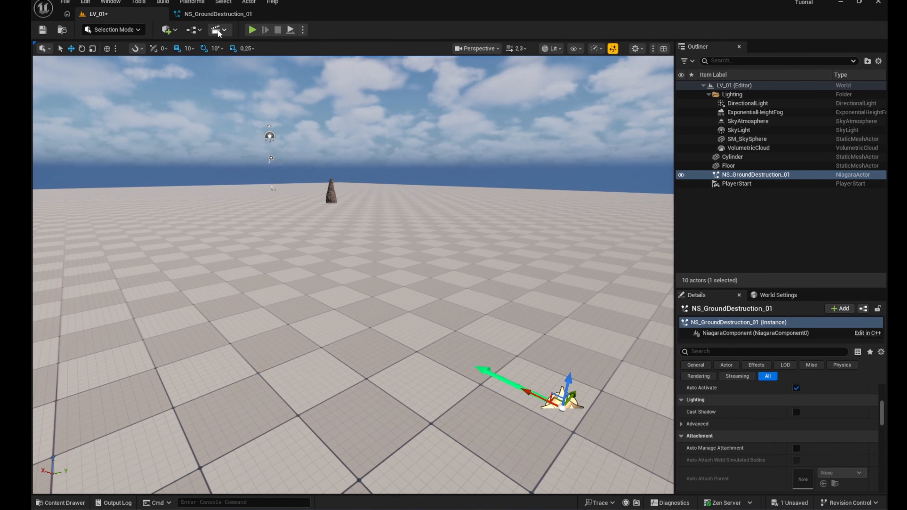
Add a new level sequence to the level and name it LS_MySequence.
{"action": "left_click", "coordinate": [219, 31]}
{"action": "left_click", "coordinate": [250, 55]}
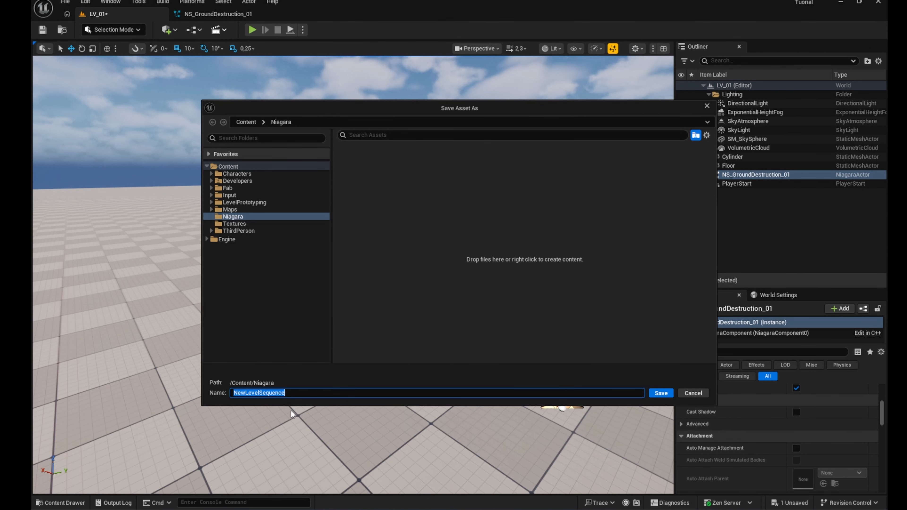
{"action": "type", "text": "LS_MySequence"}
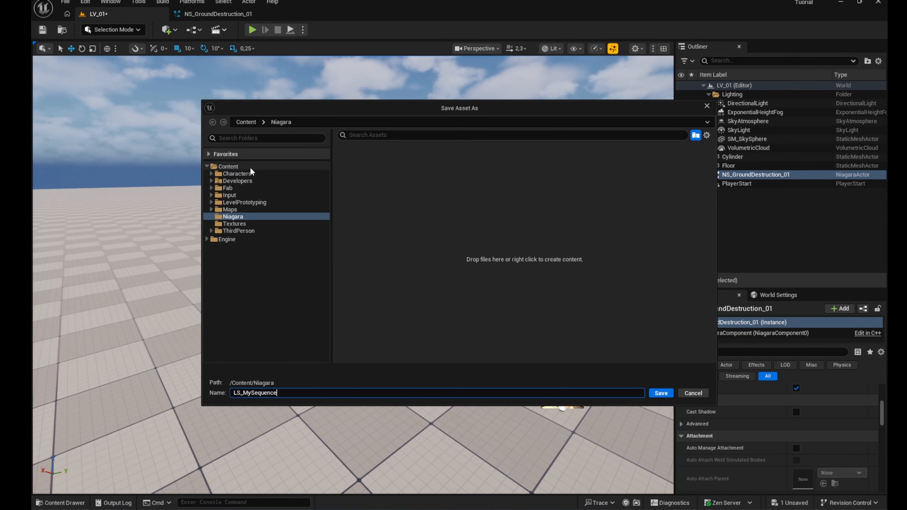
Create a Sequences folder under Content and save the level sequence in it.
{"action": "left_click", "coordinate": [229, 167]}
{"action": "right_click", "coordinate": [482, 261]}
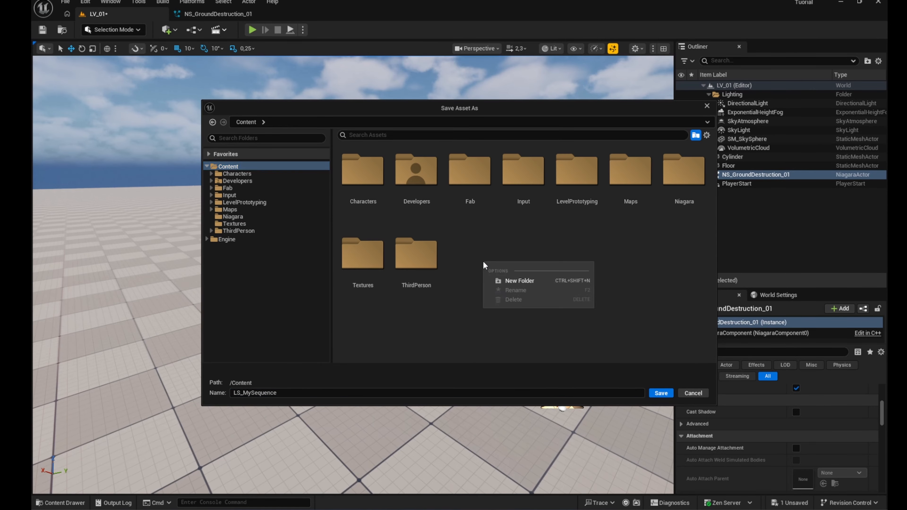
{"action": "left_click", "coordinate": [510, 281]}
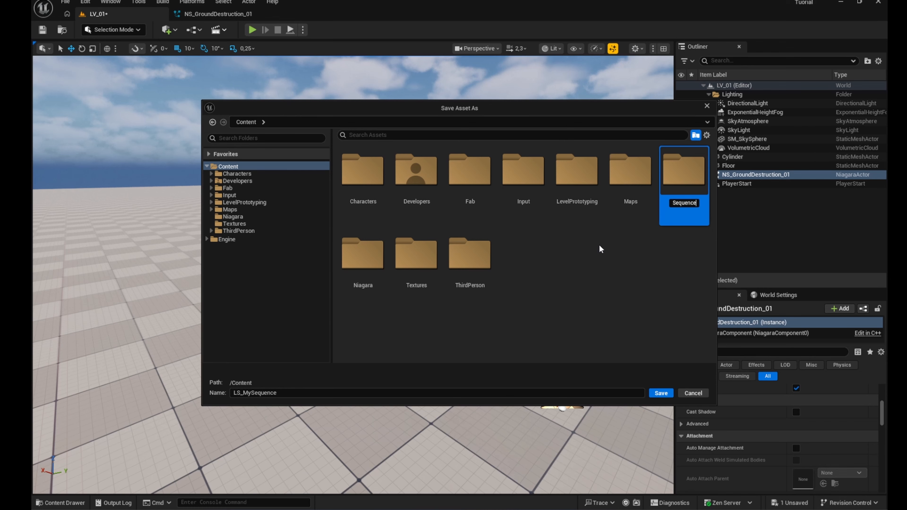
{"action": "key", "text": "Return"}
{"action": "left_click", "coordinate": [695, 176]}
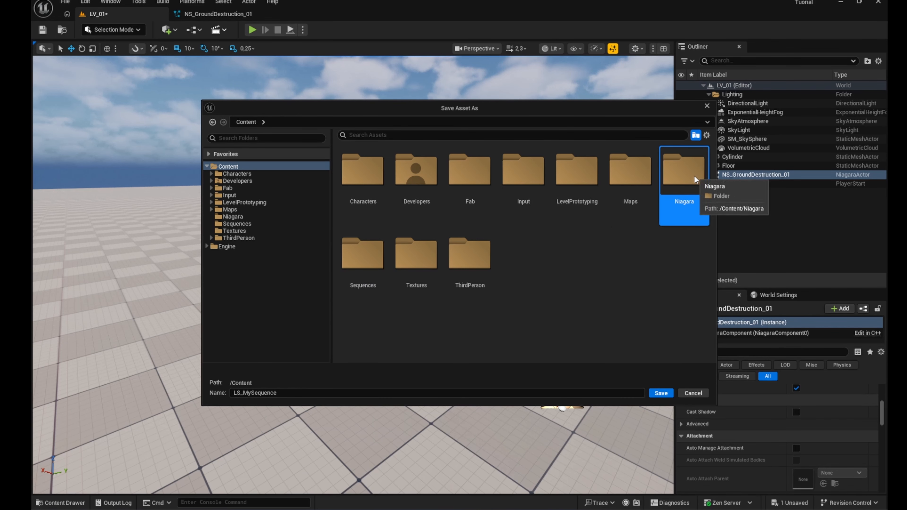
{"action": "double_click", "coordinate": [355, 296]}
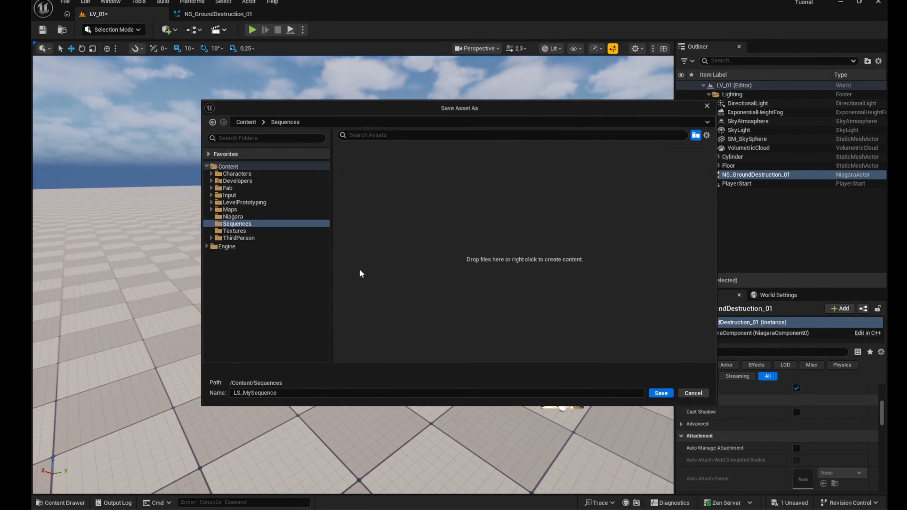
{"action": "left_click", "coordinate": [661, 394]}
Add the NS_GroundDestruction_01 actor and its NiagaraComponent0 to the sequence, and open the component's list of available tracks.
{"action": "left_click", "coordinate": [746, 184]}
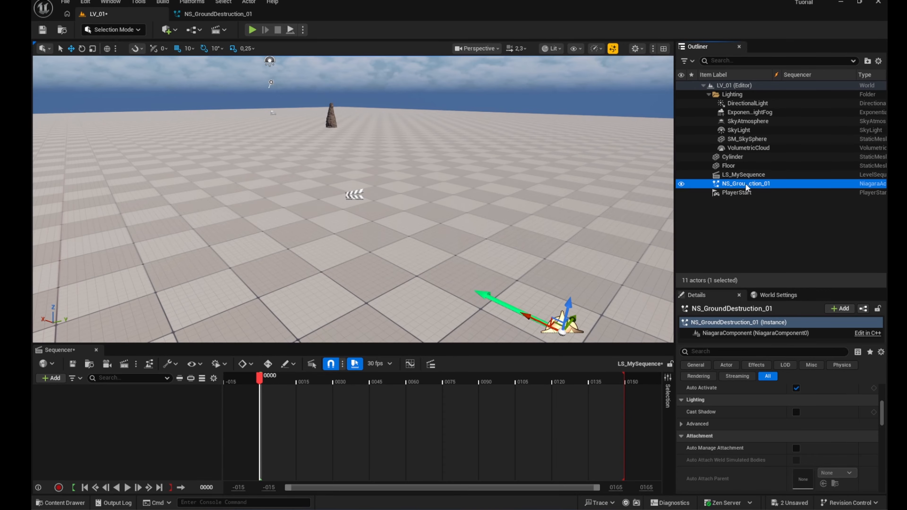
{"action": "left_click_drag", "start_coordinate": [746, 186], "coordinate": [144, 405]}
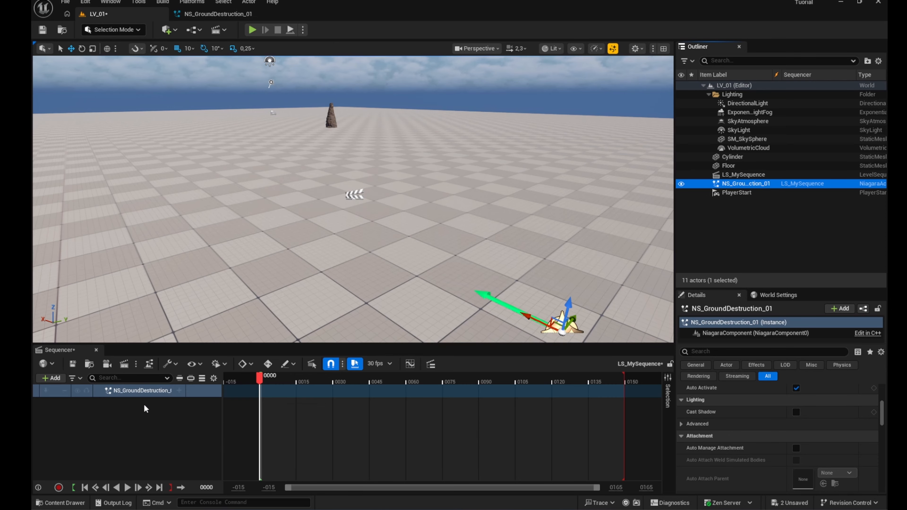
{"action": "left_click", "coordinate": [178, 390]}
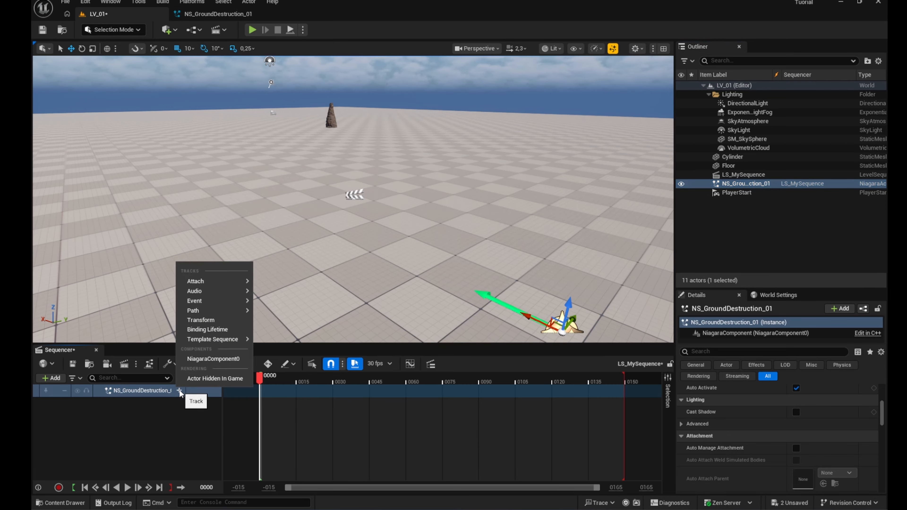
{"action": "left_click", "coordinate": [195, 359]}
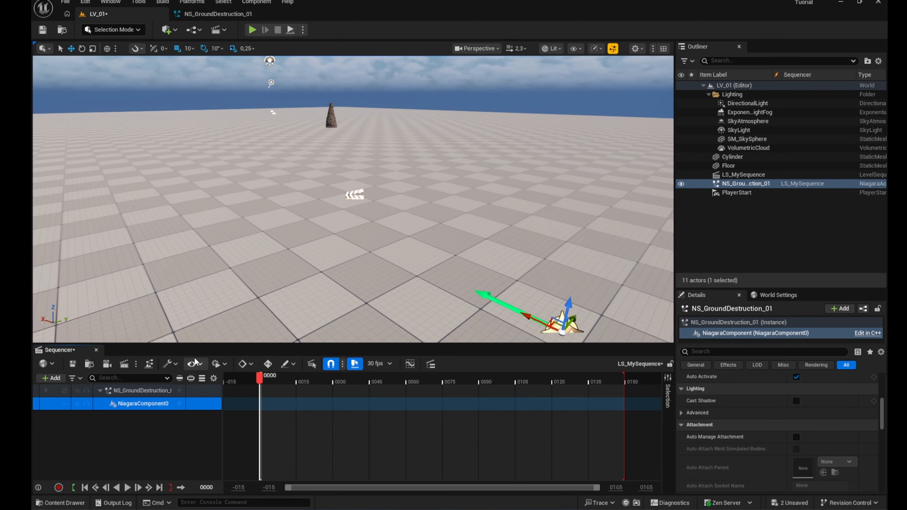
{"action": "left_click", "coordinate": [179, 404]}
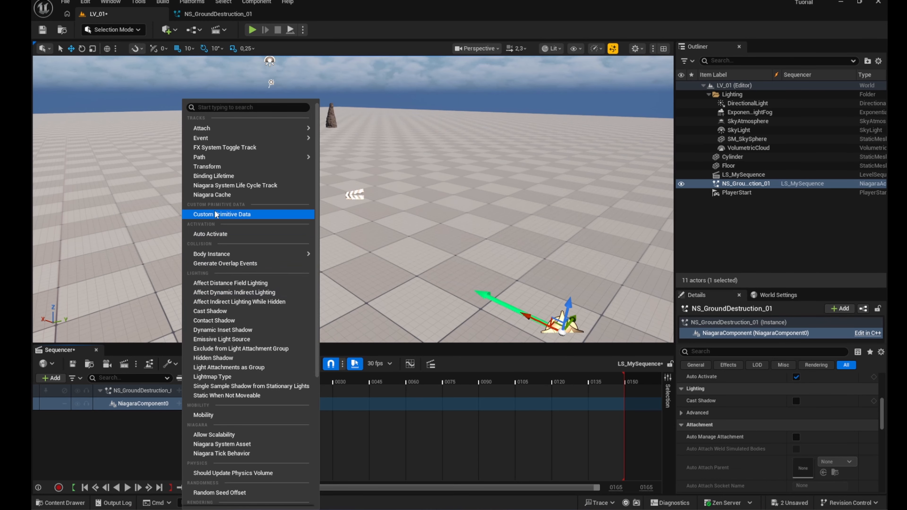
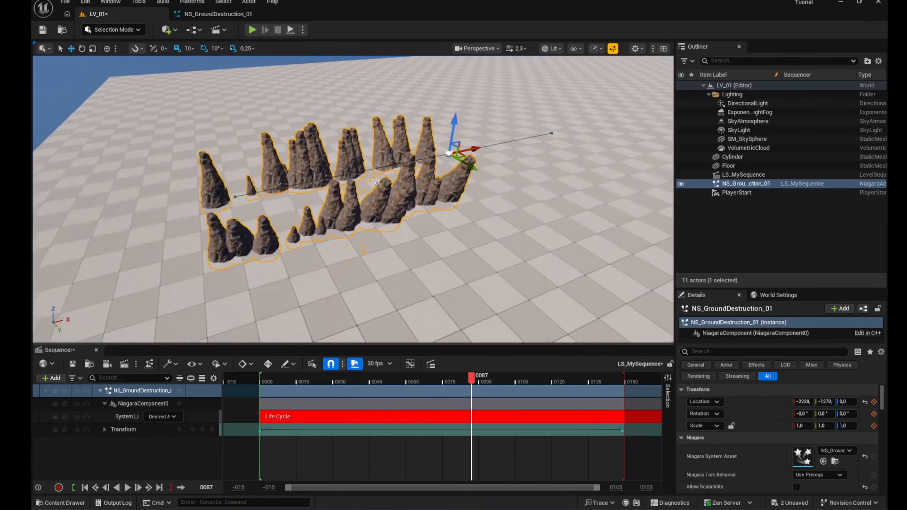
Scrub the sequence playhead back to an earlier frame to preview the moving rock effect.
{"action": "left_click_drag", "start_coordinate": [476, 379], "coordinate": [356, 388]}
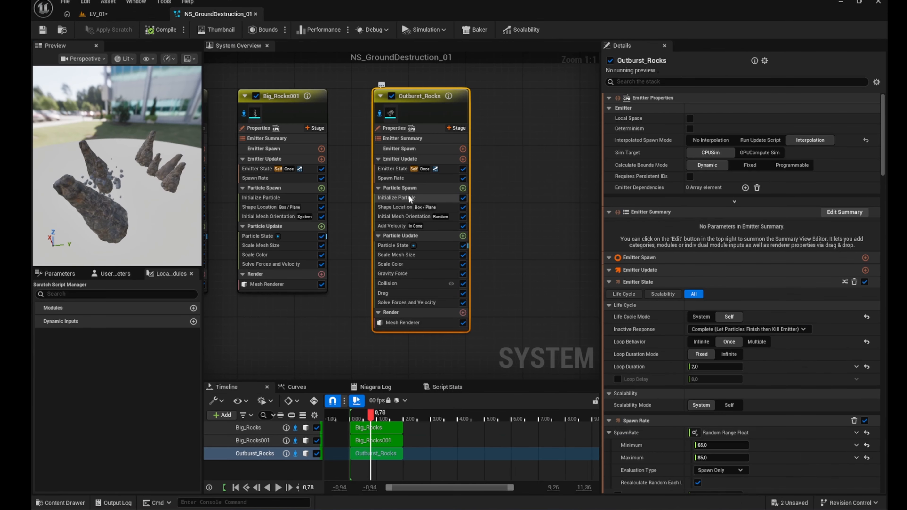
Set the Outburst_Rocks mesh uniform scale to 0.05 minimum and 0.15 maximum, and scrub the level sequence to preview it.
{"action": "left_click", "coordinate": [408, 198]}
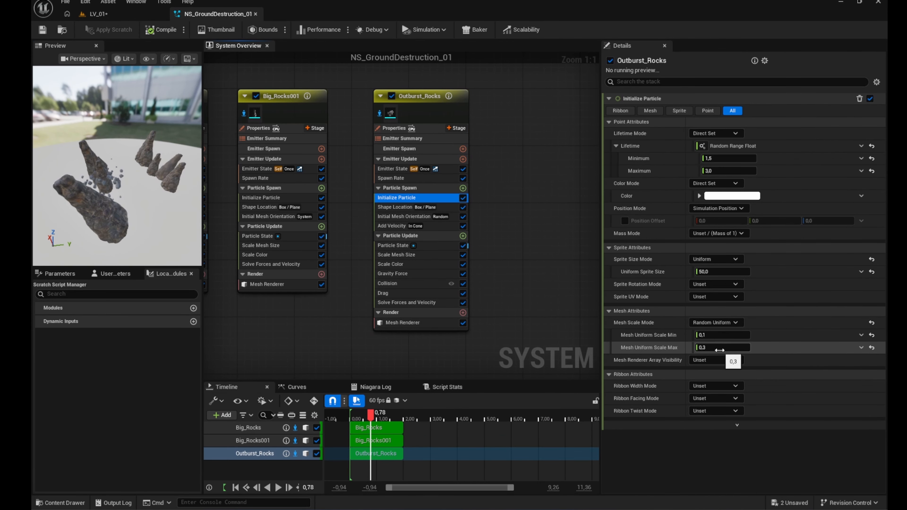
{"action": "left_click", "coordinate": [711, 335]}
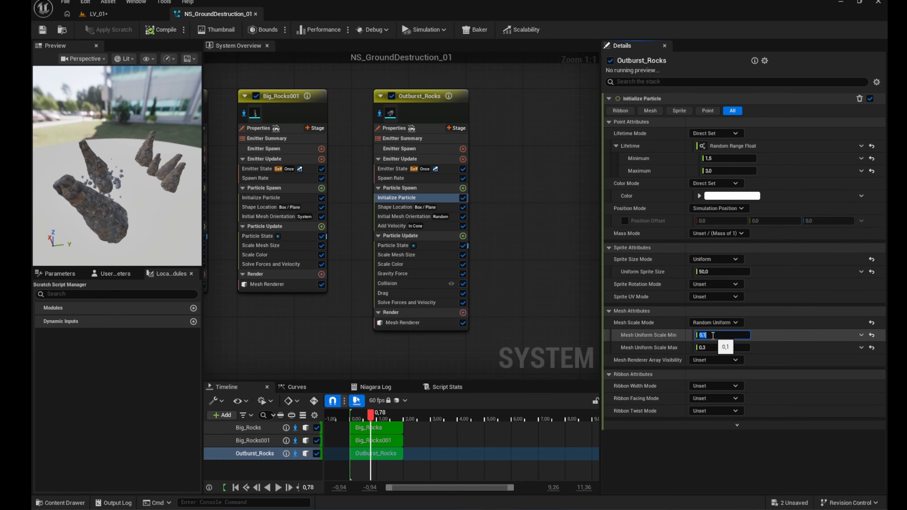
{"action": "type", "text": "0"}
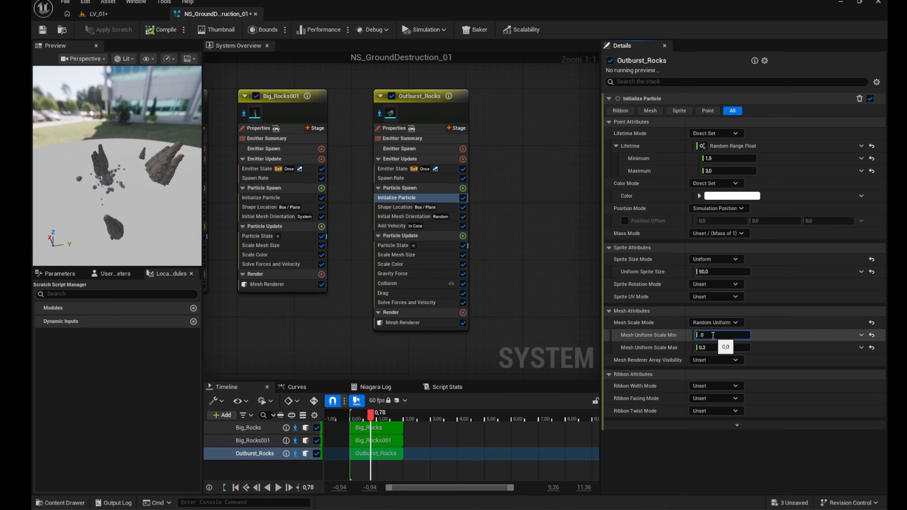
{"action": "type", "text": "5"}
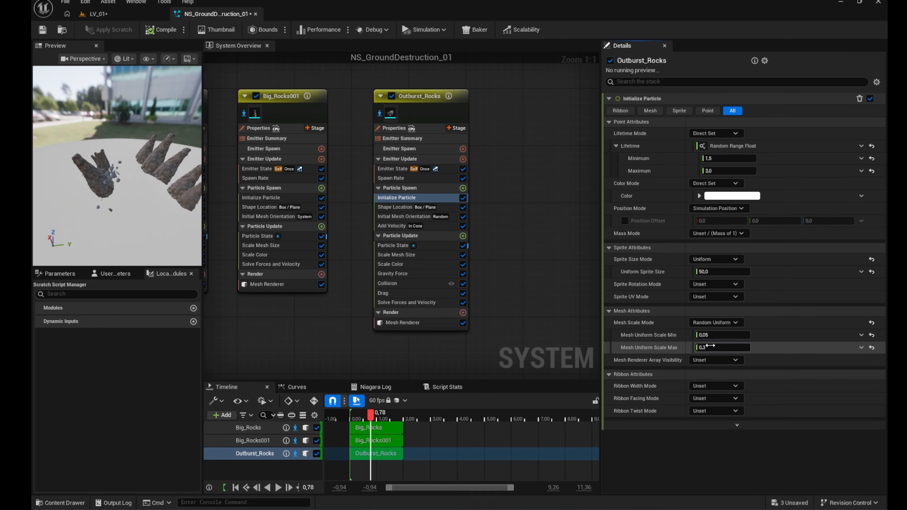
{"action": "left_click", "coordinate": [711, 346]}
{"action": "type", "text": ".1"}
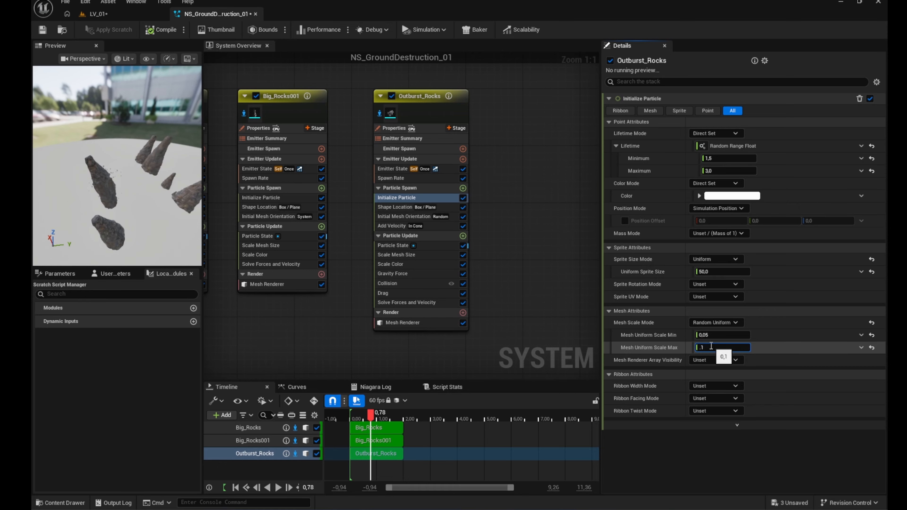
{"action": "type", "text": "5"}
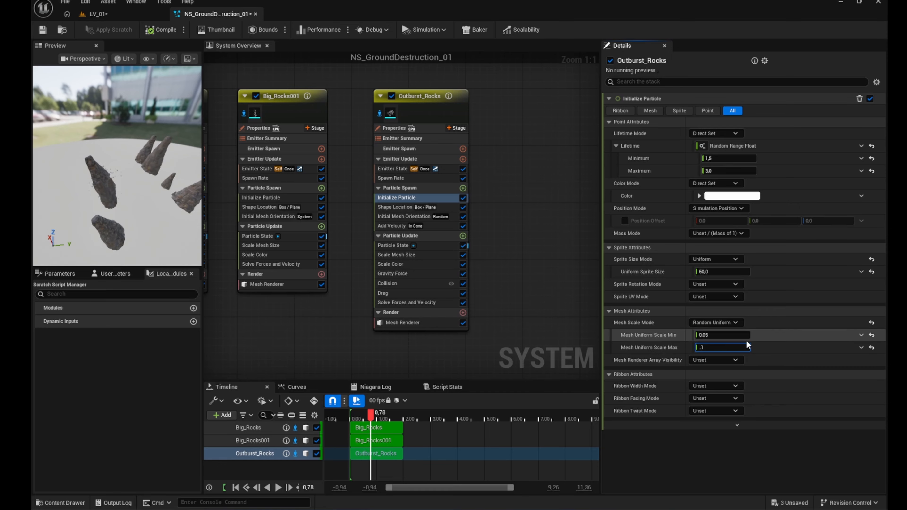
{"action": "left_click", "coordinate": [793, 348]}
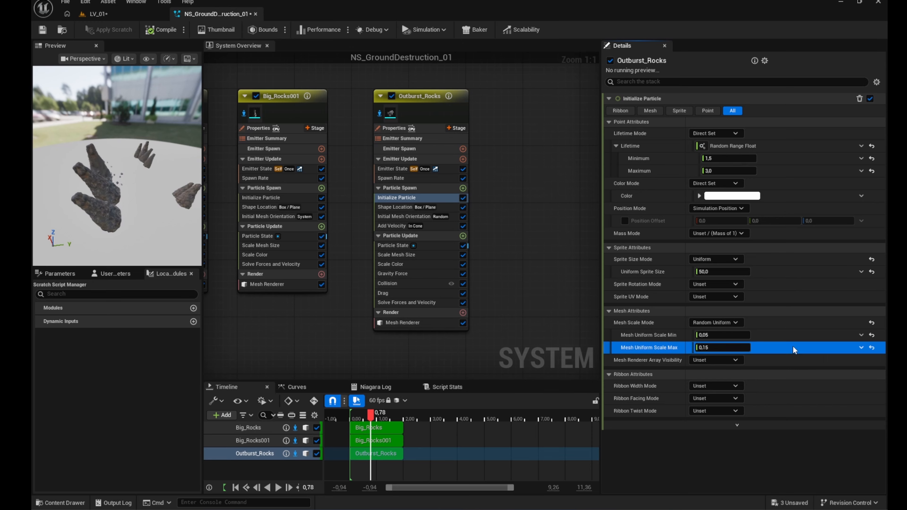
{"action": "left_click", "coordinate": [103, 14]}
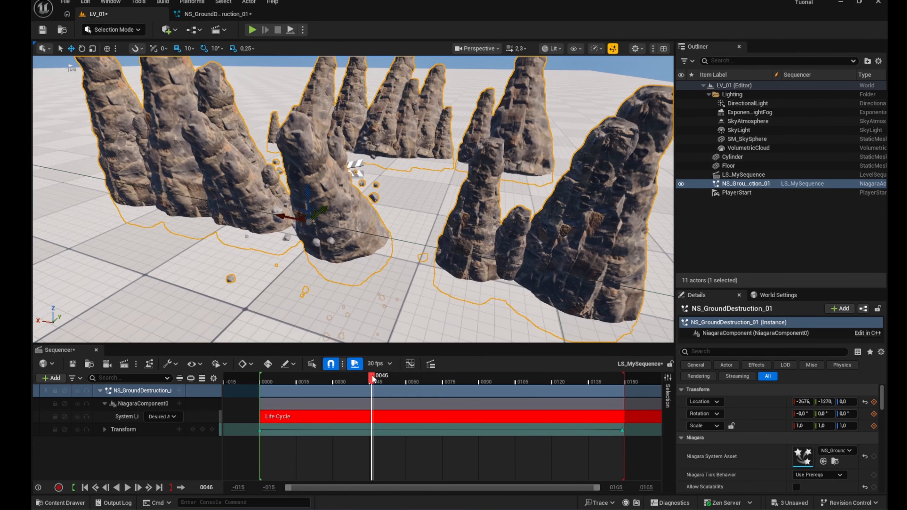
{"action": "left_click_drag", "start_coordinate": [371, 380], "coordinate": [430, 387]}
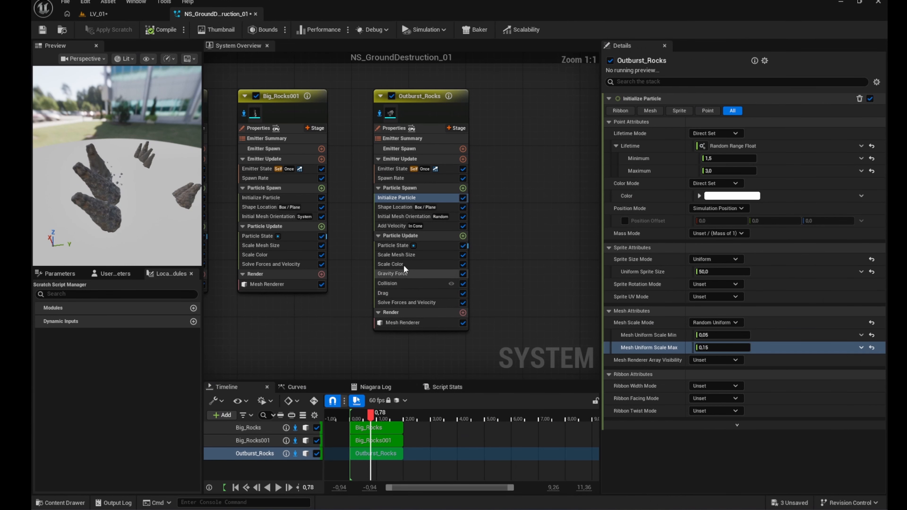
Set the Outburst_Rocks Collision particle radius scale to 0.1 and check the effect by playing the level sequence.
{"action": "left_click", "coordinate": [405, 281]}
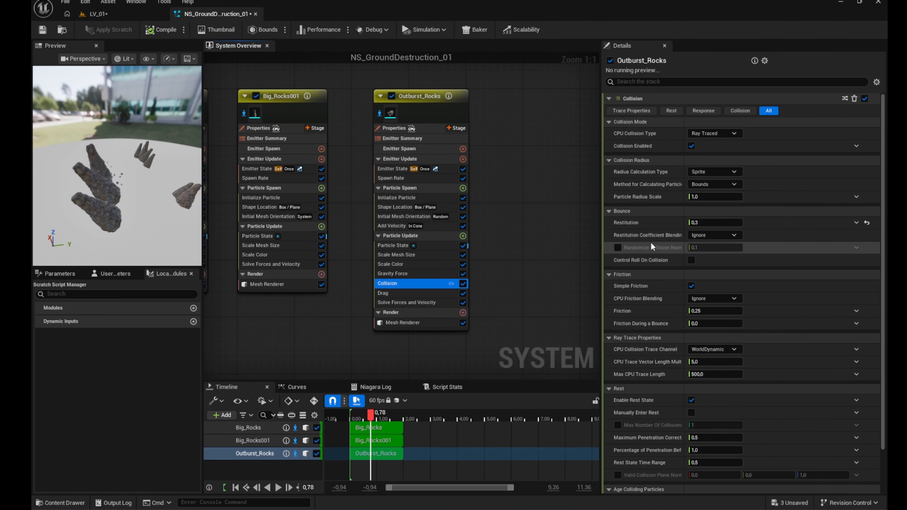
{"action": "left_click", "coordinate": [710, 197]}
{"action": "type", "text": "0,1"}
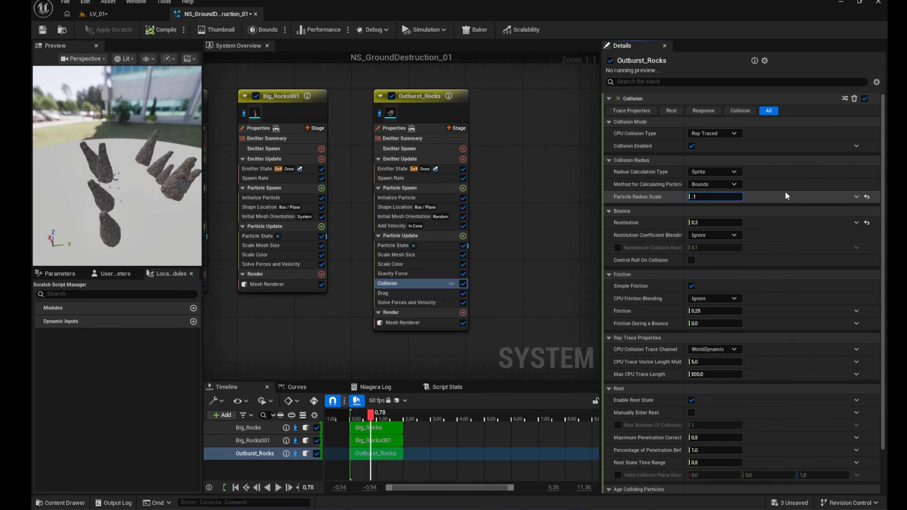
{"action": "left_click", "coordinate": [785, 190]}
{"action": "left_click", "coordinate": [132, 17]}
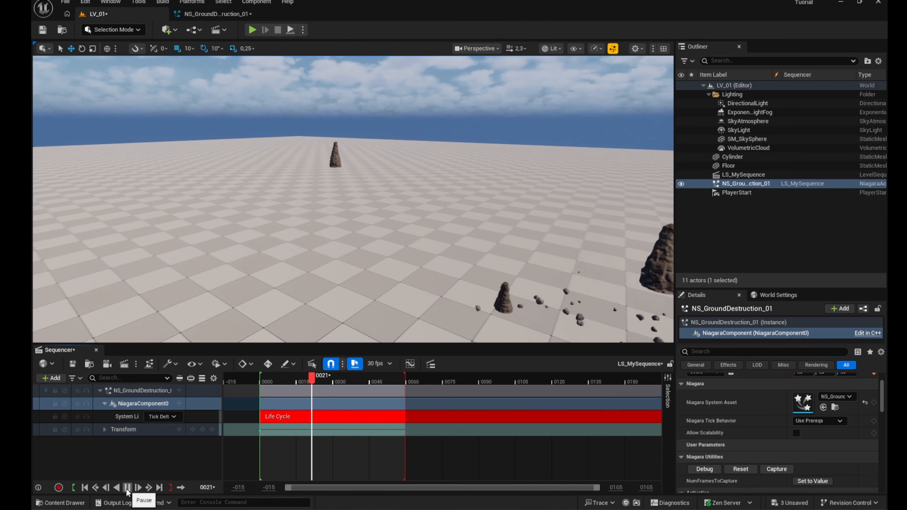
{"action": "left_click", "coordinate": [128, 488]}
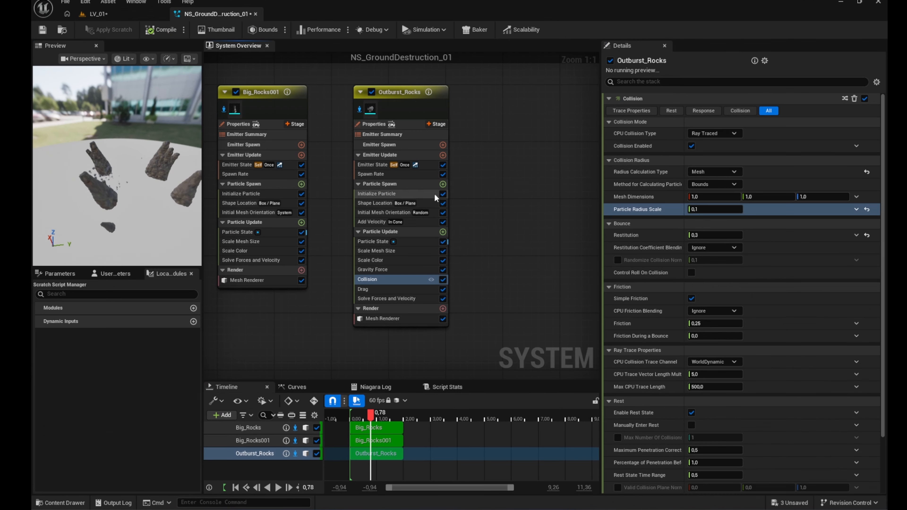
Set the Outburst_Rocks Initialize Particle mesh uniform scale to 0.08 minimum and 0.2 maximum.
{"action": "left_click", "coordinate": [404, 193]}
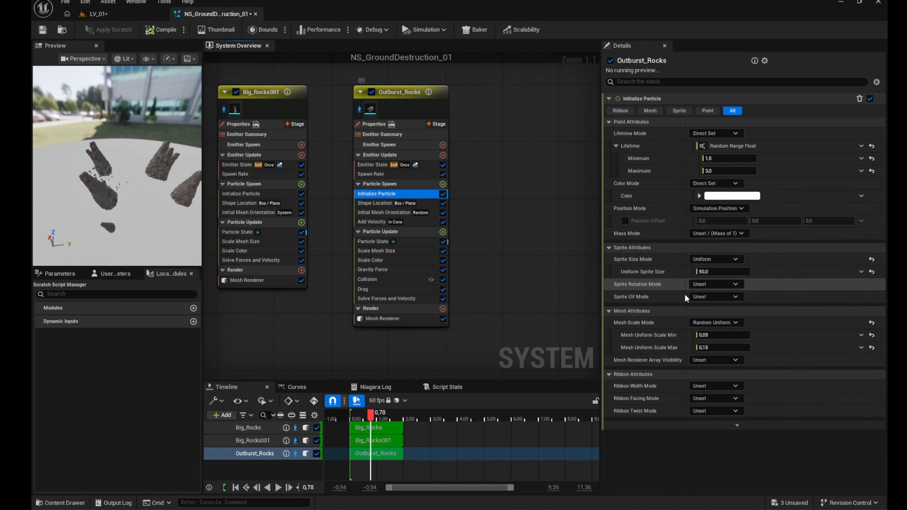
{"action": "left_click", "coordinate": [718, 347]}
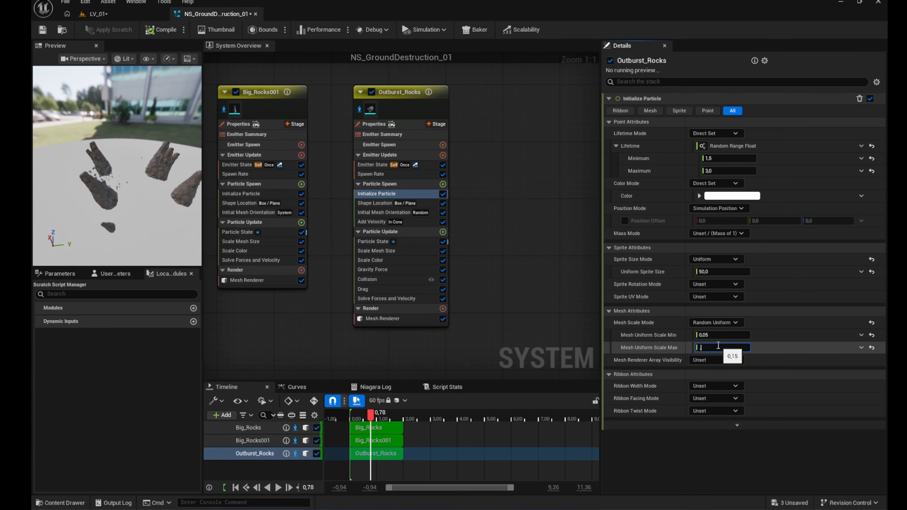
{"action": "type", "text": "0,2"}
{"action": "left_click", "coordinate": [709, 335]}
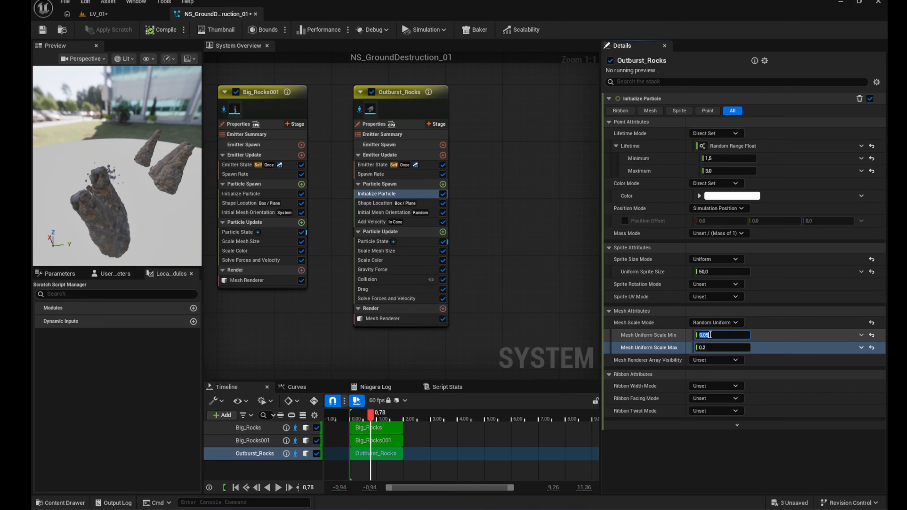
{"action": "type", "text": "0"}
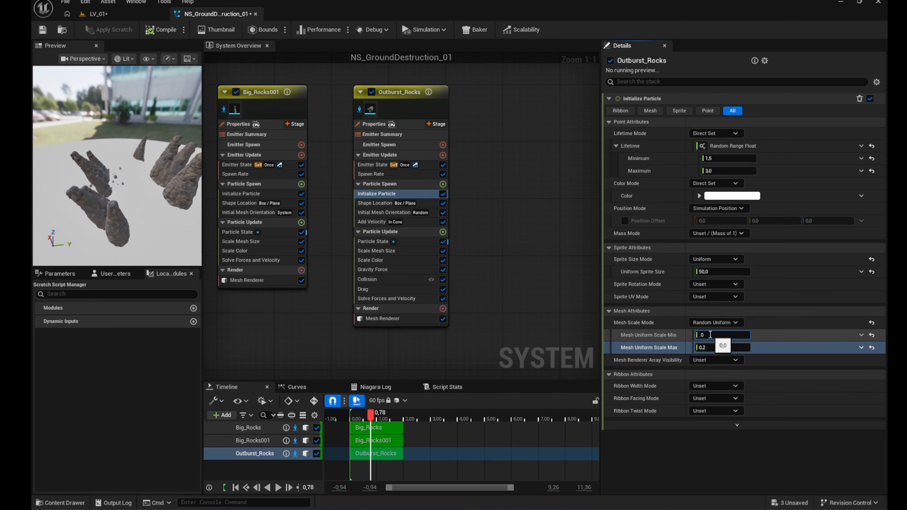
{"action": "type", "text": ",08"}
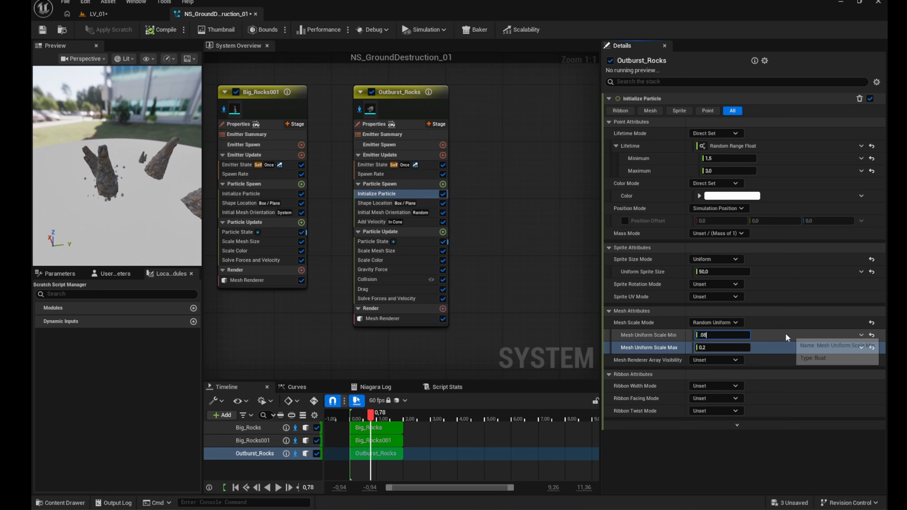
{"action": "left_click", "coordinate": [785, 333]}
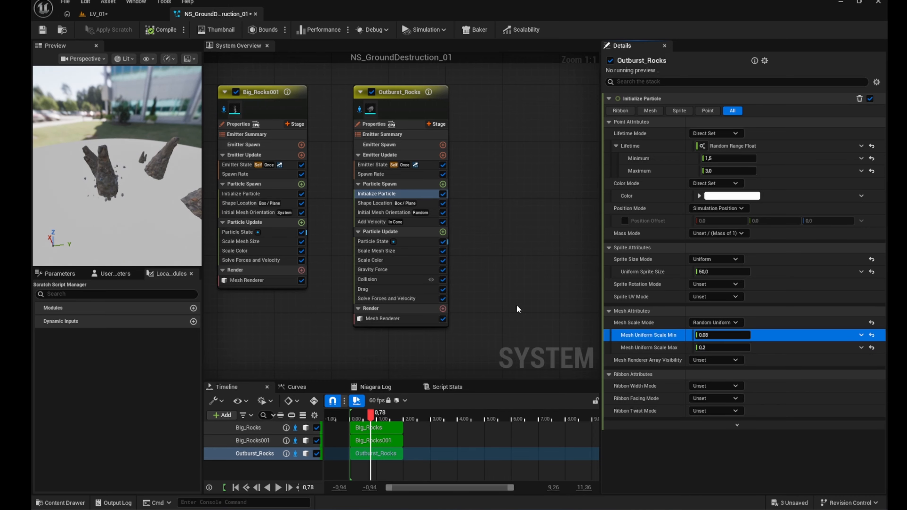
Set the Outburst_Rocks spawn rate range to a minimum of 100 and a maximum of 150.
{"action": "left_click", "coordinate": [381, 175]}
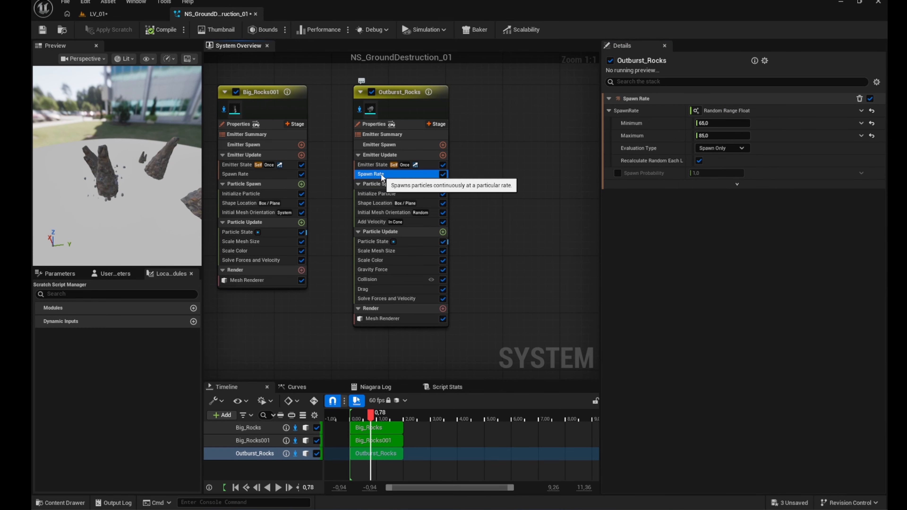
{"action": "left_click", "coordinate": [713, 122]}
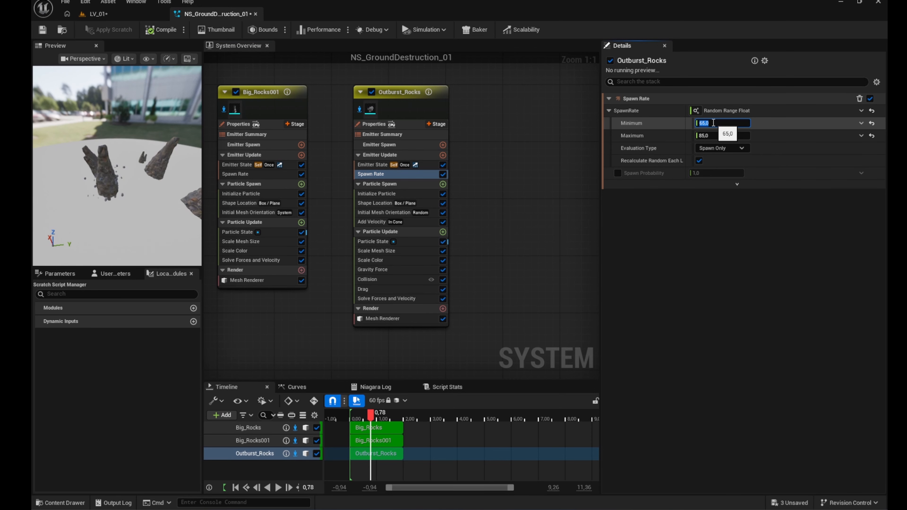
{"action": "type", "text": "100"}
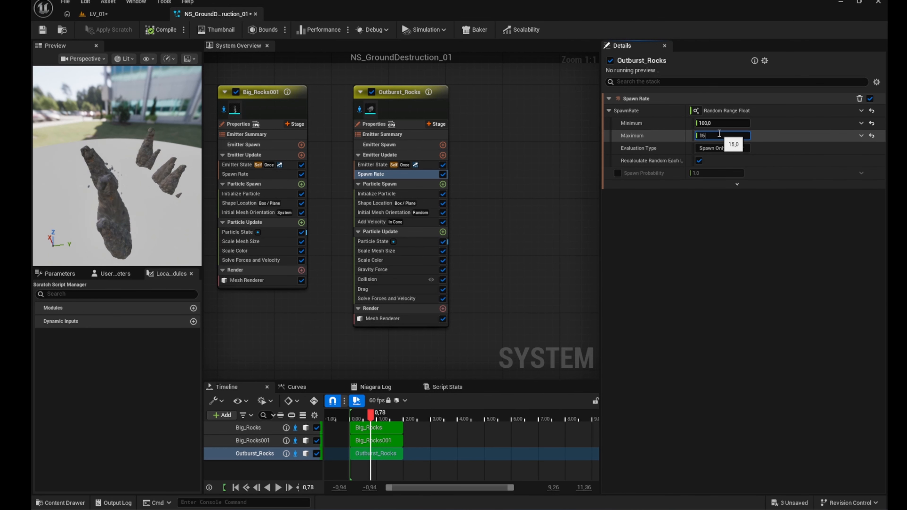
{"action": "type", "text": "150"}
{"action": "left_click", "coordinate": [770, 134]}
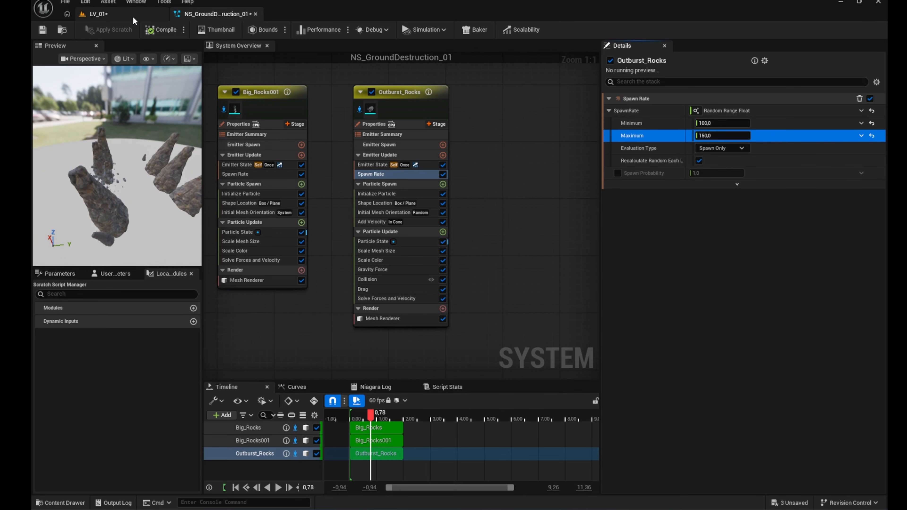
Play the level sequence from its first frame to preview the denser outburst rocks in the level.
{"action": "left_click", "coordinate": [97, 13]}
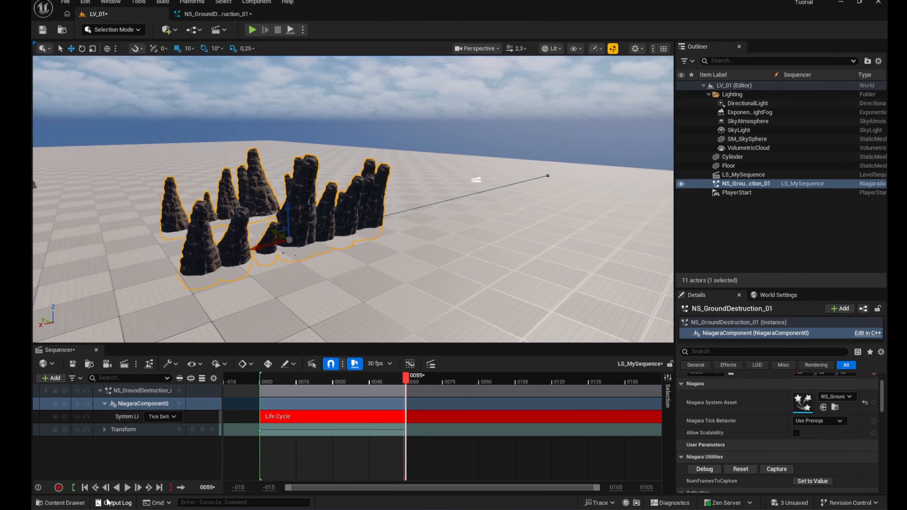
{"action": "left_click", "coordinate": [86, 488]}
{"action": "left_click", "coordinate": [128, 490]}
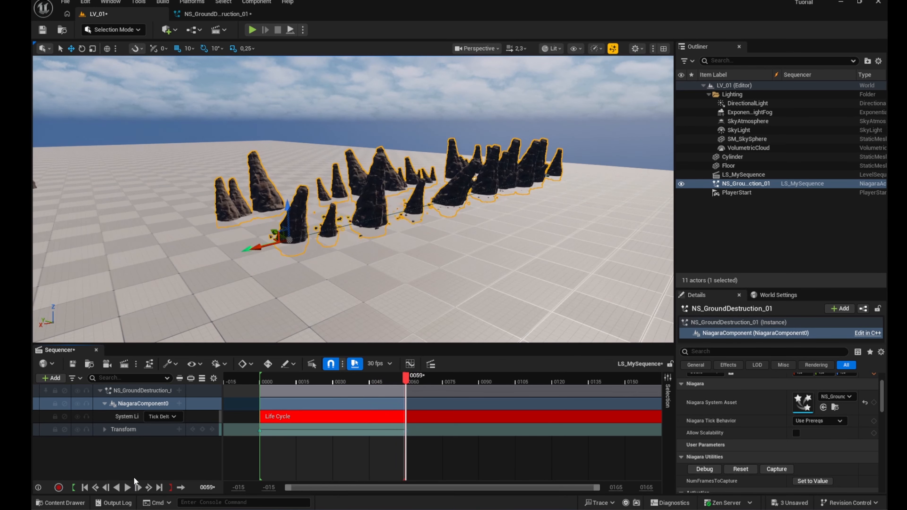
Set the Outburst_Rocks Shape Location plane size to 200 by 200 and replay the level sequence.
{"action": "left_click", "coordinate": [216, 13]}
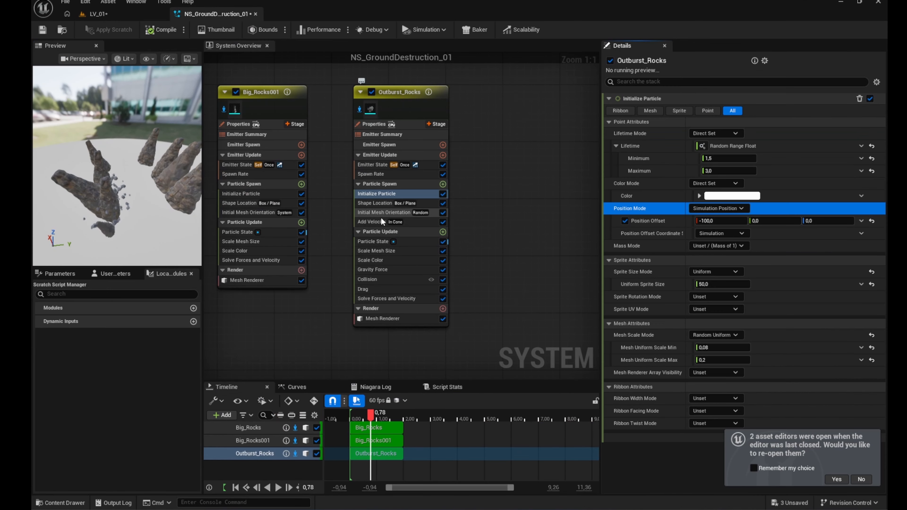
{"action": "left_click", "coordinate": [379, 203]}
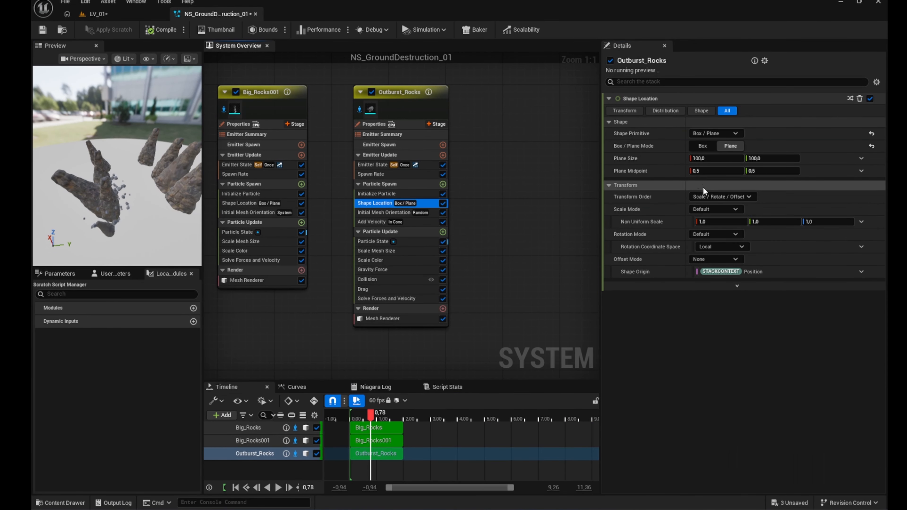
{"action": "left_click", "coordinate": [709, 160]}
{"action": "type", "text": "200"}
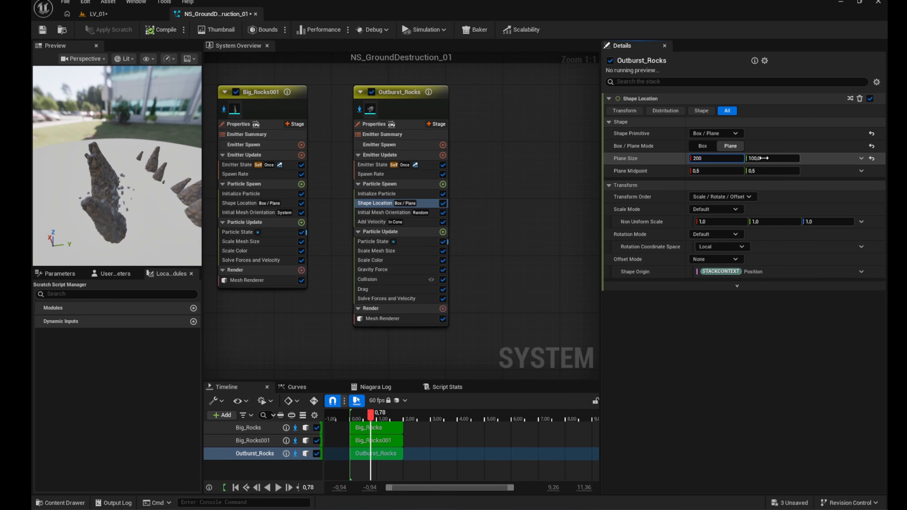
{"action": "left_click", "coordinate": [769, 158]}
{"action": "type", "text": "200"}
{"action": "left_click", "coordinate": [810, 158]}
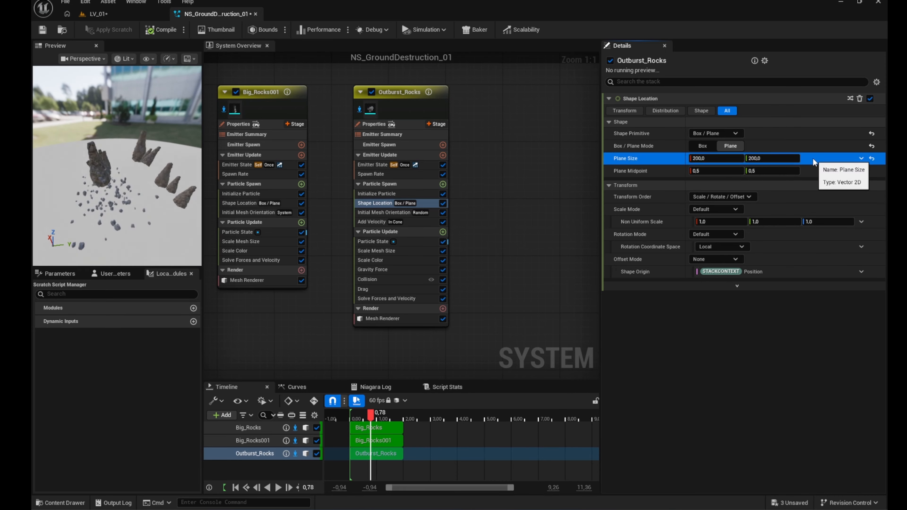
{"action": "left_click", "coordinate": [98, 13]}
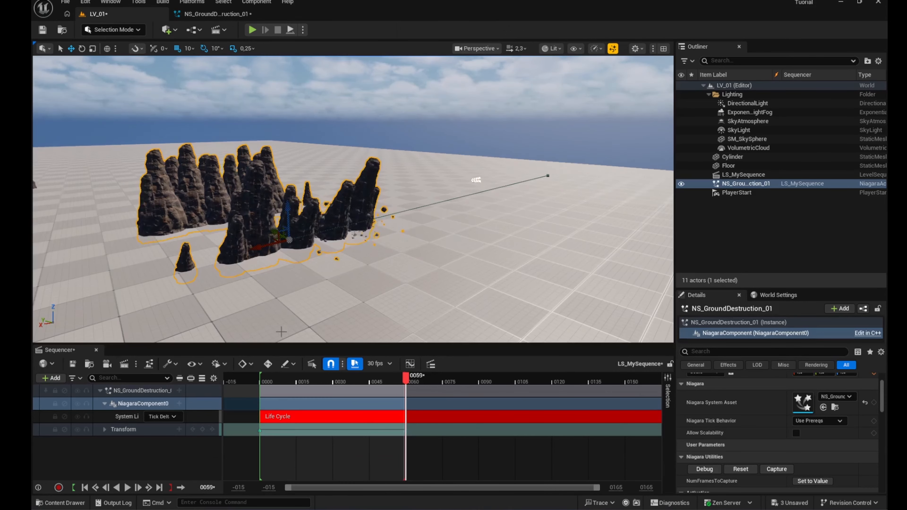
{"action": "left_click", "coordinate": [127, 487]}
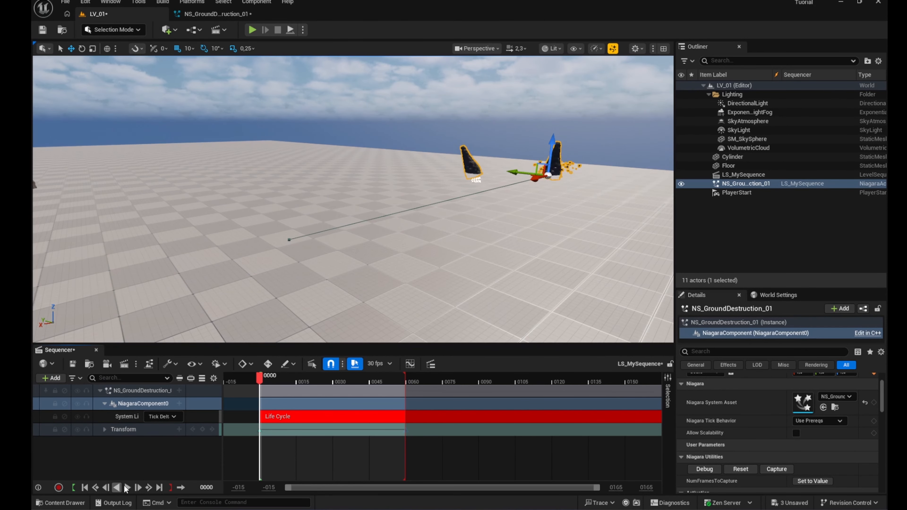
Add a second Mesh Renderer to the Outburst_Rocks emitter in NS_GroundDestruction_01.
{"action": "left_click", "coordinate": [218, 15]}
{"action": "left_click", "coordinate": [442, 308]}
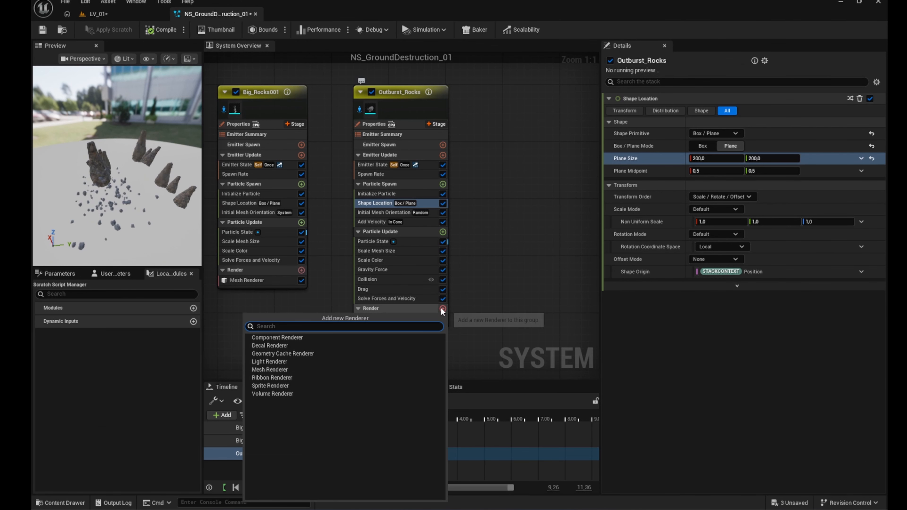
{"action": "left_click", "coordinate": [301, 376]}
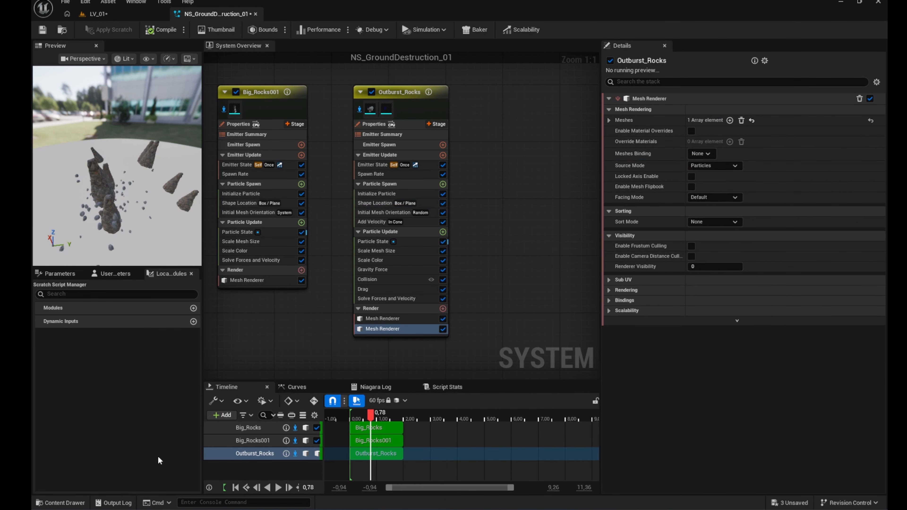
Assign the skjsL_tier_2 static mesh to the second Mesh Renderer of the Outburst_Rocks emitter.
{"action": "left_click", "coordinate": [61, 502]}
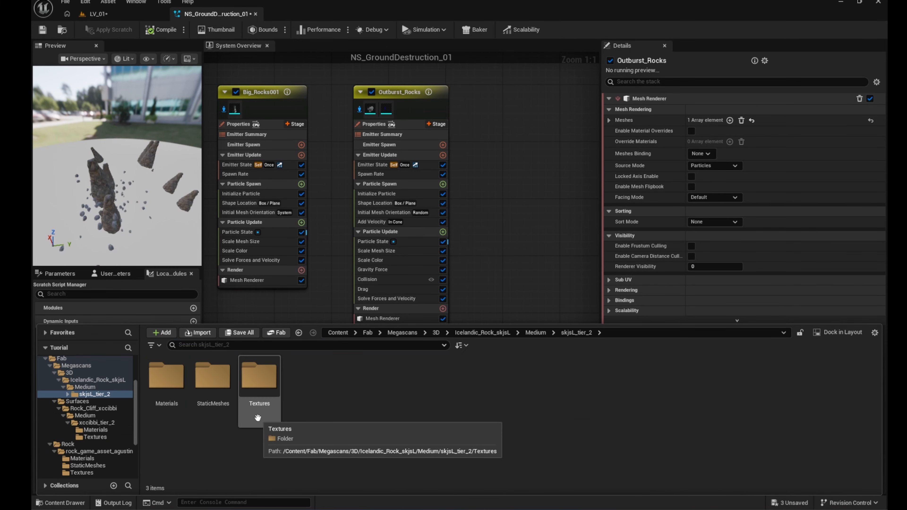
{"action": "double_click", "coordinate": [217, 386]}
{"action": "left_click", "coordinate": [178, 383]}
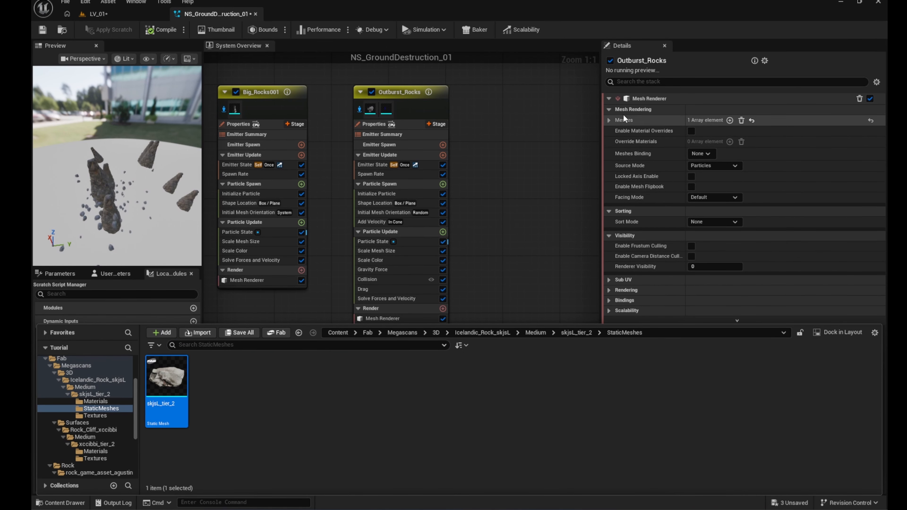
{"action": "left_click", "coordinate": [612, 120]}
{"action": "left_click", "coordinate": [609, 120]}
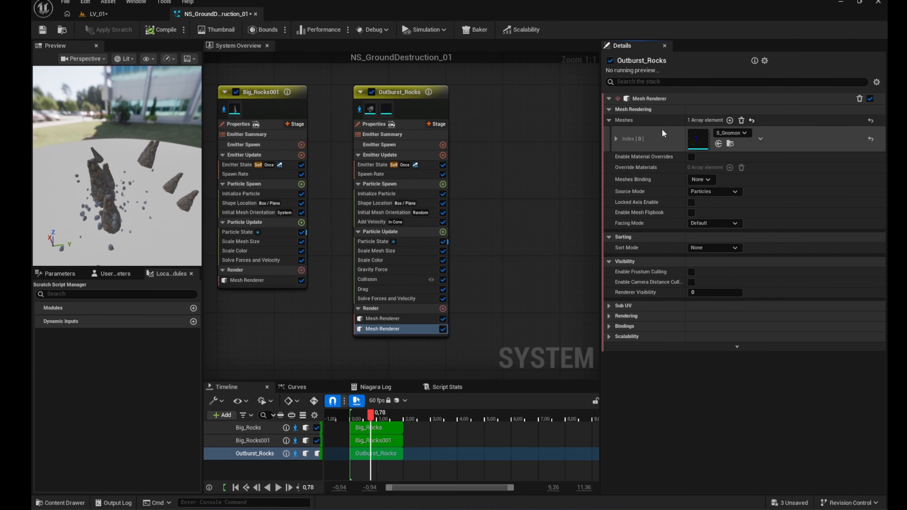
{"action": "left_click", "coordinate": [718, 144]}
Play the level sequence from its first frame to preview the outburst rocks with the second mesh.
{"action": "left_click", "coordinate": [129, 14]}
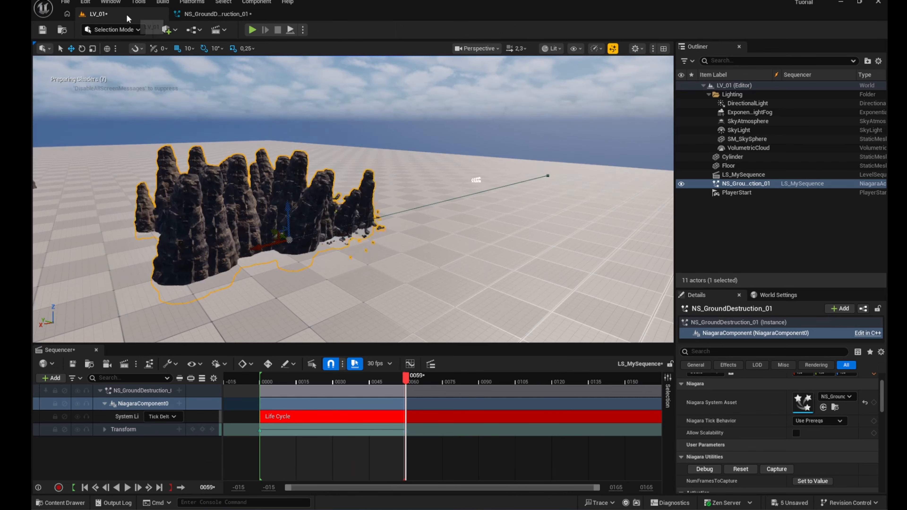
{"action": "left_click", "coordinate": [85, 487]}
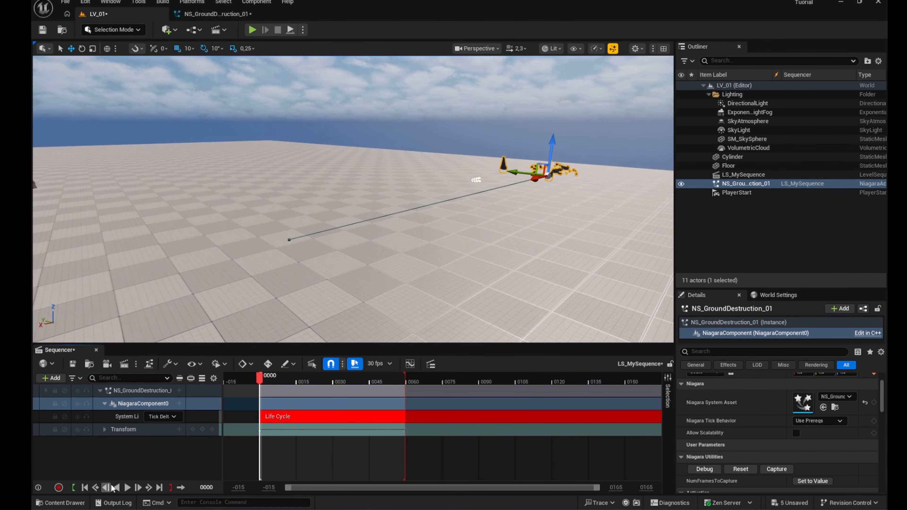
{"action": "left_click", "coordinate": [127, 487]}
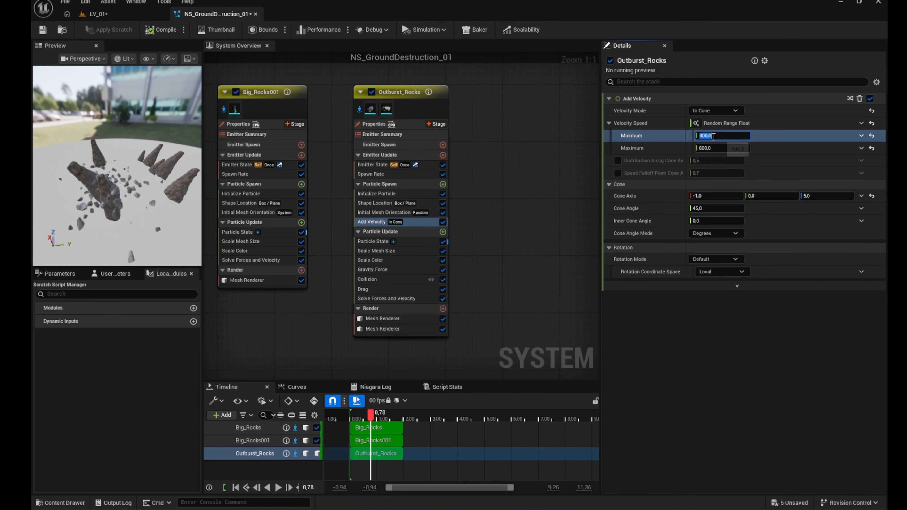
Set the minimum velocity speed in the Outburst_Rocks Add Velocity module to 300 and preview the effect in LV_01.
{"action": "type", "text": "300"}
{"action": "left_click", "coordinate": [774, 138]}
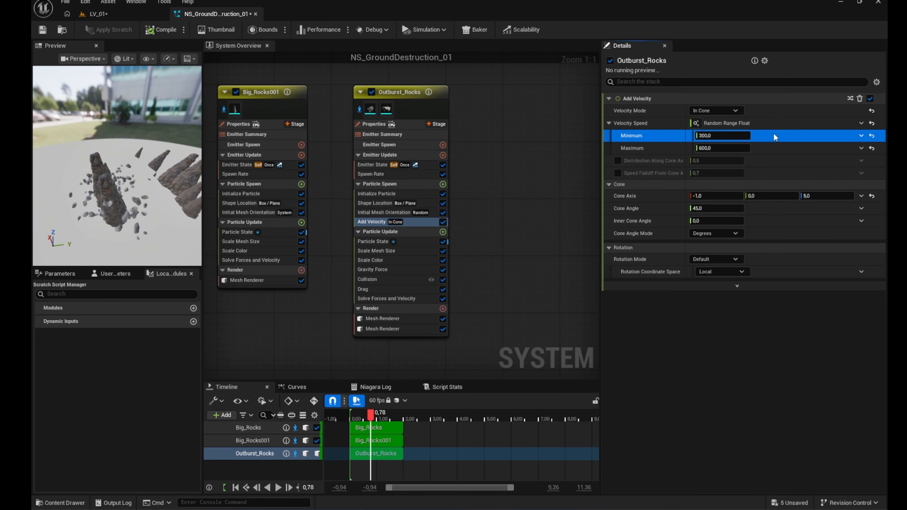
{"action": "left_click", "coordinate": [126, 13]}
{"action": "left_click", "coordinate": [137, 488]}
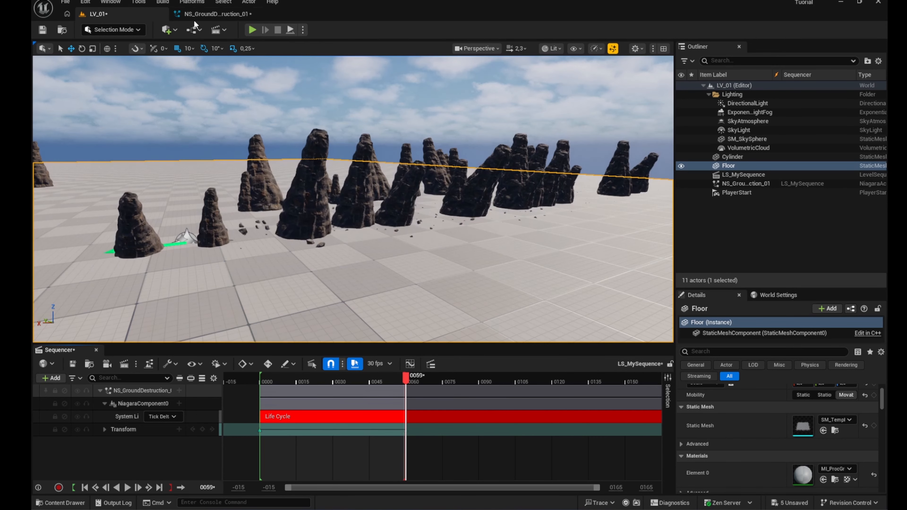
Save all unsaved assets, including LS_MySequence, LV_01 and NS_GroundDestruction_01.
{"action": "left_click", "coordinate": [208, 13]}
{"action": "left_click", "coordinate": [781, 504]}
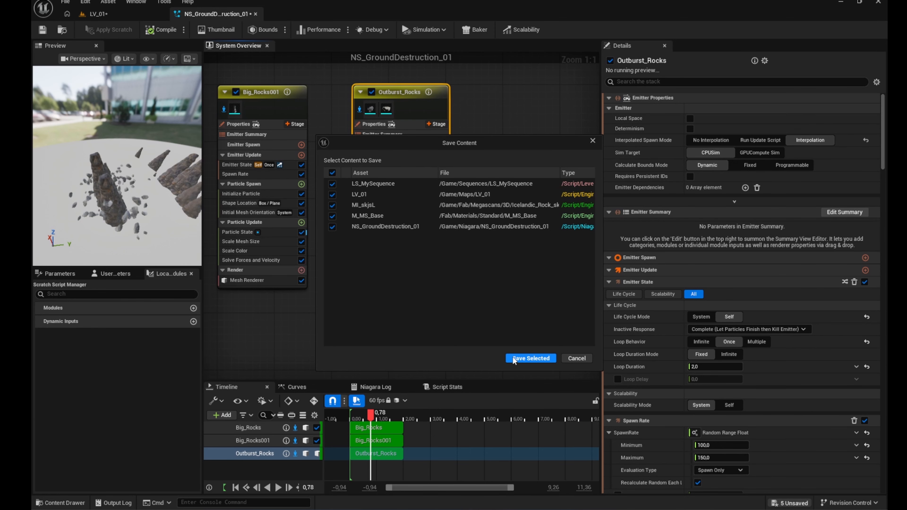
{"action": "left_click", "coordinate": [522, 358]}
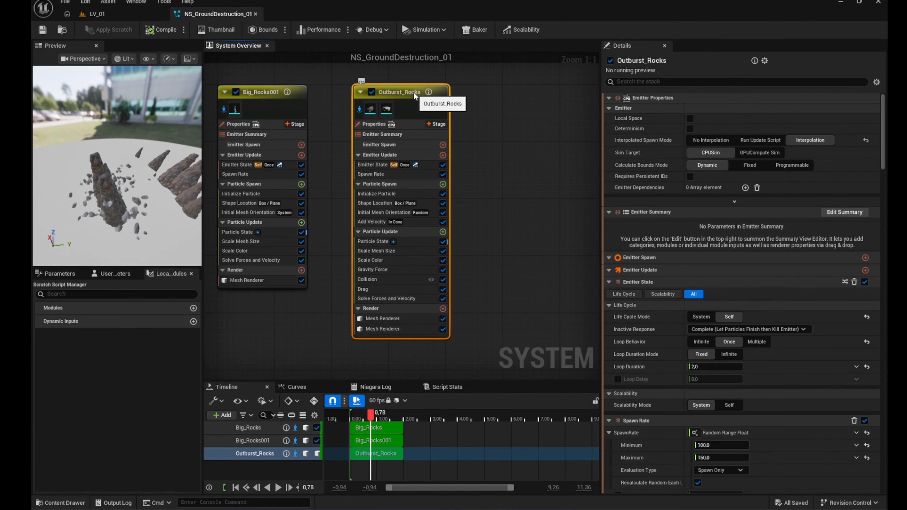
Duplicate the Outburst_Rocks emitter, place the copy beside the original and set its Initialize Particle position offset Y to 300.
{"action": "key", "text": "ctrl+d"}
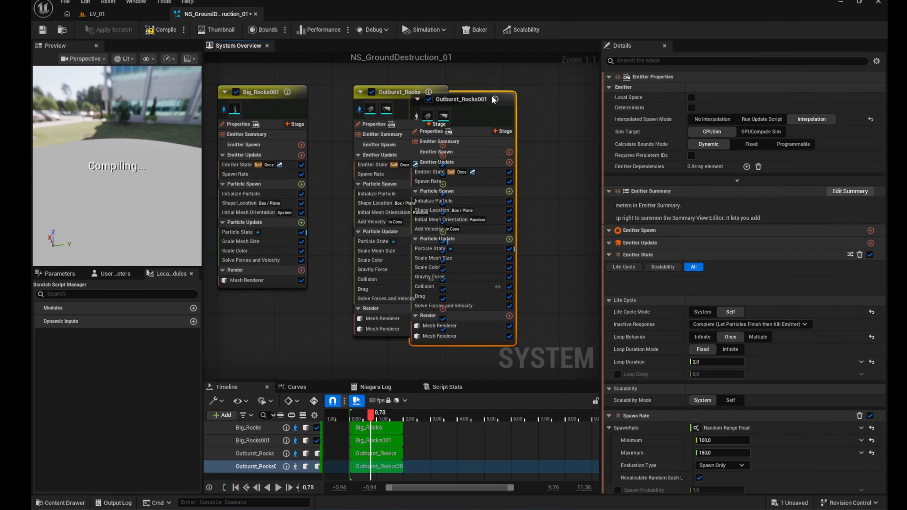
{"action": "left_click_drag", "start_coordinate": [479, 98], "coordinate": [539, 91]}
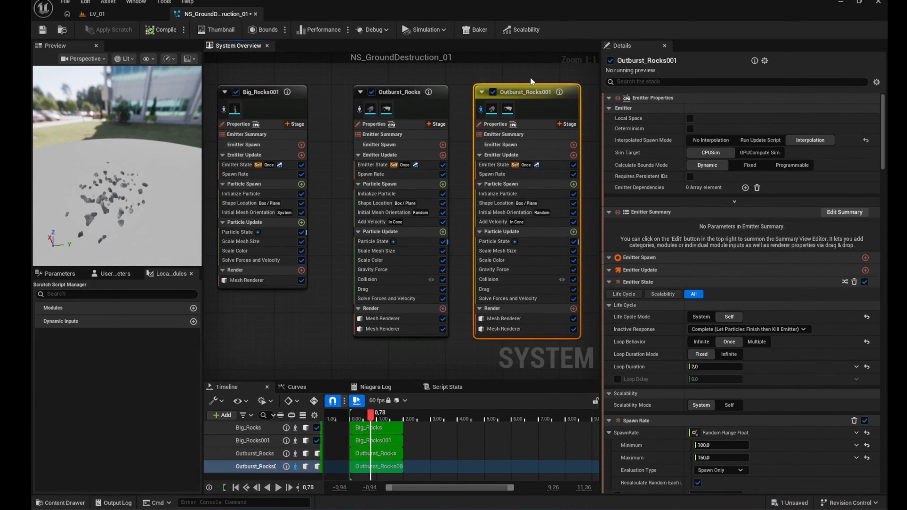
{"action": "left_click", "coordinate": [564, 193]}
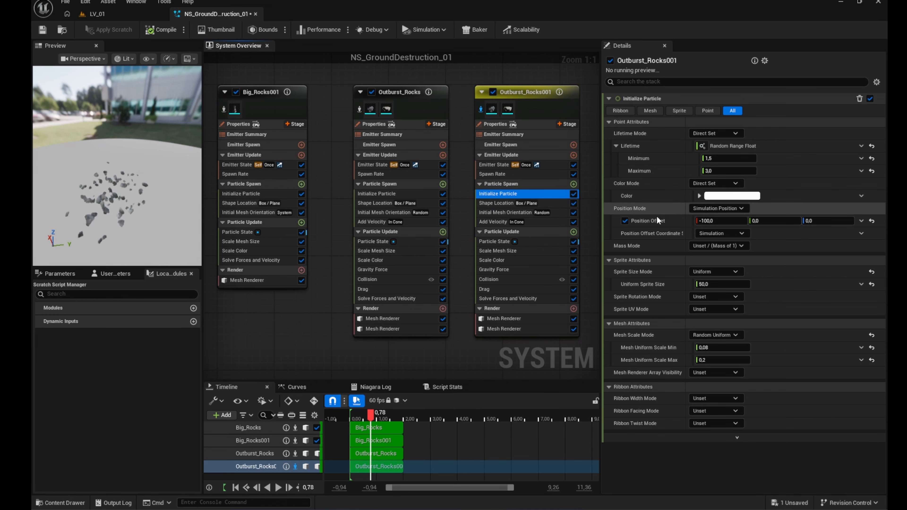
{"action": "left_click", "coordinate": [772, 221]}
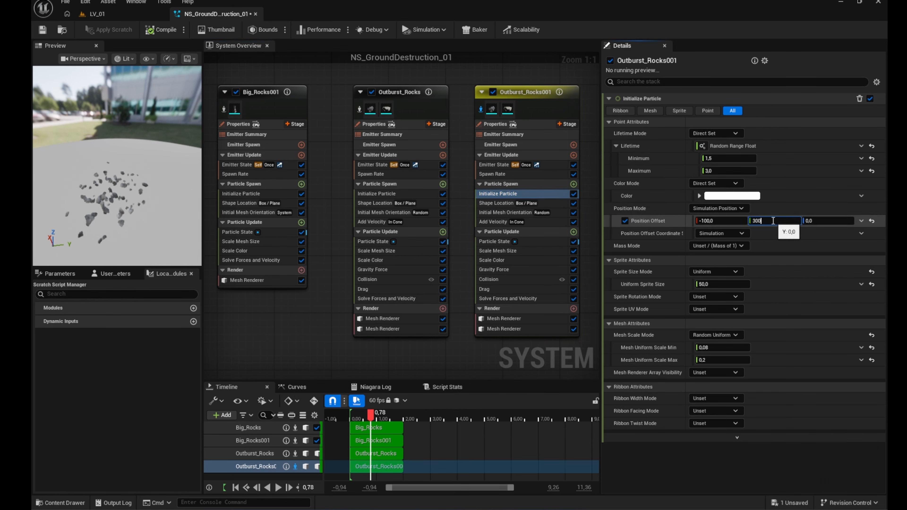
{"action": "left_click", "coordinate": [778, 210]}
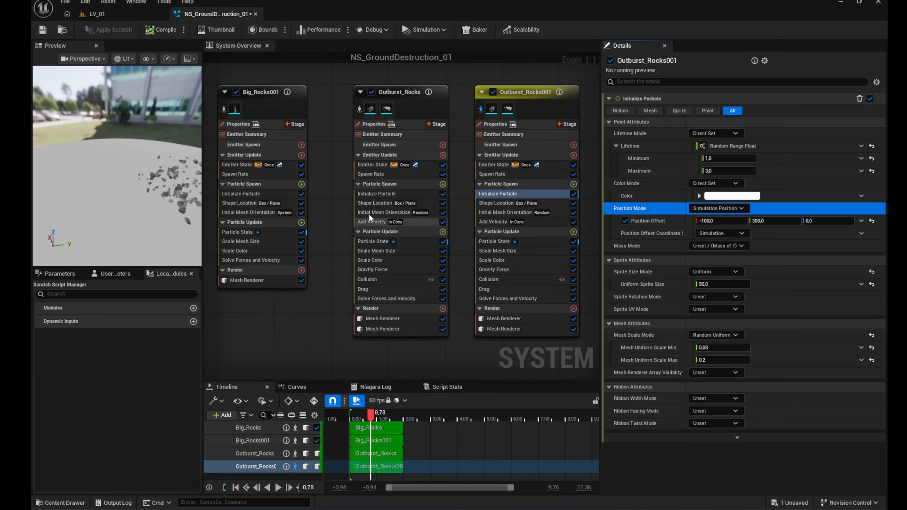
Examine the playing ground destruction effect in LV_01 with the duplicated outburst rocks, then return to NS_GroundDestruction_01.
{"action": "left_click", "coordinate": [97, 14]}
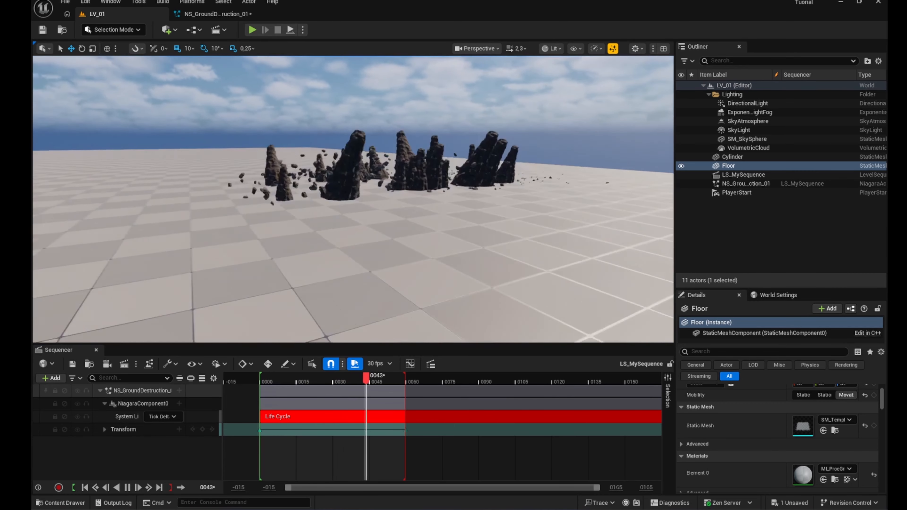
{"action": "mouse_move", "coordinate": [353, 199]}
{"action": "right_mouse_down"}
{"action": "mouse_move", "coordinate": [396, 240]}
{"action": "mouse_move", "coordinate": [354, 216]}
{"action": "right_mouse_up"}
{"action": "left_click", "coordinate": [215, 13]}
Set the original Outburst_Rocks emitter's spawn rate range to a minimum of 150 and a maximum of 200.
{"action": "left_click", "coordinate": [407, 178]}
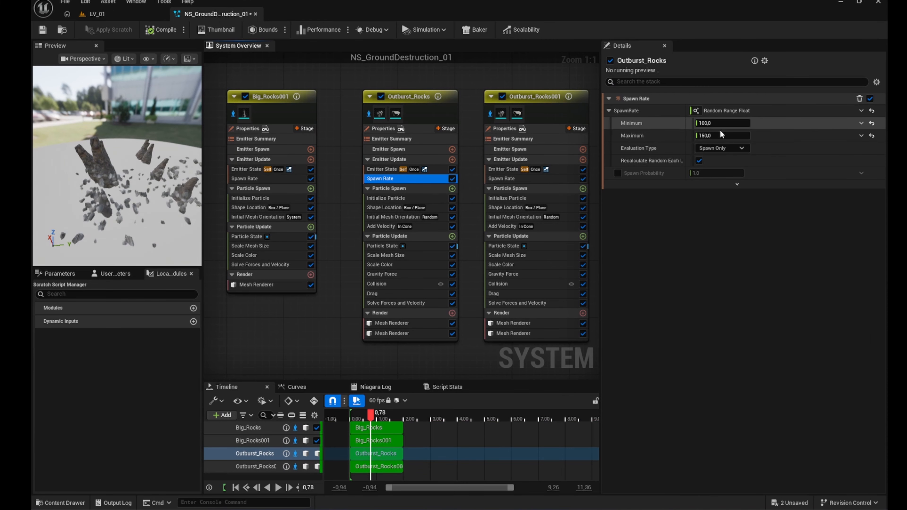
{"action": "left_click", "coordinate": [712, 123]}
{"action": "type", "text": "15"}
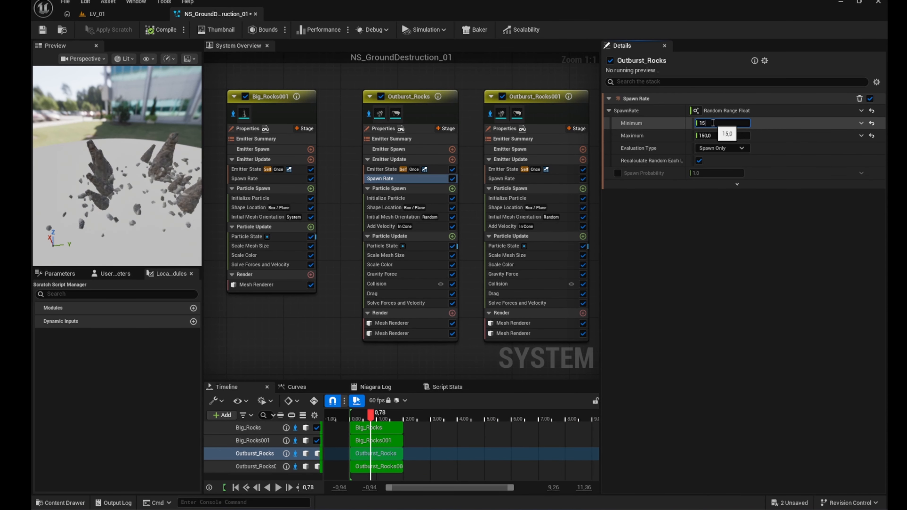
{"action": "type", "text": "0"}
{"action": "left_click", "coordinate": [717, 136]}
{"action": "type", "text": "2"}
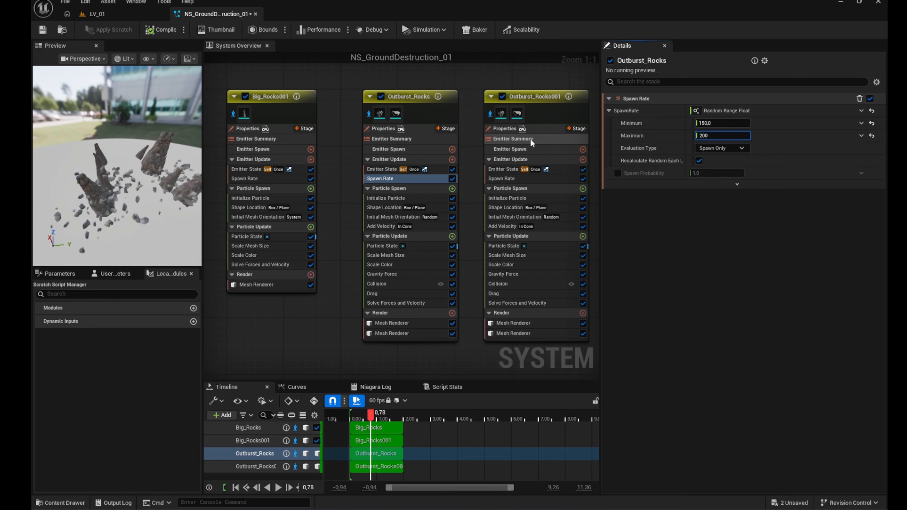
Set the Outburst_Rocks001 emitter's spawn rate range to a minimum of 150 and a maximum of 200.
{"action": "left_click", "coordinate": [512, 179]}
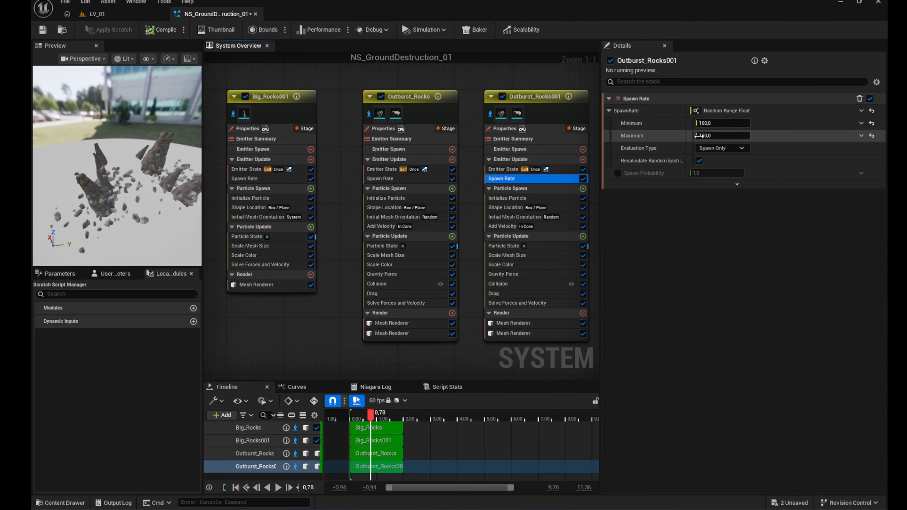
{"action": "left_click", "coordinate": [717, 123]}
{"action": "type", "text": "150"}
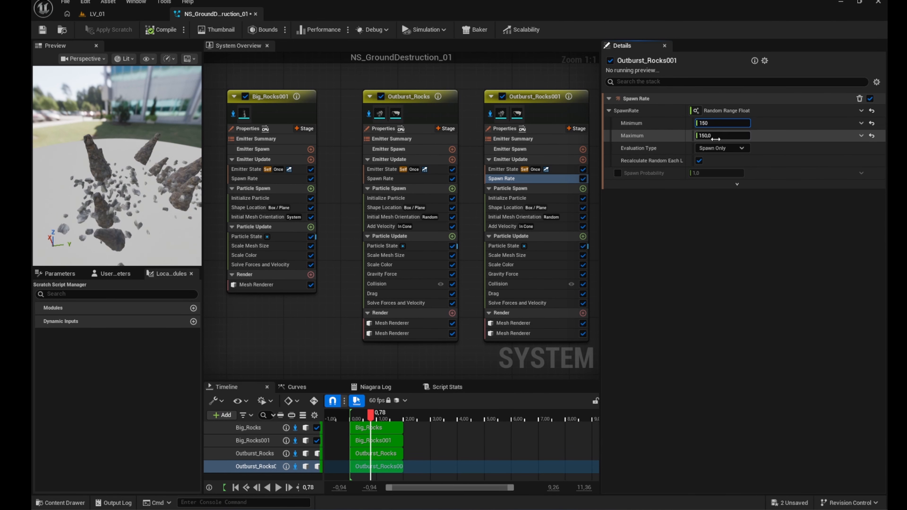
{"action": "left_click", "coordinate": [733, 136]}
{"action": "type", "text": "200"}
{"action": "left_click", "coordinate": [783, 140]}
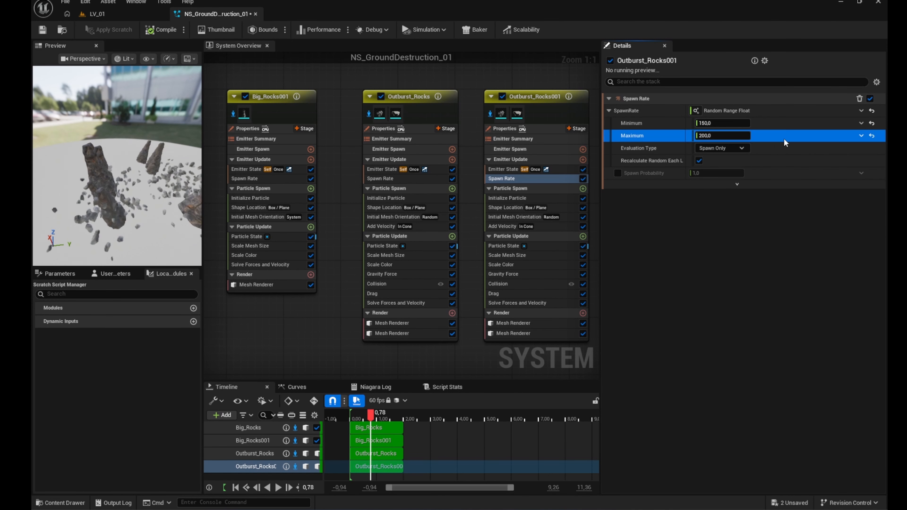
Set the Initialize Particle lifetime of both the Big_Rocks and Big_Rocks001 emitters to 6.
{"action": "right_click_drag", "start_coordinate": [325, 235], "coordinate": [502, 238]}
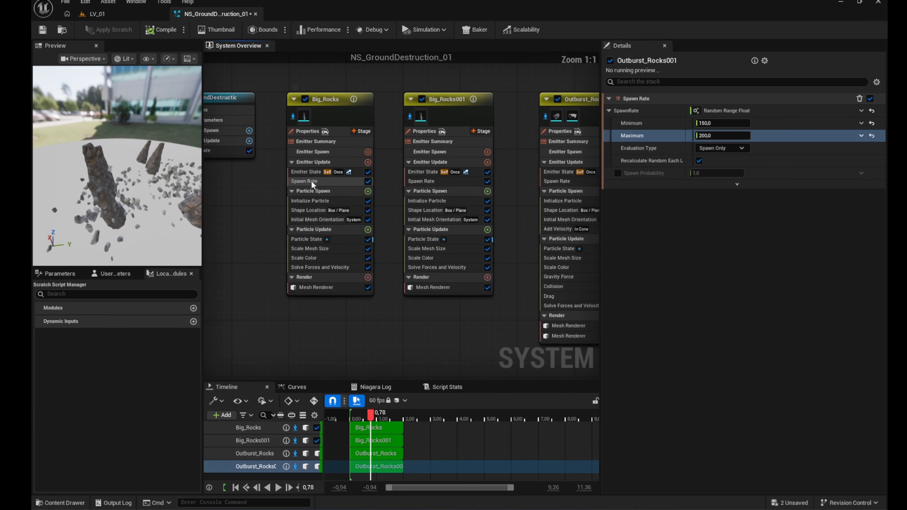
{"action": "left_click", "coordinate": [326, 199]}
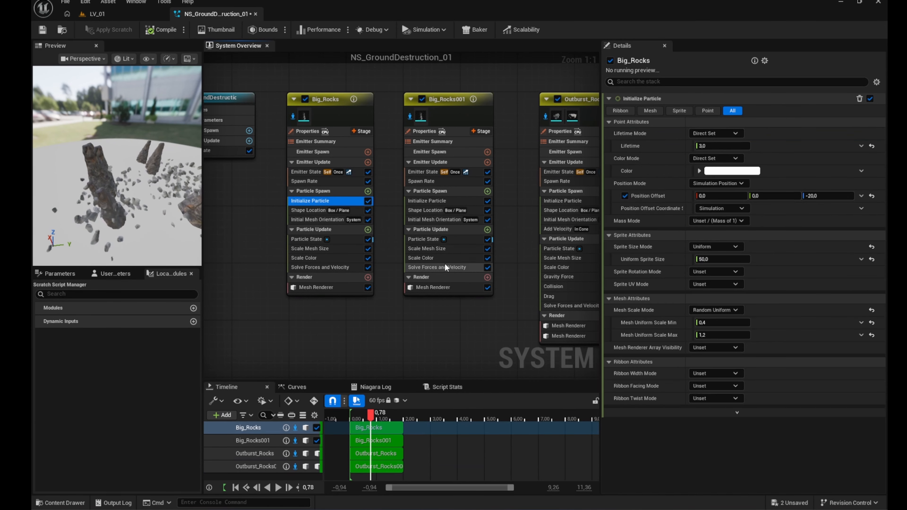
{"action": "left_click", "coordinate": [711, 145]}
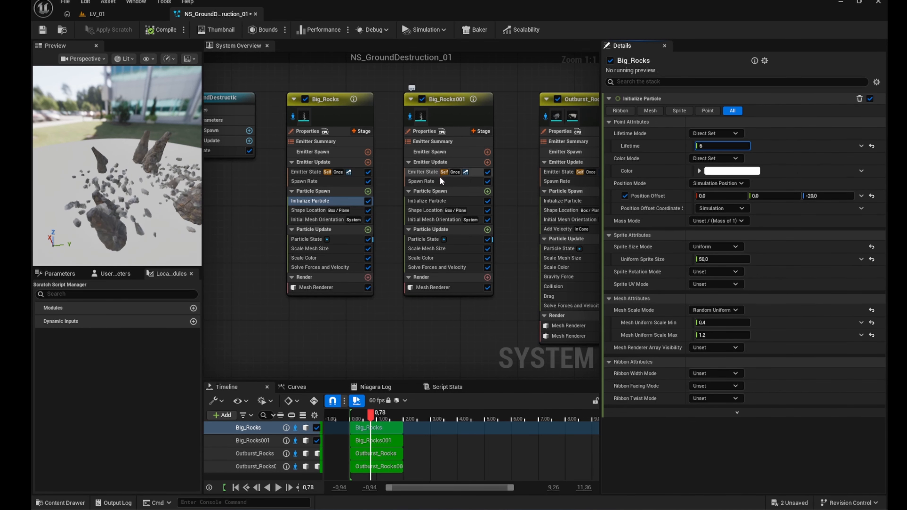
{"action": "left_click", "coordinate": [438, 200]}
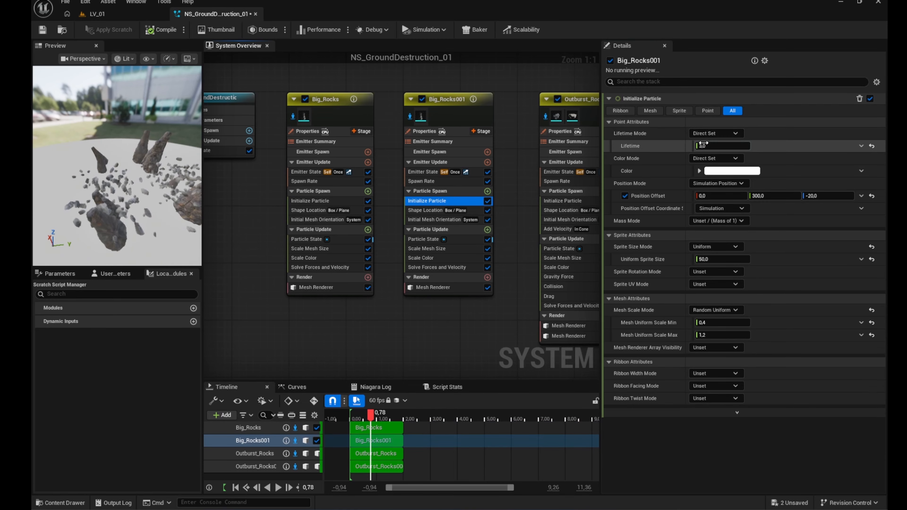
{"action": "left_click", "coordinate": [702, 145]}
{"action": "type", "text": "6"}
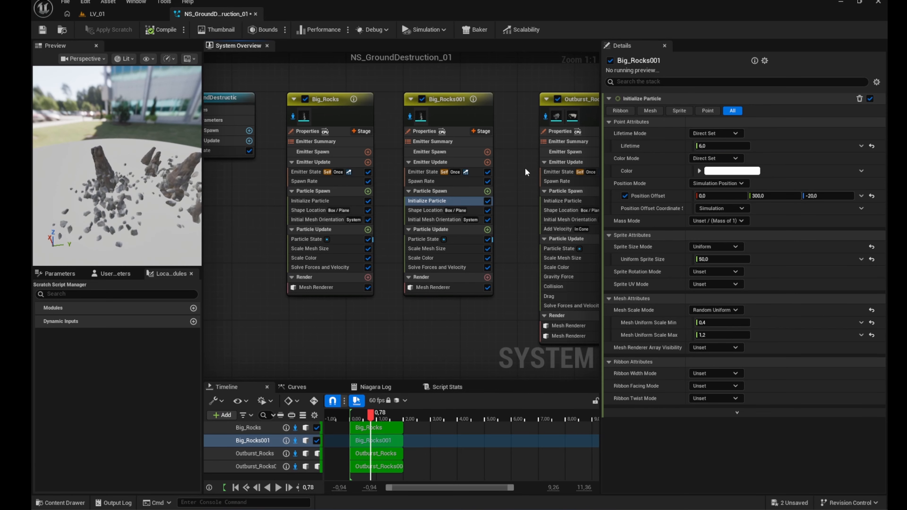
Set the minimum Initialize Particle lifetime of the original Outburst_Rocks emitter to 3.
{"action": "right_click_drag", "start_coordinate": [524, 167], "coordinate": [416, 157]}
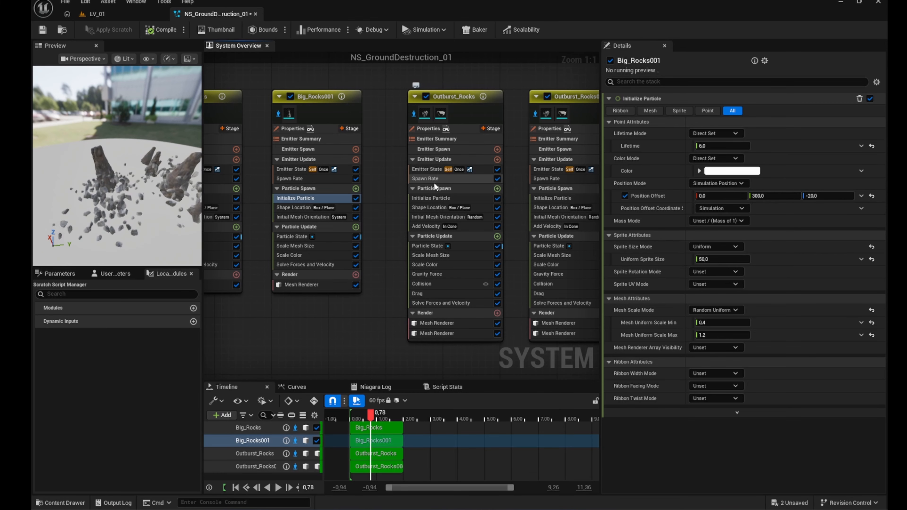
{"action": "left_click", "coordinate": [435, 197]}
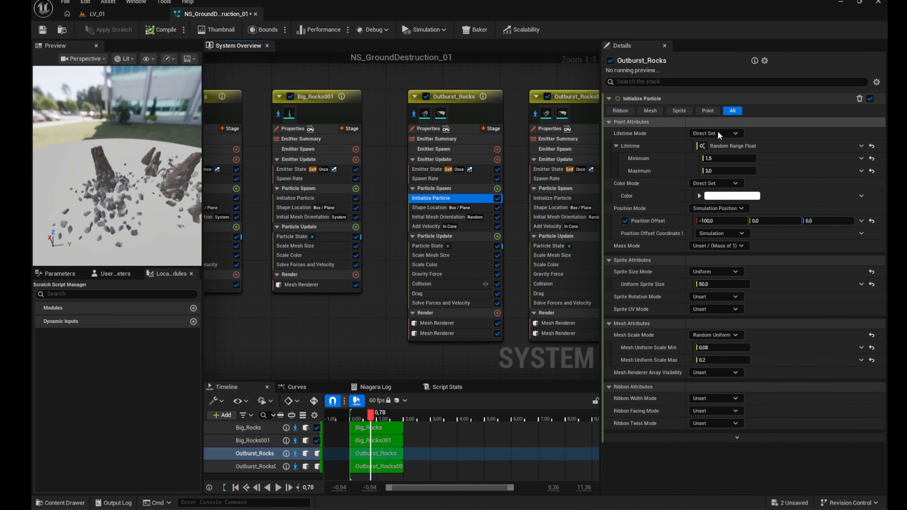
{"action": "left_click", "coordinate": [717, 159]}
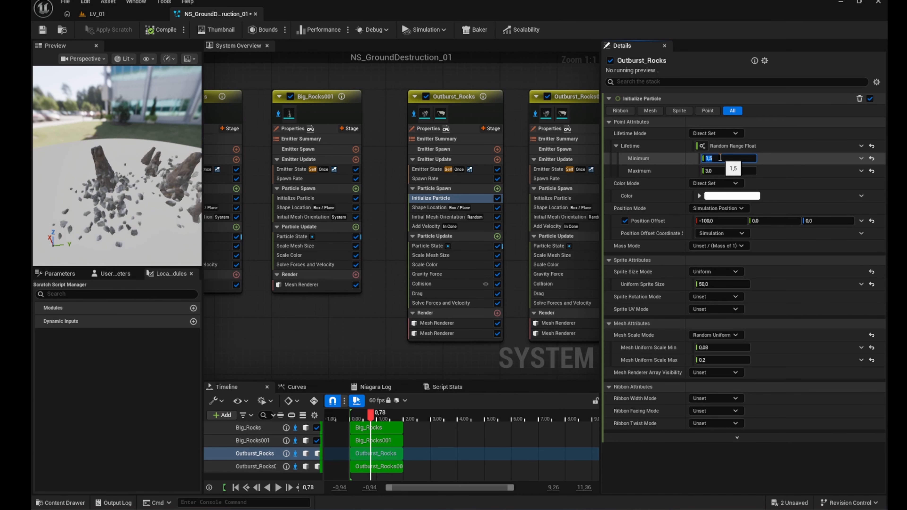
{"action": "key", "text": "Return"}
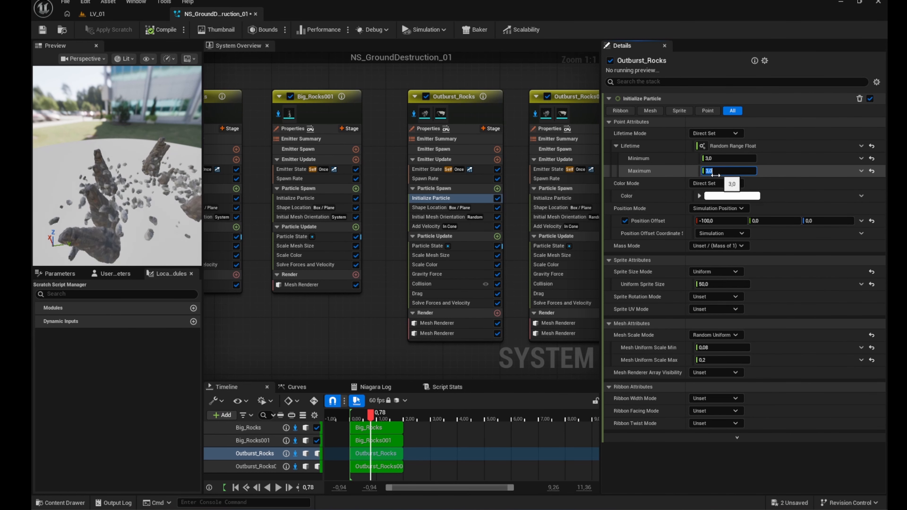
Set the Outburst_Rocks001 Initialize Particle lifetime range to a minimum of 3 and a maximum of 4.
{"action": "left_click", "coordinate": [564, 179]}
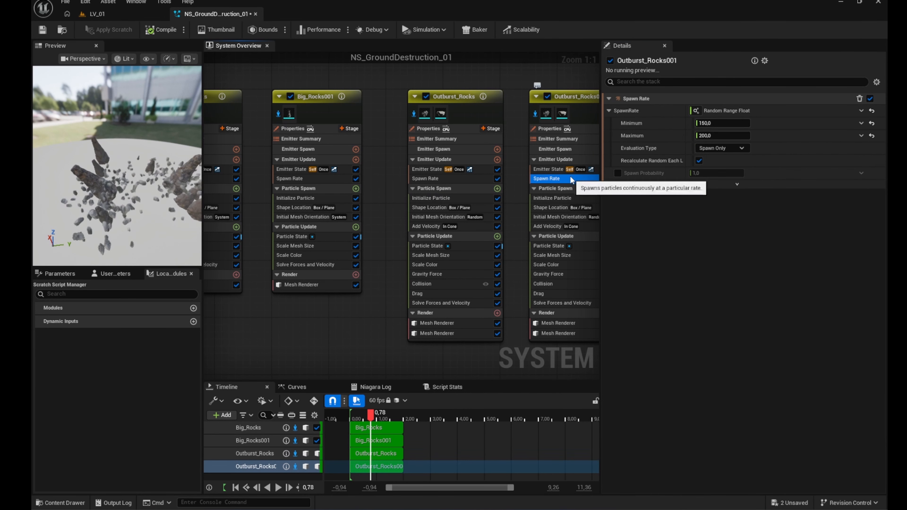
{"action": "left_click", "coordinate": [554, 198]}
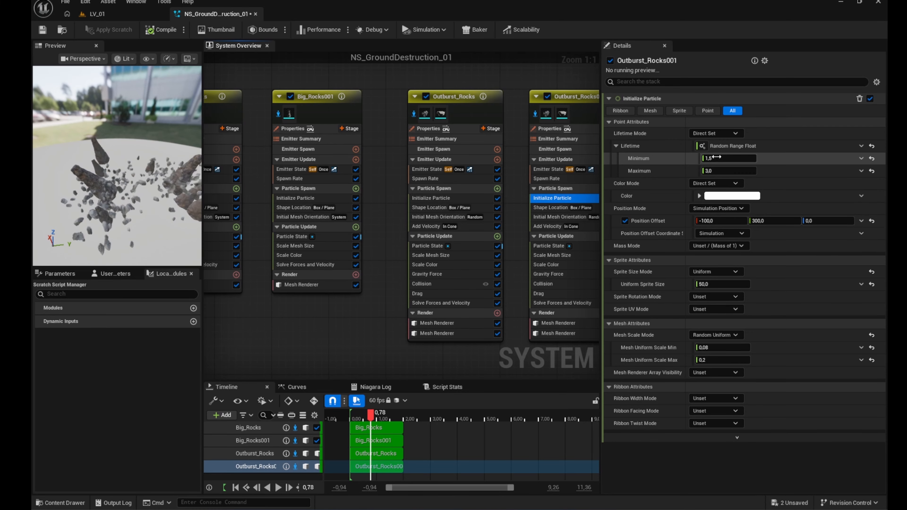
{"action": "left_click", "coordinate": [715, 158]}
{"action": "type", "text": "3"}
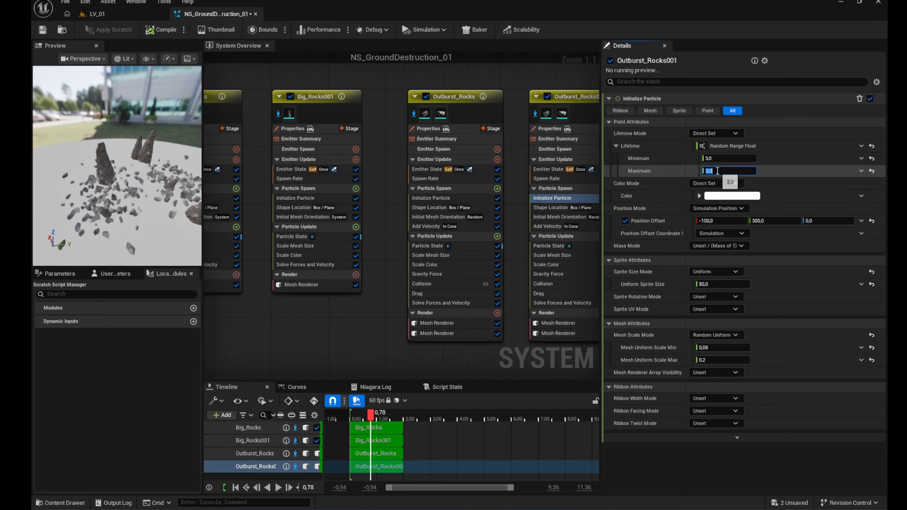
{"action": "type", "text": "4"}
{"action": "key", "text": "Return"}
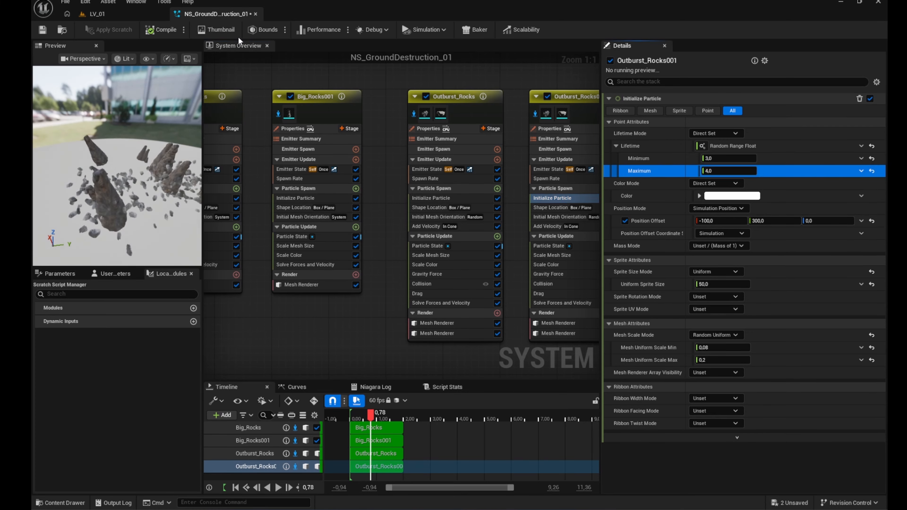
Move the full-scale key of the Big_Rocks Scale Mesh Size curve to about time 0.035 and value 1.02.
{"action": "left_click", "coordinate": [131, 16]}
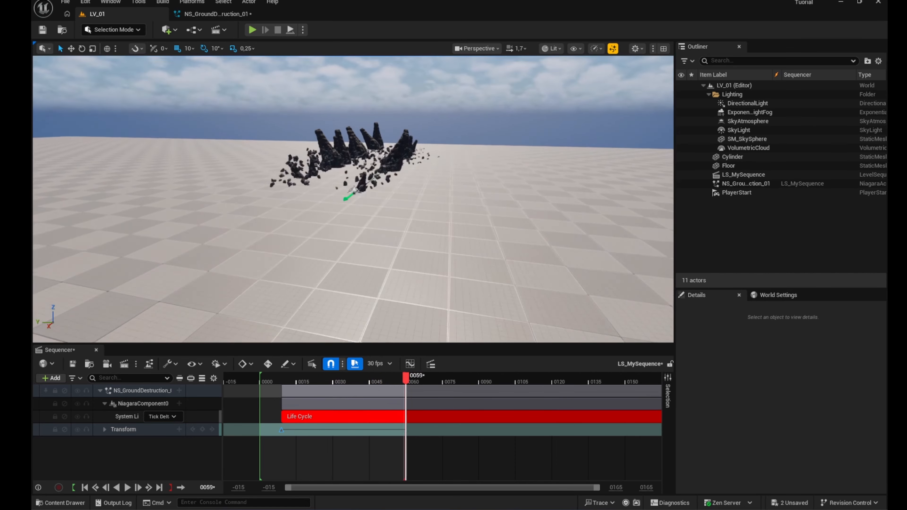
{"action": "right_click_drag", "start_coordinate": [352, 199], "coordinate": [310, 206]}
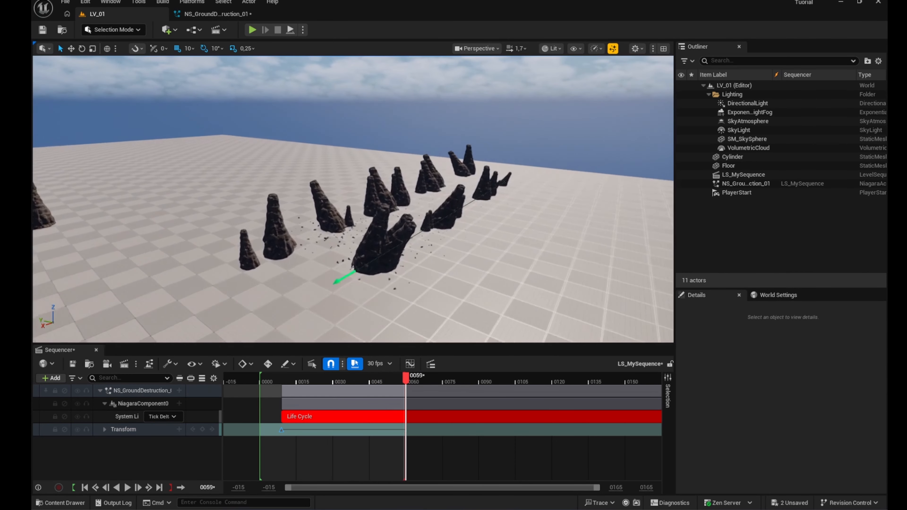
{"action": "left_click", "coordinate": [215, 13]}
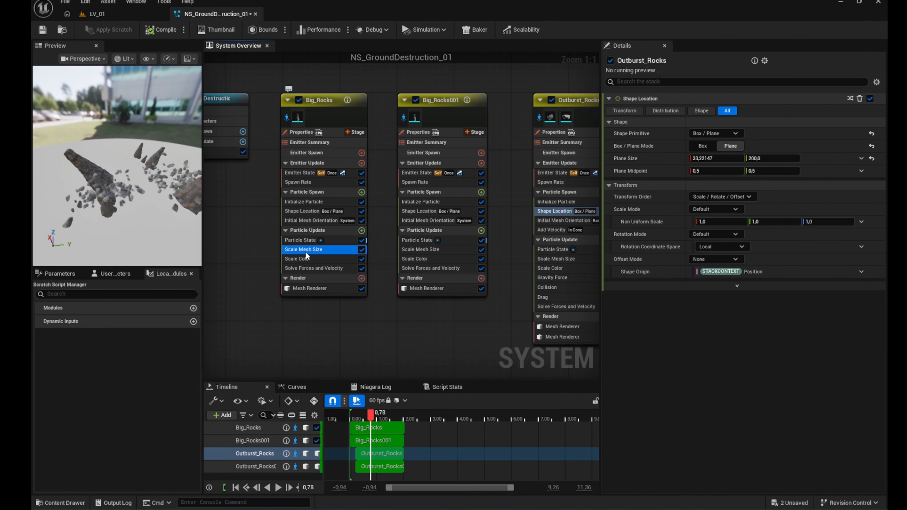
{"action": "left_click", "coordinate": [306, 252]}
{"action": "right_click_drag", "start_coordinate": [413, 256], "coordinate": [523, 271]}
{"action": "left_click_drag", "start_coordinate": [676, 165], "coordinate": [664, 164]}
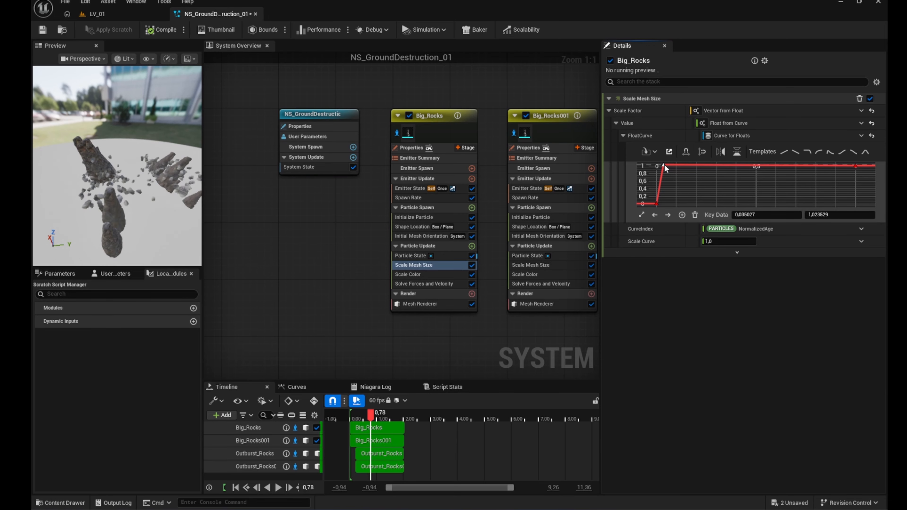
Move the full-scale key of the Big_Rocks001 Scale Mesh Size curve to about time 0.037 and value 1.02.
{"action": "left_click", "coordinate": [537, 264]}
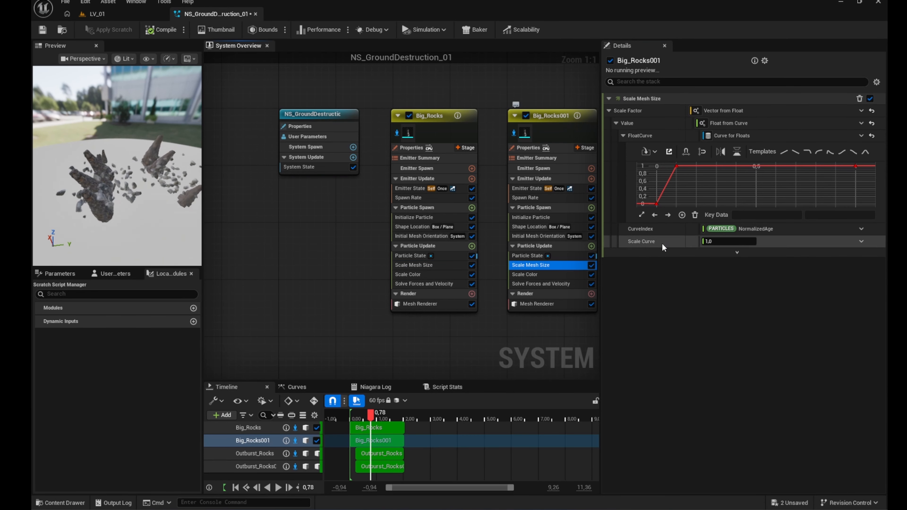
{"action": "left_click", "coordinate": [676, 166]}
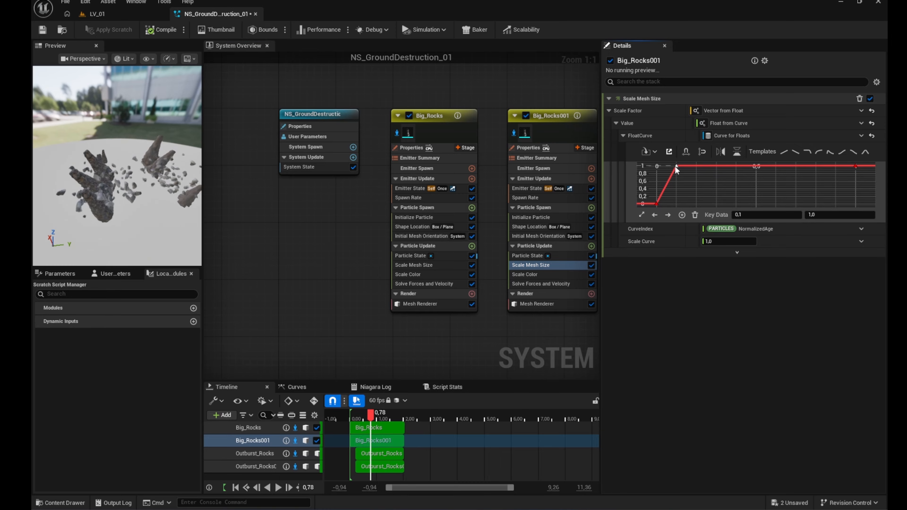
{"action": "left_click_drag", "start_coordinate": [675, 166], "coordinate": [665, 164]}
{"action": "left_click_drag", "start_coordinate": [664, 166], "coordinate": [664, 166]}
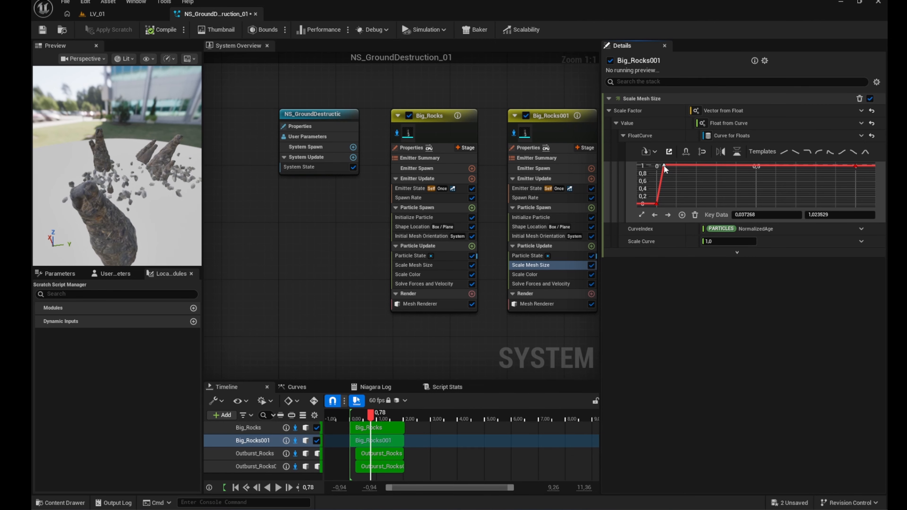
Play the level sequence in LV_01 and examine the ground destruction effect from different angles and frames.
{"action": "left_click", "coordinate": [146, 16]}
{"action": "left_click", "coordinate": [128, 488]}
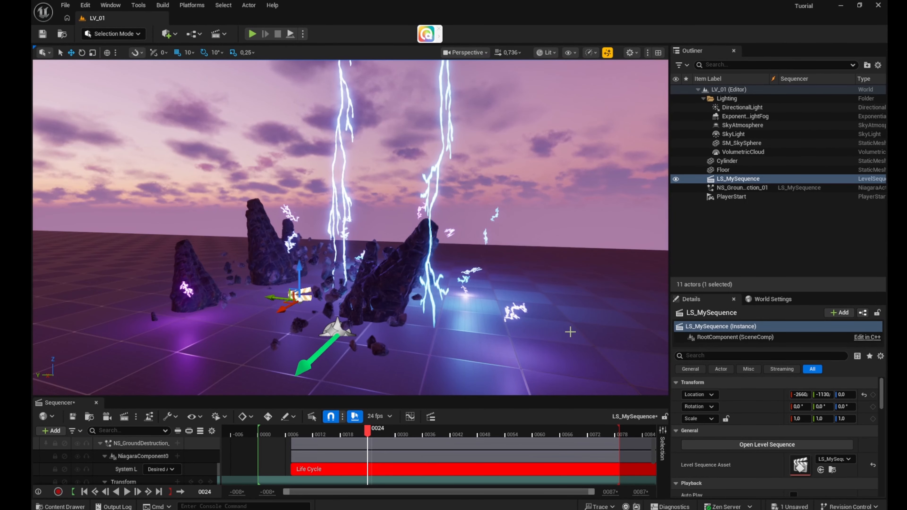
{"action": "right_click_drag", "start_coordinate": [564, 332], "coordinate": [518, 352]}
{"action": "key", "text": "w"}
{"action": "key", "text": "s"}
{"action": "key", "text": "d"}
{"action": "key", "text": "a"}
{"action": "left_click_drag", "start_coordinate": [368, 432], "coordinate": [390, 437]}
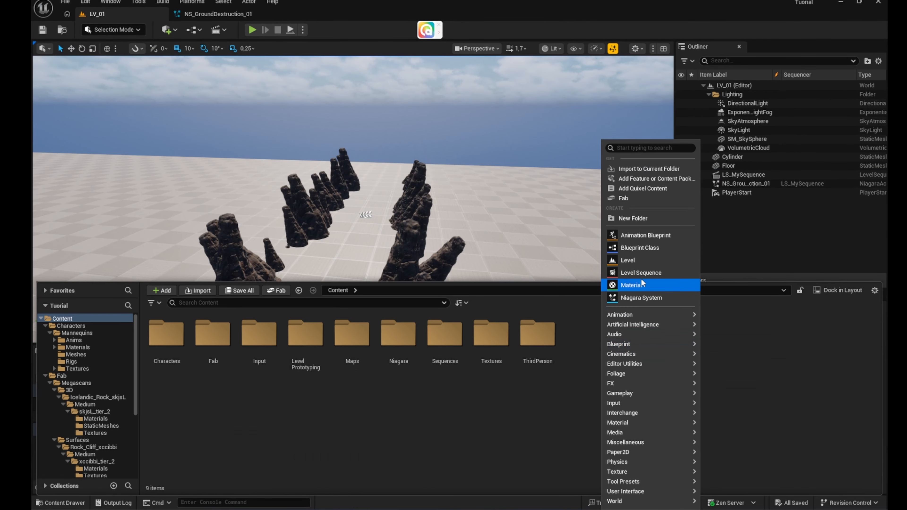
Create a Materials folder in Content and add a new material named M_SubUV inside it.
{"action": "left_click", "coordinate": [647, 222]}
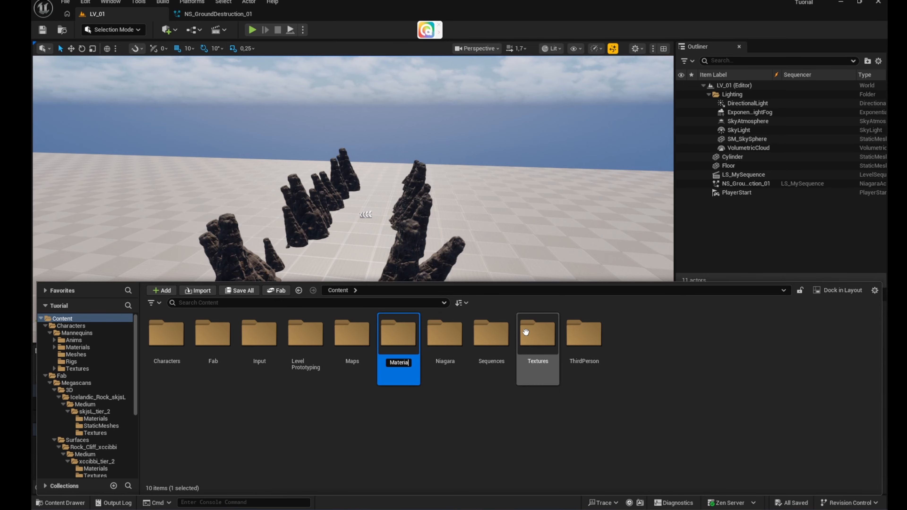
{"action": "double_click", "coordinate": [398, 334]}
{"action": "right_click", "coordinate": [214, 379]}
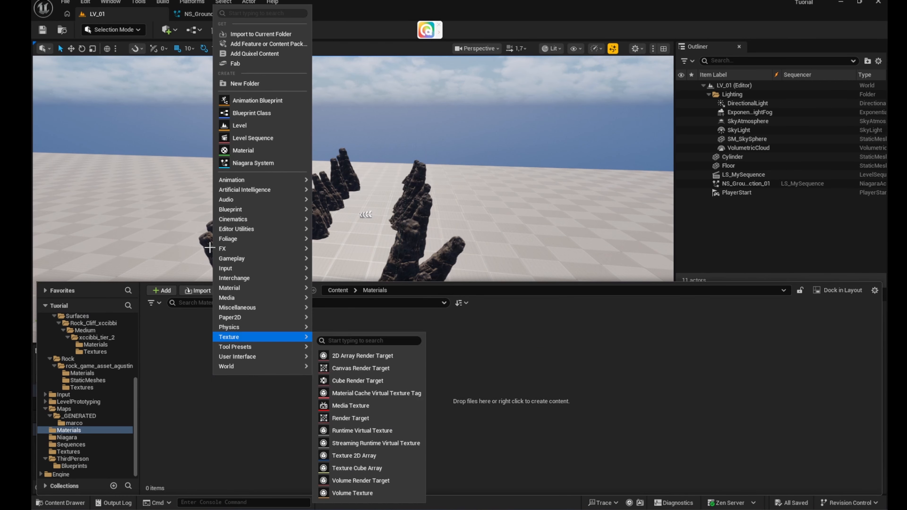
{"action": "left_click", "coordinate": [242, 151]}
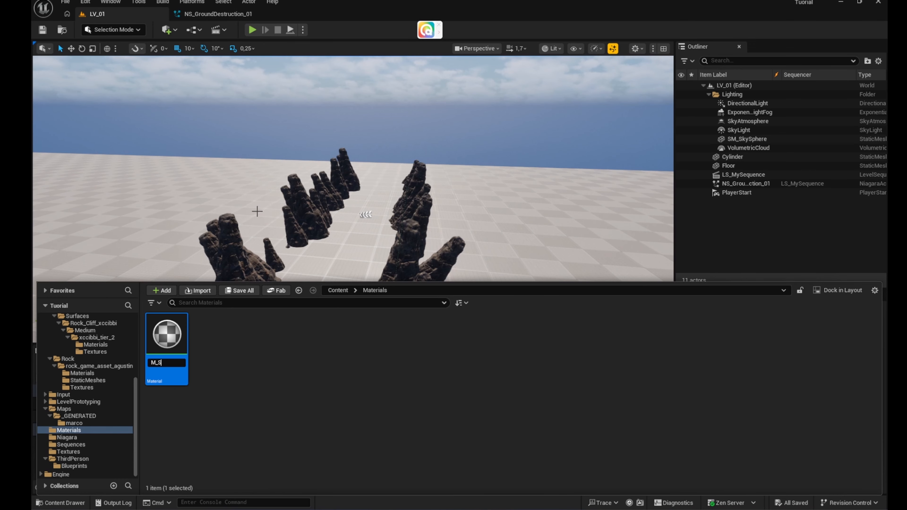
{"action": "type", "text": "M_SubUV"}
{"action": "key", "text": "Return"}
Open the M_SubUV material and set its blend mode to Additive and its shading model to Unlit.
{"action": "double_click", "coordinate": [167, 334]}
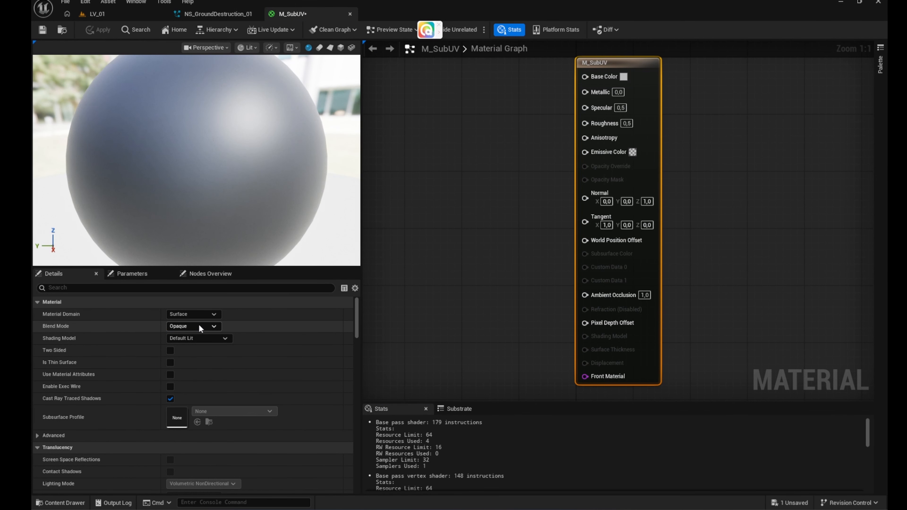
{"action": "left_click", "coordinate": [198, 324]}
{"action": "left_click", "coordinate": [204, 357]}
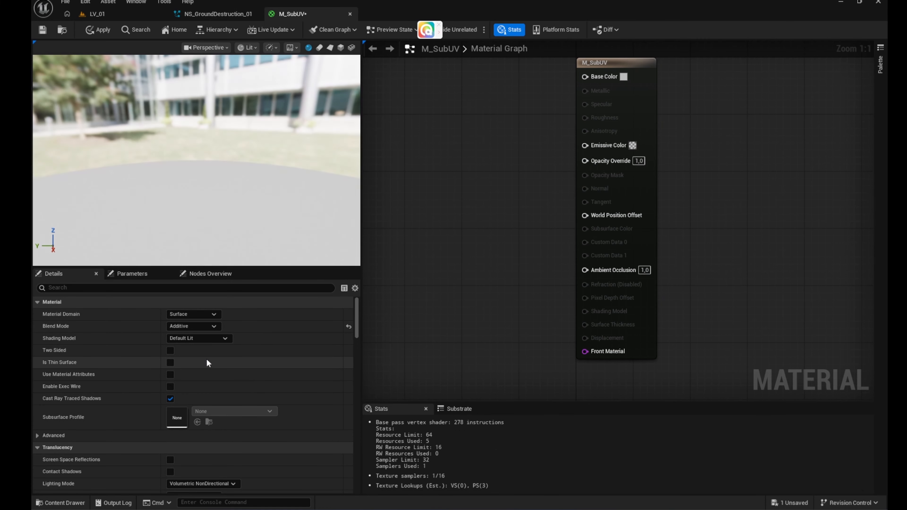
{"action": "left_click", "coordinate": [210, 337]}
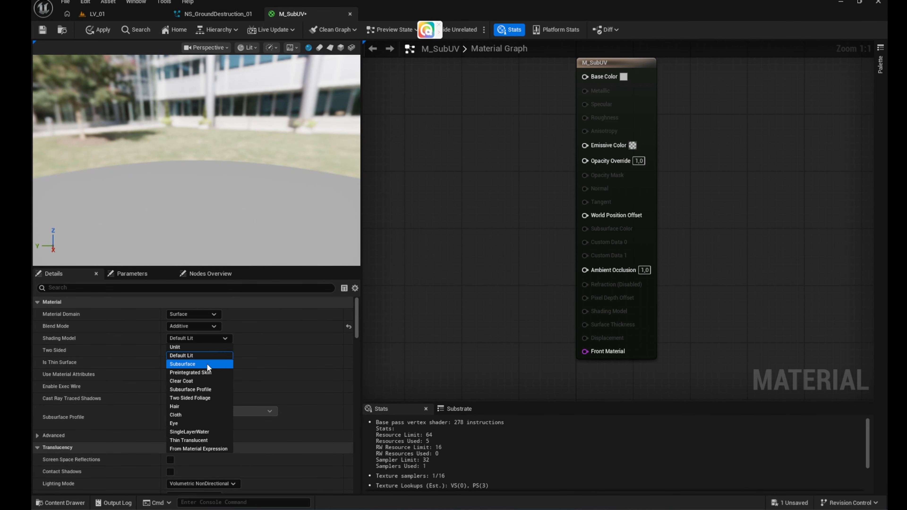
{"action": "left_click", "coordinate": [207, 346]}
Add a Texture Sample node to the material graph and assign it the T_Lightining_Strike texture from the Textures folder.
{"action": "right_click_drag", "start_coordinate": [400, 173], "coordinate": [497, 241]}
{"action": "right_click", "coordinate": [498, 240]}
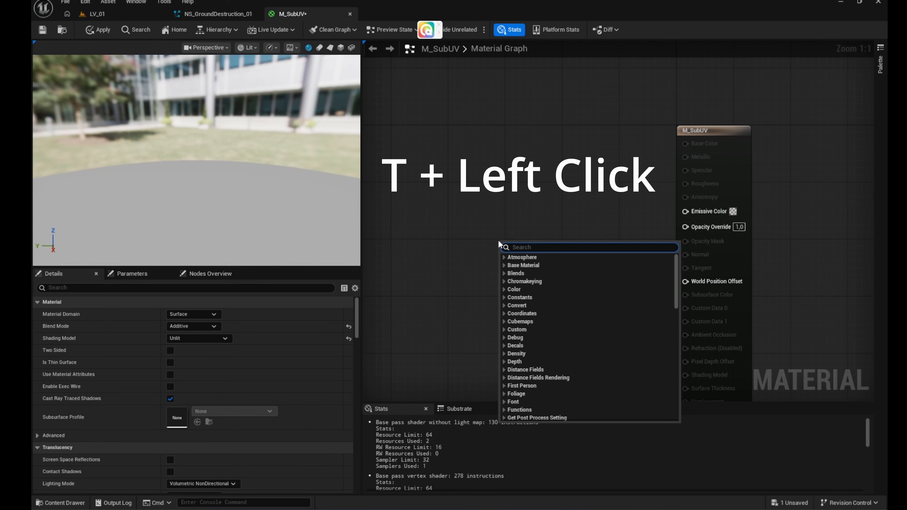
{"action": "type", "text": "texture"}
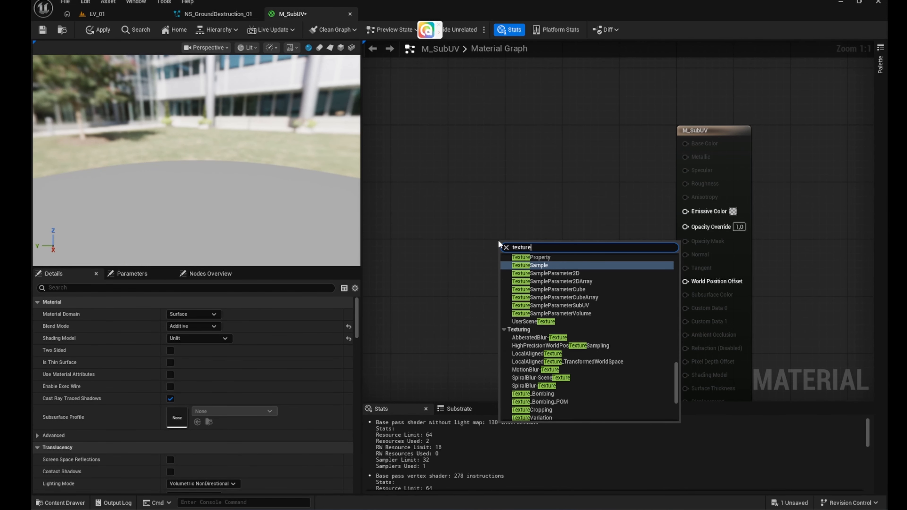
{"action": "type", "text": " sa"}
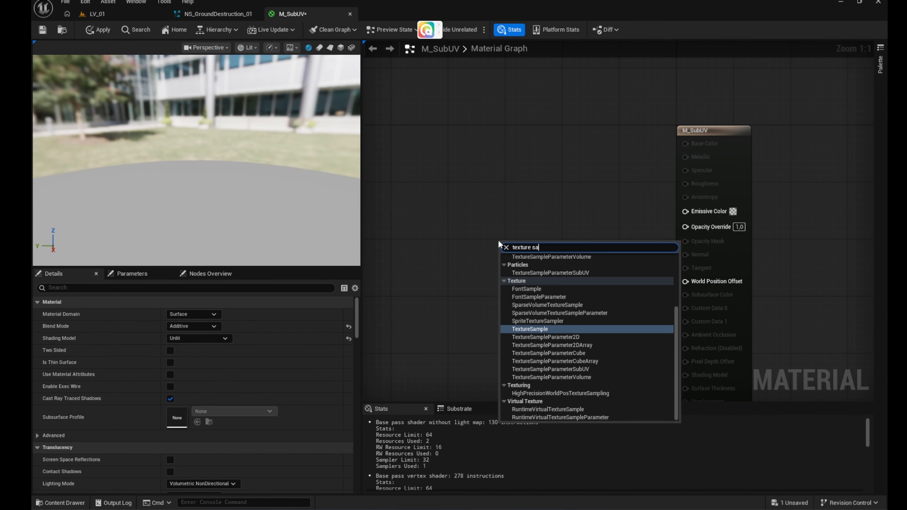
{"action": "left_click", "coordinate": [530, 329]}
{"action": "key", "text": "ctrl+space"}
{"action": "double_click", "coordinate": [537, 371]}
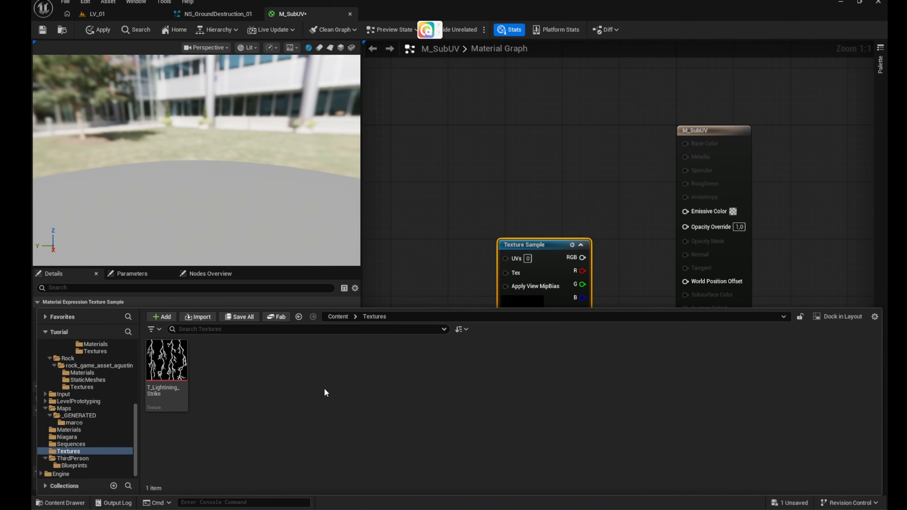
{"action": "left_click", "coordinate": [175, 356]}
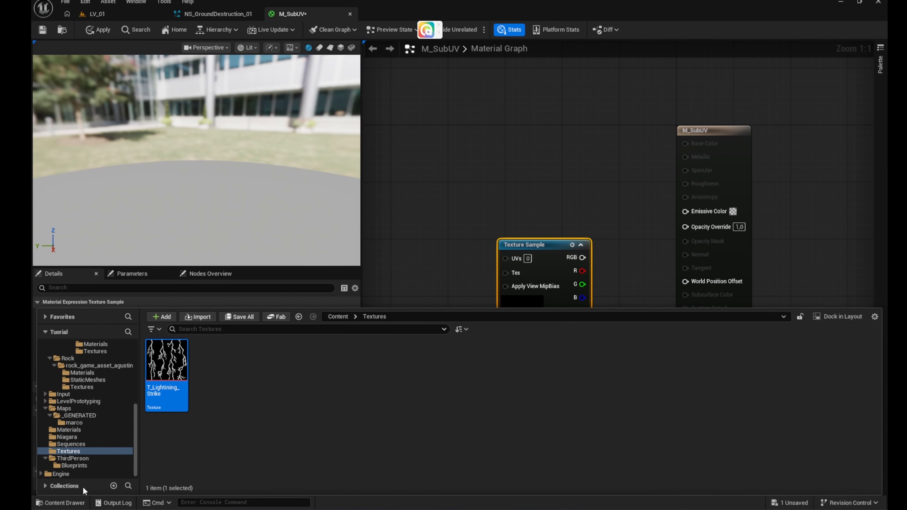
{"action": "left_click", "coordinate": [60, 502]}
{"action": "left_click", "coordinate": [201, 434]}
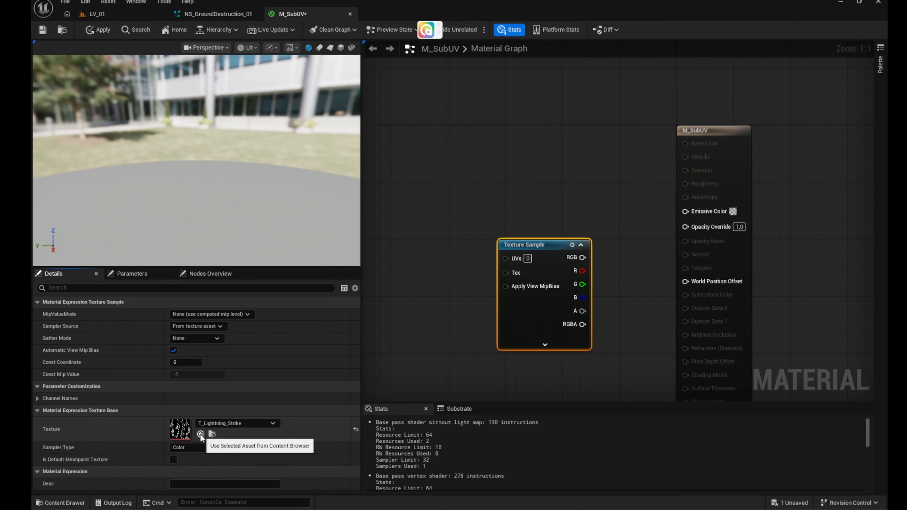
Add a Particle Color node above the Texture Sample node.
{"action": "right_click", "coordinate": [514, 205]}
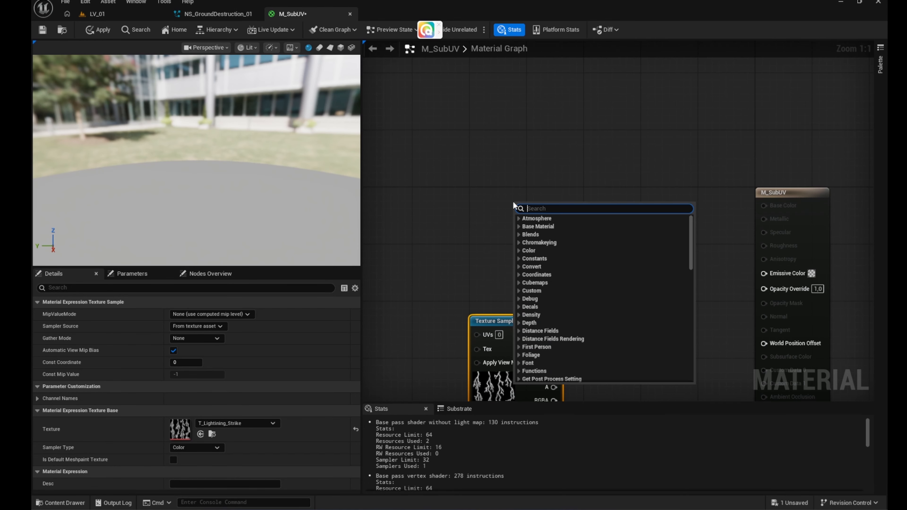
{"action": "type", "text": "particle "}
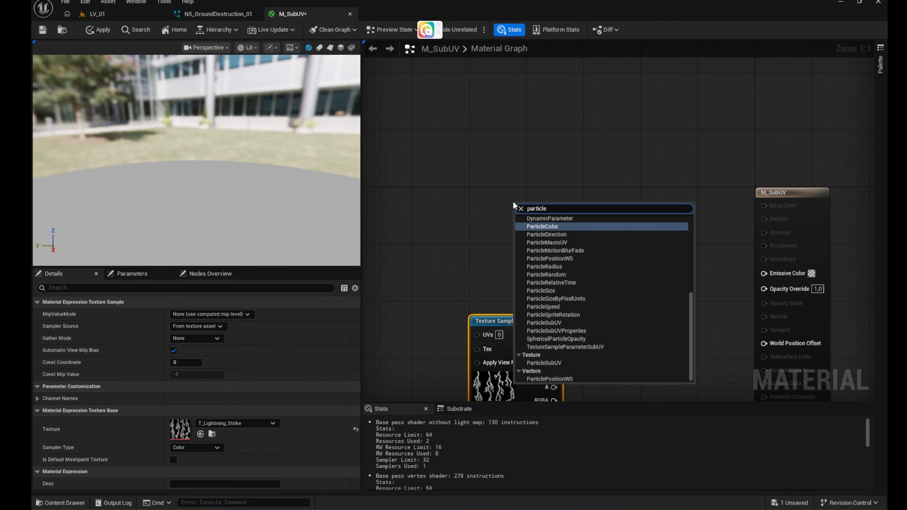
{"action": "type", "text": "colo"}
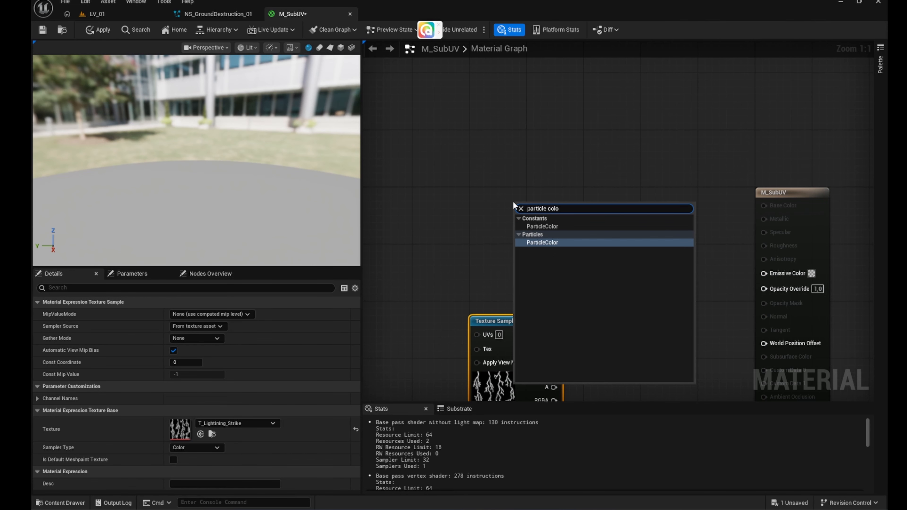
{"action": "left_click", "coordinate": [548, 242]}
Add two Multiply nodes, one multiplying both RGB outputs, the other multiplying Particle Color's RGBA with the Texture Sample's alpha.
{"action": "right_click", "coordinate": [586, 291]}
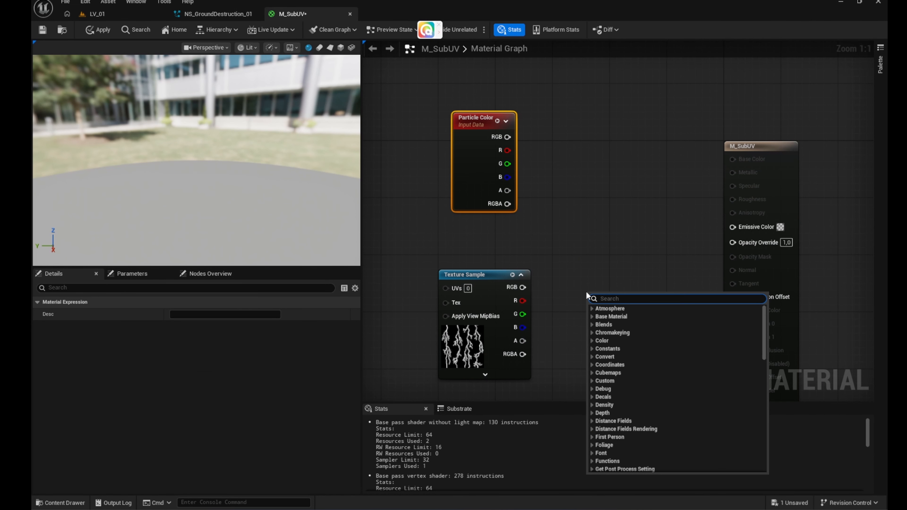
{"action": "type", "text": "multi"}
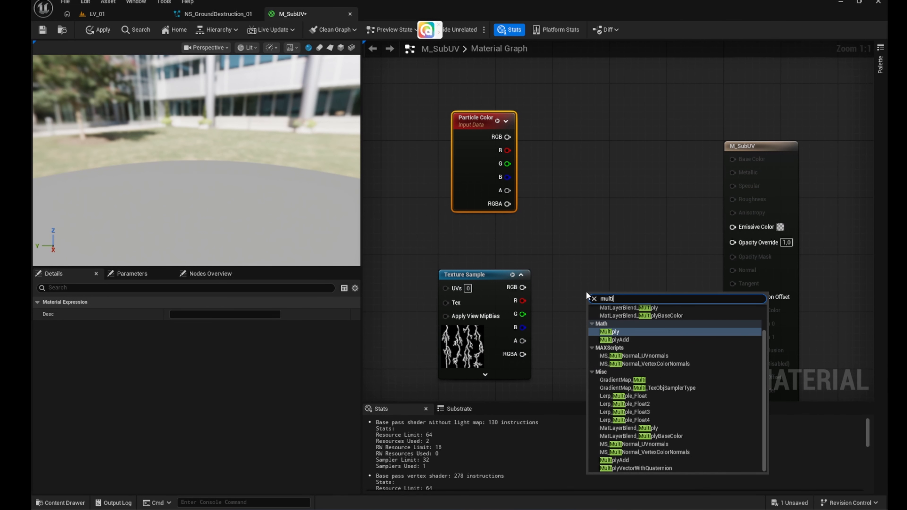
{"action": "left_click", "coordinate": [617, 324]}
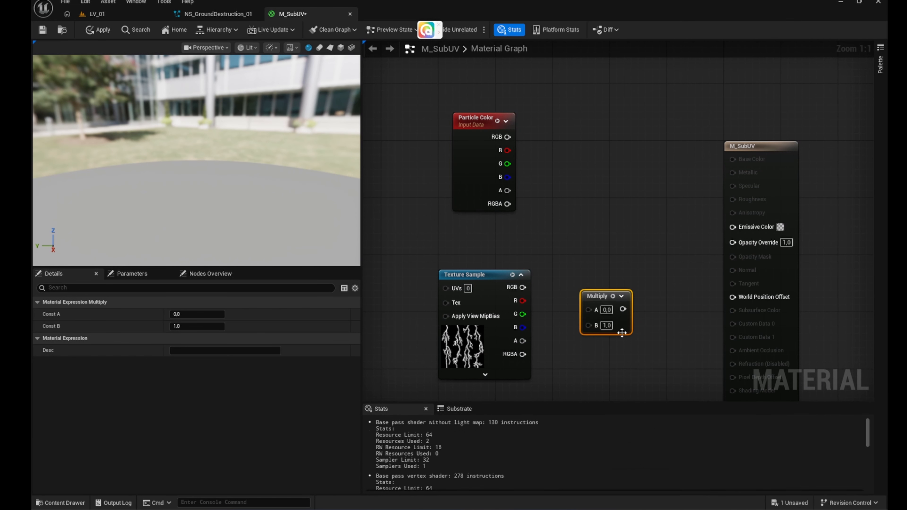
{"action": "left_click", "coordinate": [590, 153]}
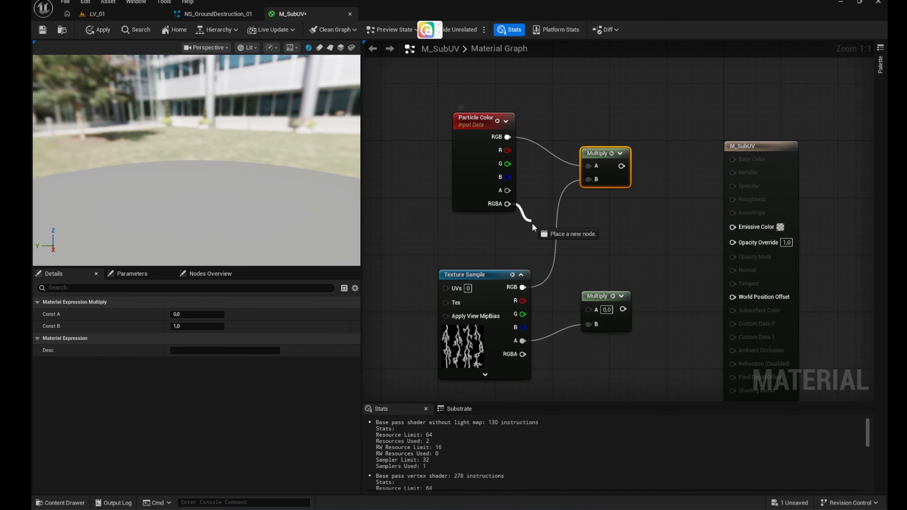
{"action": "left_click_drag", "start_coordinate": [535, 223], "coordinate": [585, 308]}
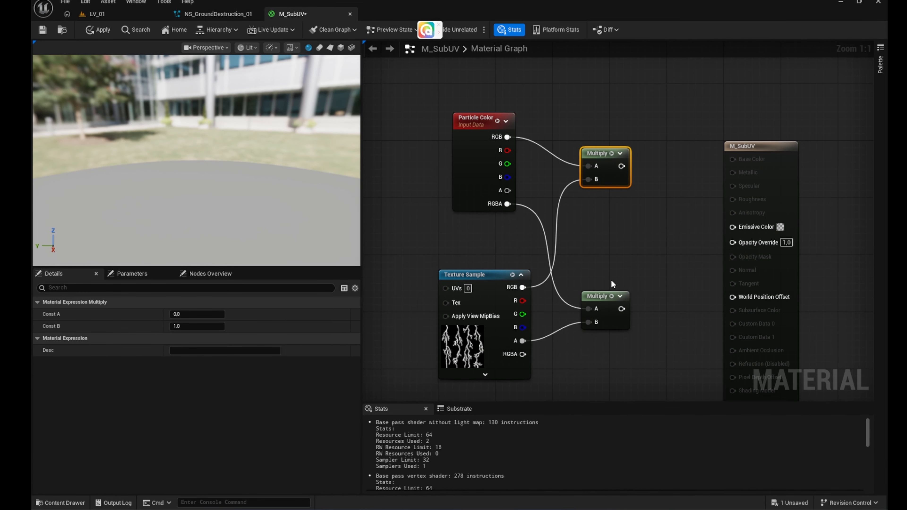
Add a Depth Fade node and wire the alpha Multiply through its Opacity input to the material's Opacity Override.
{"action": "right_click_drag", "start_coordinate": [674, 239], "coordinate": [582, 171]}
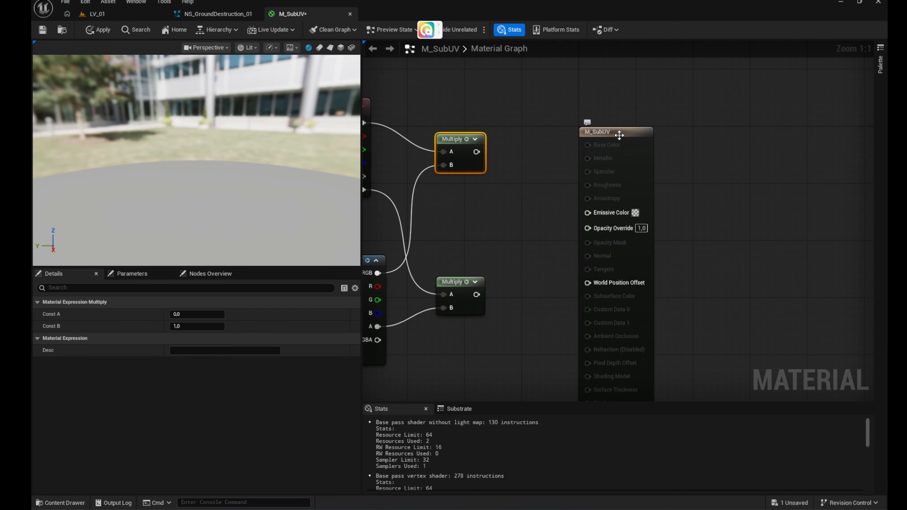
{"action": "left_click_drag", "start_coordinate": [619, 135], "coordinate": [726, 130]}
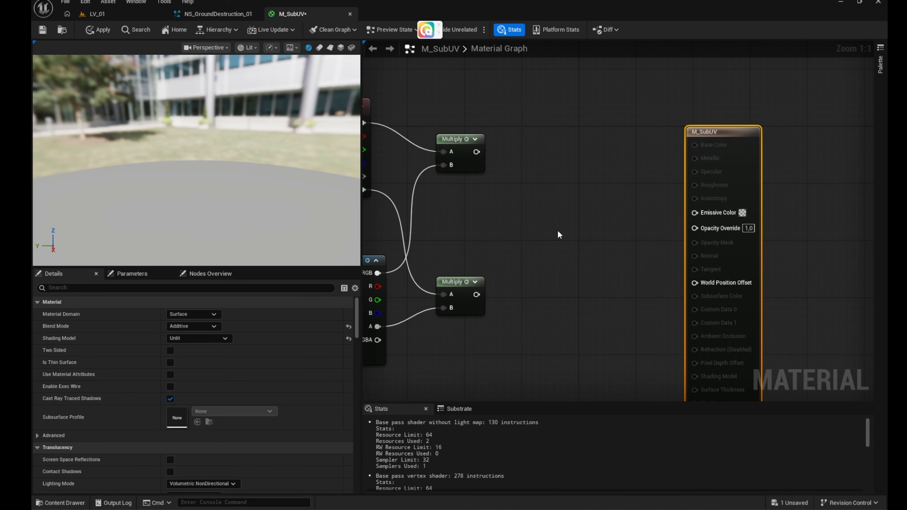
{"action": "right_click", "coordinate": [561, 247]}
{"action": "type", "text": "depth"}
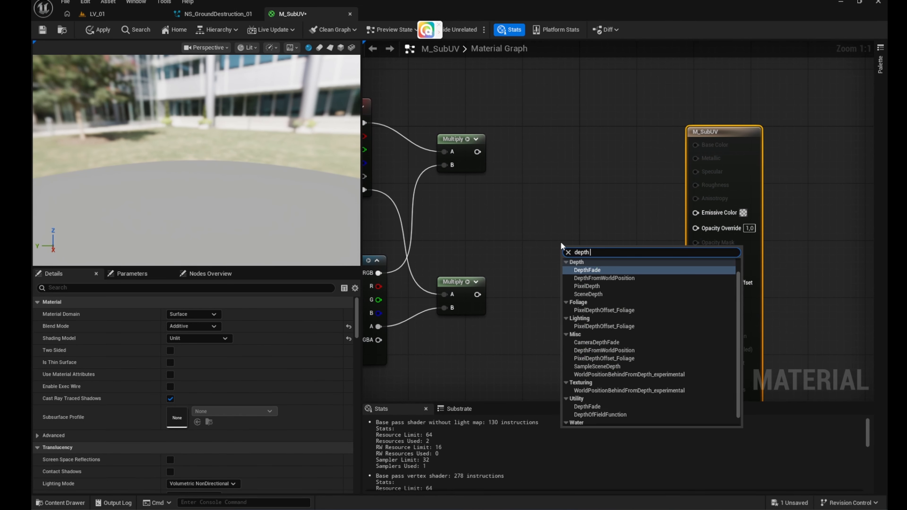
{"action": "left_click", "coordinate": [597, 269]}
{"action": "left_click_drag", "start_coordinate": [603, 242], "coordinate": [590, 242]}
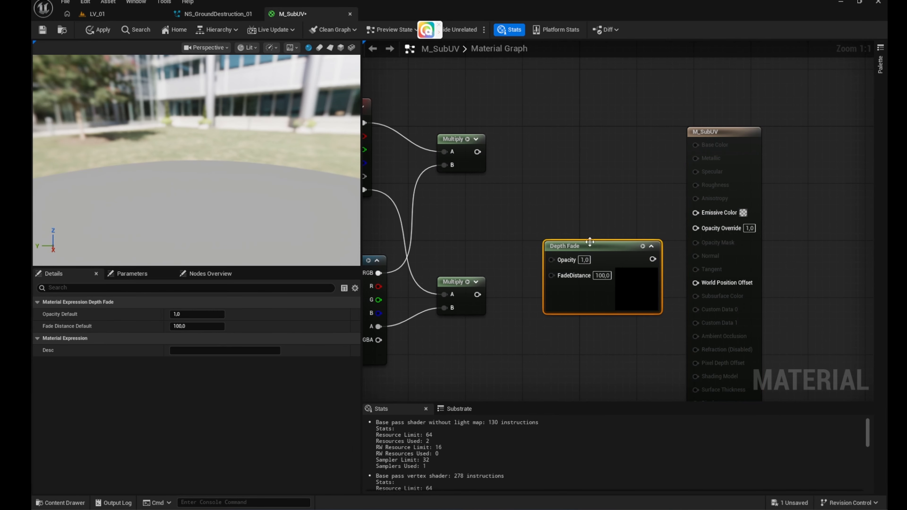
{"action": "left_click_drag", "start_coordinate": [479, 295], "coordinate": [552, 265]}
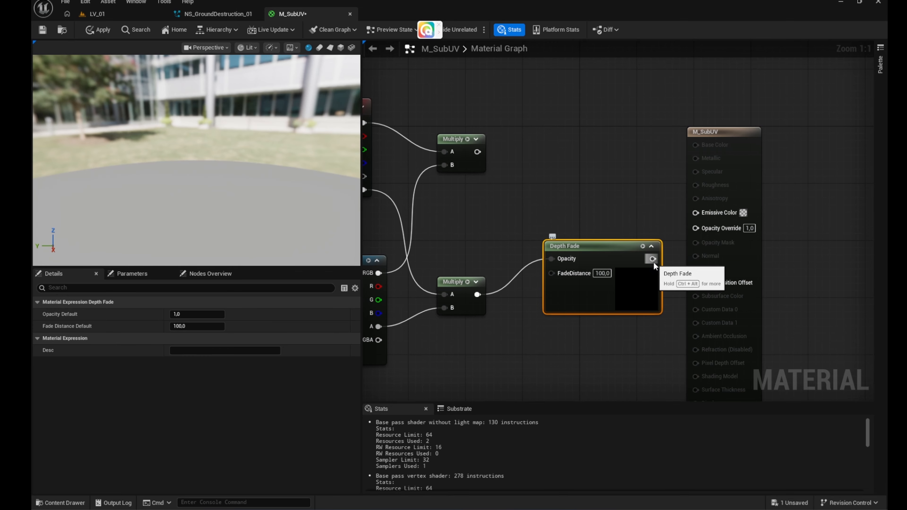
{"action": "left_click_drag", "start_coordinate": [654, 262], "coordinate": [695, 227]}
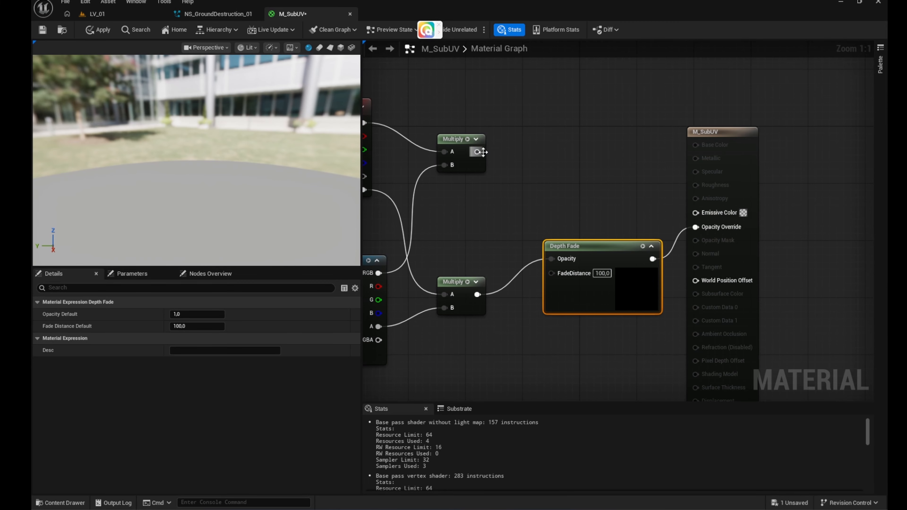
Connect the RGB Multiply's output to the material's Emissive Color and preview the lightning on a flat plane.
{"action": "left_click_drag", "start_coordinate": [477, 151], "coordinate": [695, 212]}
{"action": "right_click_drag", "start_coordinate": [504, 225], "coordinate": [647, 223]}
{"action": "left_click", "coordinate": [330, 47]}
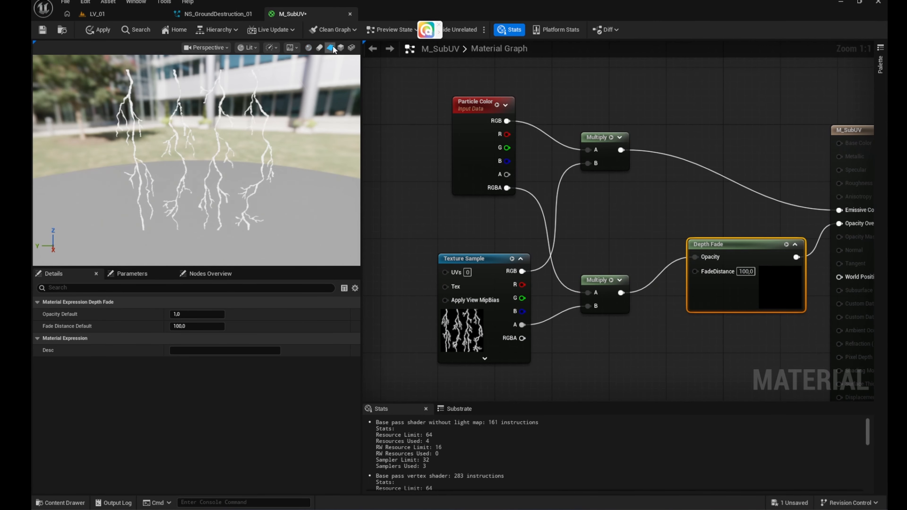
{"action": "mouse_move", "coordinate": [263, 162]}
{"action": "left_mouse_down"}
{"action": "mouse_move", "coordinate": [232, 148]}
{"action": "mouse_move", "coordinate": [290, 148]}
{"action": "mouse_move", "coordinate": [273, 152]}
{"action": "left_mouse_up"}
{"action": "scroll", "coordinate": [219, 171], "scroll_direction": "up", "scroll_amount": 5}
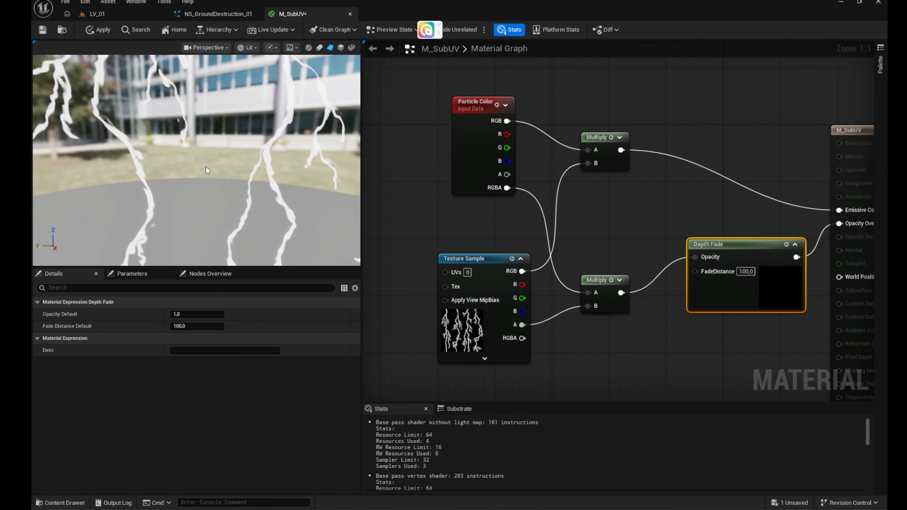
{"action": "left_click_drag", "start_coordinate": [207, 171], "coordinate": [150, 200]}
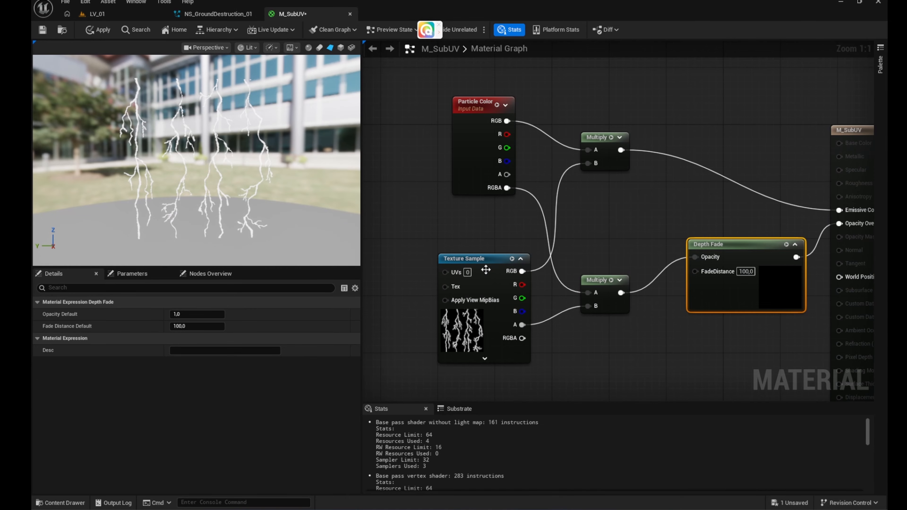
Add a GeneratedBand function node below the Texture Sample and preview its output on the plane.
{"action": "right_click_drag", "start_coordinate": [485, 270], "coordinate": [579, 142]}
{"action": "right_click", "coordinate": [571, 285]}
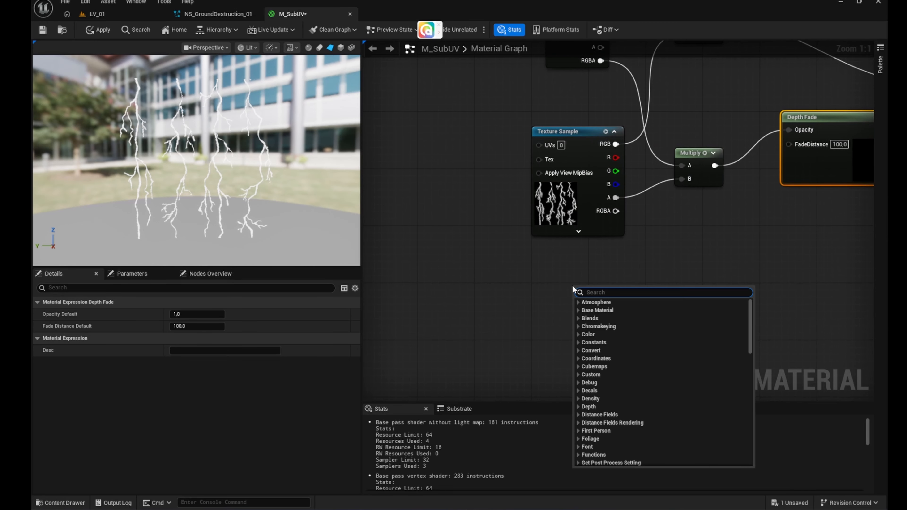
{"action": "type", "text": "genera"}
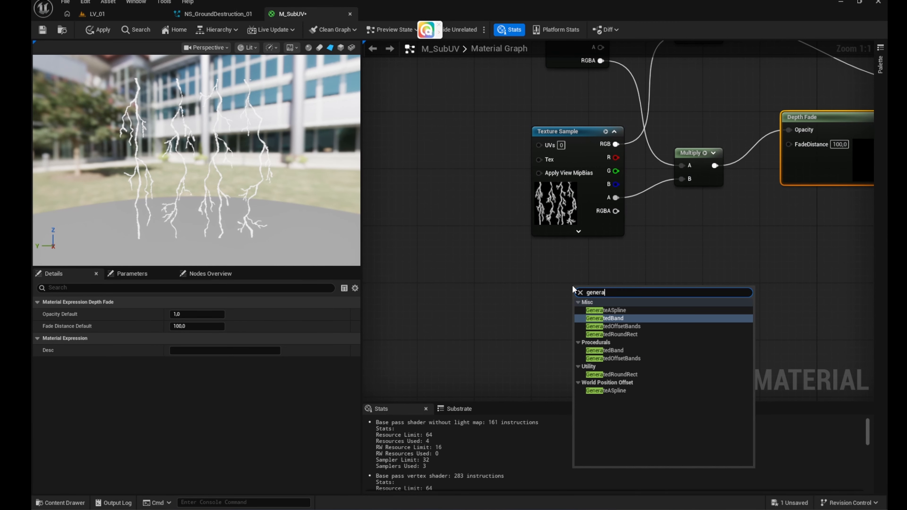
{"action": "type", "text": "te band"}
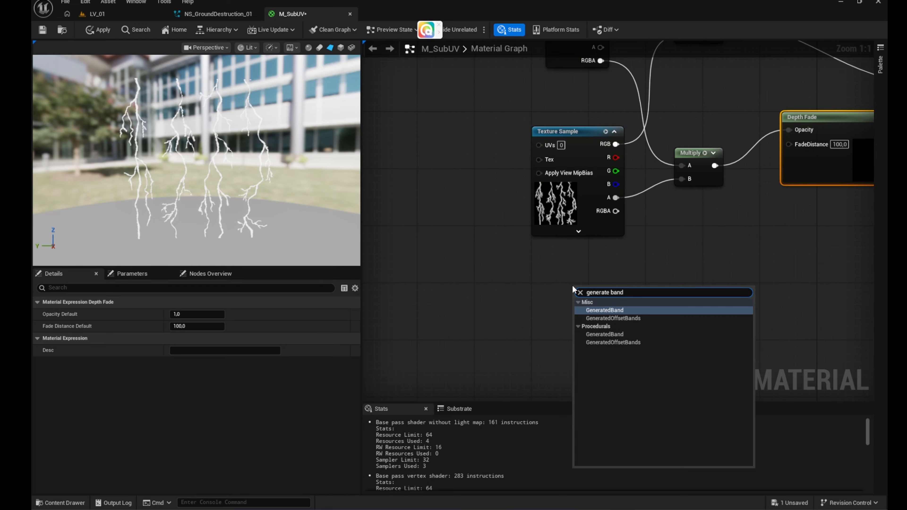
{"action": "left_click", "coordinate": [596, 310]}
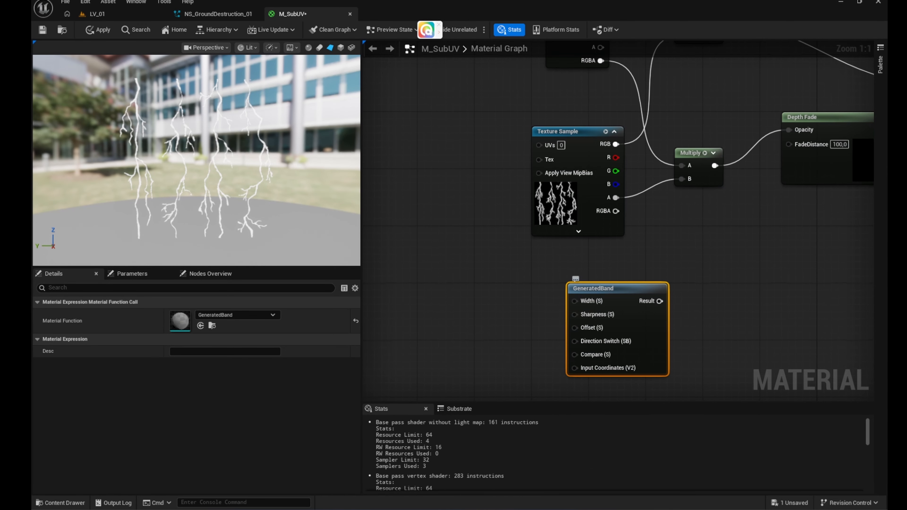
{"action": "right_click", "coordinate": [592, 312]}
{"action": "left_click", "coordinate": [624, 78]}
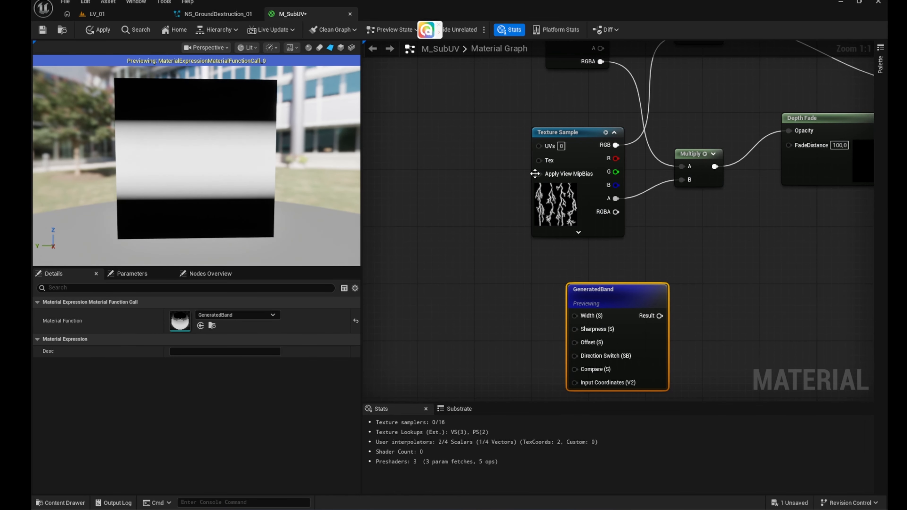
{"action": "left_click_drag", "start_coordinate": [179, 163], "coordinate": [149, 140]}
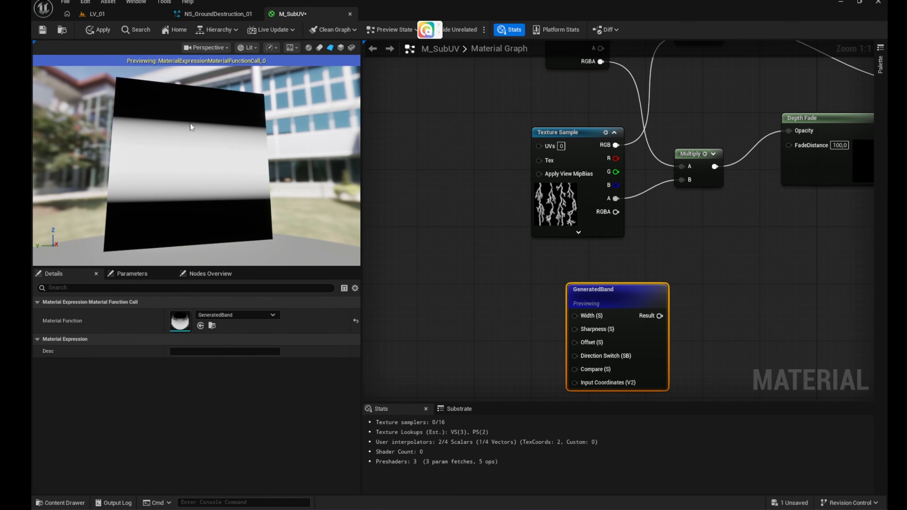
{"action": "left_click_drag", "start_coordinate": [225, 217], "coordinate": [212, 227]}
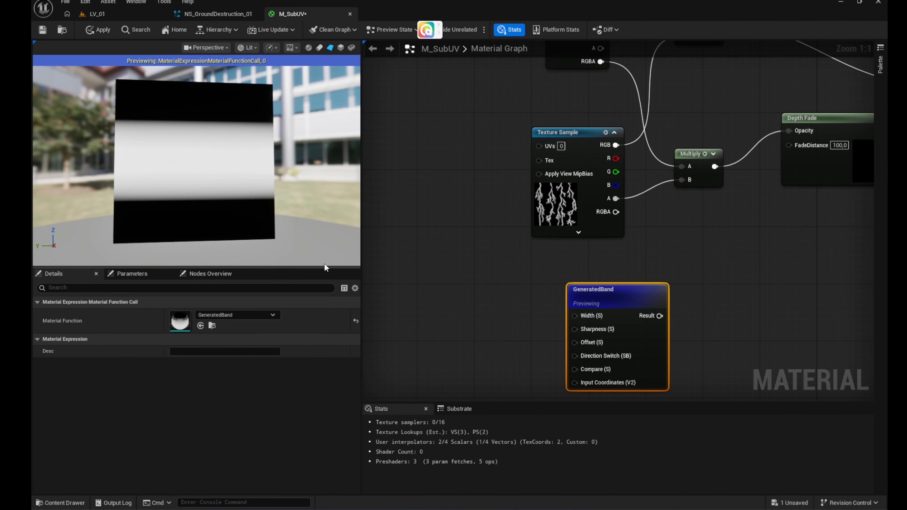
Add a scalar parameter named Band Width beside the GeneratedBand node.
{"action": "right_click_drag", "start_coordinate": [480, 340], "coordinate": [518, 335]}
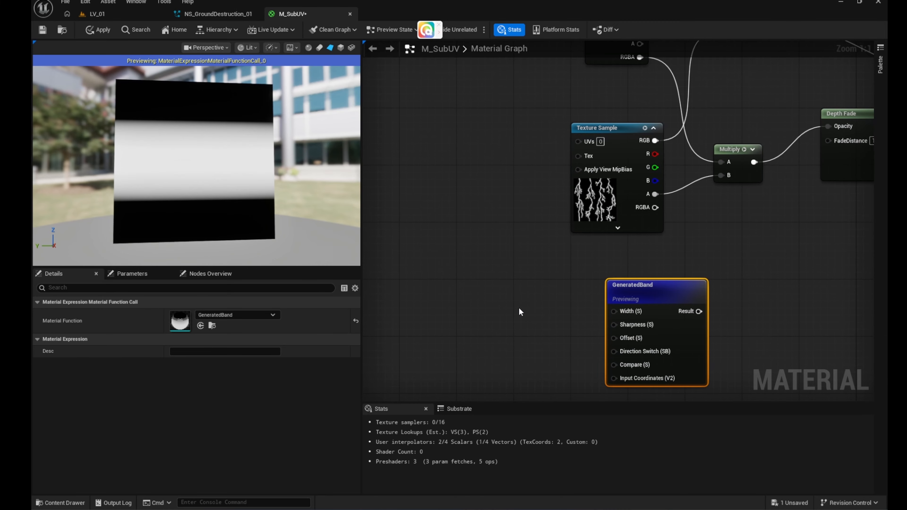
{"action": "right_click", "coordinate": [516, 301]}
{"action": "type", "text": "scal"}
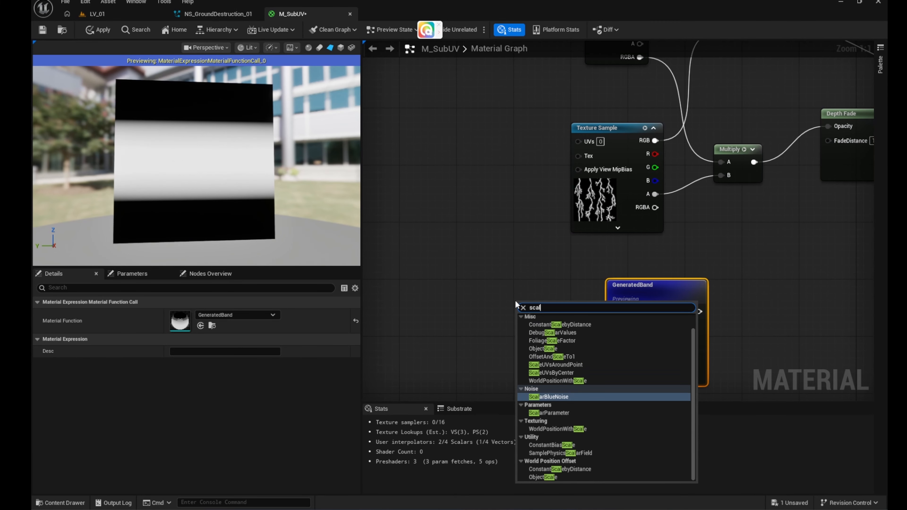
{"action": "type", "text": "a"}
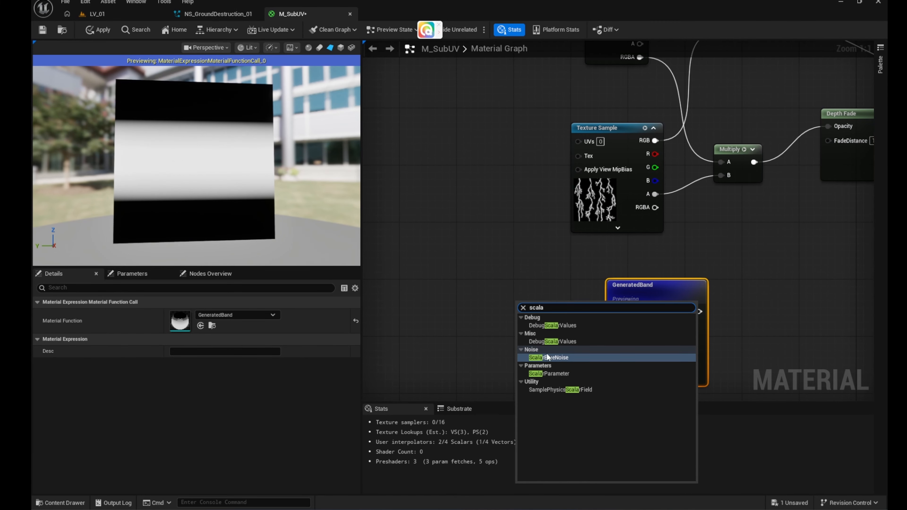
{"action": "left_click", "coordinate": [549, 374]}
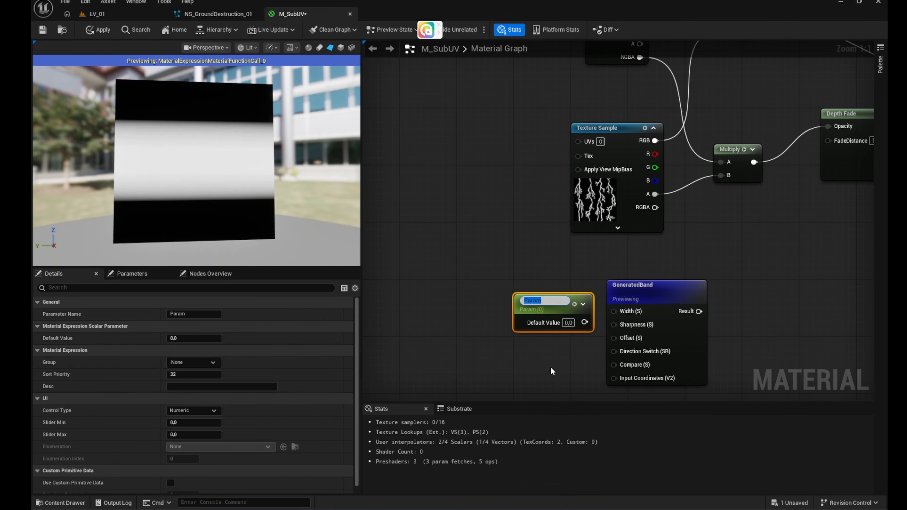
{"action": "type", "text": "Band Width"}
{"action": "left_click", "coordinate": [540, 284]}
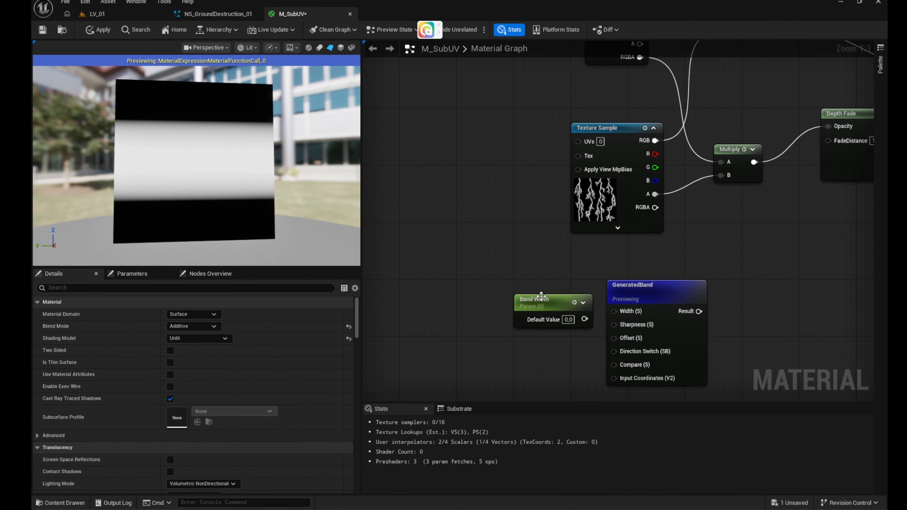
Connect Band Width to the GeneratedBand's Width input and set its default value to 0.5.
{"action": "left_click_drag", "start_coordinate": [540, 300], "coordinate": [525, 307]}
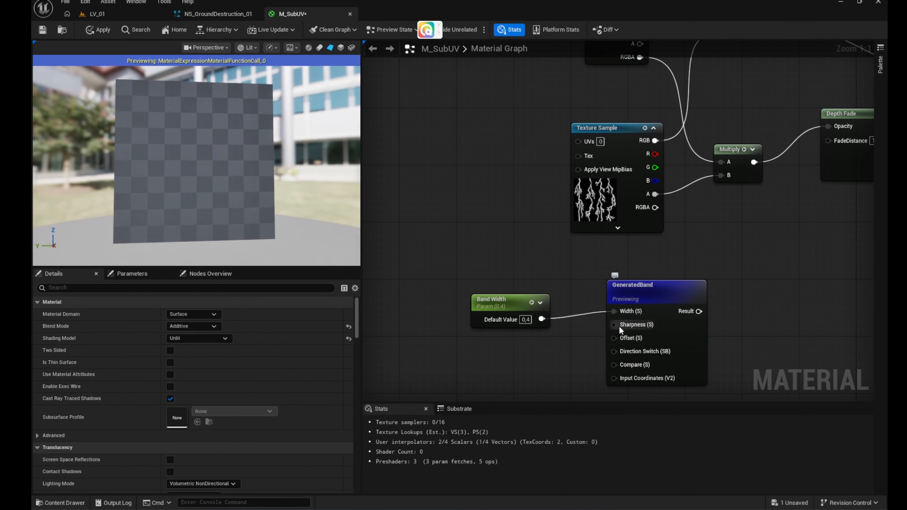
{"action": "left_click", "coordinate": [526, 320]}
{"action": "type", "text": "0,5"}
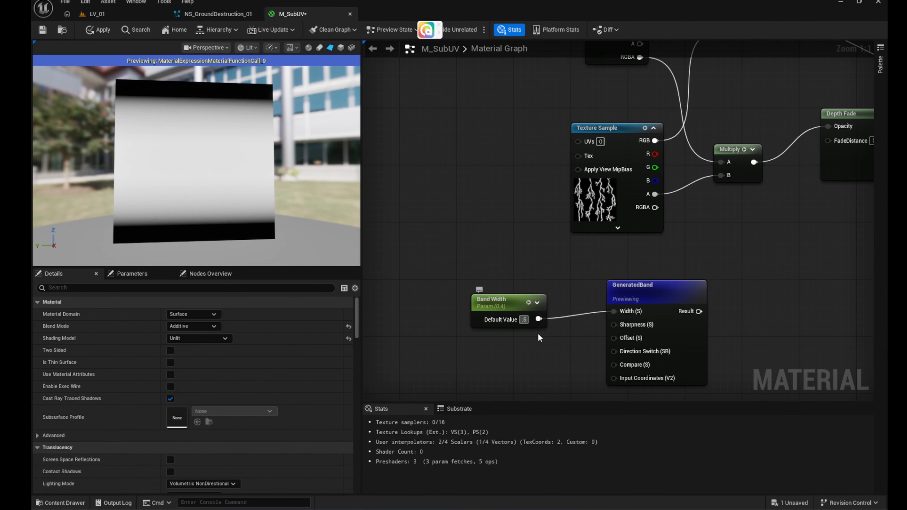
{"action": "left_click", "coordinate": [543, 352]}
Add a static switch parameter named Use Band to hide Seam beyond the GeneratedBand node.
{"action": "right_click_drag", "start_coordinate": [852, 301], "coordinate": [688, 286]}
{"action": "right_click", "coordinate": [622, 284]}
{"action": "type", "text": "s"}
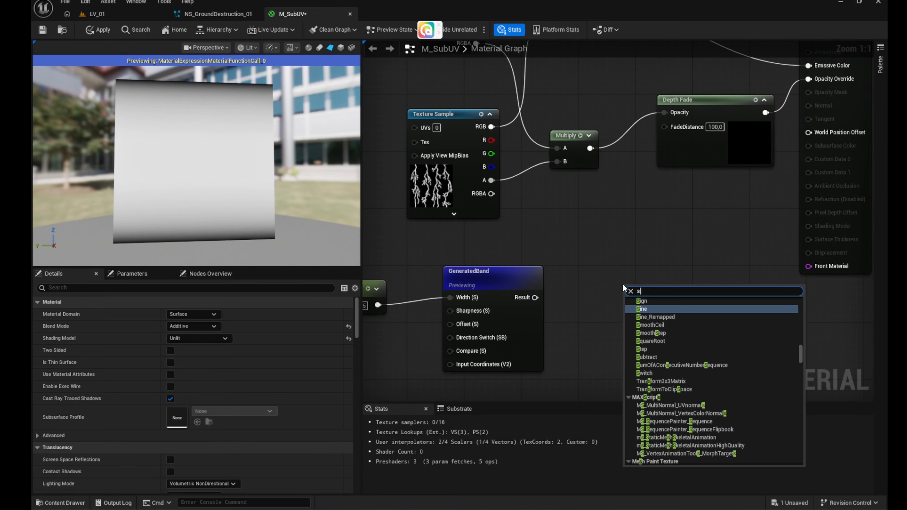
{"action": "type", "text": "tatic s"}
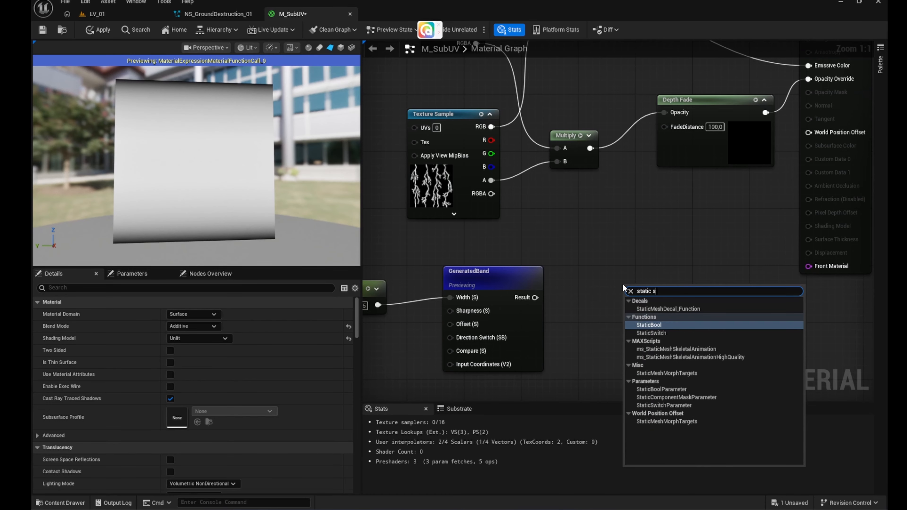
{"action": "type", "text": "wi"}
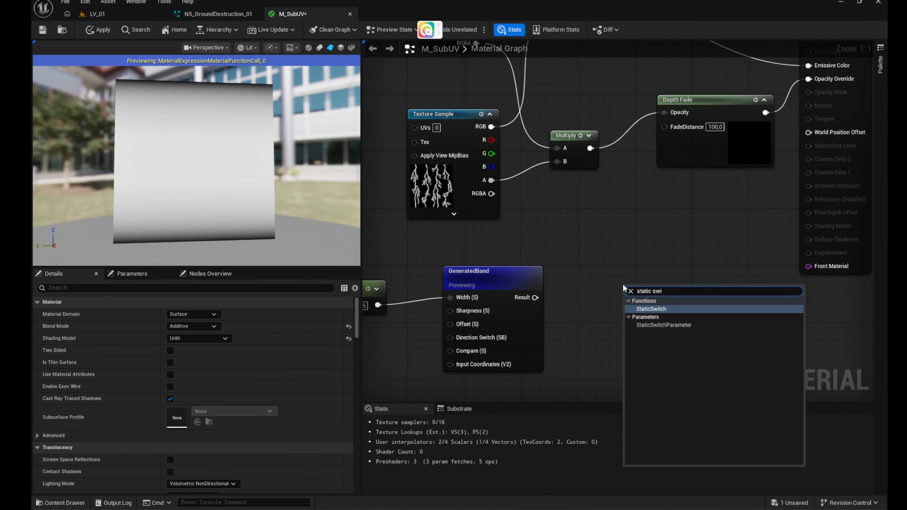
{"action": "left_click", "coordinate": [674, 325]}
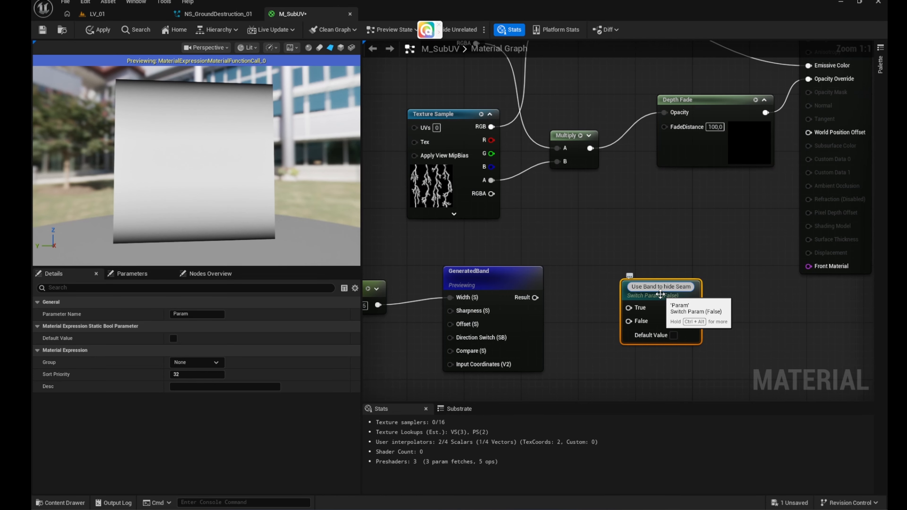
{"action": "left_click", "coordinate": [681, 246]}
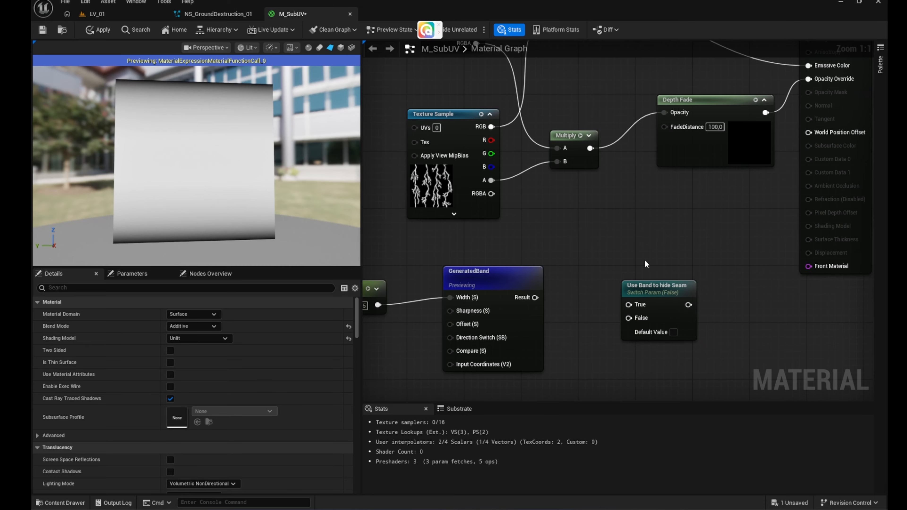
Wire the GeneratedBand result to the switch's True input and a constant of 1 to its False input.
{"action": "left_click_drag", "start_coordinate": [535, 297], "coordinate": [689, 284]}
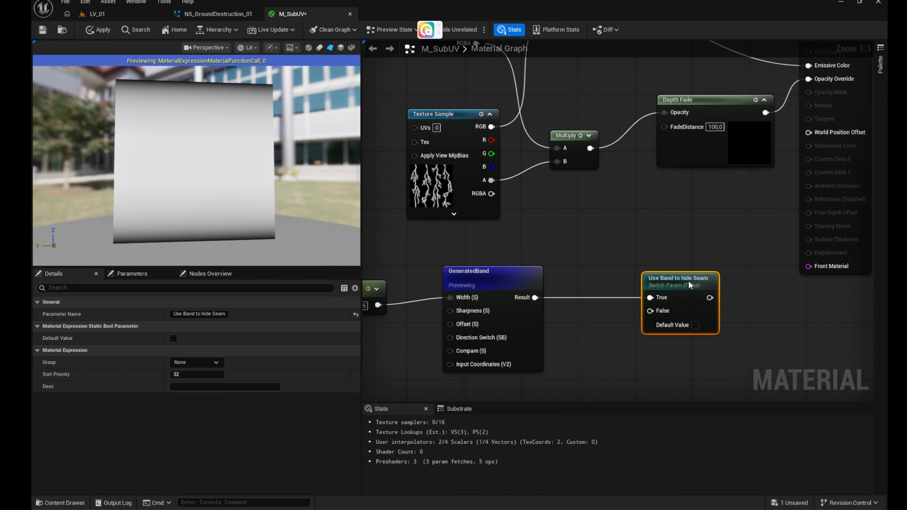
{"action": "left_click", "coordinate": [580, 339]}
{"action": "left_click", "coordinate": [614, 349]}
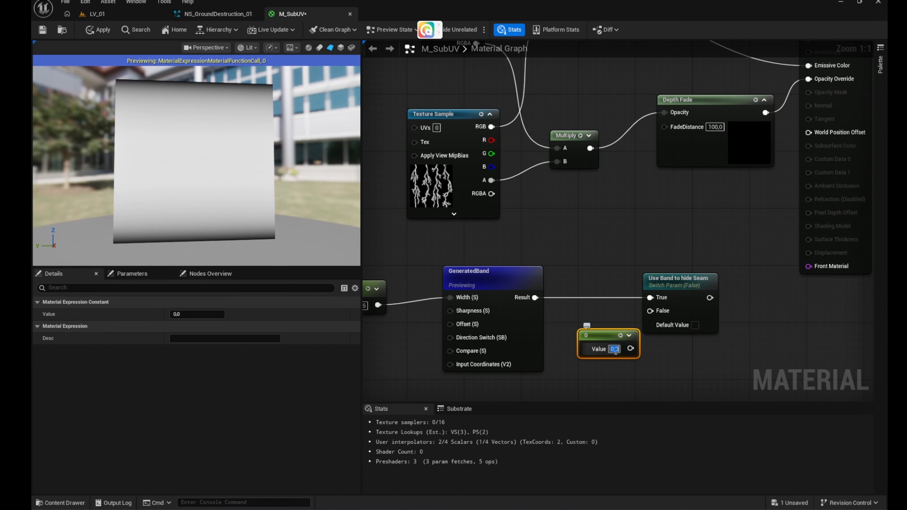
{"action": "type", "text": "1"}
{"action": "left_click", "coordinate": [651, 374]}
{"action": "left_click_drag", "start_coordinate": [630, 348], "coordinate": [649, 310]}
Add a Multiply node that combines the alpha Multiply with the switch's output and feeds Depth Fade's Opacity.
{"action": "scroll", "coordinate": [779, 260], "scroll_direction": "down", "scroll_amount": 3}
{"action": "left_click_drag", "start_coordinate": [460, 263], "coordinate": [699, 318]}
{"action": "left_click_drag", "start_coordinate": [707, 274], "coordinate": [672, 227]}
{"action": "left_click", "coordinate": [711, 237]}
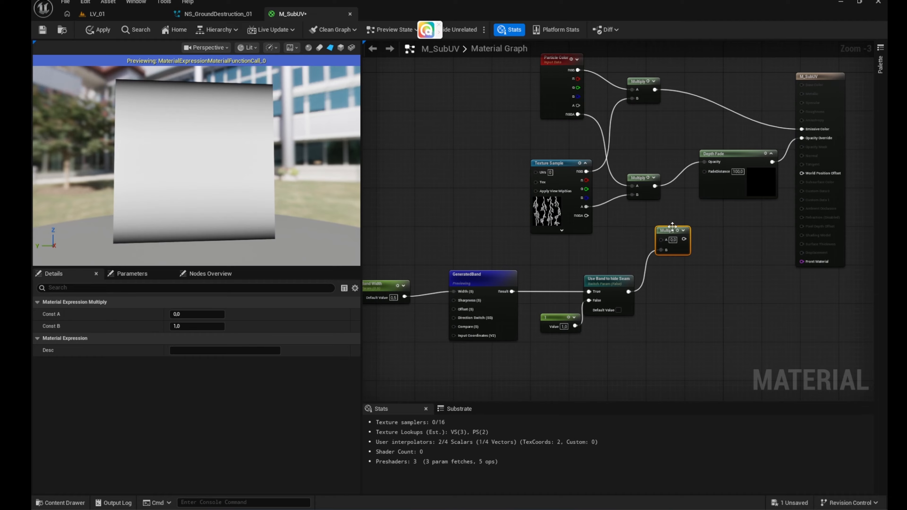
{"action": "left_click_drag", "start_coordinate": [654, 186], "coordinate": [703, 165]}
{"action": "right_click_drag", "start_coordinate": [709, 224], "coordinate": [785, 223]}
{"action": "left_click_drag", "start_coordinate": [624, 160], "coordinate": [682, 221]}
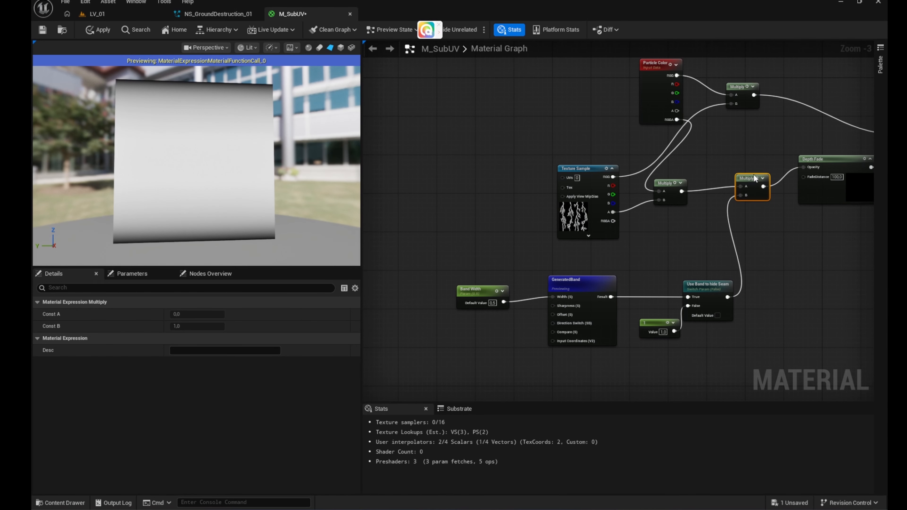
{"action": "mouse_move", "coordinate": [752, 180]}
{"action": "left_mouse_down"}
{"action": "mouse_move", "coordinate": [752, 156]}
{"action": "mouse_move", "coordinate": [752, 167]}
{"action": "left_mouse_up"}
Stop previewing GeneratedBand and test the Use Band to hide Seam switch with its default value on, leaving it off.
{"action": "right_click", "coordinate": [593, 283]}
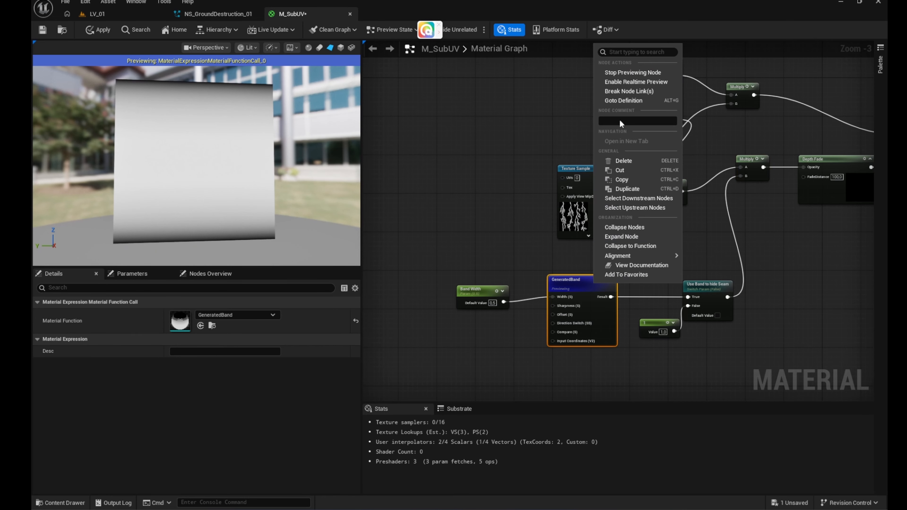
{"action": "left_click", "coordinate": [619, 75]}
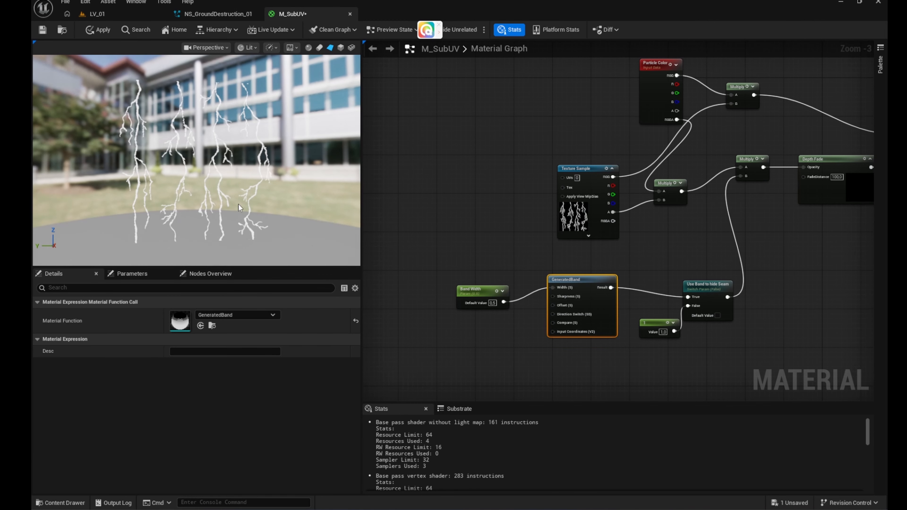
{"action": "right_click_drag", "start_coordinate": [688, 321], "coordinate": [650, 348]}
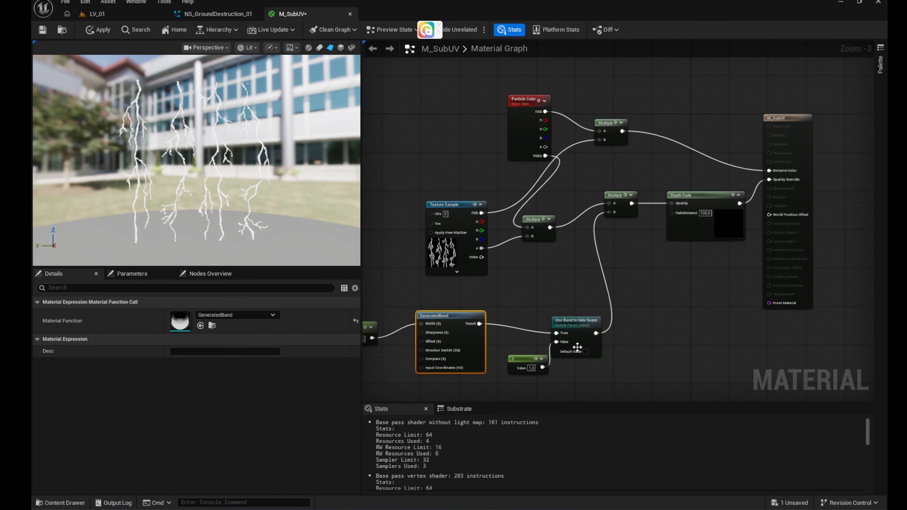
{"action": "left_click", "coordinate": [586, 352]}
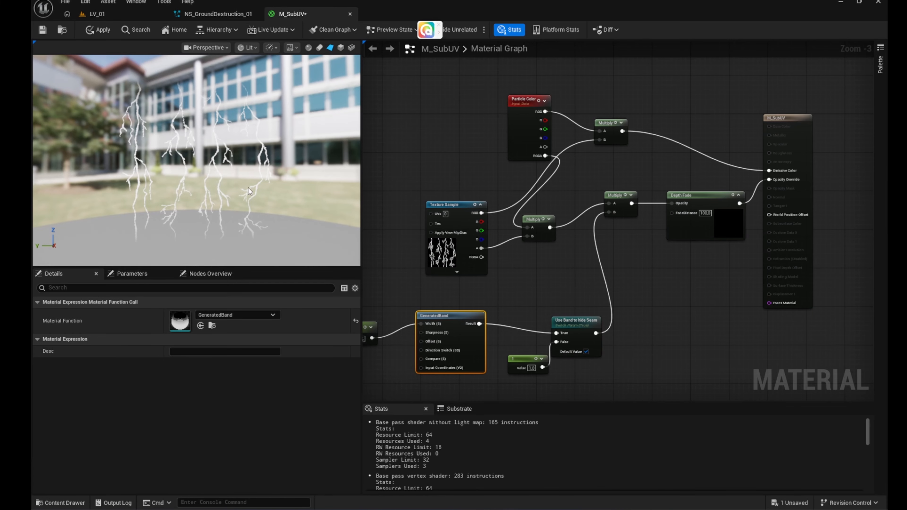
{"action": "scroll", "coordinate": [248, 190], "scroll_direction": "down", "scroll_amount": 4}
{"action": "mouse_move", "coordinate": [248, 189]}
{"action": "left_mouse_down"}
{"action": "mouse_move", "coordinate": [266, 198]}
{"action": "mouse_move", "coordinate": [250, 197]}
{"action": "left_mouse_up"}
{"action": "left_click", "coordinate": [585, 352]}
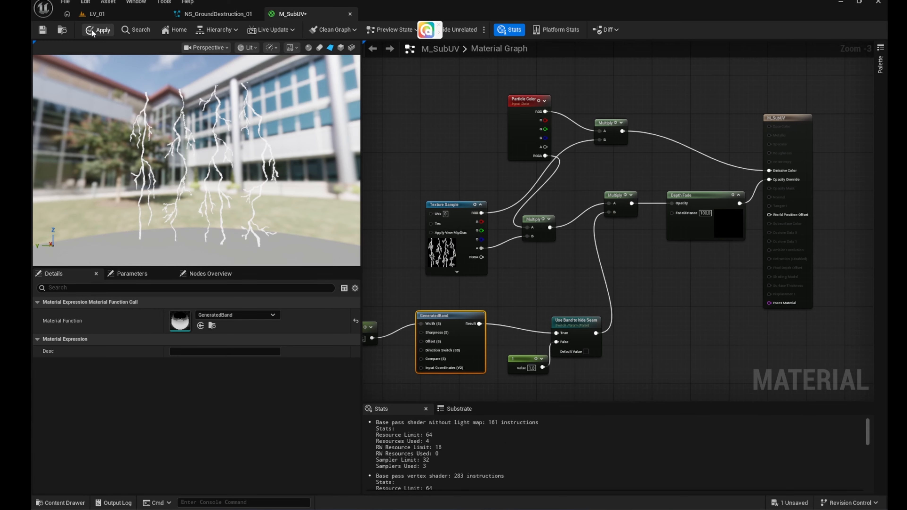
Apply and close M_SubUV, and create its material instance in the Materials folder, named MI_SubUV_Inst.
{"action": "left_click", "coordinate": [350, 13]}
{"action": "key", "text": "ctrl+space"}
{"action": "double_click", "coordinate": [404, 386]}
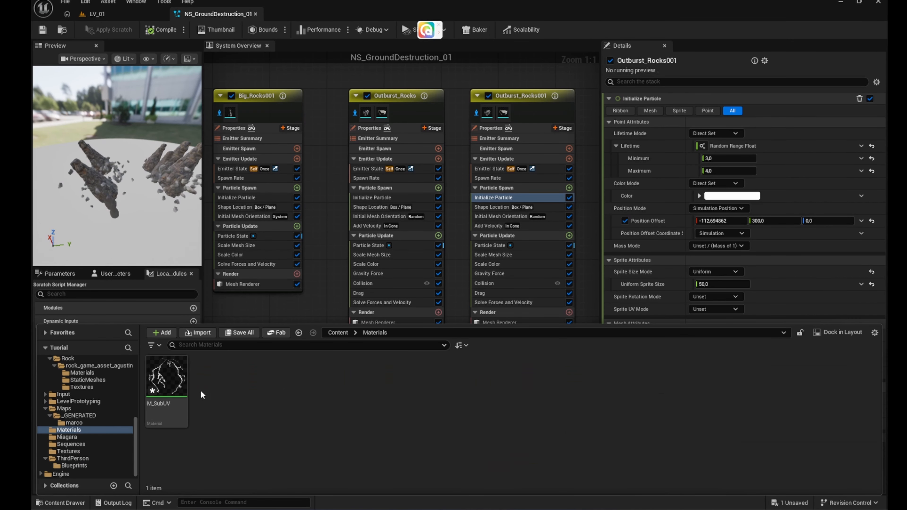
{"action": "right_click", "coordinate": [167, 387]}
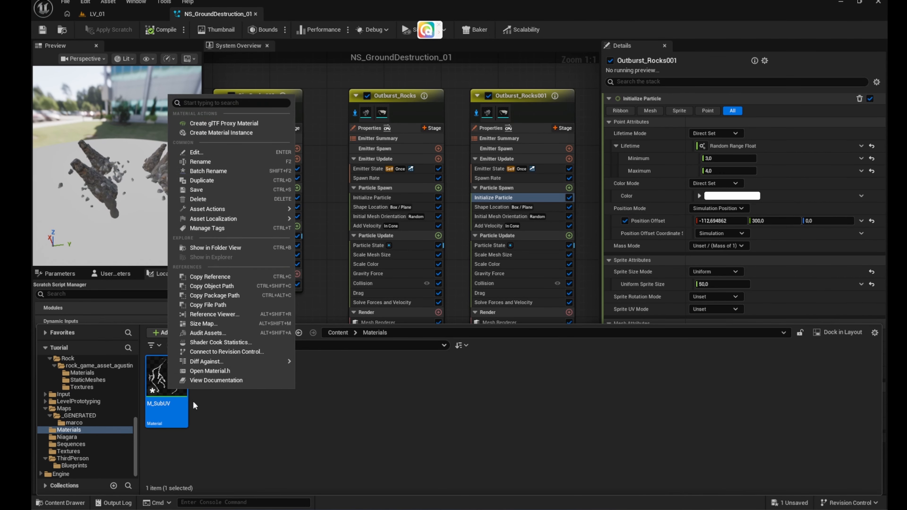
{"action": "left_click", "coordinate": [193, 133]}
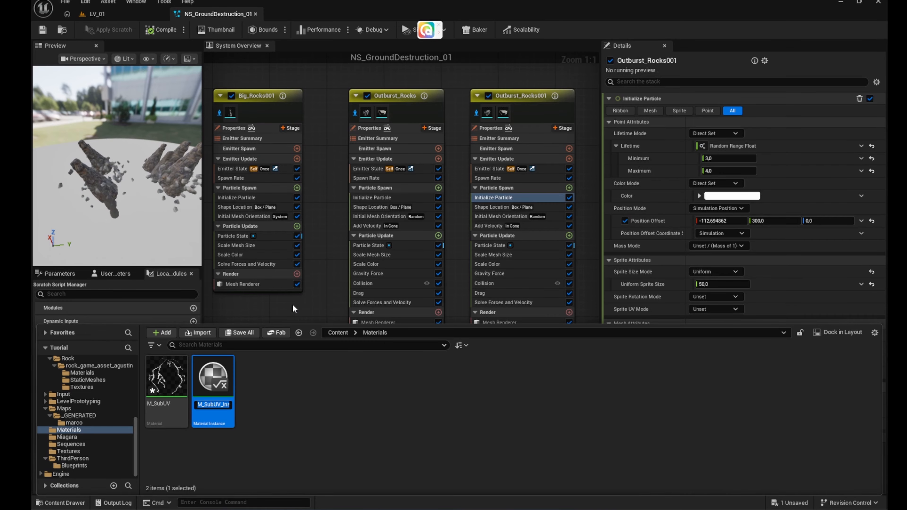
{"action": "type", "text": "I"}
{"action": "key", "text": "Return"}
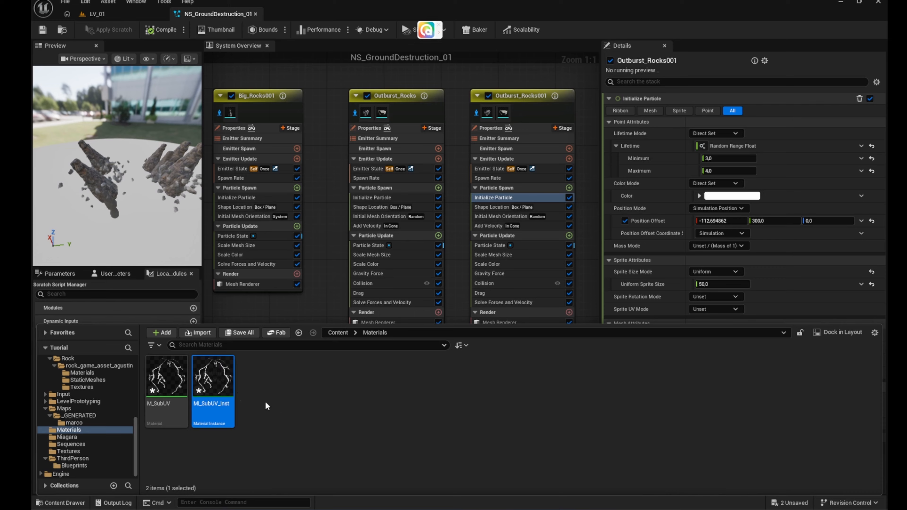
Preview MI_SubUV_Inst on a plane and enable its Use Band to hide Seam switch.
{"action": "double_click", "coordinate": [213, 383]}
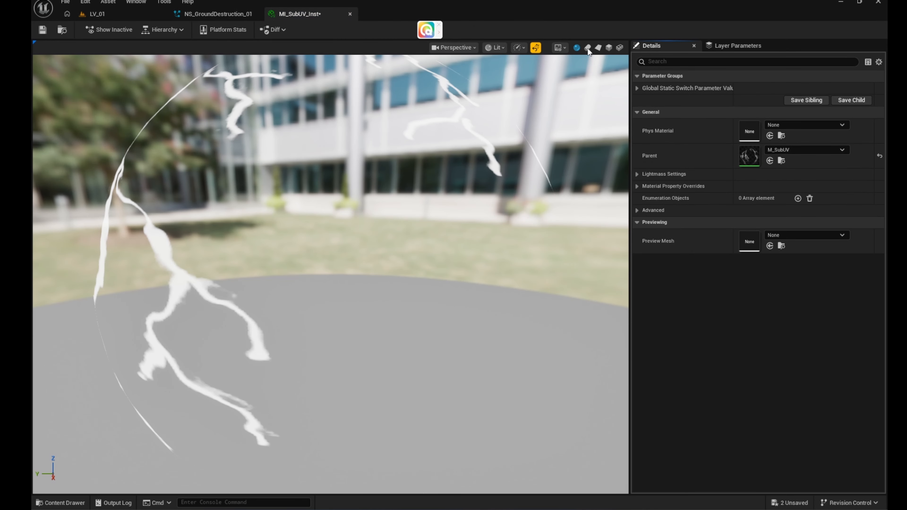
{"action": "left_click", "coordinate": [597, 47]}
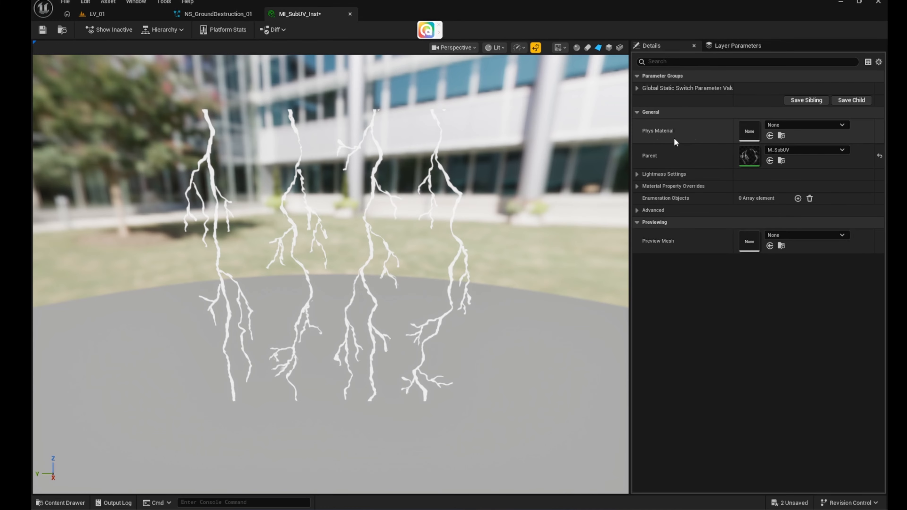
{"action": "left_click", "coordinate": [637, 88]}
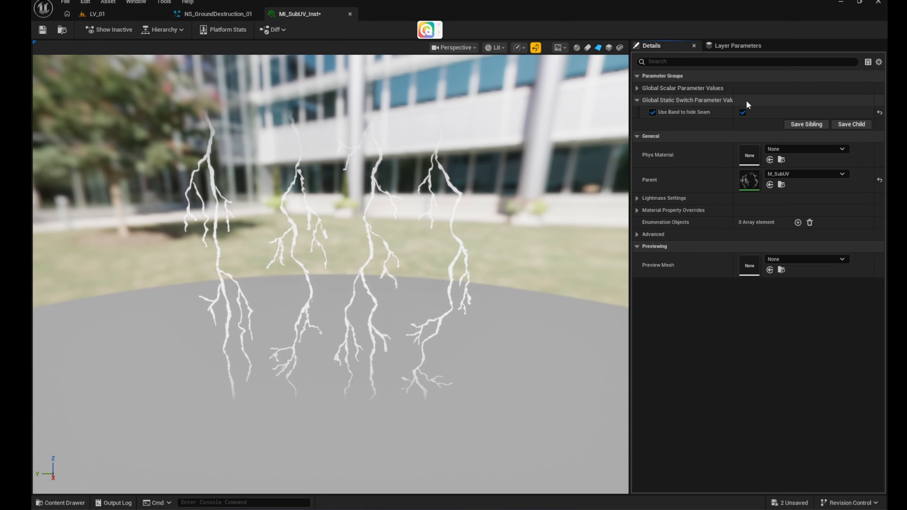
Add a SimpleSpriteBurst emitter to NS_GroundDestruction_01 beside Outburst_Rocks001.
{"action": "left_click_drag", "start_coordinate": [321, 250], "coordinate": [250, 250]}
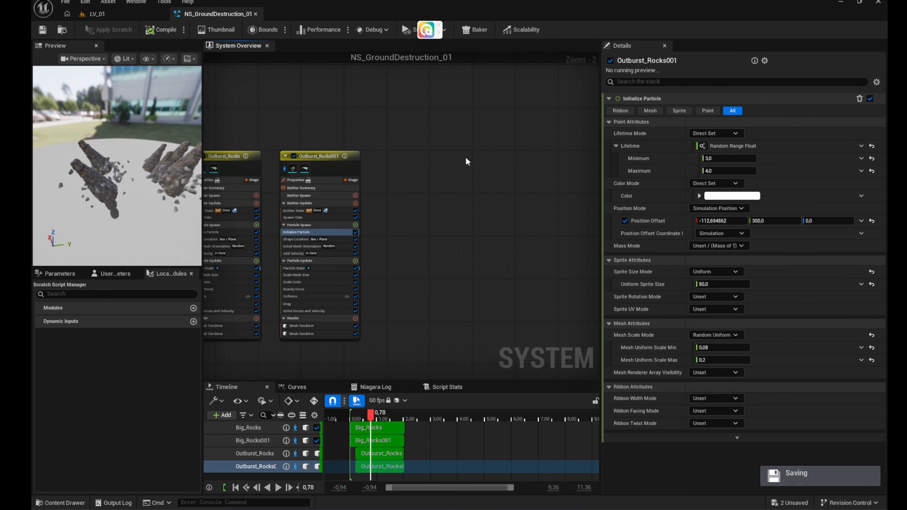
{"action": "right_click", "coordinate": [465, 157]}
{"action": "left_click", "coordinate": [492, 176]}
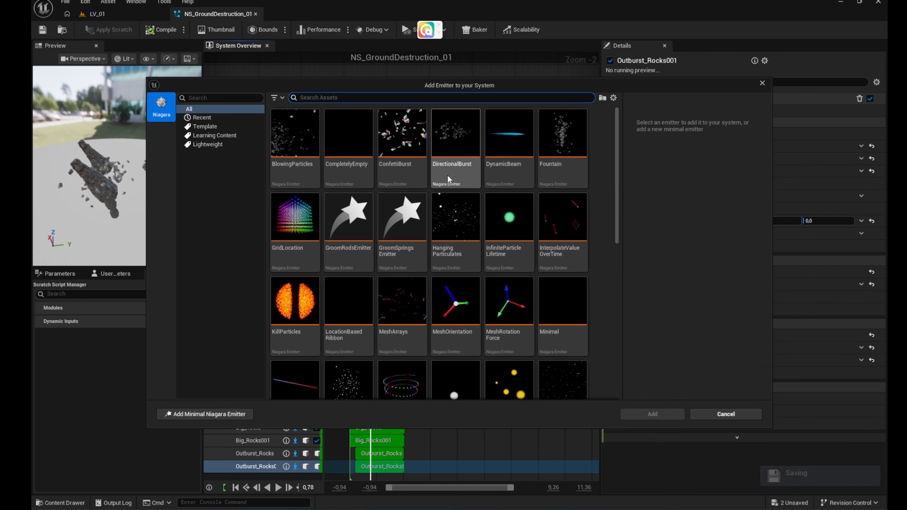
{"action": "type", "text": "burst"}
{"action": "left_click", "coordinate": [438, 181]}
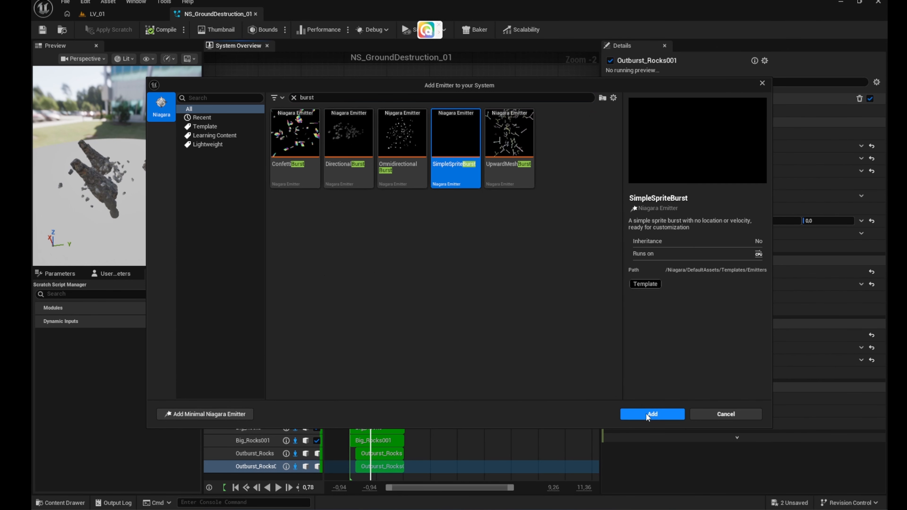
{"action": "left_click", "coordinate": [651, 414]}
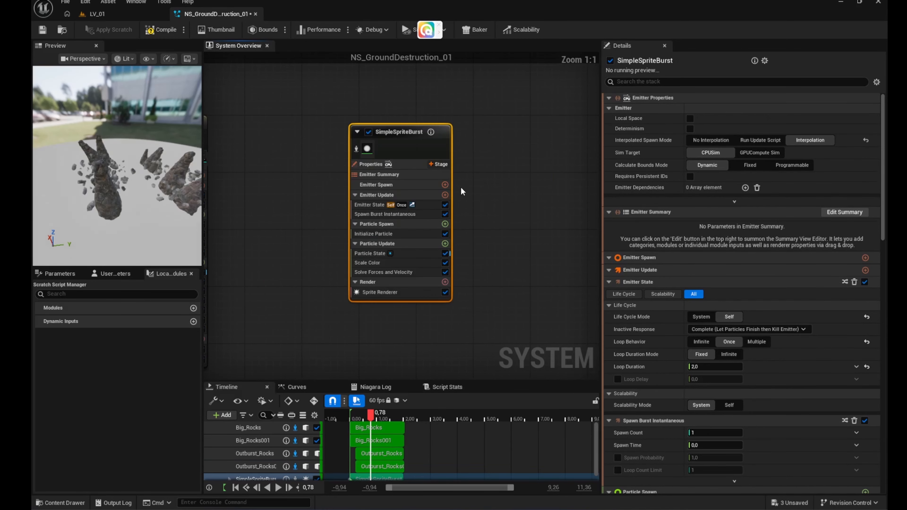
Assign MI_SubUV_Inst as the material of the SimpleSpriteBurst emitter's Sprite Renderer.
{"action": "left_click", "coordinate": [411, 330]}
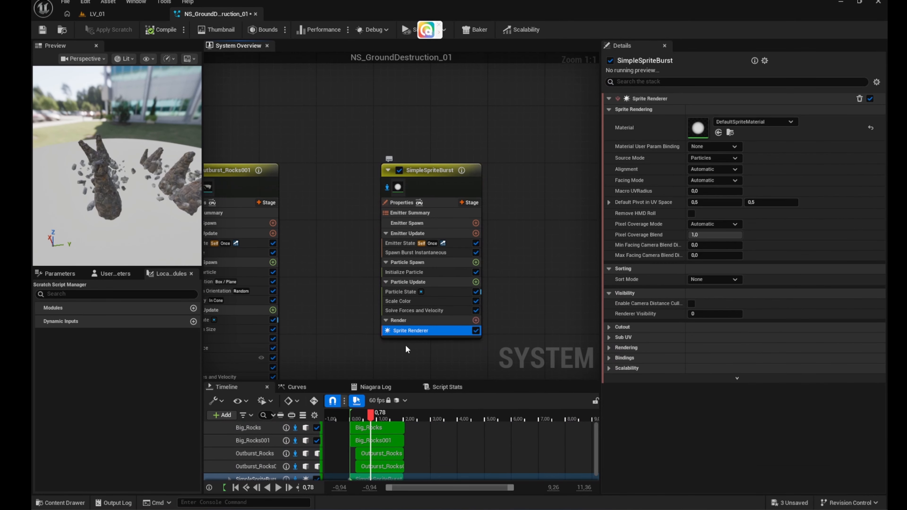
{"action": "left_click", "coordinate": [45, 502]}
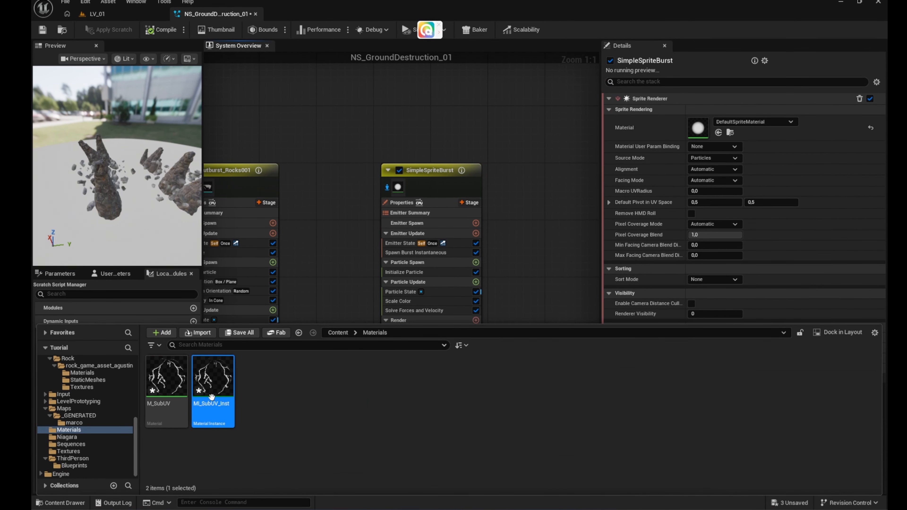
{"action": "left_click", "coordinate": [718, 133]}
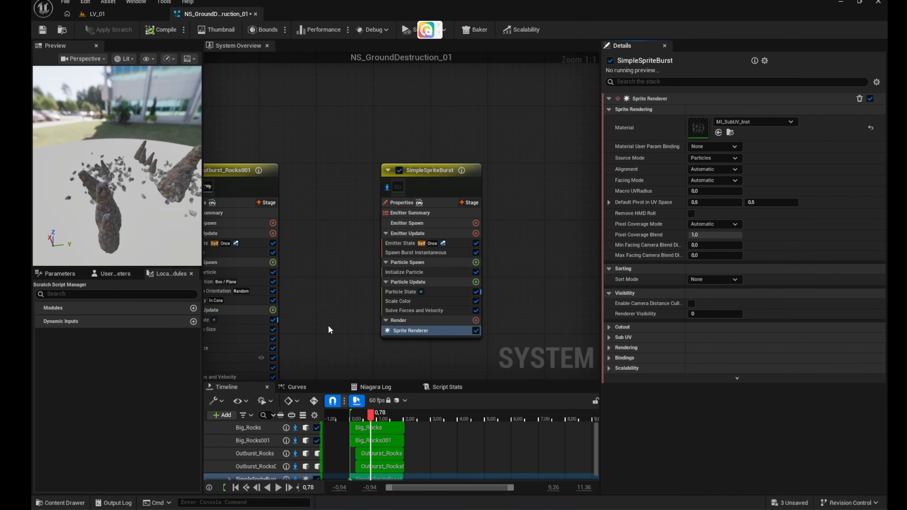
Replace the SimpleSpriteBurst emitter's Spawn Burst Instantaneous module with a Spawn Rate module set to 7.
{"action": "left_click", "coordinate": [410, 253]}
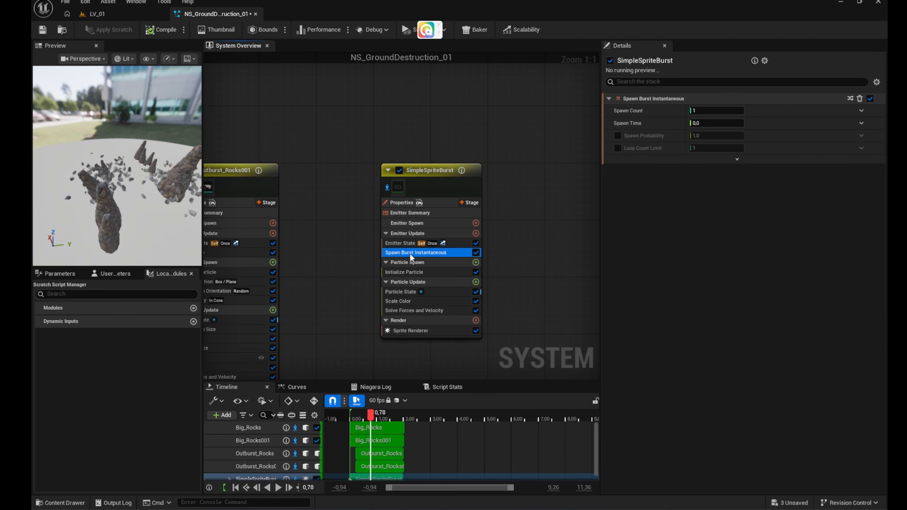
{"action": "key", "text": "Delete"}
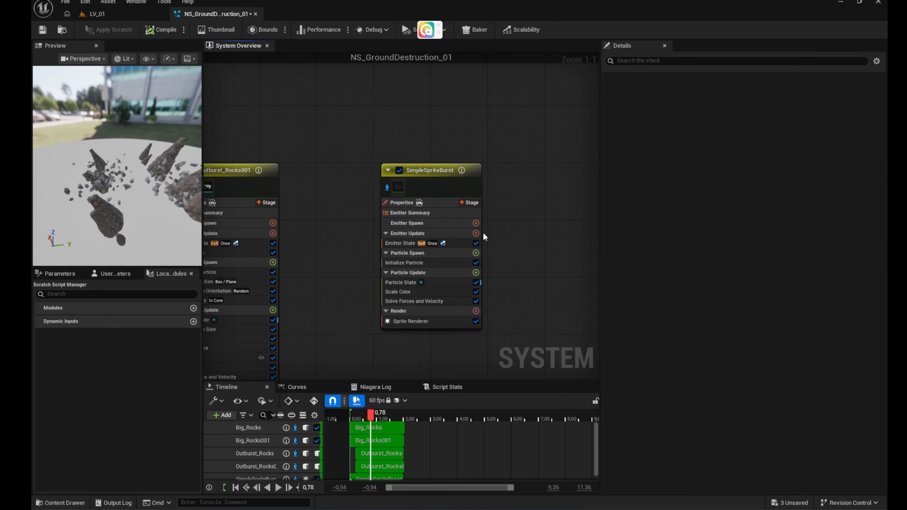
{"action": "left_click", "coordinate": [476, 233]}
{"action": "left_click", "coordinate": [324, 332]}
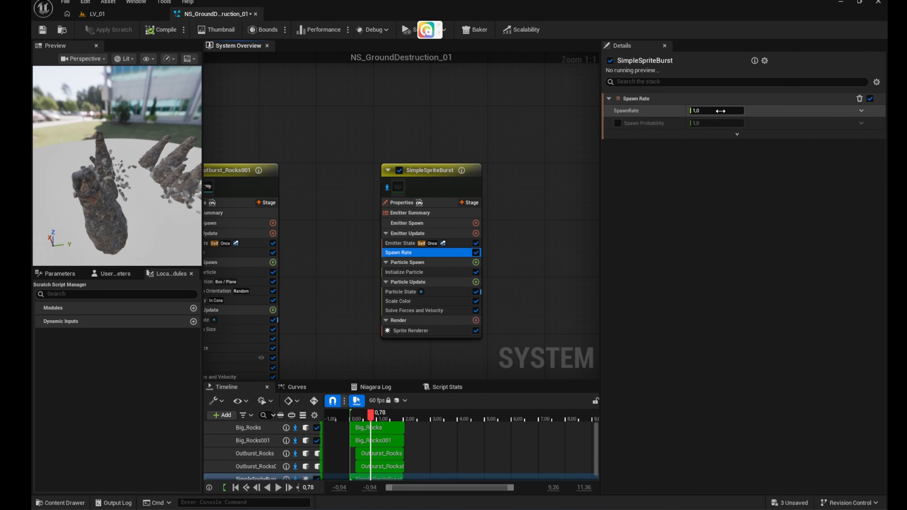
{"action": "left_click", "coordinate": [720, 111]}
{"action": "type", "text": "7"}
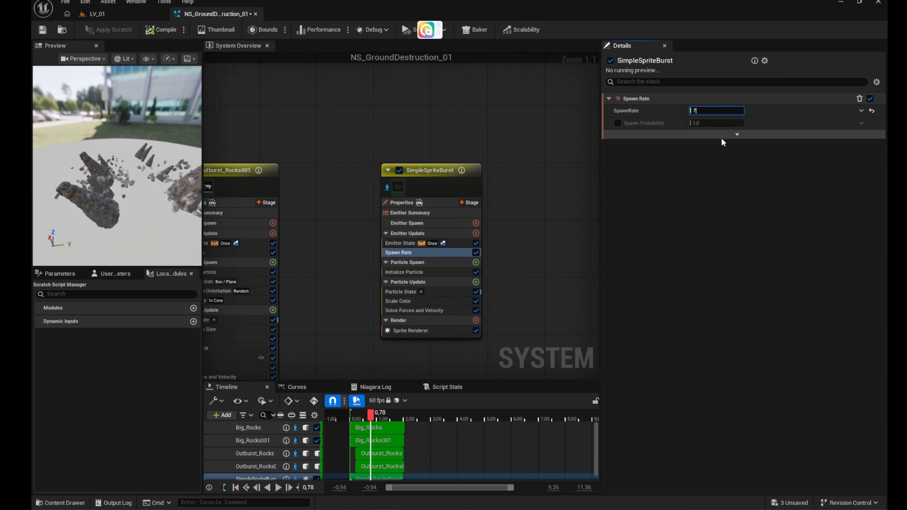
{"action": "key", "text": "Return"}
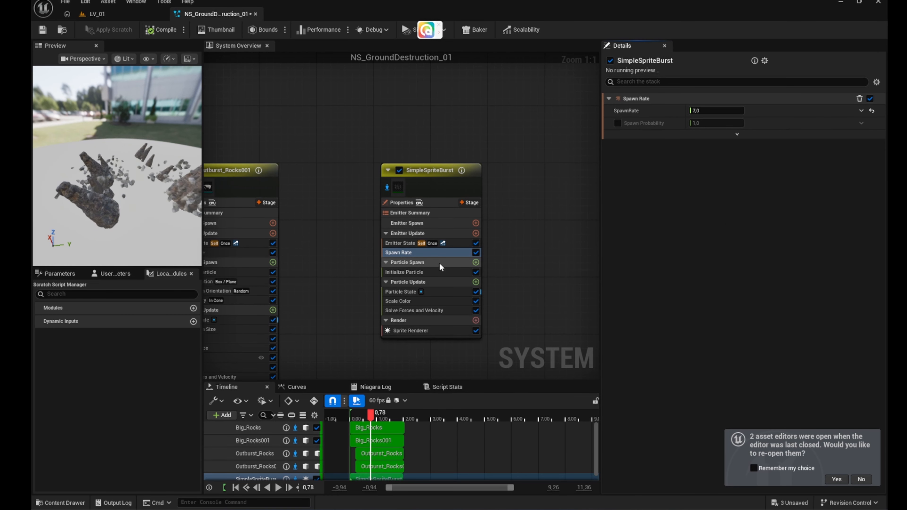
Make the SimpleSpriteBurst particle Lifetime a Random Range Float with minimum 0.1 and maximum 0.2.
{"action": "left_click", "coordinate": [433, 272]}
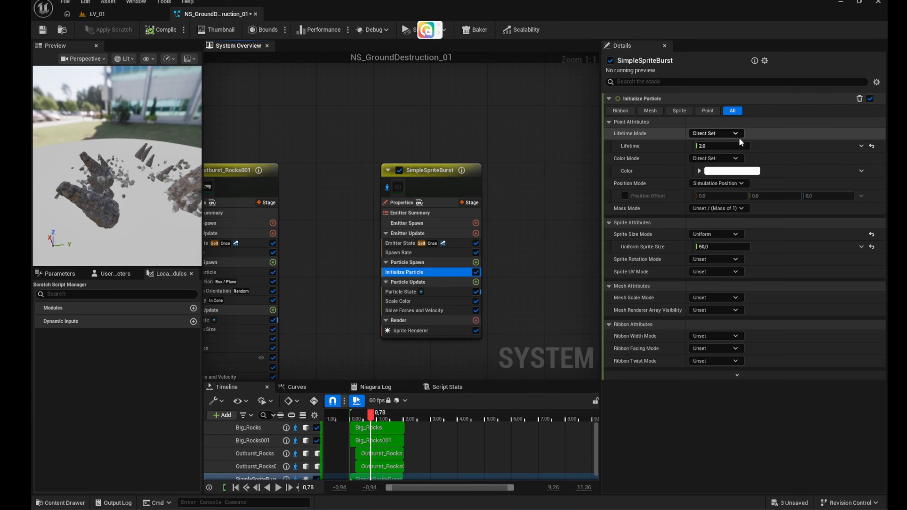
{"action": "left_click", "coordinate": [861, 146]}
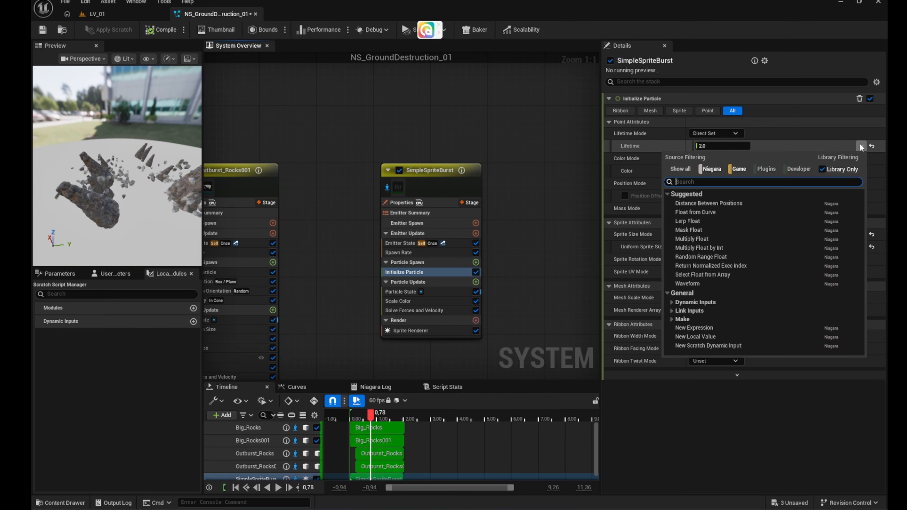
{"action": "left_click", "coordinate": [695, 257]}
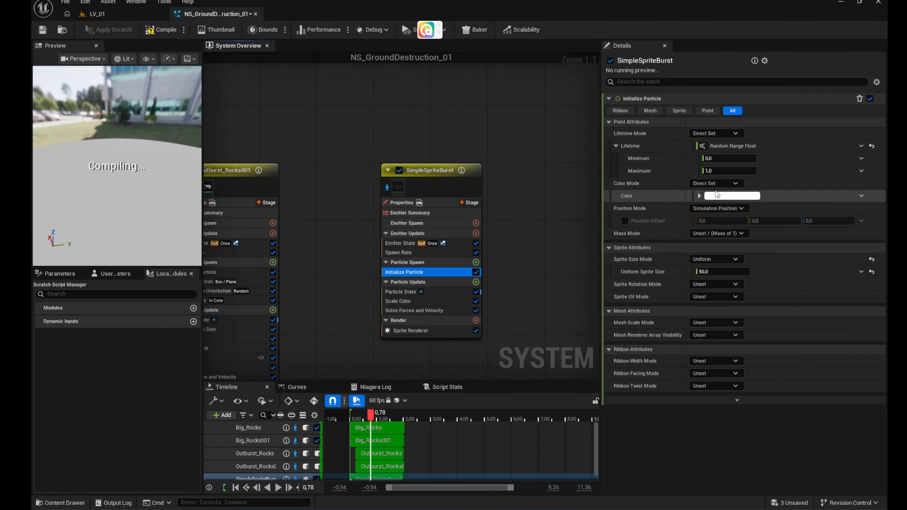
{"action": "left_click", "coordinate": [715, 158]}
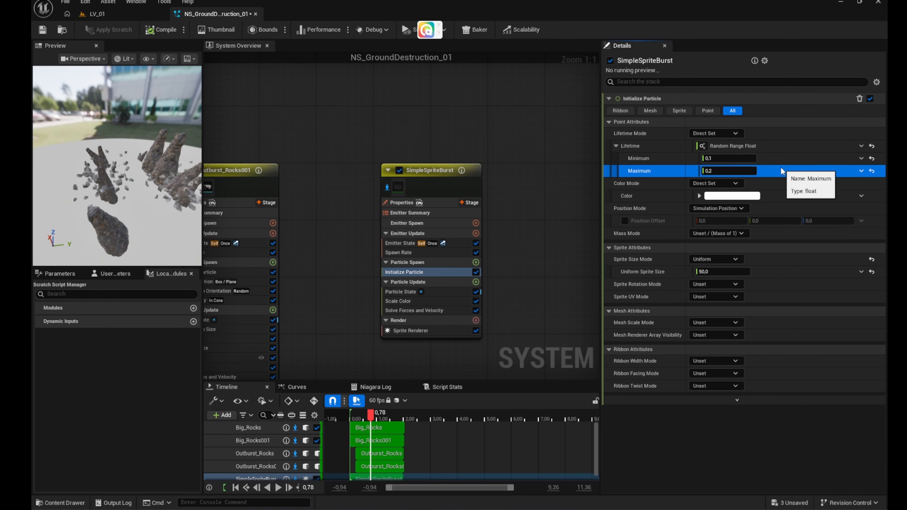
Make the particle Color a Random Range Linear Color and set its minimum to a saturated blue with V 10.
{"action": "left_click", "coordinate": [861, 196]}
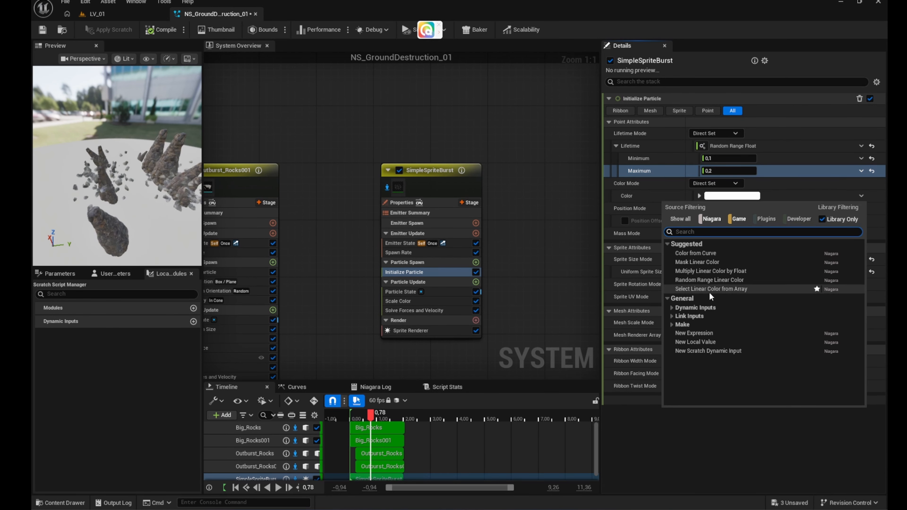
{"action": "left_click", "coordinate": [718, 279]}
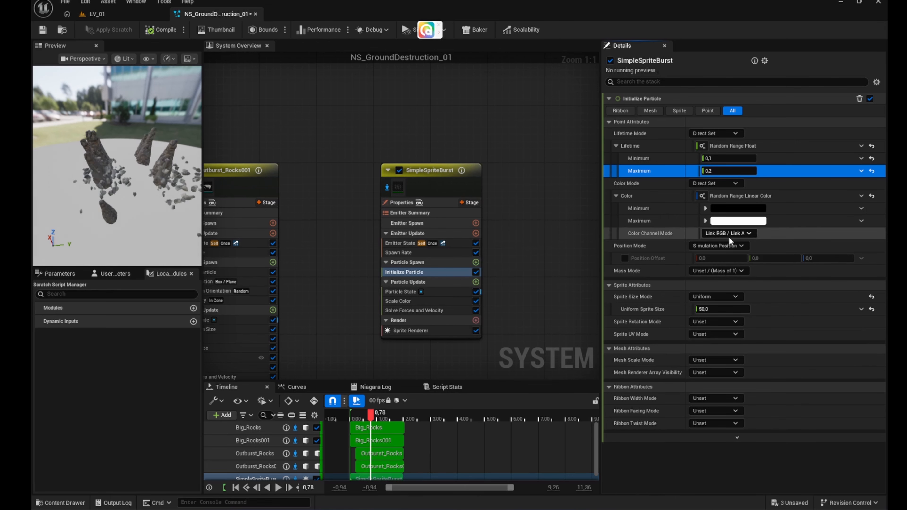
{"action": "left_click", "coordinate": [724, 208]}
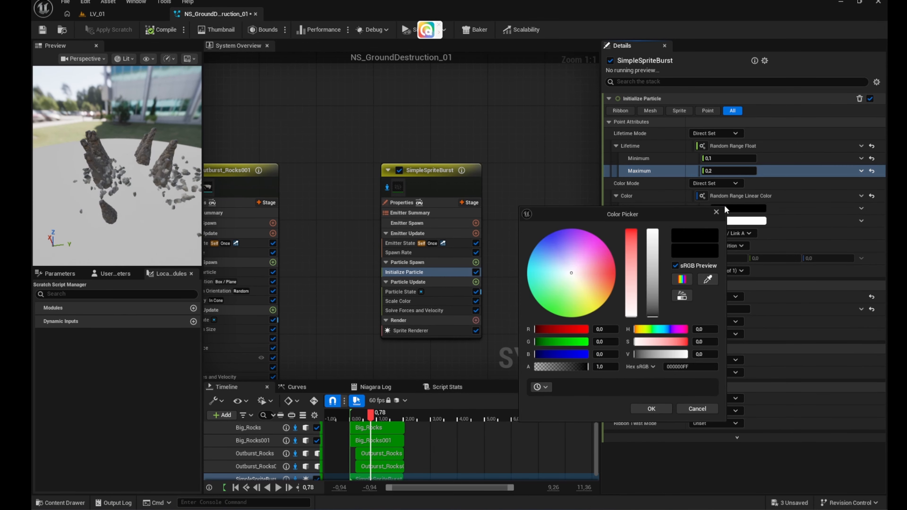
{"action": "left_click_drag", "start_coordinate": [574, 268], "coordinate": [538, 243]}
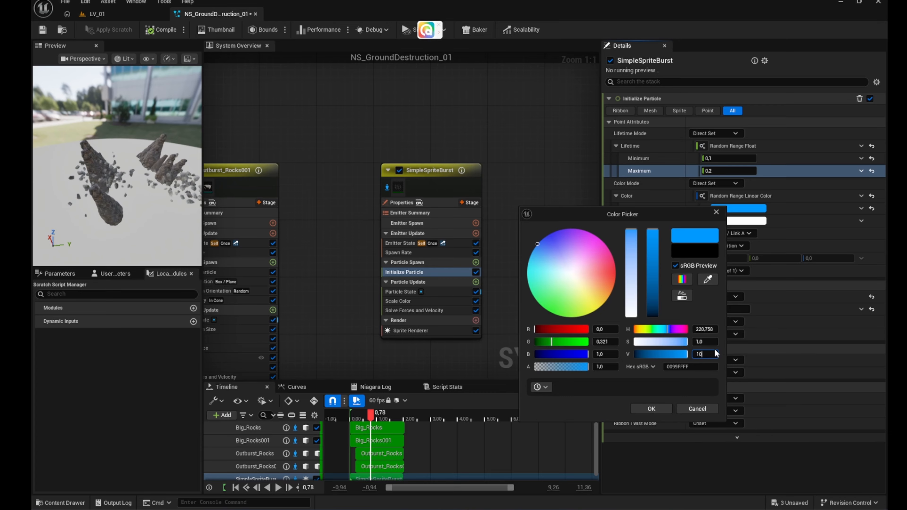
{"action": "left_click", "coordinate": [653, 409]}
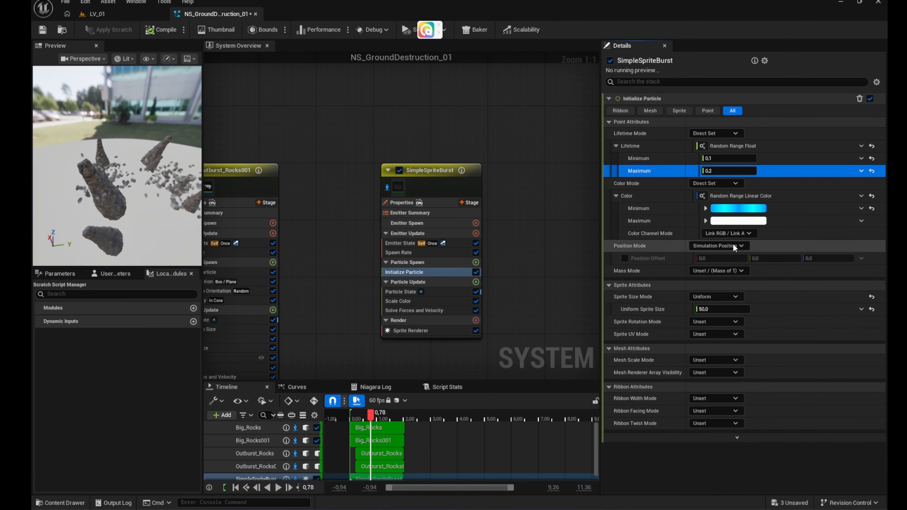
Set the maximum of the random particle color to purple with V 3.
{"action": "left_click", "coordinate": [738, 220]}
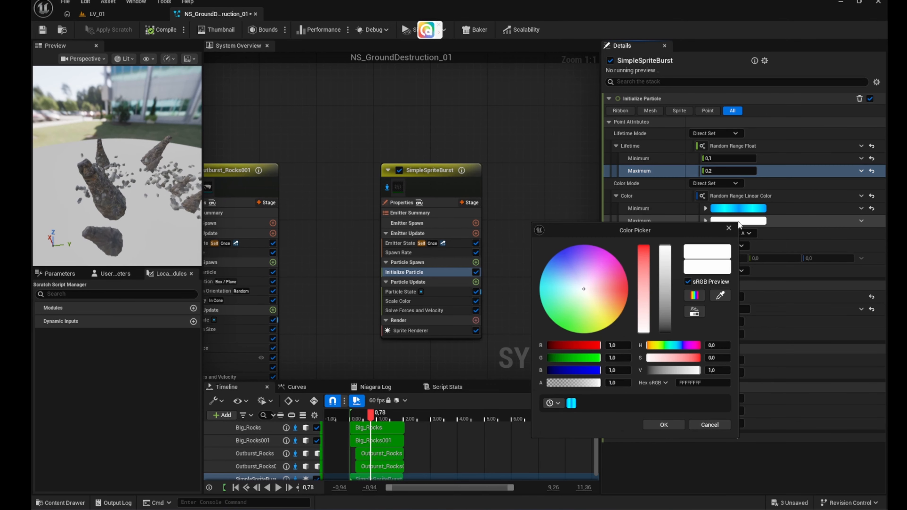
{"action": "left_click_drag", "start_coordinate": [586, 289], "coordinate": [579, 247]}
{"action": "left_click_drag", "start_coordinate": [665, 250], "coordinate": [668, 303]}
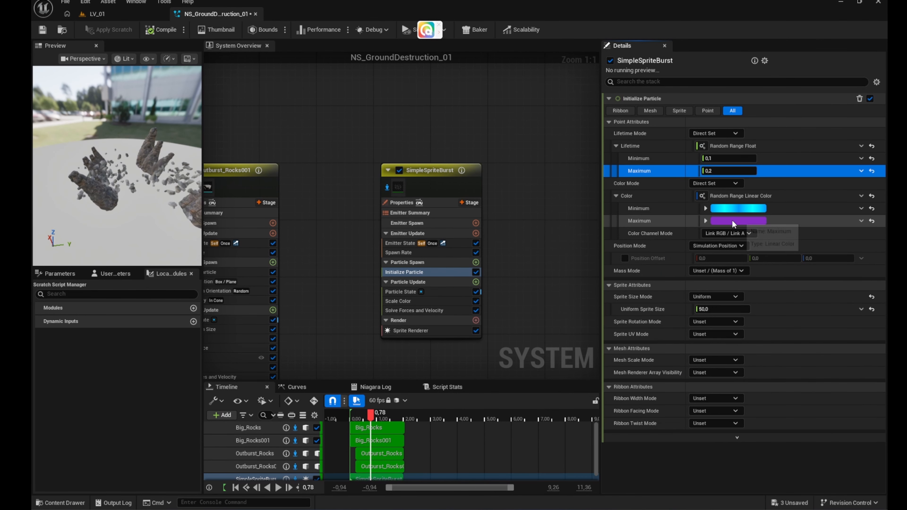
{"action": "left_click", "coordinate": [731, 221]}
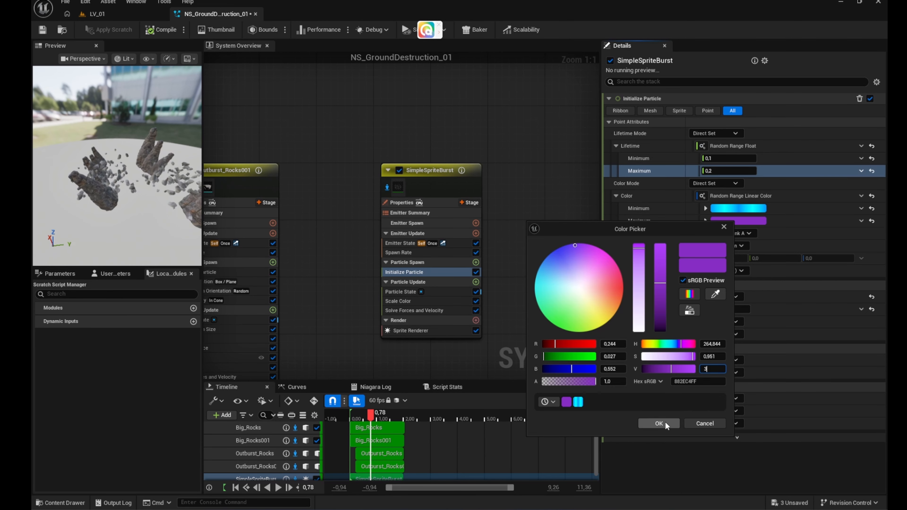
{"action": "type", "text": "3"}
{"action": "left_click", "coordinate": [659, 423]}
Set the Sprite Renderer's Sub Image Size to 4 by 1, briefly testing 1 as the X value in the preview.
{"action": "left_click", "coordinate": [426, 329]}
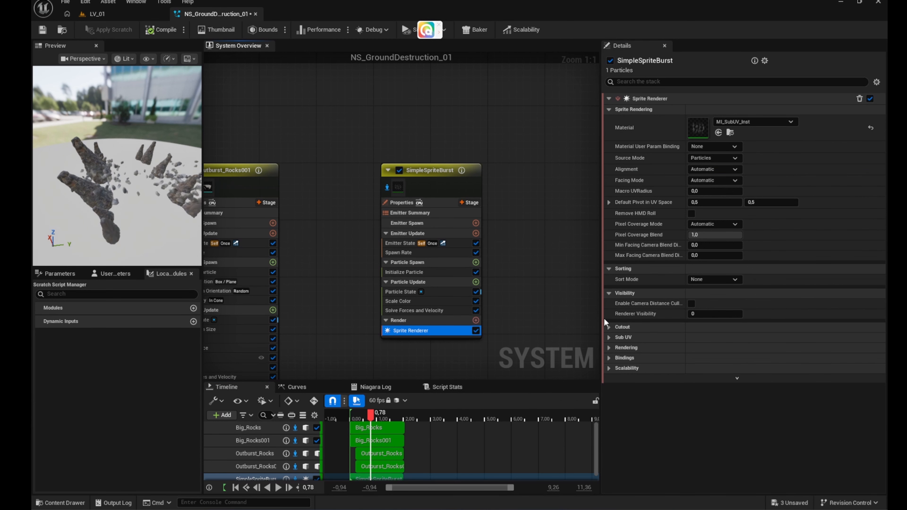
{"action": "left_click", "coordinate": [609, 337]}
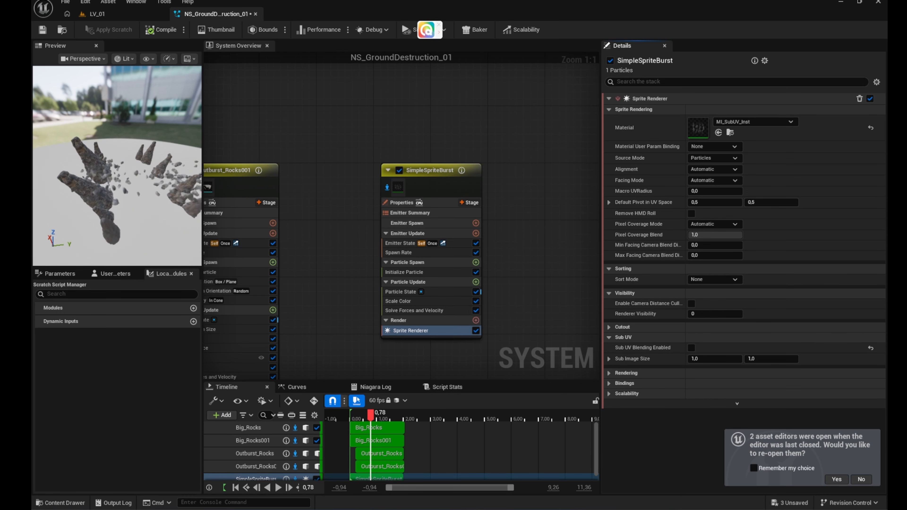
{"action": "left_click", "coordinate": [725, 358]}
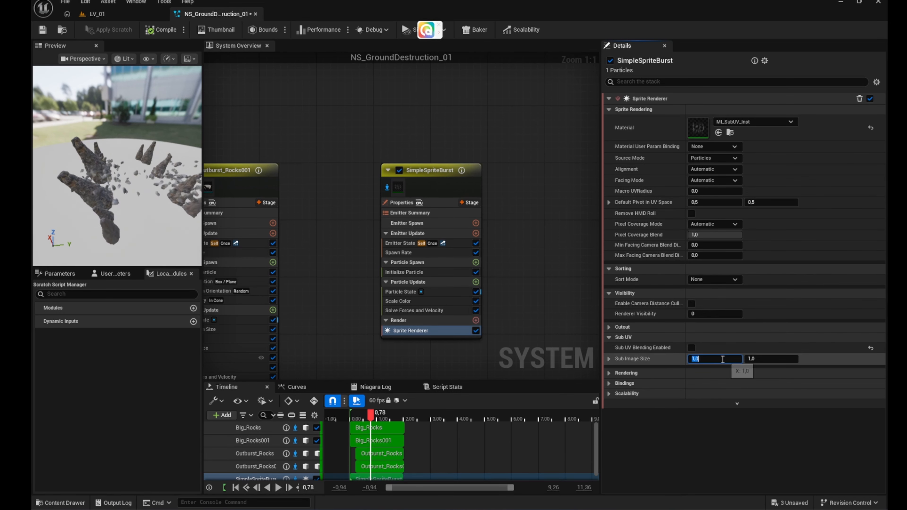
{"action": "type", "text": "4"}
{"action": "left_click", "coordinate": [830, 359]}
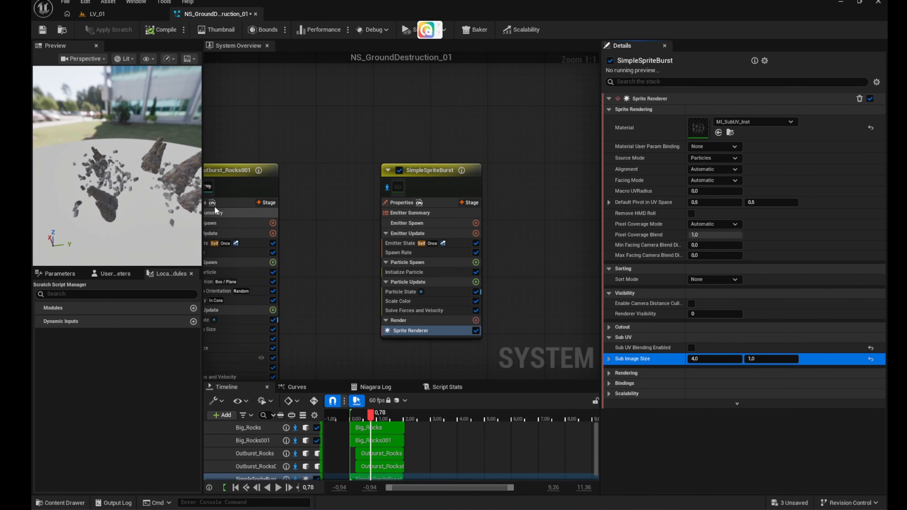
{"action": "left_click_drag", "start_coordinate": [157, 204], "coordinate": [182, 182]}
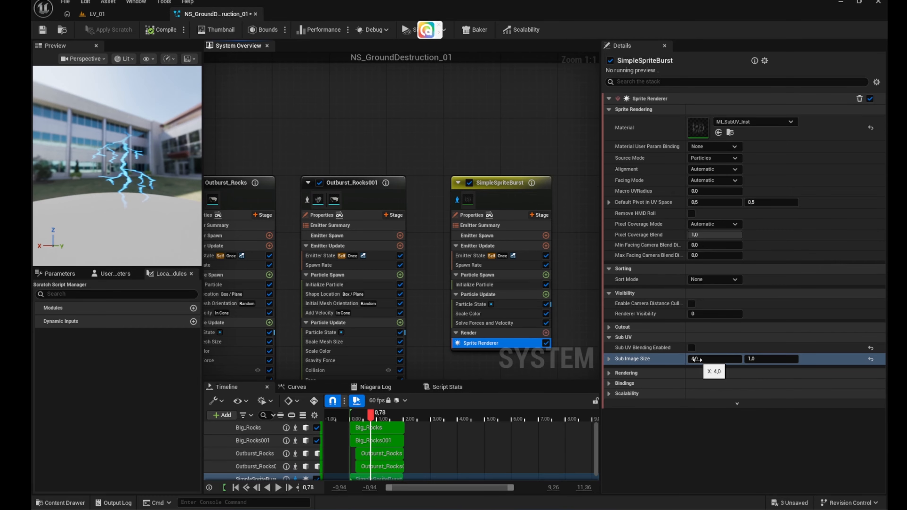
{"action": "left_click", "coordinate": [696, 359]}
{"action": "type", "text": "1"}
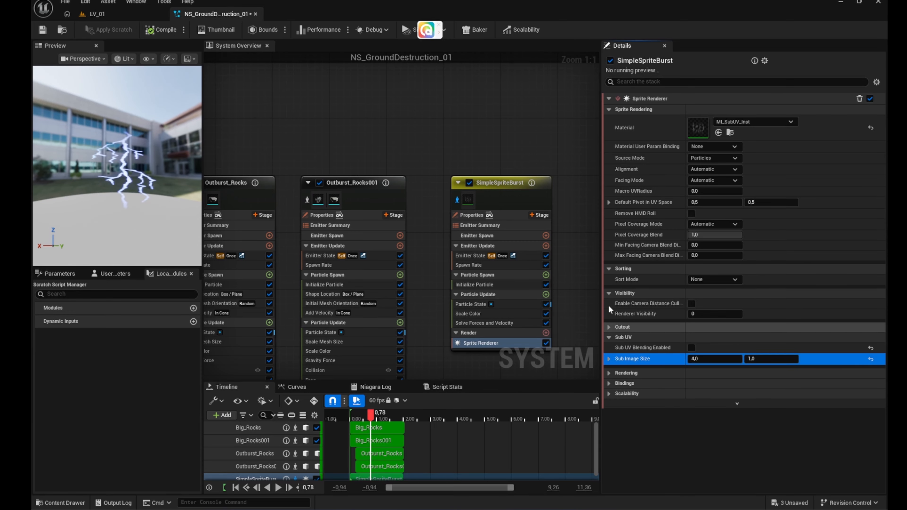
Set the SimpleSpriteBurst Sprite Size Mode to Non-Uniform with a sprite size of about 150 by 1000.
{"action": "left_click", "coordinate": [479, 285]}
{"action": "left_click", "coordinate": [728, 298]}
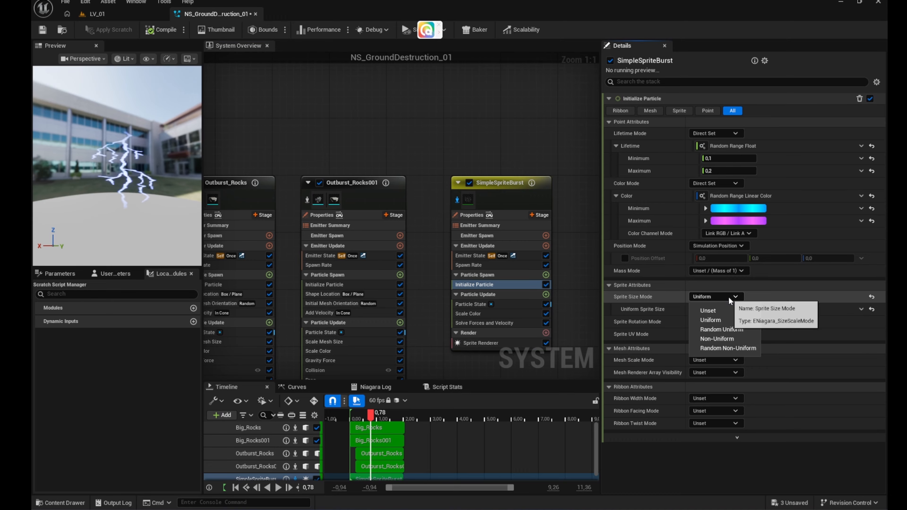
{"action": "left_click", "coordinate": [734, 339]}
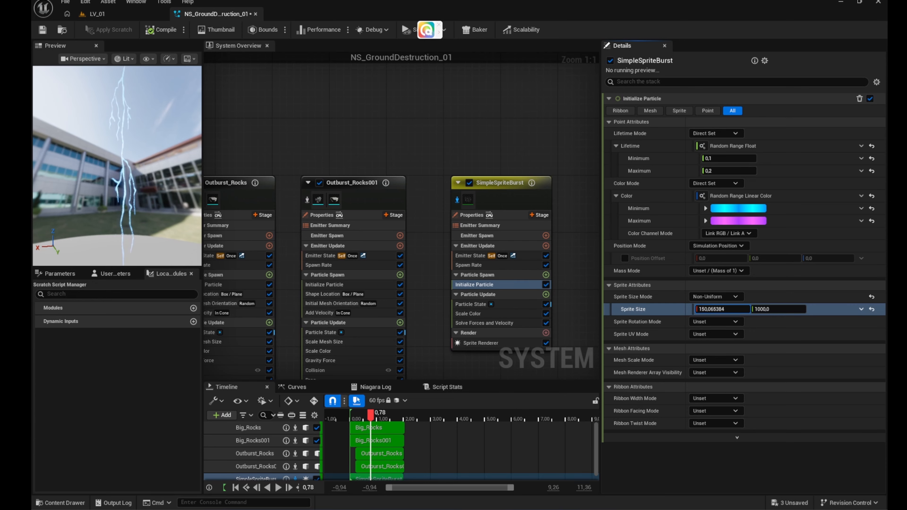
Widen the SimpleSpriteBurst lightning sprite's X size to about 190 and view the preview from a different angle.
{"action": "left_click_drag", "start_coordinate": [723, 310], "coordinate": [728, 310]}
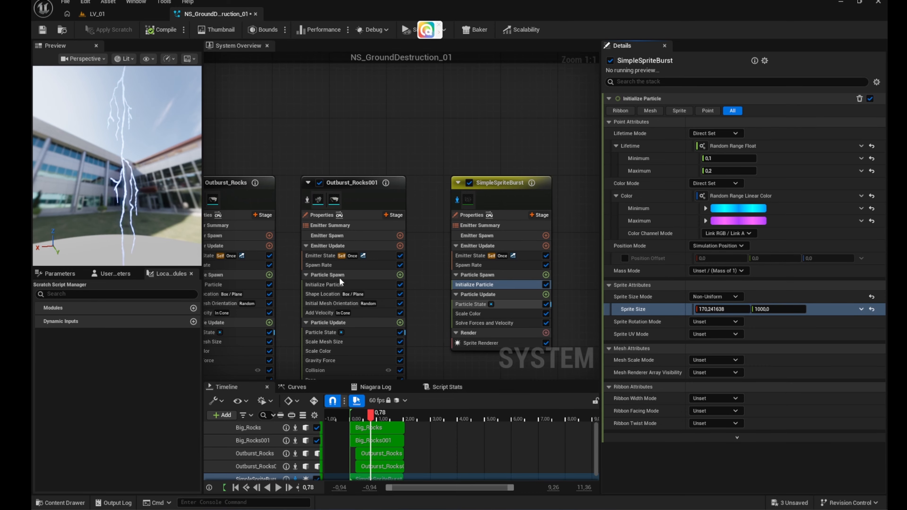
{"action": "left_click_drag", "start_coordinate": [82, 208], "coordinate": [113, 154]}
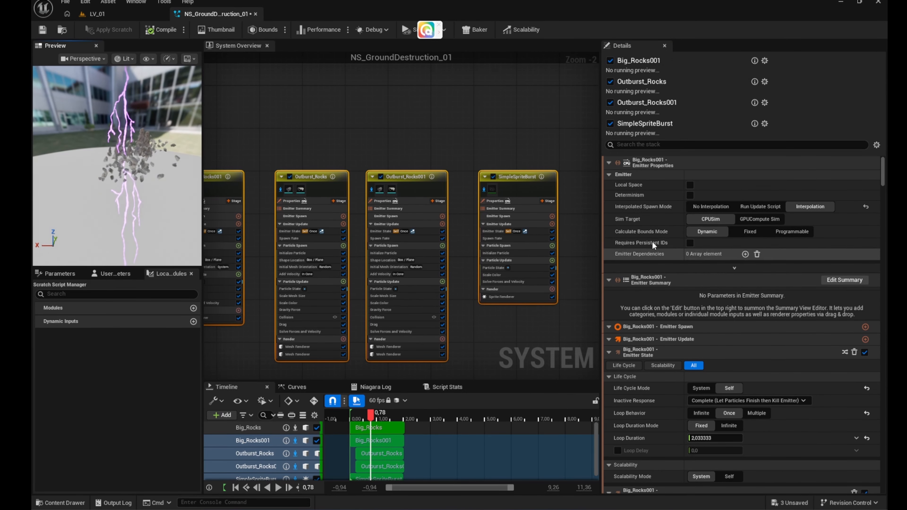
Enable Position Offset in SimpleSpriteBurst's Initialize Particle, trying a Z of 350 before setting it to 450.
{"action": "scroll", "coordinate": [497, 253], "scroll_direction": "up", "scroll_amount": 2}
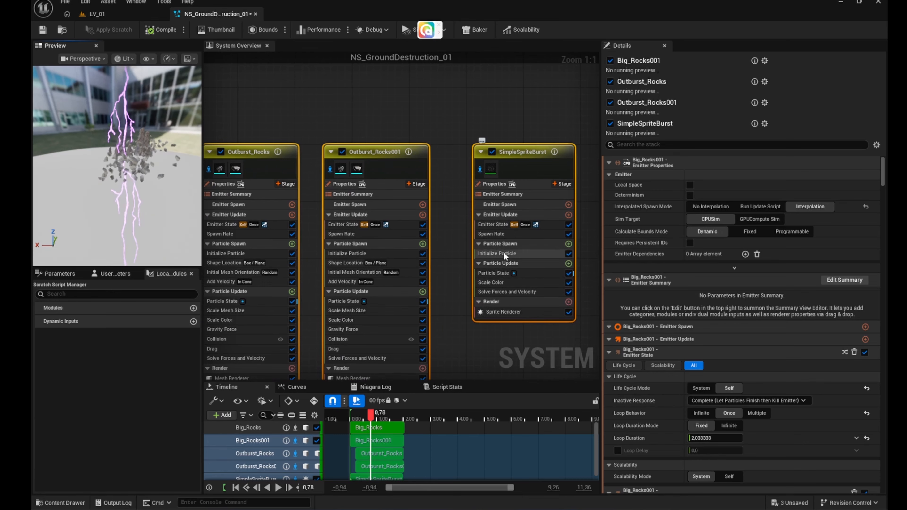
{"action": "left_click", "coordinate": [497, 252]}
{"action": "left_click", "coordinate": [624, 258]}
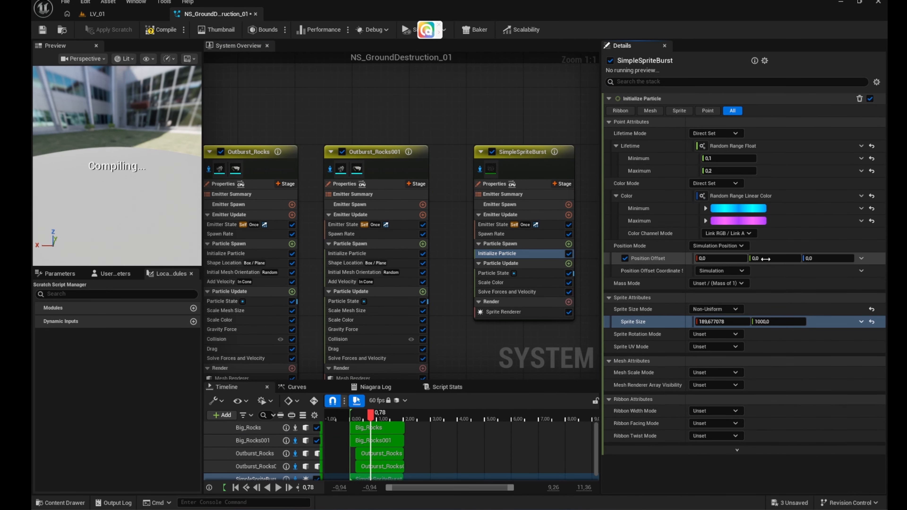
{"action": "left_click", "coordinate": [823, 258]}
{"action": "type", "text": "3"}
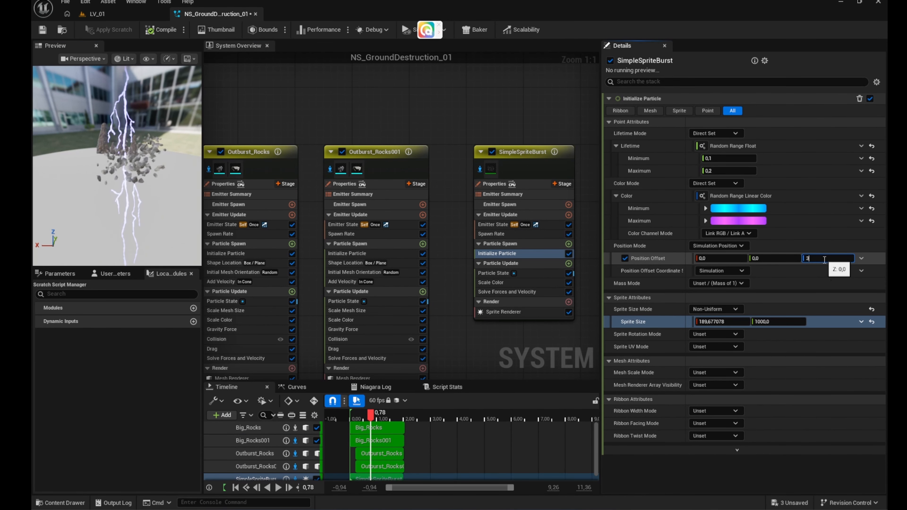
{"action": "type", "text": "50"}
{"action": "key", "text": "Return"}
{"action": "key", "text": "Return"}
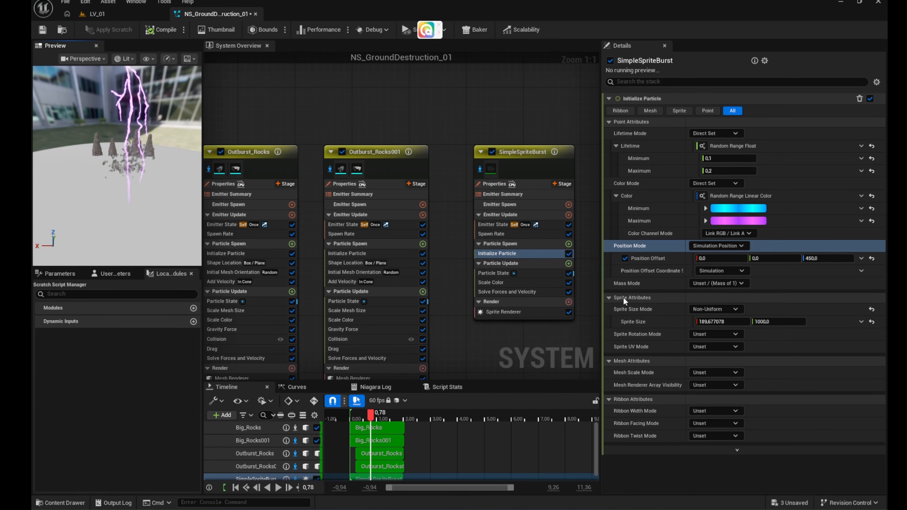
Set the lightning sprite size's Y to 800, adjust its X width, and preview the effect at about 0.85 on the timeline.
{"action": "left_click", "coordinate": [774, 322]}
{"action": "type", "text": "800"}
{"action": "key", "text": "Return"}
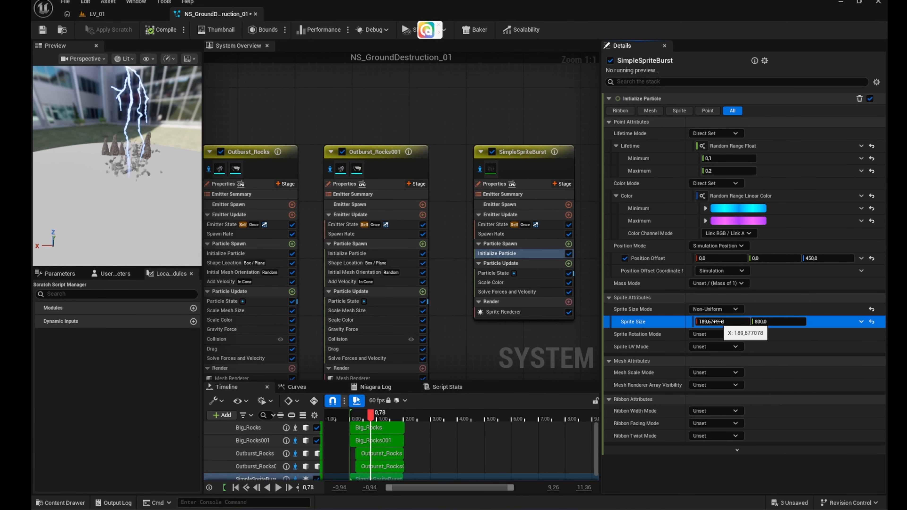
{"action": "left_click_drag", "start_coordinate": [718, 322], "coordinate": [728, 322]}
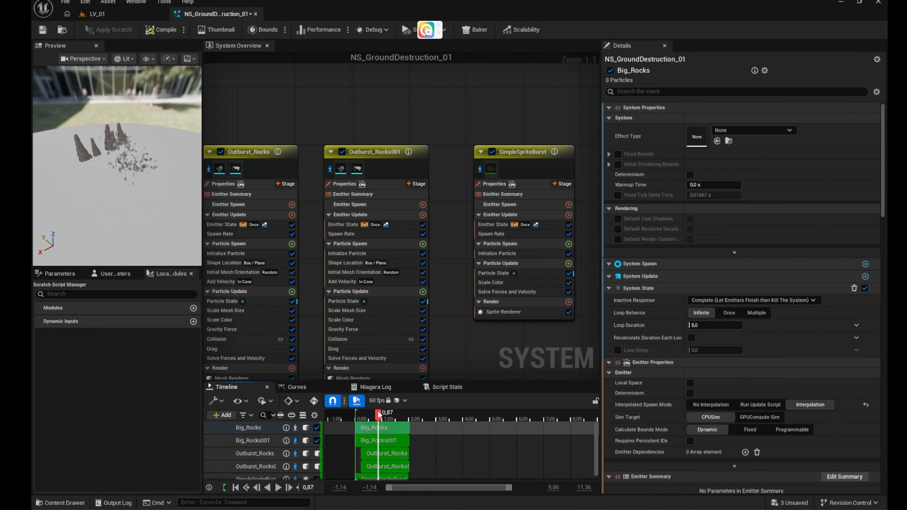
{"action": "left_click_drag", "start_coordinate": [380, 416], "coordinate": [377, 416]}
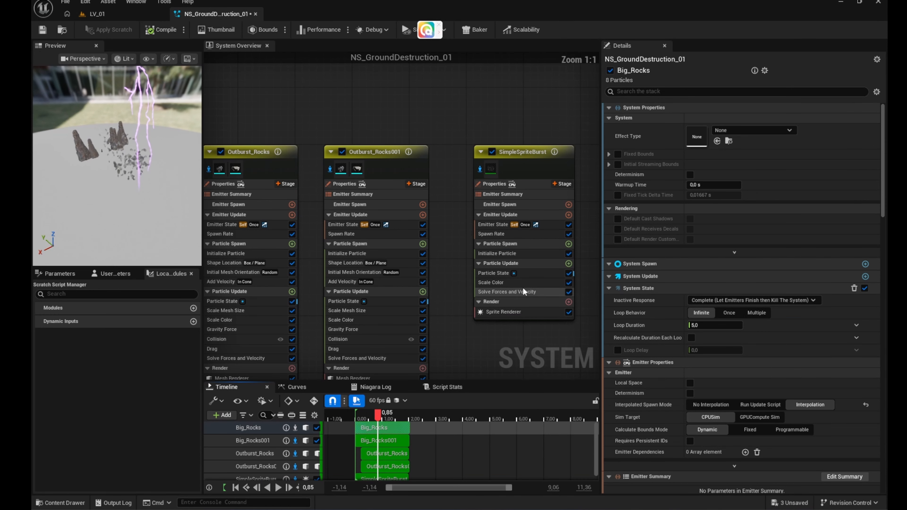
Add a Sub UVAnimation module to SimpleSpriteBurst's Particle Update and assign the Sprite Renderer to it.
{"action": "left_click", "coordinate": [569, 264]}
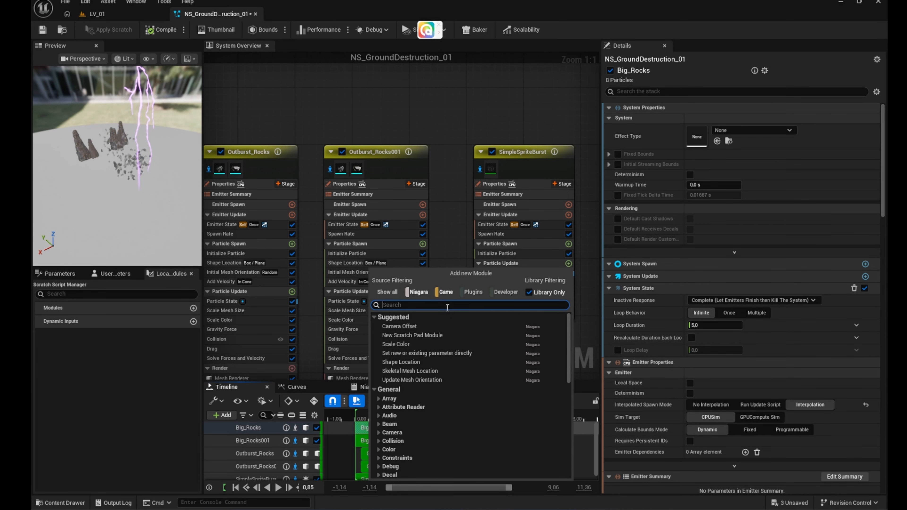
{"action": "type", "text": "subuv"}
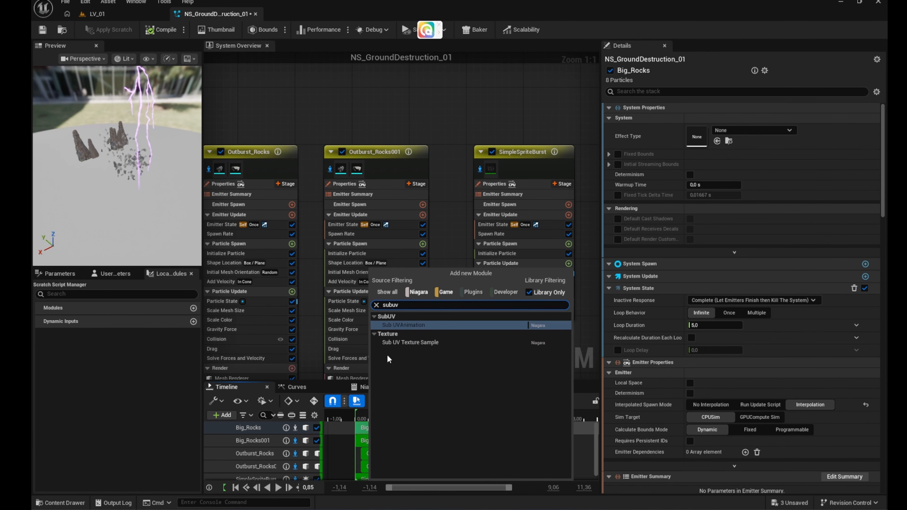
{"action": "left_click", "coordinate": [418, 325]}
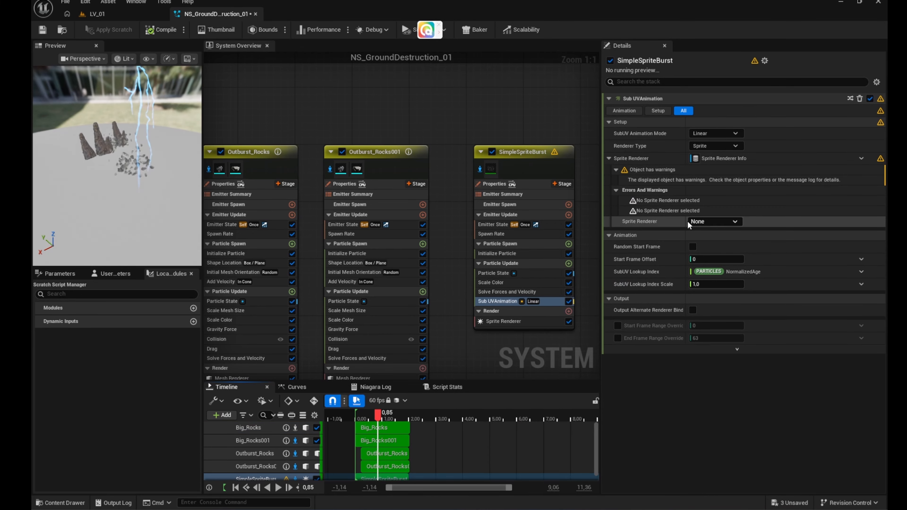
{"action": "left_click", "coordinate": [718, 231]}
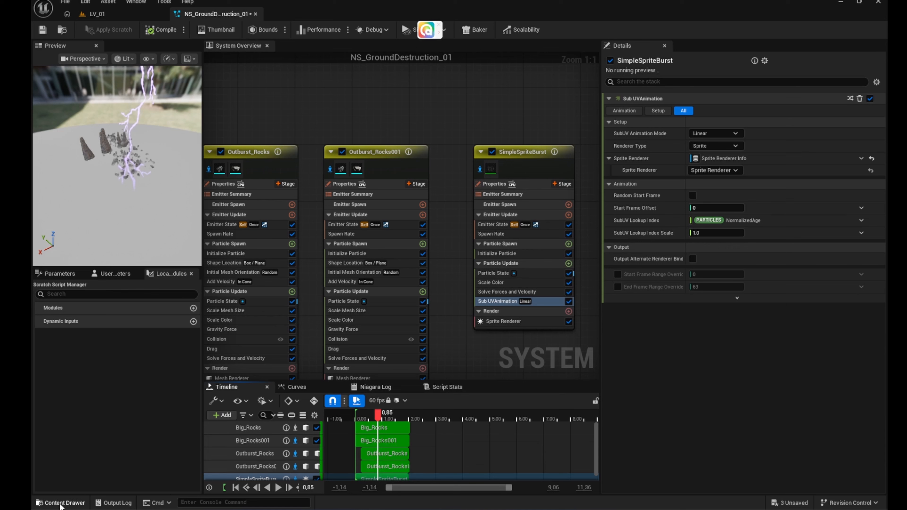
Play the effect from the start in the Niagara preview and in the LV_01 level sequence.
{"action": "left_click", "coordinate": [235, 488]}
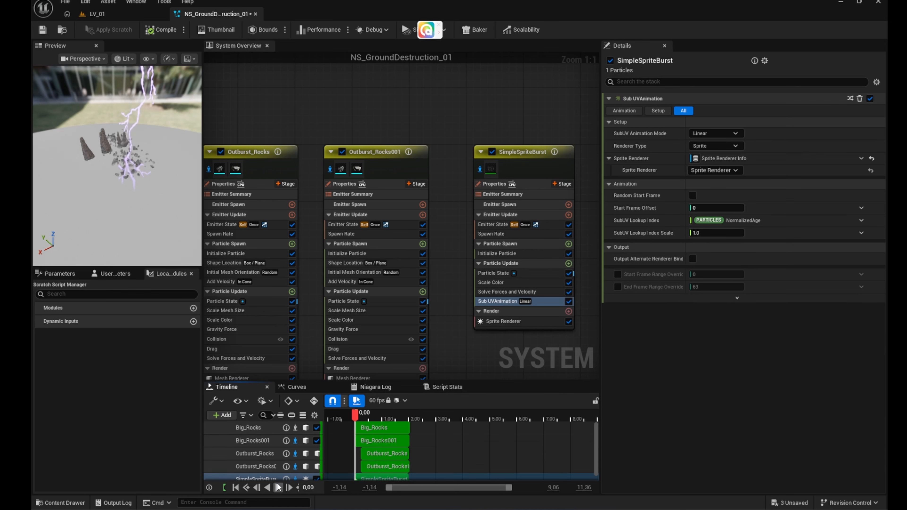
{"action": "left_click", "coordinate": [278, 487]}
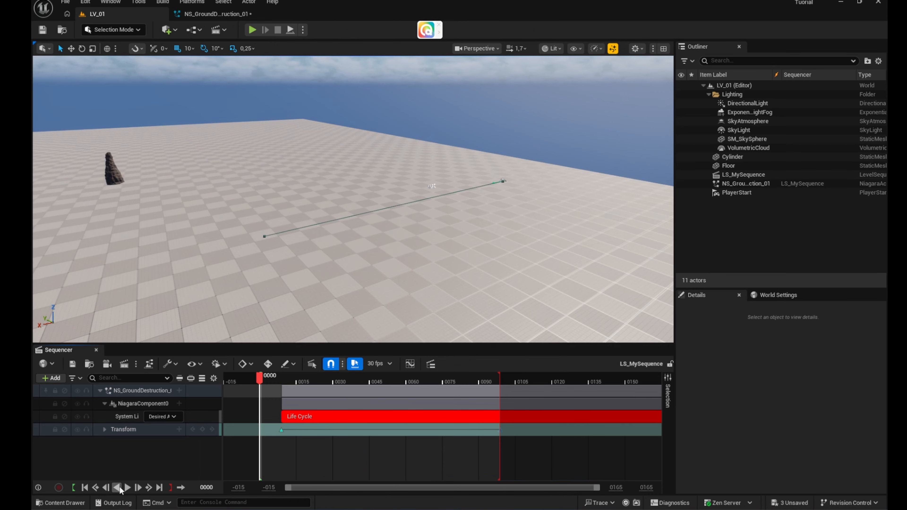
{"action": "left_click", "coordinate": [128, 487]}
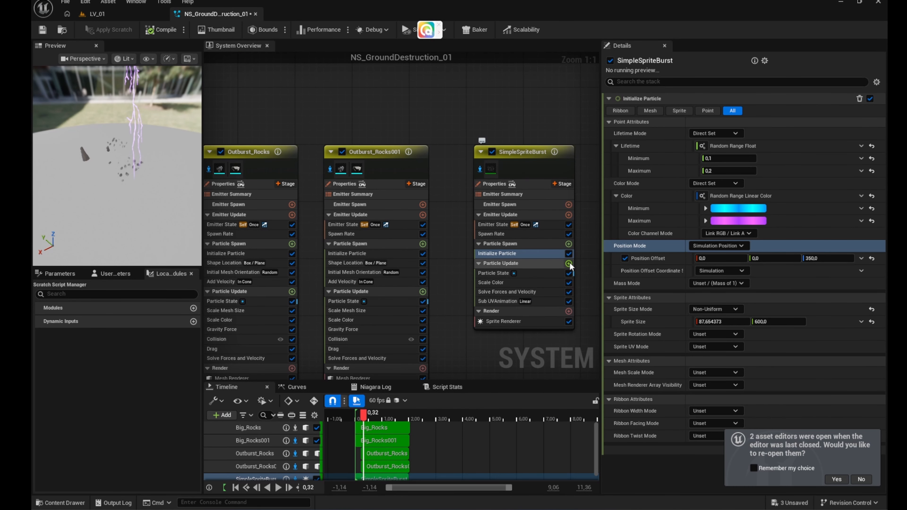
Add a Shape Location module to SimpleSpriteBurst's Particle Spawn, using Box / Plane in Plane mode with a size of 470 by 700.
{"action": "left_click", "coordinate": [569, 263]}
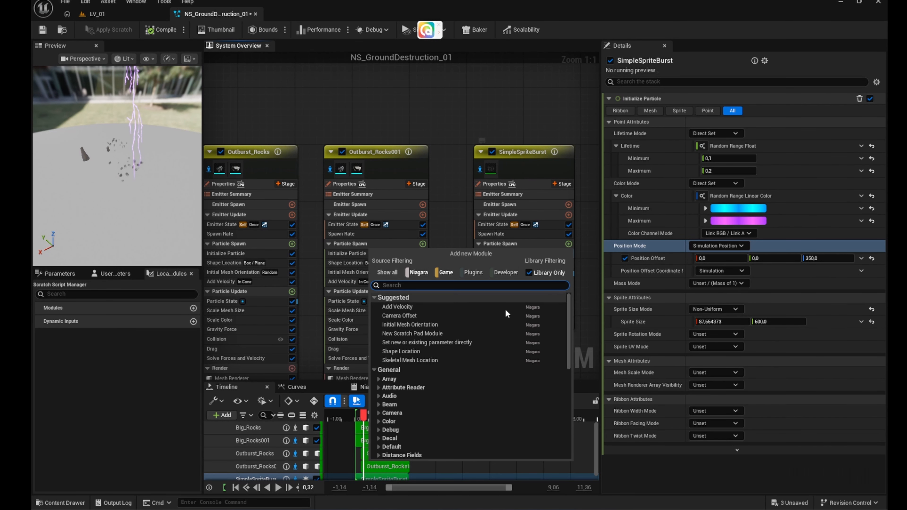
{"action": "left_click", "coordinate": [401, 351]}
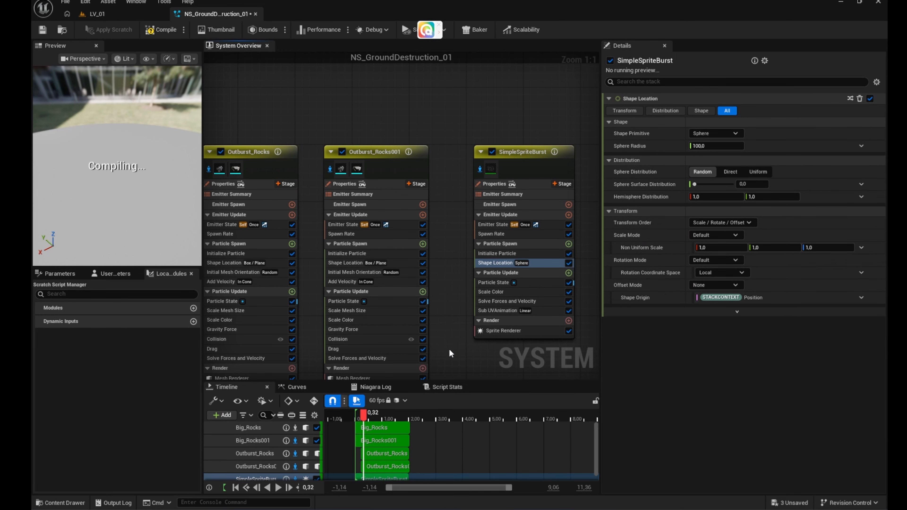
{"action": "left_click", "coordinate": [715, 133]}
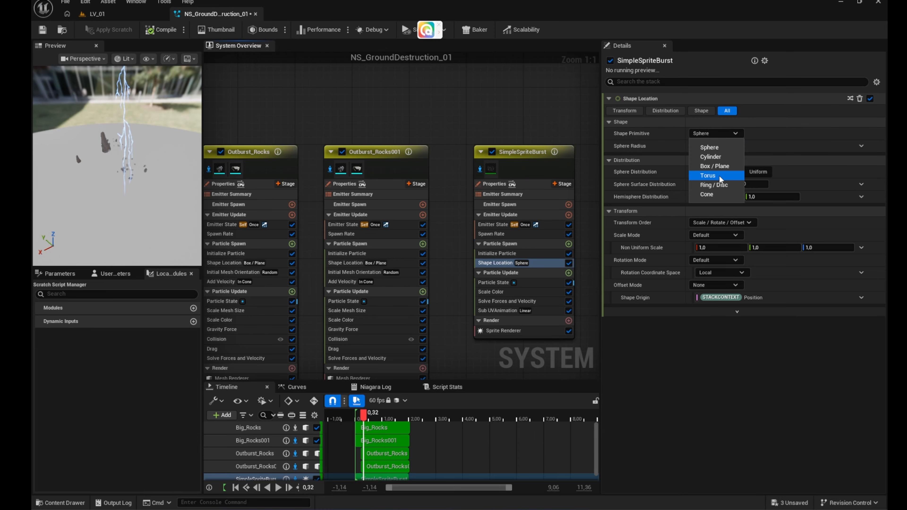
{"action": "left_click", "coordinate": [721, 166]}
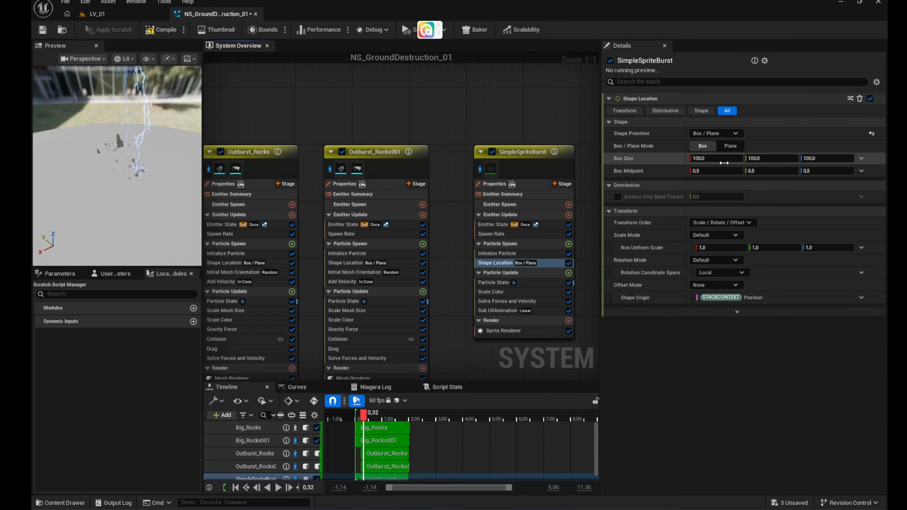
{"action": "left_click", "coordinate": [731, 145]}
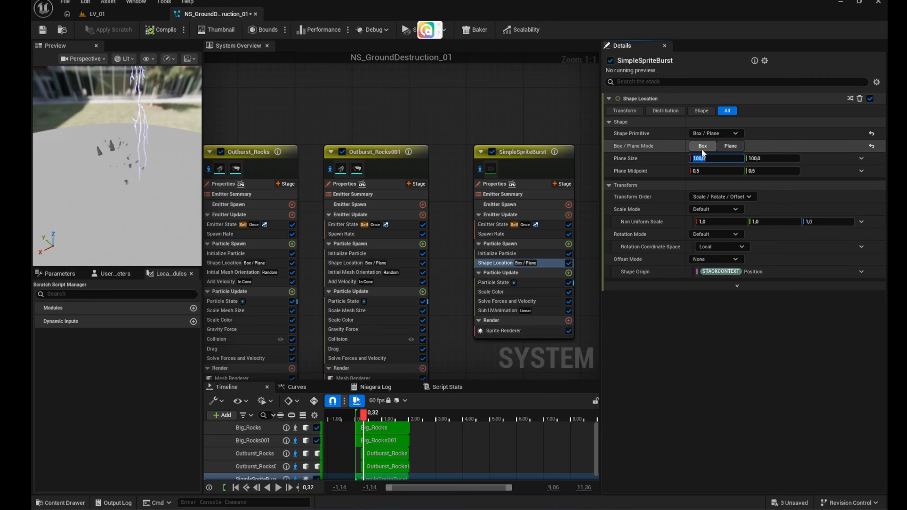
{"action": "type", "text": "470"}
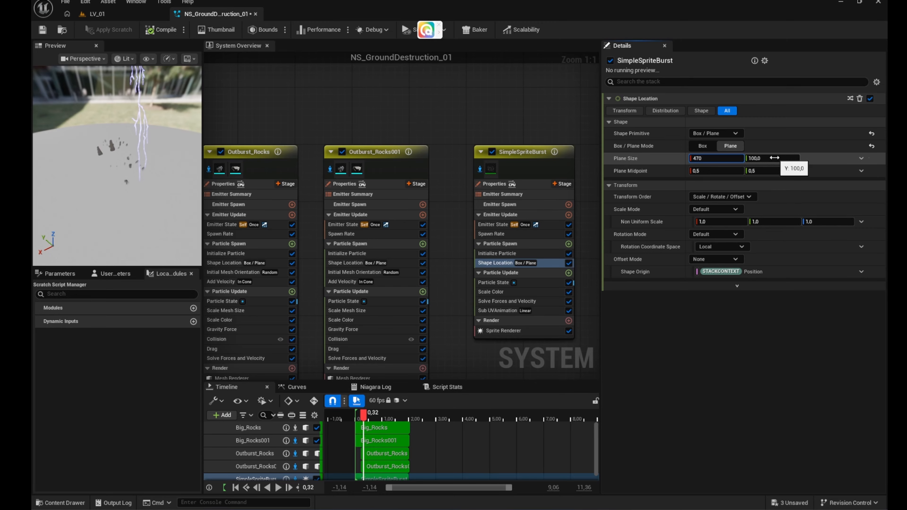
{"action": "left_click", "coordinate": [774, 158]}
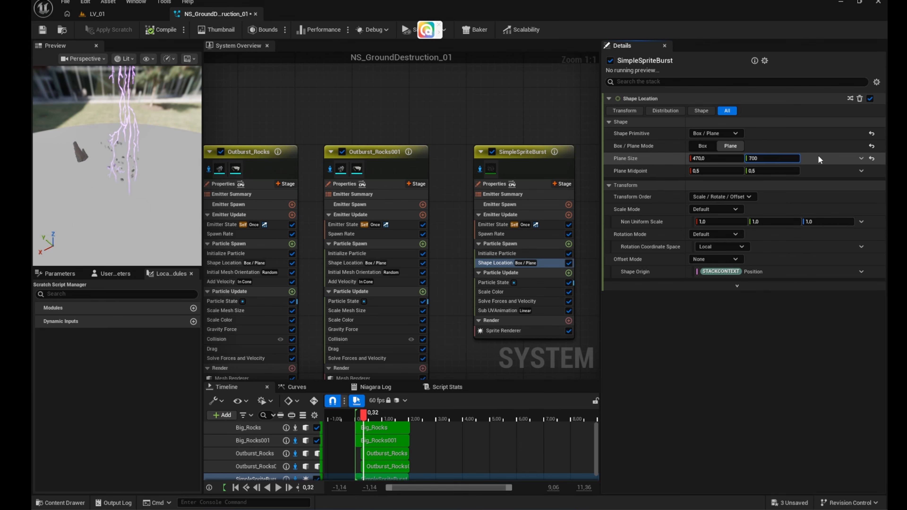
{"action": "key", "text": "Return"}
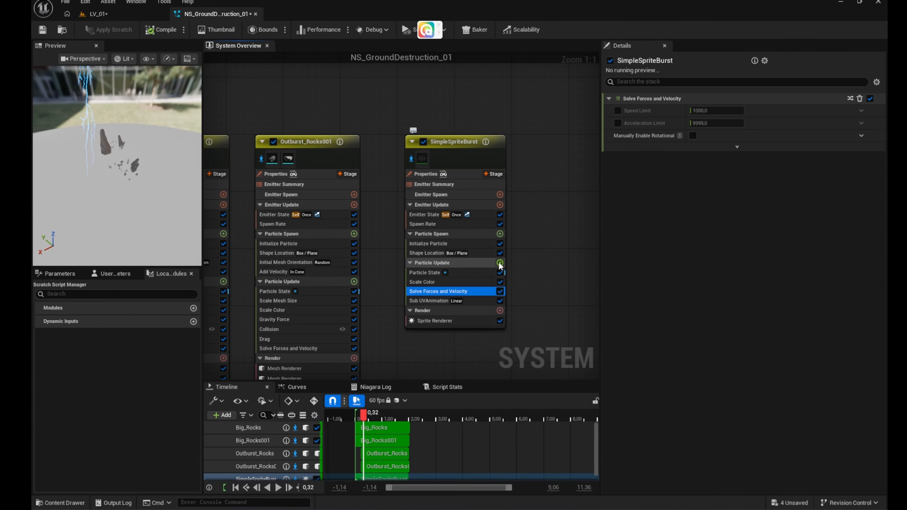
Add a Curl Noise Force module to SimpleSpriteBurst's Particle Update.
{"action": "left_click", "coordinate": [499, 263]}
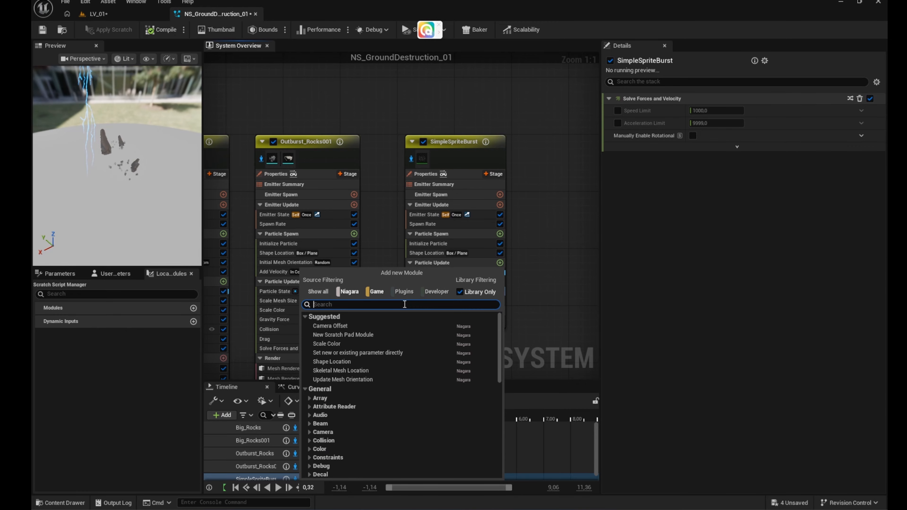
{"action": "type", "text": "curl"}
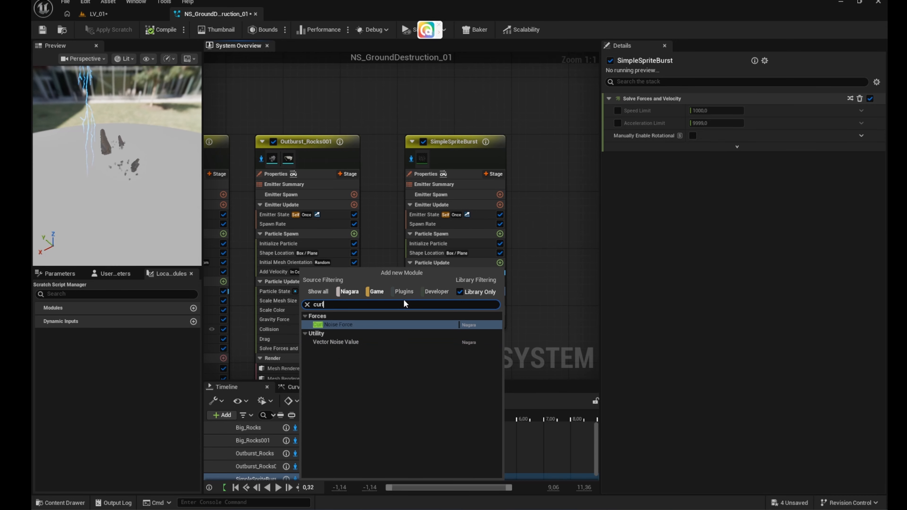
{"action": "left_click", "coordinate": [375, 325]}
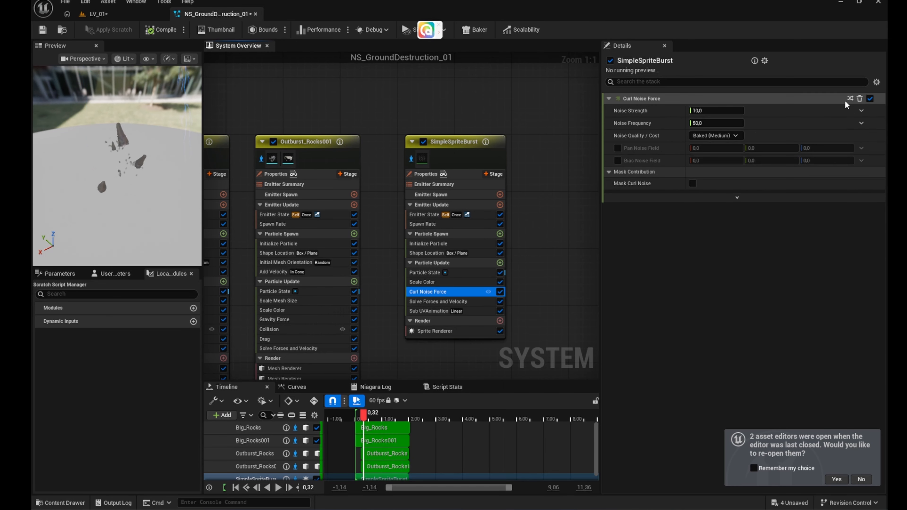
Make the curl Noise Strength a Random Range Float from 80 to 100 and set the Noise Frequency to 10.
{"action": "left_click", "coordinate": [863, 110]}
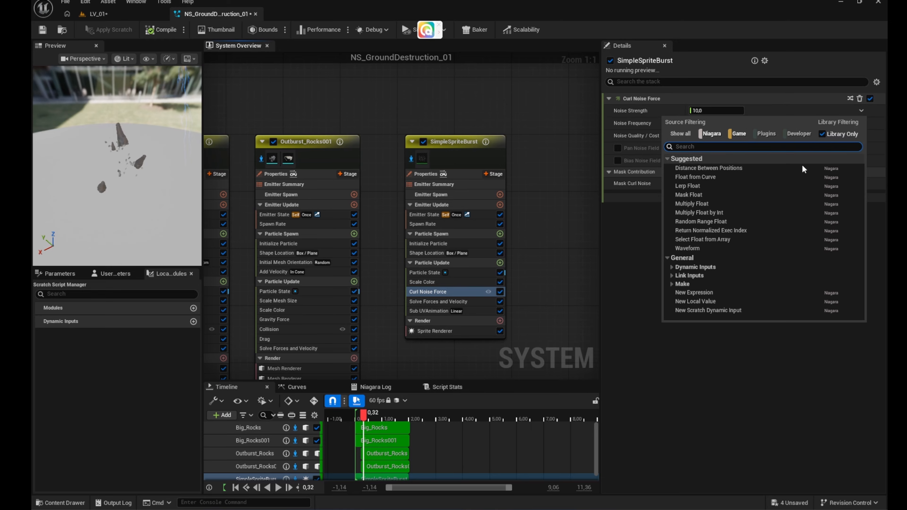
{"action": "left_click", "coordinate": [744, 221]}
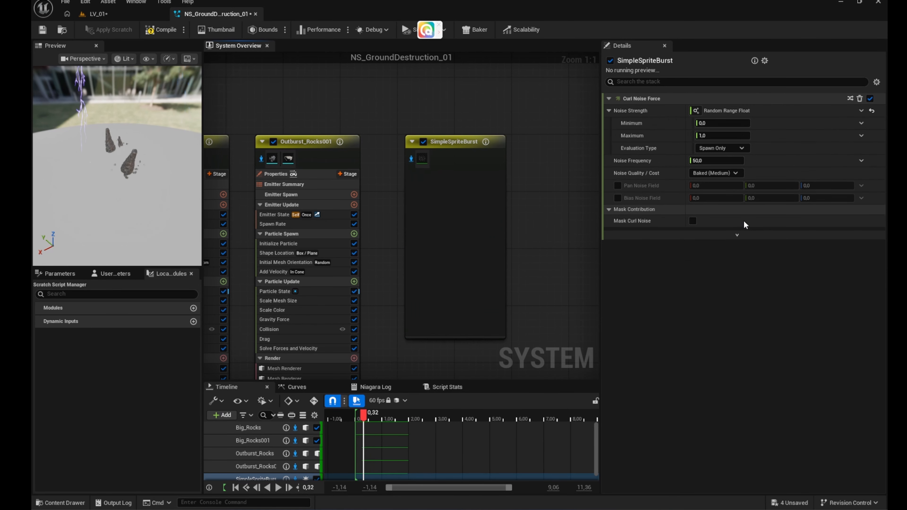
{"action": "left_click", "coordinate": [712, 161]}
{"action": "type", "text": "10"}
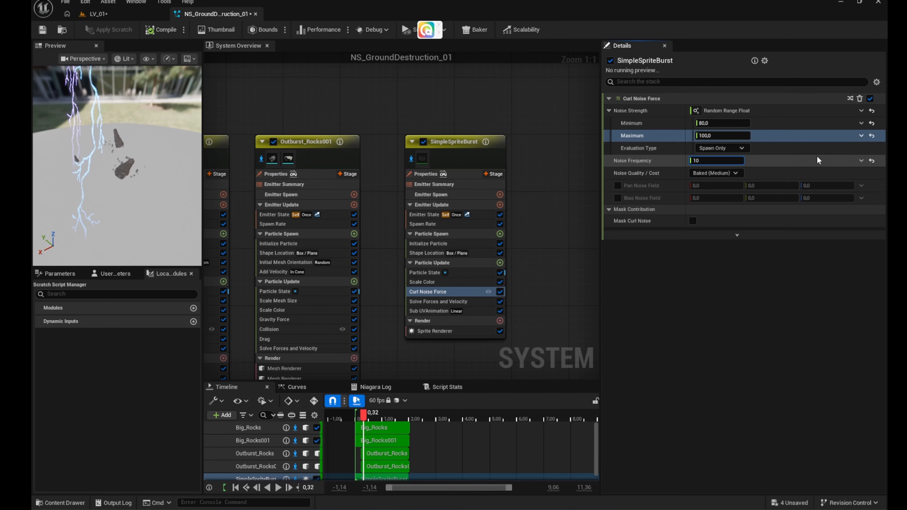
{"action": "left_click", "coordinate": [817, 156]}
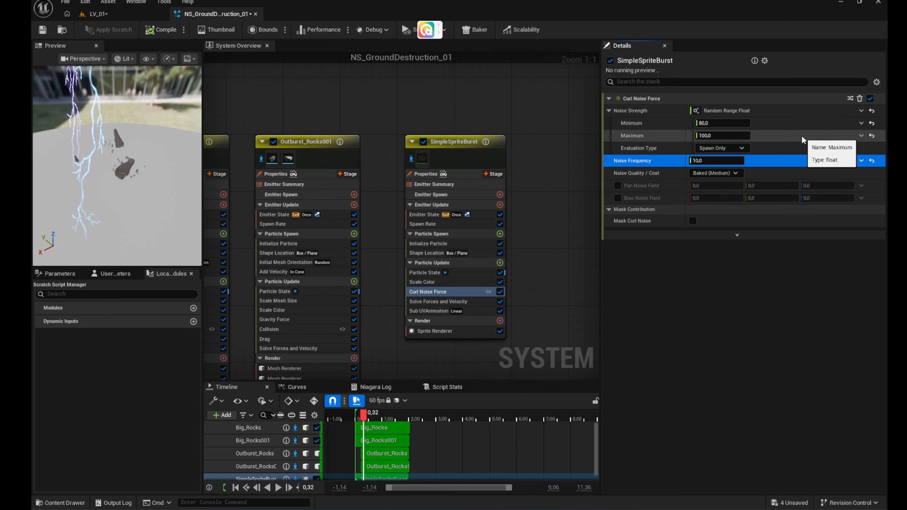
Set the SimpleSpriteBurst SpawnRate to 10 and play the LV_01 level sequence to check the effect.
{"action": "left_click", "coordinate": [436, 224]}
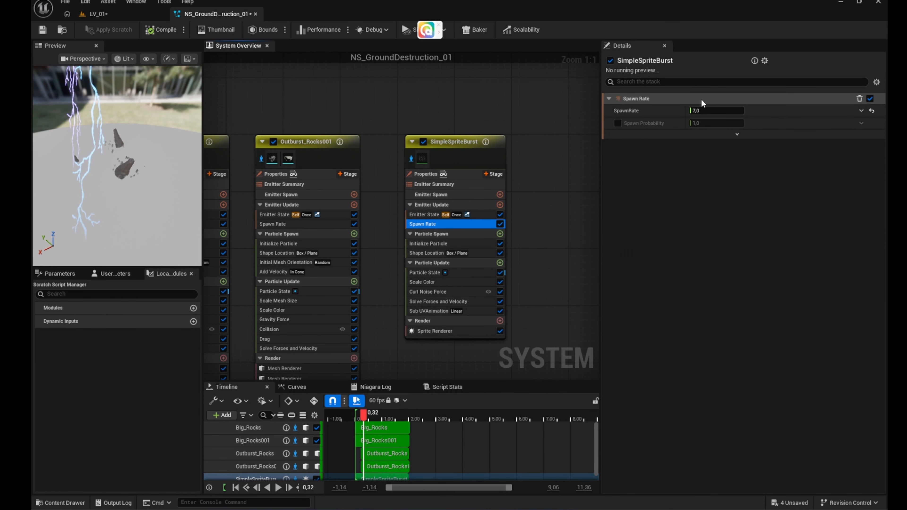
{"action": "left_click", "coordinate": [706, 111]}
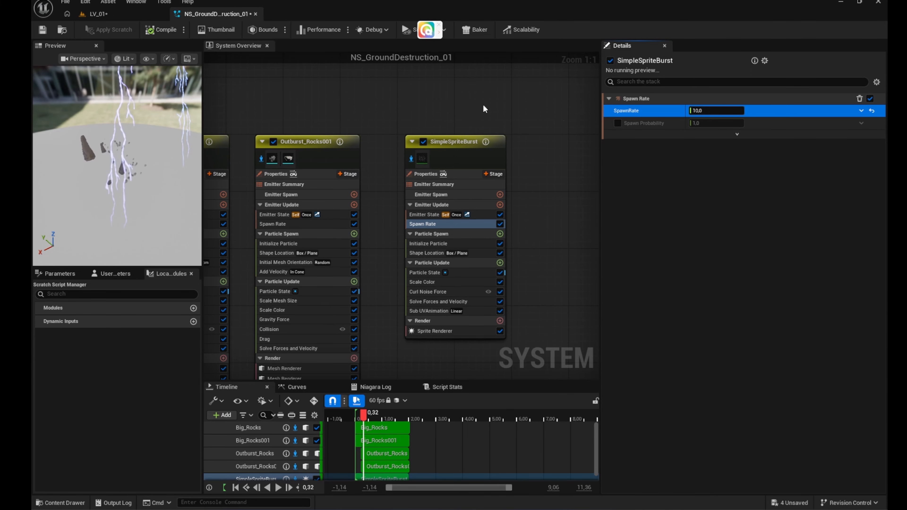
{"action": "left_click", "coordinate": [95, 13]}
{"action": "left_click", "coordinate": [127, 488]}
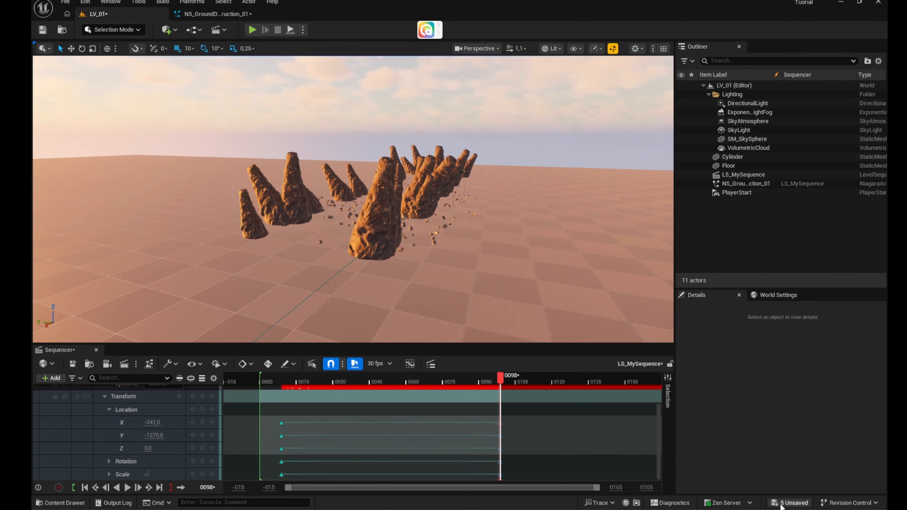
Save all unsaved assets in the project.
{"action": "left_click", "coordinate": [788, 503]}
{"action": "left_click", "coordinate": [521, 359]}
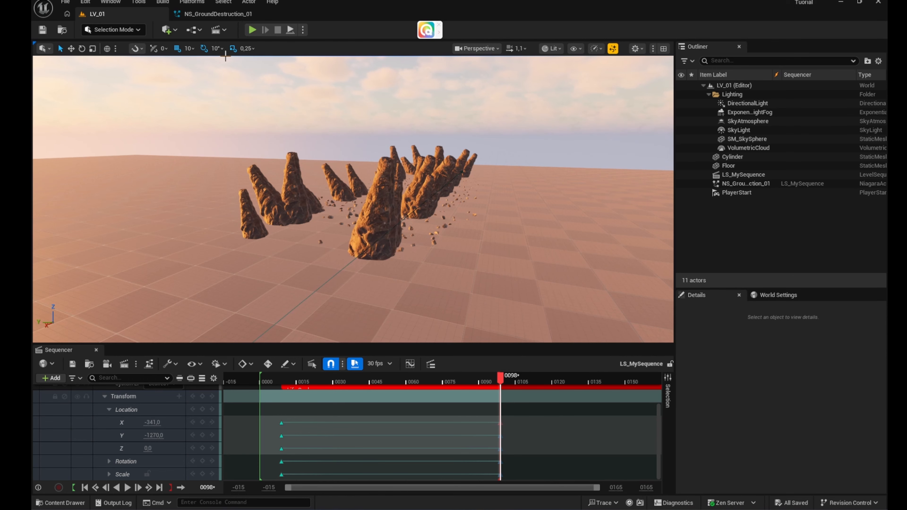
Add a Light Renderer to the SimpleSpriteBurst emitter in NS_GroundDestruction_01 and increase its Radius Scale and Specular Scale.
{"action": "left_click", "coordinate": [230, 15]}
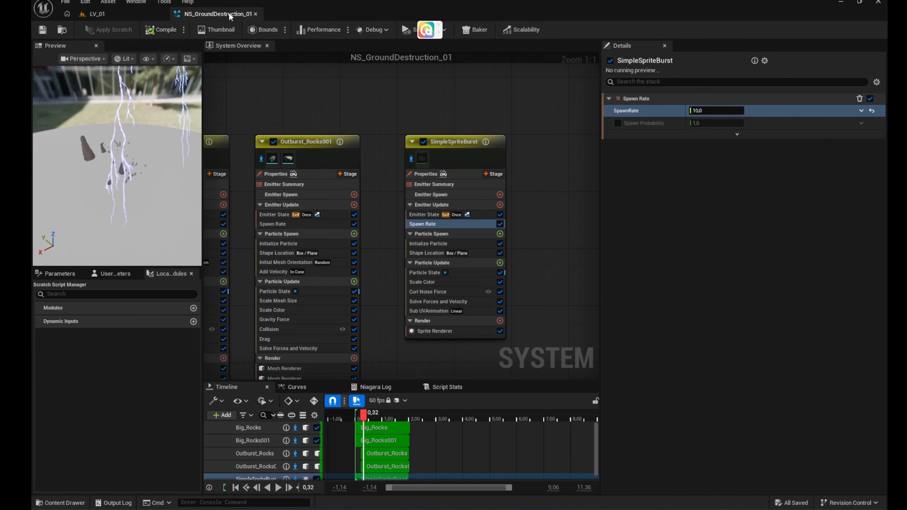
{"action": "left_click", "coordinate": [500, 321]}
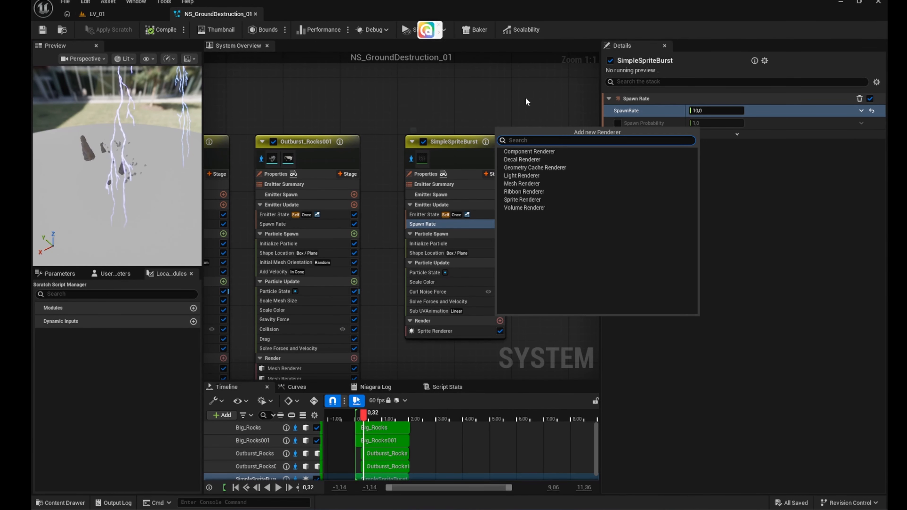
{"action": "left_click", "coordinate": [522, 175]}
{"action": "left_click_drag", "start_coordinate": [715, 172], "coordinate": [775, 172]}
{"action": "left_click_drag", "start_coordinate": [698, 182], "coordinate": [820, 203]}
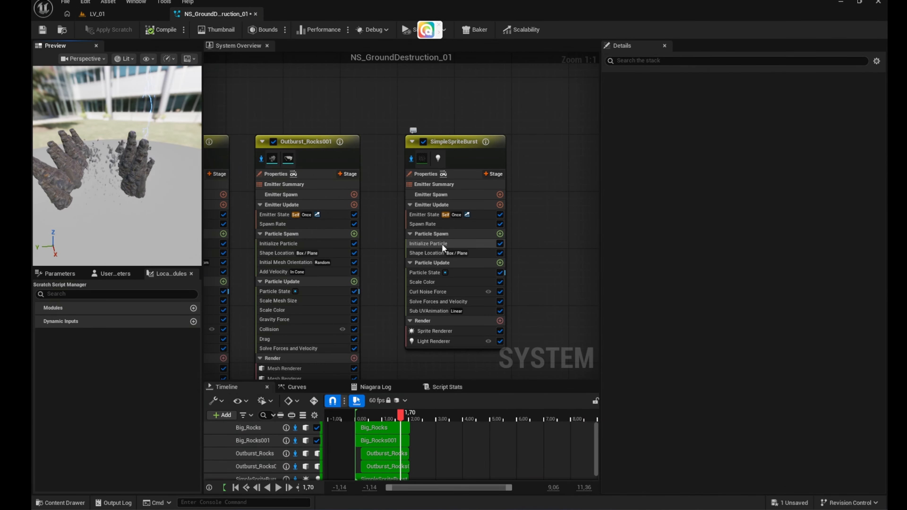
Set the Position Offset Y in SimpleSpriteBurst's Initialize Particle to about 171 and play the LV_01 level sequence from the start.
{"action": "left_click", "coordinate": [440, 243]}
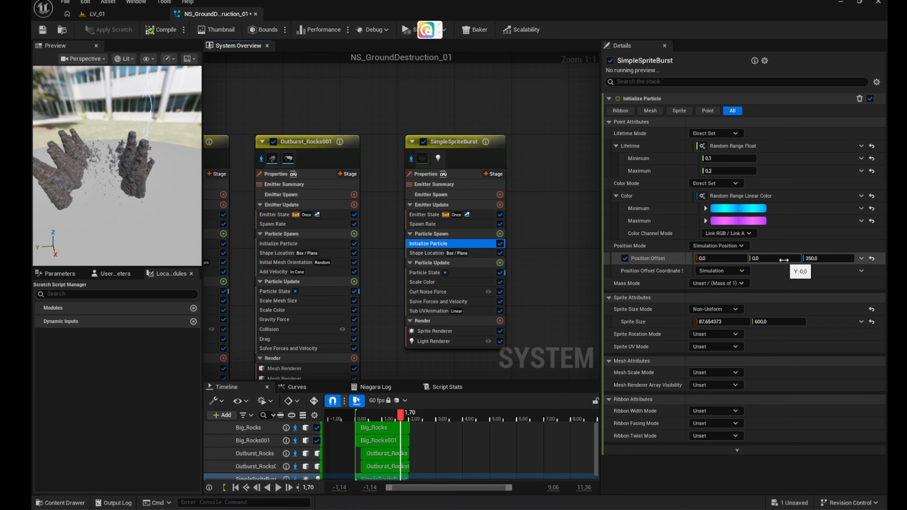
{"action": "left_click_drag", "start_coordinate": [784, 259], "coordinate": [764, 259]}
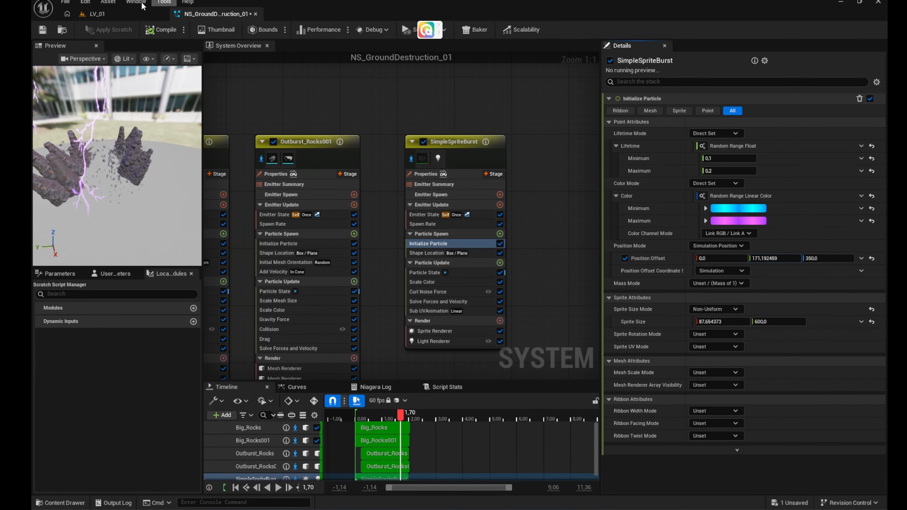
{"action": "left_click", "coordinate": [123, 17]}
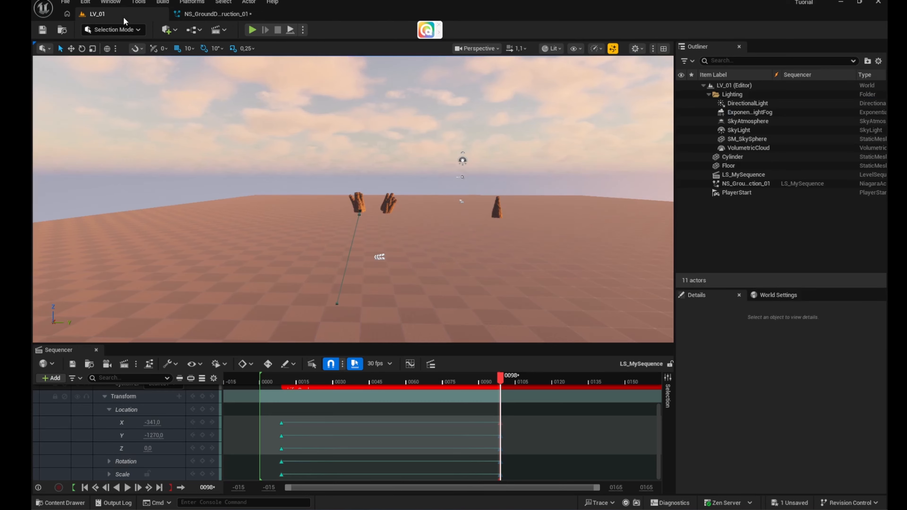
{"action": "left_click", "coordinate": [84, 487]}
{"action": "left_click", "coordinate": [127, 487]}
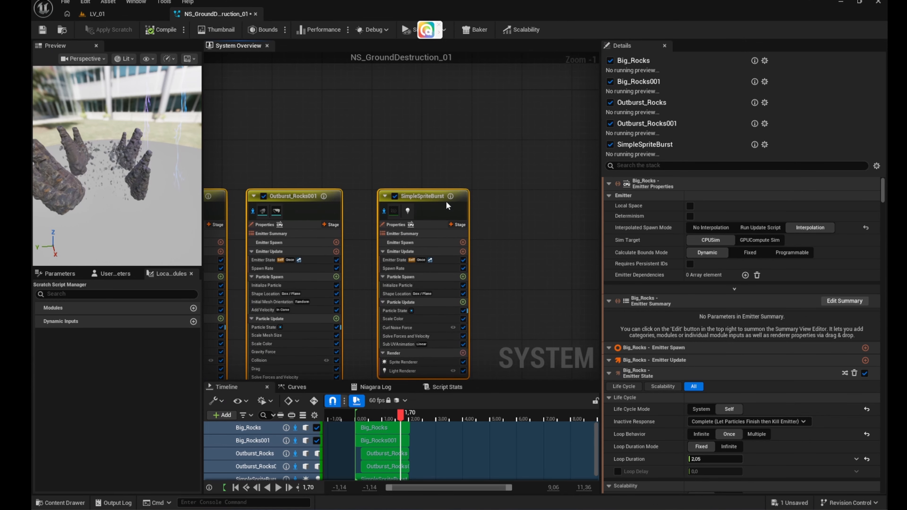
Rename the SimpleSpriteBurst emitter to Lightning_Big and save all unsaved assets.
{"action": "left_click", "coordinate": [421, 196]}
{"action": "left_click", "coordinate": [423, 196]}
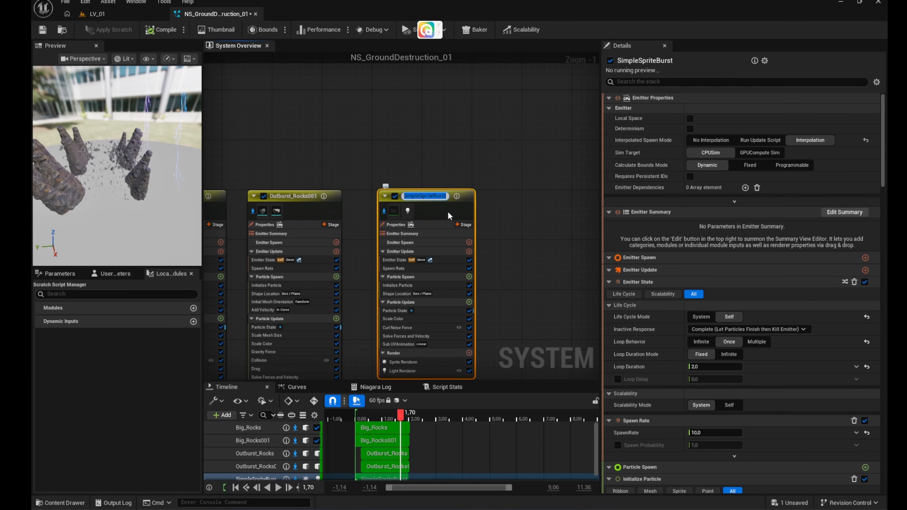
{"action": "type", "text": "Lightning_Big"}
{"action": "key", "text": "Return"}
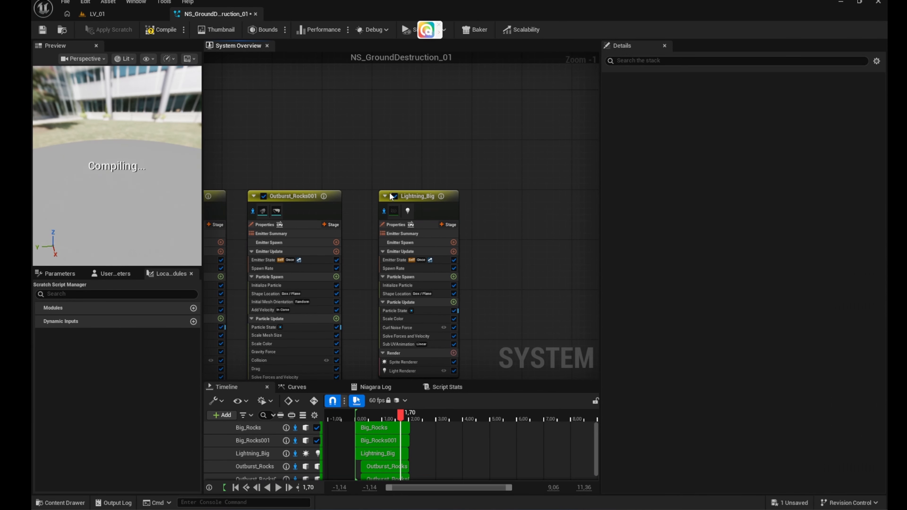
{"action": "left_click", "coordinate": [418, 199]}
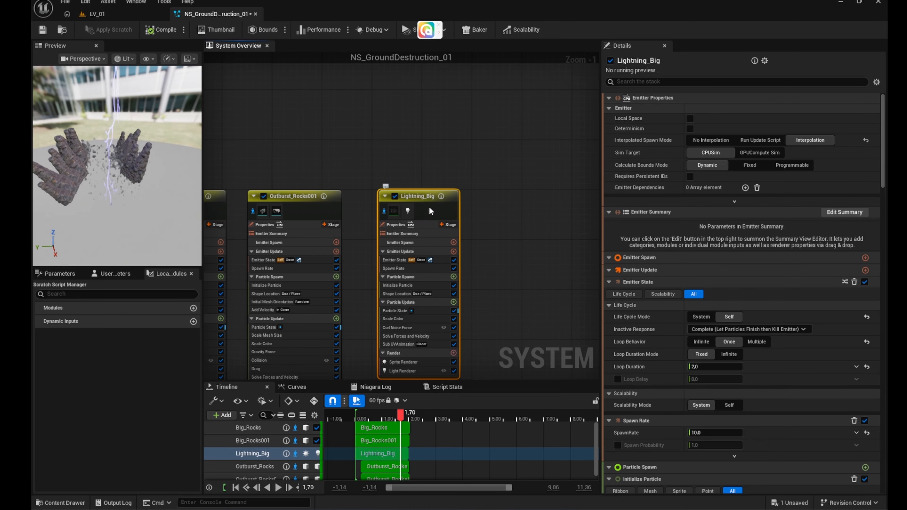
{"action": "left_click", "coordinate": [789, 503]}
{"action": "left_click", "coordinate": [534, 358]}
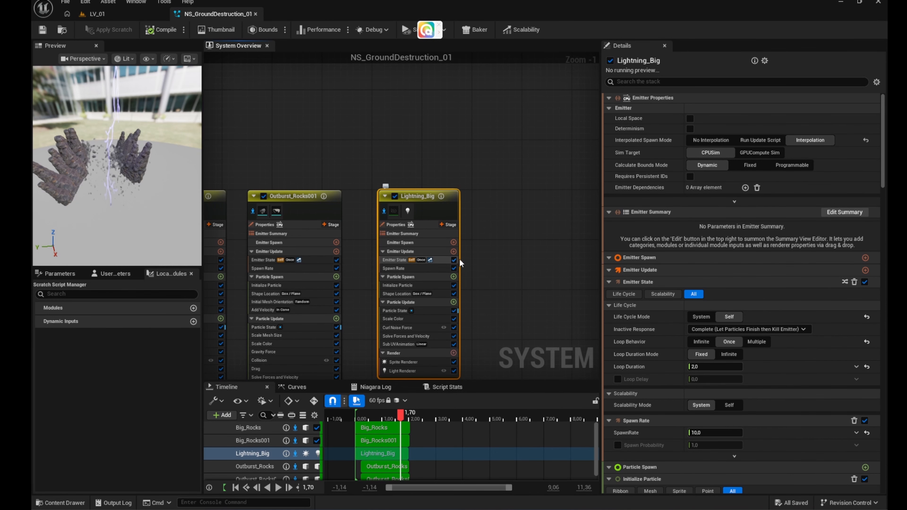
Duplicate the Lightning_Big emitter beside the original and scrub the level sequence past frame 24 to check the lightning around the rocks.
{"action": "key", "text": "ctrl+d"}
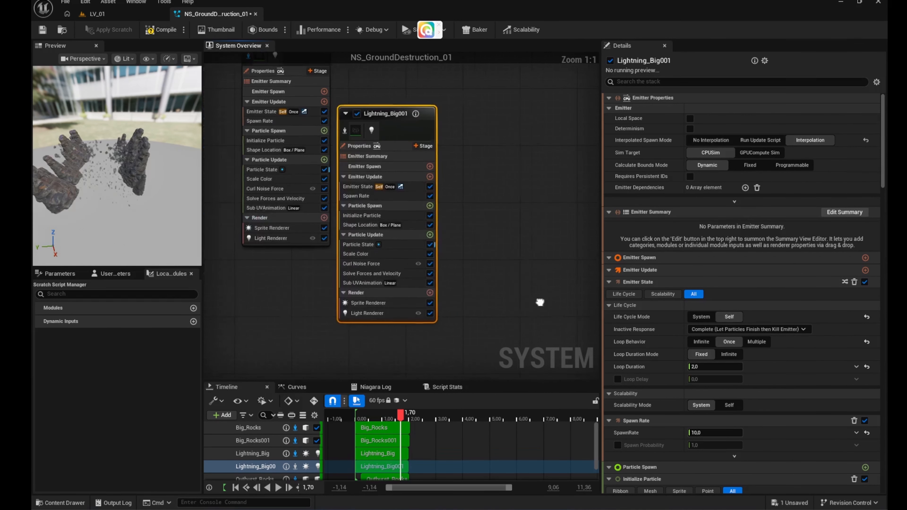
{"action": "left_click_drag", "start_coordinate": [328, 169], "coordinate": [396, 107]}
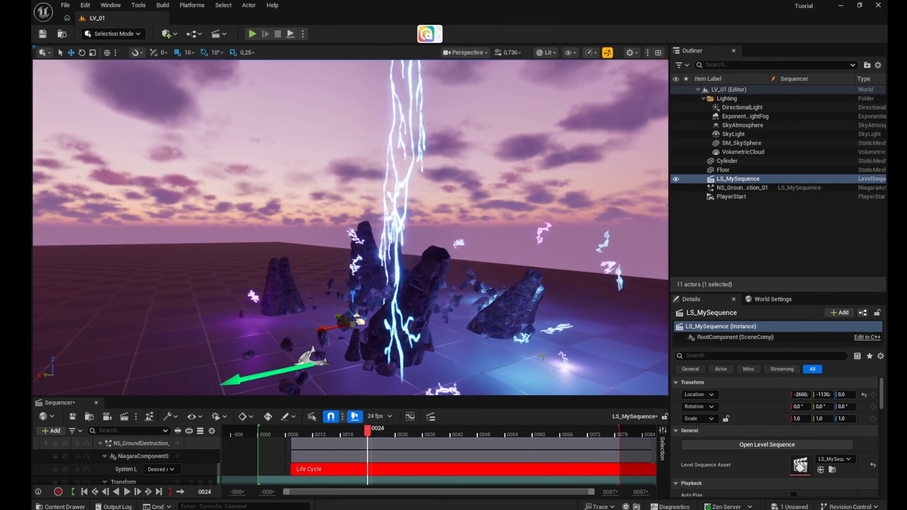
{"action": "left_click_drag", "start_coordinate": [396, 343], "coordinate": [475, 342], "text": "alt"}
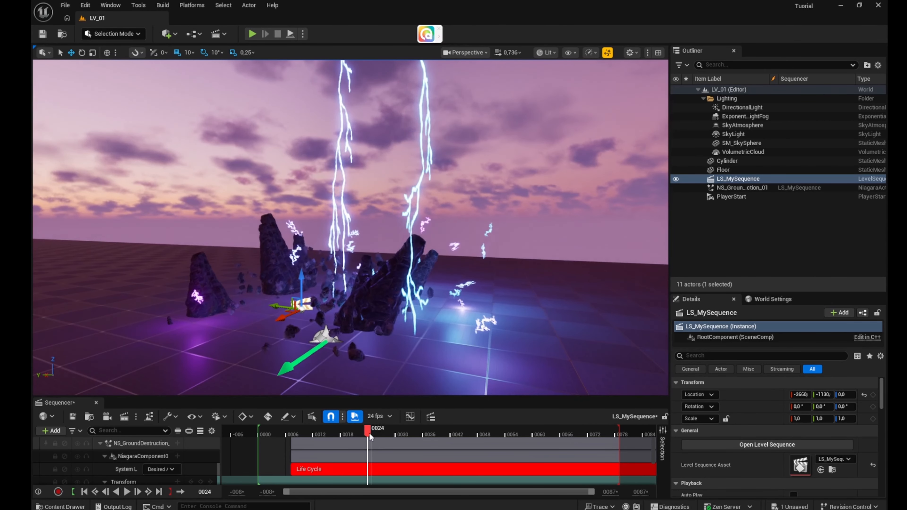
{"action": "left_click_drag", "start_coordinate": [369, 432], "coordinate": [387, 431]}
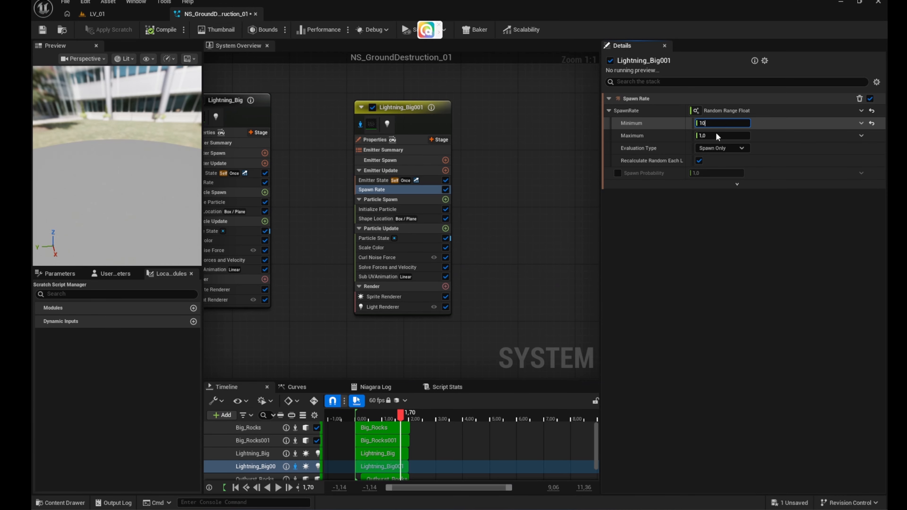
Set the random range of Lightning_Big001's SpawnRate to a minimum of 100 and a maximum of 200.
{"action": "type", "text": "0"}
{"action": "left_click", "coordinate": [717, 137]}
{"action": "type", "text": "200"}
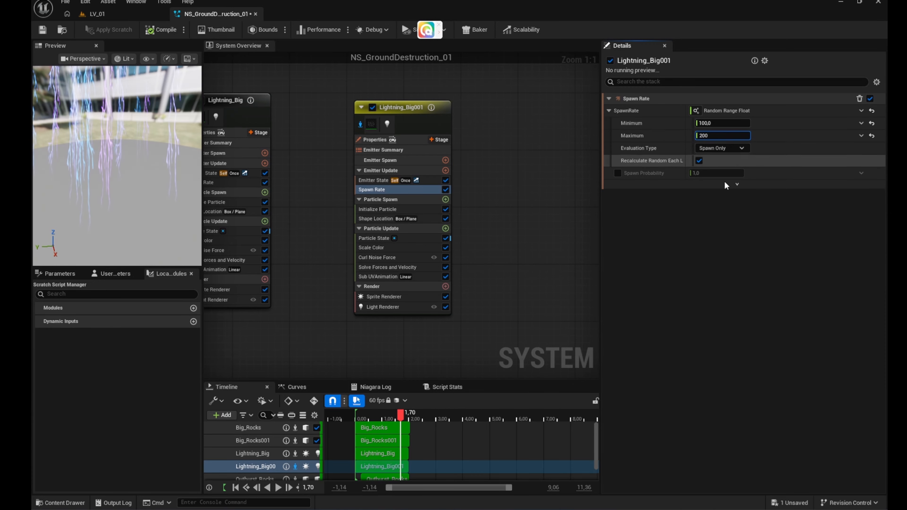
{"action": "key", "text": "Return"}
Reset the Position Offset in Lightning_Big001's Initialize Particle, and set its X to -170 and its Z to 40.
{"action": "left_click", "coordinate": [383, 200]}
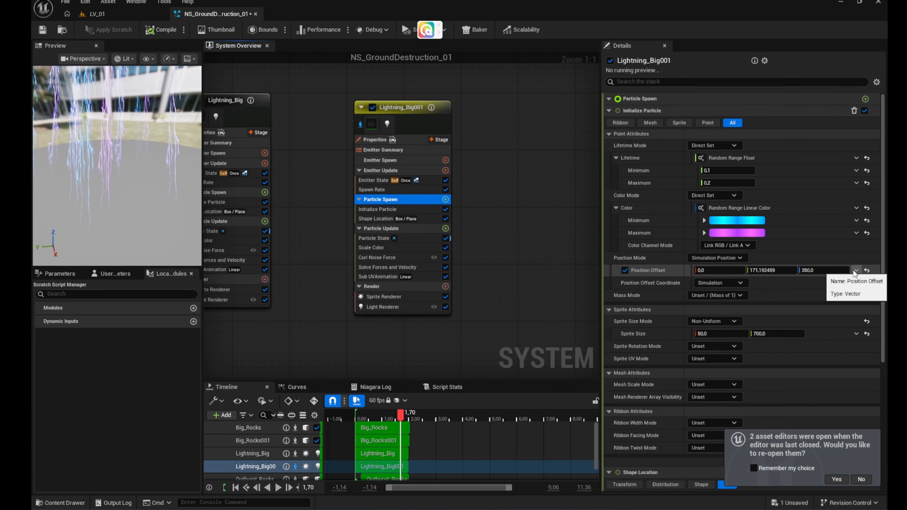
{"action": "left_click", "coordinate": [866, 271]}
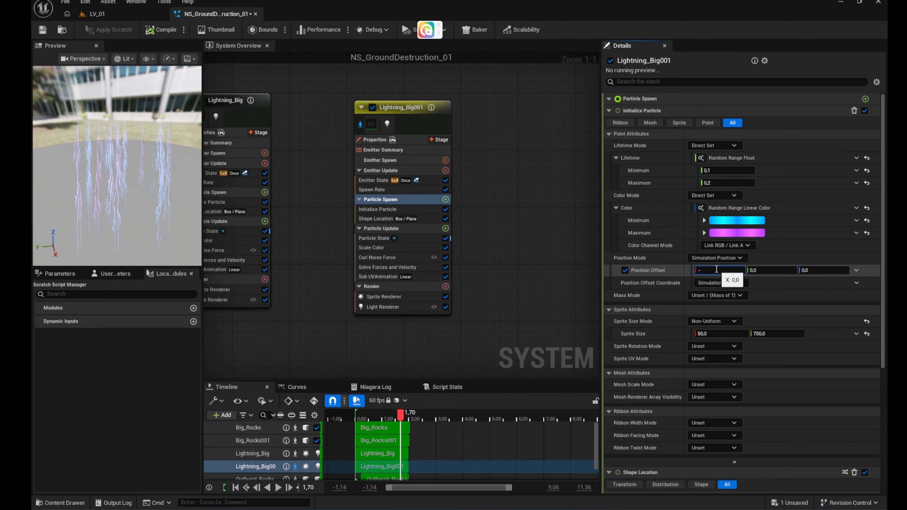
{"action": "left_click", "coordinate": [716, 270]}
{"action": "type", "text": "-170"}
{"action": "left_click", "coordinate": [817, 271]}
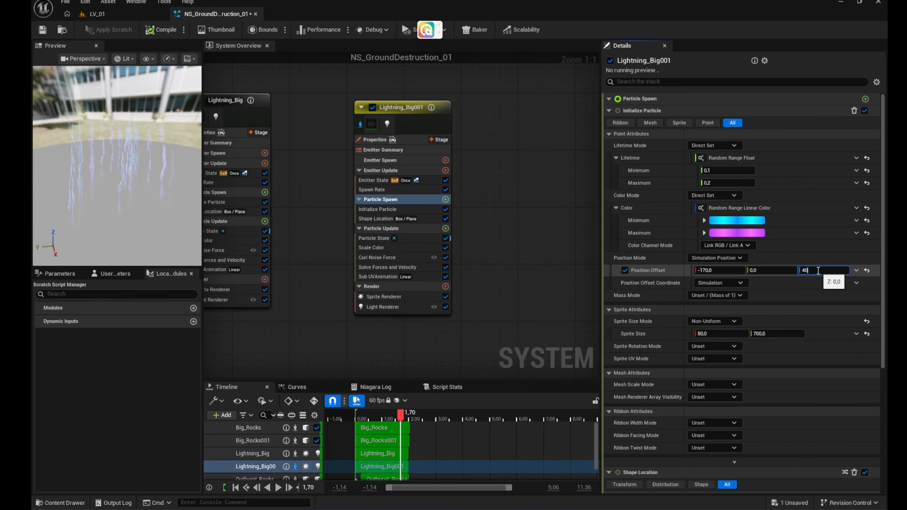
{"action": "type", "text": "40"}
{"action": "key", "text": "Return"}
Set Lightning_Big001's non-uniform Sprite Size to 20 by 30.
{"action": "left_click", "coordinate": [722, 334]}
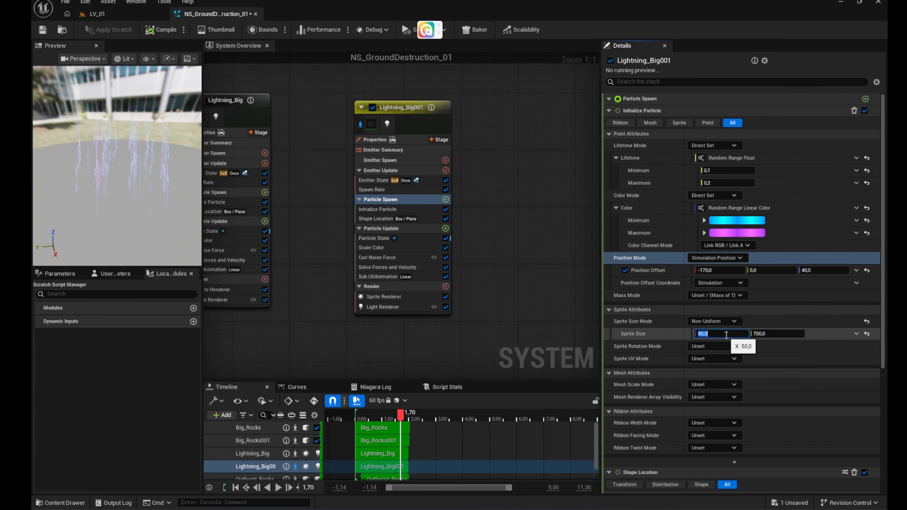
{"action": "type", "text": "20"}
{"action": "left_click", "coordinate": [767, 334]}
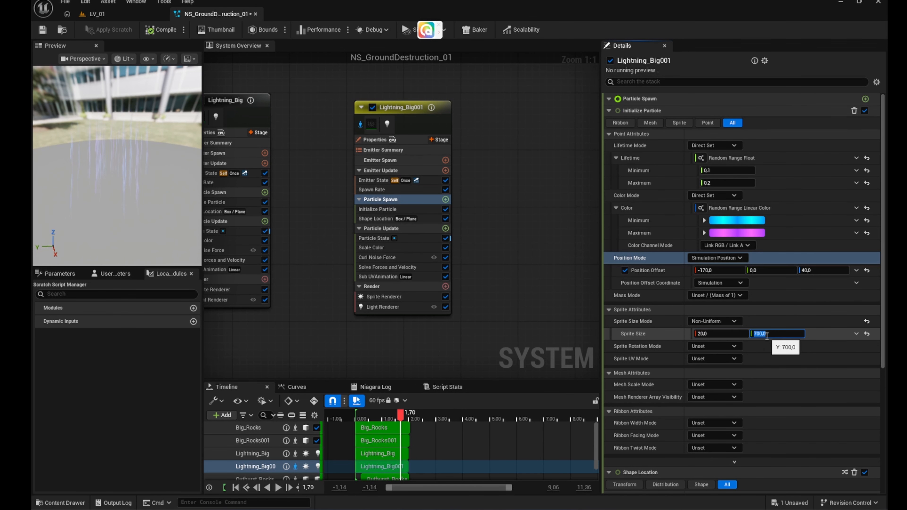
{"action": "type", "text": "30"}
{"action": "key", "text": "Return"}
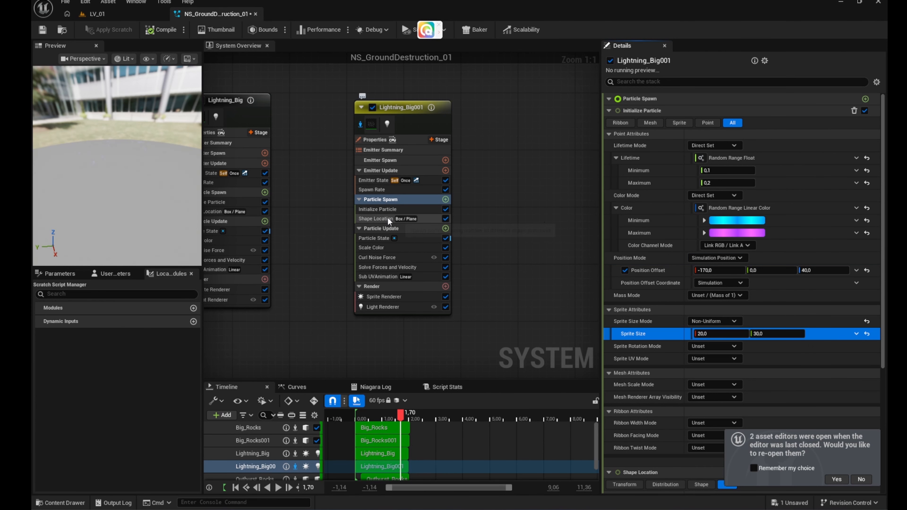
Switch Lightning_Big001's Shape Location from plane to box mode with a Box Size of 600 × 570 × 300.
{"action": "left_click", "coordinate": [388, 219]}
{"action": "left_click", "coordinate": [696, 144]}
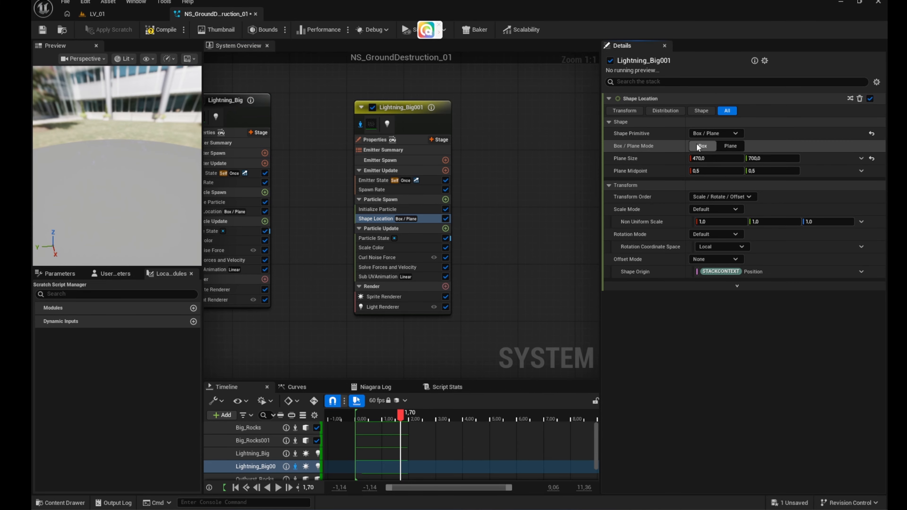
{"action": "left_click", "coordinate": [705, 158]}
{"action": "type", "text": "600"}
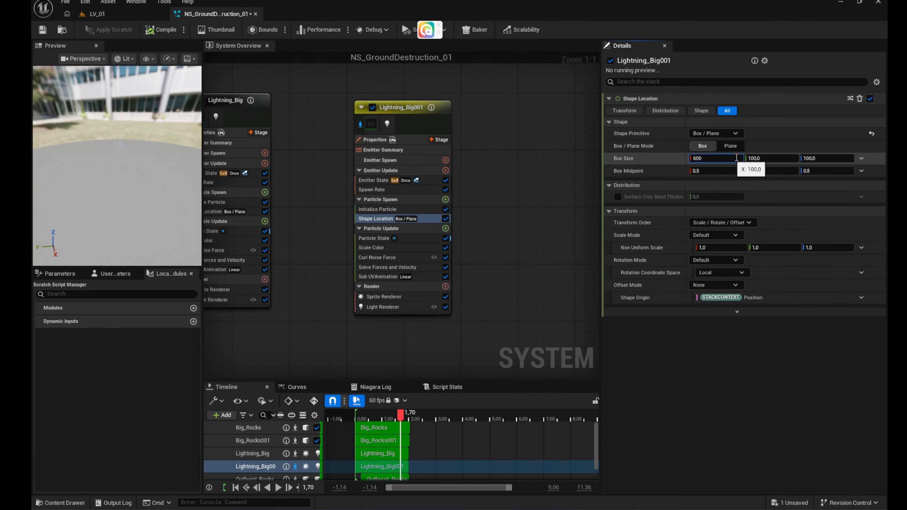
{"action": "left_click", "coordinate": [768, 158]}
{"action": "type", "text": "570"}
{"action": "left_click", "coordinate": [826, 158]}
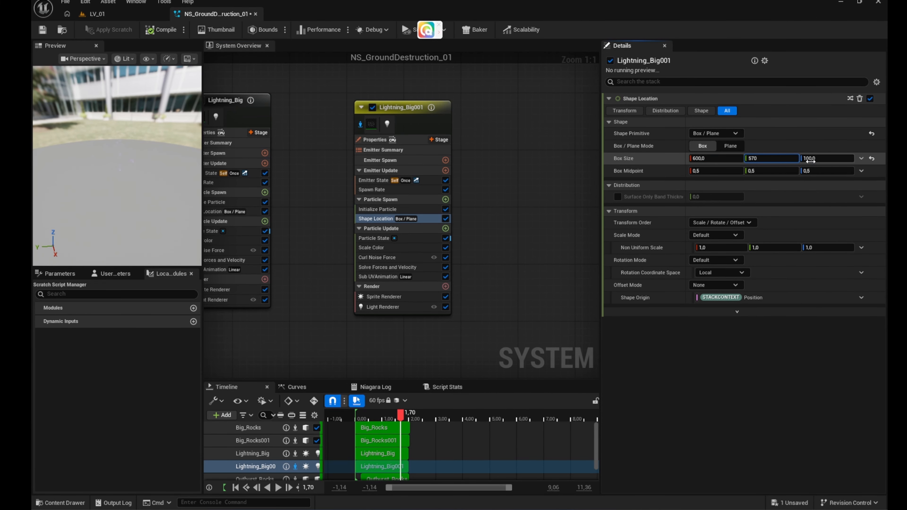
{"action": "type", "text": "300"}
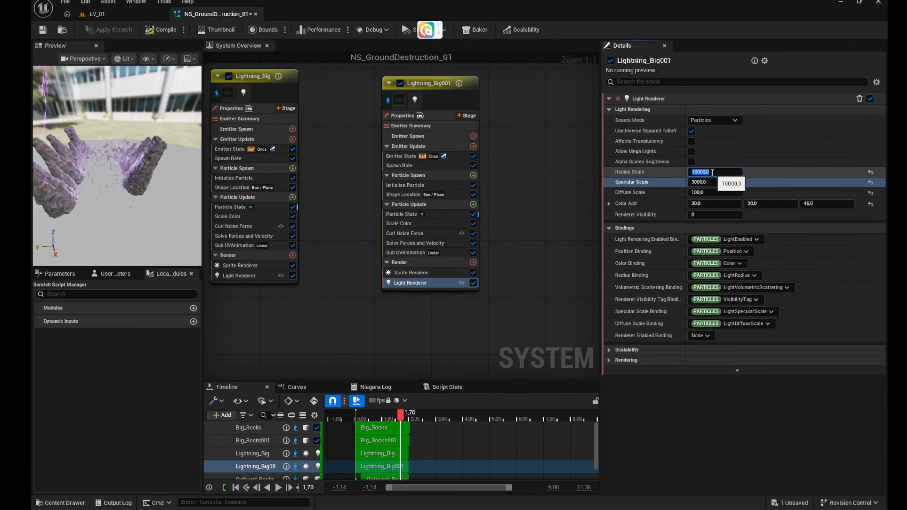
Set the Radius Scale of Lightning_Big001's Light Renderer to 100 and open its Specular Scale for editing.
{"action": "type", "text": "1270"}
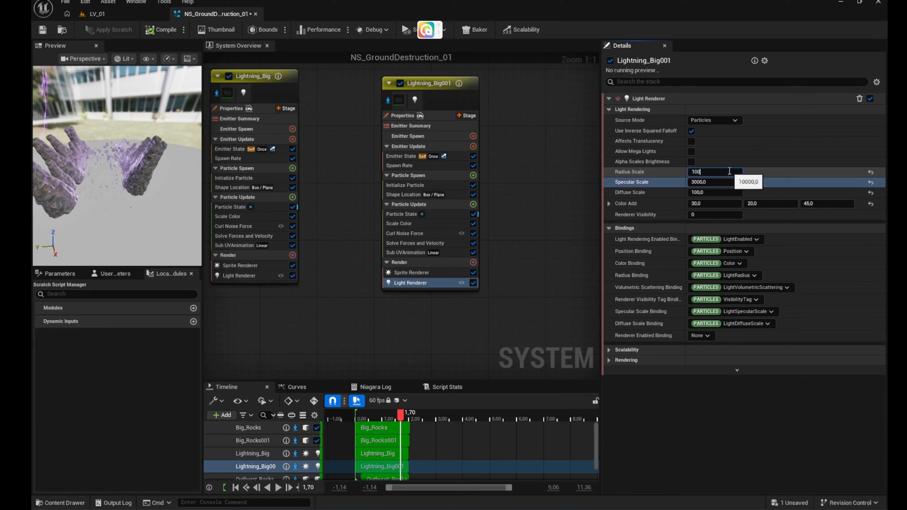
{"action": "key", "text": "Return"}
{"action": "double_click", "coordinate": [699, 182]}
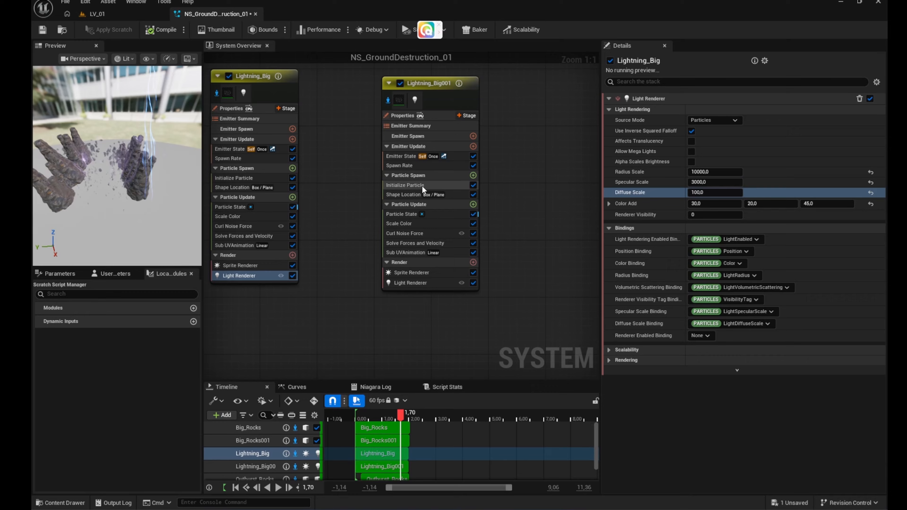
Change Lightning_Big001's Sprite Size Mode to Random Non-Uniform and set the Sprite Size Min to 10 by 20.
{"action": "left_click", "coordinate": [414, 185]}
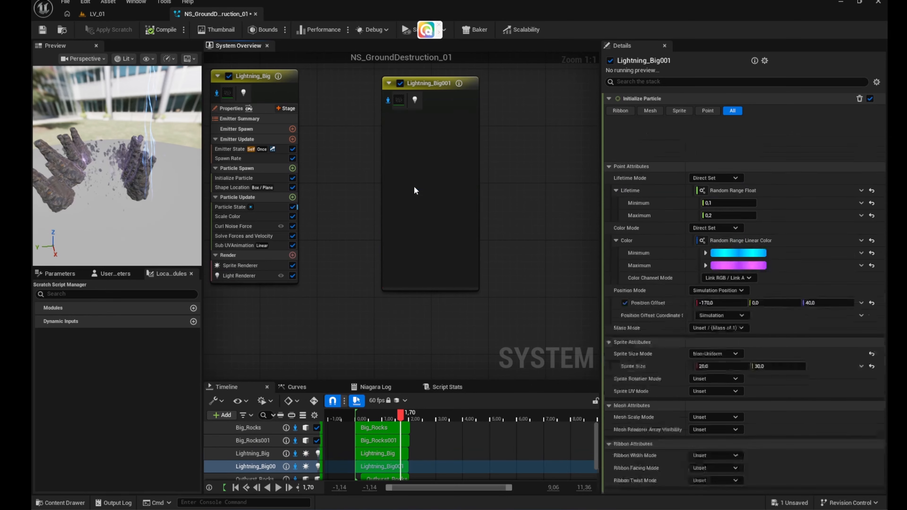
{"action": "left_click", "coordinate": [715, 309]}
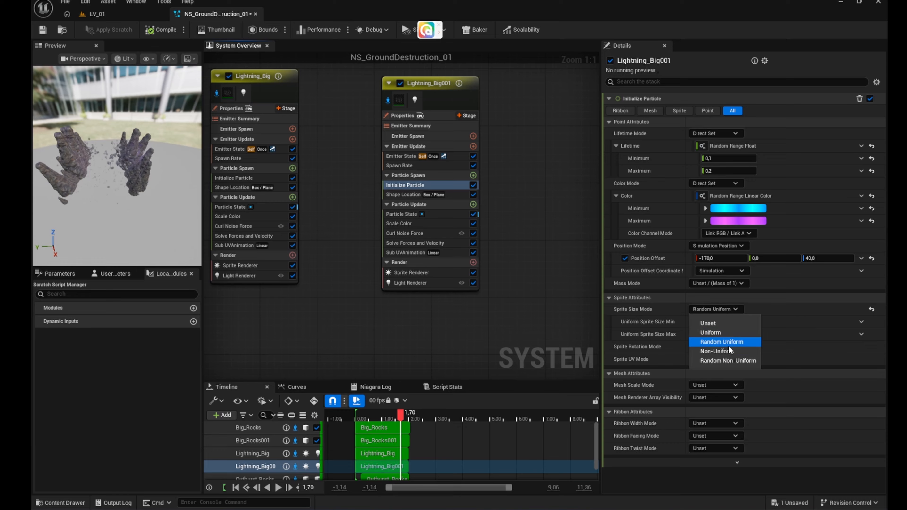
{"action": "left_click", "coordinate": [728, 361]}
{"action": "left_click", "coordinate": [719, 323]}
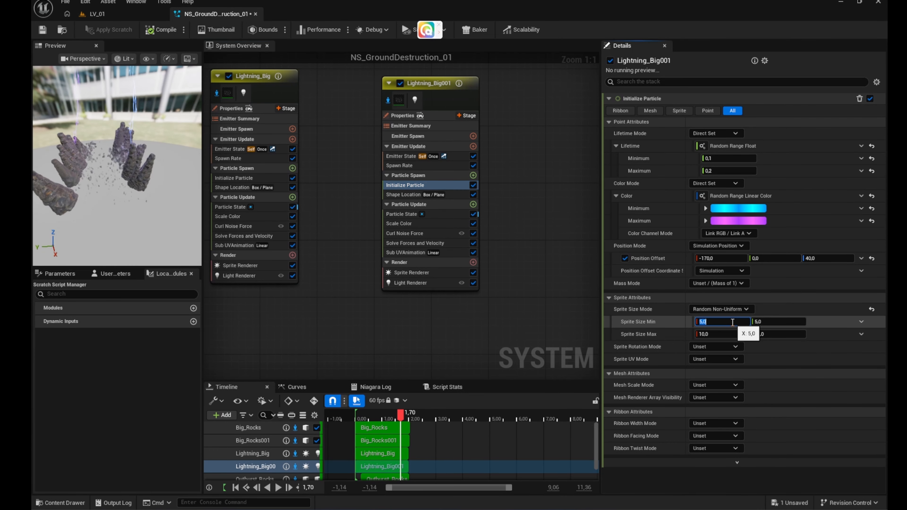
{"action": "type", "text": "10"}
{"action": "left_click", "coordinate": [772, 322]}
{"action": "type", "text": "20"}
{"action": "key", "text": "Return"}
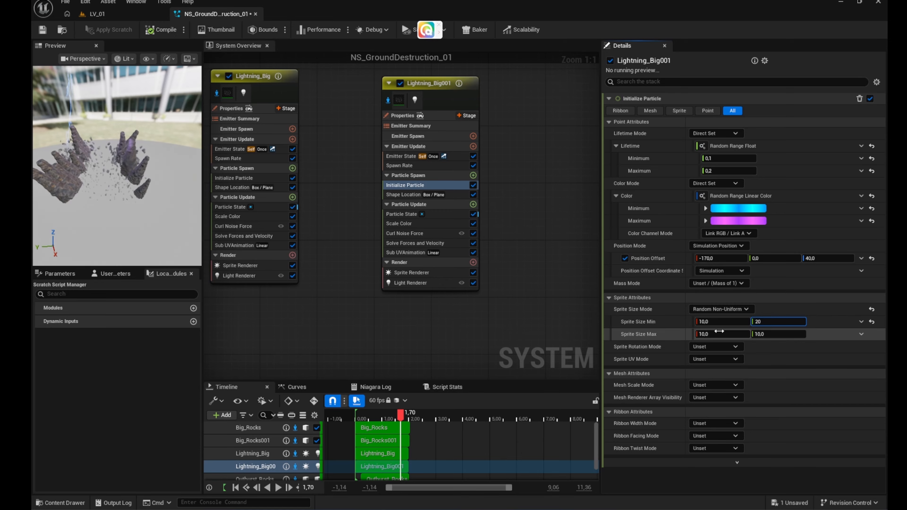
Set Lightning_Big001's Sprite Size Max to 30 by 50.
{"action": "type", "text": "30"}
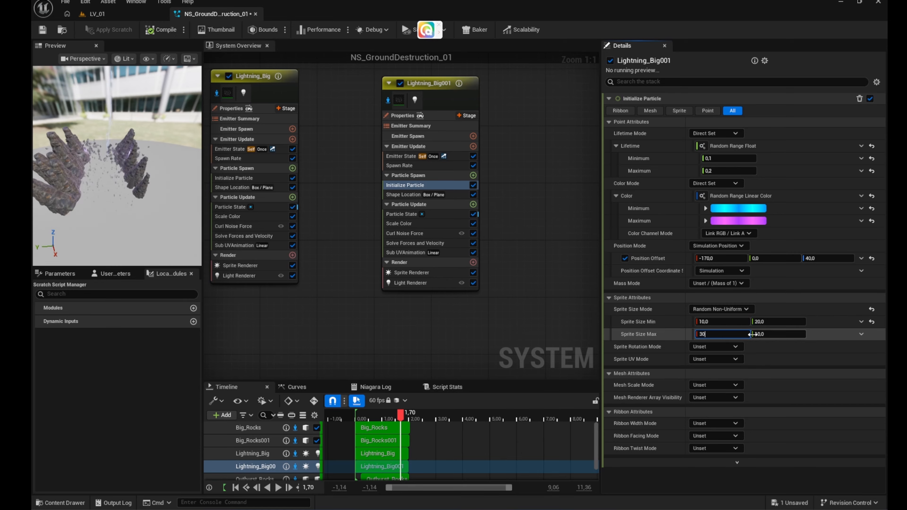
{"action": "left_click", "coordinate": [766, 334]}
{"action": "type", "text": "50"}
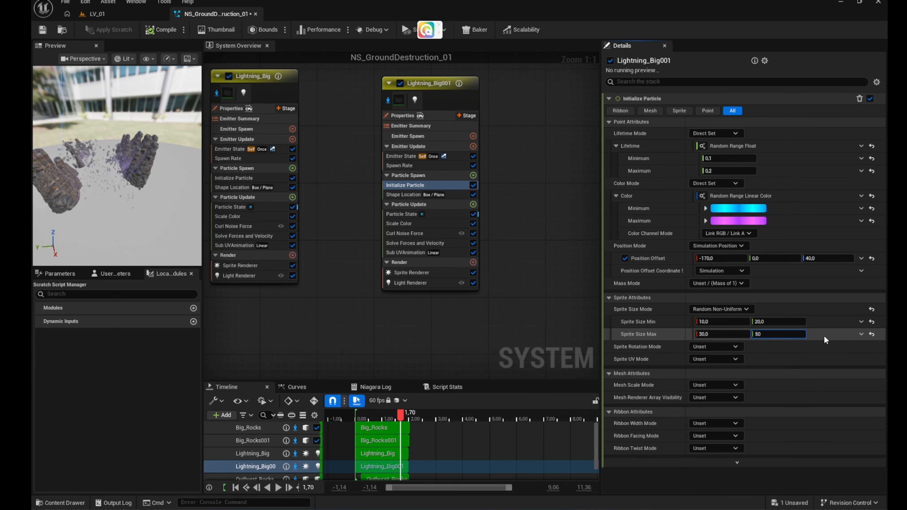
{"action": "key", "text": "Return"}
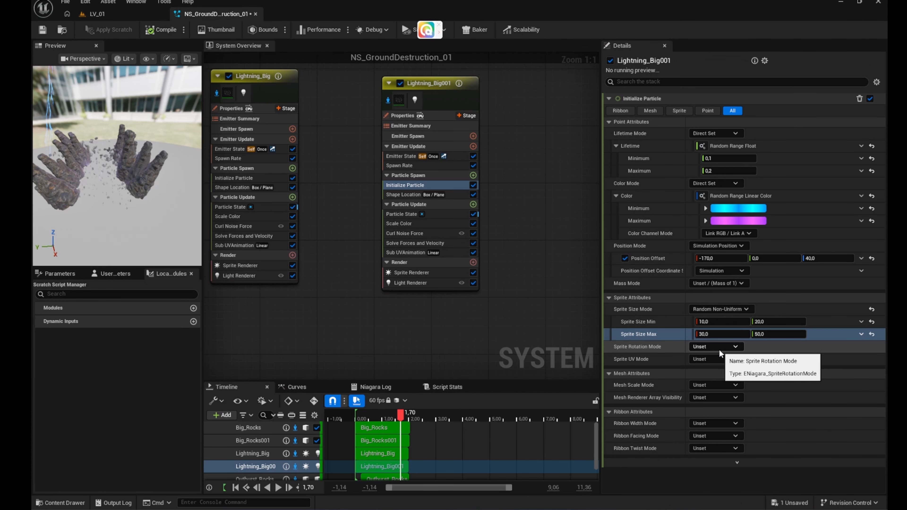
Set Lightning_Big001's Sprite Rotation Mode to Random, then return to the LV_01 level and save the unsaved content.
{"action": "left_click", "coordinate": [719, 346]}
{"action": "left_click", "coordinate": [726, 370]}
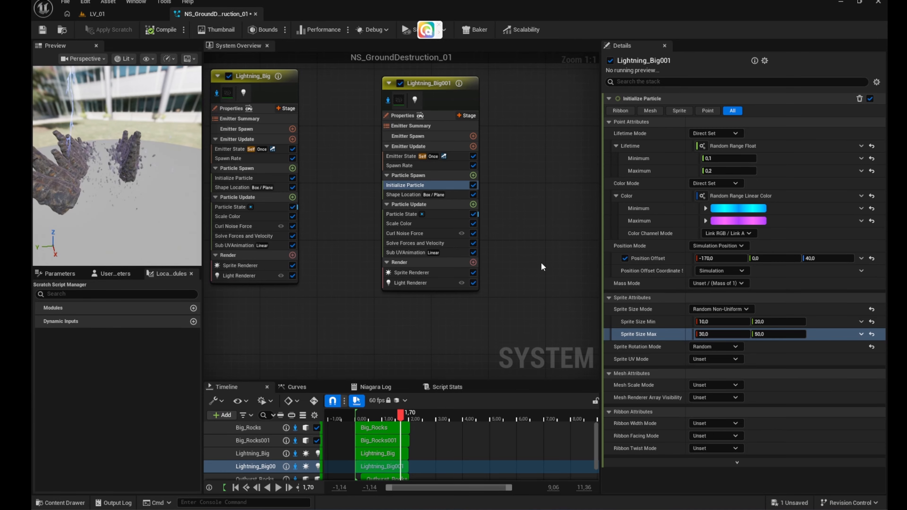
{"action": "left_click", "coordinate": [139, 15]}
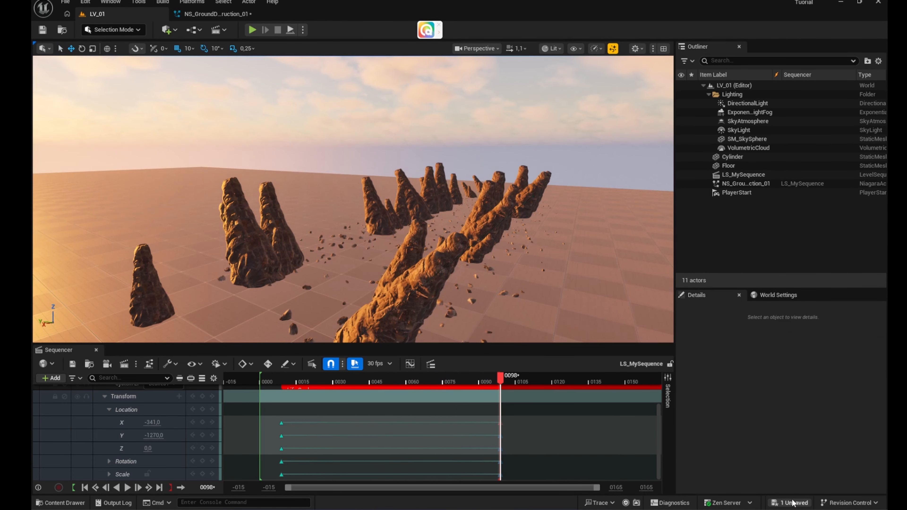
{"action": "left_click", "coordinate": [794, 503]}
{"action": "left_click", "coordinate": [531, 358]}
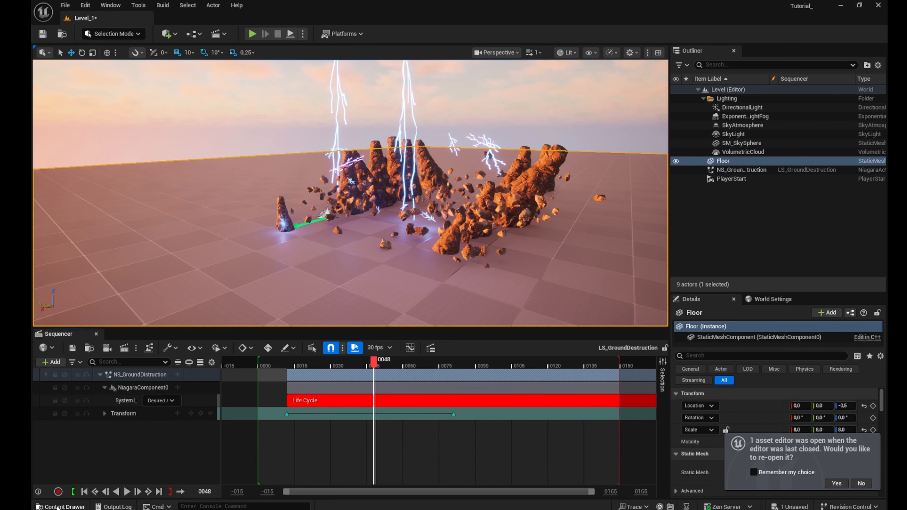
Browse the project content to the Master folder inside Materials.
{"action": "left_click", "coordinate": [84, 505]}
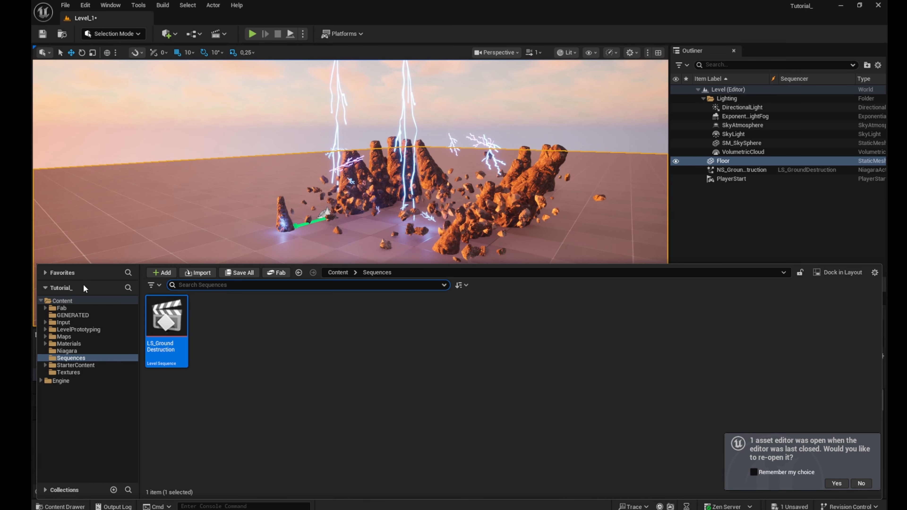
{"action": "left_click", "coordinate": [84, 301]}
{"action": "double_click", "coordinate": [398, 314]}
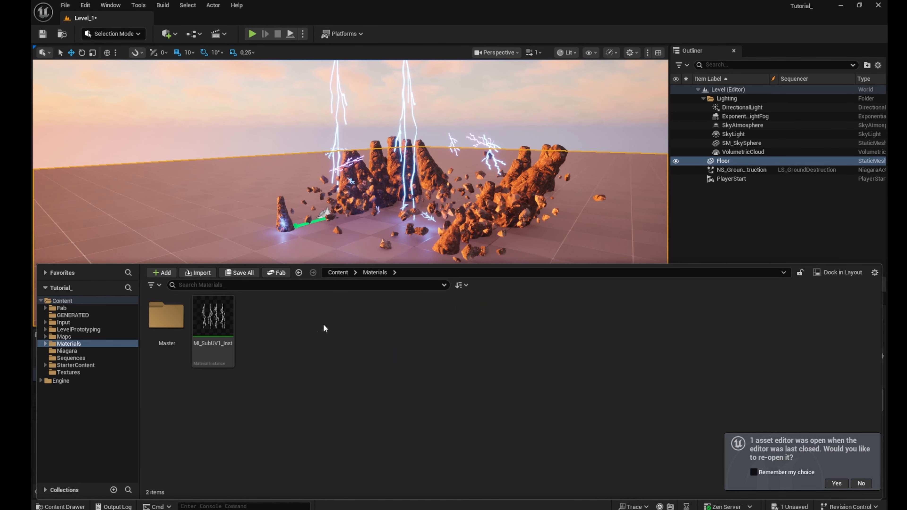
{"action": "left_click", "coordinate": [167, 316]}
{"action": "double_click", "coordinate": [166, 317]}
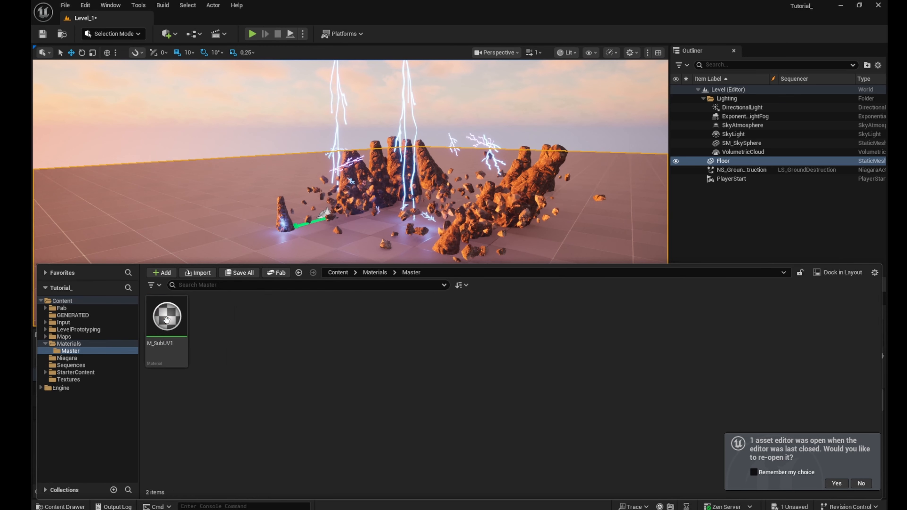
Create a new material named M_HeatDistortion in the Materials/Master folder.
{"action": "right_click", "coordinate": [220, 332]}
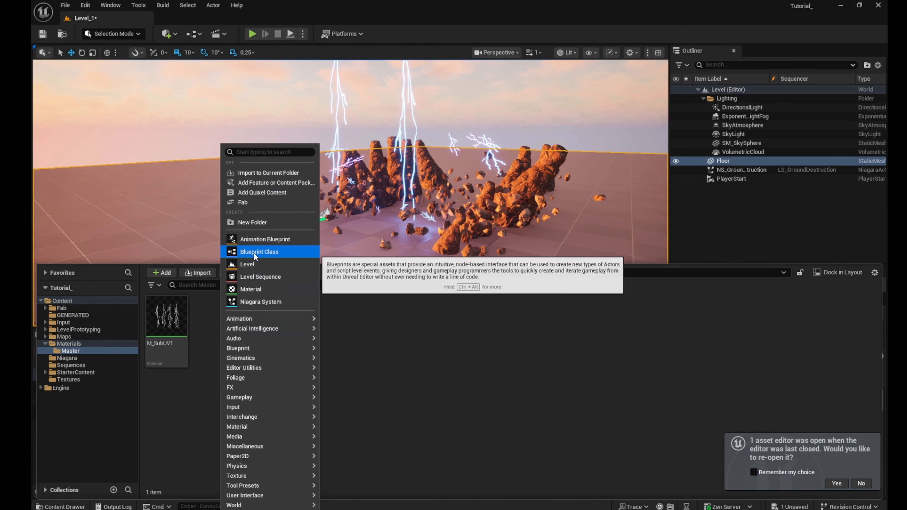
{"action": "mouse_move", "coordinate": [257, 333]}
{"action": "left_click", "coordinate": [267, 289]}
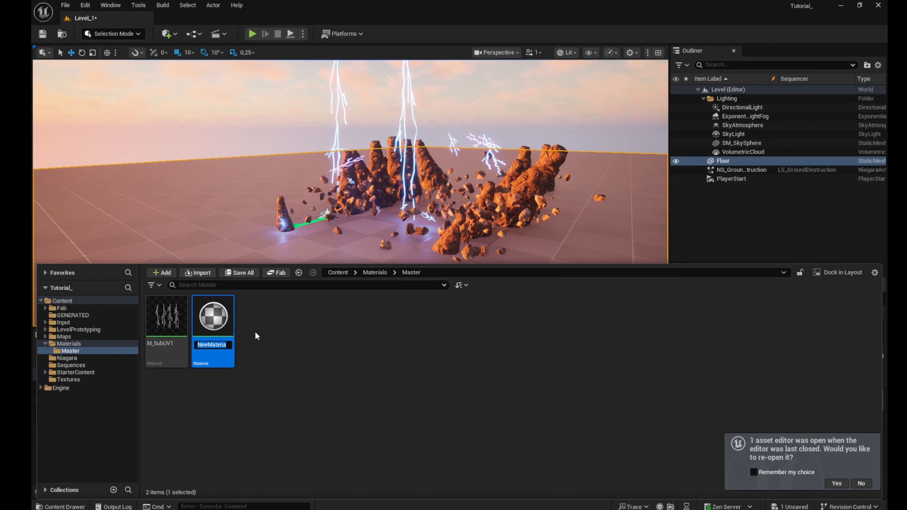
{"action": "type", "text": "M"}
{"action": "type", "text": "_Hea"}
{"action": "type", "text": "t"}
{"action": "type", "text": "Dist"}
{"action": "type", "text": "ortion"}
{"action": "key", "text": "Return"}
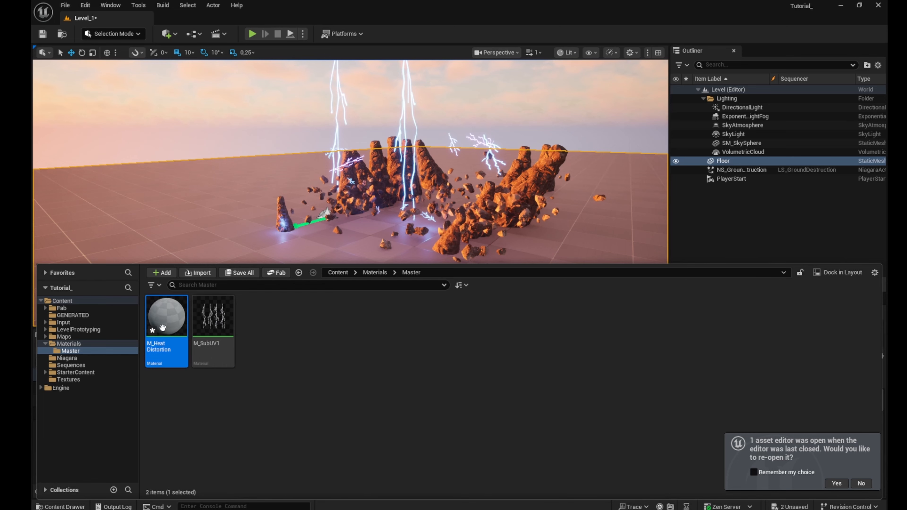
{"action": "left_click", "coordinate": [286, 262]}
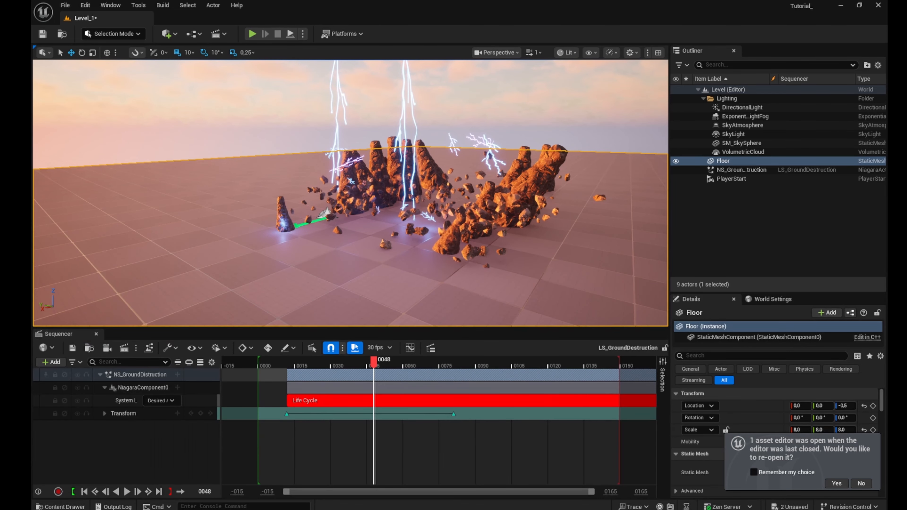
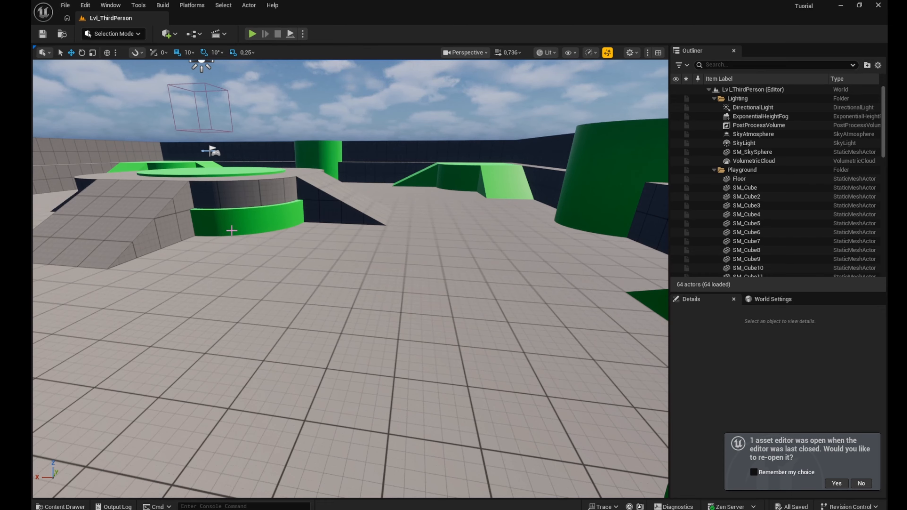
Search the Project Settings for "substr" and check the Substrate rendering options.
{"action": "left_click", "coordinate": [87, 5]}
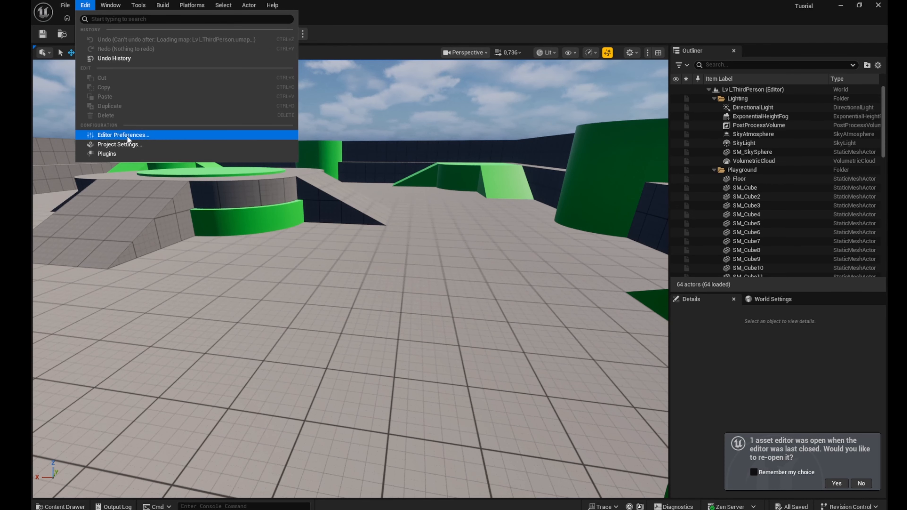
{"action": "left_click", "coordinate": [134, 146]}
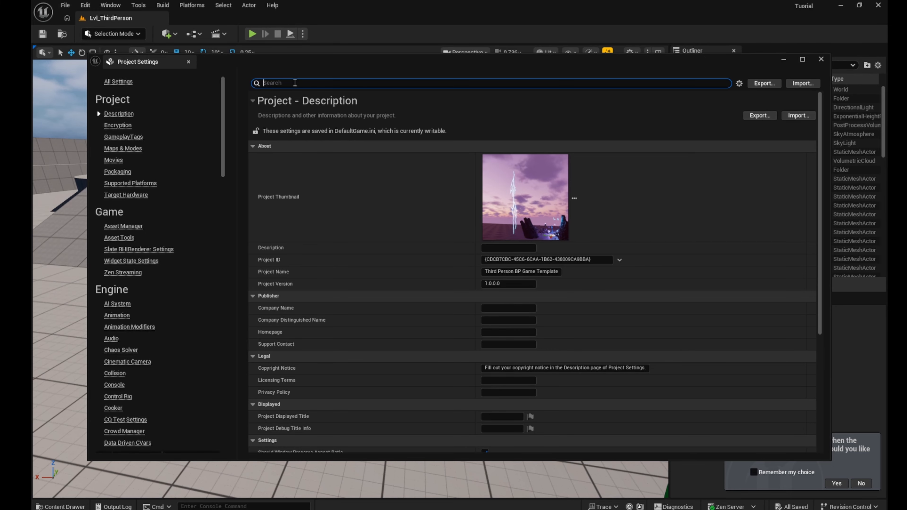
{"action": "left_click", "coordinate": [294, 82]}
{"action": "type", "text": "substr"}
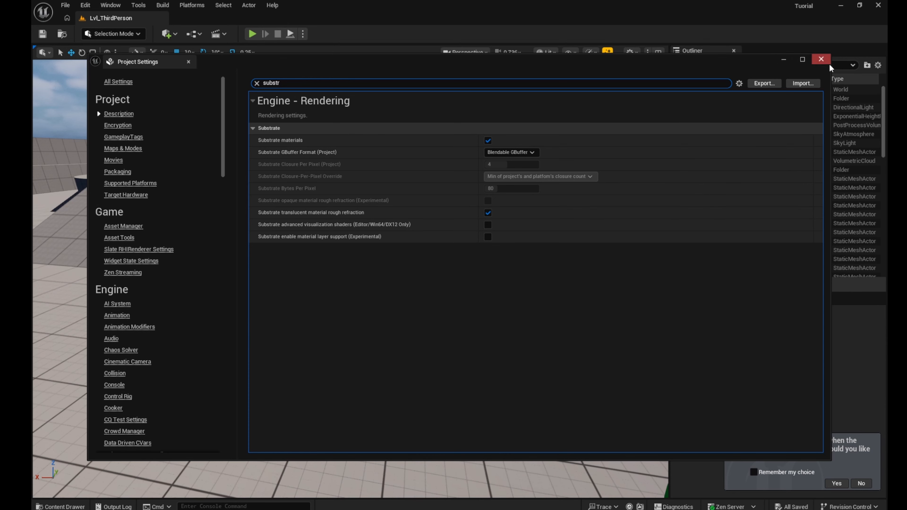
{"action": "left_click", "coordinate": [821, 59]}
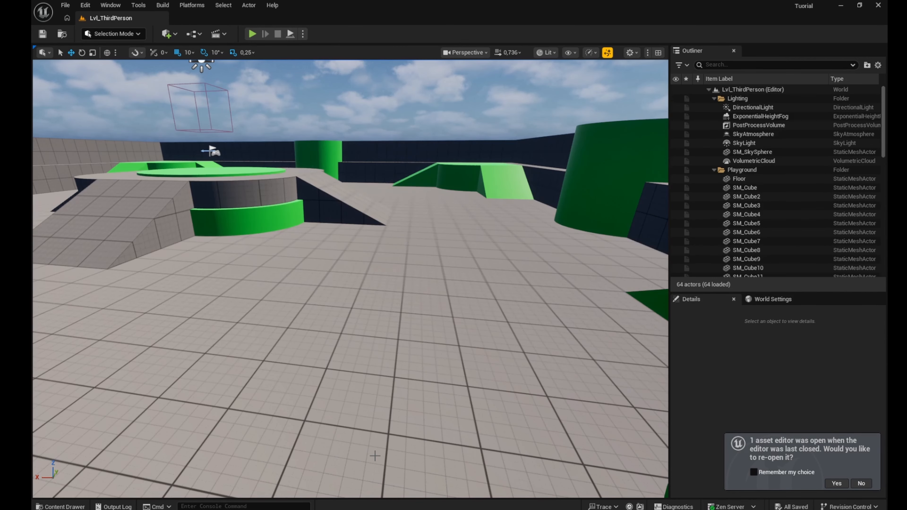
Open the list of assets that can be added to the project's Textures folder.
{"action": "left_click", "coordinate": [61, 506]}
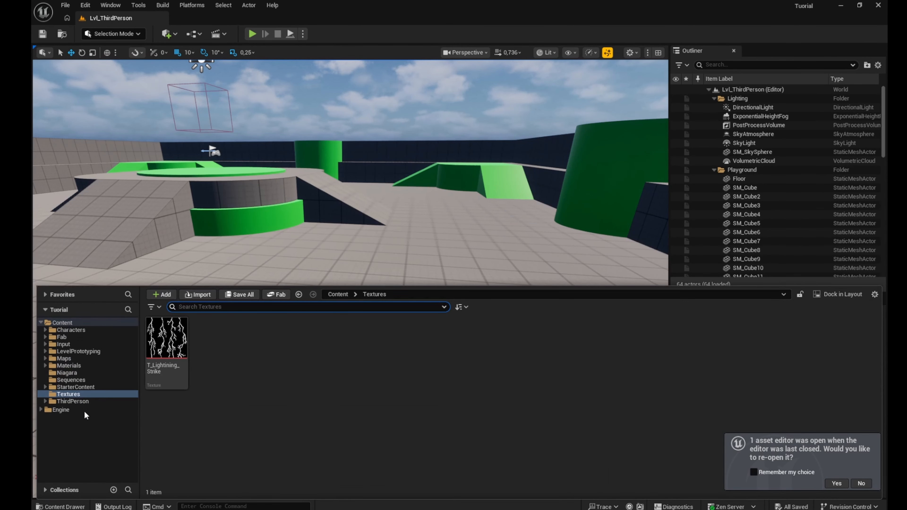
{"action": "left_click", "coordinate": [159, 293]}
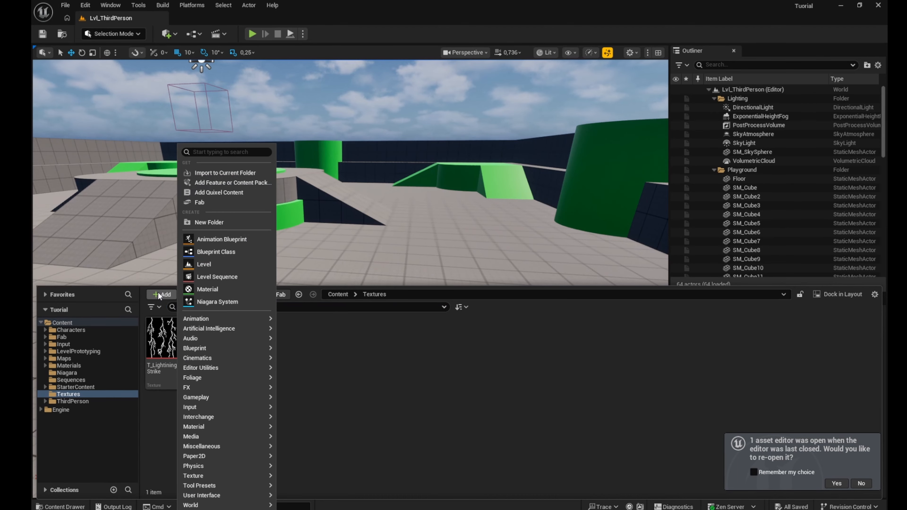
Look through the addable feature and content packs and the viewport's scalability and material quality options.
{"action": "left_click", "coordinate": [243, 183]}
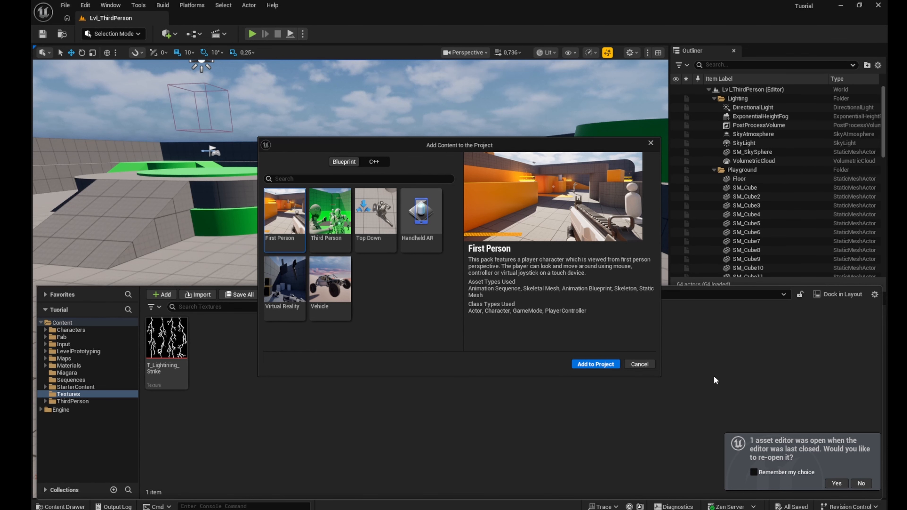
{"action": "left_click", "coordinate": [649, 143]}
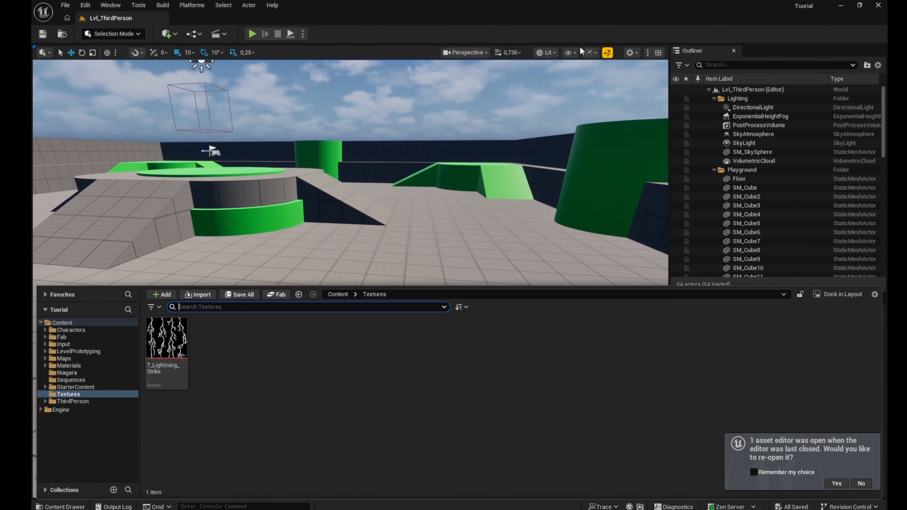
{"action": "left_click", "coordinate": [591, 53]}
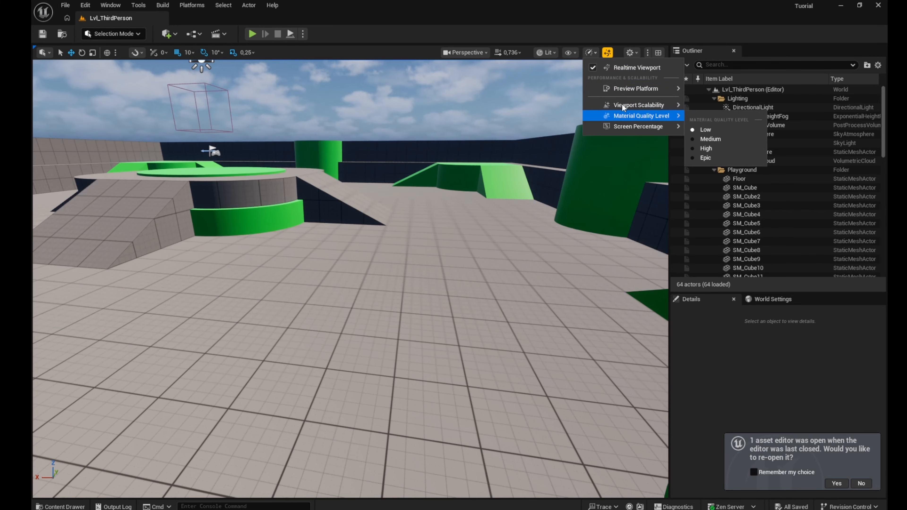
{"action": "mouse_move", "coordinate": [639, 104]}
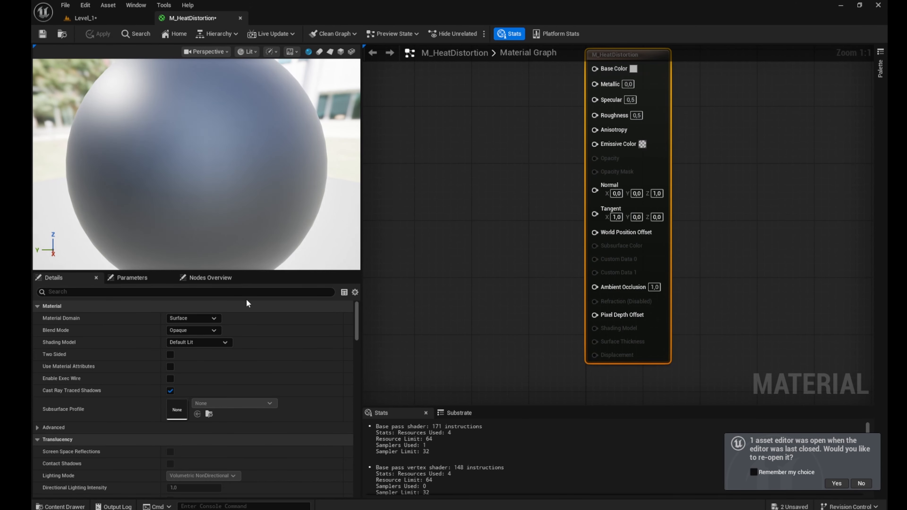
Set the M_HeatDistortion material's blend mode to Translucent and its shading model to Unlit.
{"action": "left_click", "coordinate": [185, 331]}
{"action": "left_click", "coordinate": [196, 356]}
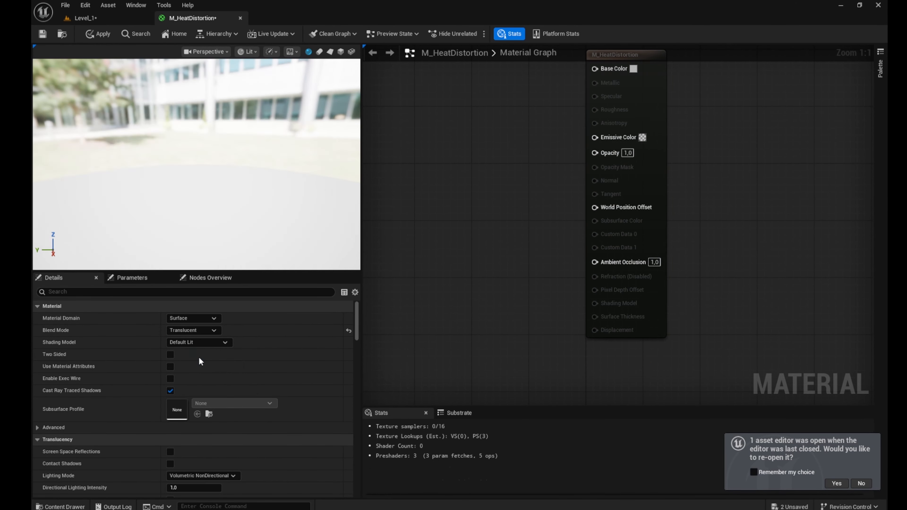
{"action": "left_click", "coordinate": [200, 343]}
{"action": "left_click", "coordinate": [198, 352]}
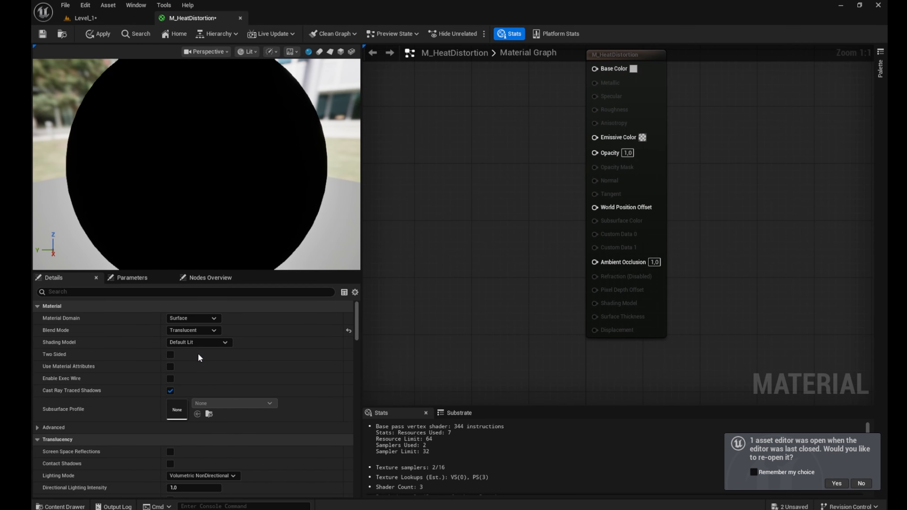
Set the material's refraction method to Index Of Refraction.
{"action": "left_click", "coordinate": [217, 292]}
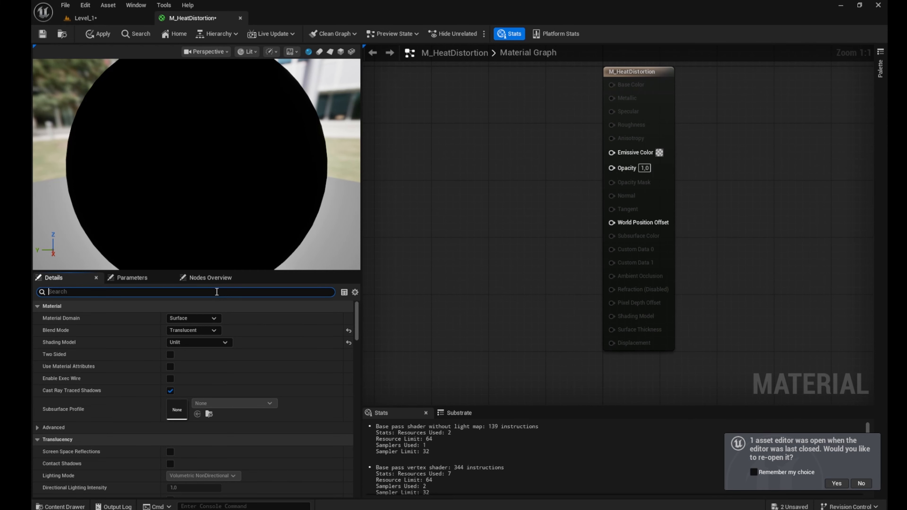
{"action": "type", "text": "refra"}
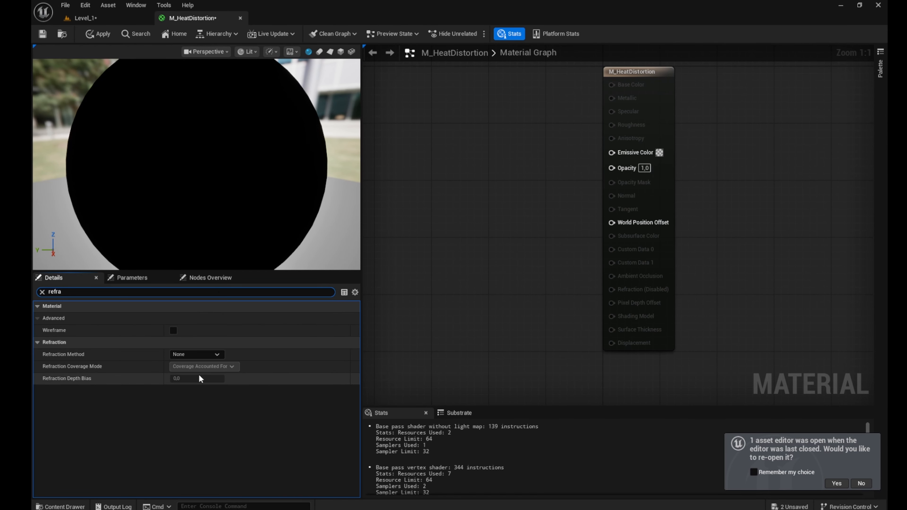
{"action": "left_click", "coordinate": [180, 354]}
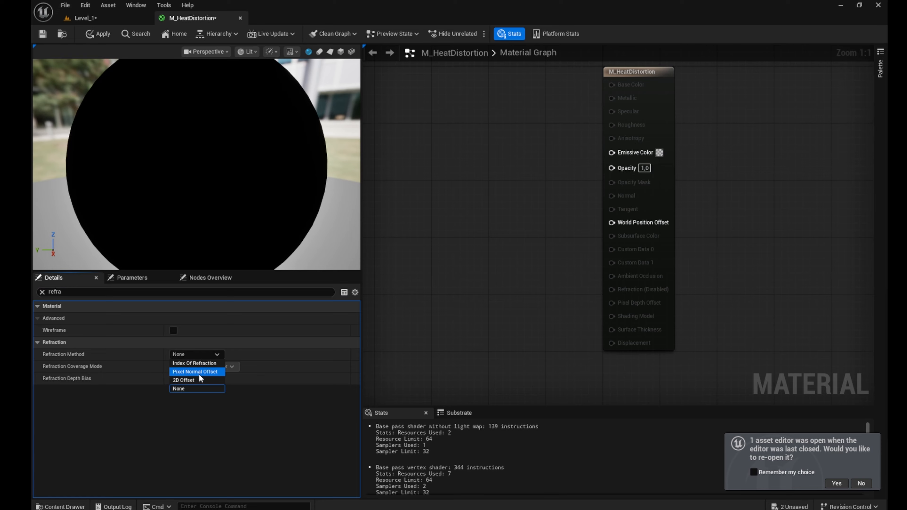
{"action": "left_click", "coordinate": [201, 366]}
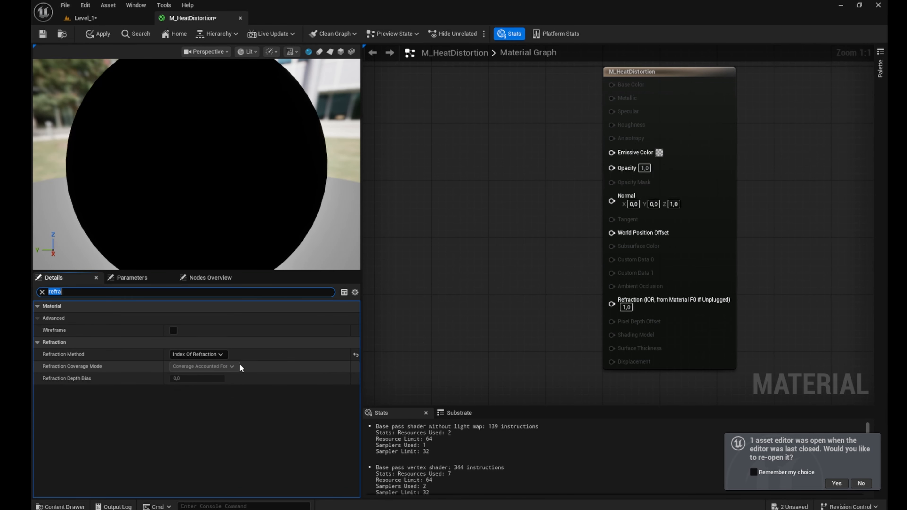
Add a constant node with value 1.33 and connect it to the material's Refraction input.
{"action": "right_click", "coordinate": [491, 322]}
{"action": "type", "text": "con"}
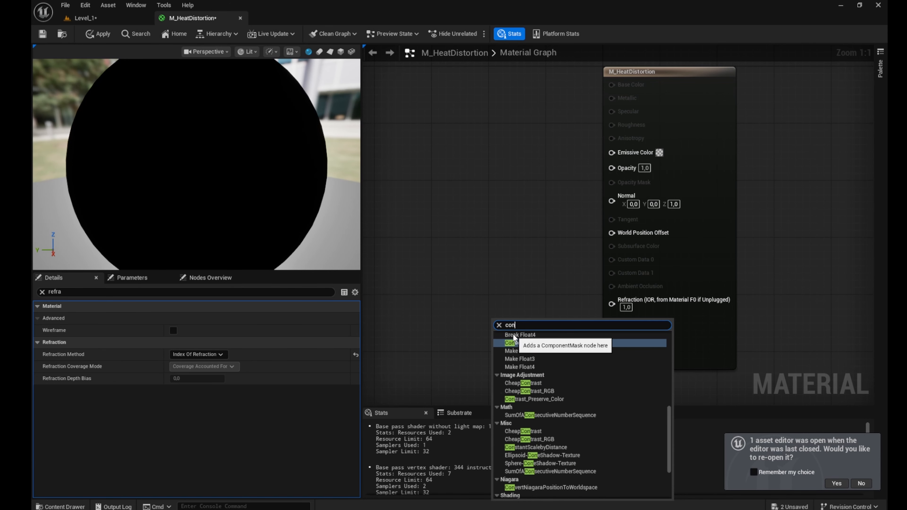
{"action": "type", "text": "s"}
{"action": "left_click", "coordinate": [535, 343]}
{"action": "left_click_drag", "start_coordinate": [546, 336], "coordinate": [612, 301]}
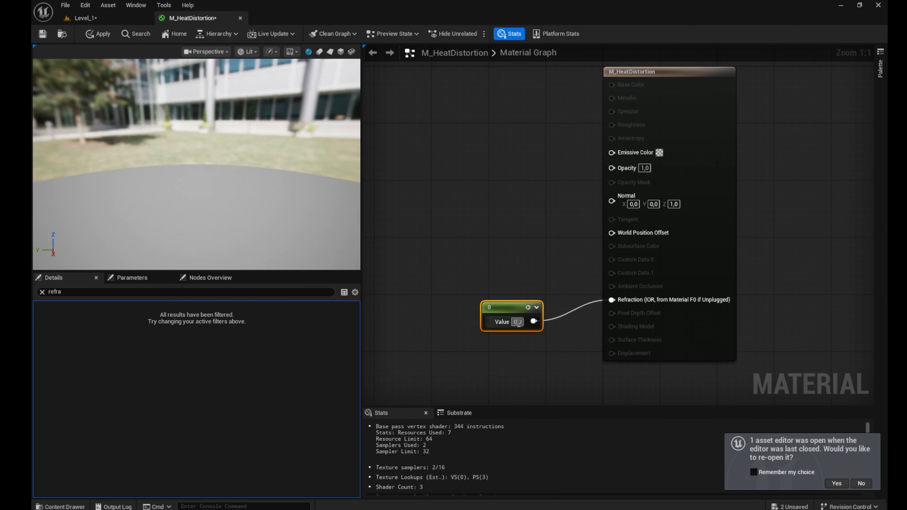
{"action": "left_click", "coordinate": [519, 324]}
{"action": "type", "text": "1.33"}
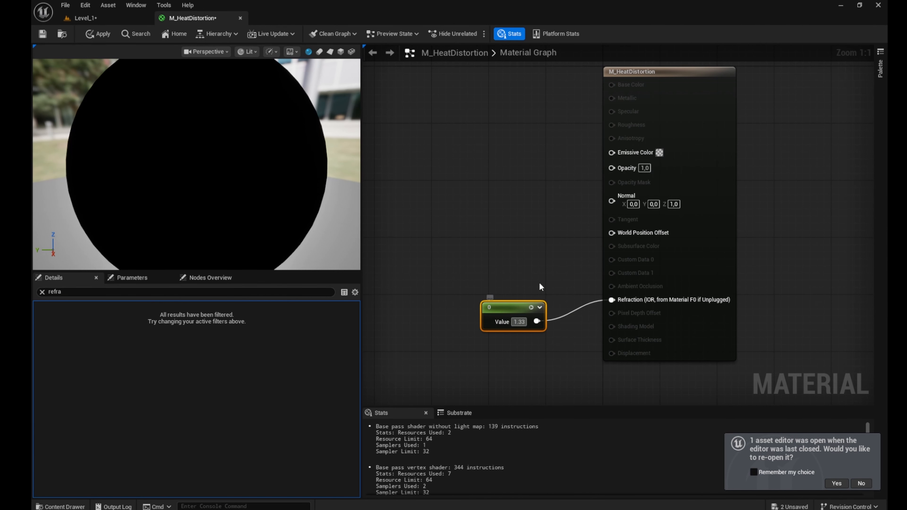
{"action": "left_click", "coordinate": [540, 286]}
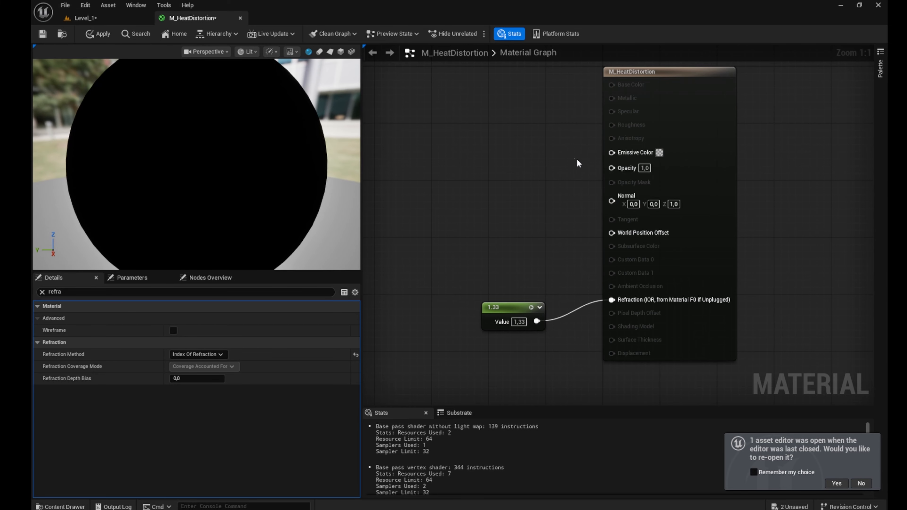
Add a constant node with value 0, connect it to the Opacity input and place it beside the material node.
{"action": "key", "text": "1"}
{"action": "left_click", "coordinate": [496, 175]}
{"action": "left_click_drag", "start_coordinate": [547, 193], "coordinate": [611, 168]}
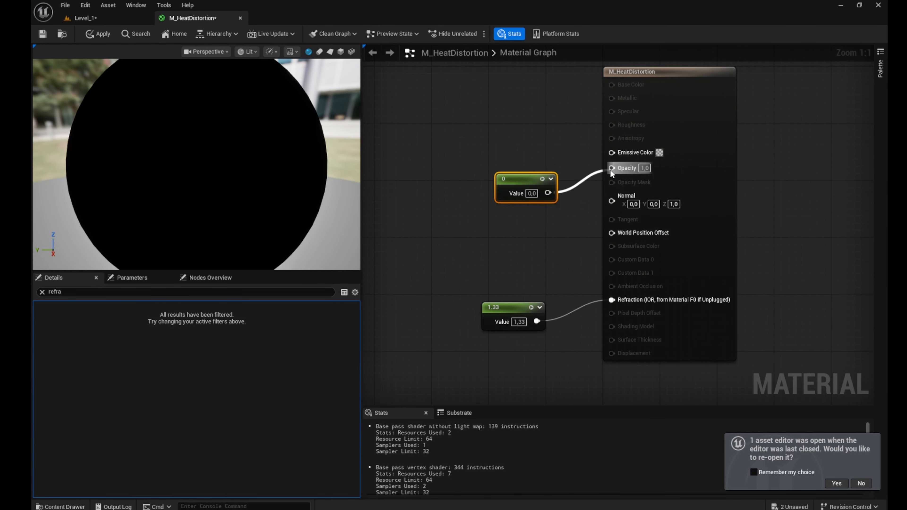
{"action": "left_click_drag", "start_coordinate": [529, 184], "coordinate": [522, 156]}
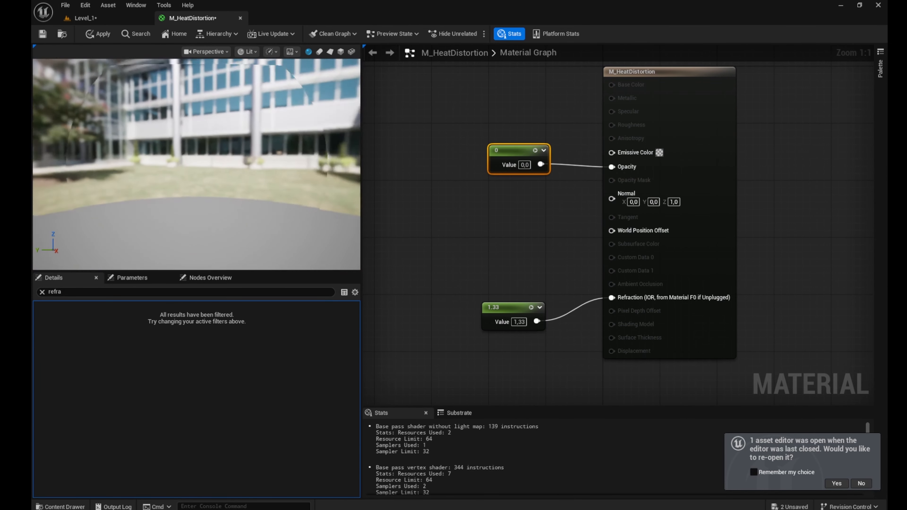
Add a Texture Sample node and connect its RGB output to the material's Normal input.
{"action": "right_click", "coordinate": [399, 229]}
{"action": "type", "text": "textu"}
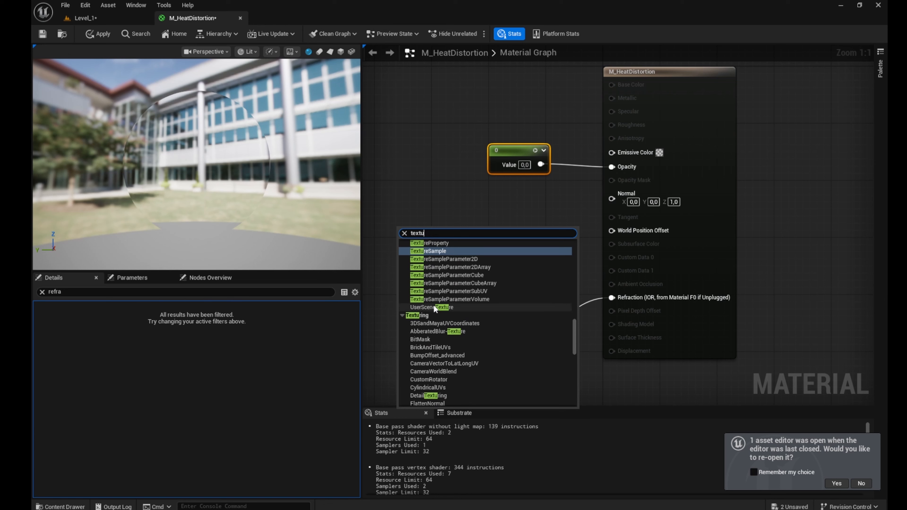
{"action": "left_click", "coordinate": [440, 252]}
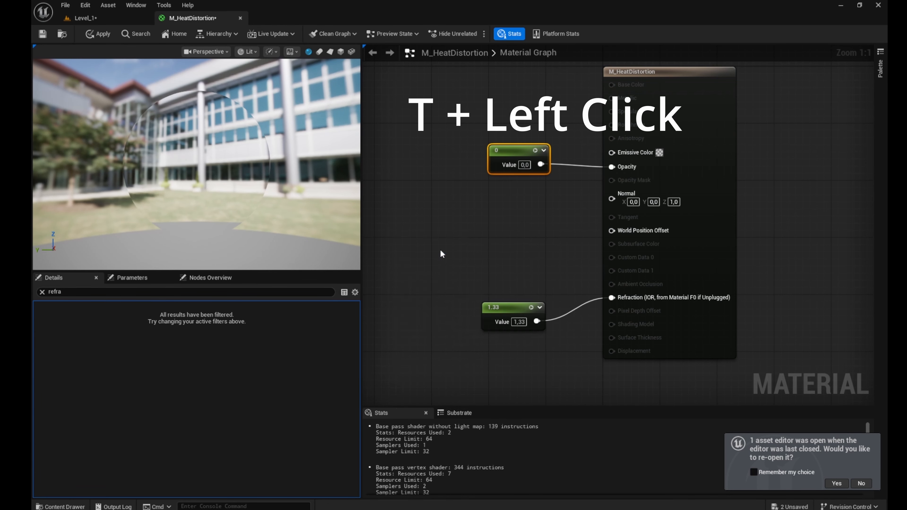
{"action": "left_click_drag", "start_coordinate": [480, 242], "coordinate": [613, 199]}
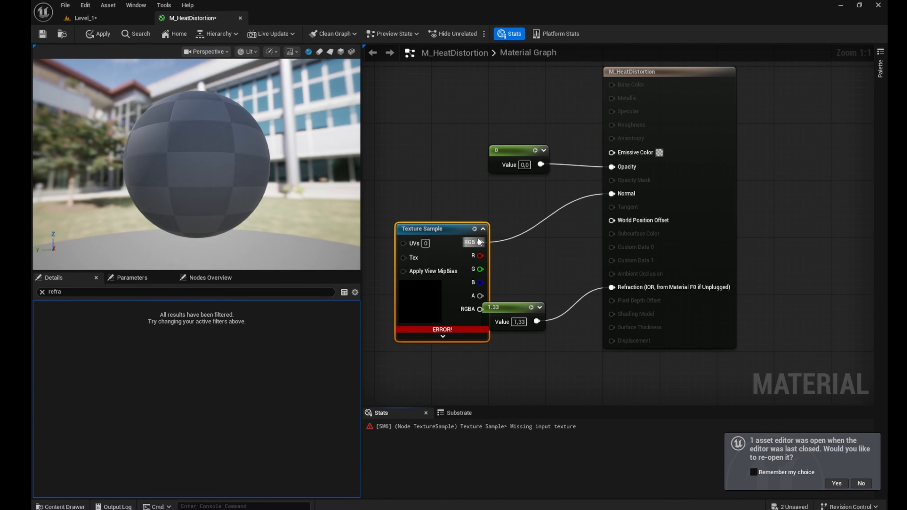
Assign the T_Water_N texture to the Texture Sample and preview the material on a plane.
{"action": "left_click_drag", "start_coordinate": [454, 235], "coordinate": [440, 199]}
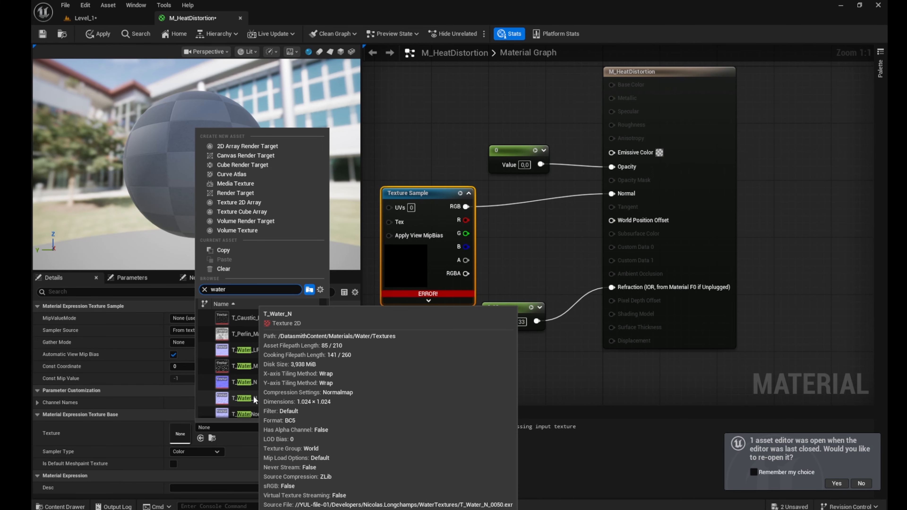
{"action": "left_click", "coordinate": [253, 396]}
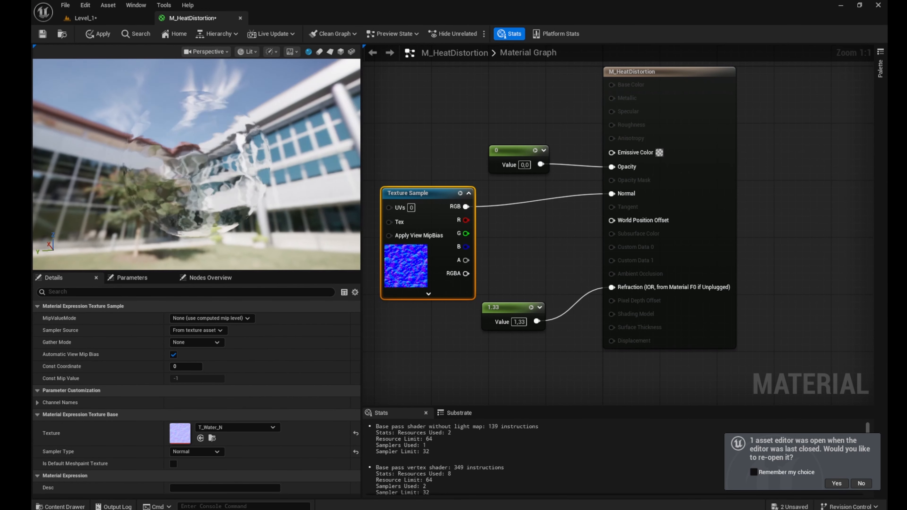
{"action": "left_click_drag", "start_coordinate": [267, 200], "coordinate": [278, 229]}
{"action": "left_click", "coordinate": [330, 52]}
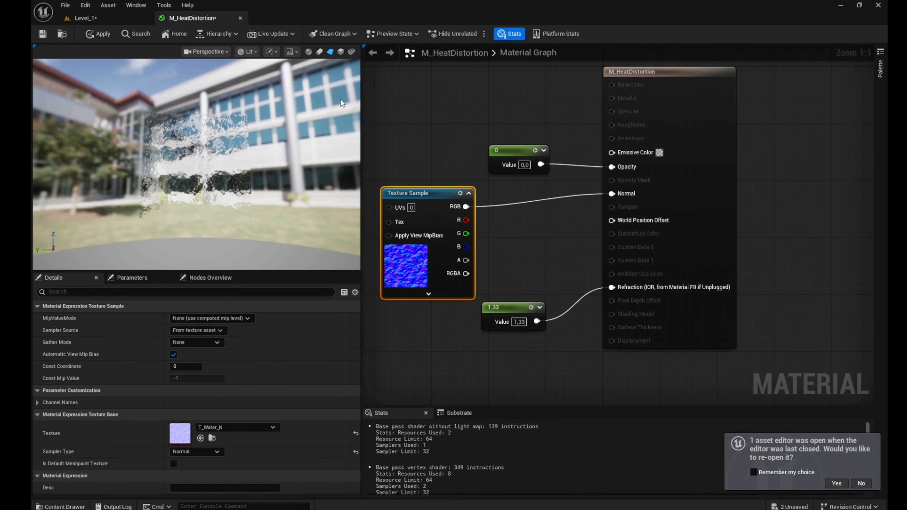
Make room around the Texture Sample, add a Panner node and connect it to the sample's UVs.
{"action": "right_click_drag", "start_coordinate": [379, 158], "coordinate": [459, 140]}
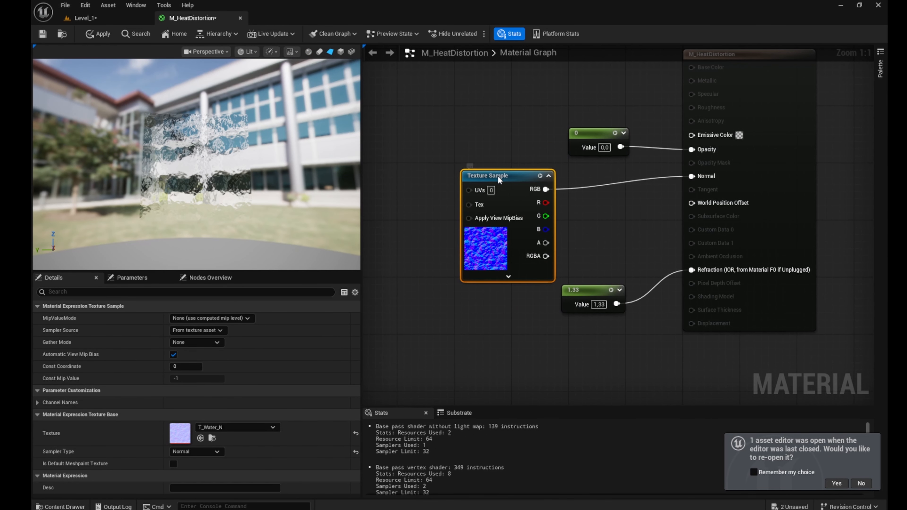
{"action": "left_click_drag", "start_coordinate": [500, 175], "coordinate": [465, 153]}
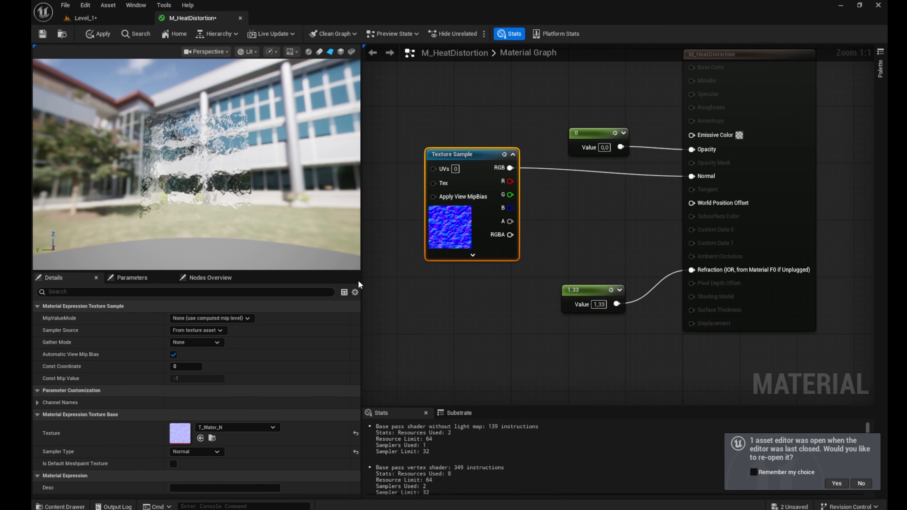
{"action": "right_click_drag", "start_coordinate": [423, 292], "coordinate": [568, 311]}
{"action": "right_click", "coordinate": [439, 190]}
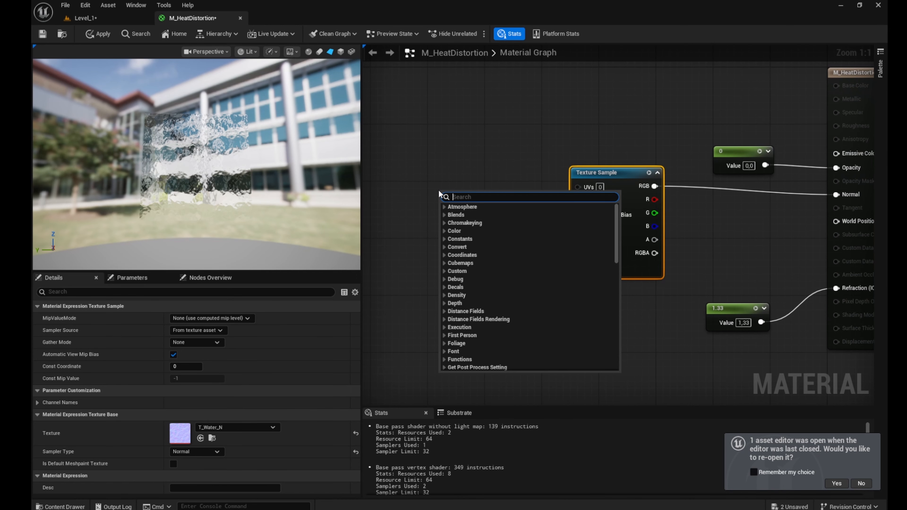
{"action": "type", "text": "panner"}
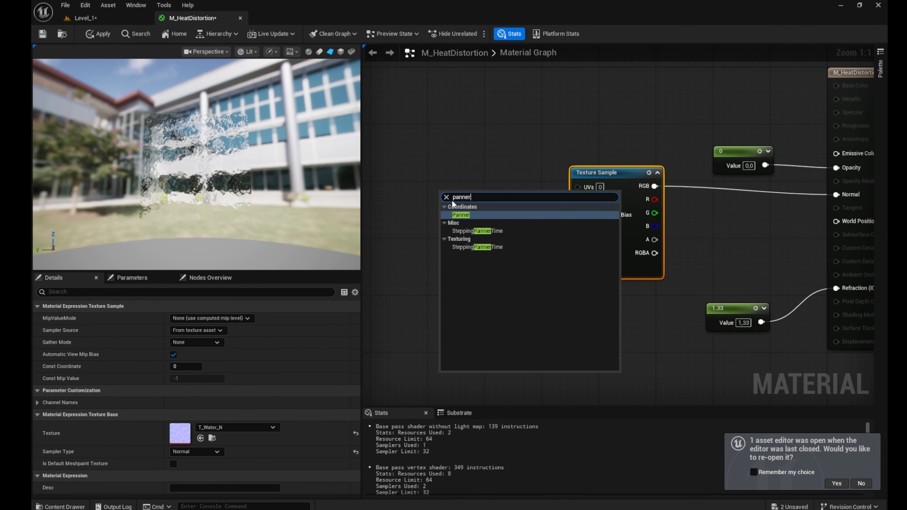
{"action": "left_click", "coordinate": [461, 214]}
{"action": "left_click_drag", "start_coordinate": [480, 191], "coordinate": [578, 186]}
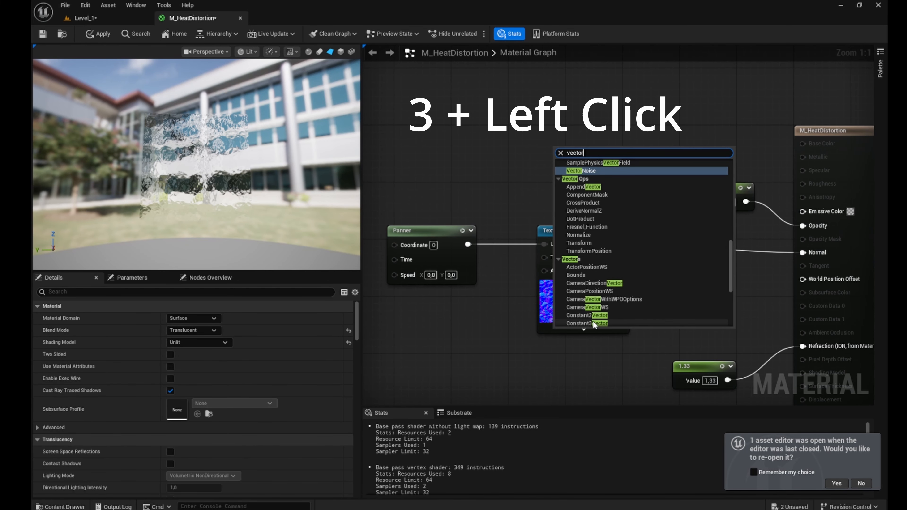
Add a Constant3Vector and a Lerp node, blending the vector as A with the water texture's RGB as B into Normal.
{"action": "left_click", "coordinate": [583, 322]}
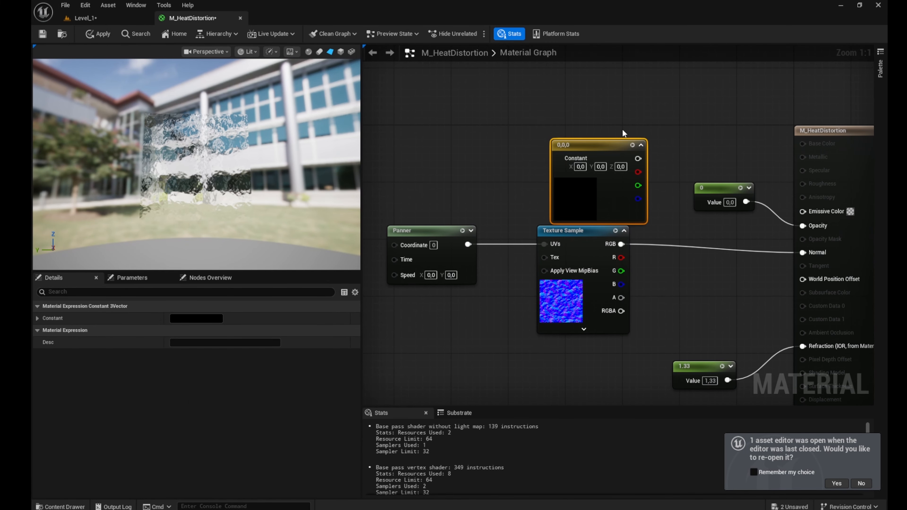
{"action": "left_click_drag", "start_coordinate": [598, 148], "coordinate": [544, 102]}
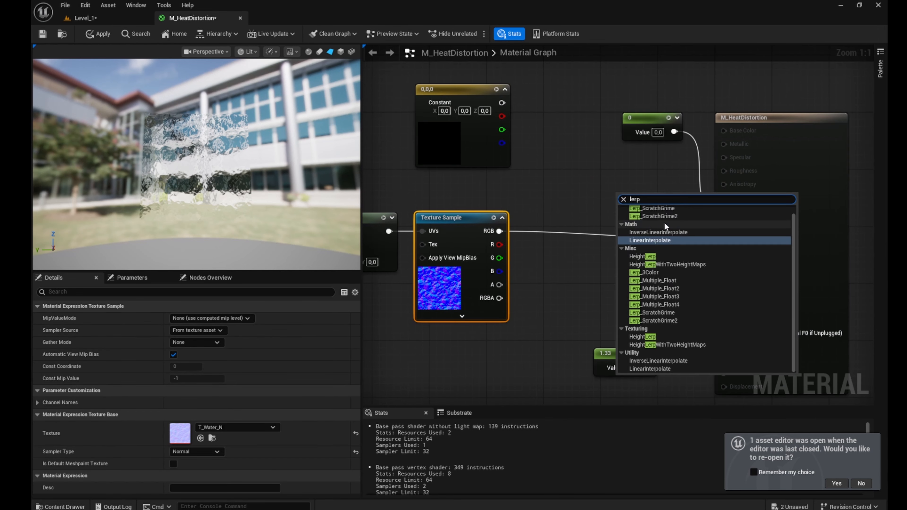
{"action": "left_click", "coordinate": [654, 246]}
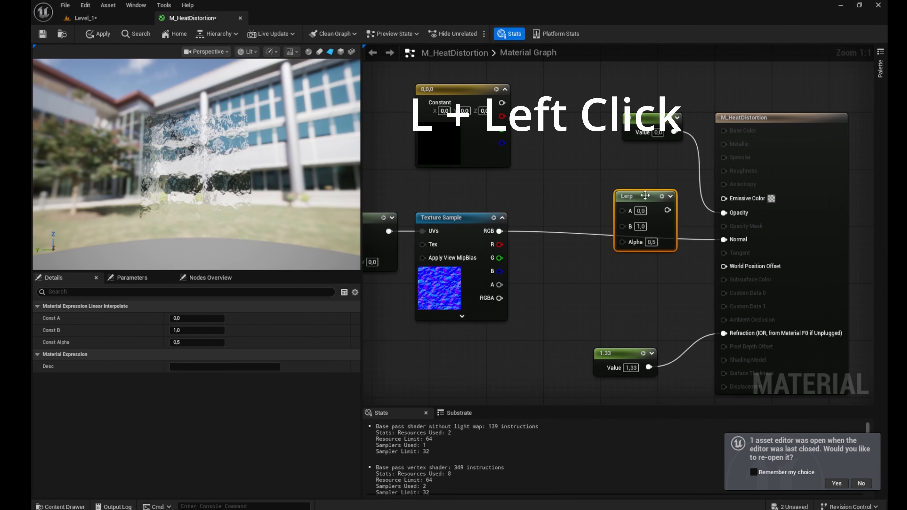
{"action": "left_click_drag", "start_coordinate": [645, 194], "coordinate": [574, 166]}
{"action": "left_click_drag", "start_coordinate": [501, 103], "coordinate": [551, 181]}
{"action": "left_click_drag", "start_coordinate": [499, 231], "coordinate": [551, 196]}
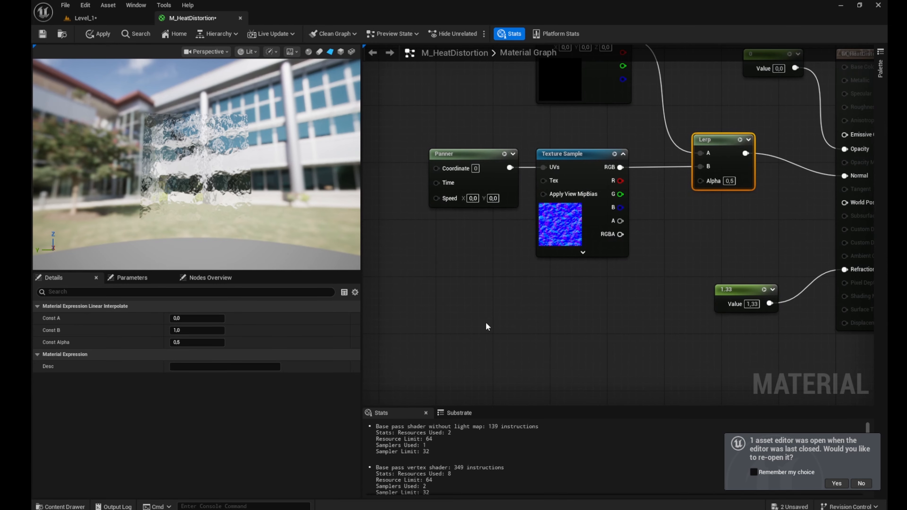
Add a second Texture Sample below the water texture and assign it the newhplaneAlphaMap texture.
{"action": "left_click", "coordinate": [504, 316]}
{"action": "left_click", "coordinate": [506, 322]}
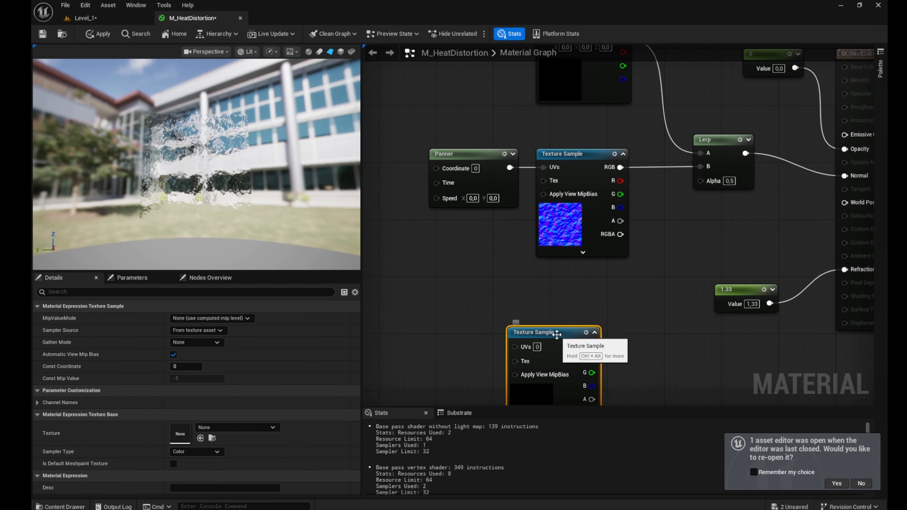
{"action": "left_click_drag", "start_coordinate": [556, 334], "coordinate": [578, 298]}
{"action": "left_click", "coordinate": [240, 428]}
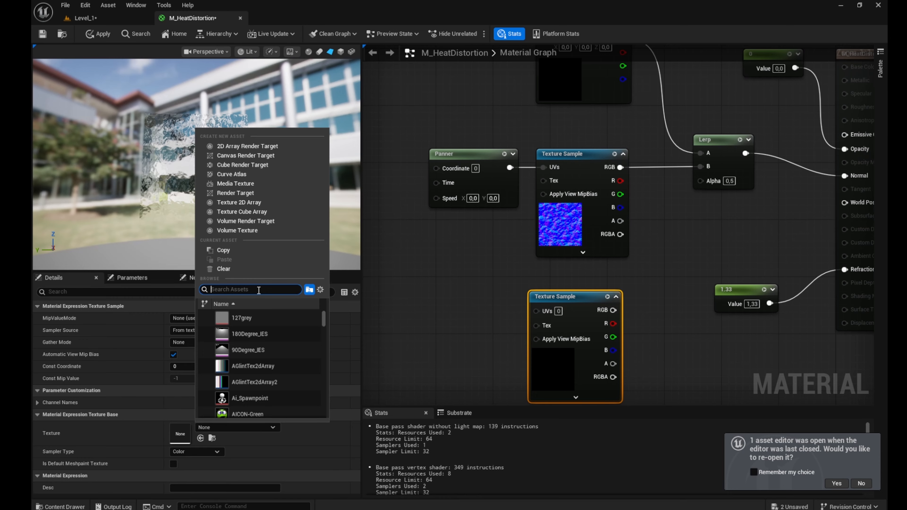
{"action": "type", "text": "alpha"}
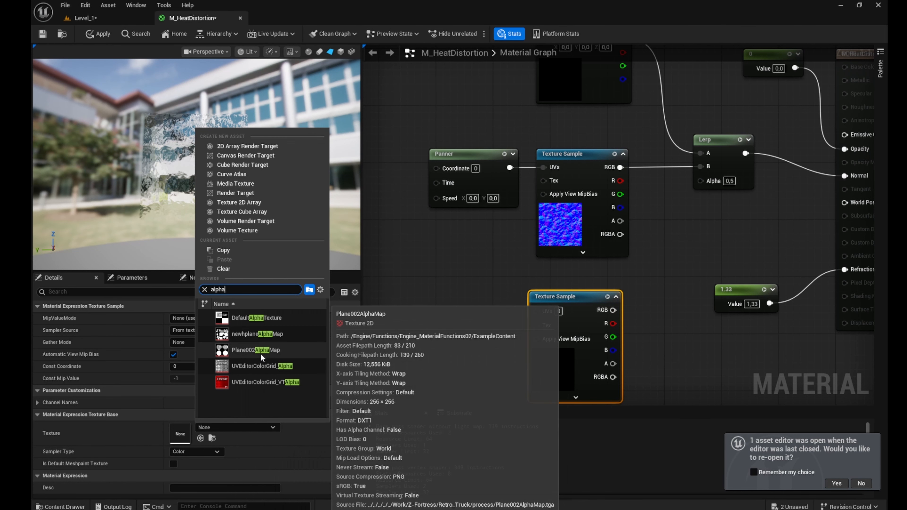
{"action": "left_click", "coordinate": [249, 331]}
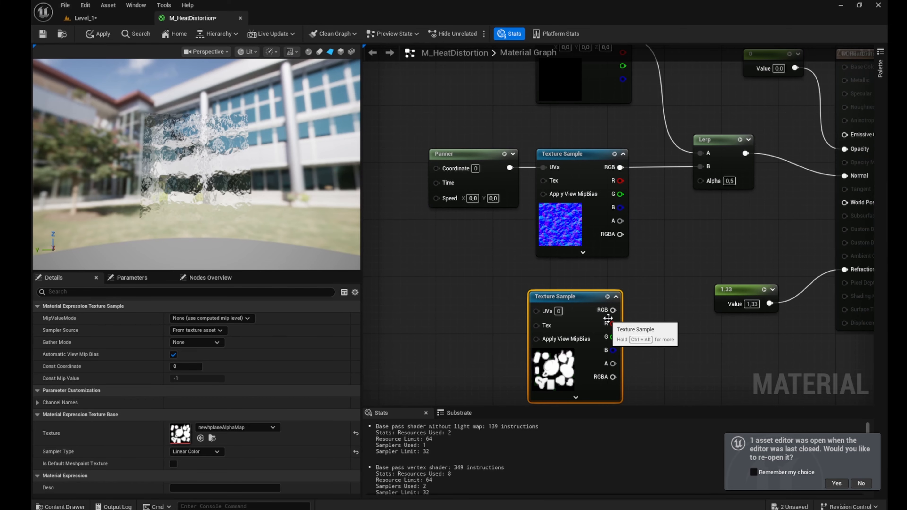
Feed the alpha map texture's RGB through a new Power node's Base into the Lerp's Alpha.
{"action": "left_click_drag", "start_coordinate": [612, 310], "coordinate": [701, 180]}
{"action": "scroll", "coordinate": [380, 282], "scroll_direction": "down", "scroll_amount": 2}
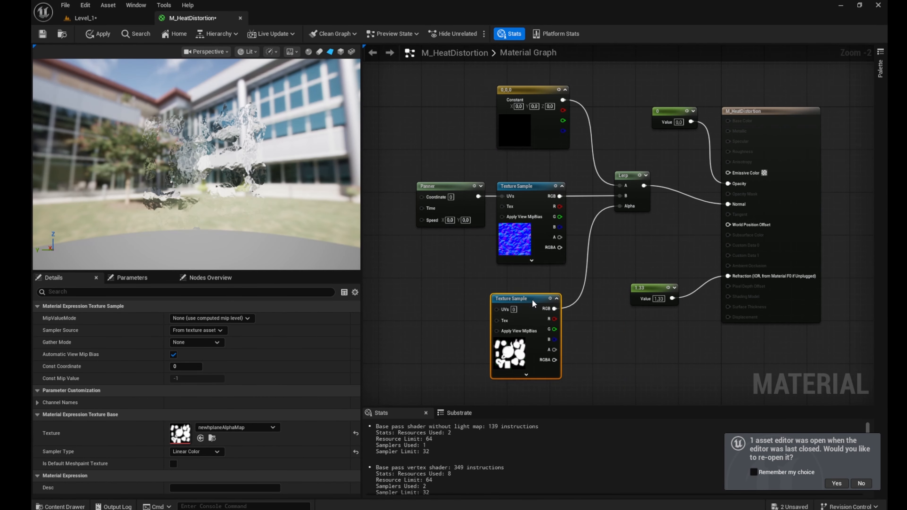
{"action": "left_click_drag", "start_coordinate": [532, 299], "coordinate": [493, 301]}
{"action": "right_click", "coordinate": [545, 339]}
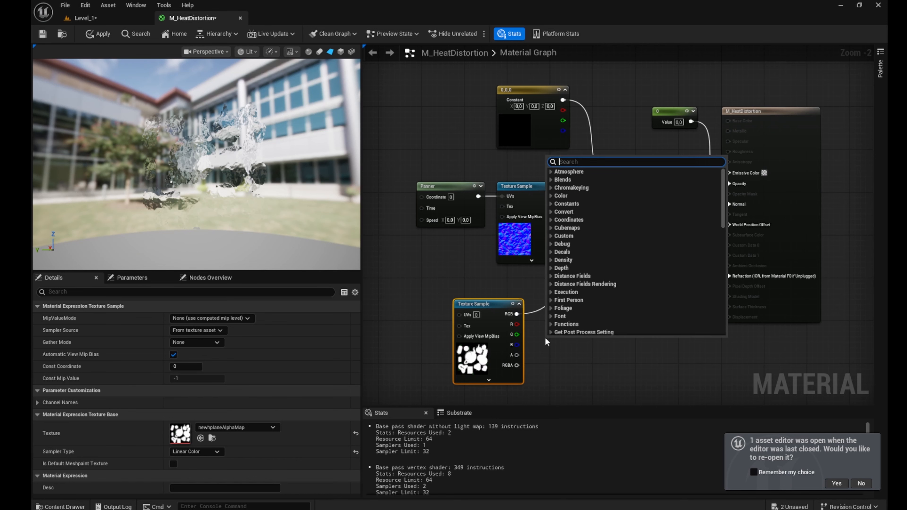
{"action": "type", "text": "power"}
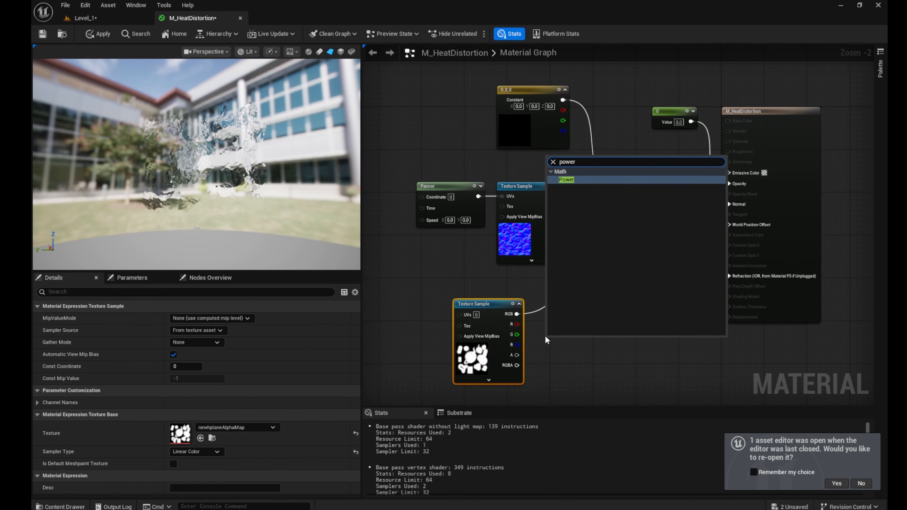
{"action": "left_click", "coordinate": [581, 178]}
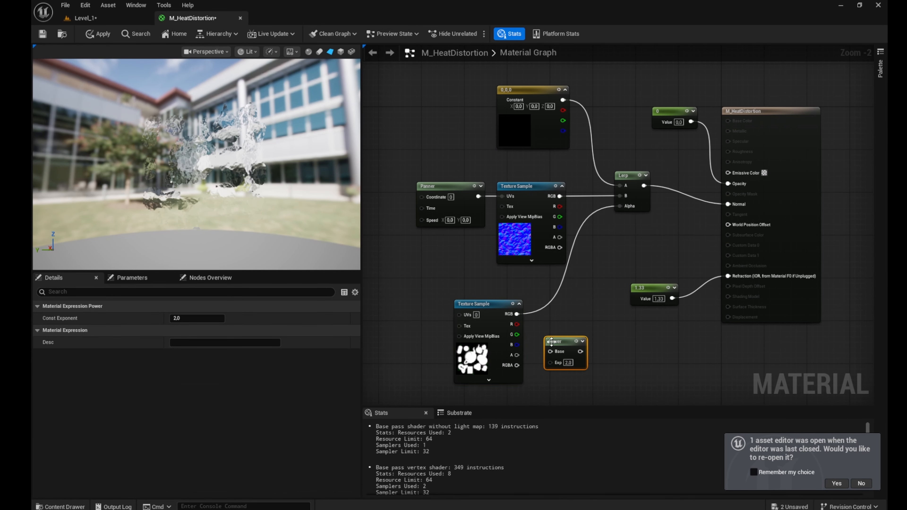
{"action": "left_click_drag", "start_coordinate": [560, 344], "coordinate": [620, 206]}
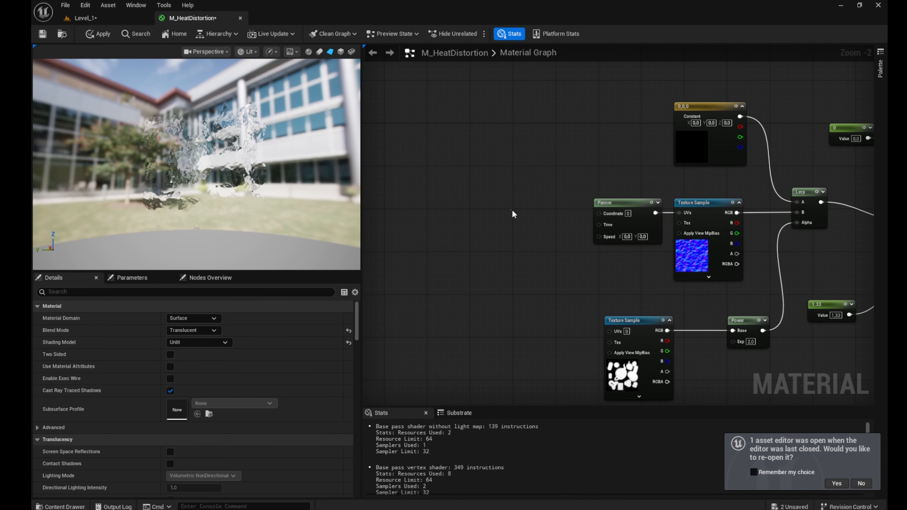
Add a Constant4Vector beside the Panner and convert it to a parameter named Distortion Settings.
{"action": "right_click", "coordinate": [508, 210]}
{"action": "type", "text": "v"}
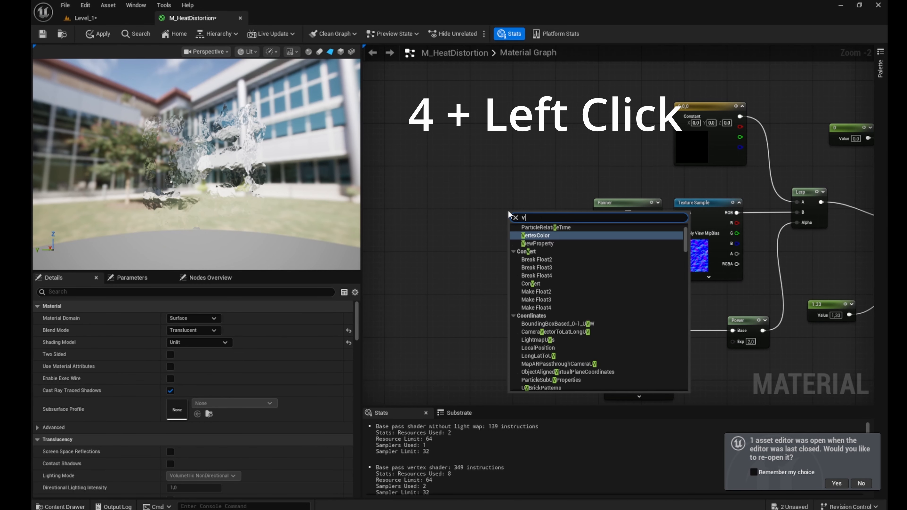
{"action": "type", "text": "ector 4"}
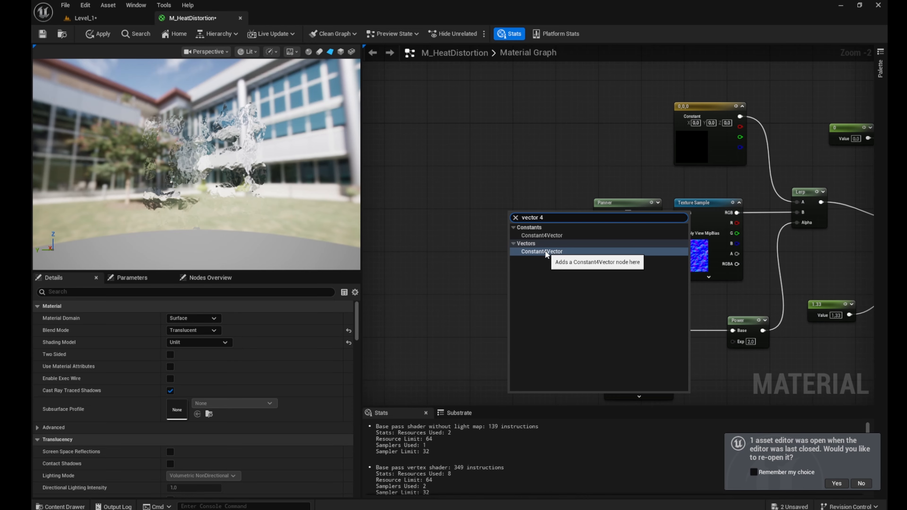
{"action": "left_click", "coordinate": [548, 236]}
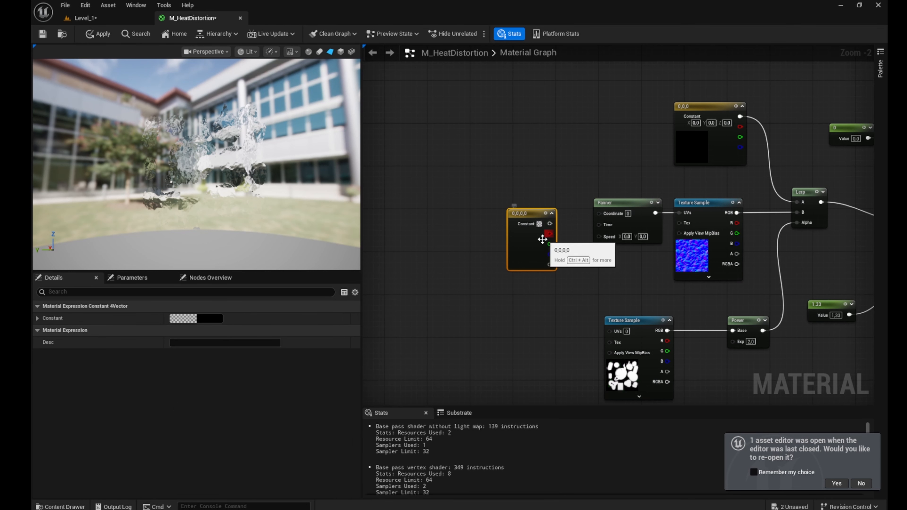
{"action": "left_click_drag", "start_coordinate": [505, 216], "coordinate": [475, 223]}
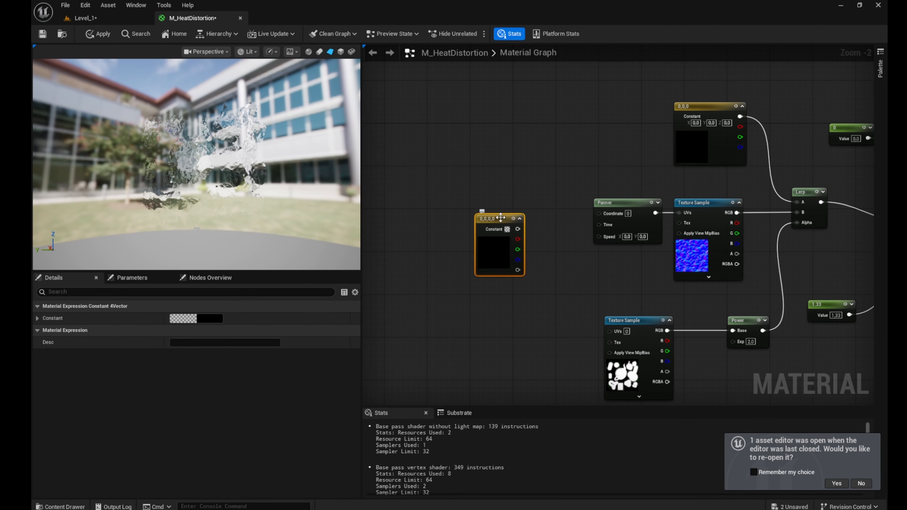
{"action": "right_click", "coordinate": [501, 217]}
{"action": "left_click", "coordinate": [537, 249]}
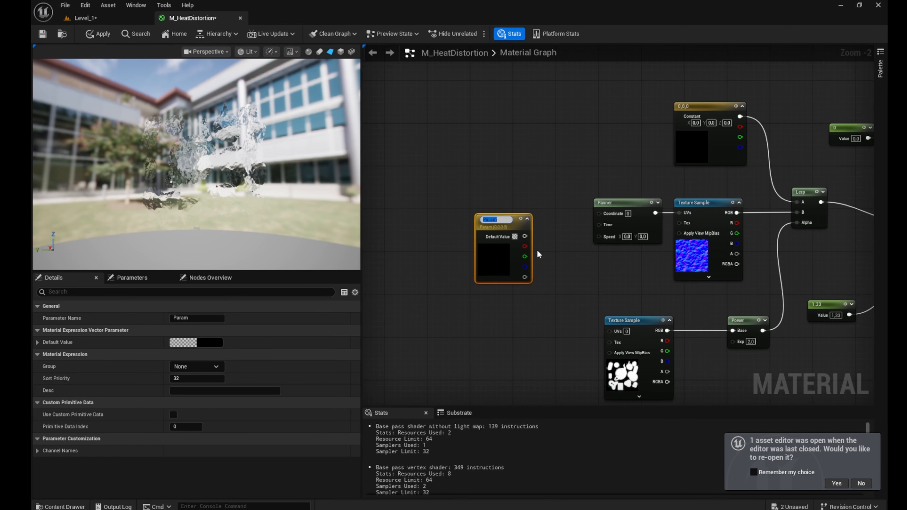
{"action": "type", "text": "Distortion Settings"}
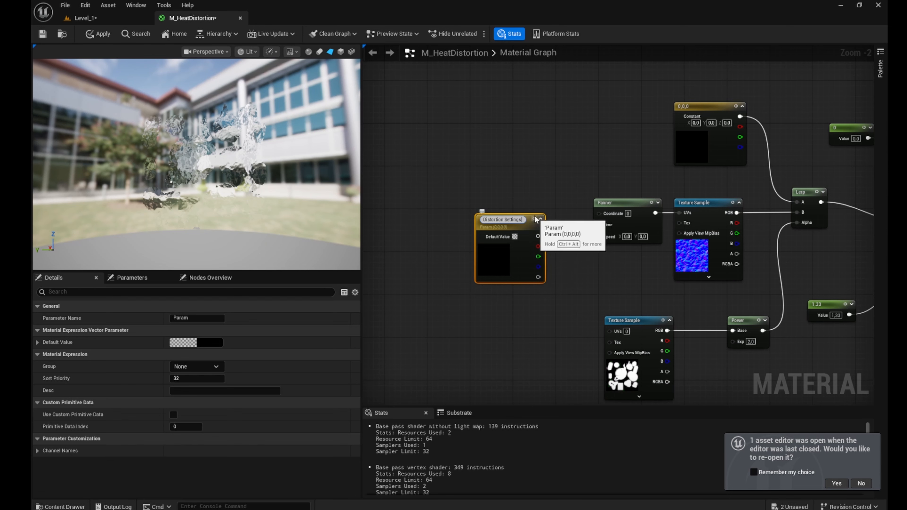
{"action": "key", "text": "Return"}
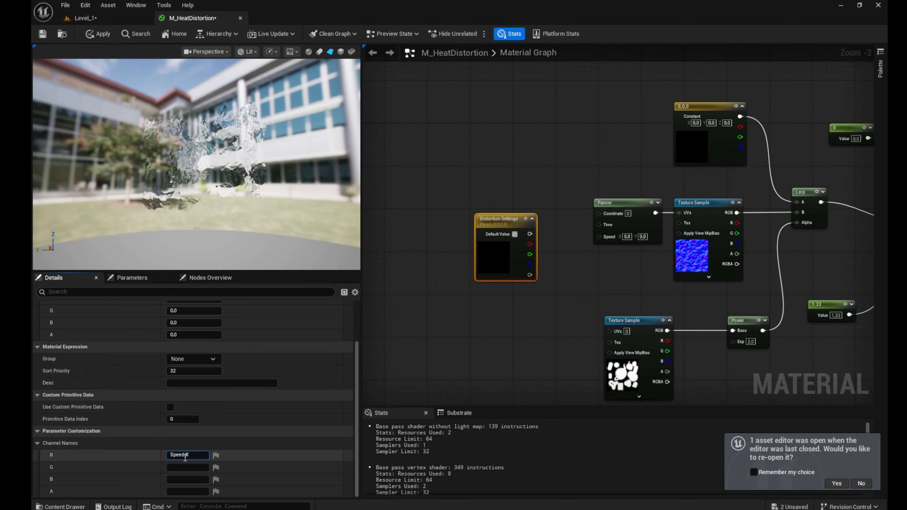
Name the parameter's R, G, B and A channels Speed X, Speed Y, Mask Contrast and Refraction Rate.
{"action": "left_click", "coordinate": [184, 469]}
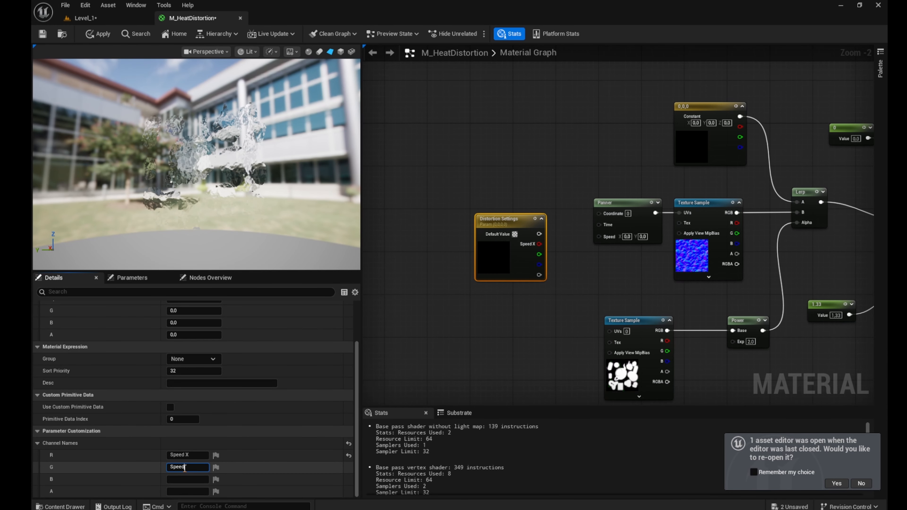
{"action": "type", "text": "Speed Y"}
{"action": "key", "text": "Return"}
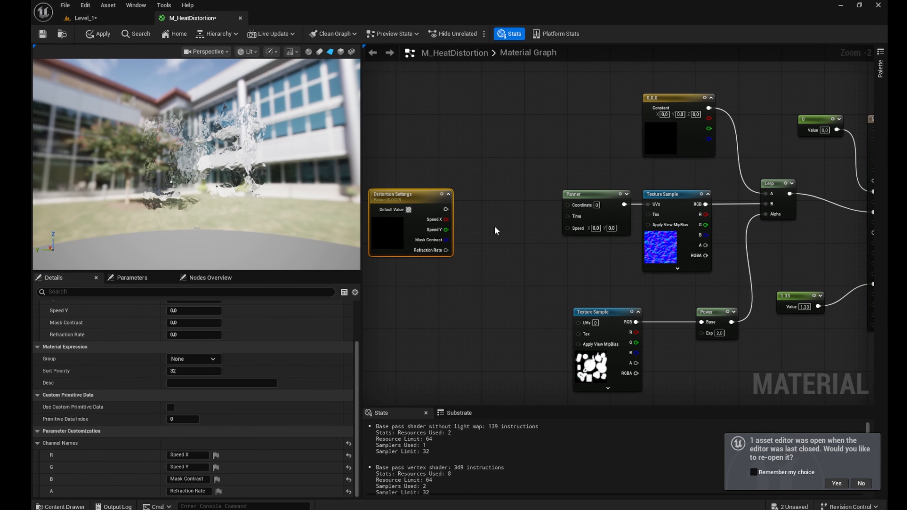
Add a Make Float2 node combining Speed X and Speed Y, and connect its result to the Panner's Speed.
{"action": "right_click", "coordinate": [495, 228]}
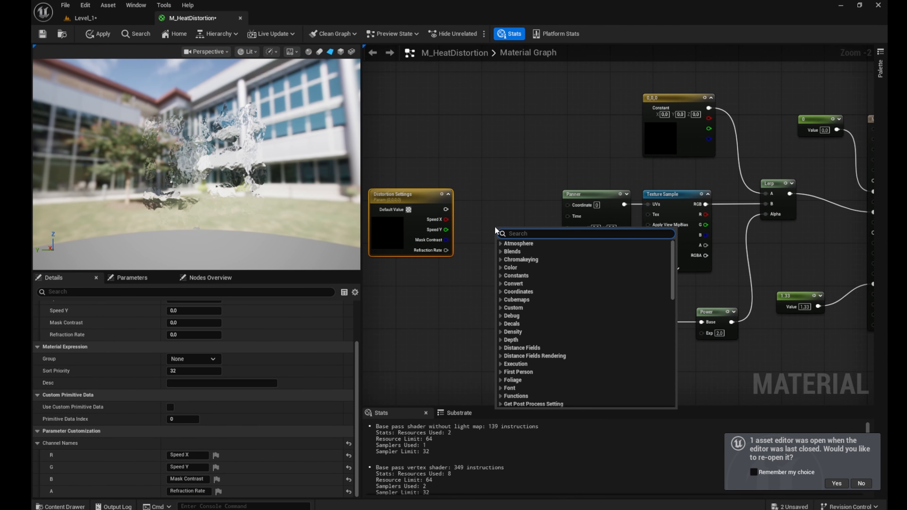
{"action": "type", "text": "make"}
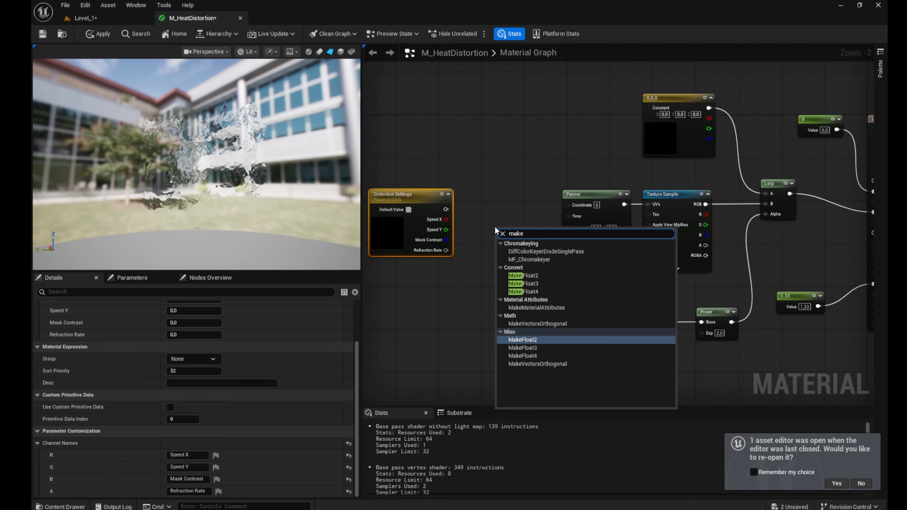
{"action": "left_click", "coordinate": [523, 275]}
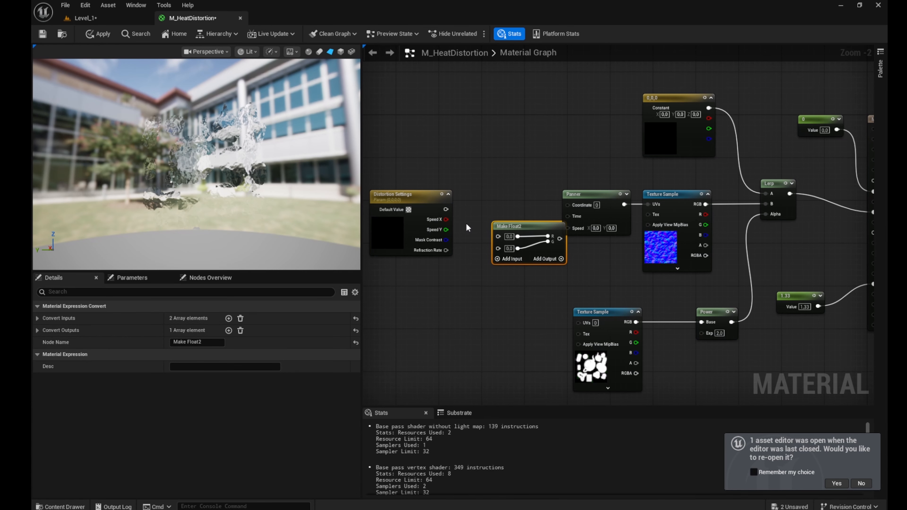
{"action": "left_click_drag", "start_coordinate": [524, 223], "coordinate": [568, 229]}
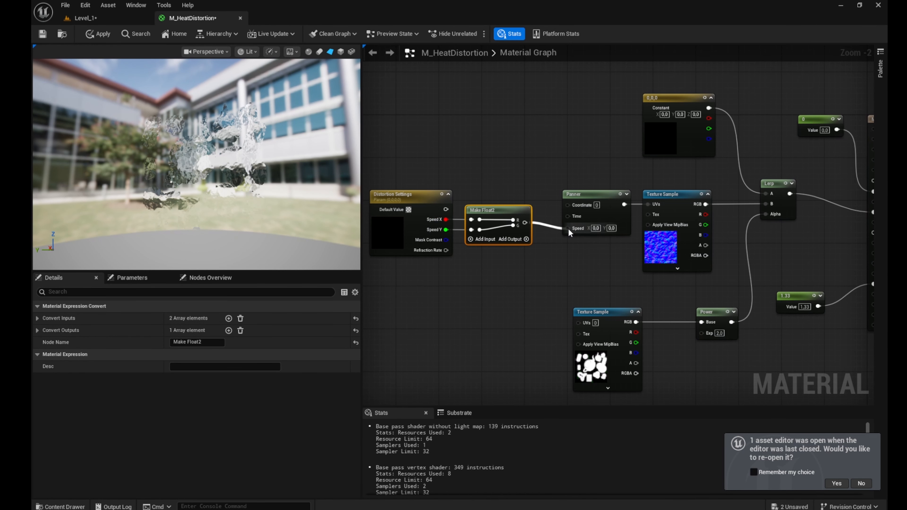
Connect Mask Contrast to the Power node's Exp and route the wire below the other nodes with a reroute point.
{"action": "right_click_drag", "start_coordinate": [513, 298], "coordinate": [551, 270]}
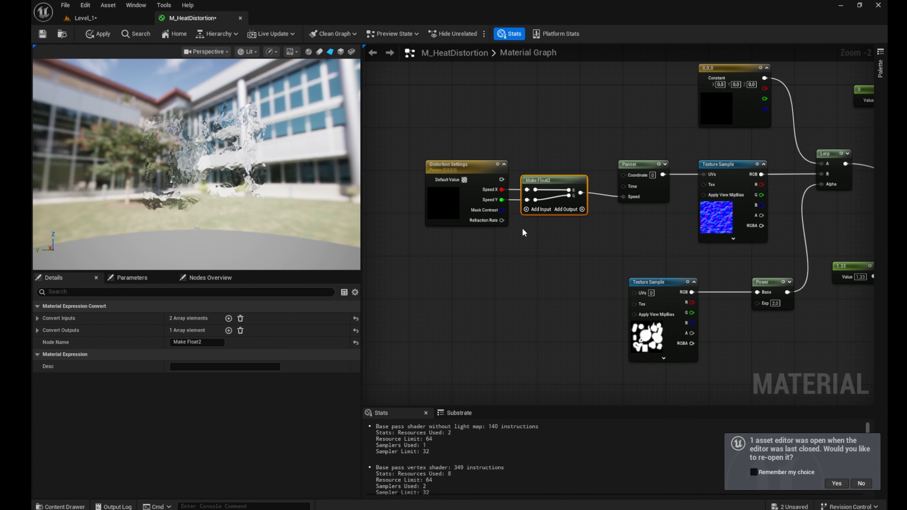
{"action": "left_click_drag", "start_coordinate": [502, 210], "coordinate": [757, 302]}
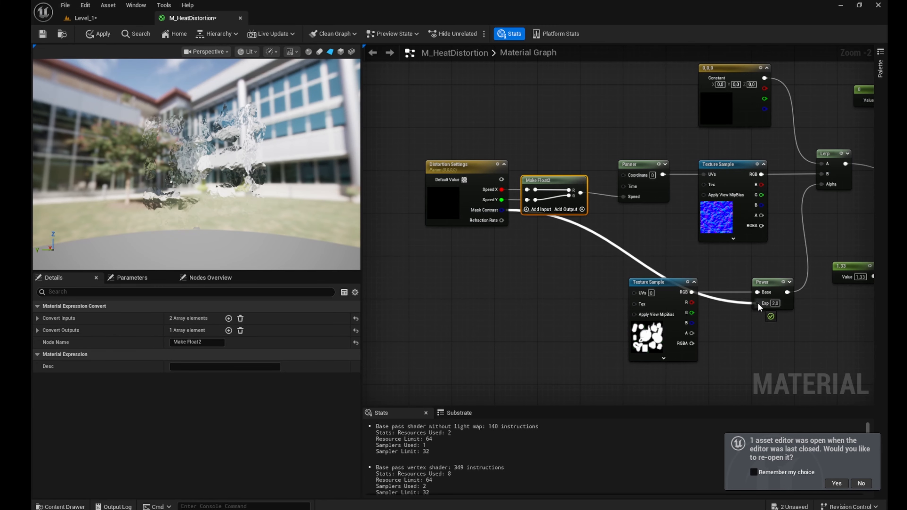
{"action": "scroll", "coordinate": [506, 302], "scroll_direction": "down", "scroll_amount": 2}
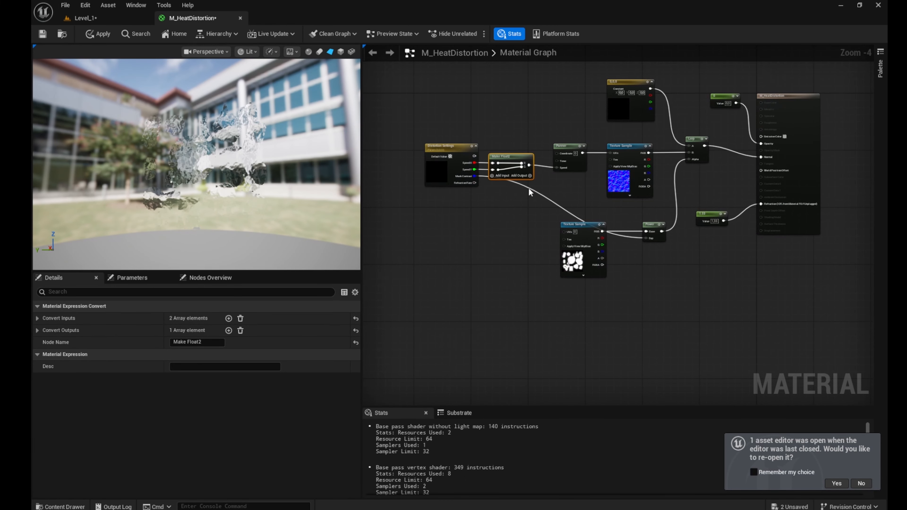
{"action": "left_click", "coordinate": [533, 190]}
{"action": "double_click", "coordinate": [533, 190]}
{"action": "left_click_drag", "start_coordinate": [533, 190], "coordinate": [507, 240]}
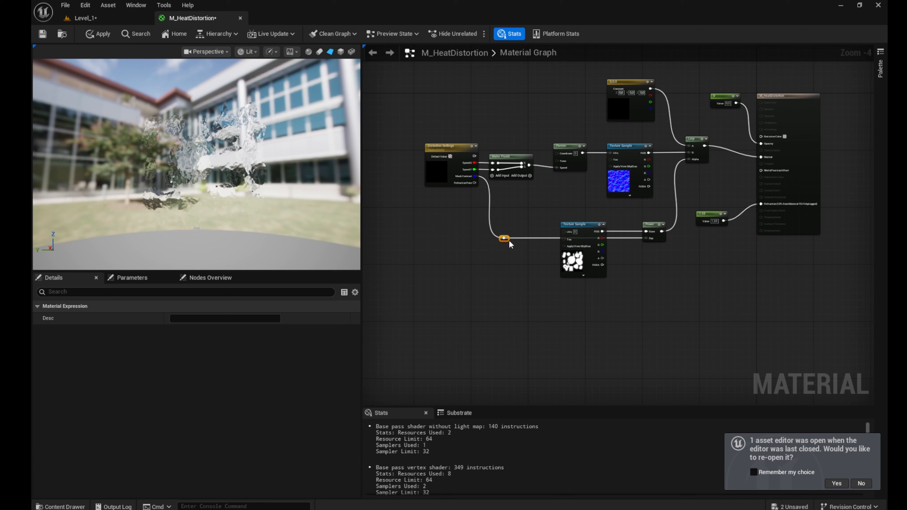
Connect Refraction Rate to the material's Refraction input and delete the unused 1.33 constant.
{"action": "left_click_drag", "start_coordinate": [474, 181], "coordinate": [761, 205]}
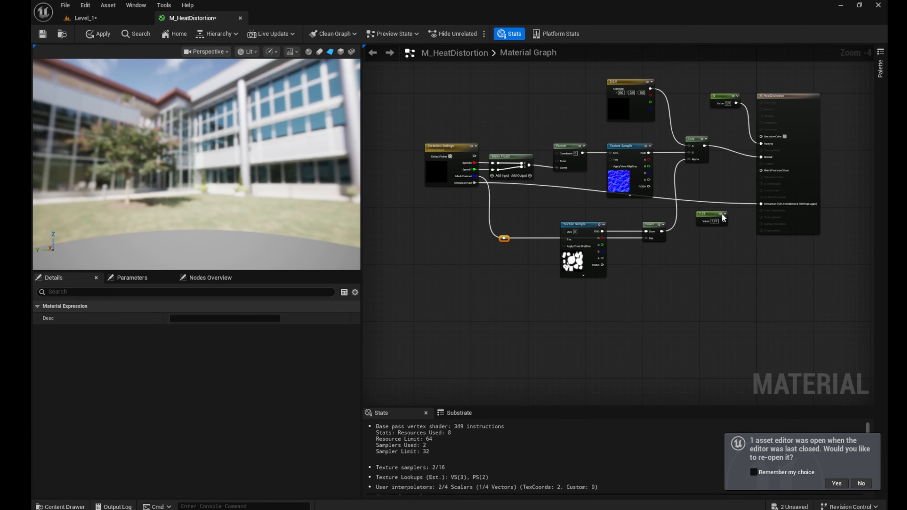
{"action": "left_click", "coordinate": [718, 215]}
{"action": "key", "text": "Delete"}
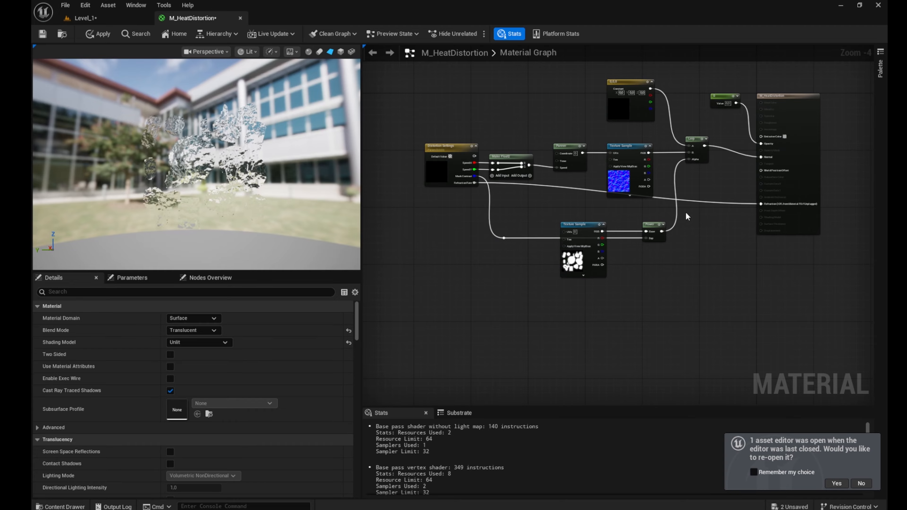
Add a reroute point to straighten the Refraction Rate wire and save all unsaved assets.
{"action": "double_click", "coordinate": [529, 182]}
{"action": "left_click_drag", "start_coordinate": [534, 184], "coordinate": [530, 206]}
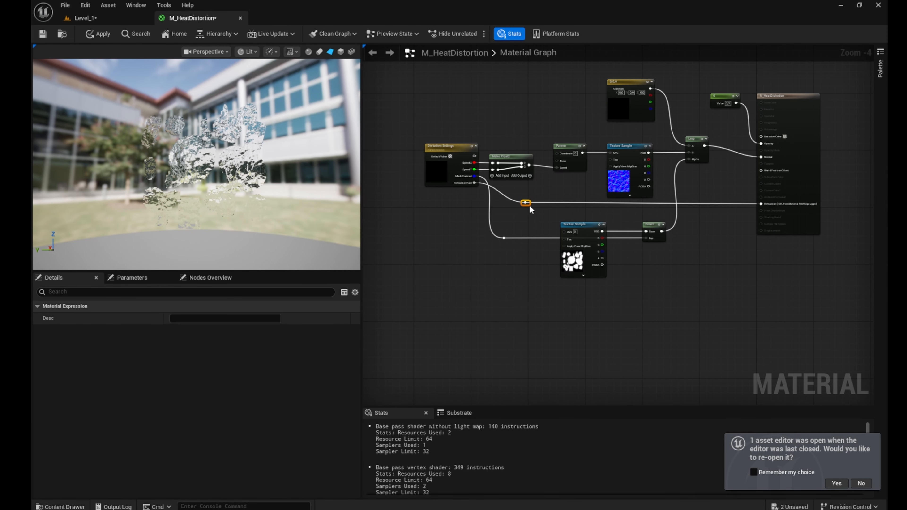
{"action": "left_click", "coordinate": [790, 507]}
{"action": "left_click", "coordinate": [521, 360]}
Set the Distortion Settings defaults to Speed Y 0.1, Mask Contrast 1.3 and Refraction Rate 1.33.
{"action": "scroll", "coordinate": [527, 207], "scroll_direction": "up", "scroll_amount": 4}
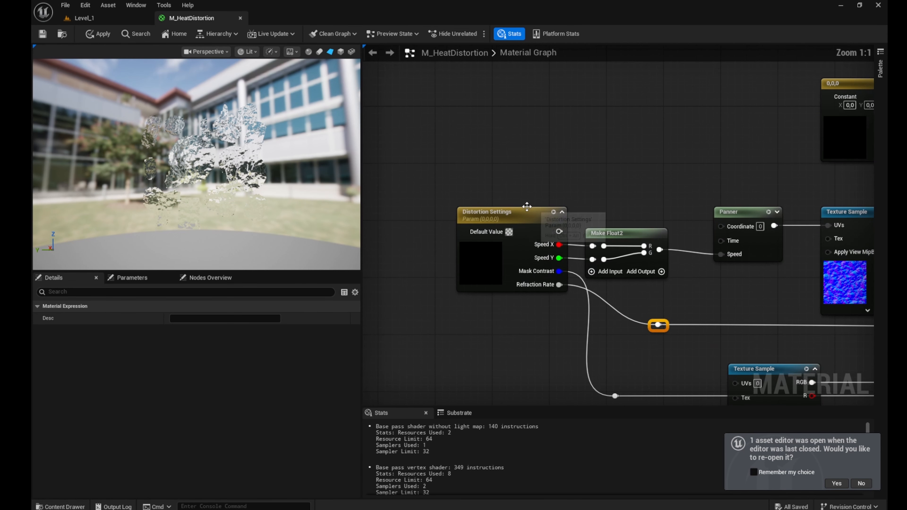
{"action": "left_click", "coordinate": [526, 207]}
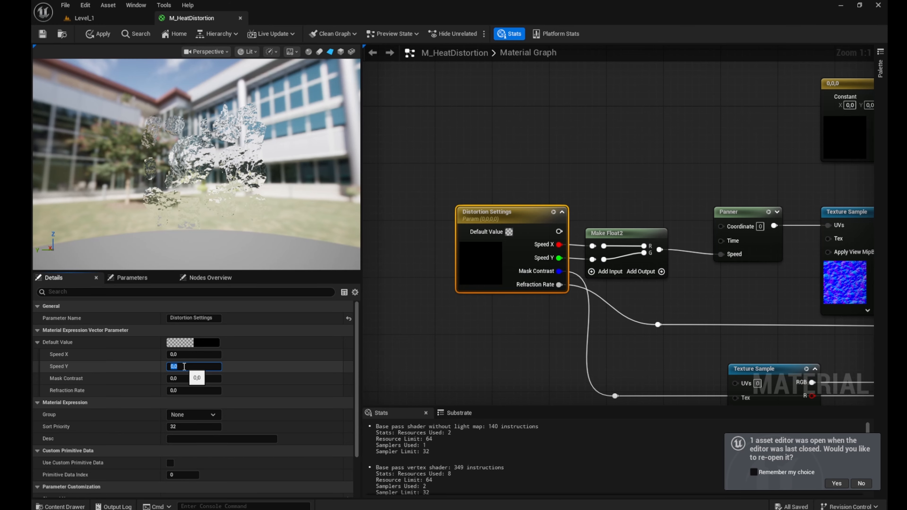
{"action": "left_click", "coordinate": [189, 378]}
{"action": "type", "text": "1"}
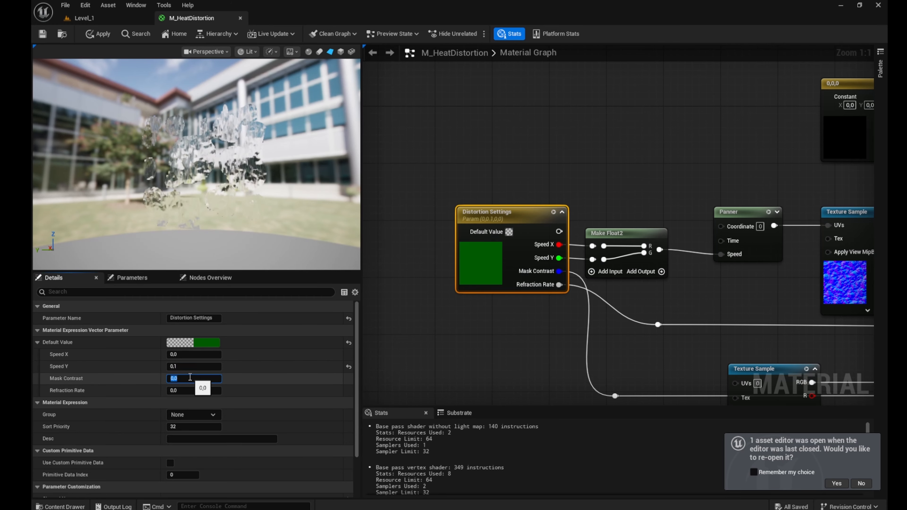
{"action": "type", "text": ".3"}
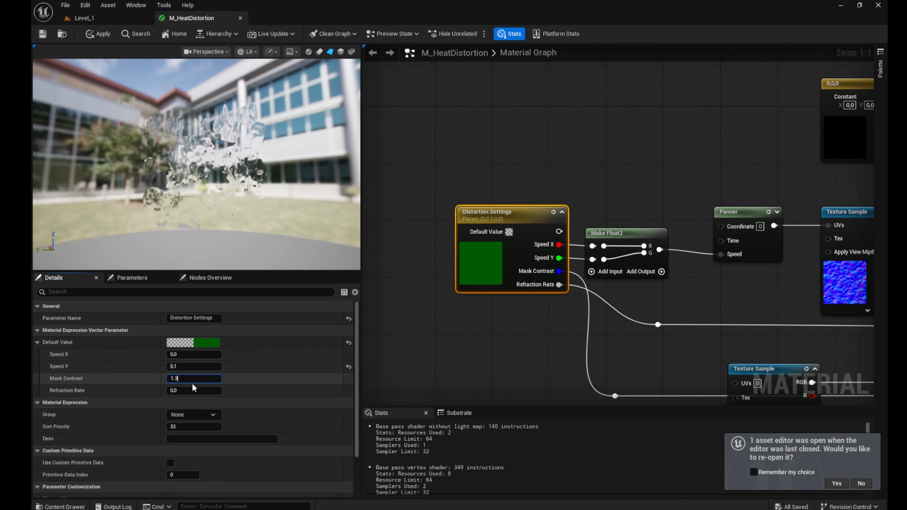
{"action": "left_click", "coordinate": [193, 389]}
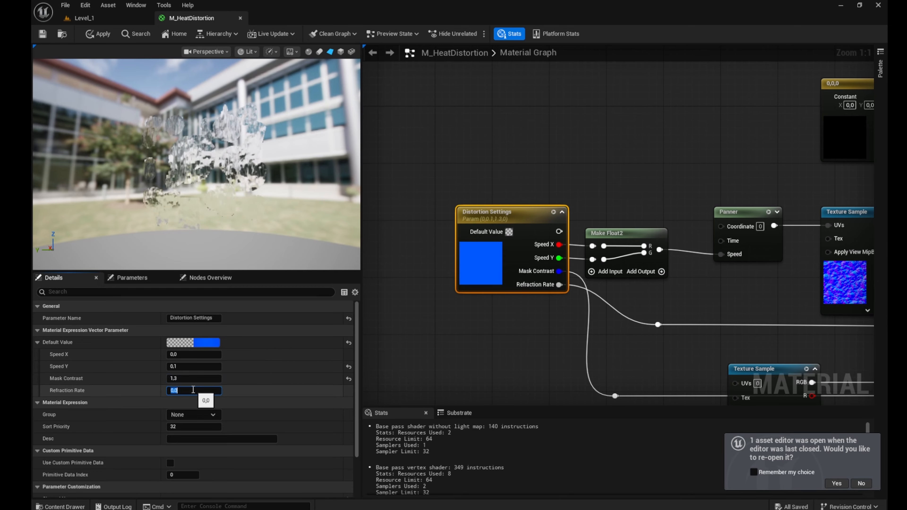
{"action": "type", "text": "1"}
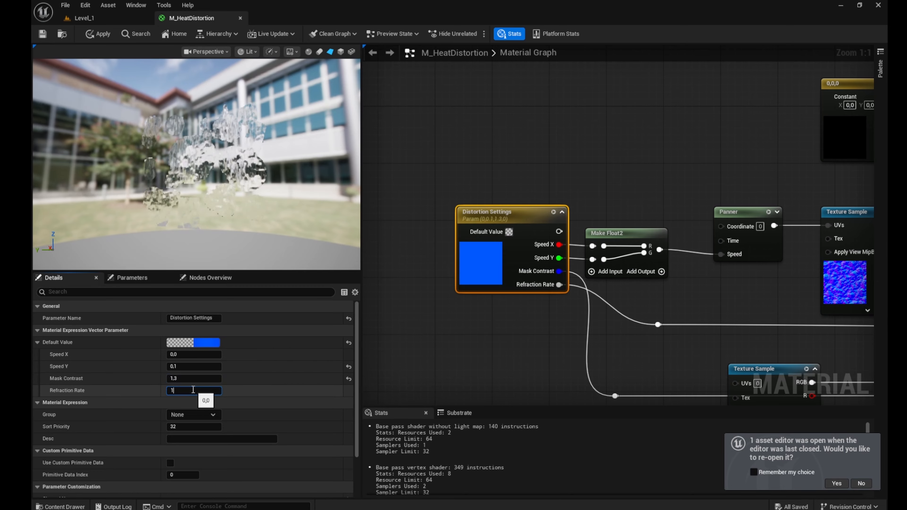
{"action": "type", "text": ".33"}
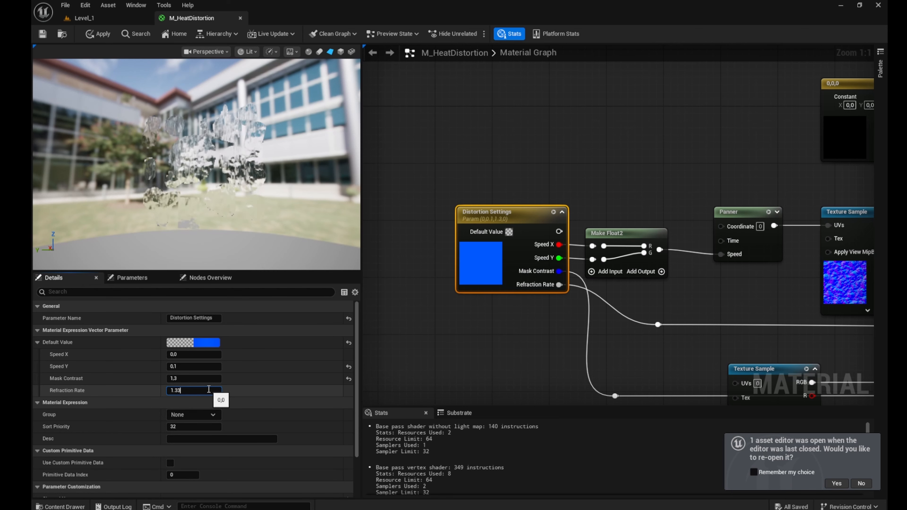
{"action": "left_click", "coordinate": [228, 389]}
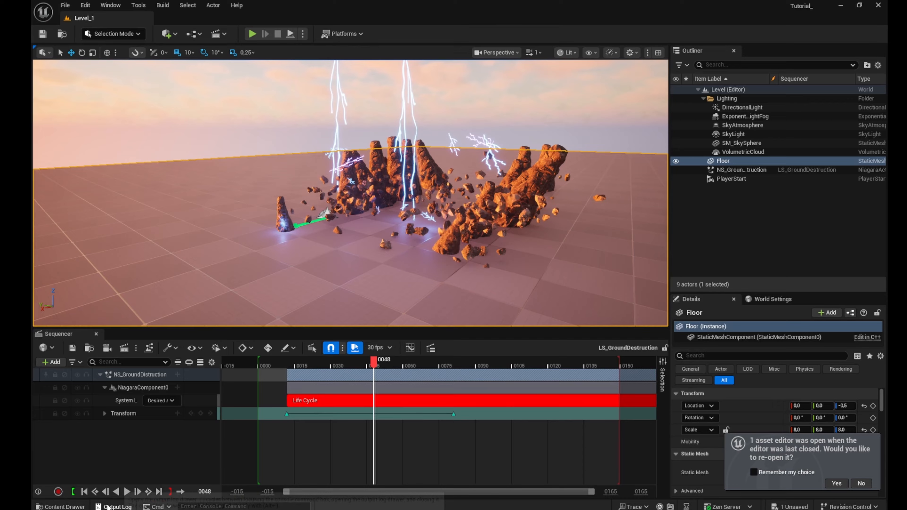
Create a material instance of M_HeatDistortion named MI_HeatDistortion_Inst and move it into the Materials folder.
{"action": "left_click", "coordinate": [61, 506]}
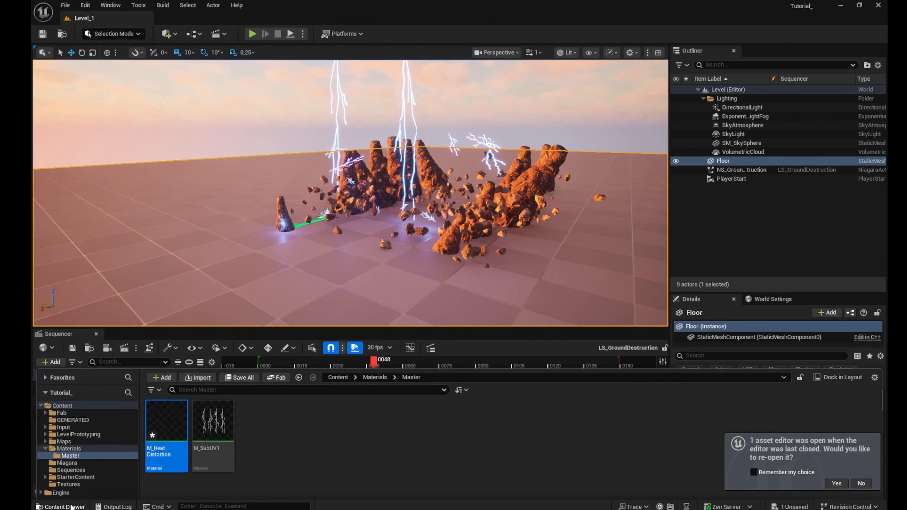
{"action": "right_click", "coordinate": [178, 321]}
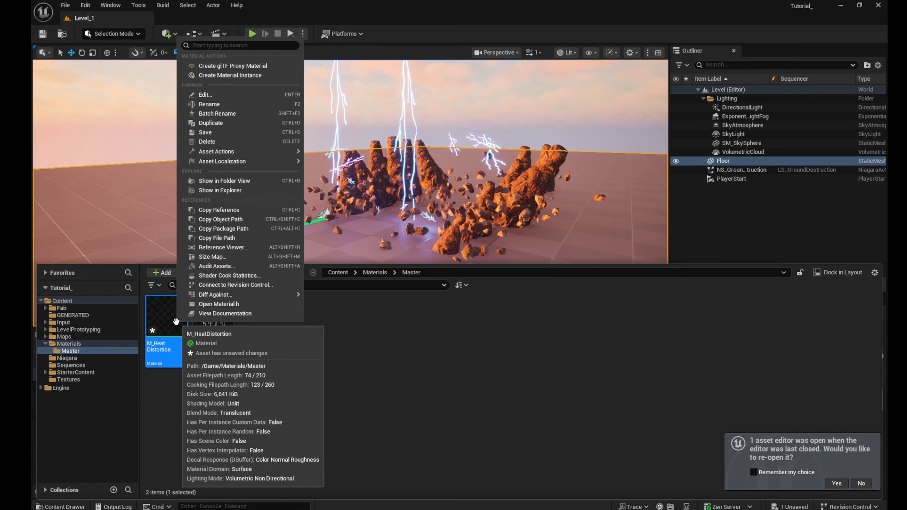
{"action": "left_click", "coordinate": [227, 75]}
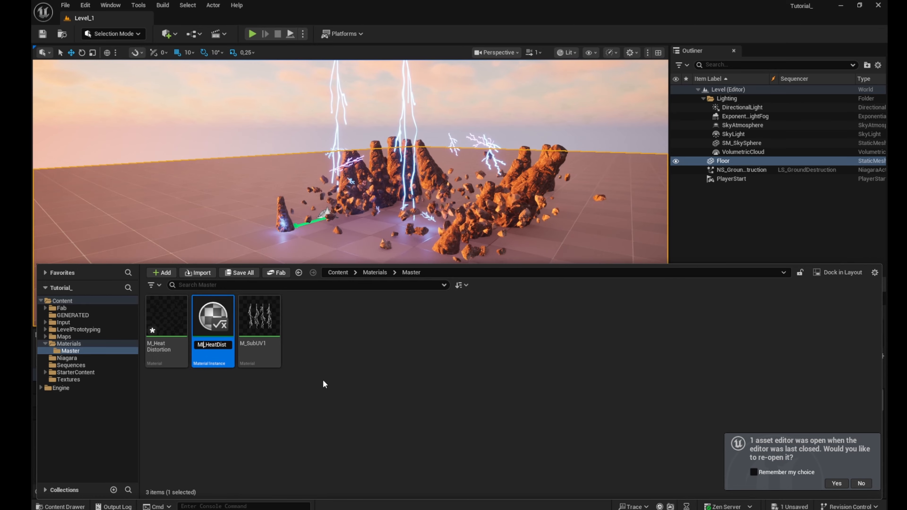
{"action": "key", "text": "Return"}
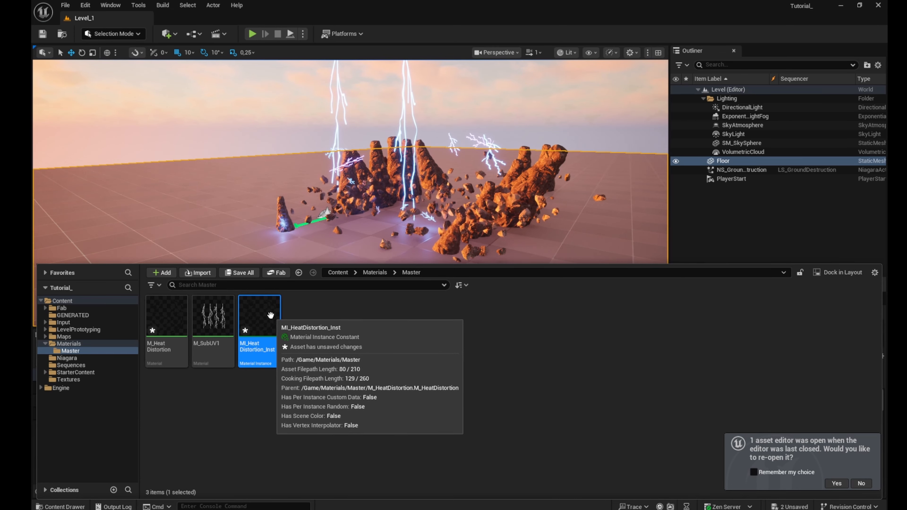
{"action": "left_click_drag", "start_coordinate": [270, 315], "coordinate": [70, 345]}
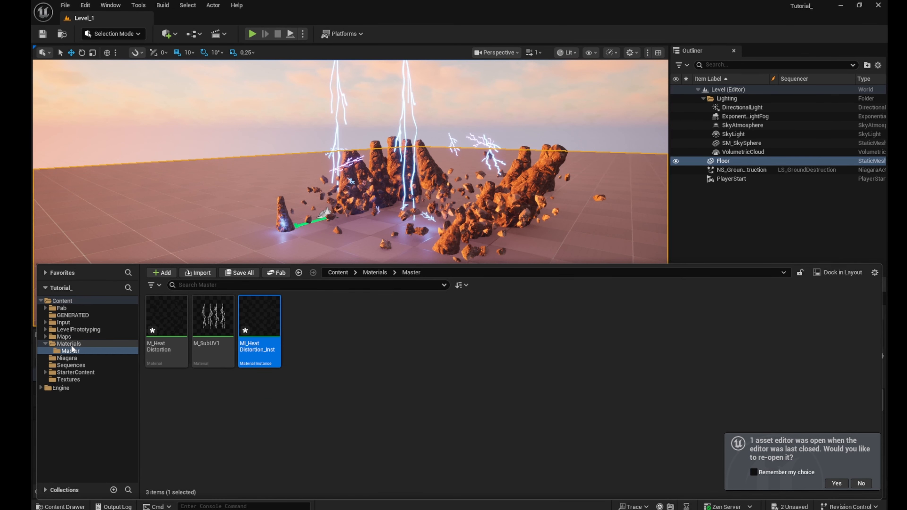
Open the NS_GroundDistruction system from the Niagara folder and add a SimpleSpriteBurst emitter beside Lightning_Small.
{"action": "left_click", "coordinate": [99, 365]}
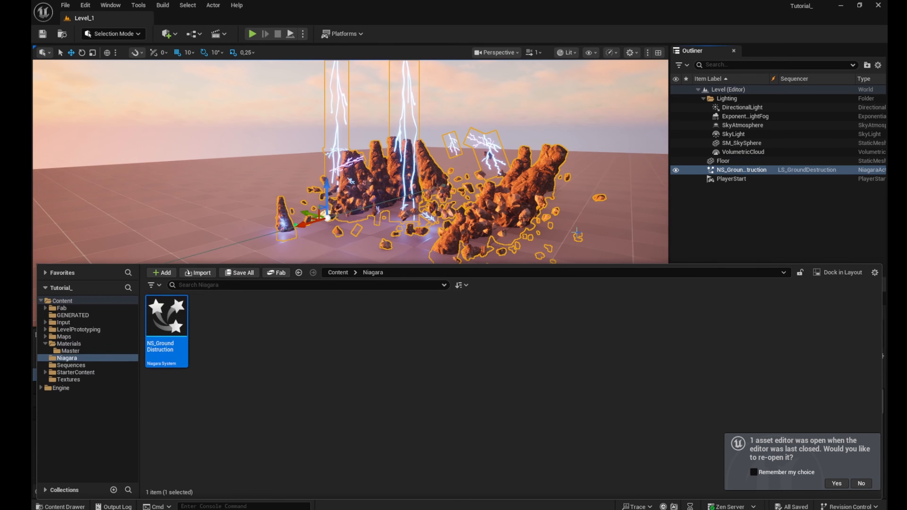
{"action": "double_click", "coordinate": [177, 326]}
{"action": "scroll", "coordinate": [384, 300], "scroll_direction": "up", "scroll_amount": 5}
{"action": "right_click", "coordinate": [358, 173]}
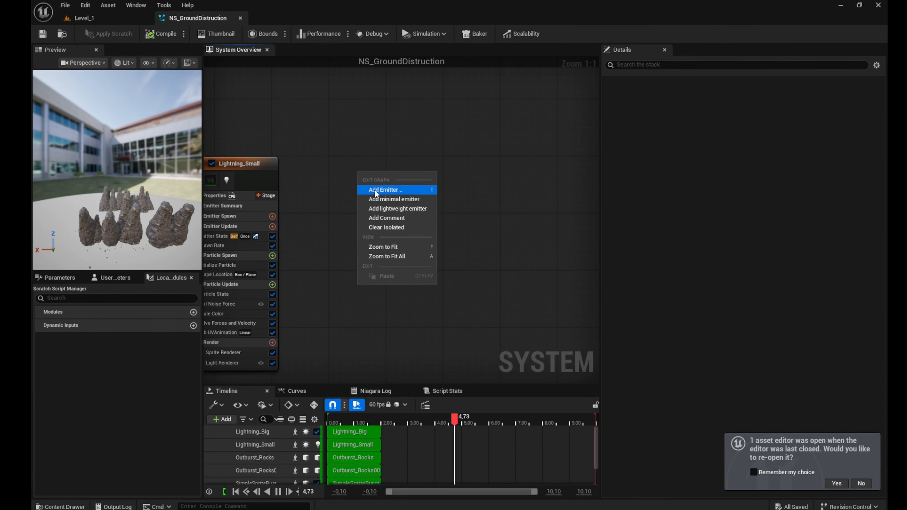
{"action": "left_click", "coordinate": [392, 190]}
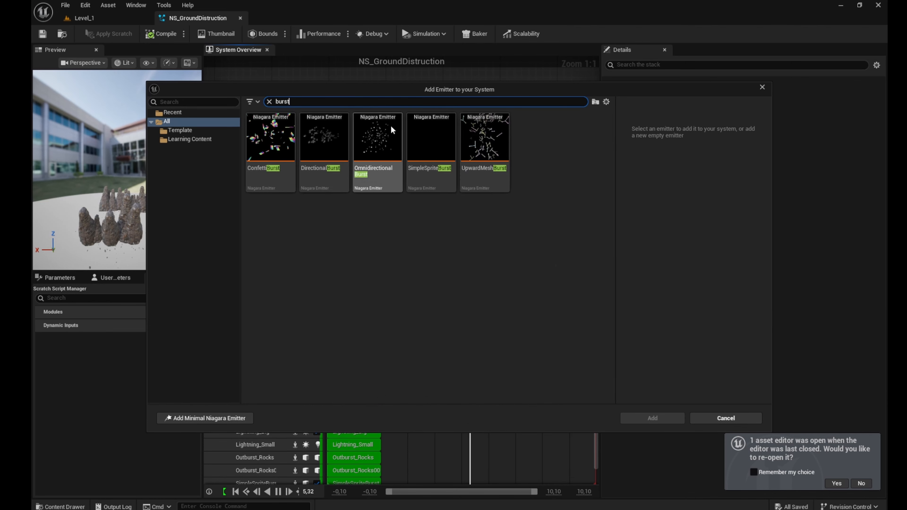
{"action": "left_click", "coordinate": [424, 140]}
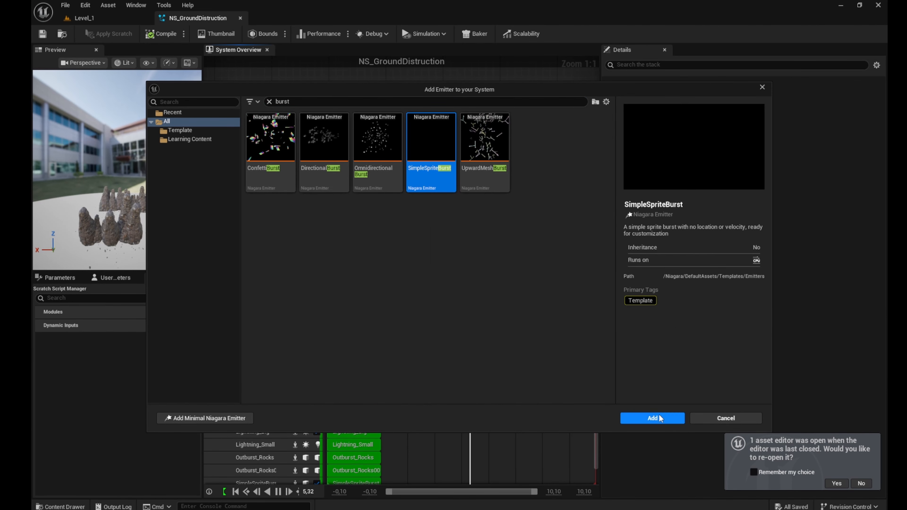
{"action": "left_click", "coordinate": [652, 419]}
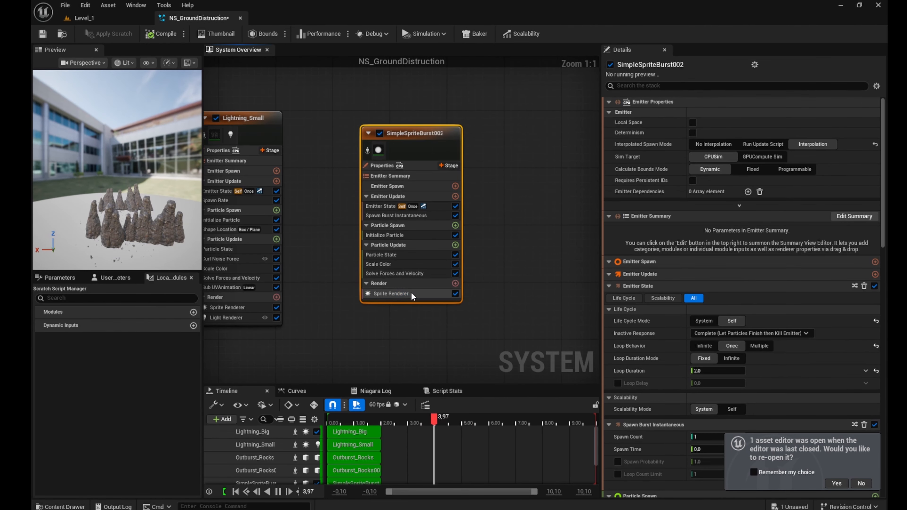
Assign MI_HeatDistortion_Inst as the material of the new emitter's Sprite Renderer.
{"action": "left_click", "coordinate": [412, 295]}
{"action": "left_click", "coordinate": [60, 506]}
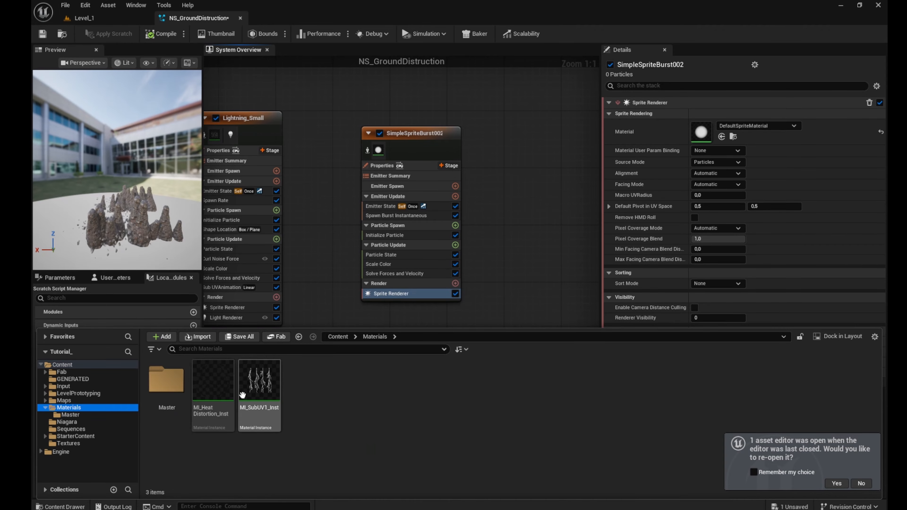
{"action": "left_click", "coordinate": [213, 381]}
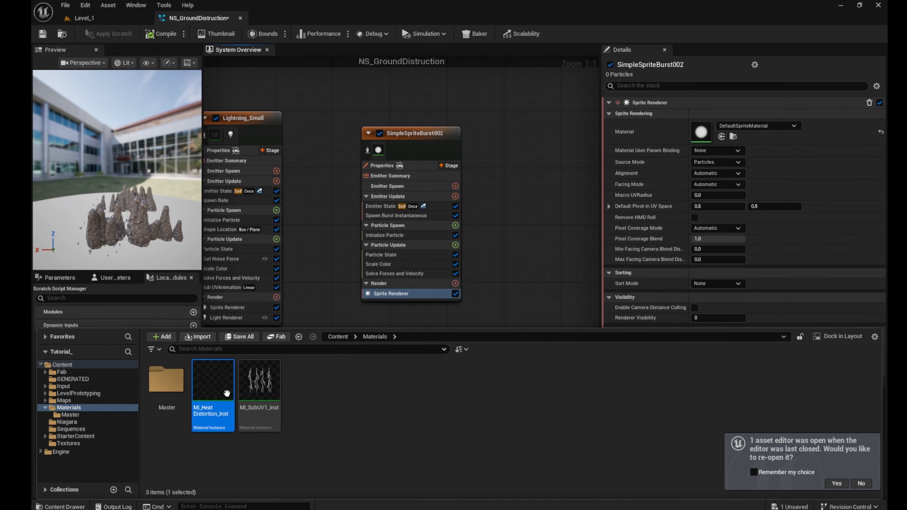
{"action": "left_click", "coordinate": [721, 136]}
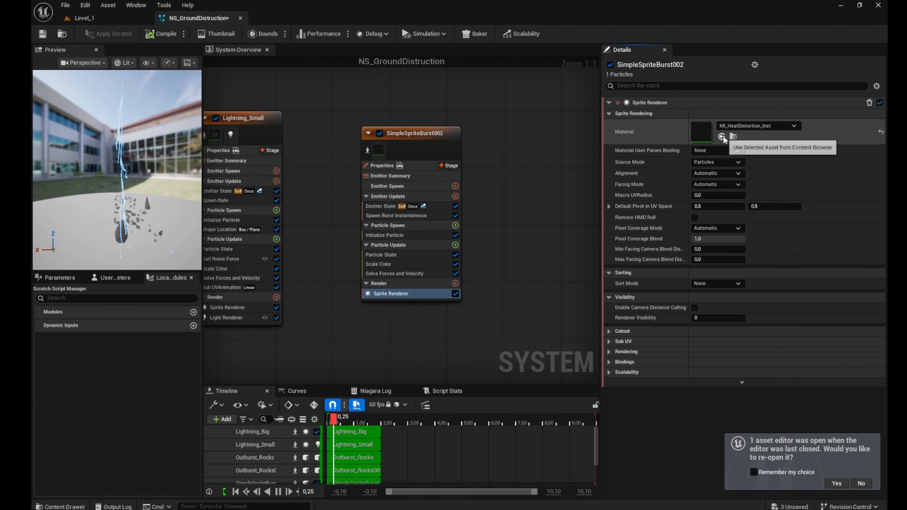
Replace the new emitter's Spawn Burst Instantaneous module with a Spawn Rate module set to 10.
{"action": "left_click", "coordinate": [401, 216]}
{"action": "key", "text": "Delete"}
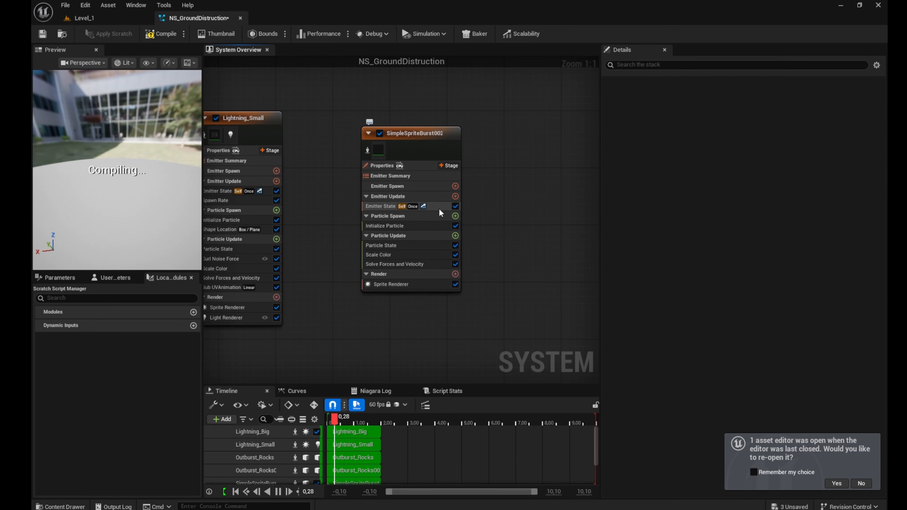
{"action": "left_click", "coordinate": [455, 216]}
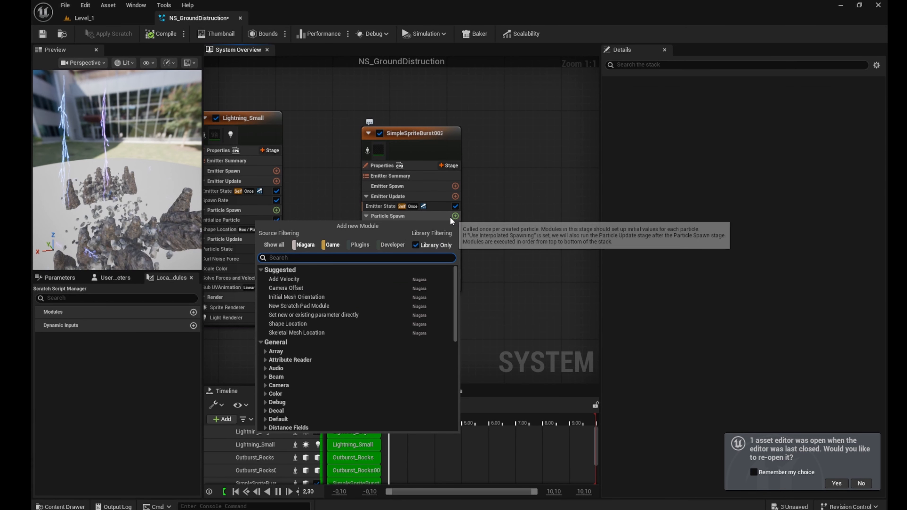
{"action": "left_click", "coordinate": [455, 196]}
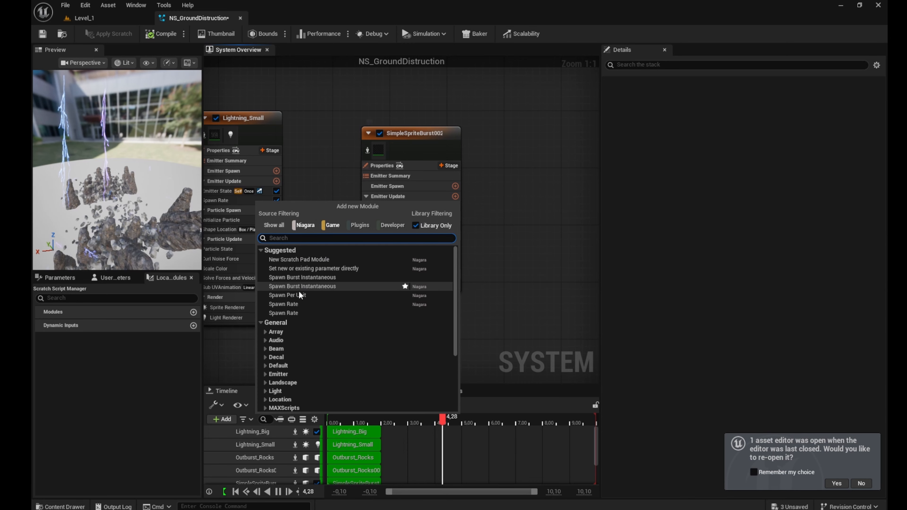
{"action": "left_click", "coordinate": [296, 302]}
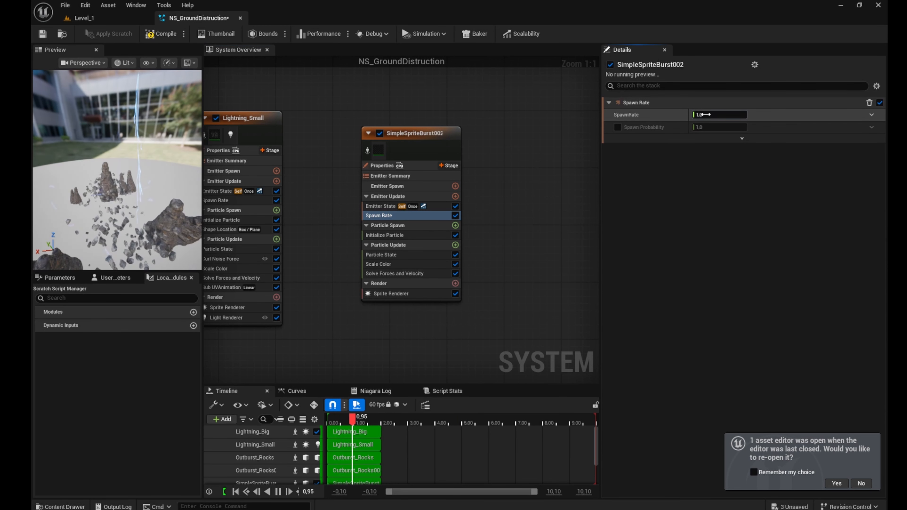
{"action": "left_click", "coordinate": [706, 115]}
{"action": "type", "text": "10"}
{"action": "key", "text": "Return"}
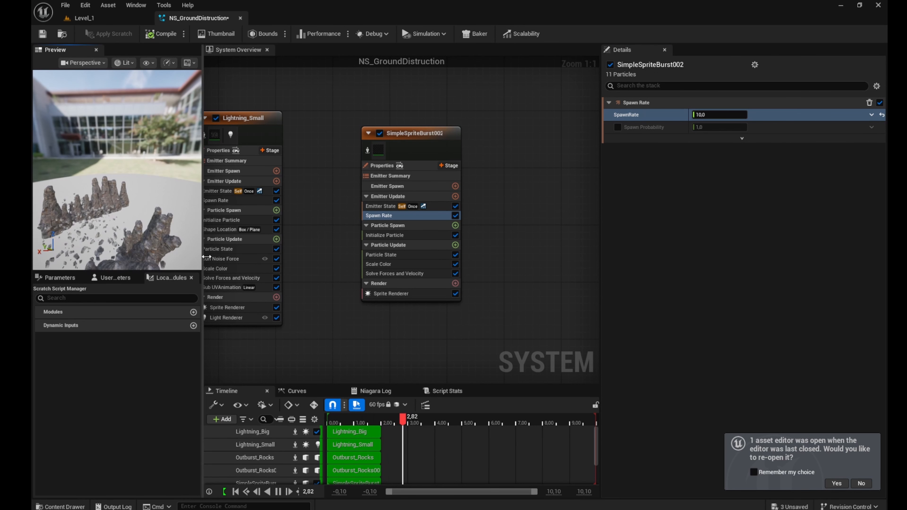
Add a Shape Location module with the Box / Plane primitive to Particle Spawn and set the Uniform Sprite Size to about 110.
{"action": "left_click", "coordinate": [455, 226]}
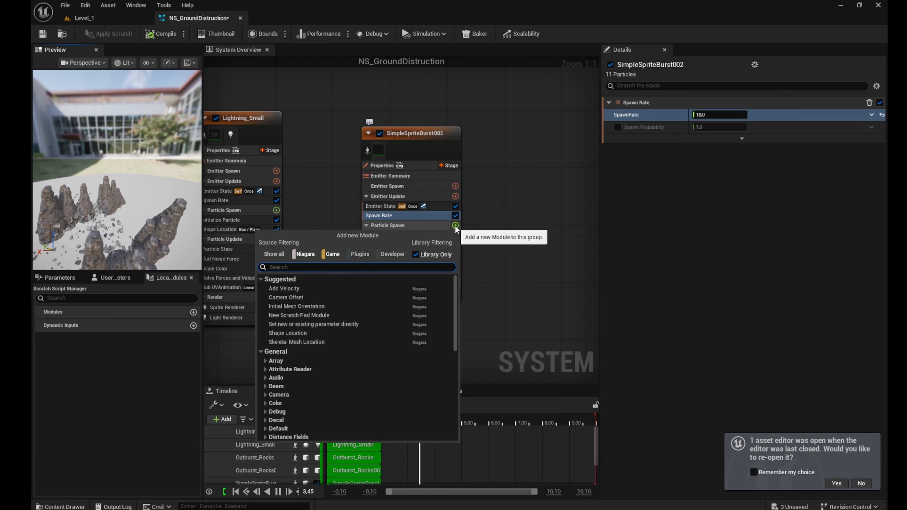
{"action": "left_click", "coordinate": [314, 333]}
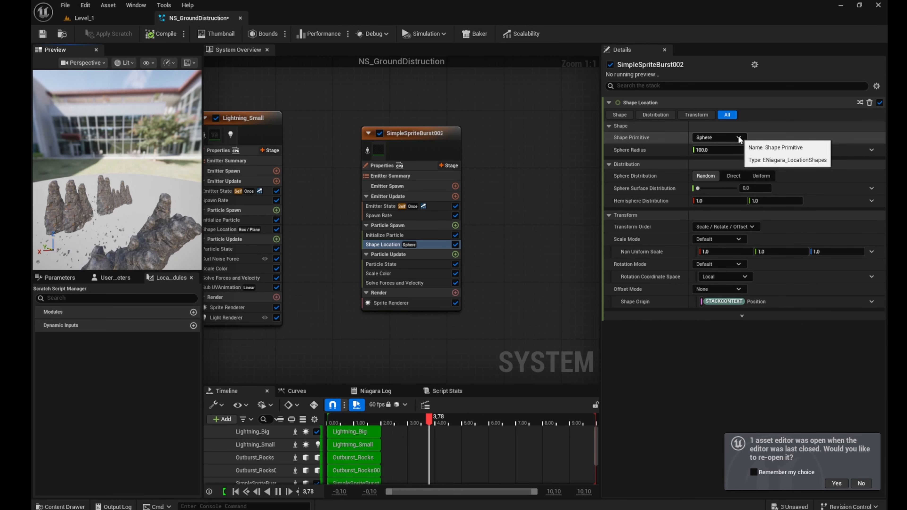
{"action": "left_click", "coordinate": [738, 138]}
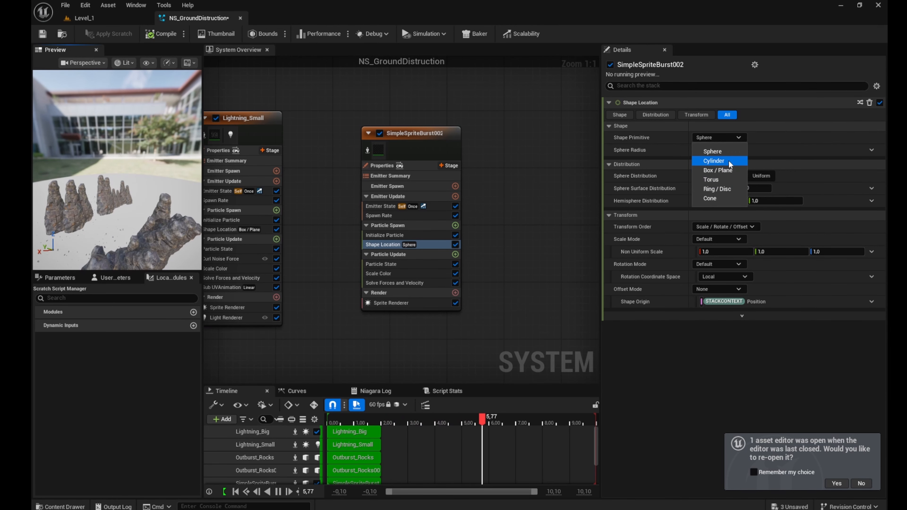
{"action": "left_click", "coordinate": [728, 170]}
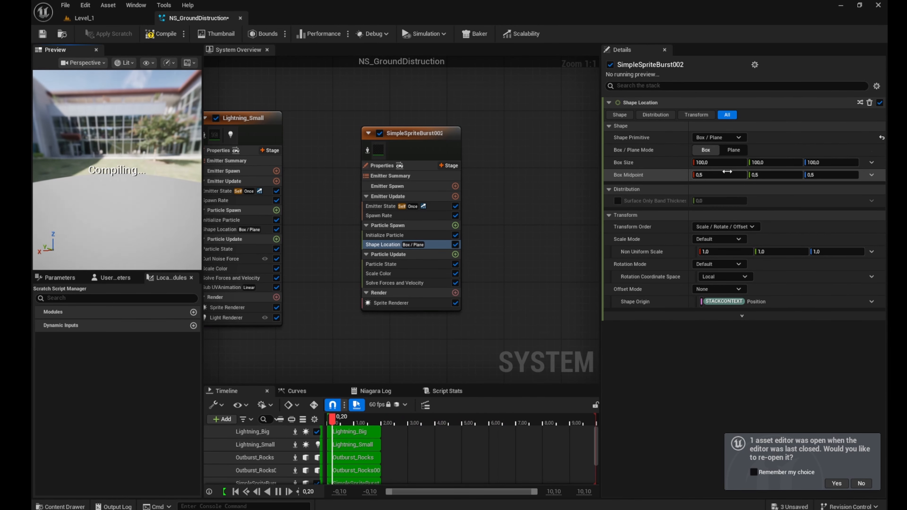
{"action": "left_click", "coordinate": [397, 235]}
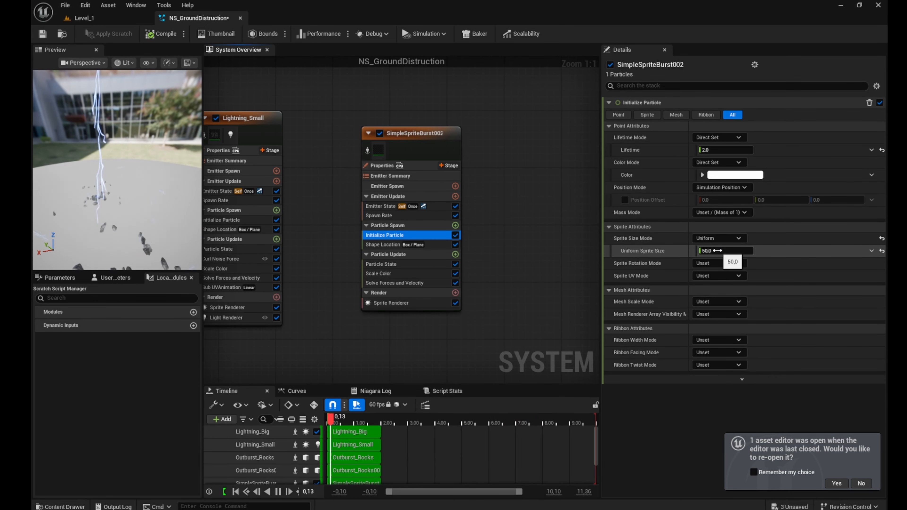
{"action": "left_click_drag", "start_coordinate": [718, 251], "coordinate": [736, 250]}
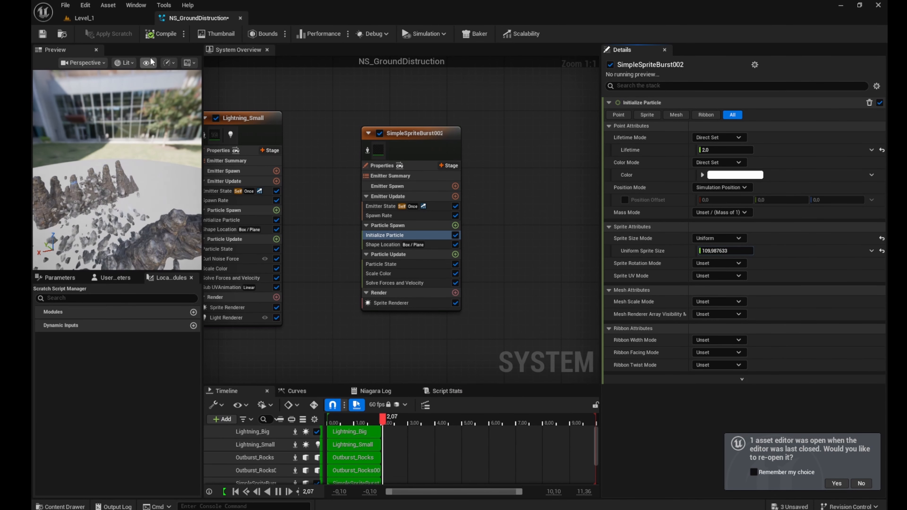
Make the emitter's SpawnRate a Random Range Float with minimum 20 and maximum 30.
{"action": "left_click", "coordinate": [393, 216]}
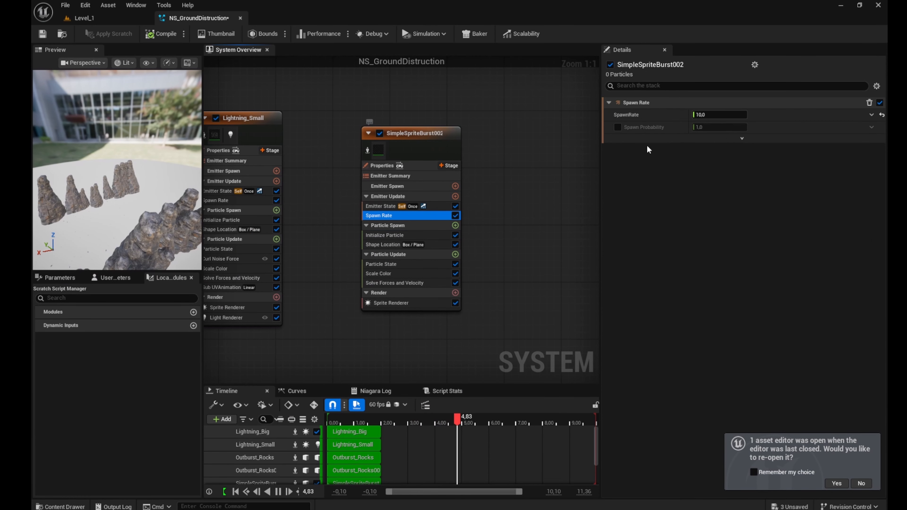
{"action": "left_click", "coordinate": [870, 115]}
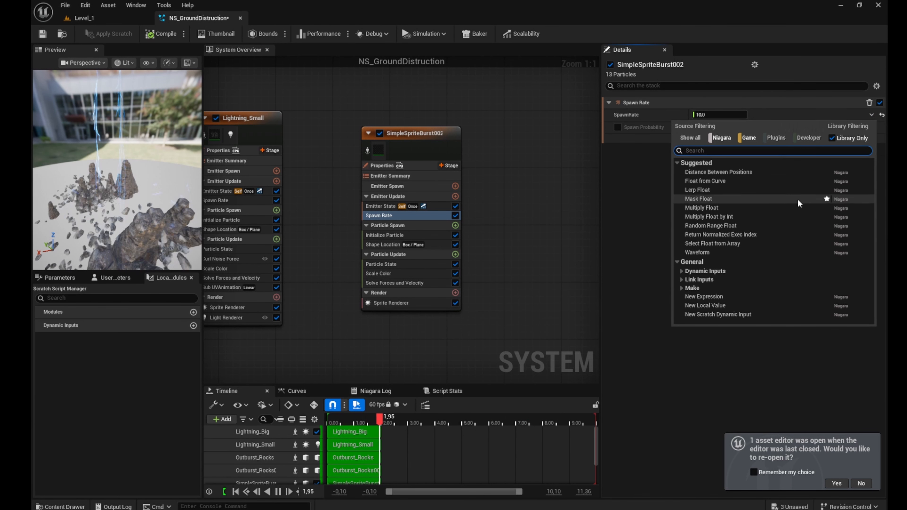
{"action": "left_click", "coordinate": [754, 225]}
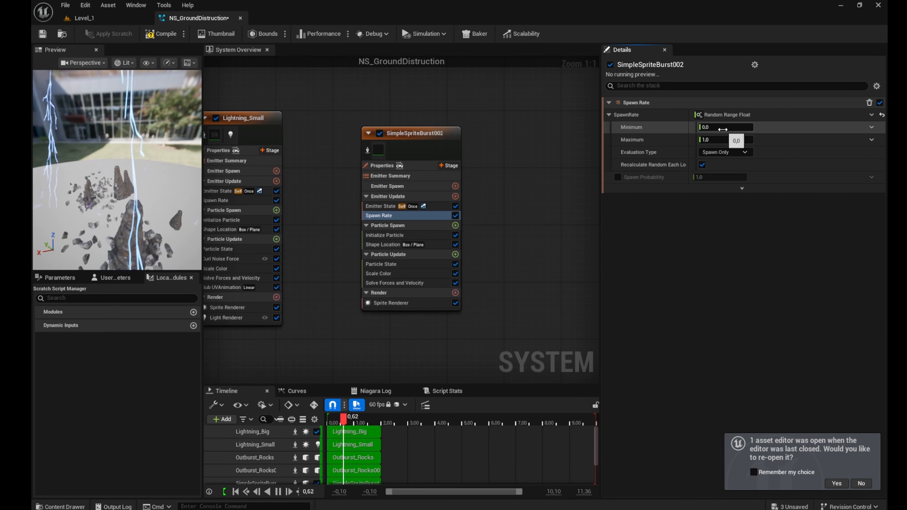
{"action": "type", "text": "20"}
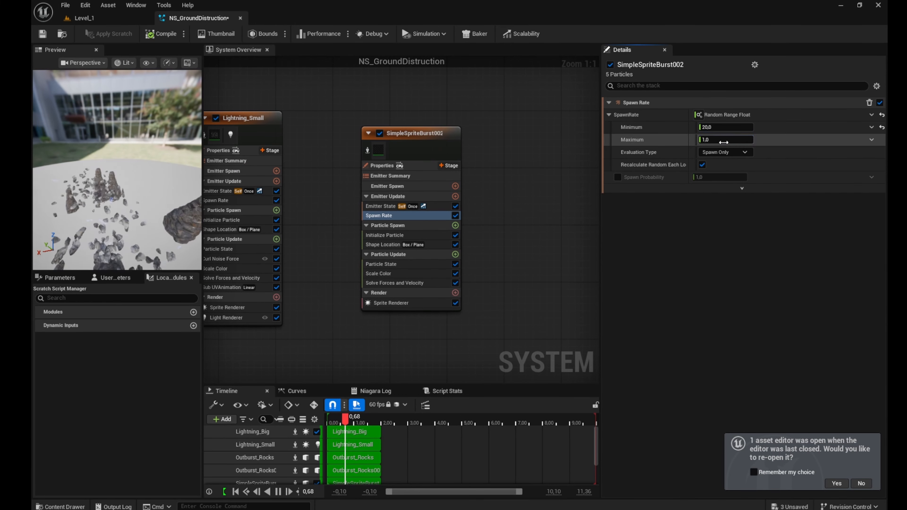
{"action": "type", "text": "30"}
{"action": "left_click", "coordinate": [807, 141]}
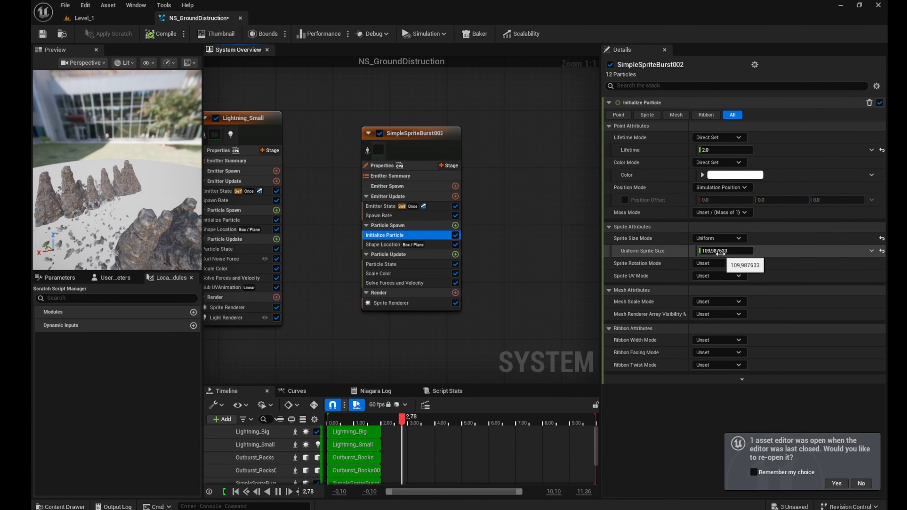
In Initialize Particle, enlarge the Uniform Sprite Size to about 583 and make Lifetime a Random Range Float from 1.0 to 1.5.
{"action": "mouse_move", "coordinate": [723, 251]}
{"action": "left_mouse_down"}
{"action": "mouse_move", "coordinate": [750, 251]}
{"action": "mouse_move", "coordinate": [735, 252]}
{"action": "left_mouse_up"}
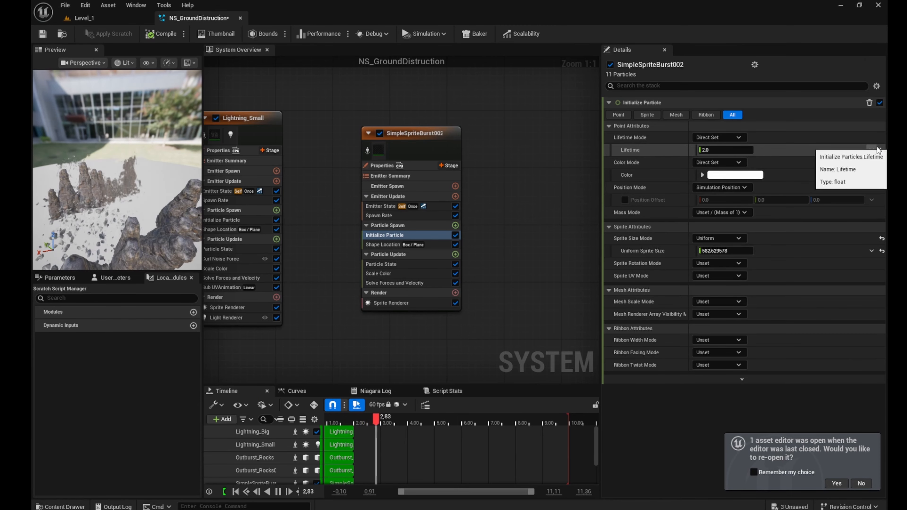
{"action": "left_click", "coordinate": [871, 150]}
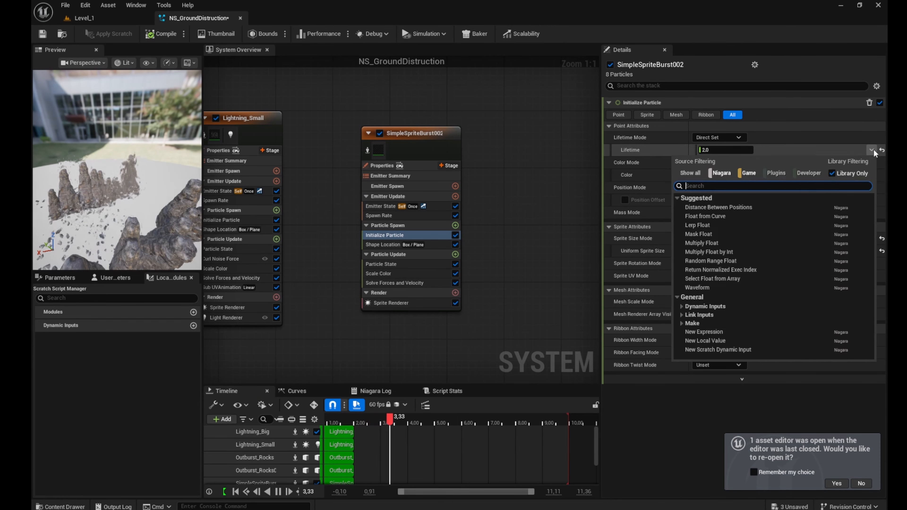
{"action": "left_click", "coordinate": [726, 261]}
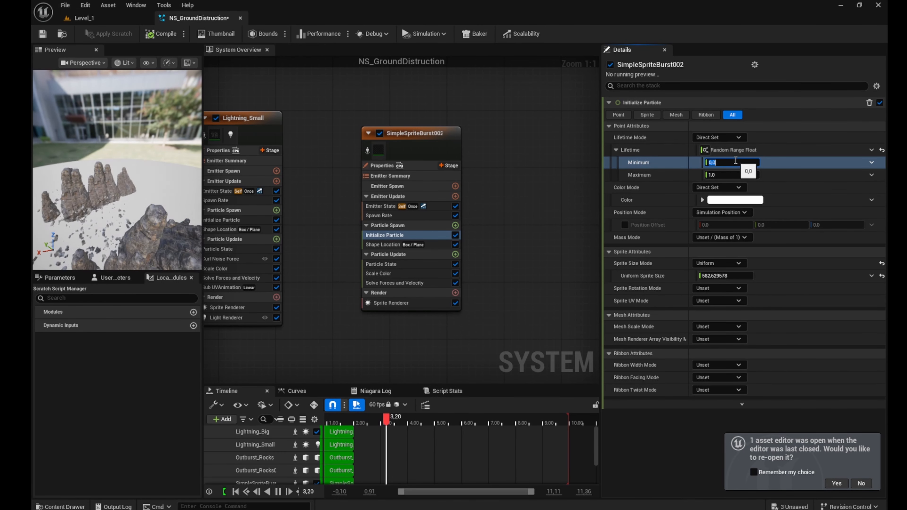
{"action": "type", "text": "1"}
{"action": "left_click", "coordinate": [729, 175]}
{"action": "type", "text": "1."}
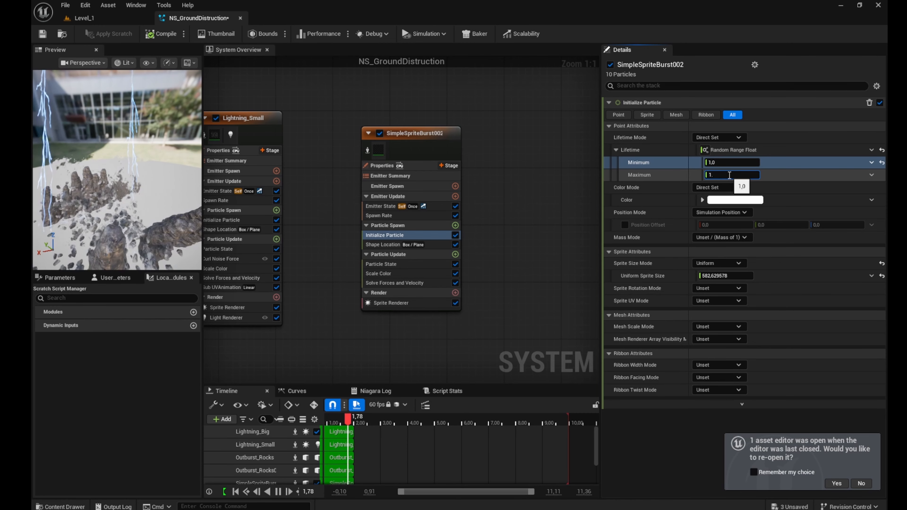
{"action": "type", "text": "5"}
{"action": "key", "text": "Return"}
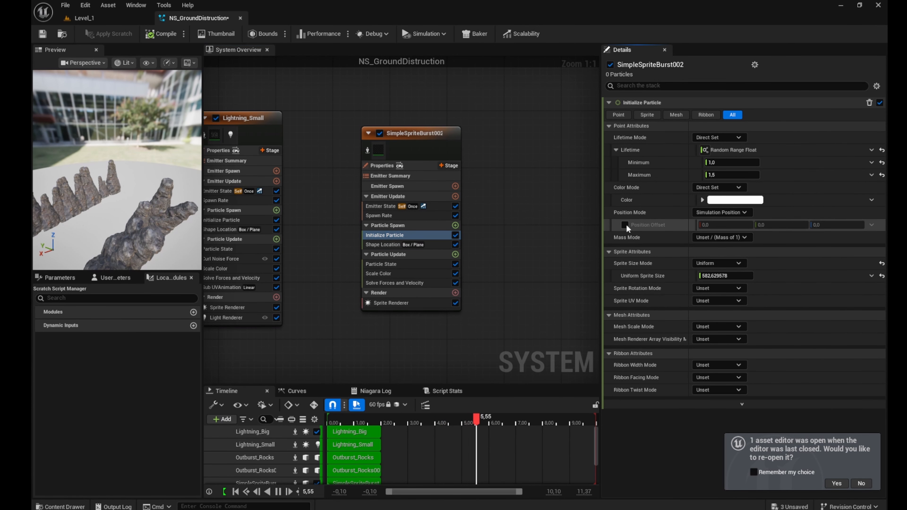
Enable the Position Offset in Initialize Particle, set its Y value to -170, and check the effect in the level.
{"action": "left_click", "coordinate": [625, 224]}
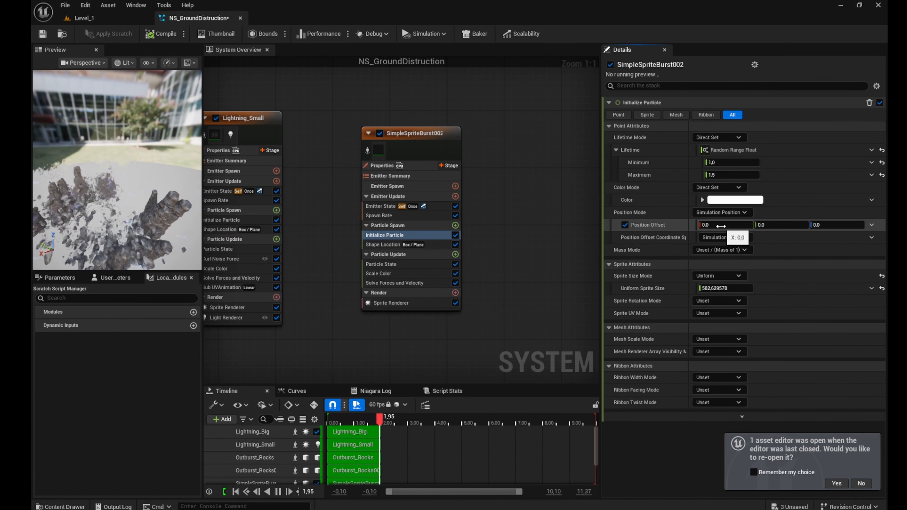
{"action": "left_click", "coordinate": [781, 226]}
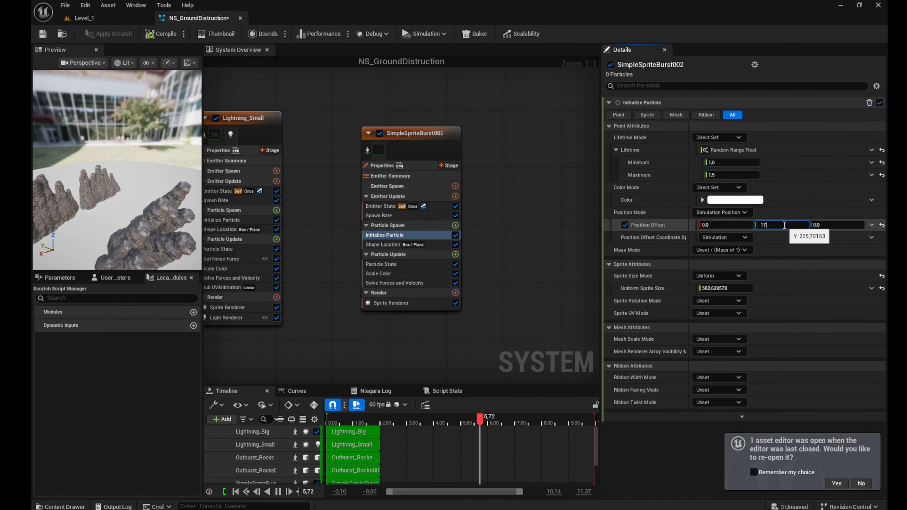
{"action": "type", "text": "-170"}
{"action": "left_click", "coordinate": [817, 216]}
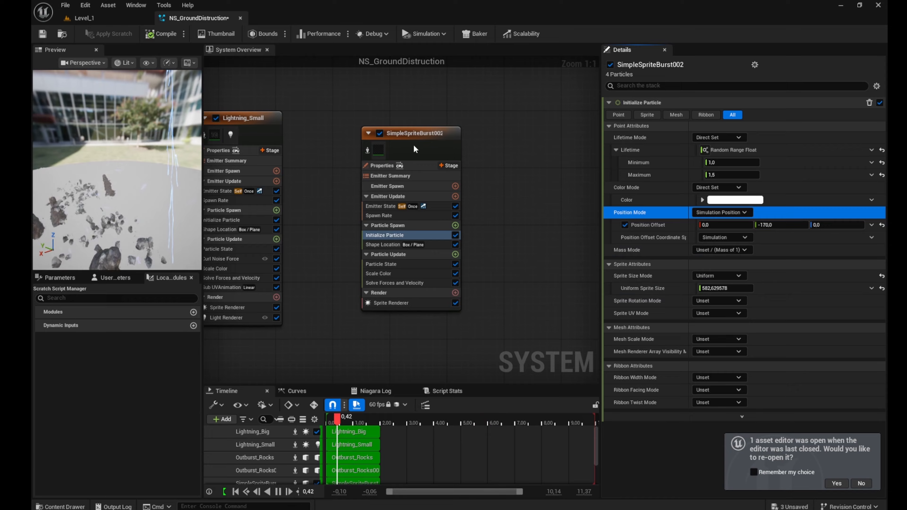
{"action": "left_click", "coordinate": [146, 17]}
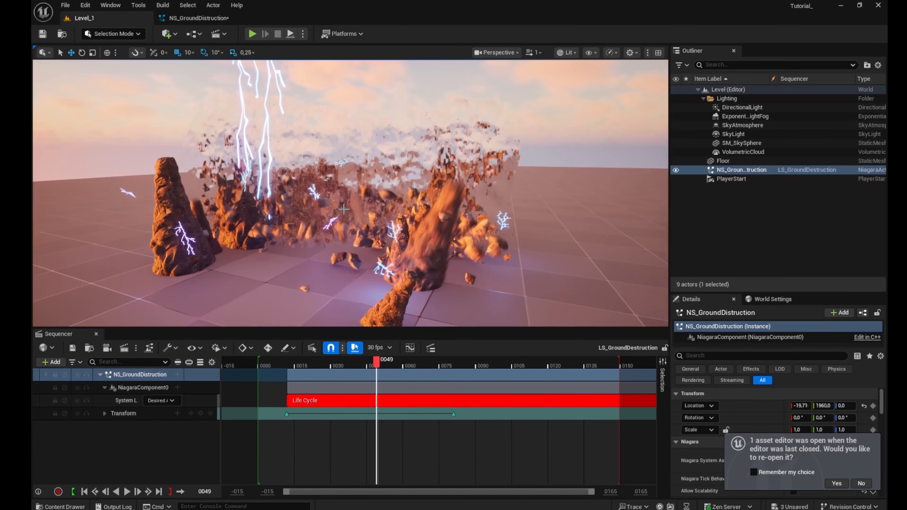
{"action": "left_click", "coordinate": [215, 16]}
Set the Lifetime range to 0.5–1.0, make Uniform Sprite Size a Random Range Float from 150 to 250, and preview it in the level.
{"action": "left_click", "coordinate": [715, 163]}
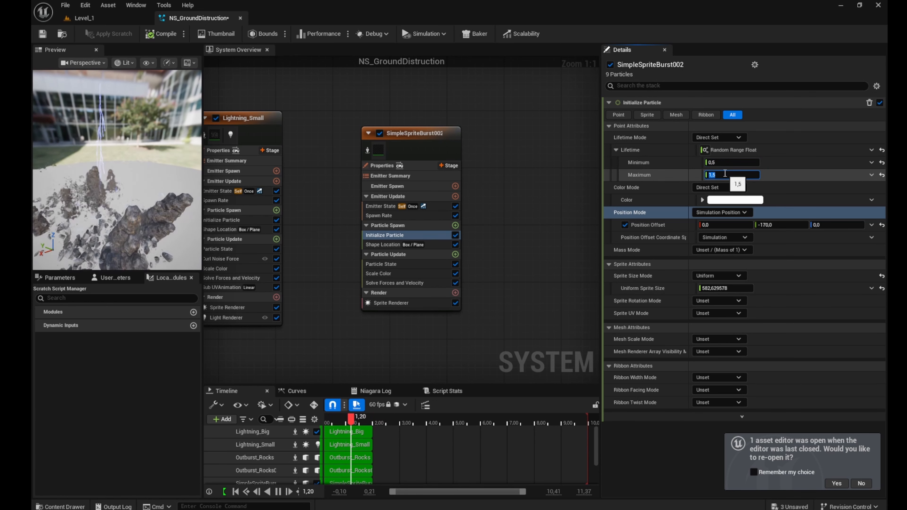
{"action": "left_click", "coordinate": [817, 177]}
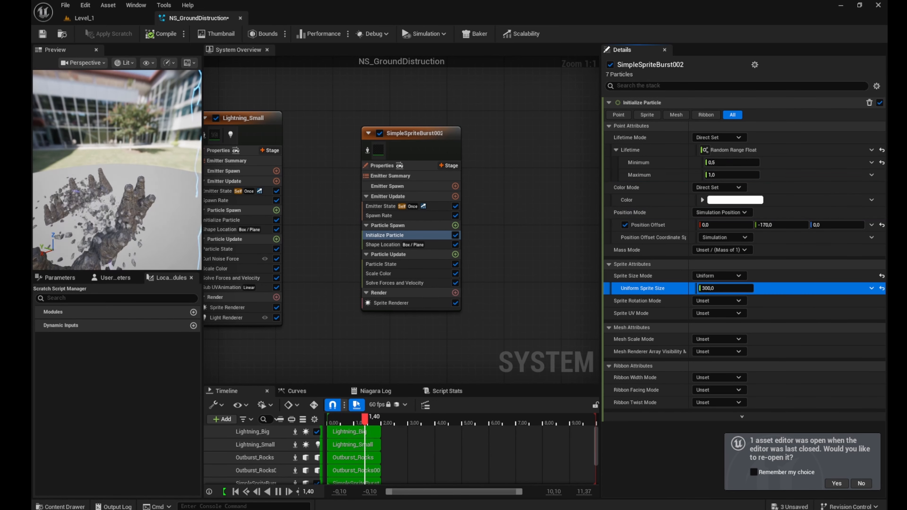
{"action": "left_click", "coordinate": [870, 289]}
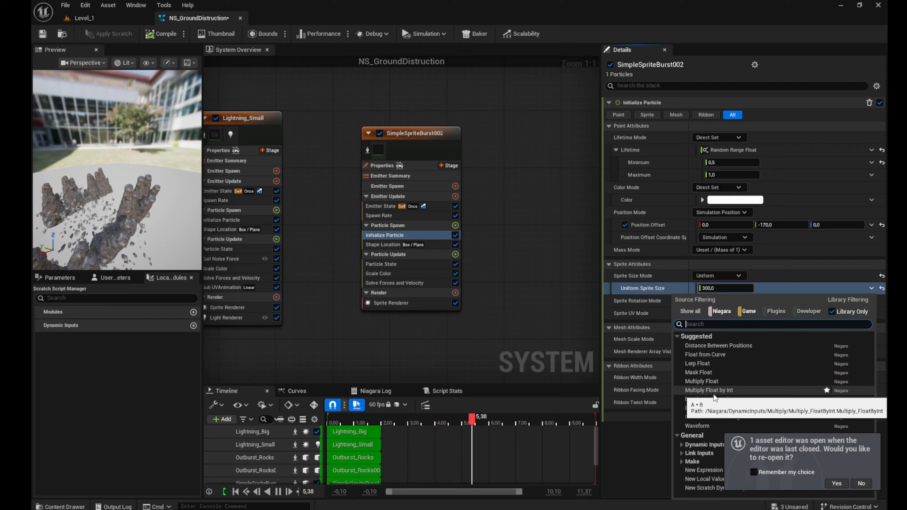
{"action": "left_click", "coordinate": [714, 399]}
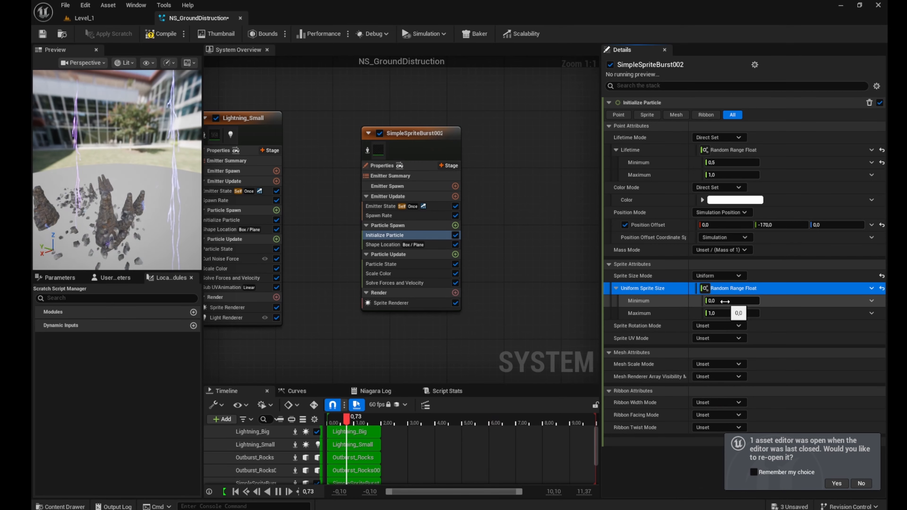
{"action": "left_click", "coordinate": [726, 302]}
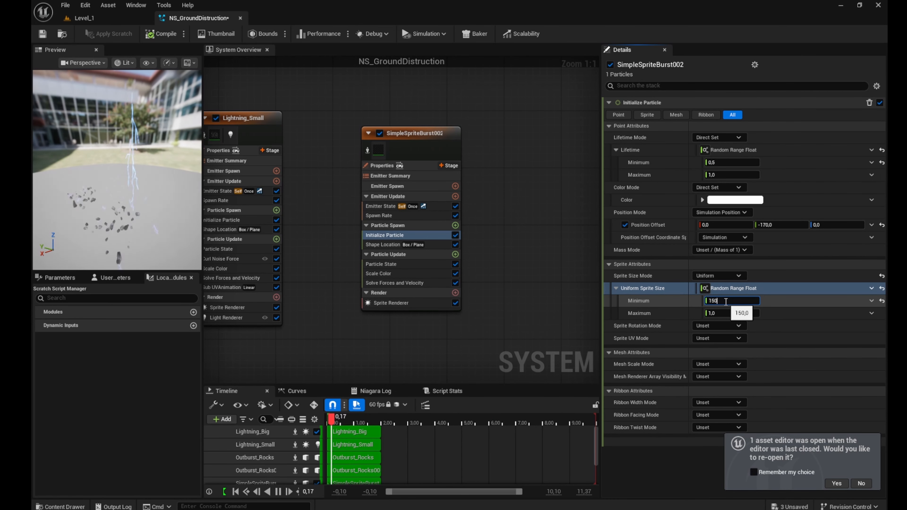
{"action": "key", "text": "Return"}
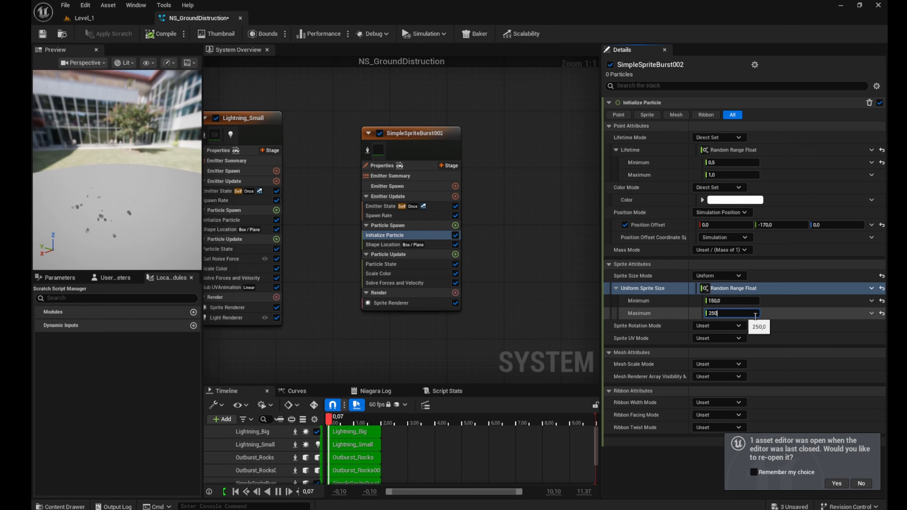
{"action": "key", "text": "Return"}
{"action": "left_click", "coordinate": [118, 18]}
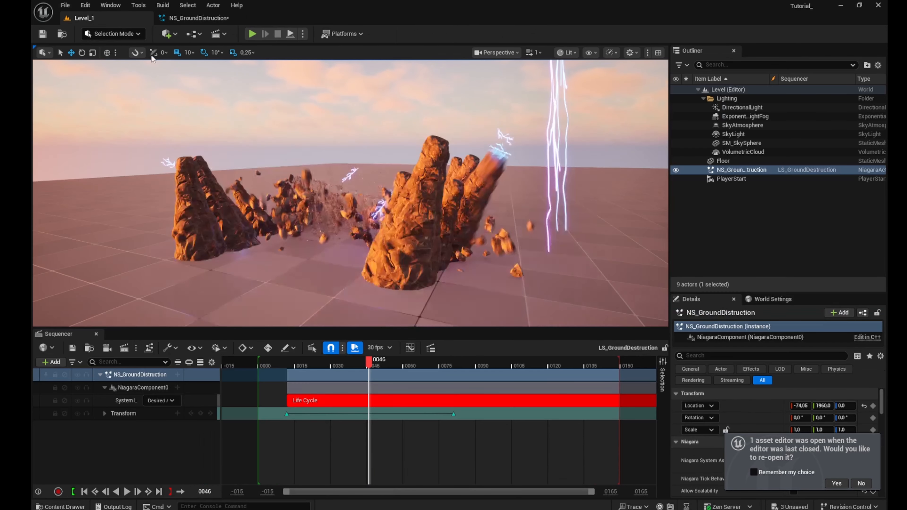
{"action": "left_click_drag", "start_coordinate": [370, 367], "coordinate": [437, 368]}
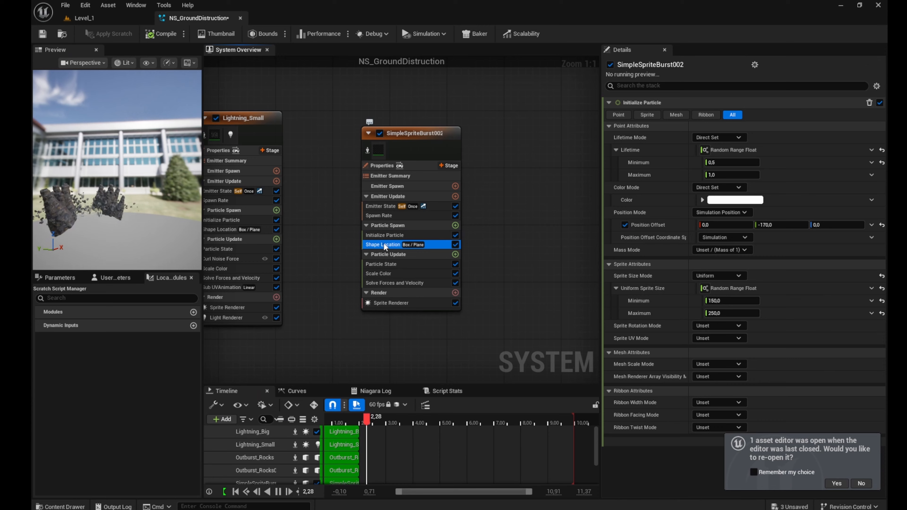
Set the Shape Location module's Box Size to X 200, Y 400 and Z 50.
{"action": "left_click", "coordinate": [383, 244]}
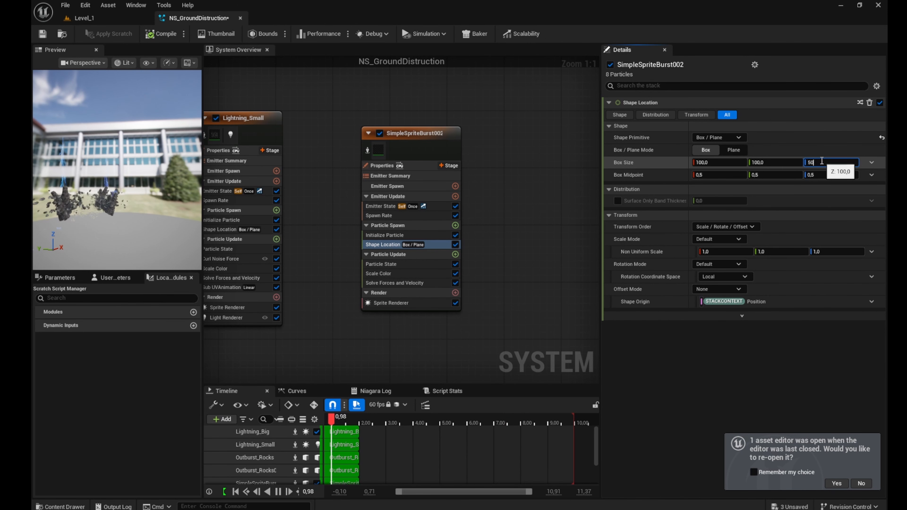
{"action": "left_click", "coordinate": [832, 150]}
{"action": "left_click", "coordinate": [735, 163]}
{"action": "type", "text": "20"}
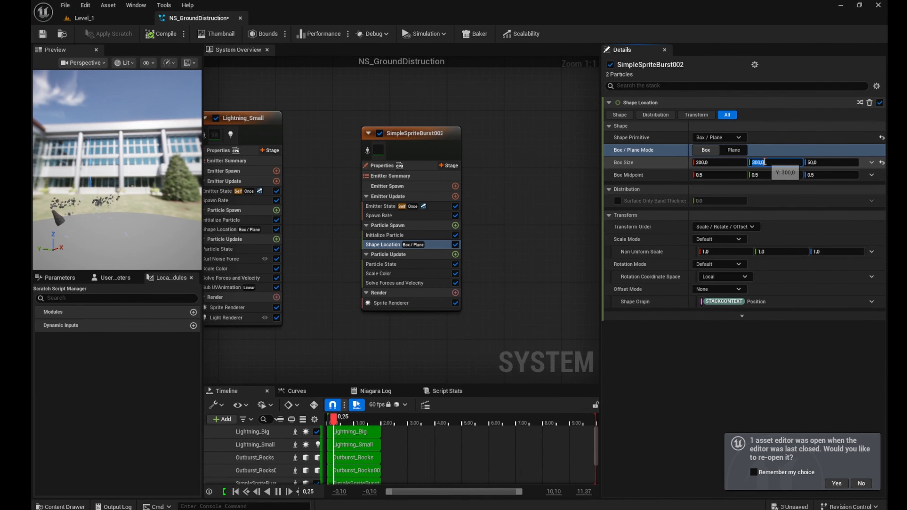
{"action": "left_click", "coordinate": [838, 149]}
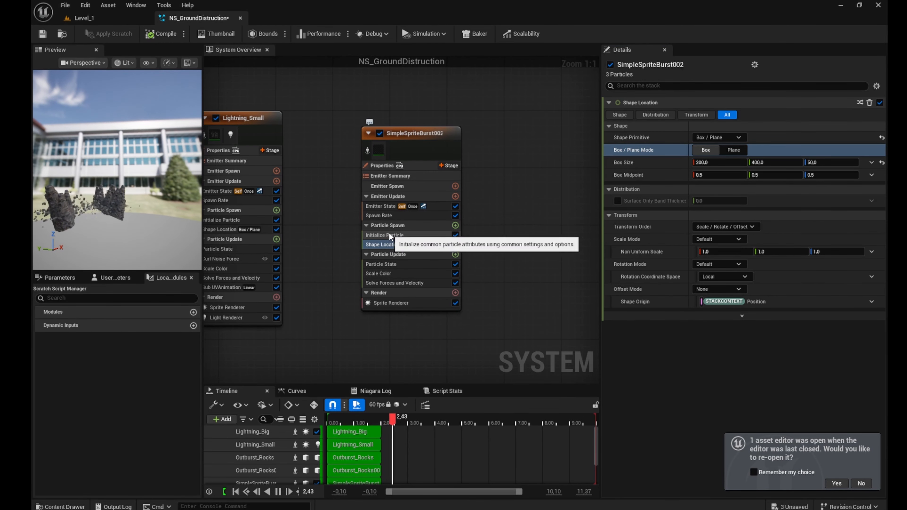
In Initialize Particle, set the Uniform Sprite Size range to 250–350 and the Position Offset Z to -20.
{"action": "left_click", "coordinate": [385, 235]}
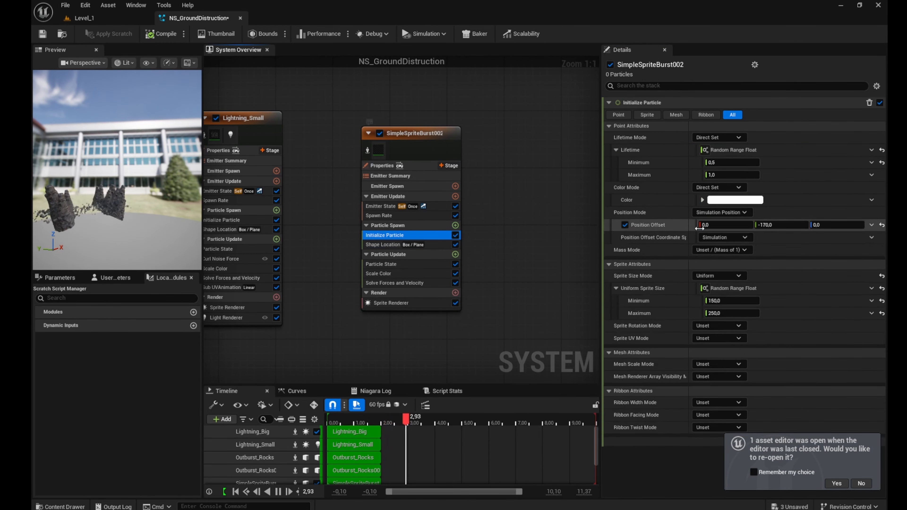
{"action": "left_click", "coordinate": [725, 301]}
{"action": "type", "text": "250"}
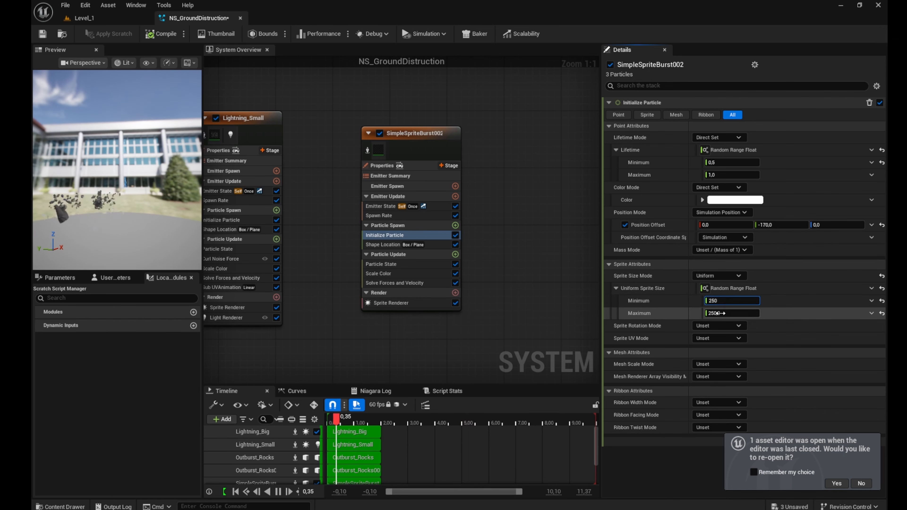
{"action": "left_click", "coordinate": [722, 313]}
{"action": "type", "text": "350"}
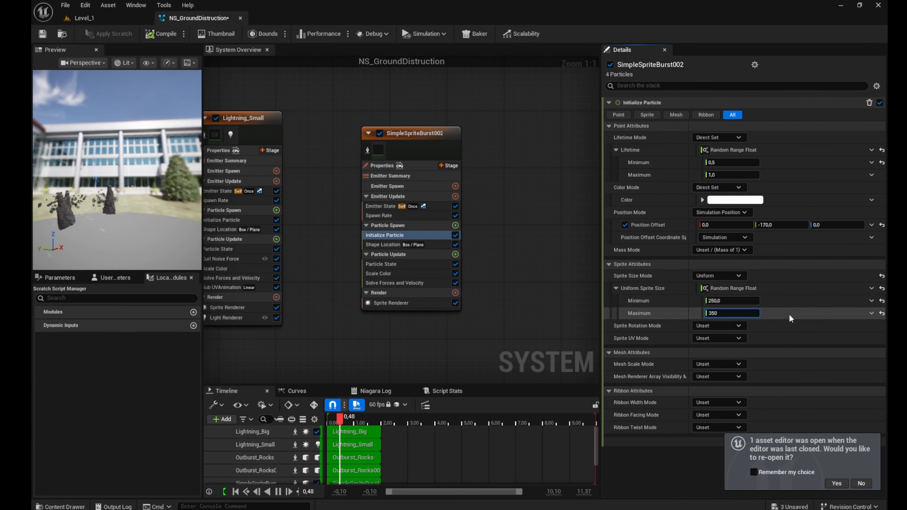
{"action": "left_click", "coordinate": [790, 315]}
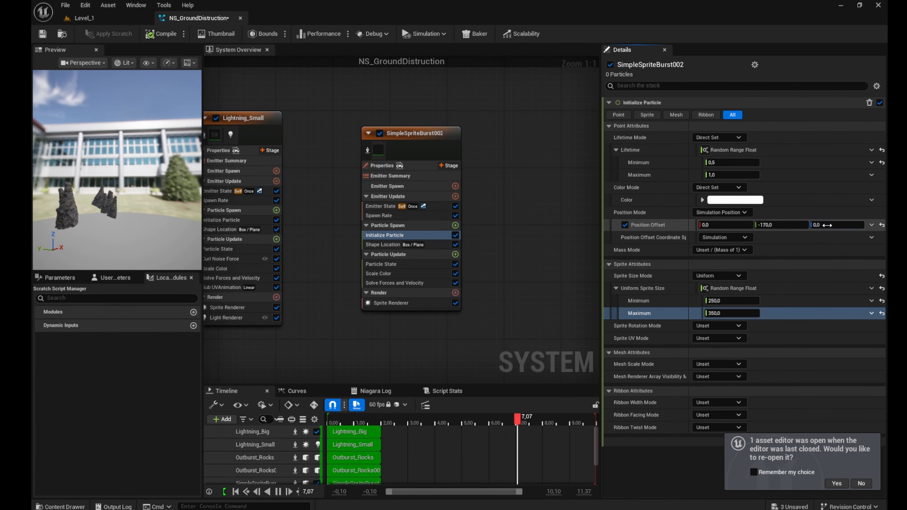
{"action": "left_click", "coordinate": [840, 225]}
{"action": "type", "text": "-20"}
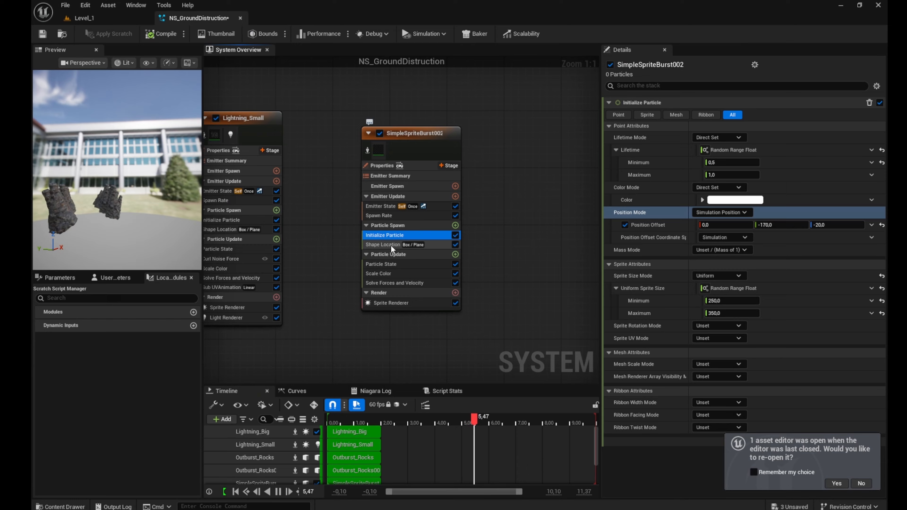
Widen the Shape Location module's Box Size to 300 along X.
{"action": "left_click", "coordinate": [391, 245]}
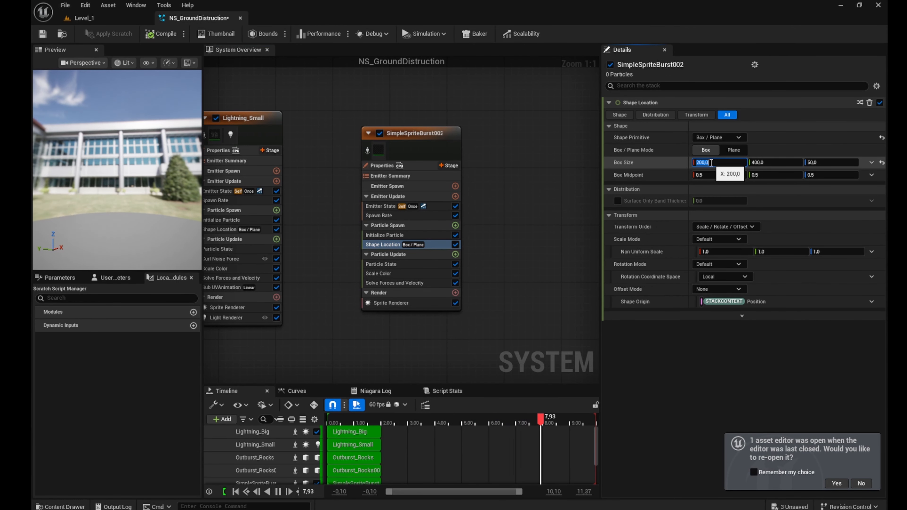
{"action": "left_click", "coordinate": [740, 160]}
{"action": "type", "text": "300"}
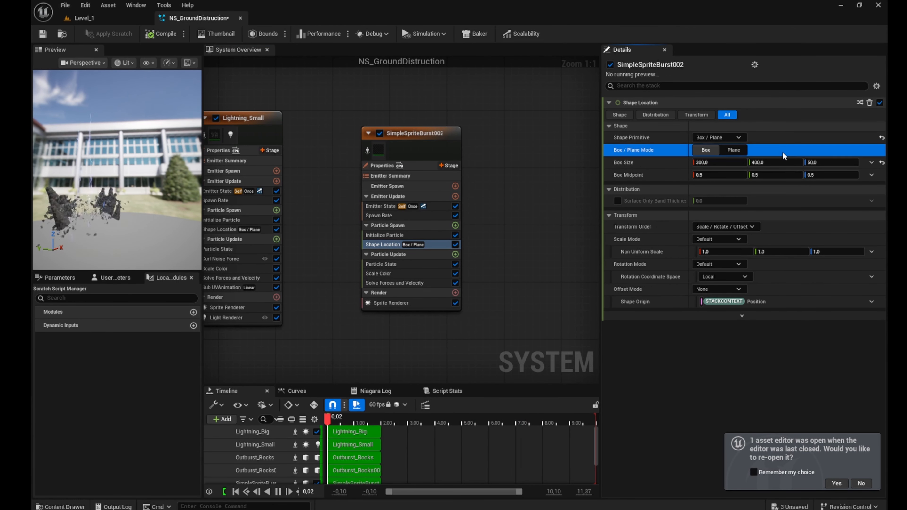
Set the emitter's SpawnRate range to a minimum of 35 and a maximum of 55.
{"action": "left_click", "coordinate": [399, 216]}
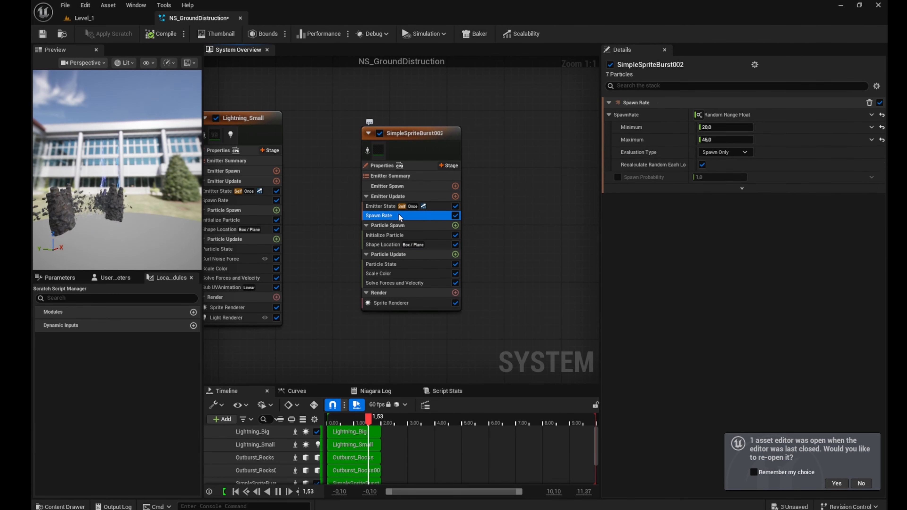
{"action": "left_click", "coordinate": [715, 127]}
{"action": "type", "text": "35"}
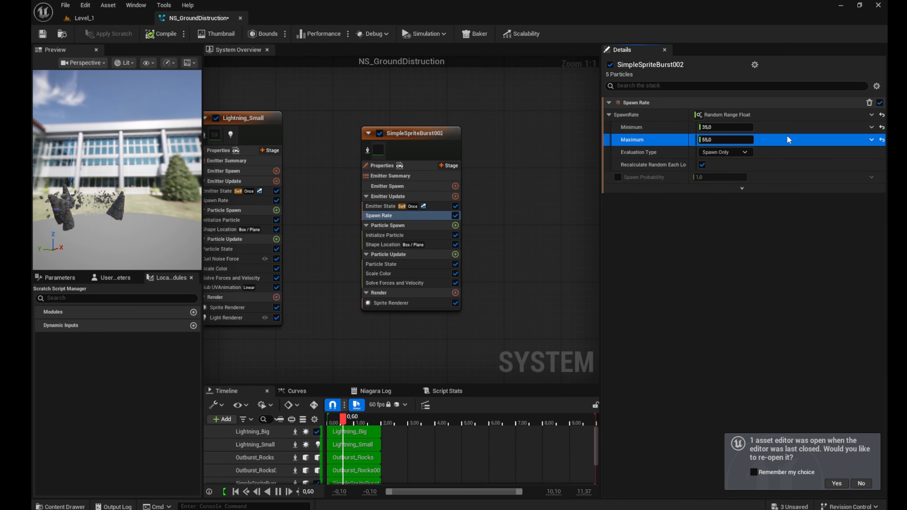
Set the Sprite Rotation Mode in Initialize Particle to Random.
{"action": "left_click", "coordinate": [384, 235]}
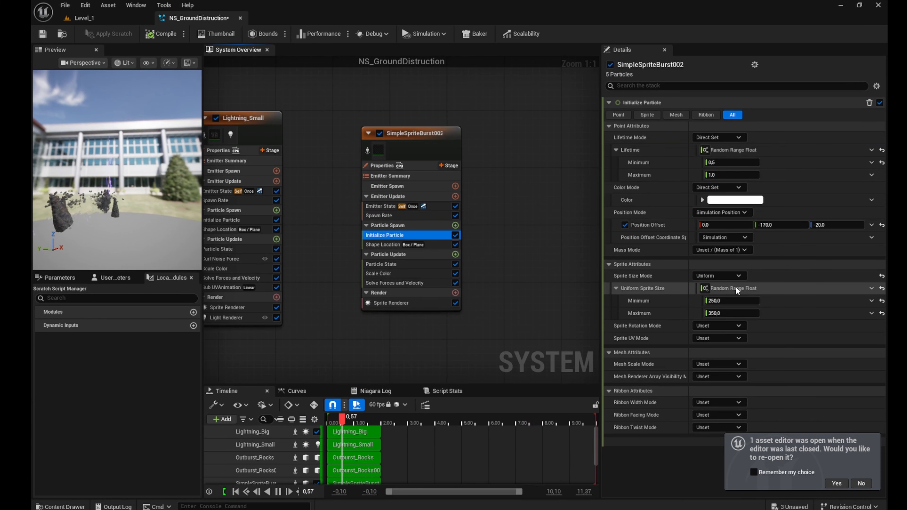
{"action": "left_click", "coordinate": [713, 325]}
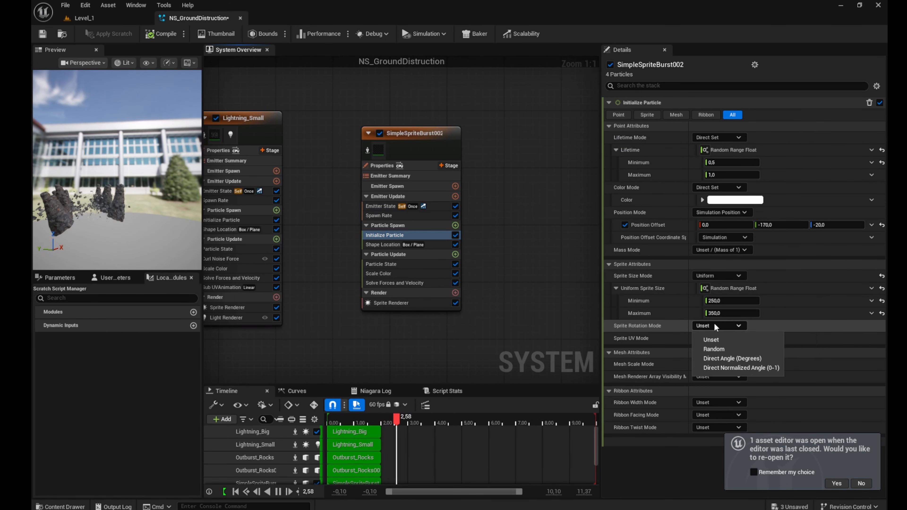
{"action": "left_click", "coordinate": [714, 350]}
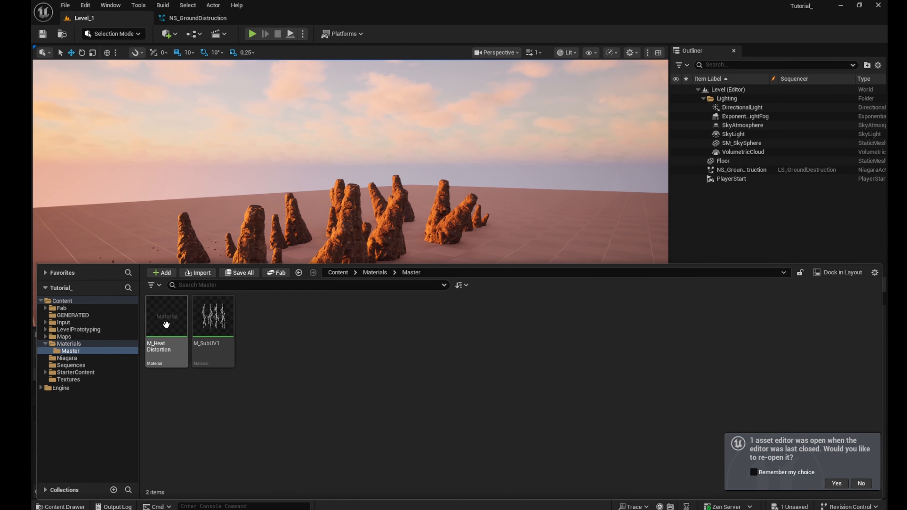
In the M_SubUV1 material, convert the Texture Sample to a parameter named Texture, then close the material with its changes applied.
{"action": "double_click", "coordinate": [214, 316]}
{"action": "right_click", "coordinate": [467, 255]}
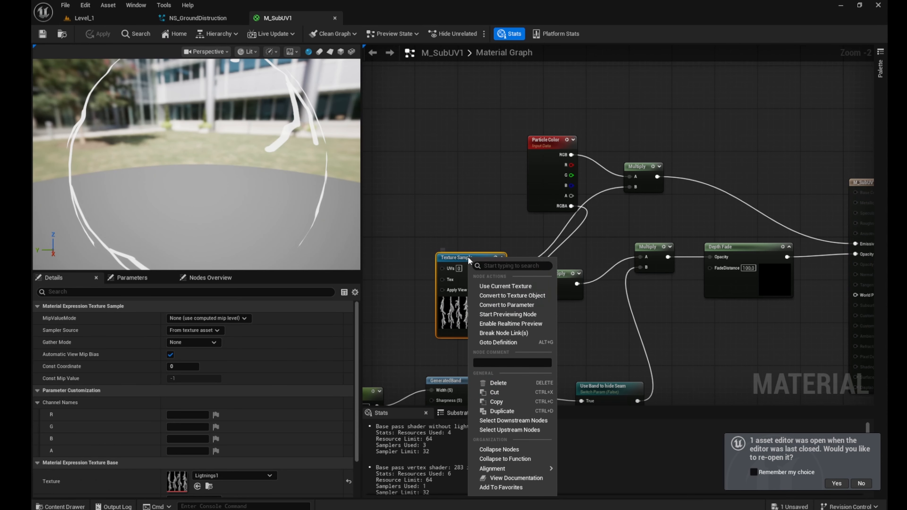
{"action": "left_click", "coordinate": [507, 306]}
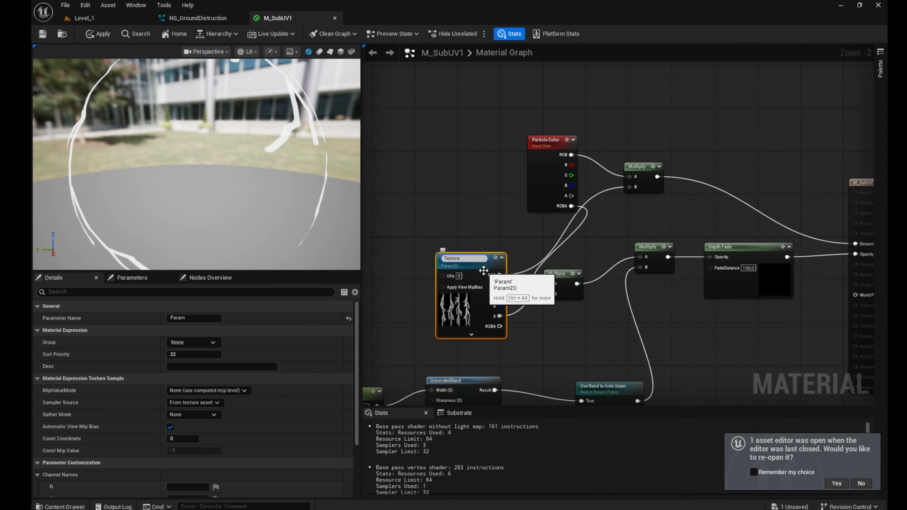
{"action": "left_click", "coordinate": [481, 238]}
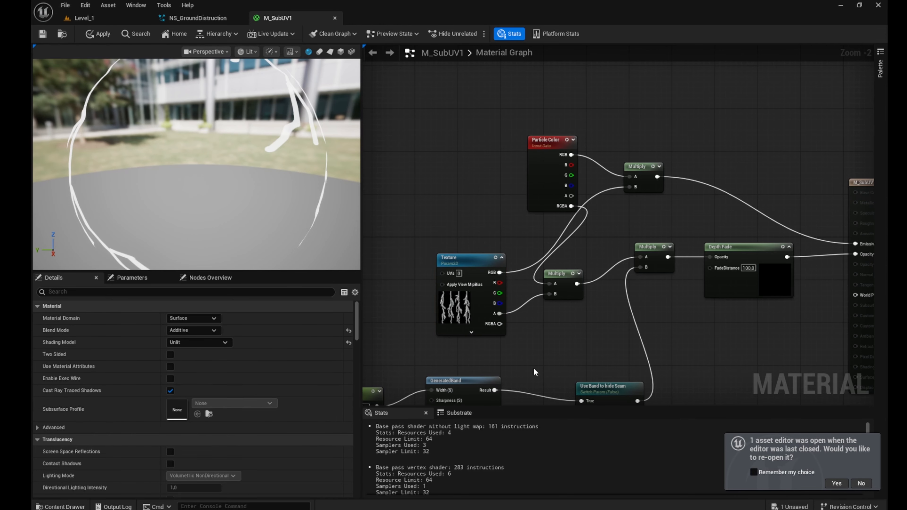
{"action": "right_click_drag", "start_coordinate": [536, 373], "coordinate": [531, 346]}
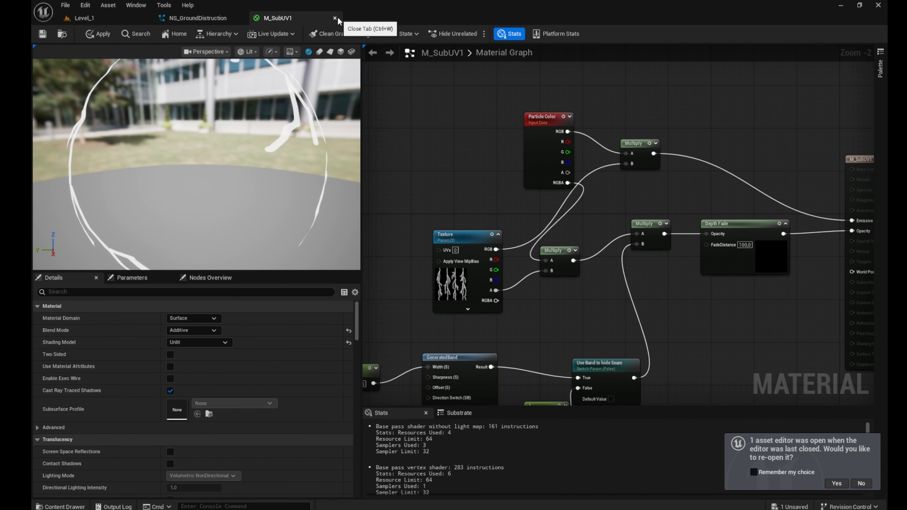
{"action": "left_click", "coordinate": [335, 18]}
{"action": "left_click", "coordinate": [486, 281]}
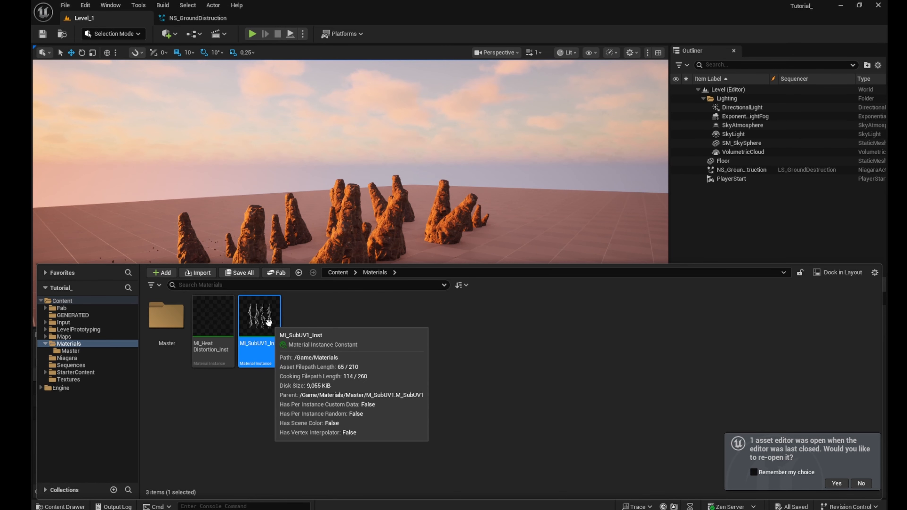
Duplicate the MI_SubUV1_Inst material instance as MI_SubUV1_Inst1, override its Texture with T_SmokeSubUV_8X8, and save it.
{"action": "key", "text": "ctrl+d"}
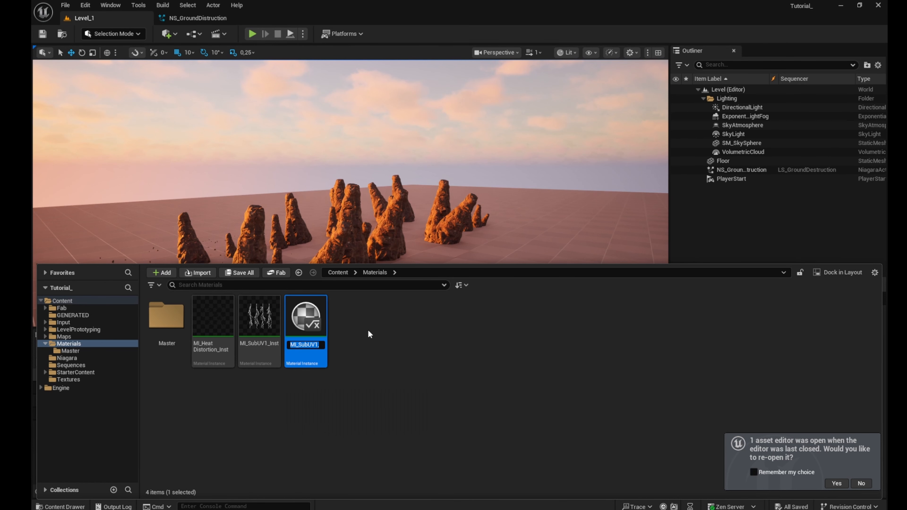
{"action": "key", "text": "Return"}
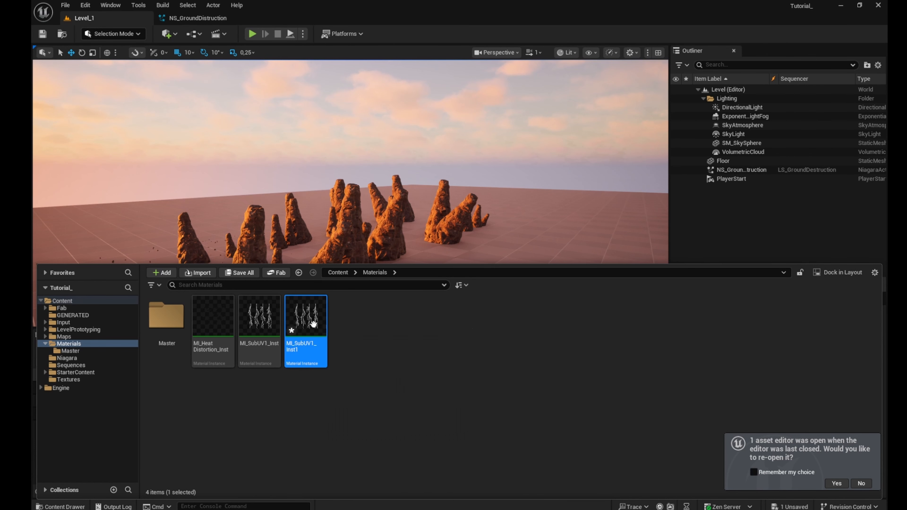
{"action": "double_click", "coordinate": [305, 316]}
{"action": "left_click", "coordinate": [652, 135]}
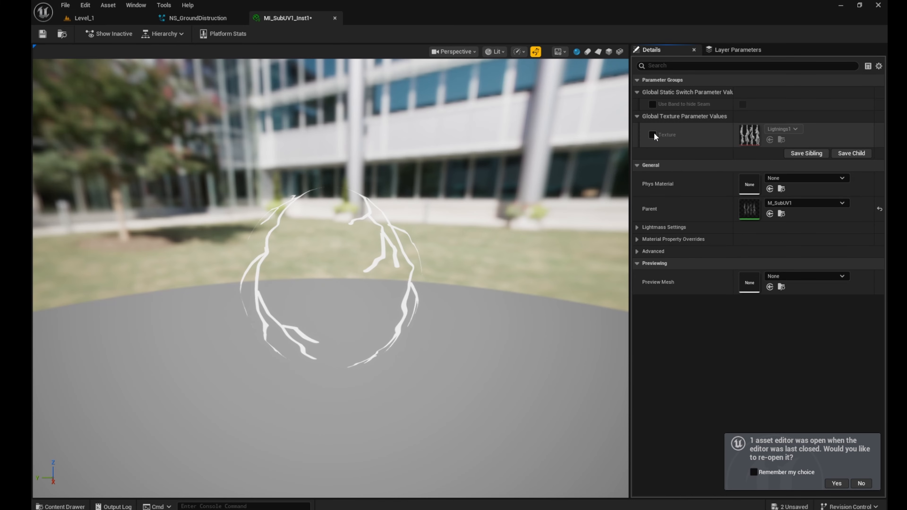
{"action": "left_click", "coordinate": [782, 129]}
{"action": "left_click", "coordinate": [826, 365]}
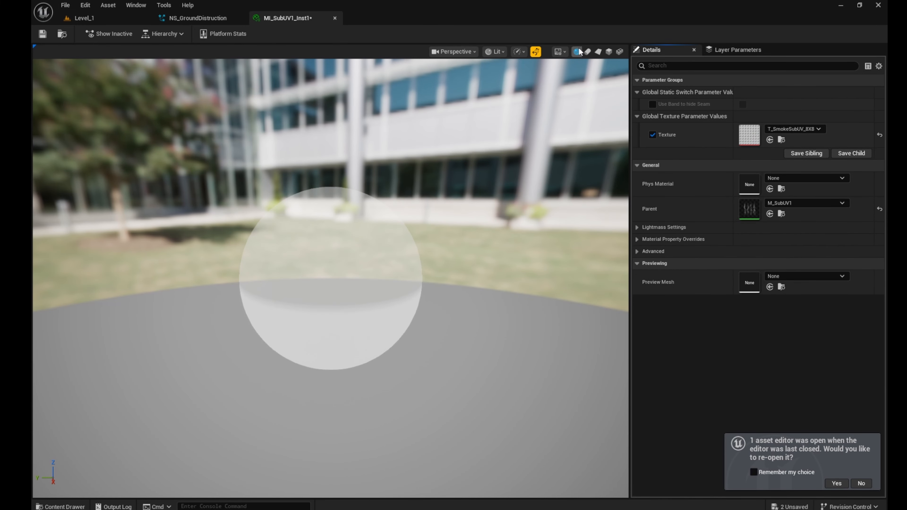
{"action": "left_click", "coordinate": [597, 52]}
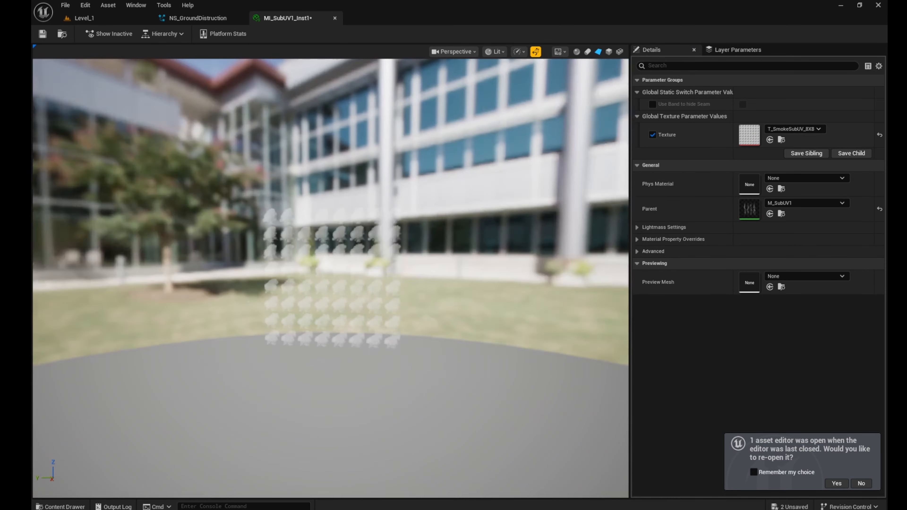
{"action": "key", "text": "ctrl+s"}
Duplicate the SimpleSpriteBurst002 emitter in NS_GroundDistruction, naming the original Heat_Distortion and the copy Ground_Smoke.
{"action": "left_click", "coordinate": [197, 18]}
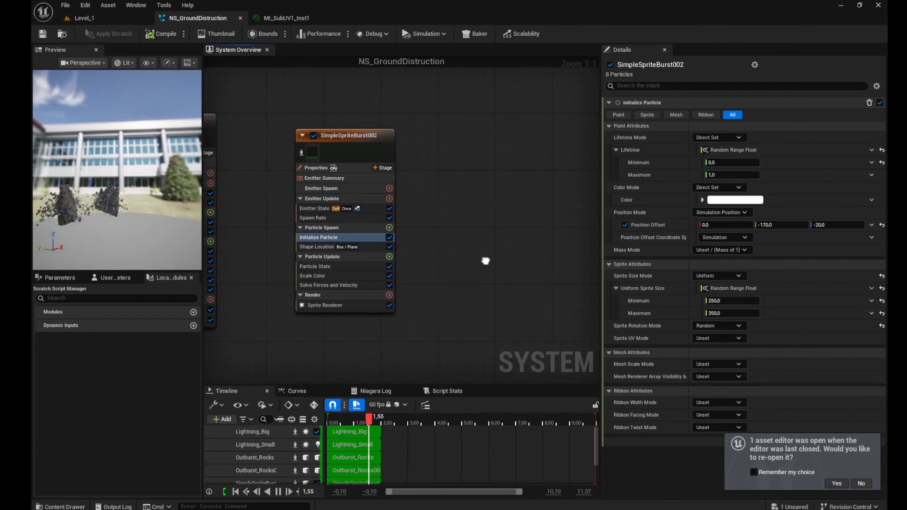
{"action": "left_click", "coordinate": [322, 142]}
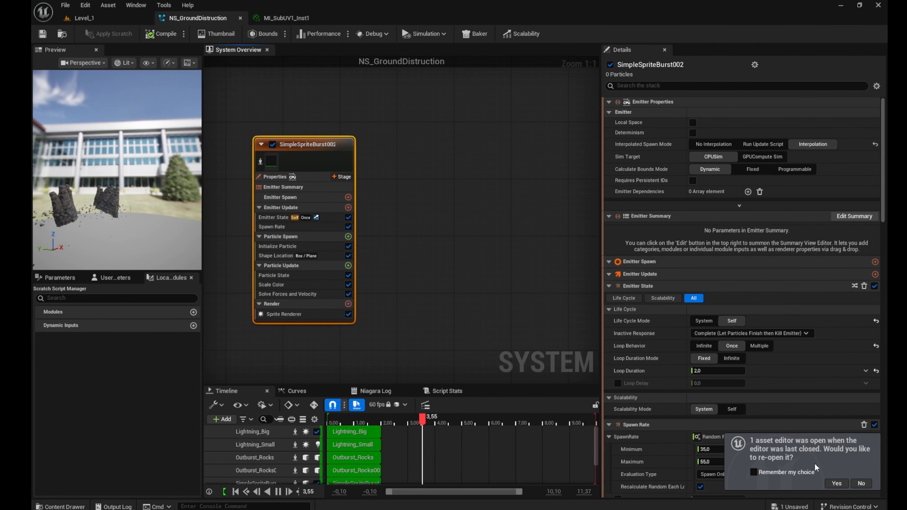
{"action": "left_click_drag", "start_coordinate": [394, 125], "coordinate": [394, 110]}
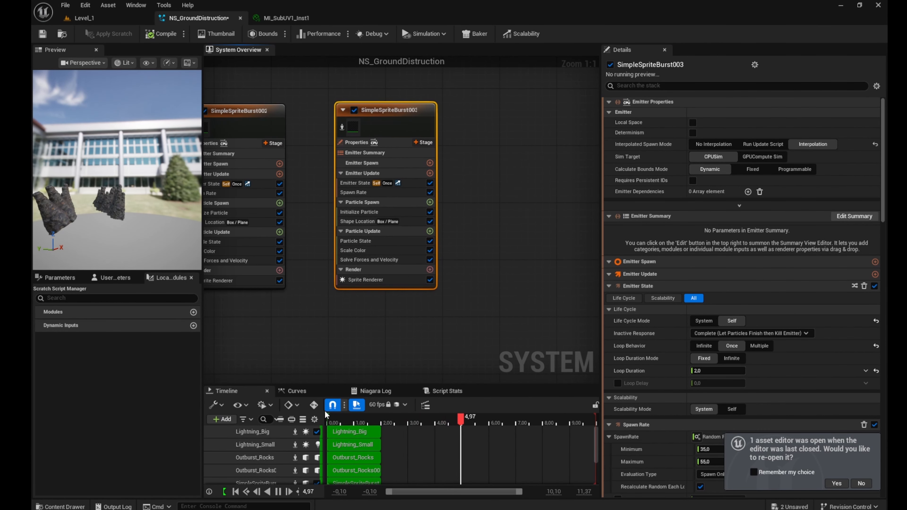
{"action": "right_click_drag", "start_coordinate": [345, 353], "coordinate": [493, 366]}
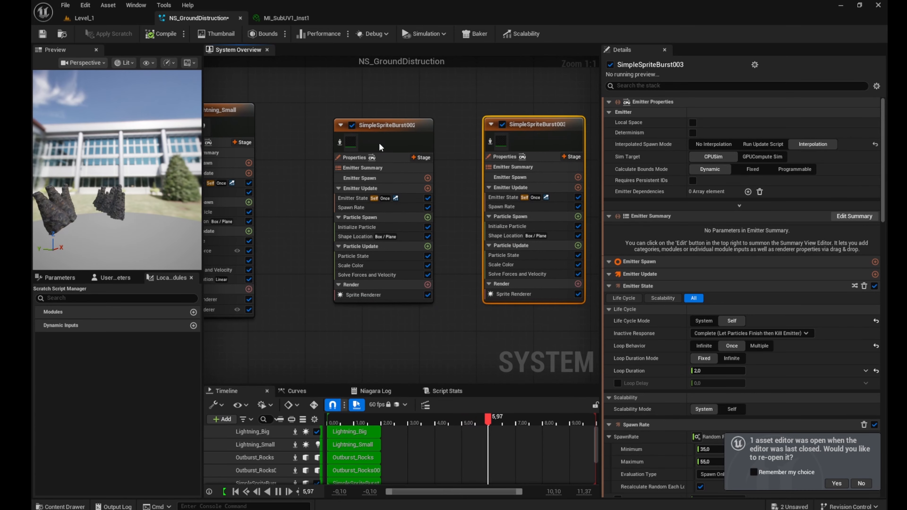
{"action": "left_click", "coordinate": [375, 125]}
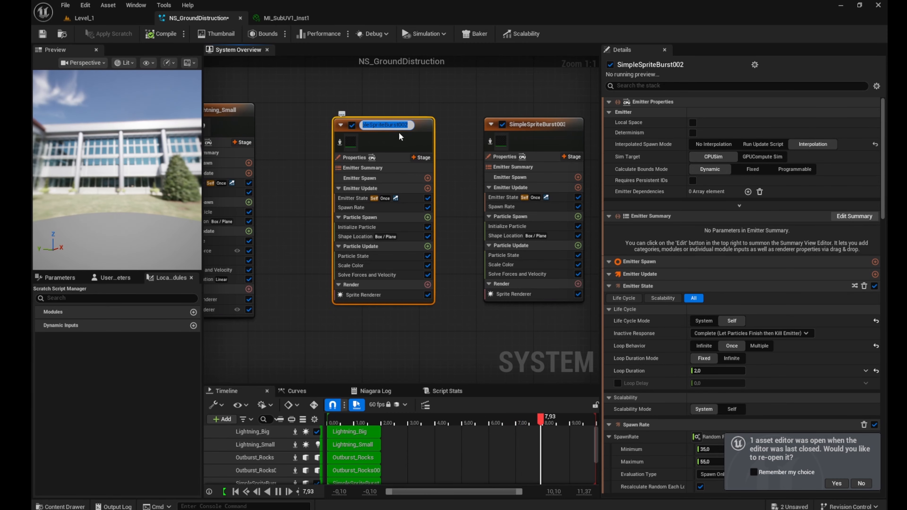
{"action": "type", "text": "Heat Distortio"}
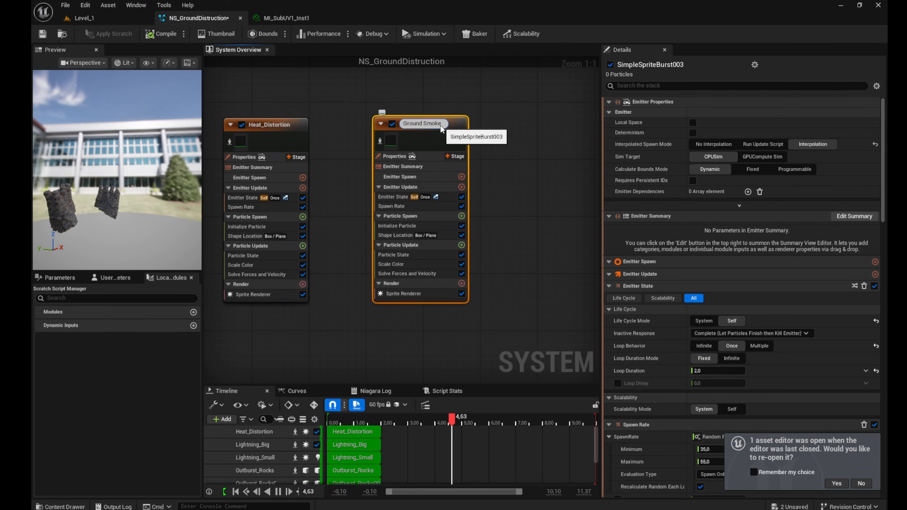
{"action": "left_click", "coordinate": [511, 165]}
Assign MI_SubUV1_Inst1 to Ground_Smoke's Sprite Renderer and set its Sub Image Size to 8 by 8.
{"action": "left_click", "coordinate": [411, 292]}
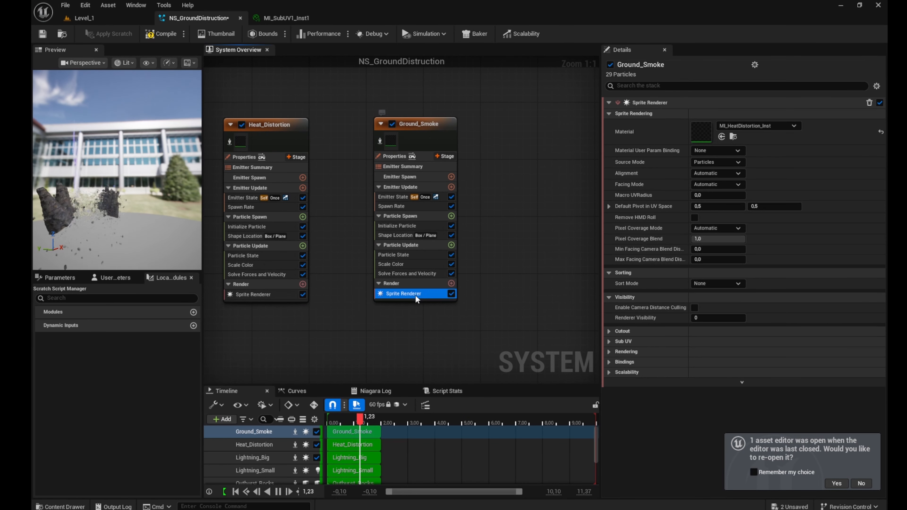
{"action": "left_click", "coordinate": [61, 506]}
{"action": "left_click_drag", "start_coordinate": [304, 385], "coordinate": [731, 132]}
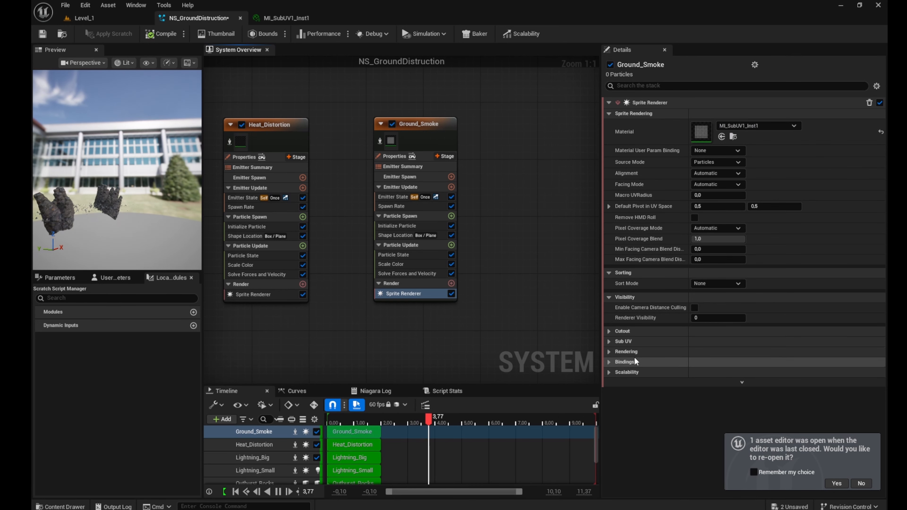
{"action": "left_click", "coordinate": [609, 342]}
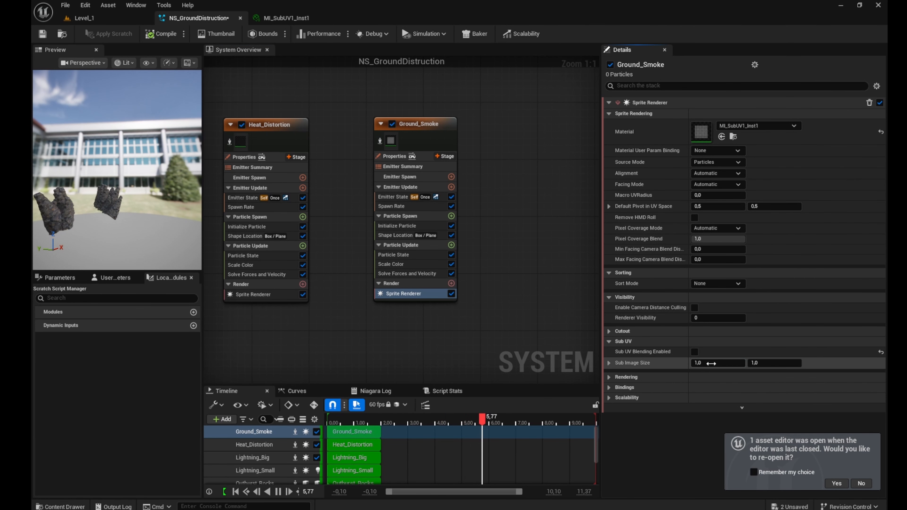
{"action": "type", "text": "8"}
{"action": "left_click", "coordinate": [764, 363]}
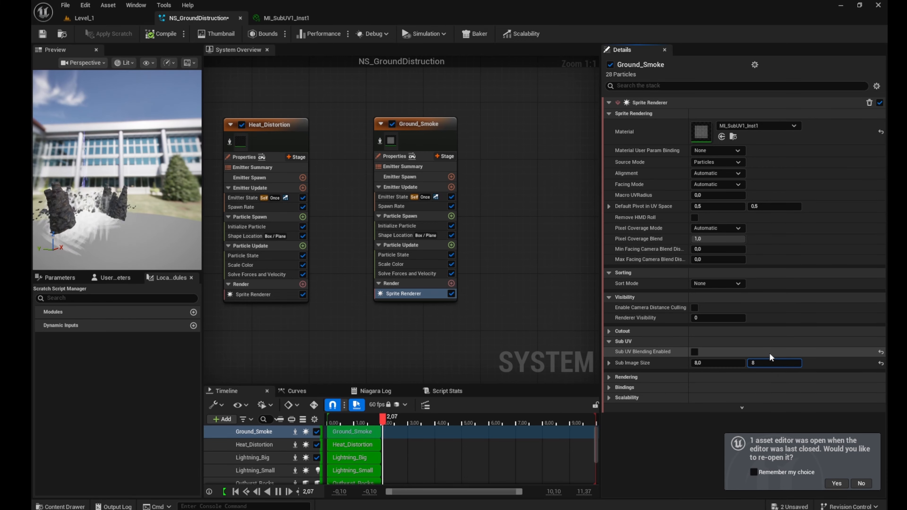
{"action": "left_click", "coordinate": [770, 352]}
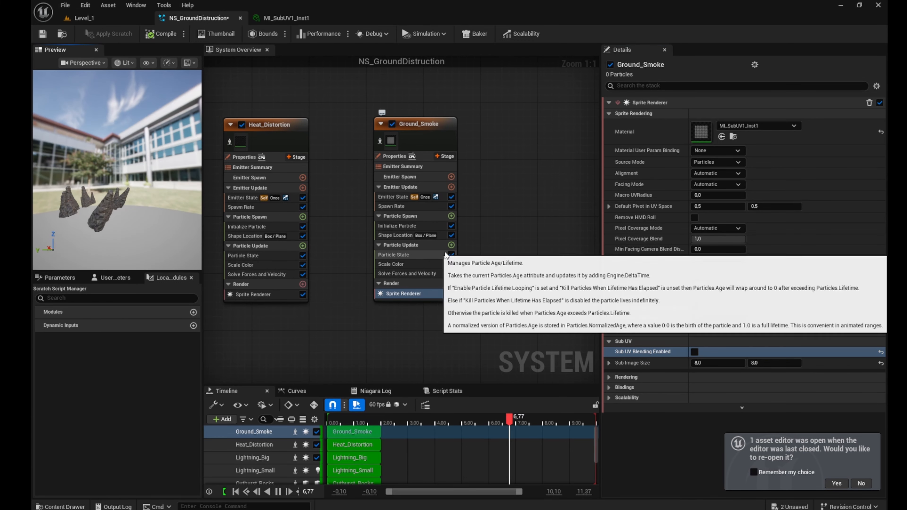
Add a Sub UVAnimation module to Ground_Smoke's Particle Update and assign the Sprite Renderer to it.
{"action": "left_click", "coordinate": [451, 245]}
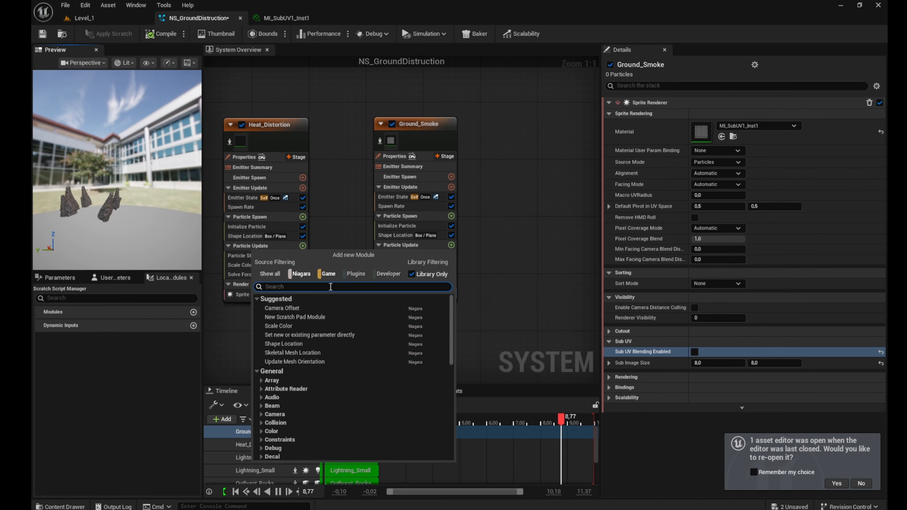
{"action": "type", "text": "sub"}
{"action": "left_click", "coordinate": [304, 307]}
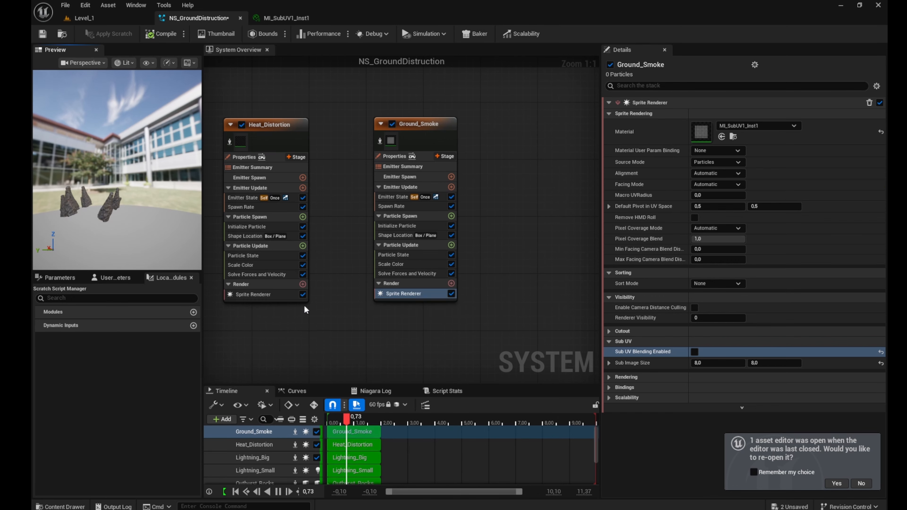
{"action": "left_click", "coordinate": [717, 226]}
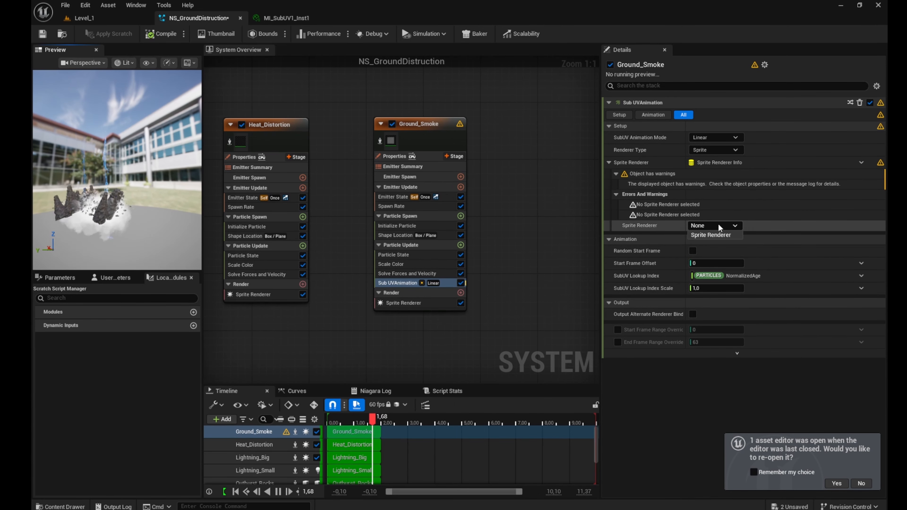
{"action": "left_click", "coordinate": [710, 235]}
Change Ground_Smoke's Initialize Particle color to a light brown, hex B09881FF.
{"action": "left_click", "coordinate": [393, 206]}
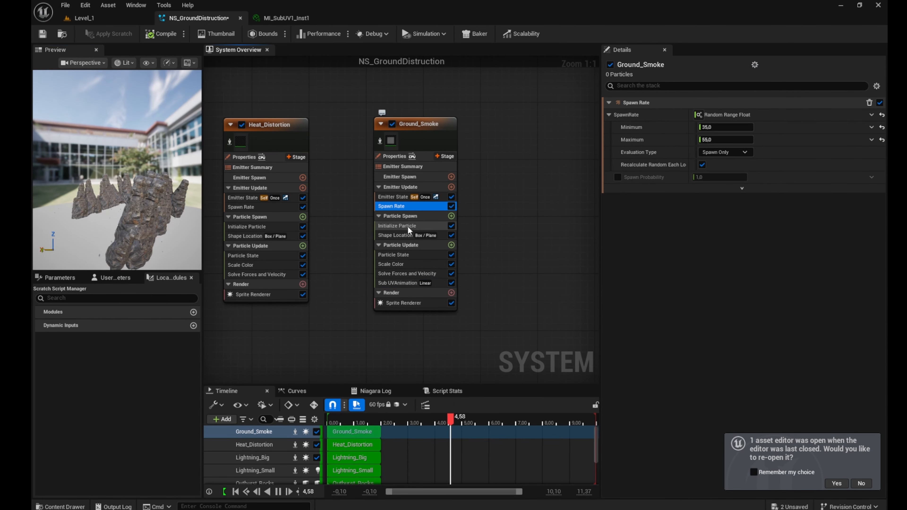
{"action": "left_click", "coordinate": [409, 226]}
{"action": "left_click", "coordinate": [724, 200]}
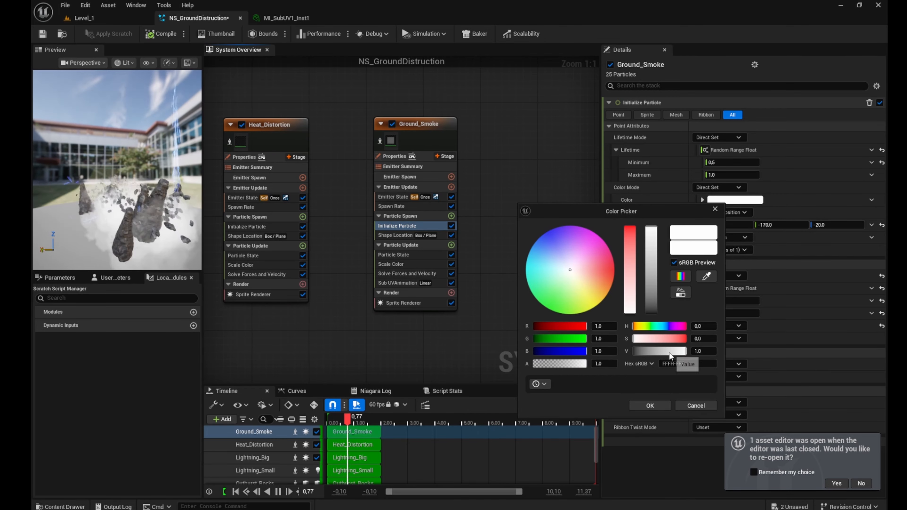
{"action": "left_click_drag", "start_coordinate": [683, 351], "coordinate": [648, 354]}
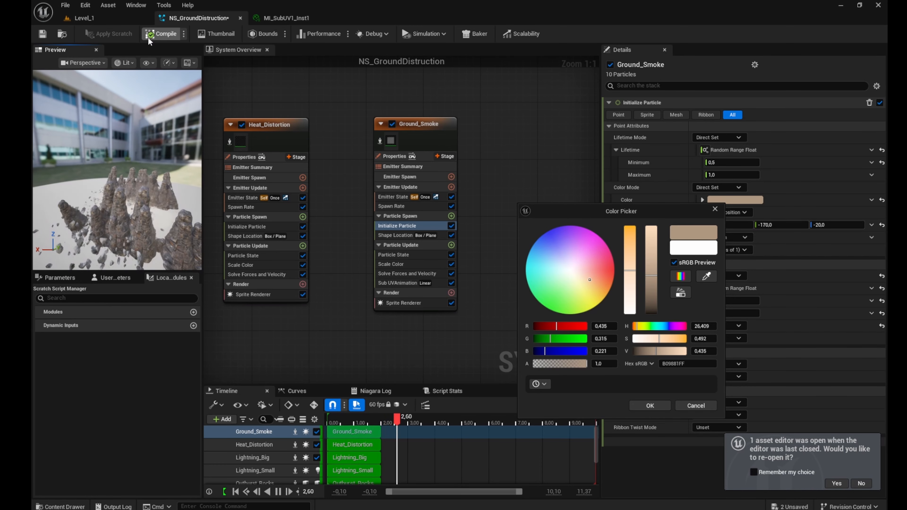
Add an Add Velocity module to Ground_Smoke's Particle Spawn and accept the chosen particle color.
{"action": "left_click", "coordinate": [450, 216]}
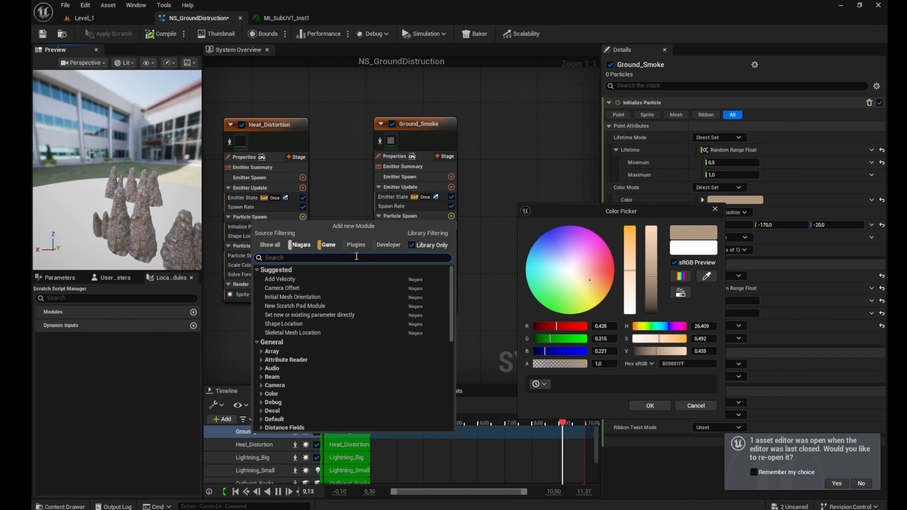
{"action": "type", "text": "sub"}
{"action": "left_click", "coordinate": [305, 284]}
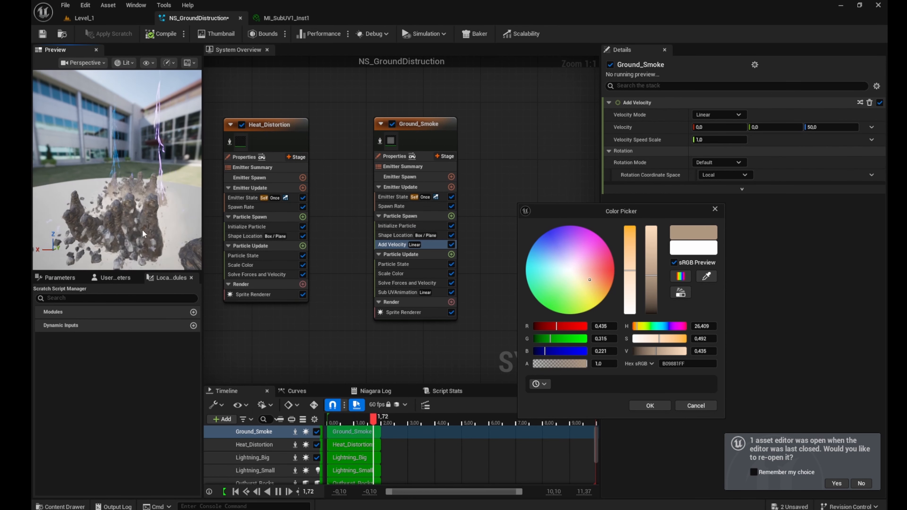
{"action": "left_click_drag", "start_coordinate": [142, 234], "coordinate": [248, 194]}
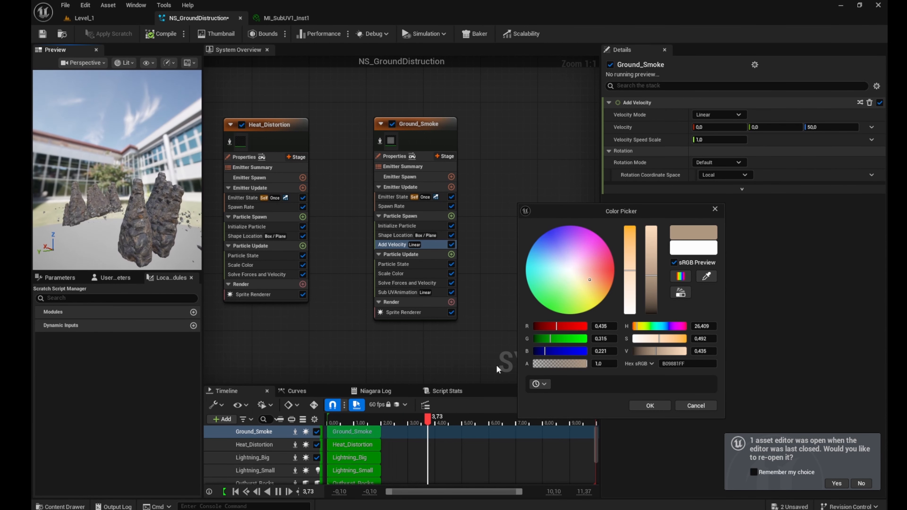
{"action": "left_click", "coordinate": [639, 406]}
Darken Ground_Smoke's particle color to hex 7C6B5AFF, checking the smoke in Level_1.
{"action": "left_click", "coordinate": [85, 18]}
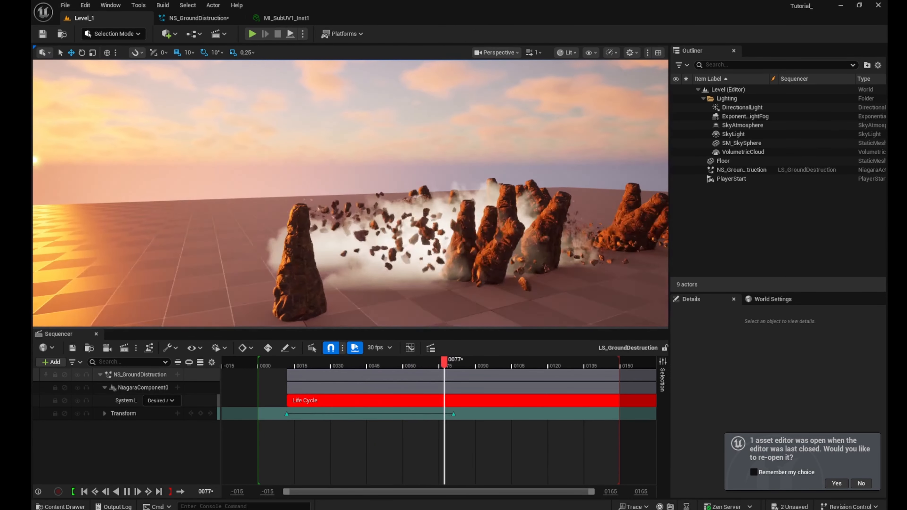
{"action": "left_click", "coordinate": [198, 18]}
{"action": "left_click", "coordinate": [411, 226]}
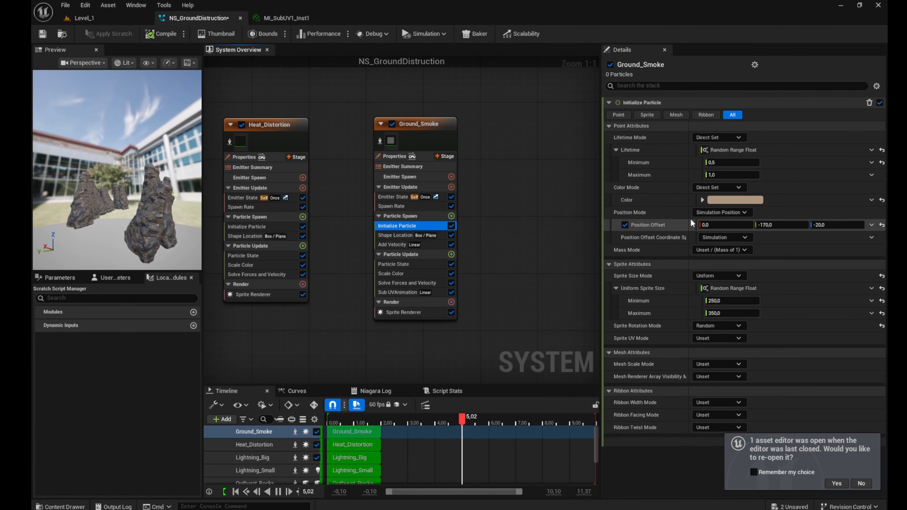
{"action": "left_click", "coordinate": [725, 201]}
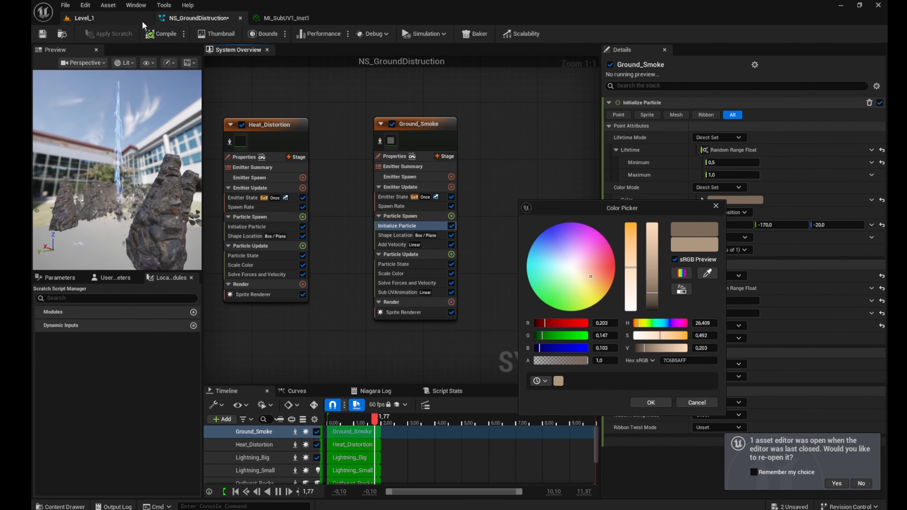
{"action": "left_click", "coordinate": [650, 402]}
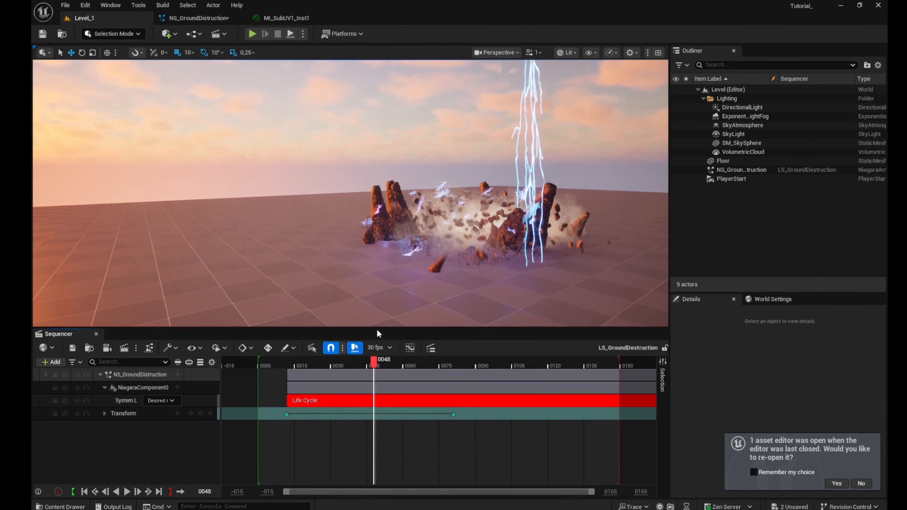
{"action": "left_click_drag", "start_coordinate": [429, 333], "coordinate": [488, 332]}
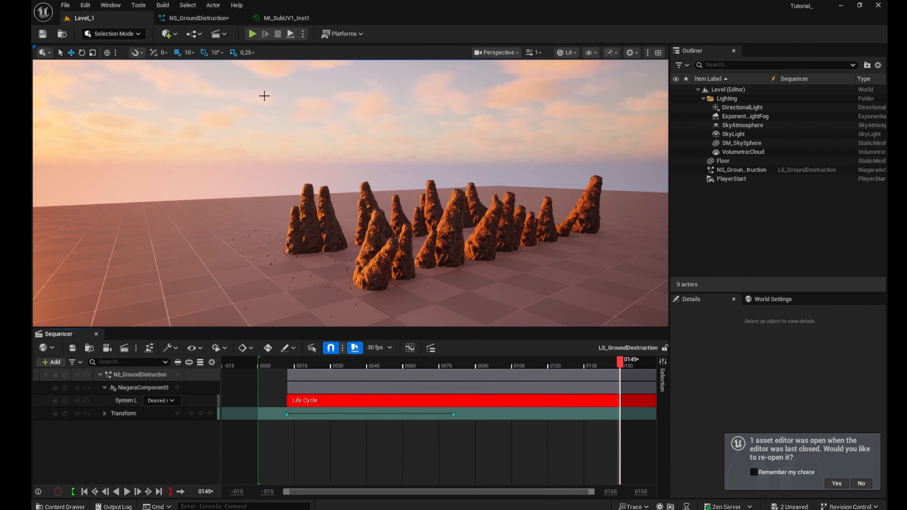
Set Ground_Smoke's Lifetime range in Initialize Particle to a minimum of 1.5 and a maximum of 3.
{"action": "left_click", "coordinate": [220, 19]}
{"action": "left_click", "coordinate": [715, 162]}
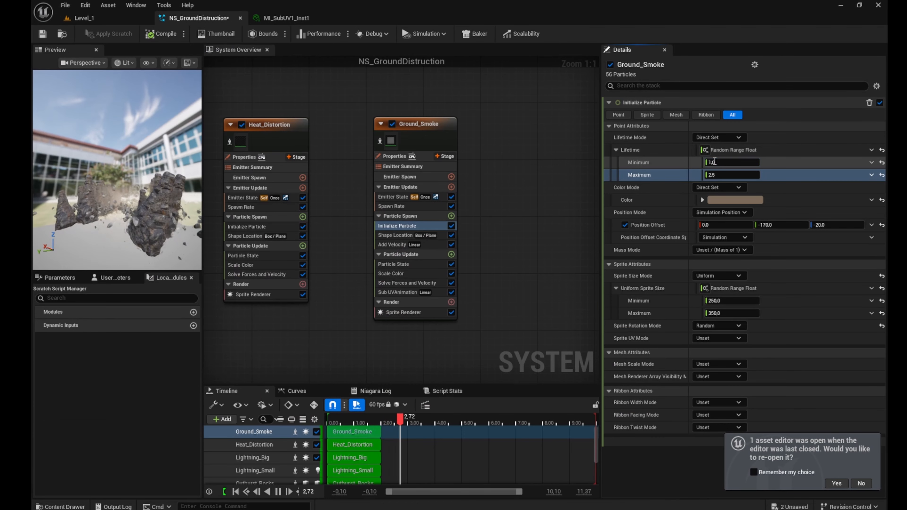
{"action": "type", "text": "1,5"}
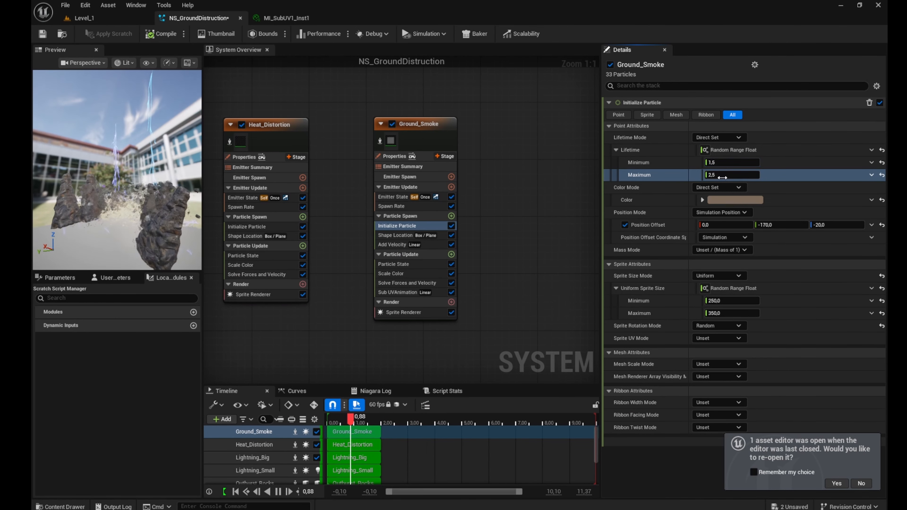
{"action": "left_click", "coordinate": [722, 175]}
{"action": "type", "text": "3"}
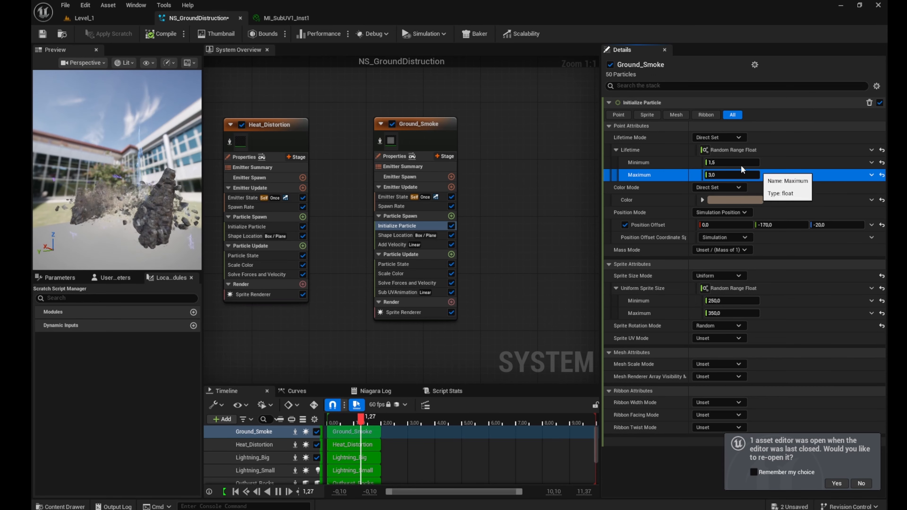
Check the smoke's lifetime in Level_1 and save all unsaved assets.
{"action": "left_click", "coordinate": [84, 18]}
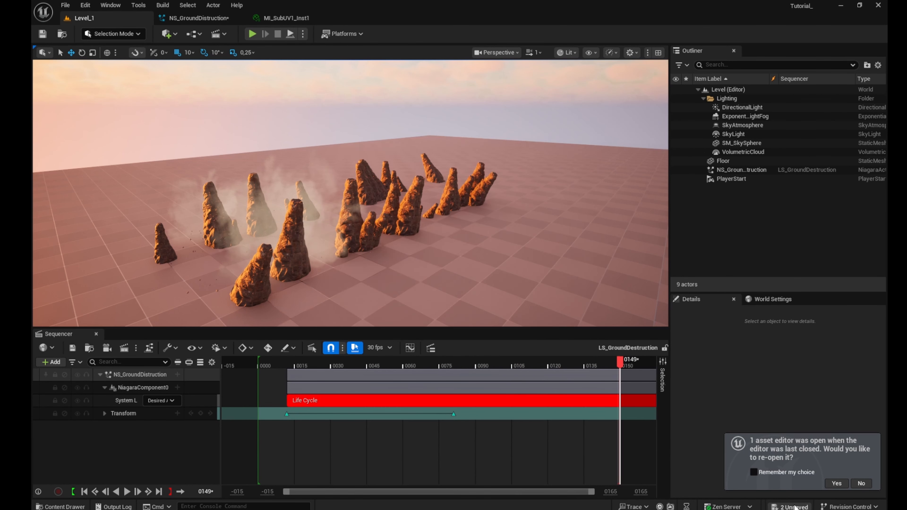
{"action": "key", "text": "ctrl+shift+s"}
{"action": "left_click", "coordinate": [530, 362]}
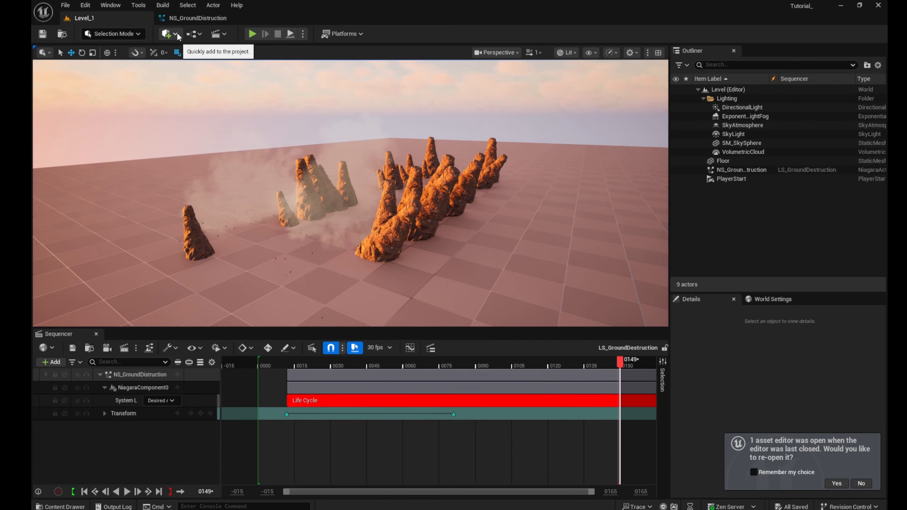
Add a Cine Camera Actor to Level_1 and place it in the LS_GroundDestruction sequence, checking the shot at frame 51.
{"action": "left_click", "coordinate": [177, 35]}
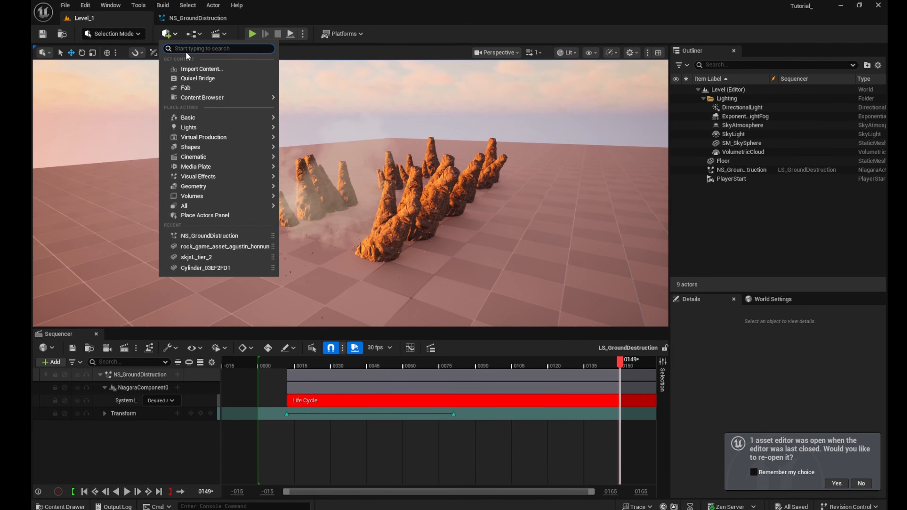
{"action": "type", "text": "camr"}
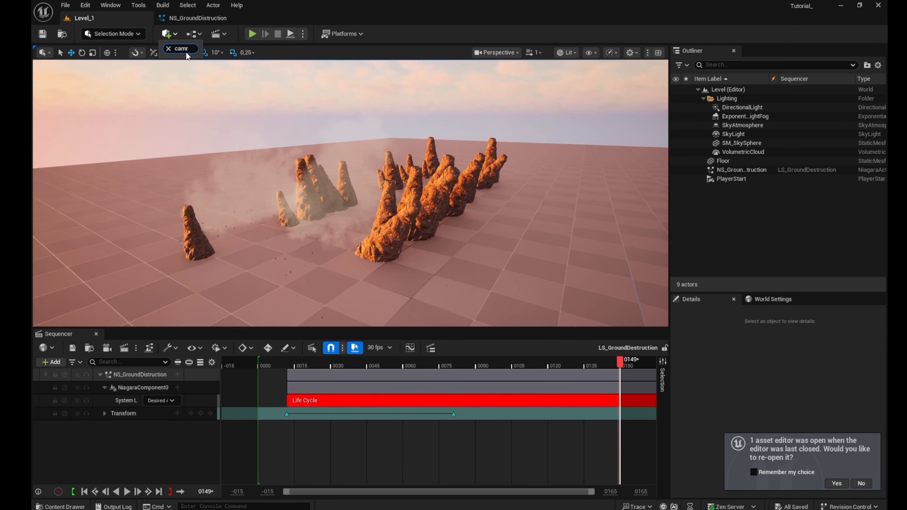
{"action": "key", "text": "BackSpace"}
{"action": "type", "text": "era"}
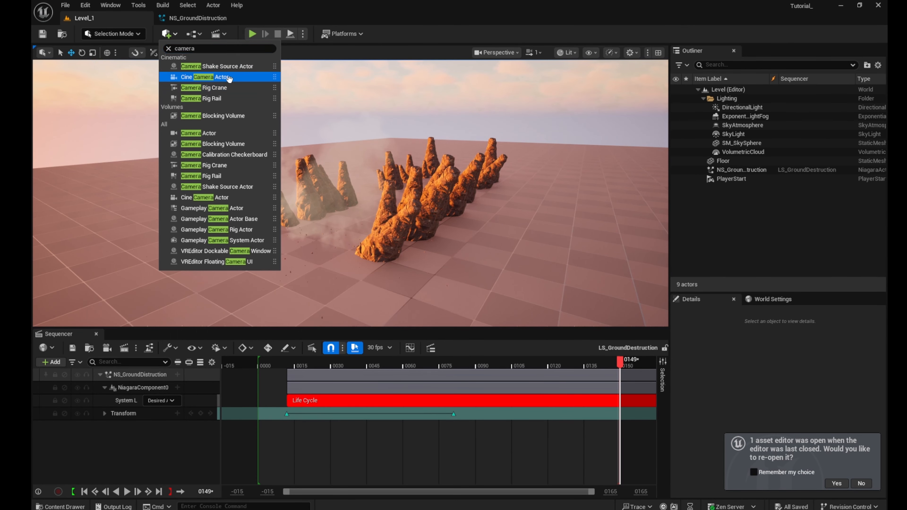
{"action": "left_click", "coordinate": [214, 77]}
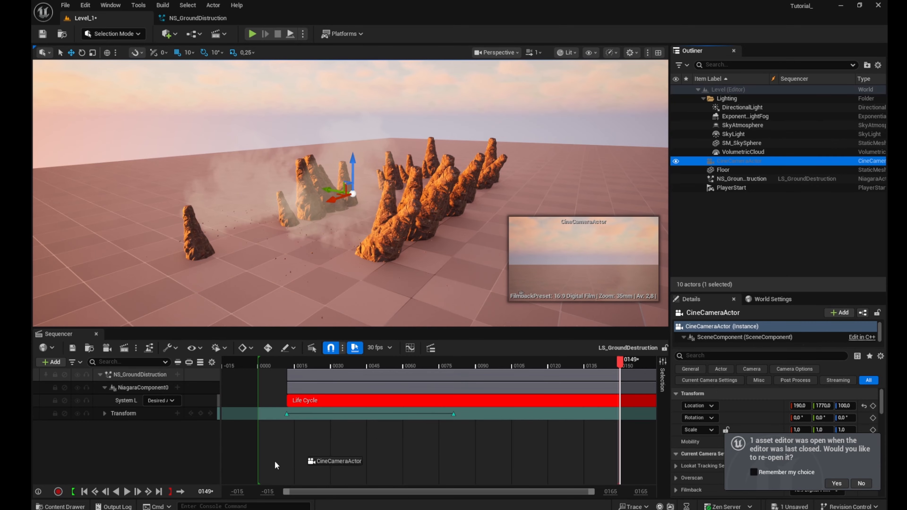
{"action": "left_click_drag", "start_coordinate": [140, 449], "coordinate": [140, 449]}
{"action": "left_click", "coordinate": [381, 361]}
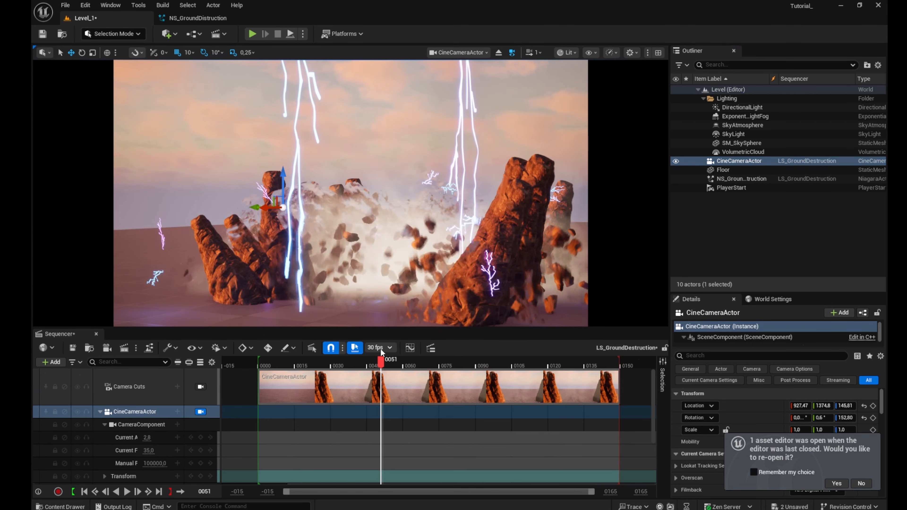
Set the LS_GroundDestruction sequence's display rate to 24 fps and return to its start.
{"action": "left_click", "coordinate": [379, 348]}
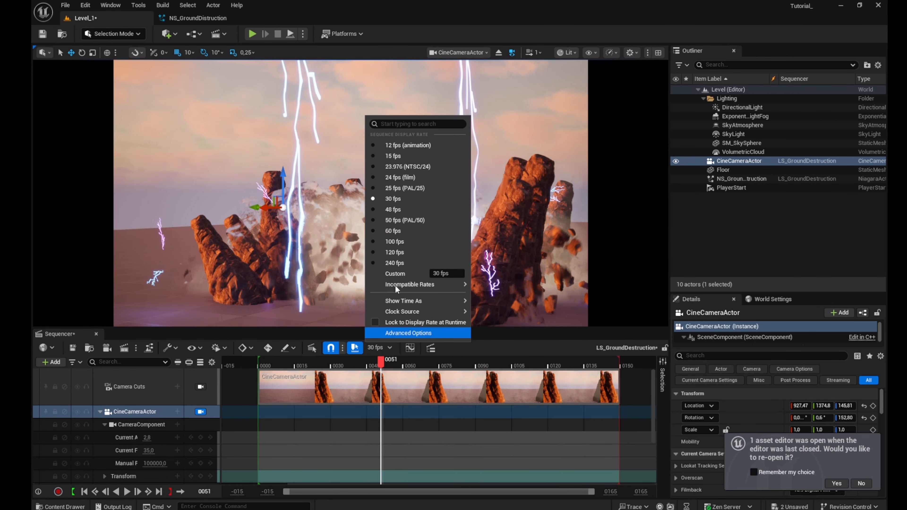
{"action": "left_click", "coordinate": [390, 179]}
{"action": "left_click", "coordinate": [86, 491]}
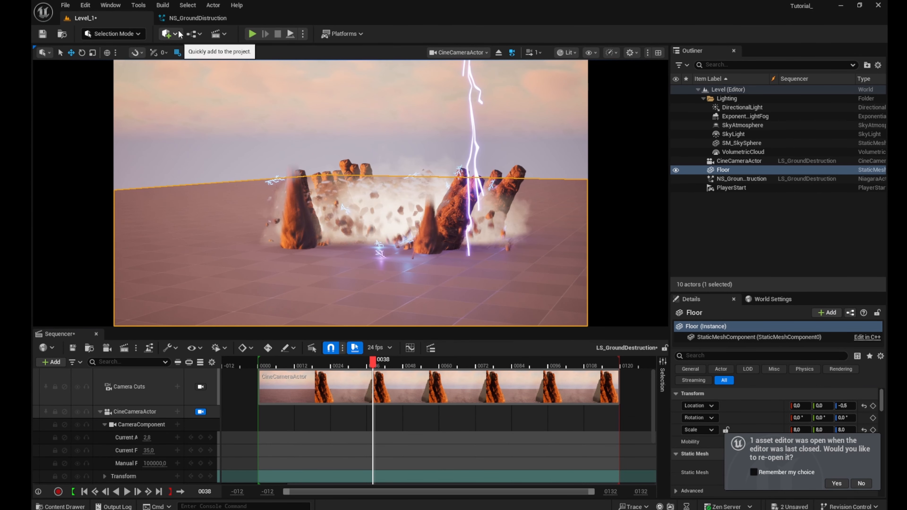
Add a Post Process Volume to the level and enable Infinite Extent (Unbound) on it.
{"action": "left_click", "coordinate": [175, 34]}
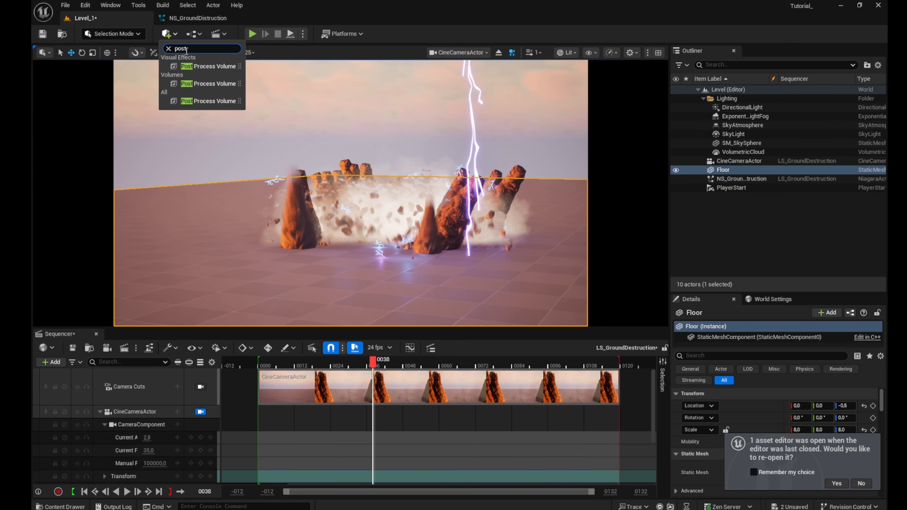
{"action": "type", "text": "post"}
{"action": "left_click", "coordinate": [207, 66]}
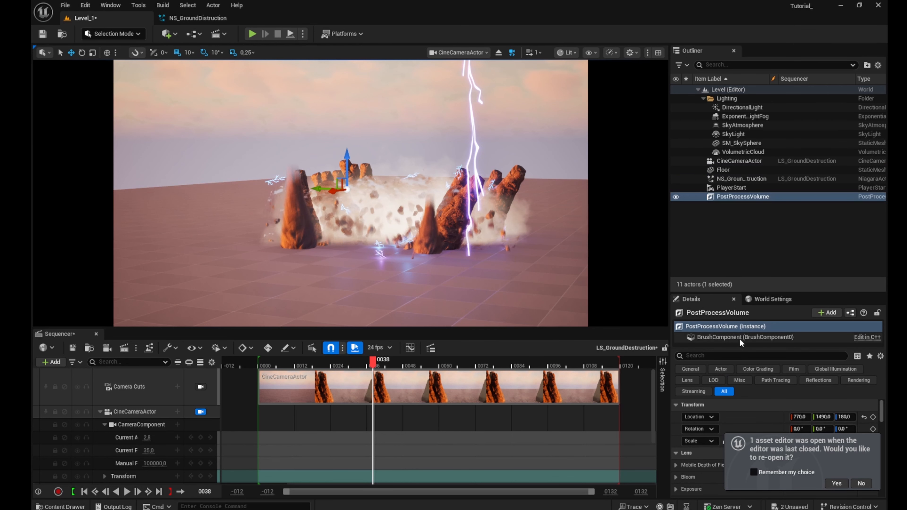
{"action": "type", "text": "infini"}
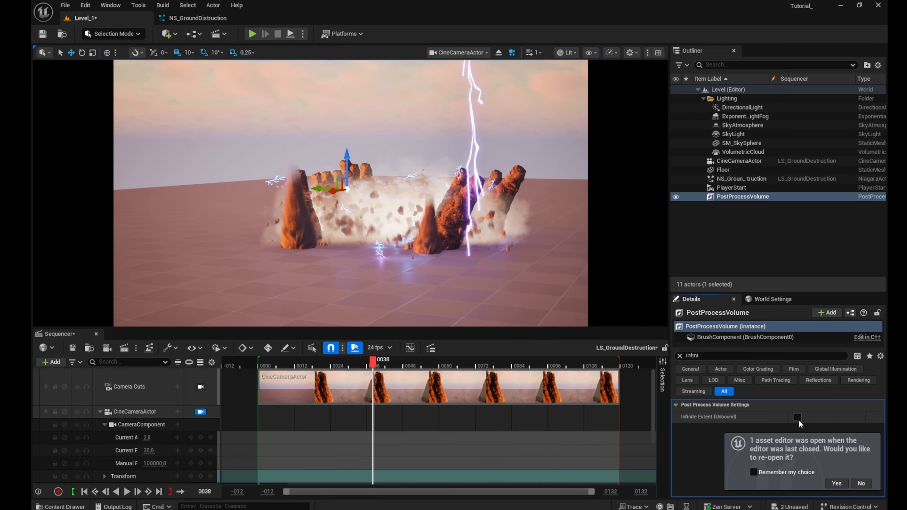
{"action": "left_click", "coordinate": [798, 417]}
{"action": "left_click", "coordinate": [680, 355]}
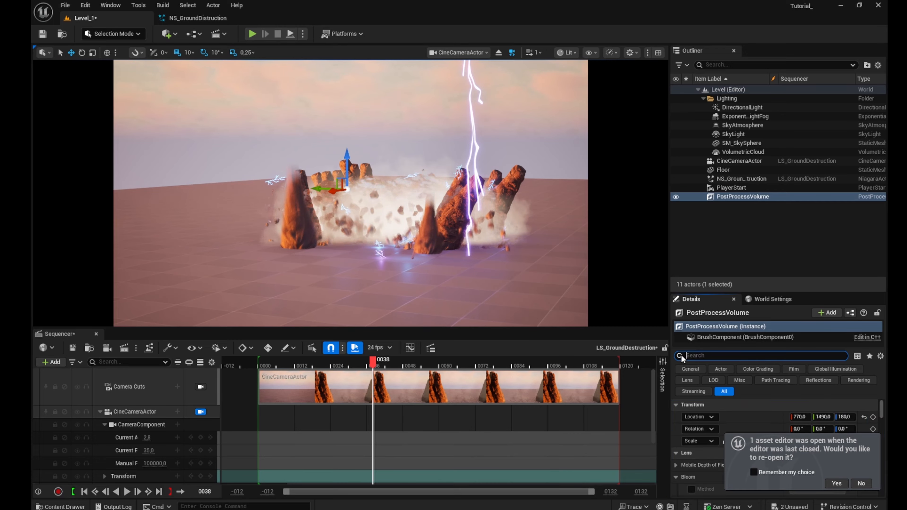
Set the Post Process Volume's exposure Metering Mode to Manual and raise its Exposure Compensation until the scene is visible.
{"action": "type", "text": "expo"}
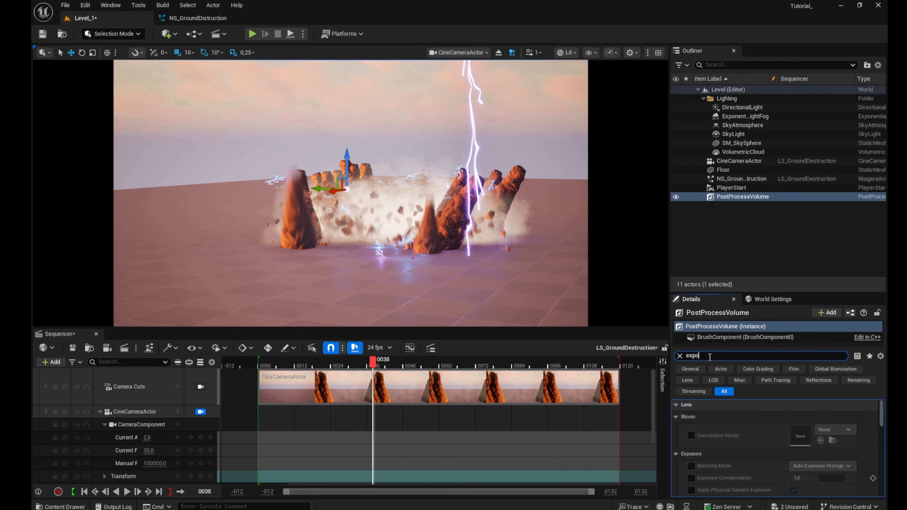
{"action": "left_click", "coordinate": [691, 429]}
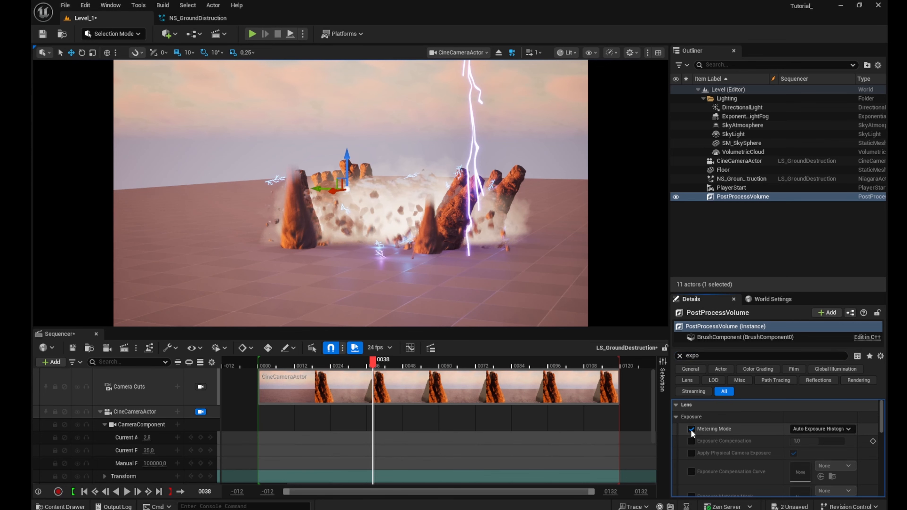
{"action": "left_click", "coordinate": [821, 429]}
{"action": "left_click", "coordinate": [815, 451]}
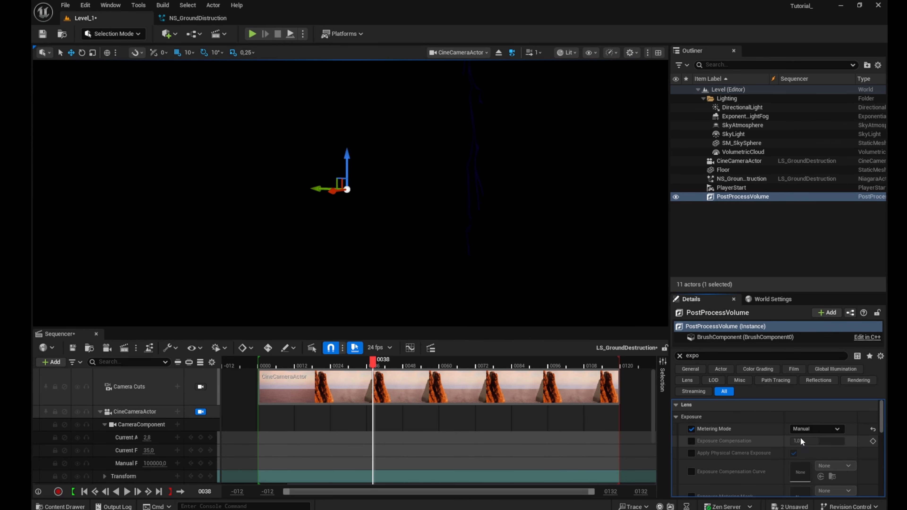
{"action": "left_click", "coordinate": [691, 441]}
{"action": "left_click_drag", "start_coordinate": [804, 441], "coordinate": [837, 441]}
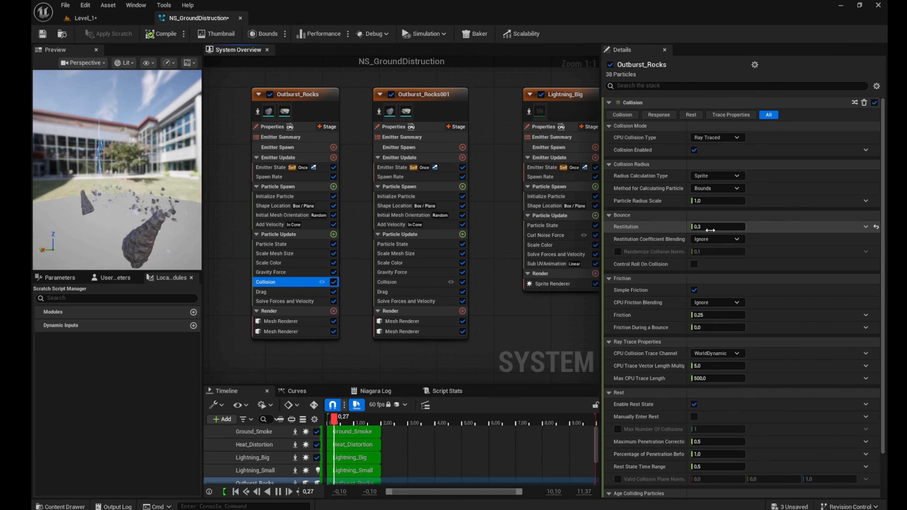
Set the Collision module's Particle Radius Scale to 0.1 in both the Outburst_Rocks and Outburst_Rocks001 emitters.
{"action": "left_click", "coordinate": [708, 201]}
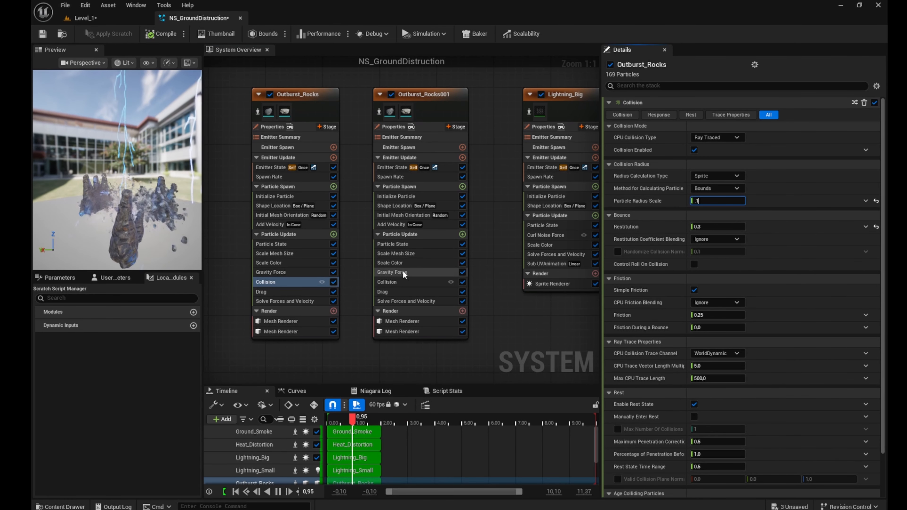
{"action": "left_click", "coordinate": [393, 282]}
{"action": "left_click", "coordinate": [715, 203]}
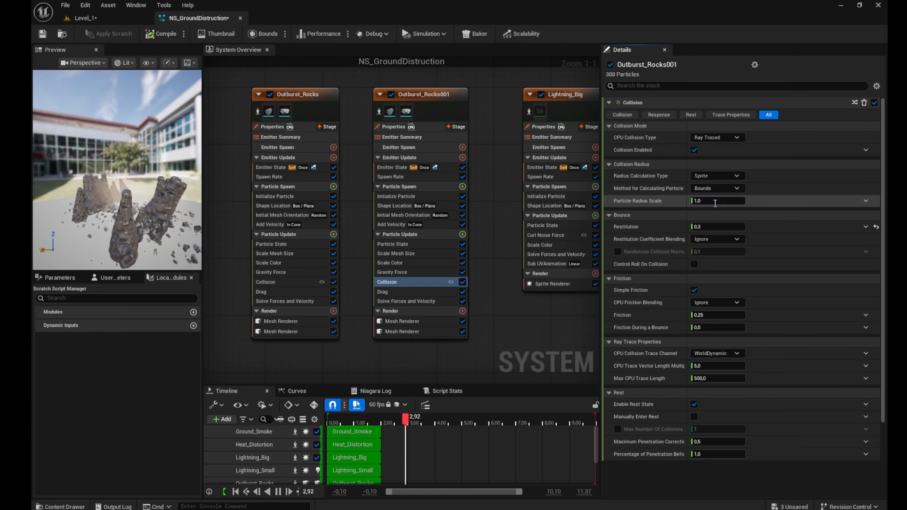
{"action": "type", "text": ".1"}
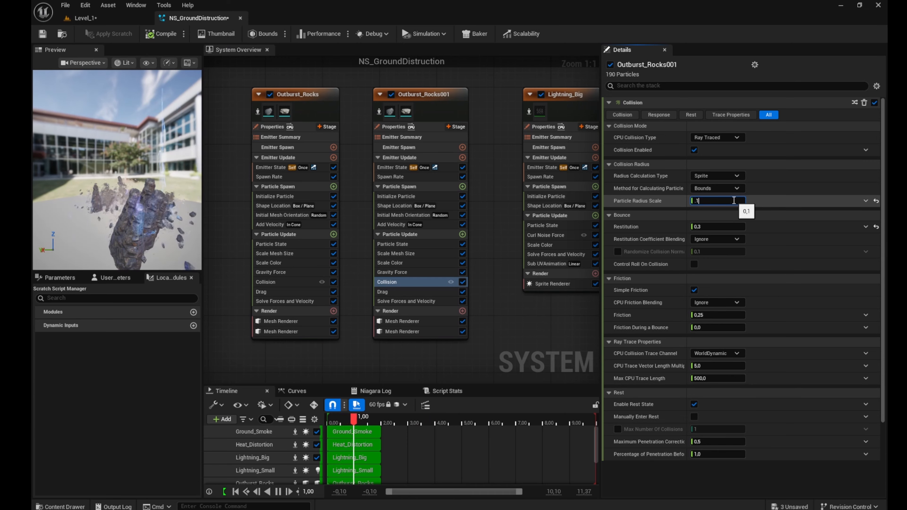
{"action": "left_click", "coordinate": [757, 200]}
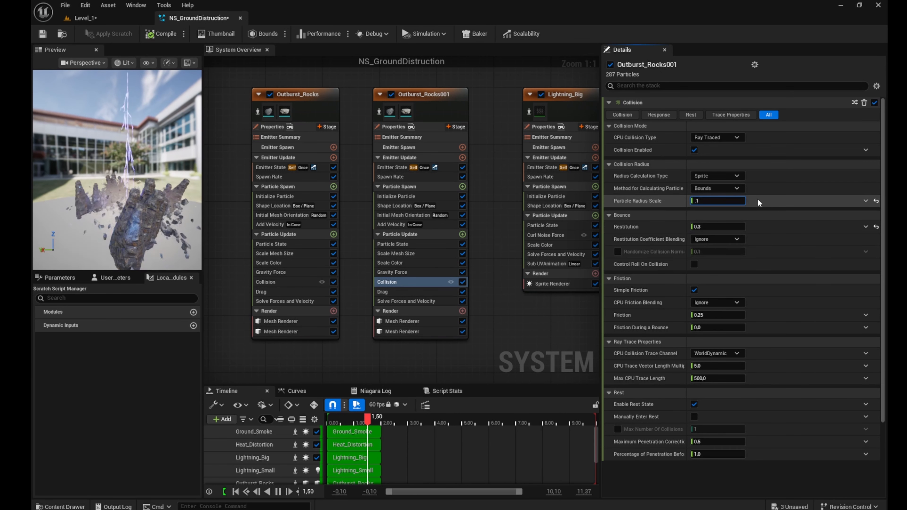
Play the sequence from the start in Level_1 to check the rocks, and save all unsaved assets.
{"action": "left_click", "coordinate": [101, 21]}
{"action": "left_click", "coordinate": [85, 491]}
{"action": "left_click", "coordinate": [127, 491]}
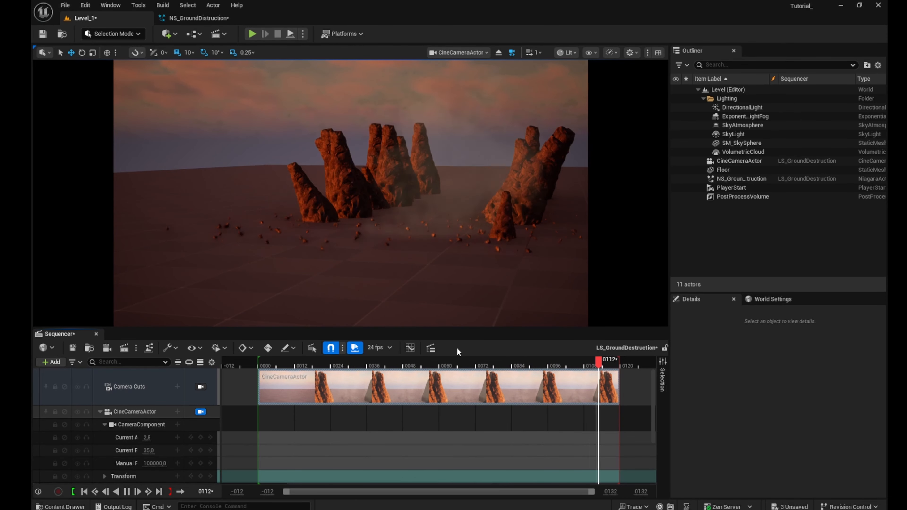
{"action": "left_click", "coordinate": [776, 507]}
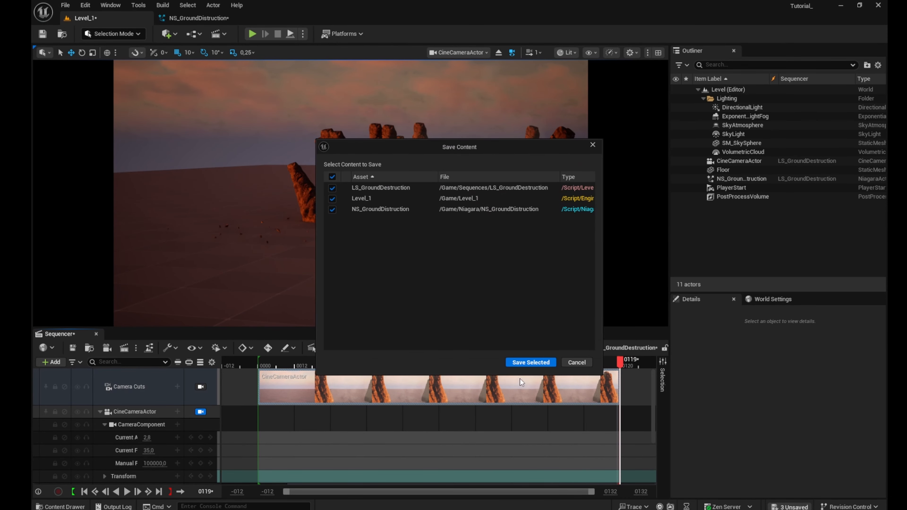
{"action": "left_click", "coordinate": [521, 363]}
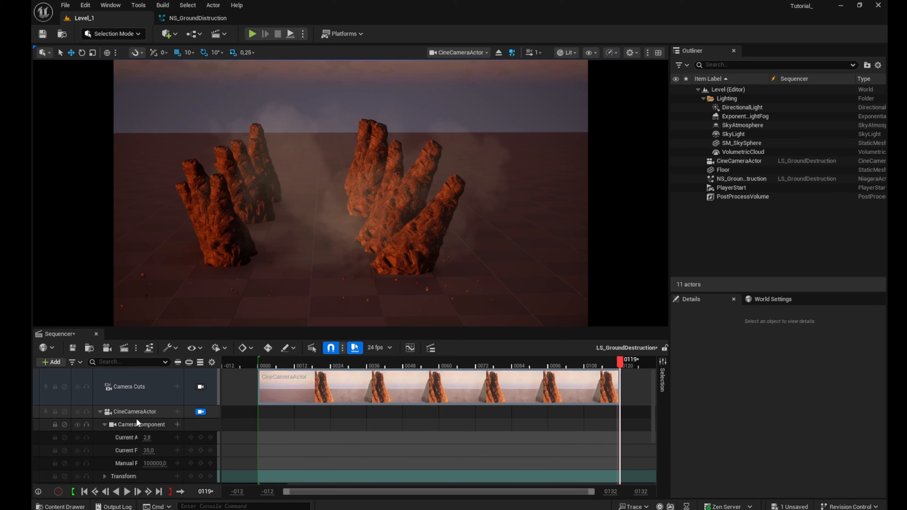
Apply a widescreen crop in the CineCameraActor's Crop Settings and enlarge the viewport to view the framing.
{"action": "left_click", "coordinate": [140, 413]}
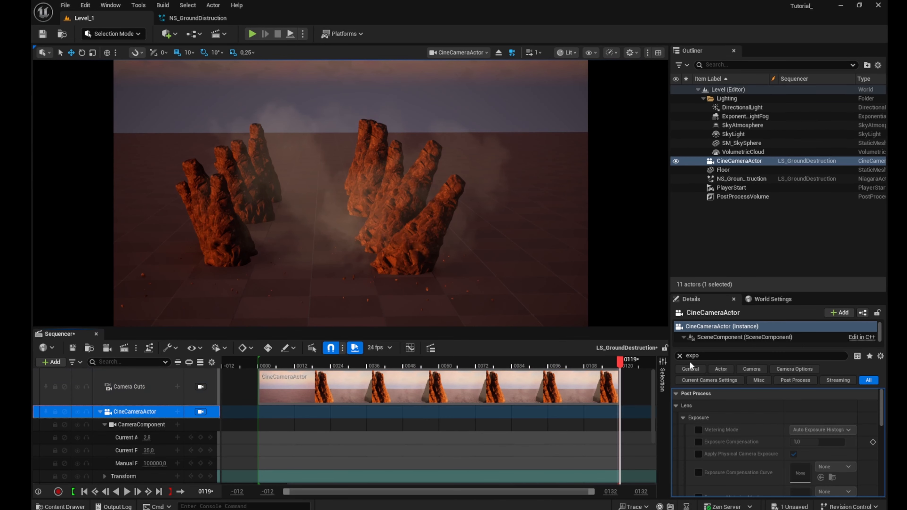
{"action": "left_click", "coordinate": [680, 356]}
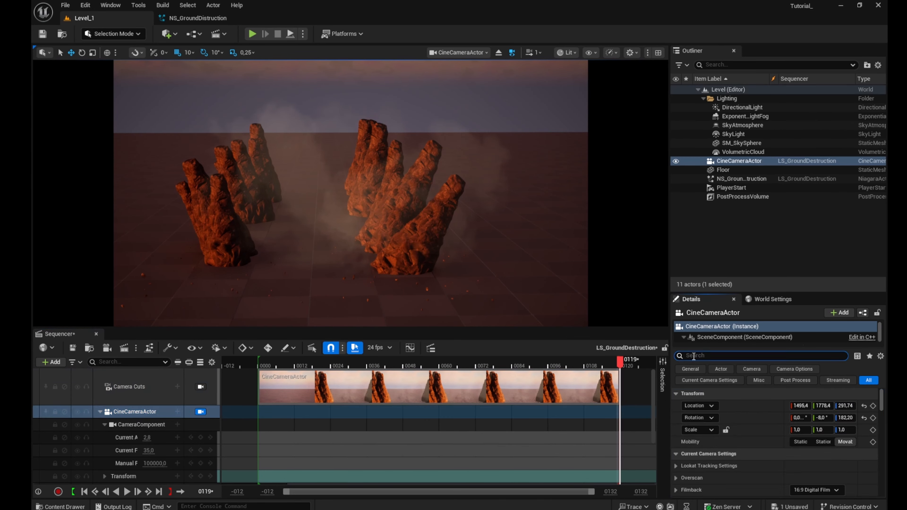
{"action": "scroll", "coordinate": [710, 456], "scroll_direction": "down", "scroll_amount": 4}
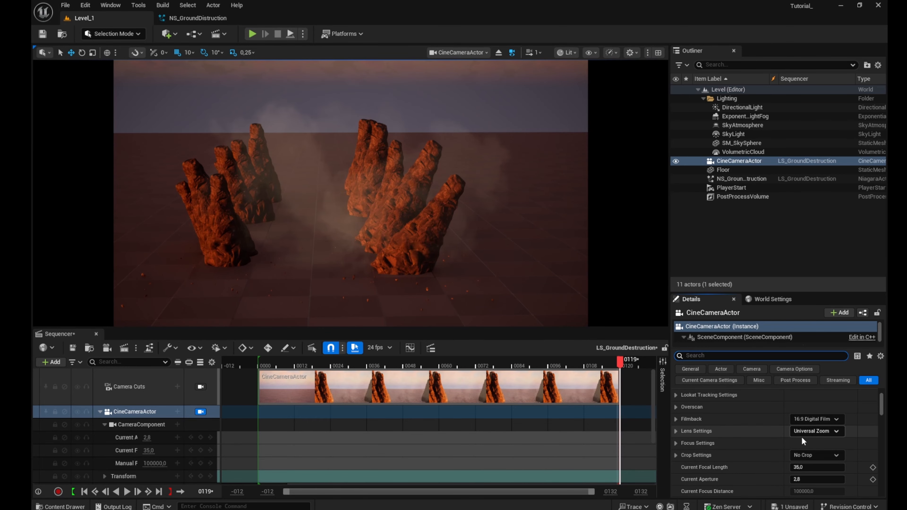
{"action": "left_click", "coordinate": [813, 454]}
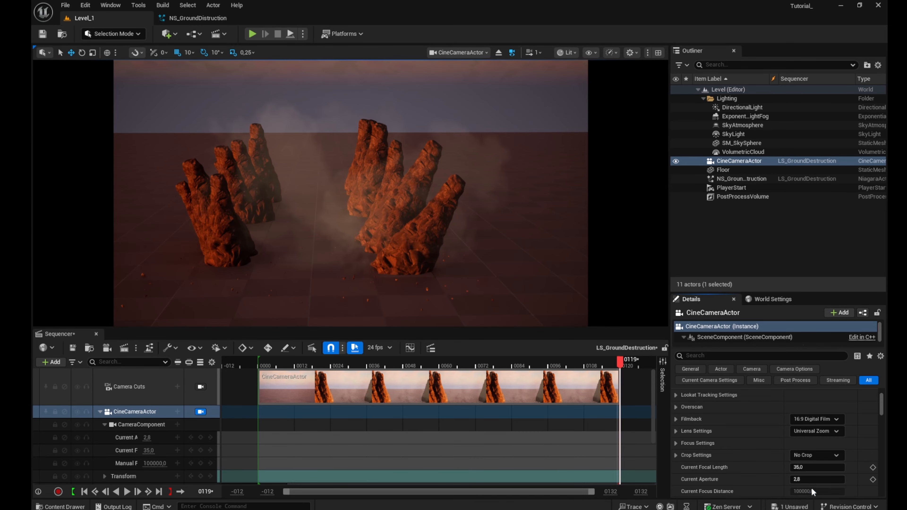
{"action": "left_click_drag", "start_coordinate": [429, 328], "coordinate": [429, 422]}
Raise the CineCameraActor's lens Squeeze Factor to about 1.95 and play the sequence to check the shot.
{"action": "left_click", "coordinate": [718, 356]}
{"action": "type", "text": "s"}
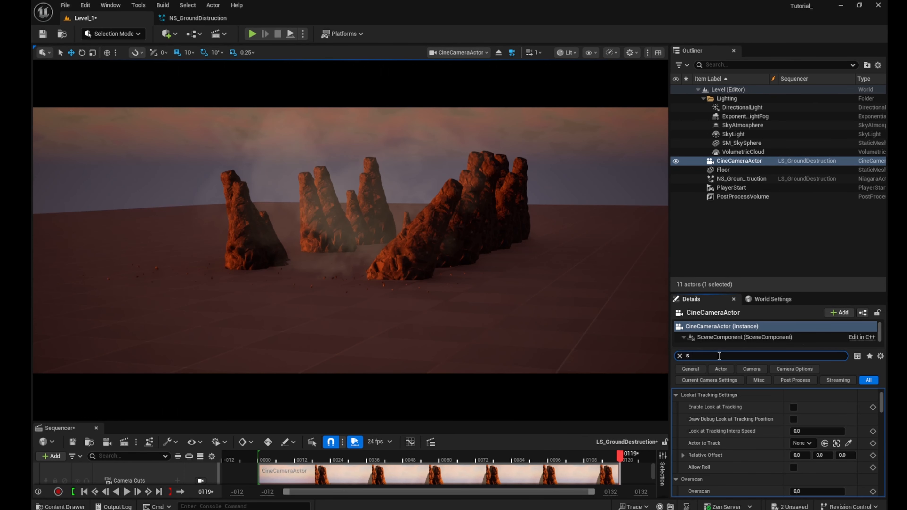
{"action": "type", "text": "quee"}
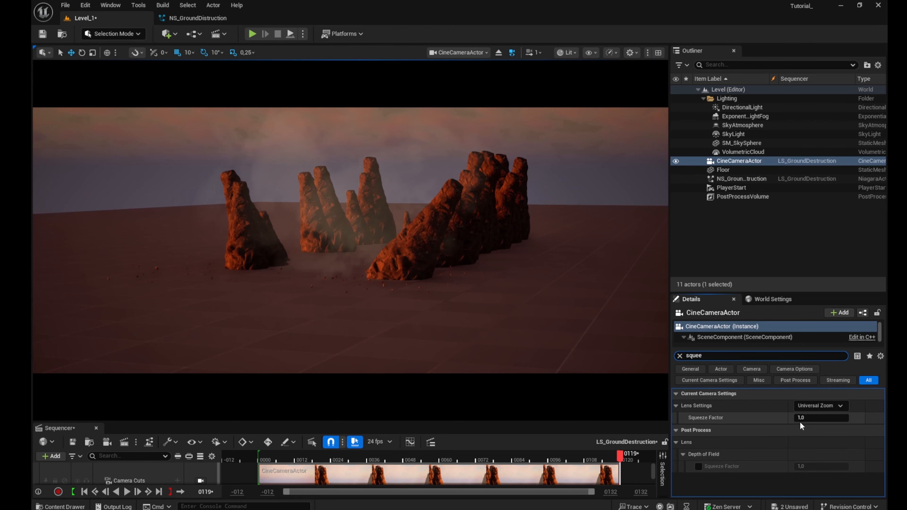
{"action": "left_click_drag", "start_coordinate": [804, 417], "coordinate": [821, 418]}
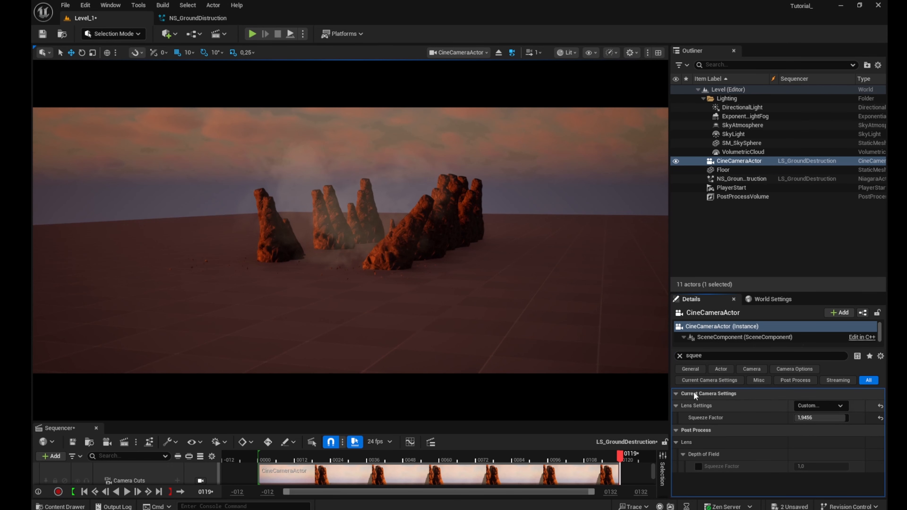
{"action": "left_click", "coordinate": [680, 355]}
{"action": "key", "text": "space"}
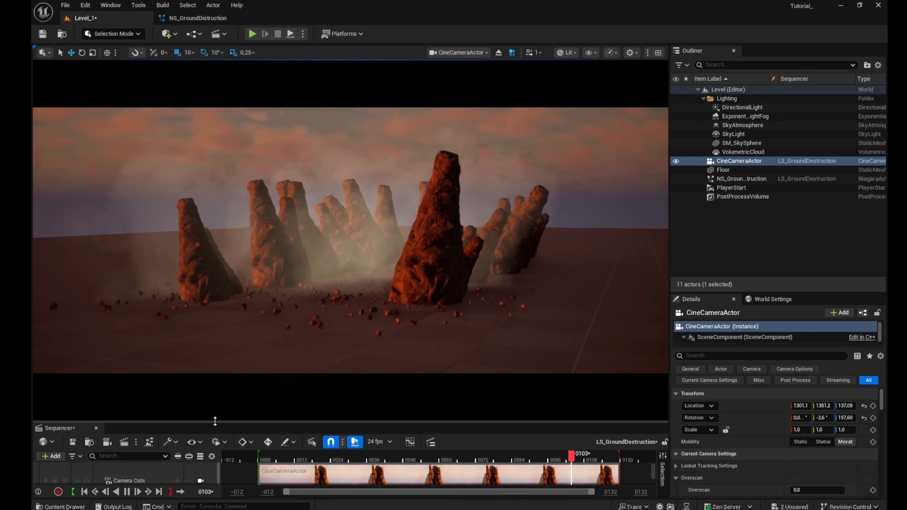
Apply noise curves to the Roll and Pitch rotation channels of the CineCameraActor in the sequence for a subtle camera shake.
{"action": "left_click_drag", "start_coordinate": [216, 421], "coordinate": [255, 231]}
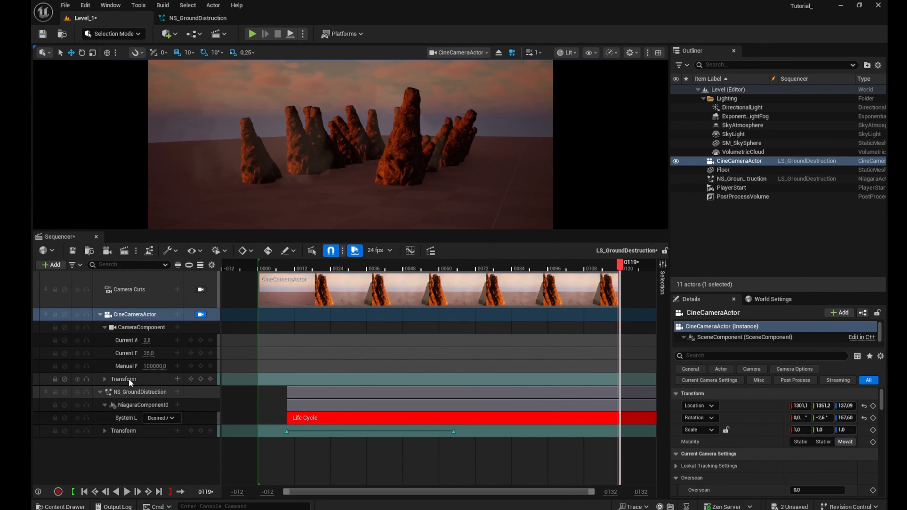
{"action": "left_click", "coordinate": [107, 379]}
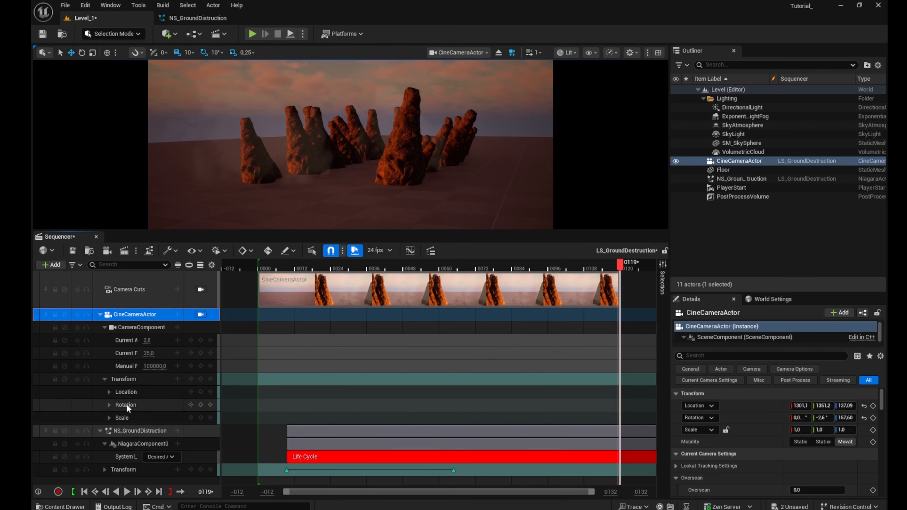
{"action": "left_click", "coordinate": [110, 404]}
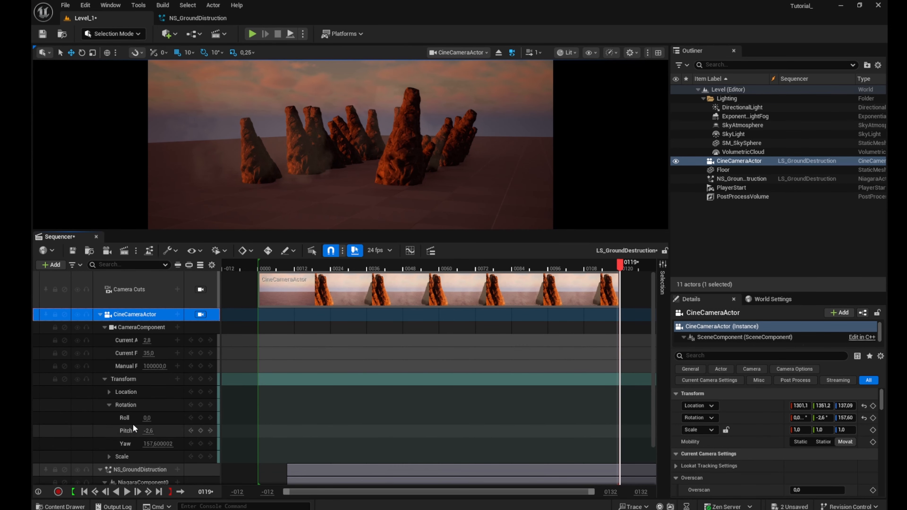
{"action": "right_click", "coordinate": [124, 416]}
{"action": "left_click", "coordinate": [154, 405]}
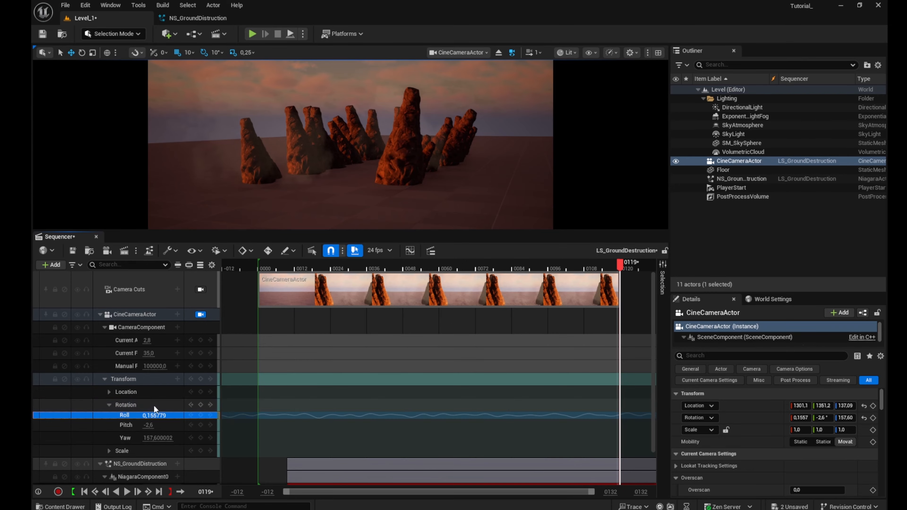
{"action": "right_click", "coordinate": [130, 422]}
{"action": "left_click", "coordinate": [169, 414]}
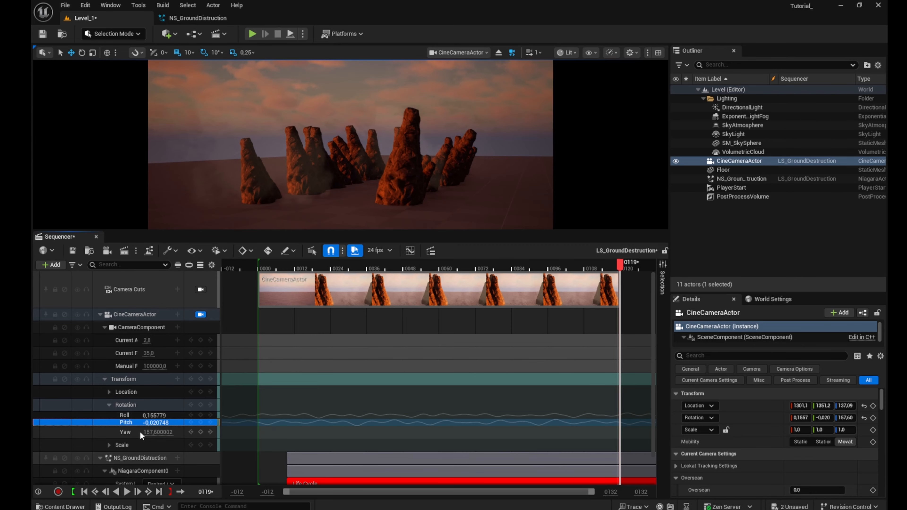
Play the sequence and examine the Perlin Noise settings of the CineCameraActor's Rotation.X and Rotation.Y channels.
{"action": "left_click", "coordinate": [141, 432]}
{"action": "left_click", "coordinate": [126, 491]}
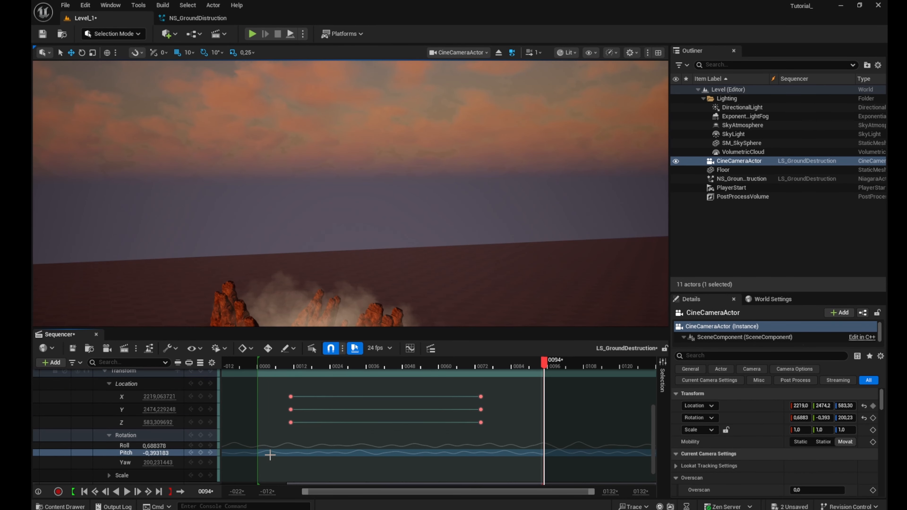
{"action": "right_click", "coordinate": [271, 454]}
{"action": "mouse_move", "coordinate": [317, 203]}
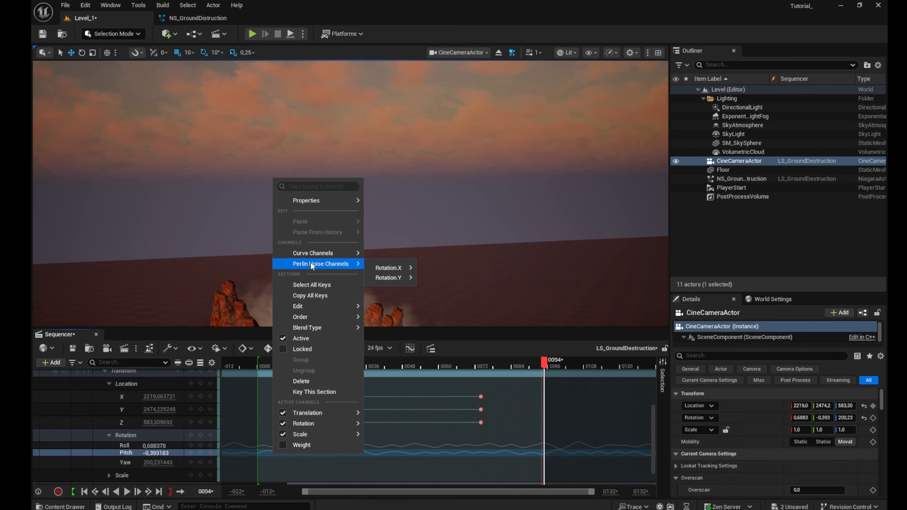
{"action": "mouse_move", "coordinate": [321, 264]}
{"action": "mouse_move", "coordinate": [388, 267]}
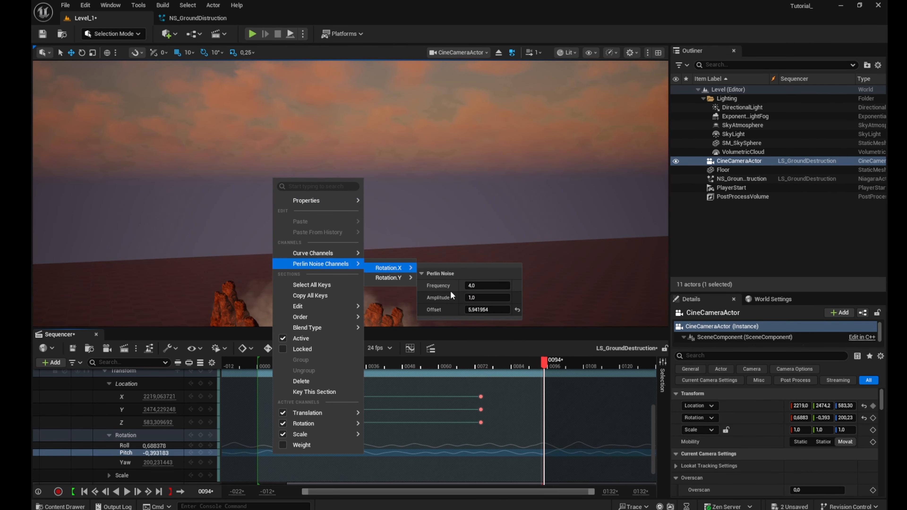
{"action": "mouse_move", "coordinate": [411, 280]}
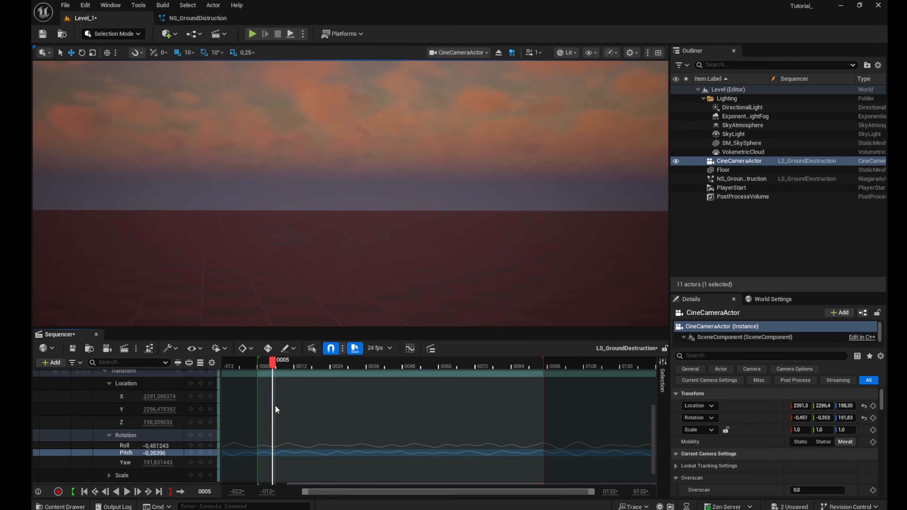
{"action": "left_click_drag", "start_coordinate": [275, 405], "coordinate": [389, 383]}
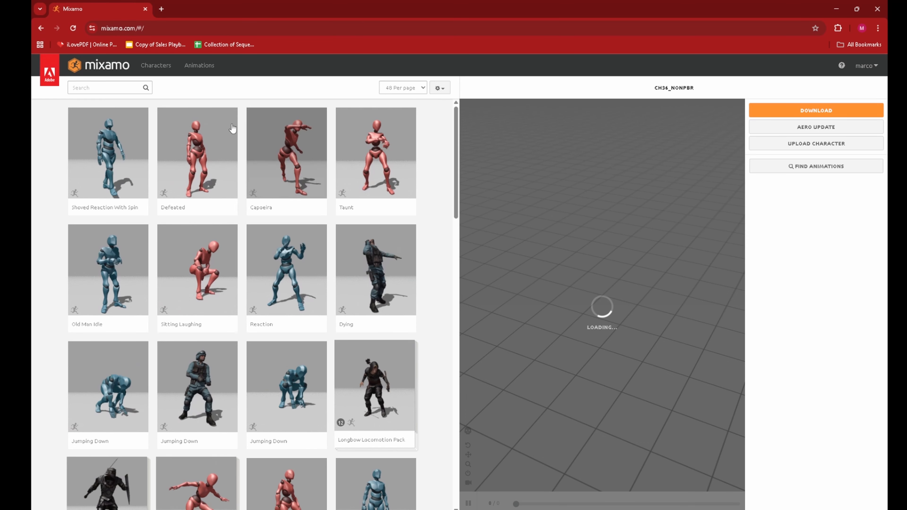
In Mixamo, search the animations for "attack" and choose the Standing Melee Run Jump Attack animation.
{"action": "left_click", "coordinate": [115, 87]}
{"action": "type", "text": "a"}
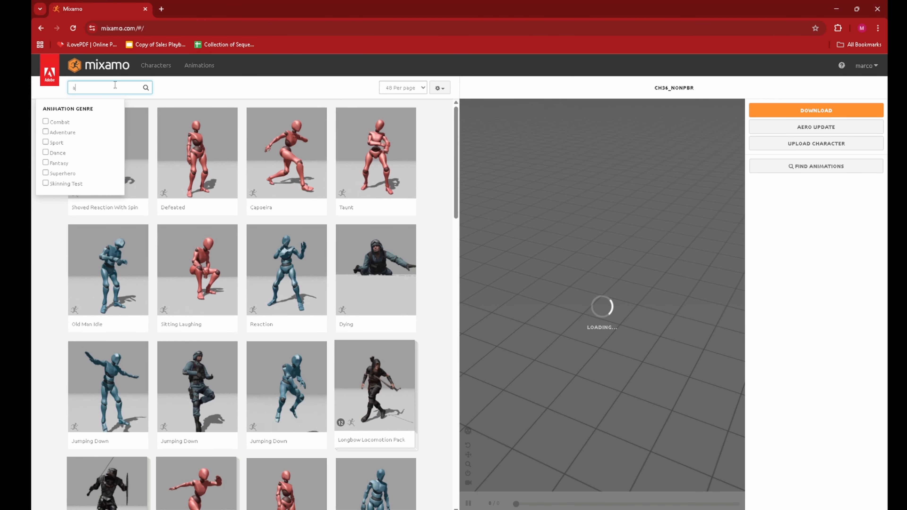
{"action": "type", "text": "ttack"}
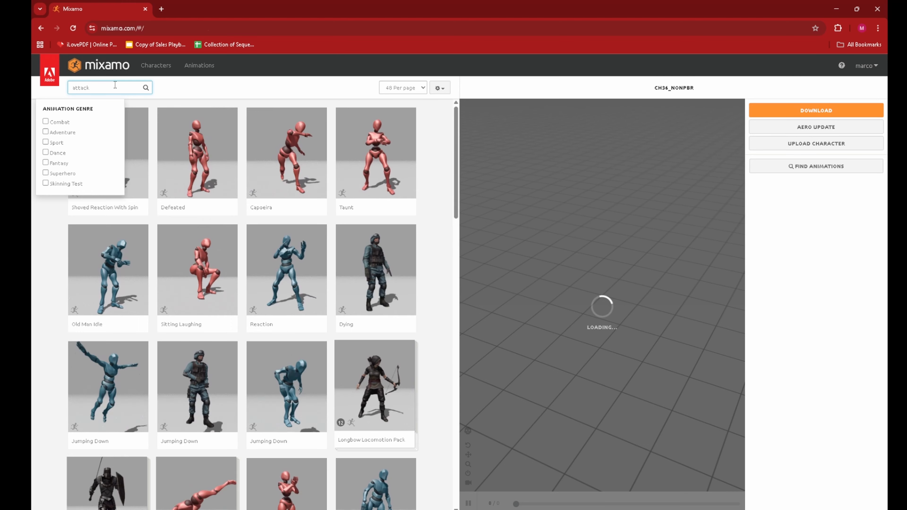
{"action": "key", "text": "Return"}
{"action": "scroll", "coordinate": [290, 318], "scroll_direction": "down", "scroll_amount": 10}
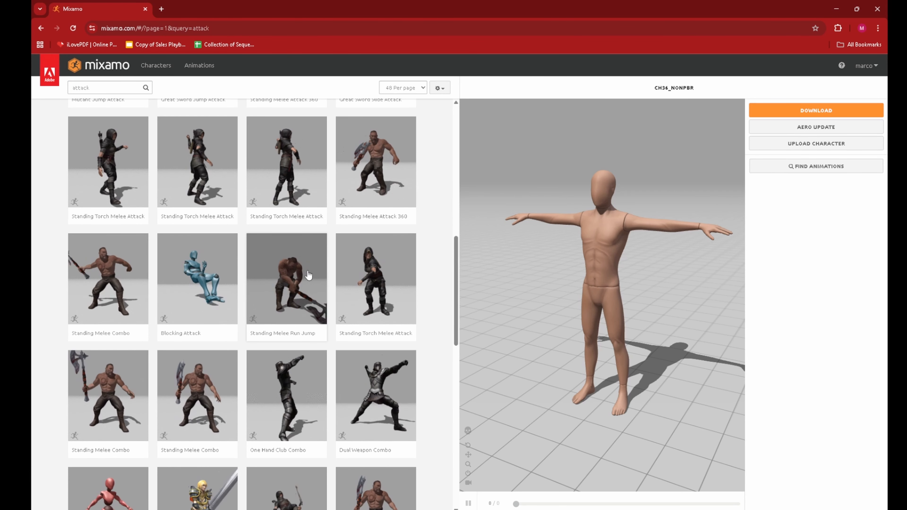
{"action": "left_click", "coordinate": [304, 277]}
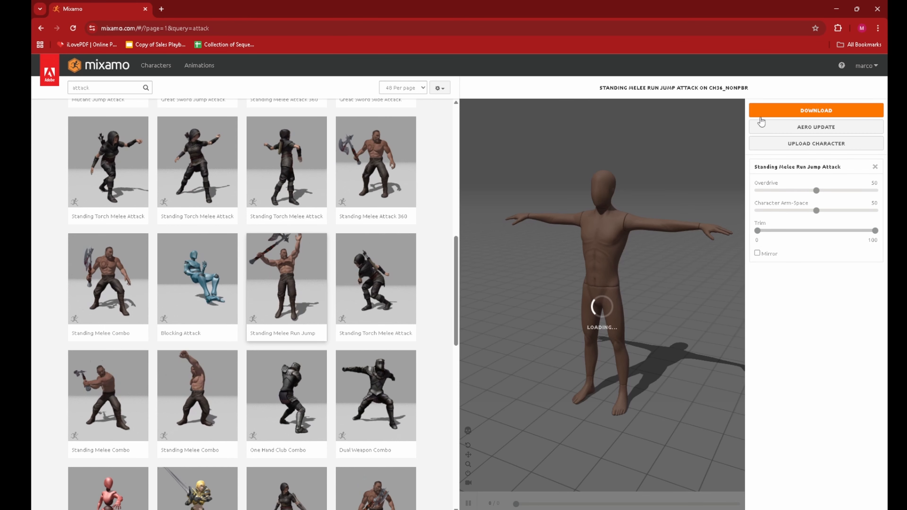
Browse the Mixamo characters and apply the Brute character to the chosen animation.
{"action": "left_click", "coordinate": [156, 65]}
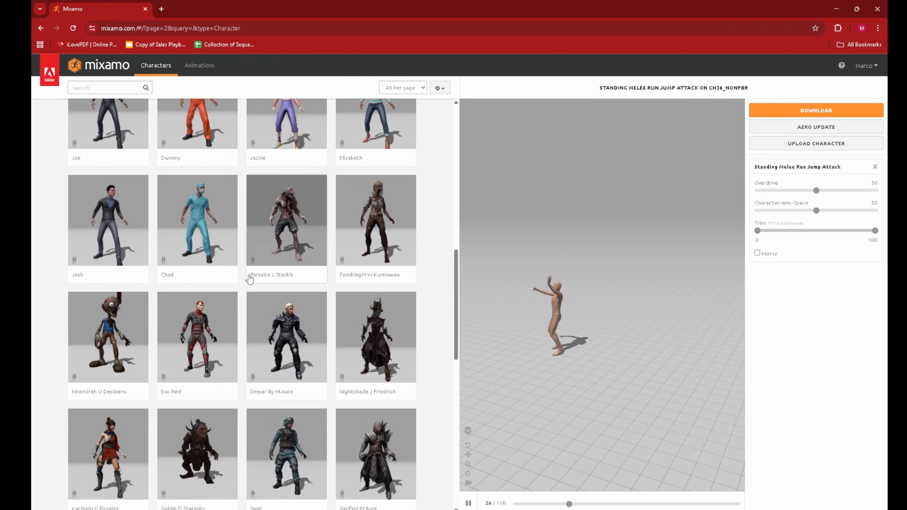
{"action": "scroll", "coordinate": [249, 279], "scroll_direction": "down", "scroll_amount": 3}
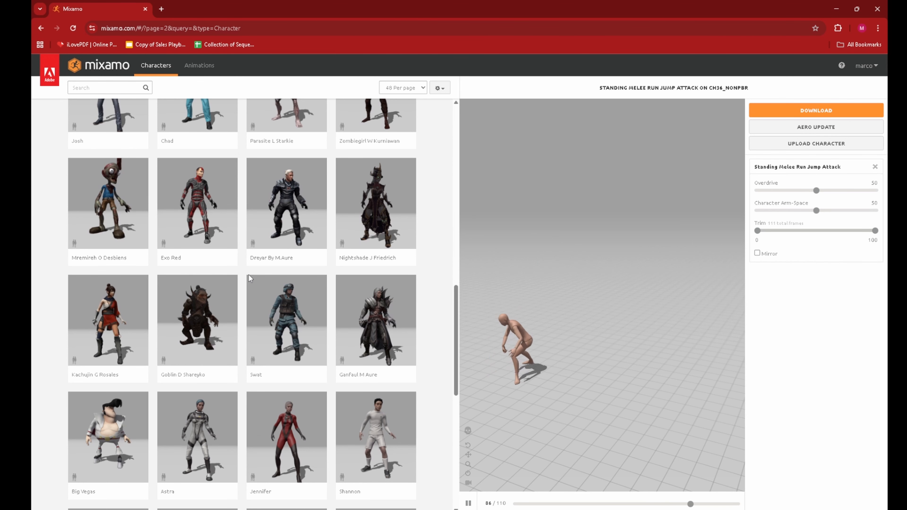
{"action": "scroll", "coordinate": [249, 276], "scroll_direction": "down", "scroll_amount": 10}
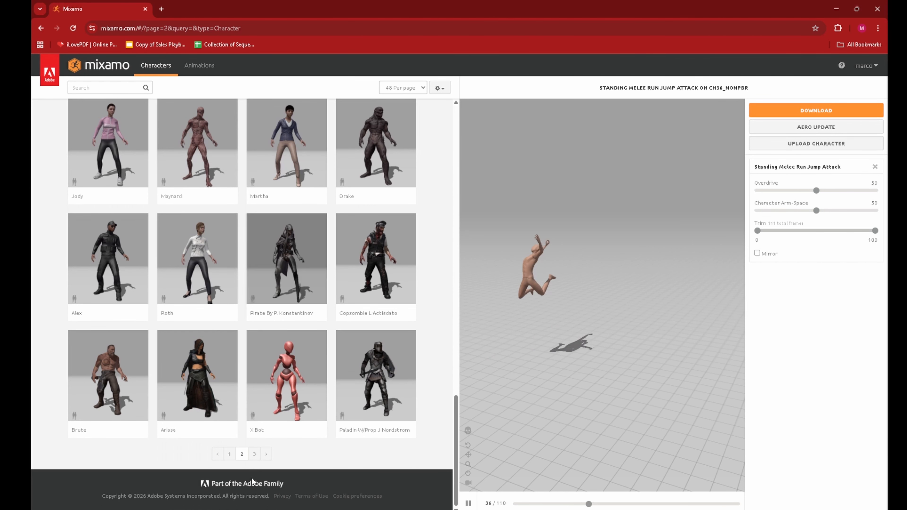
{"action": "left_click", "coordinate": [100, 378]}
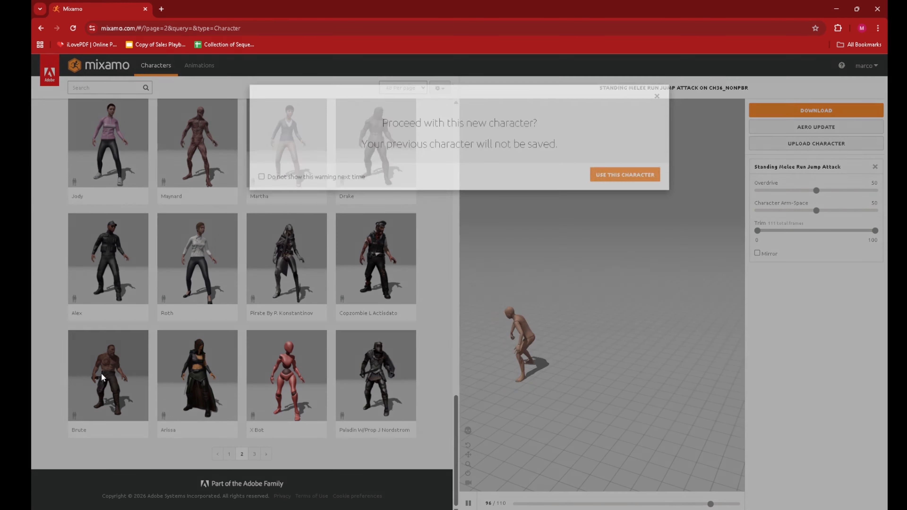
{"action": "left_click", "coordinate": [618, 189]}
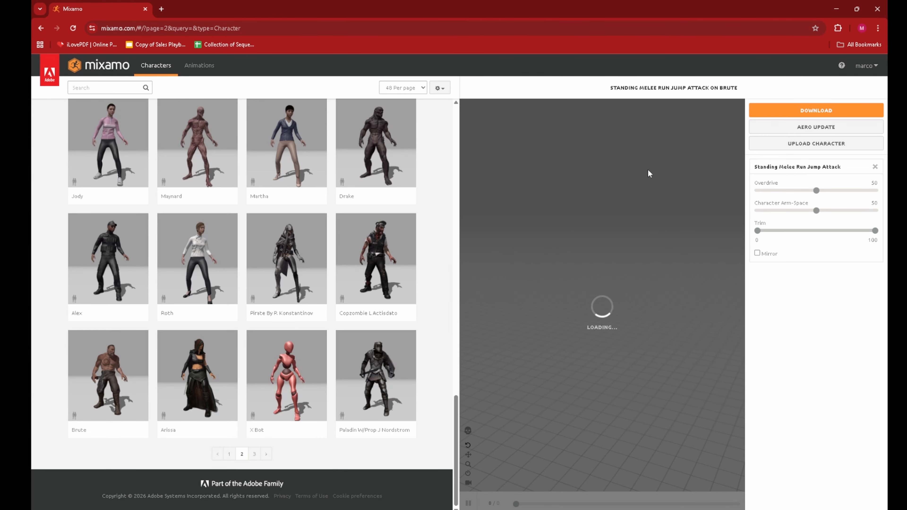
Download the animated Brute as FBX Binary with skin at 24 frames per second, without keyframe reduction.
{"action": "left_click", "coordinate": [818, 111]}
{"action": "left_click", "coordinate": [342, 181]}
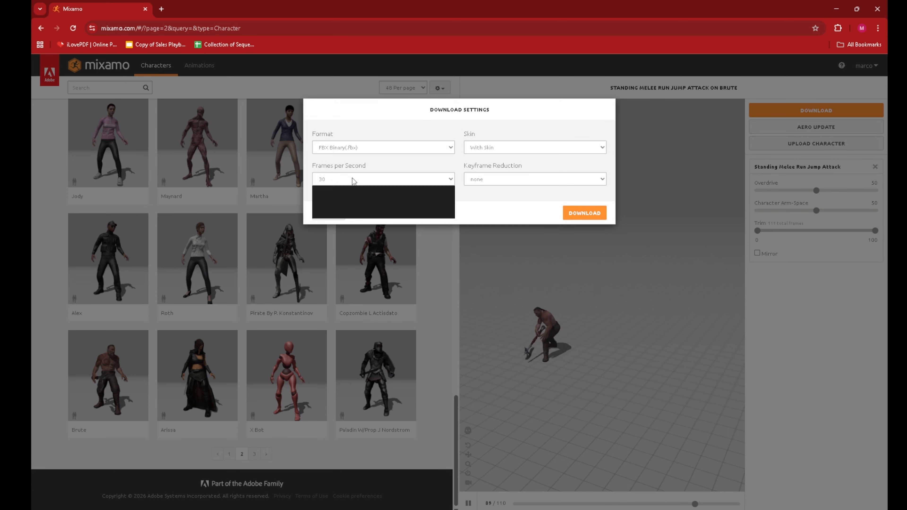
{"action": "left_click", "coordinate": [346, 196]}
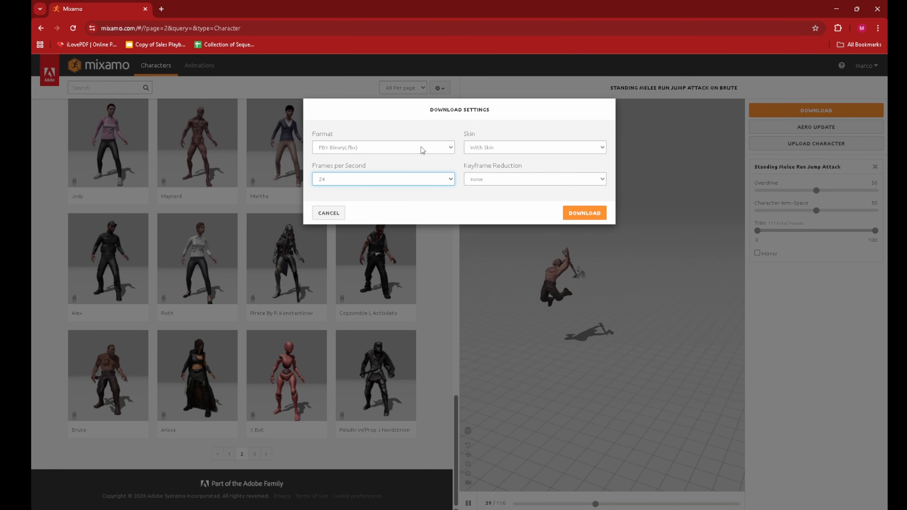
{"action": "left_click", "coordinate": [584, 213]}
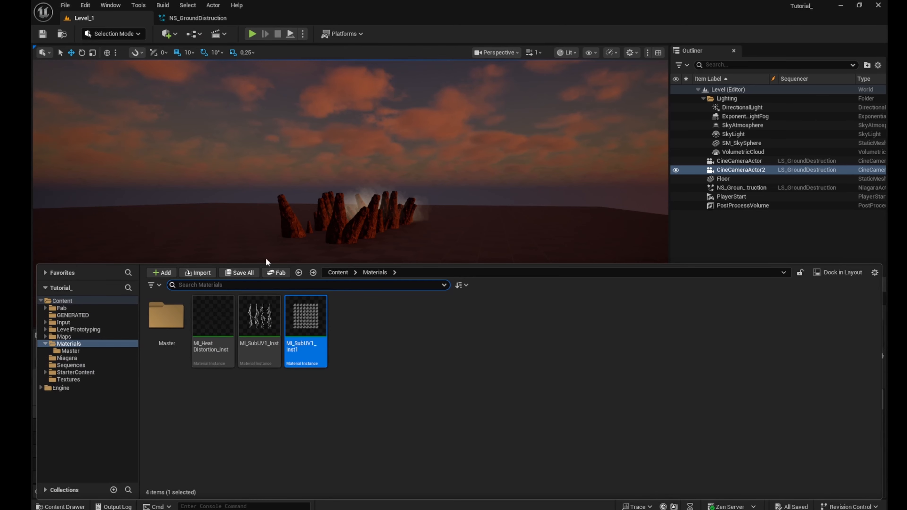
Switch to Unreal Editor and create a folder named Characters in the project's Content folder.
{"action": "left_click", "coordinate": [80, 302]}
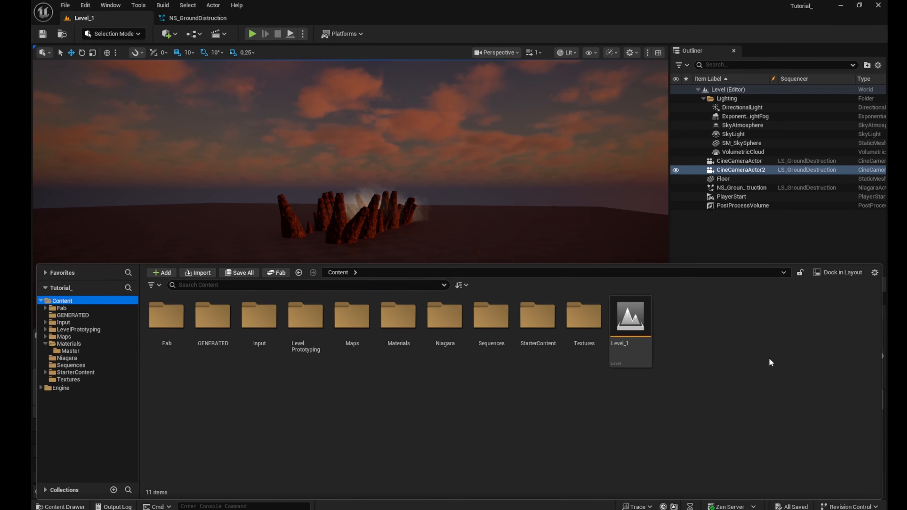
{"action": "right_click", "coordinate": [706, 333]}
{"action": "left_click", "coordinate": [727, 219]}
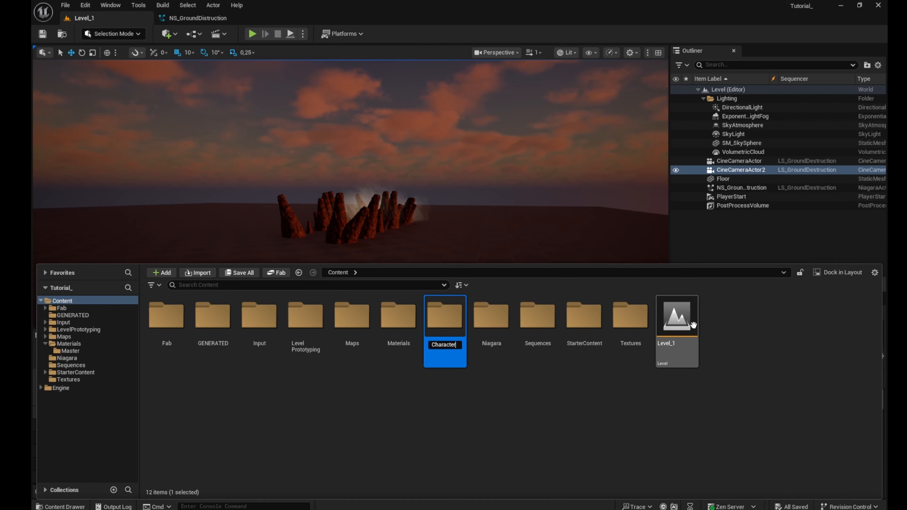
{"action": "type", "text": "Characters"}
{"action": "key", "text": "Return"}
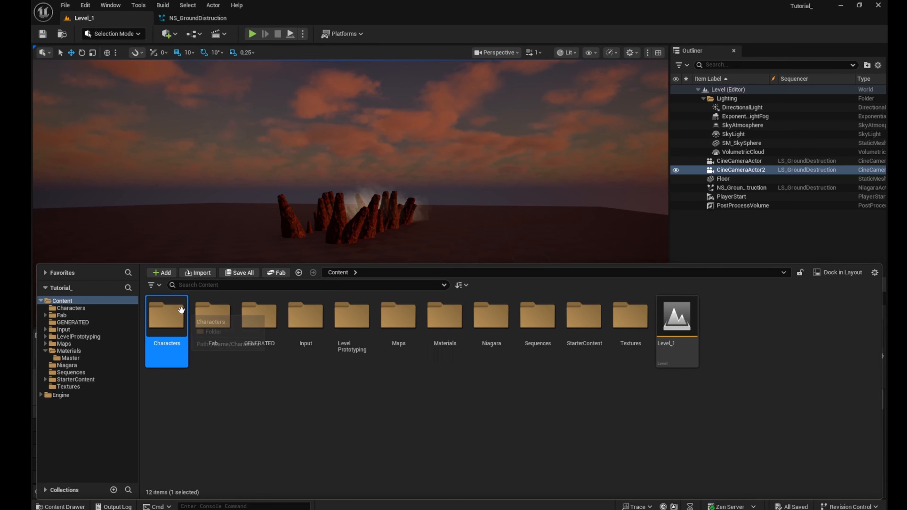
Open the Characters folder and choose Standing Melee Run Jump Attack.fbx as the file to import.
{"action": "double_click", "coordinate": [166, 314]}
{"action": "left_click", "coordinate": [200, 272]}
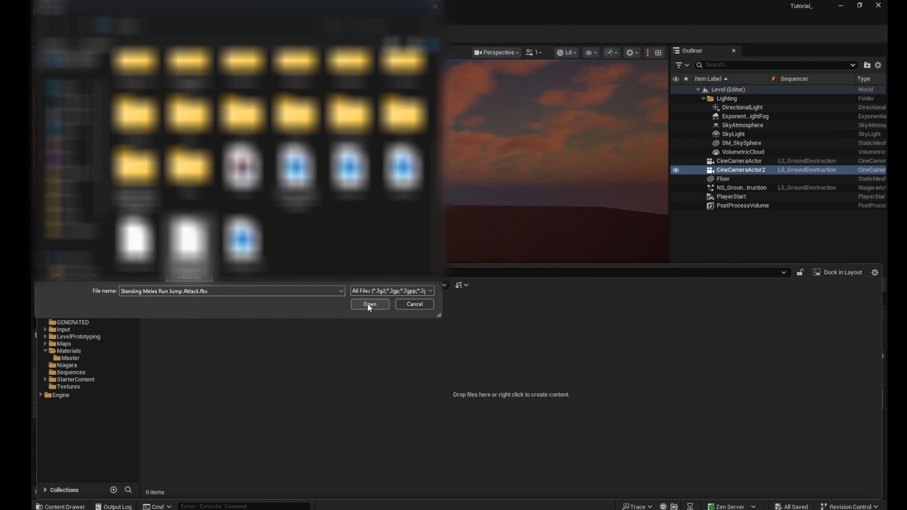
{"action": "left_click", "coordinate": [369, 306]}
Import the character with SK_Biped_Template as its Skeleton, accepting the skeleton regeneration and the merge of all skeletal meshes.
{"action": "scroll", "coordinate": [471, 354], "scroll_direction": "down", "scroll_amount": 3}
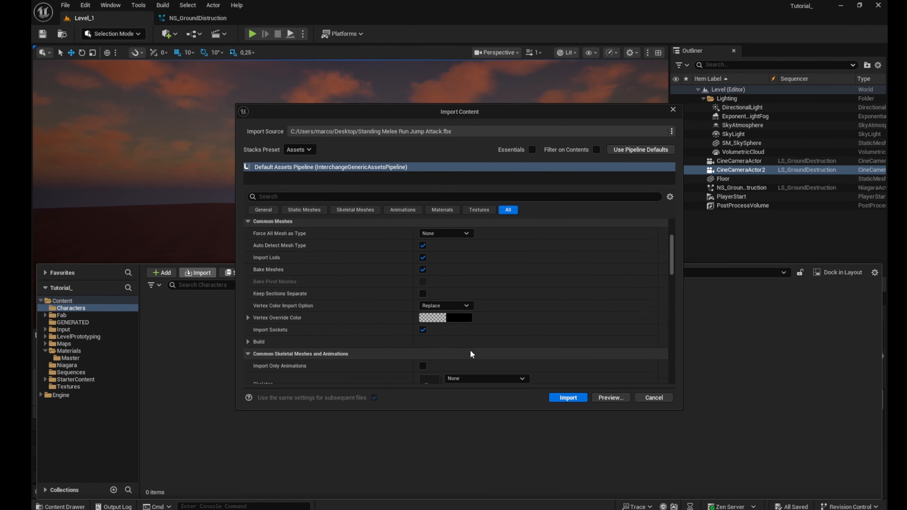
{"action": "scroll", "coordinate": [476, 353], "scroll_direction": "down", "scroll_amount": 3}
{"action": "left_click", "coordinate": [489, 323]}
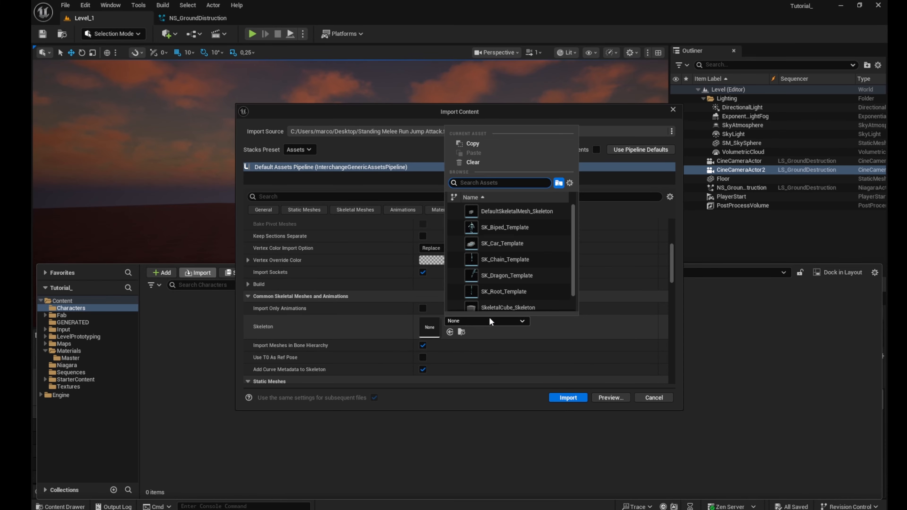
{"action": "type", "text": "s"}
{"action": "left_click", "coordinate": [521, 224]}
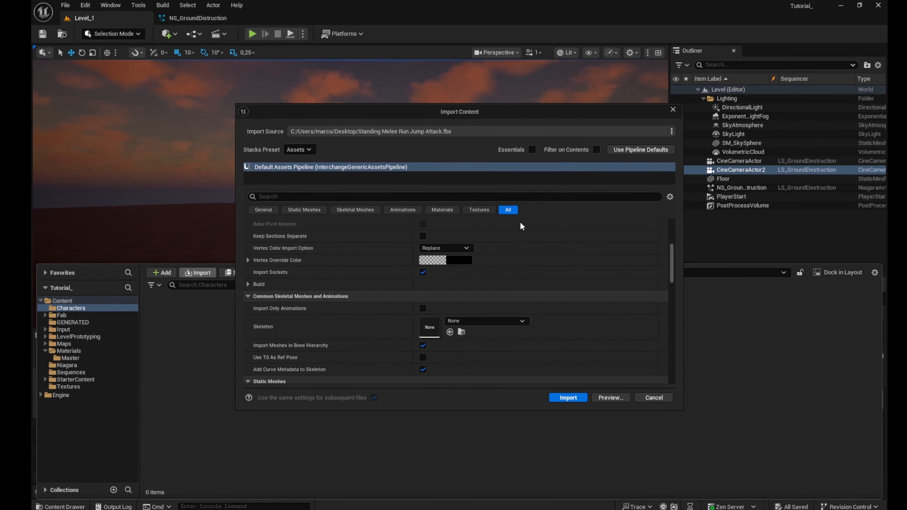
{"action": "left_click", "coordinate": [570, 397]}
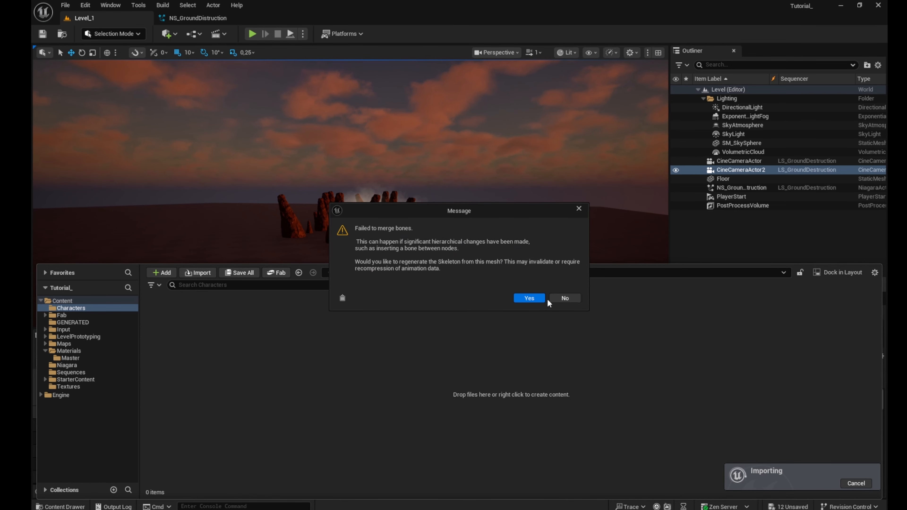
{"action": "left_click", "coordinate": [529, 298]}
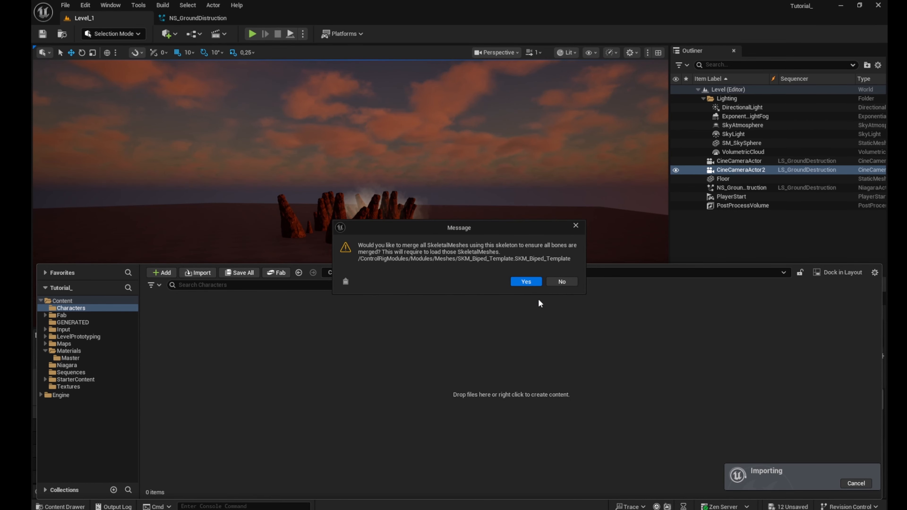
{"action": "left_click", "coordinate": [527, 282]}
Place the Standing Melee Run Jump Attack physics asset in the level and add the actor to the LS_GroundDestruction sequence.
{"action": "left_click", "coordinate": [157, 442]}
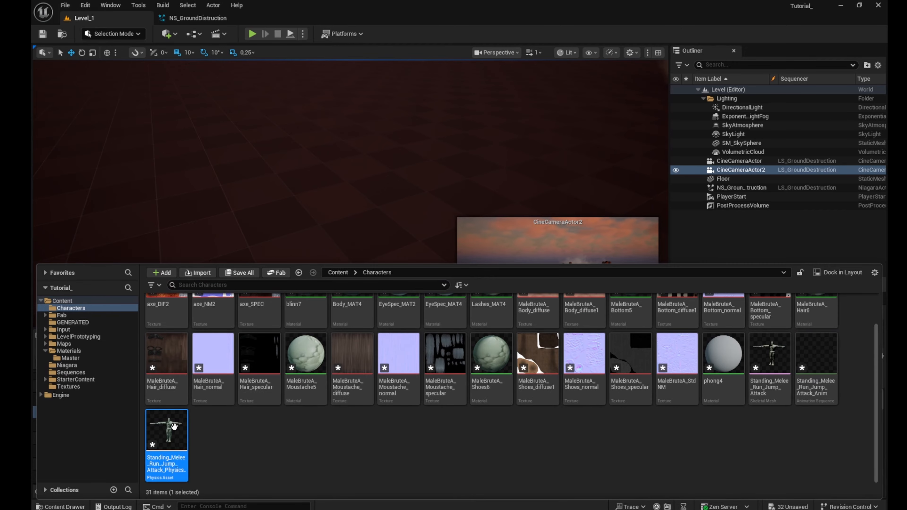
{"action": "left_click_drag", "start_coordinate": [174, 426], "coordinate": [307, 225]}
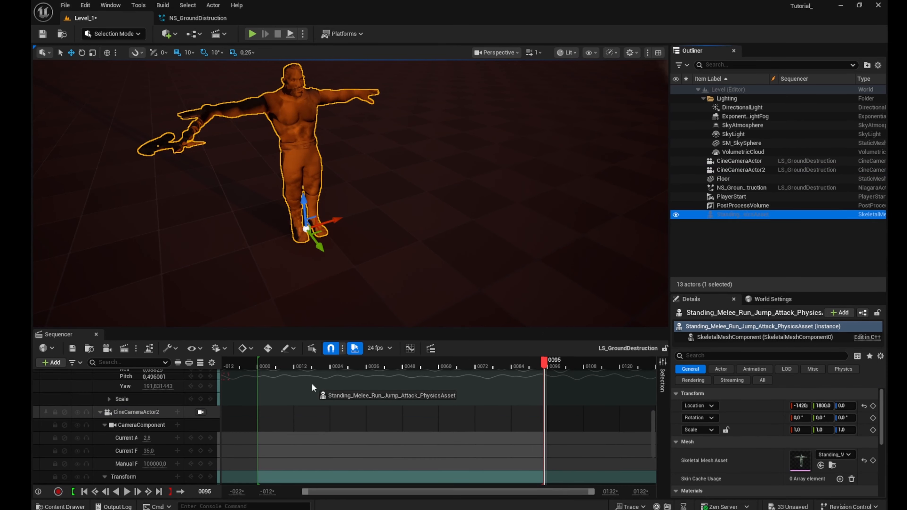
{"action": "left_click_drag", "start_coordinate": [312, 388], "coordinate": [313, 391]}
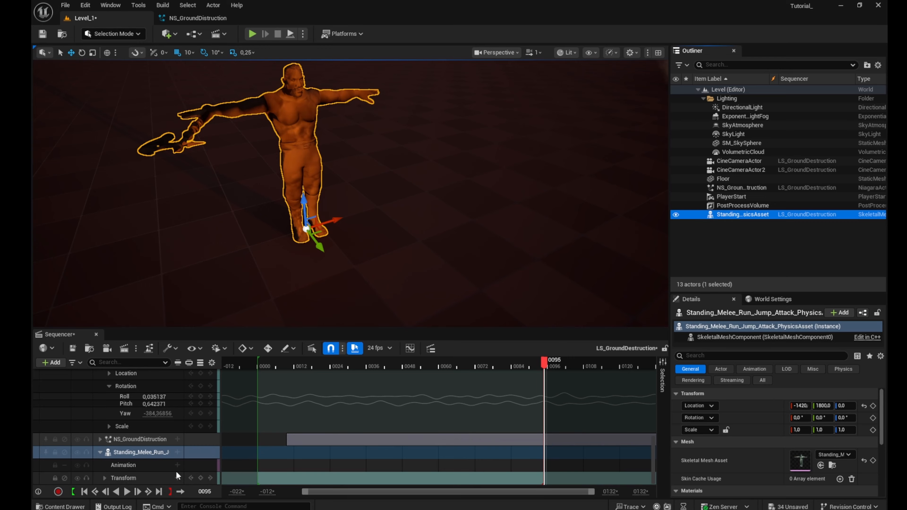
Add the Standing_Melee_Run_Jump_Attack_Anim animation to the character's track and shift its section earlier in the sequence.
{"action": "left_click", "coordinate": [177, 452]}
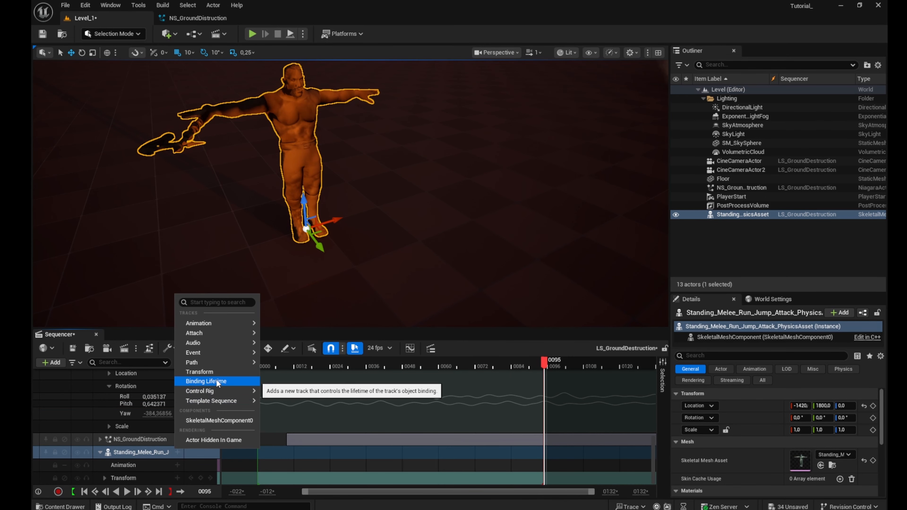
{"action": "mouse_move", "coordinate": [238, 323]}
{"action": "left_click", "coordinate": [340, 358]}
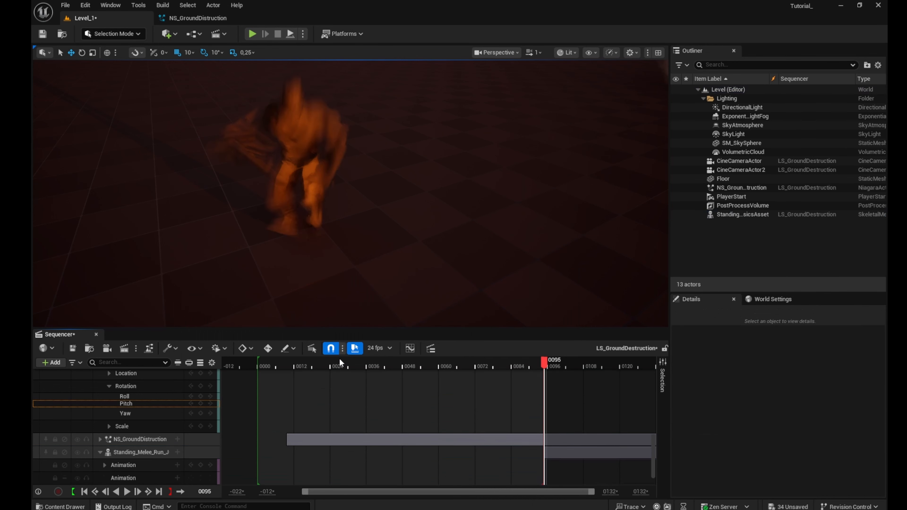
{"action": "left_click_drag", "start_coordinate": [543, 363], "coordinate": [488, 374]}
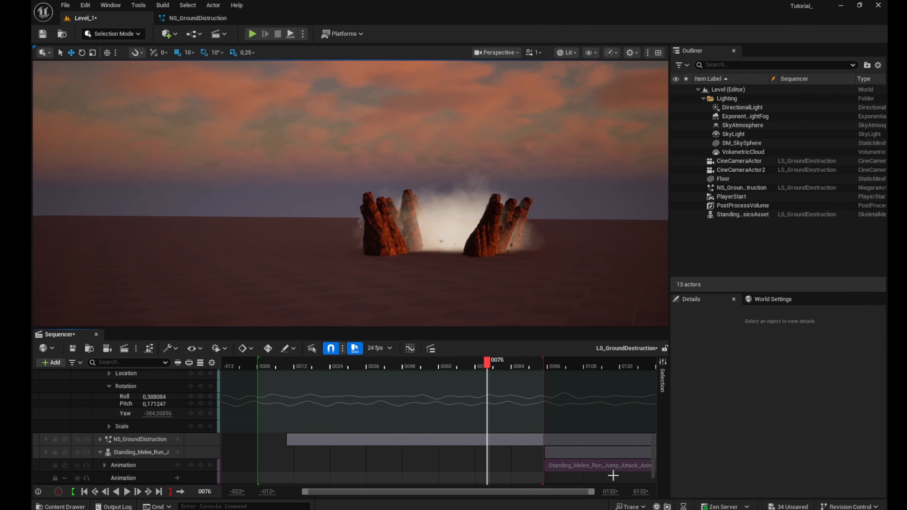
{"action": "left_click_drag", "start_coordinate": [580, 453], "coordinate": [354, 451]}
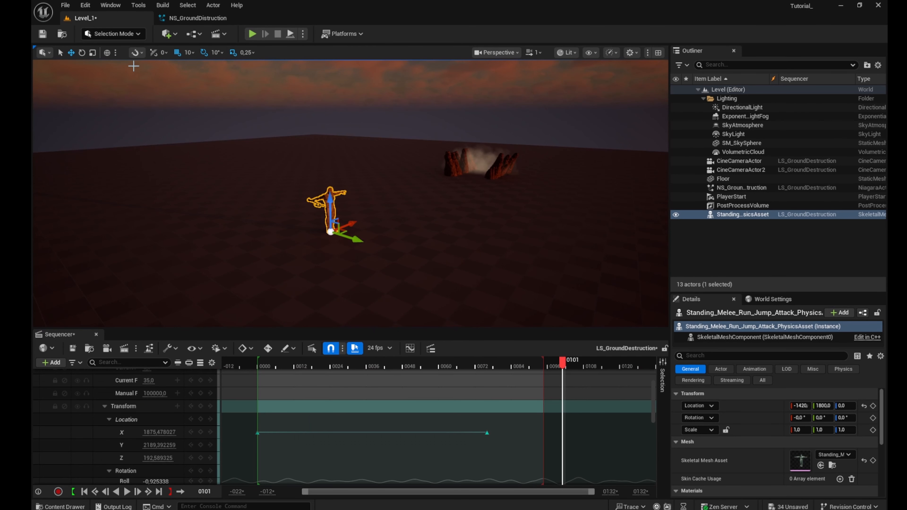
Rotate the character about its vertical axis to about -90°.
{"action": "left_click", "coordinate": [82, 53]}
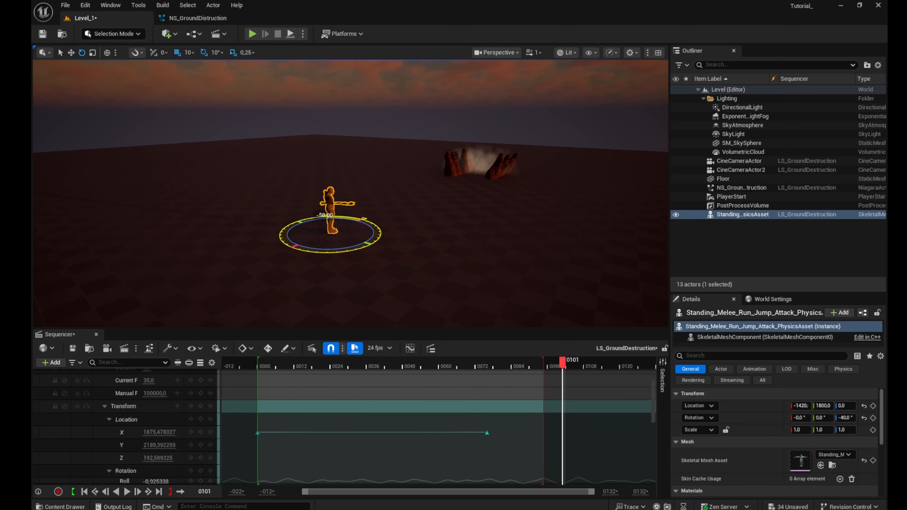
{"action": "right_click_drag", "start_coordinate": [481, 212], "coordinate": [236, 77]}
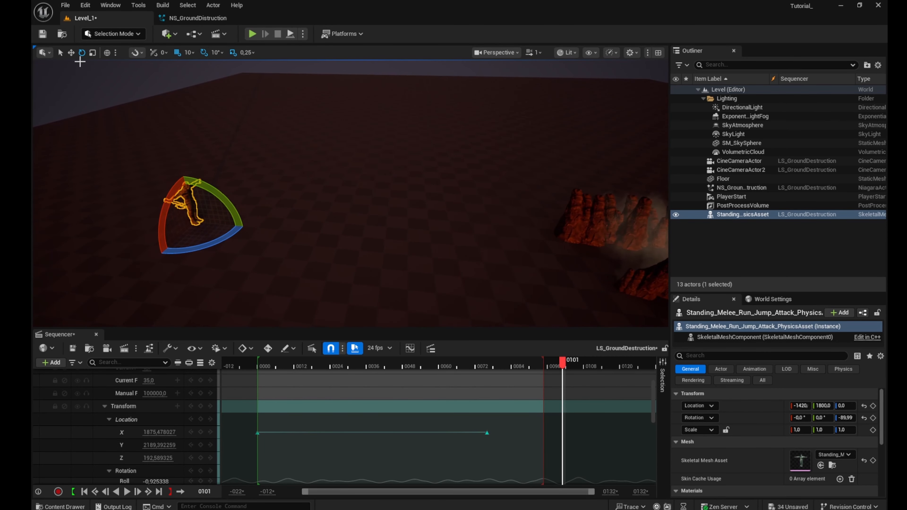
Move the character toward the ground destruction effect, to about -1330 on the X axis, and scrub the sequence to check the position.
{"action": "left_click", "coordinate": [72, 53]}
{"action": "left_click_drag", "start_coordinate": [223, 226], "coordinate": [500, 277]}
{"action": "left_click_drag", "start_coordinate": [565, 361], "coordinate": [378, 368]}
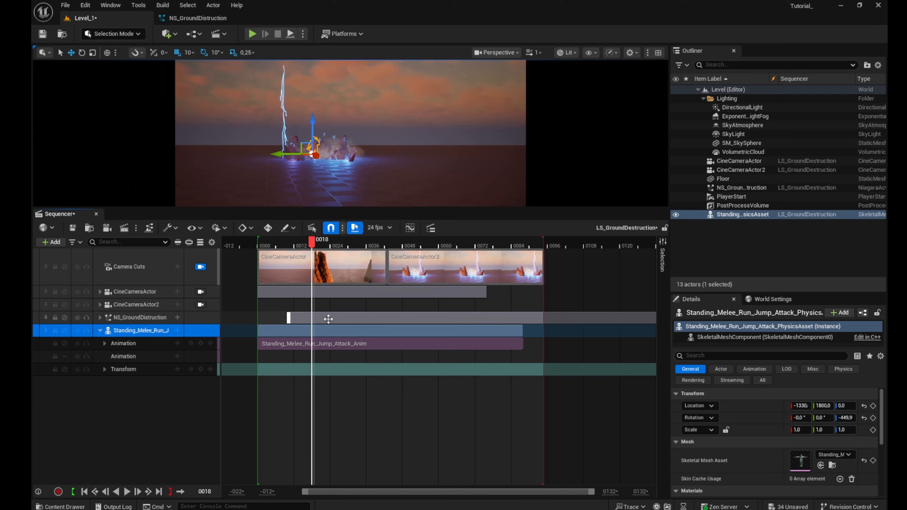
Shift the NS_GroundDistruction section later in the sequence to match the character's jump attack, checking the timing around frame 34.
{"action": "left_click_drag", "start_coordinate": [328, 319], "coordinate": [360, 320]}
{"action": "left_click_drag", "start_coordinate": [312, 238], "coordinate": [363, 255]}
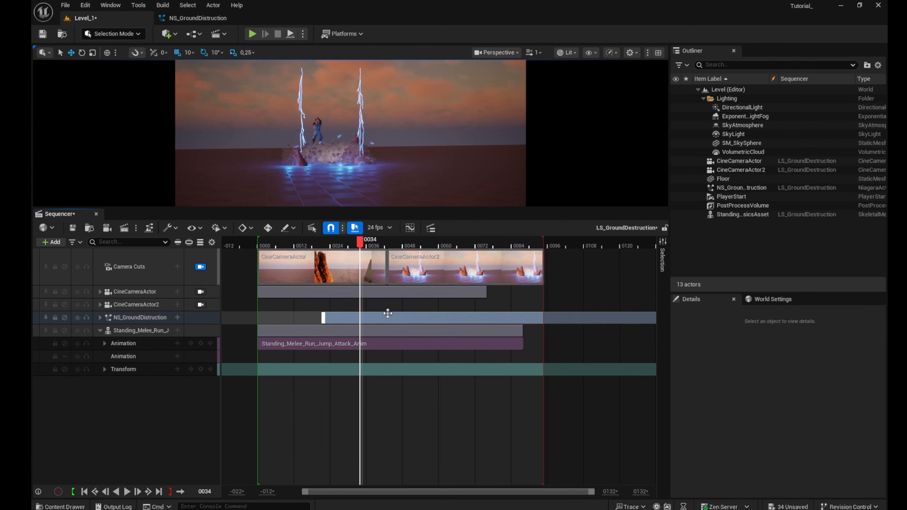
{"action": "left_click_drag", "start_coordinate": [387, 313], "coordinate": [411, 316]}
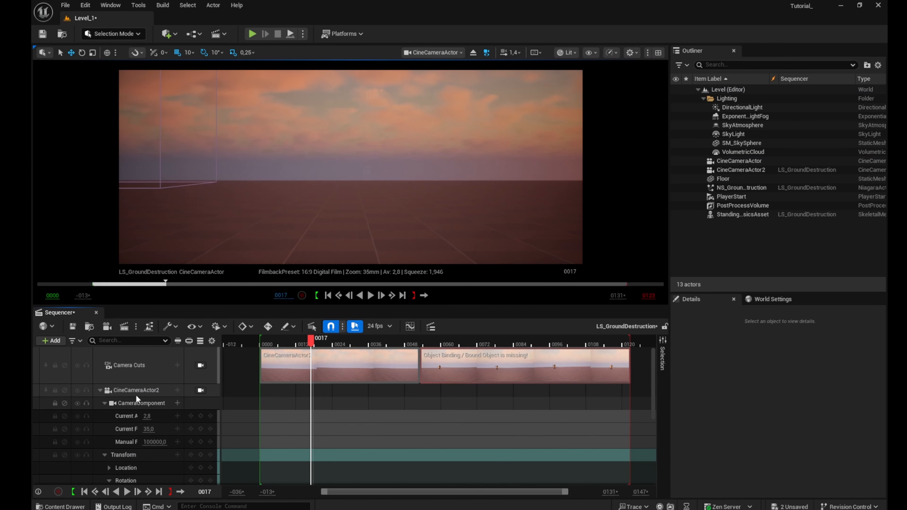
Delete the CineCameraActor2 track and both camera cut sections from the LS_GroundDestruction sequence.
{"action": "left_click", "coordinate": [136, 392]}
{"action": "key", "text": "Delete"}
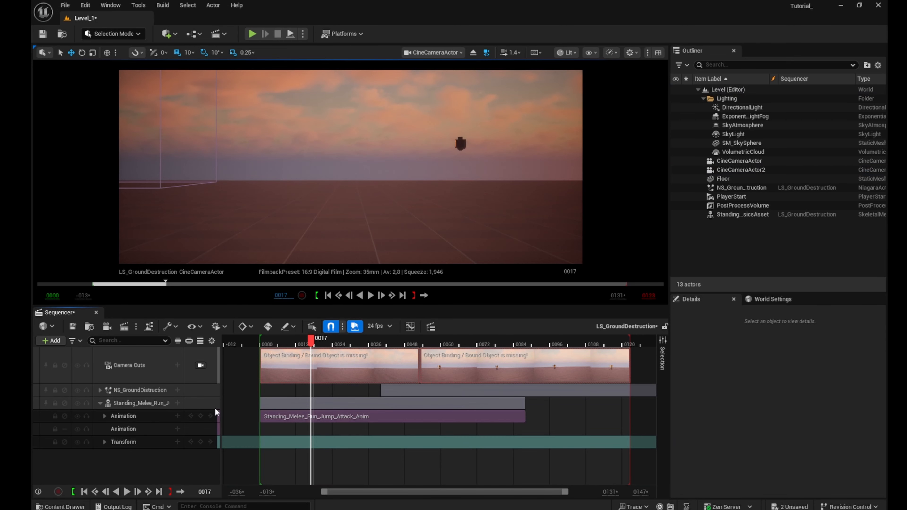
{"action": "left_click_drag", "start_coordinate": [320, 351], "coordinate": [301, 353]}
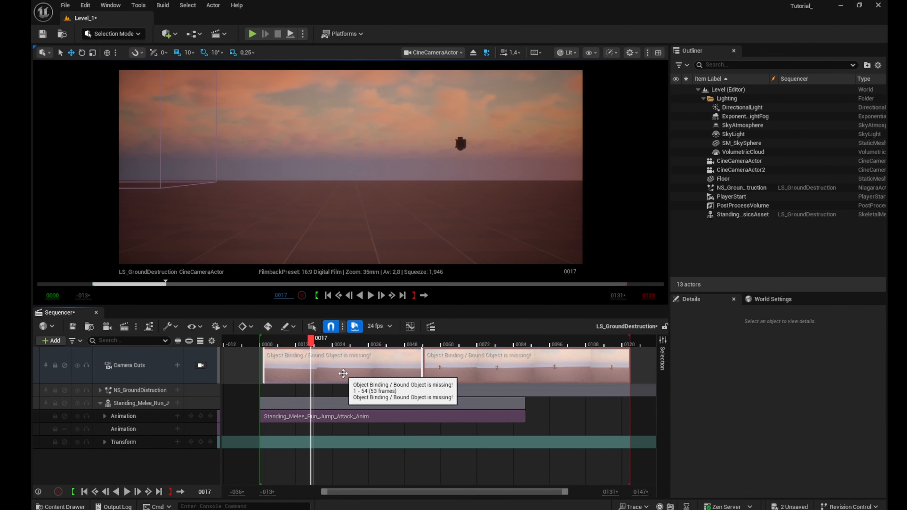
{"action": "key", "text": "Delete"}
{"action": "left_click", "coordinate": [453, 365]}
{"action": "key", "text": "Delete"}
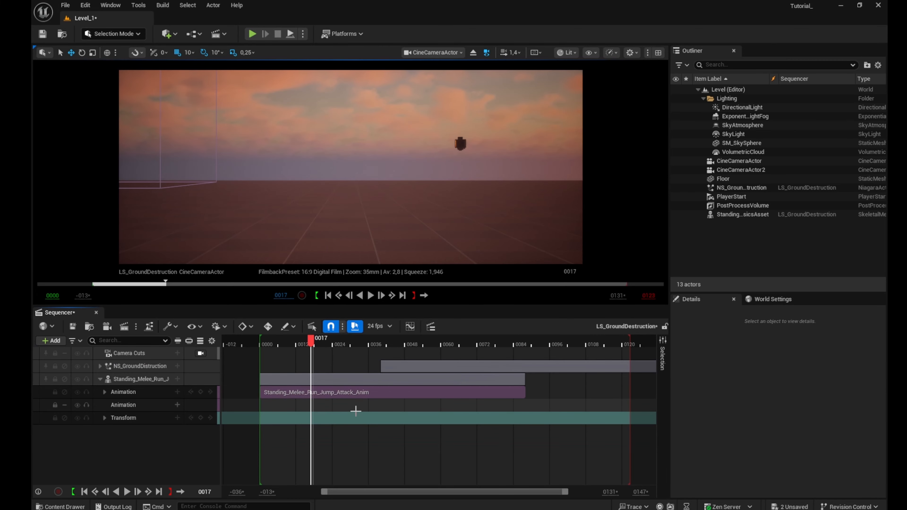
Shift the NS_GroundDistruction section slightly earlier, to start at frame 39, and scrub through the jump to check the impact timing.
{"action": "left_click_drag", "start_coordinate": [431, 370], "coordinate": [428, 371]}
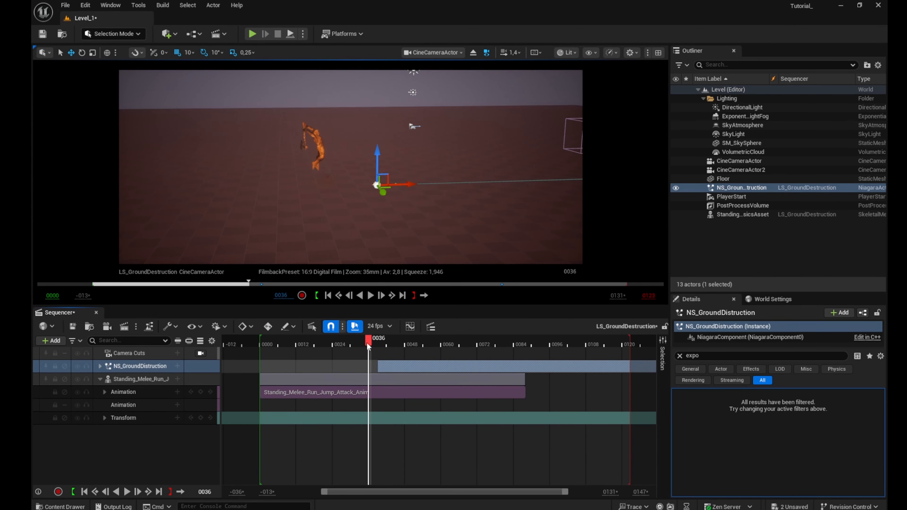
{"action": "left_click_drag", "start_coordinate": [368, 345], "coordinate": [317, 346]}
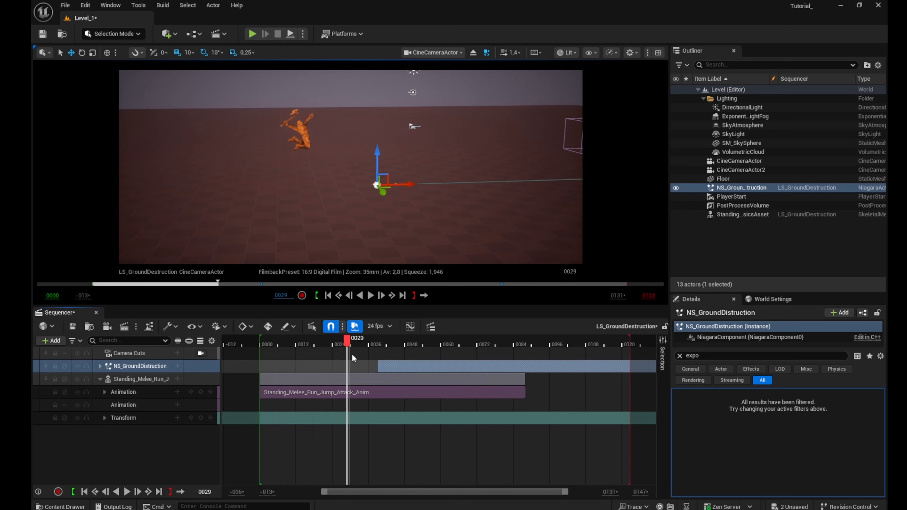
{"action": "left_click_drag", "start_coordinate": [375, 356], "coordinate": [288, 381]}
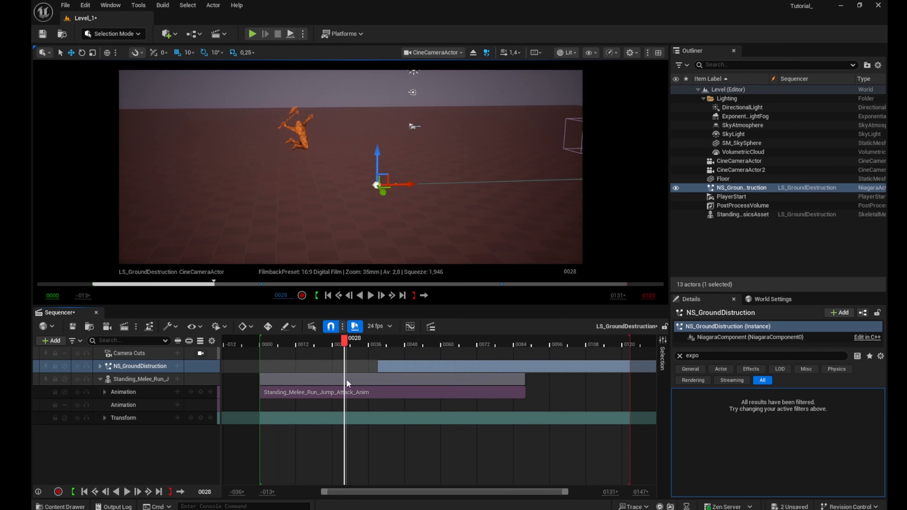
{"action": "left_click_drag", "start_coordinate": [346, 379], "coordinate": [420, 372]}
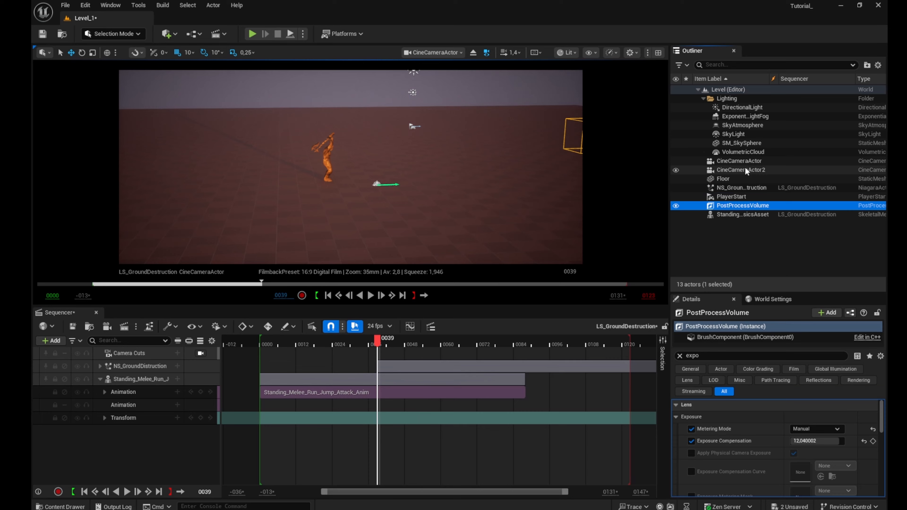
Add CineCameraActor and CineCameraActor2 from the level to the LS_GroundDestruction sequence.
{"action": "left_click", "coordinate": [746, 163]}
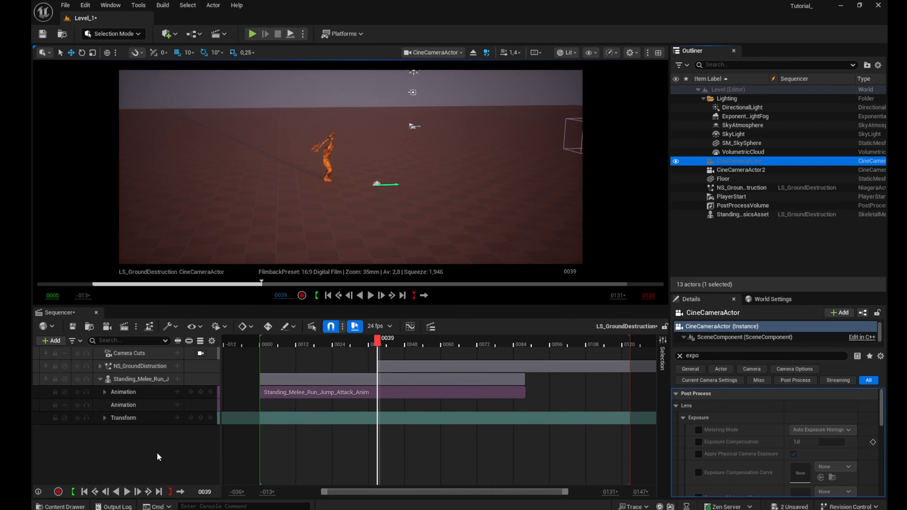
{"action": "left_click_drag", "start_coordinate": [159, 457], "coordinate": [160, 456]}
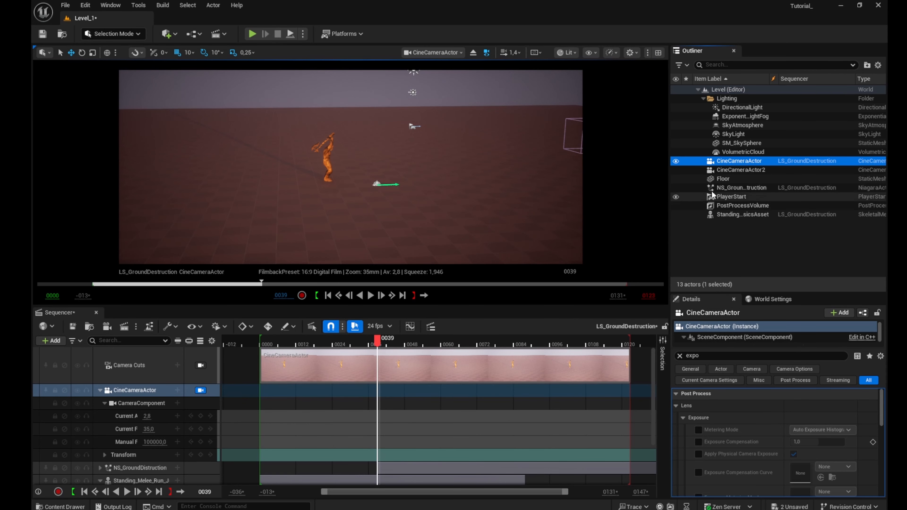
{"action": "left_click_drag", "start_coordinate": [750, 172], "coordinate": [153, 446]}
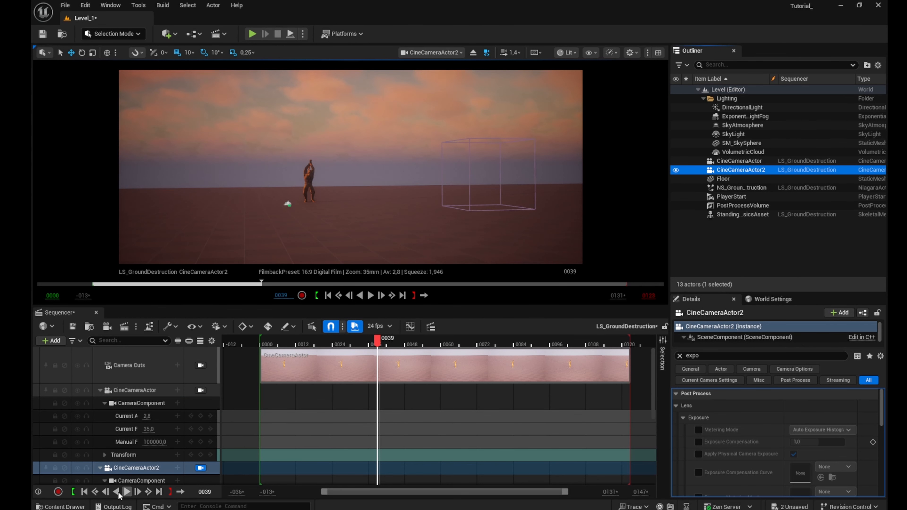
Frame the character closely from the side through CineCameraActor at frame 0 and key its transform with linear interpolation.
{"action": "left_click", "coordinate": [84, 492]}
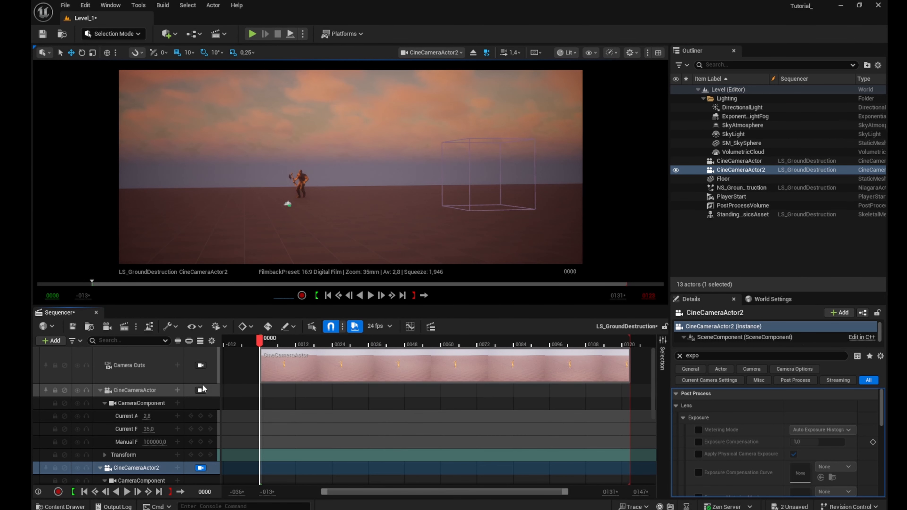
{"action": "left_click", "coordinate": [201, 390]}
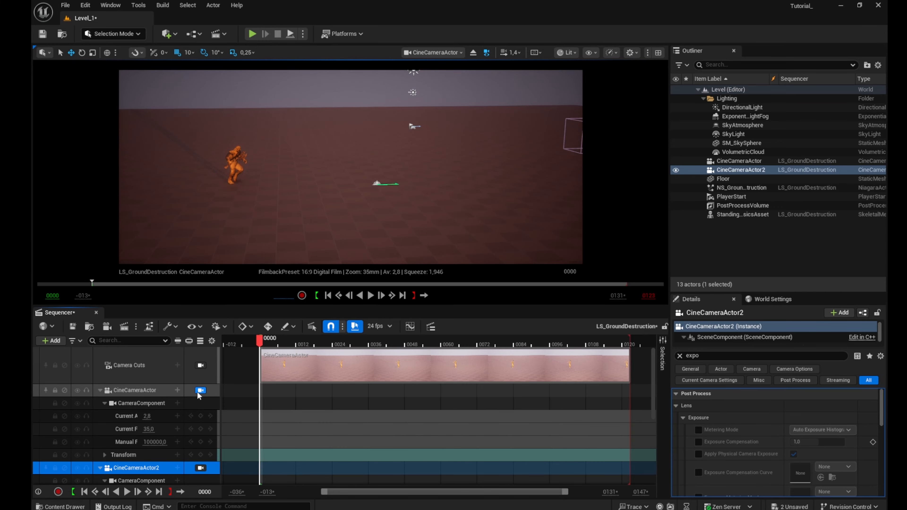
{"action": "right_click_drag", "start_coordinate": [321, 186], "coordinate": [293, 166]}
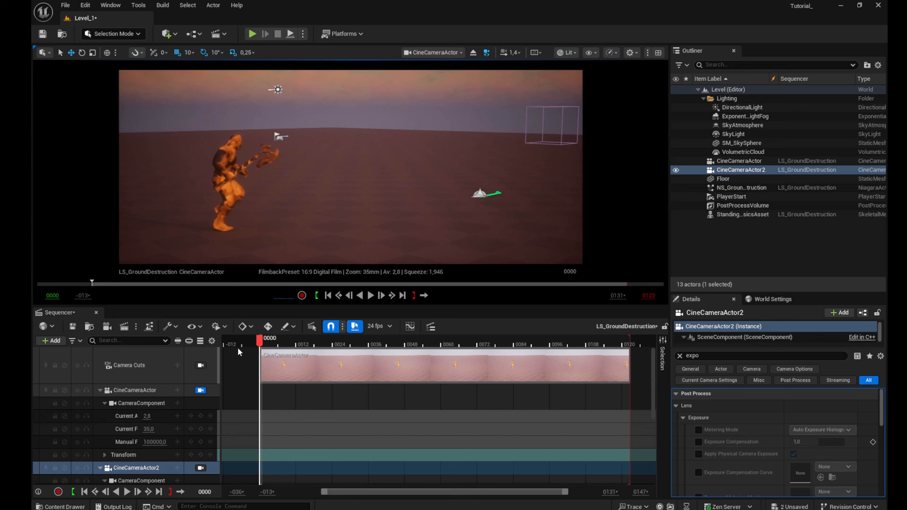
{"action": "left_click", "coordinate": [201, 455]}
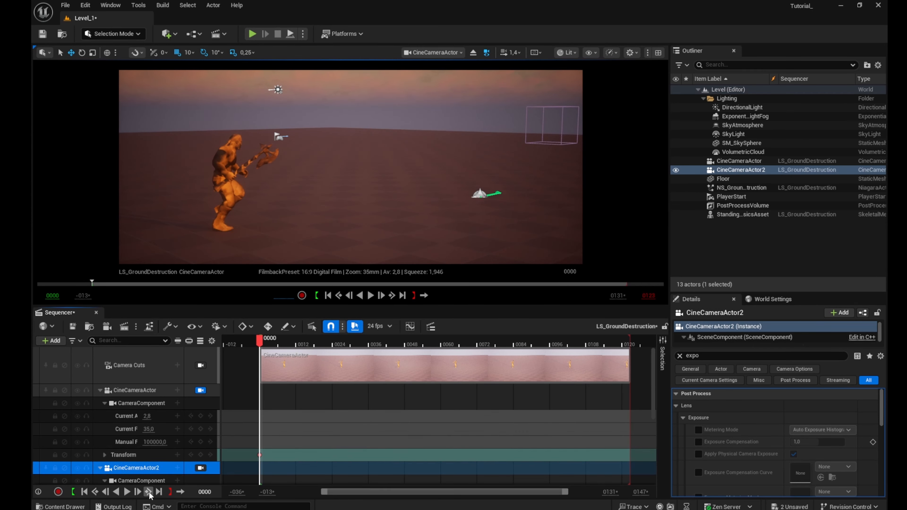
{"action": "right_click", "coordinate": [258, 455]}
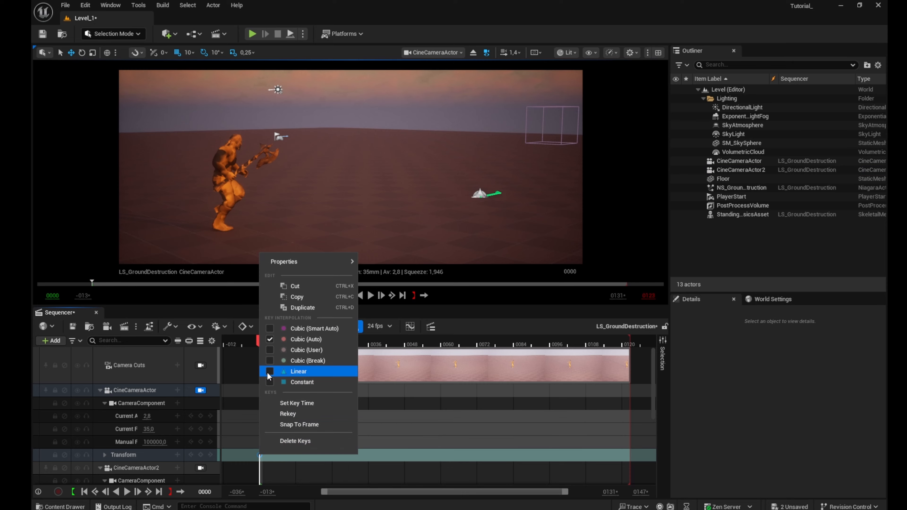
{"action": "left_click", "coordinate": [240, 452]}
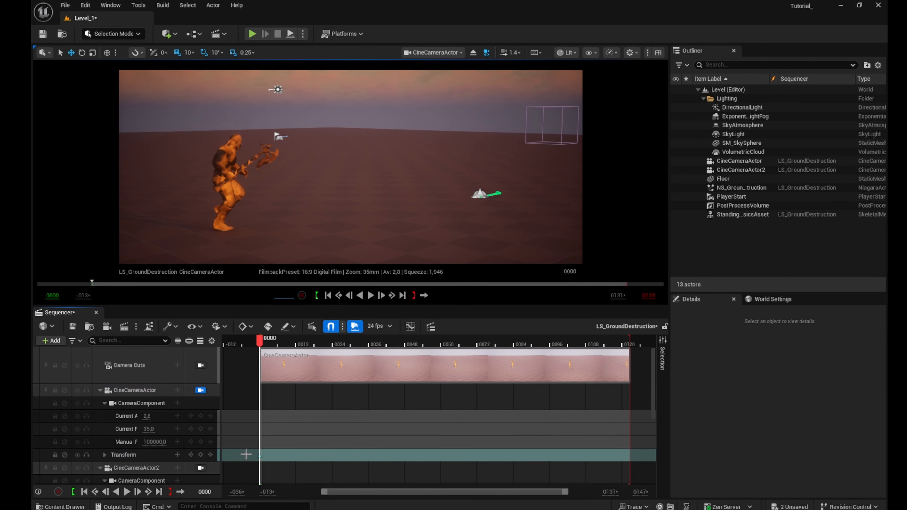
At frame 122, reframe CineCameraActor with the rocks on the left and the character on the right, and key its transform.
{"action": "left_click", "coordinate": [159, 492]}
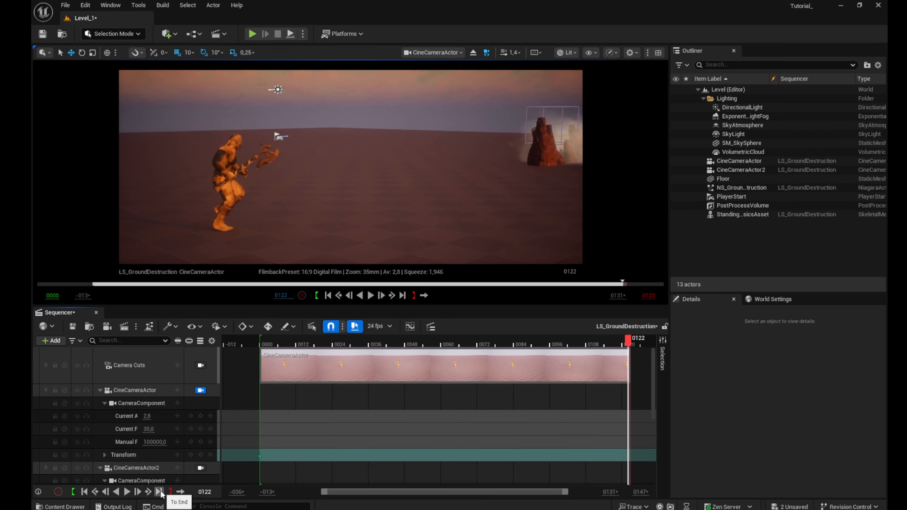
{"action": "right_click_drag", "start_coordinate": [309, 212], "coordinate": [573, 200]}
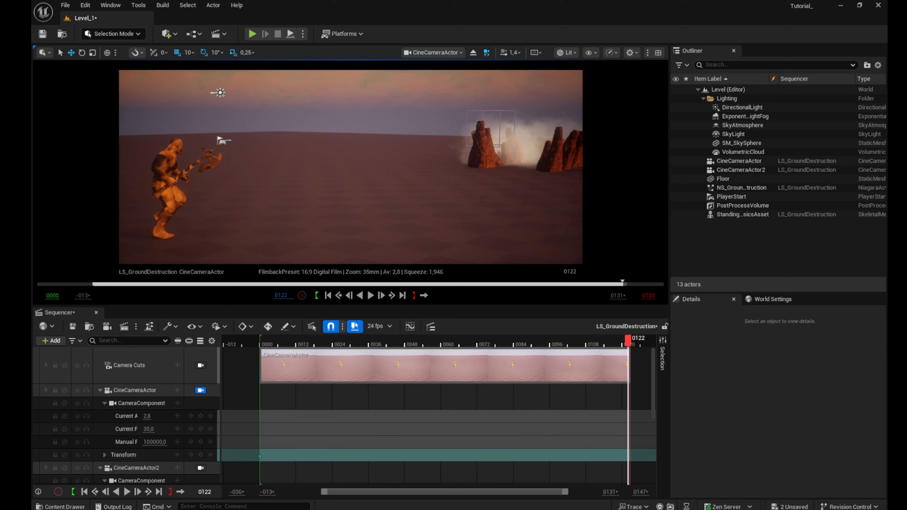
{"action": "key", "text": "a"}
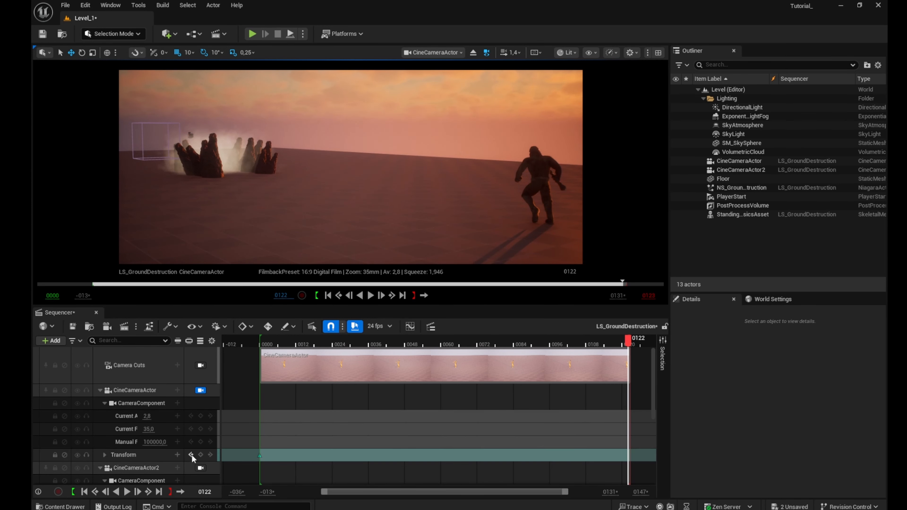
{"action": "left_click", "coordinate": [201, 455]}
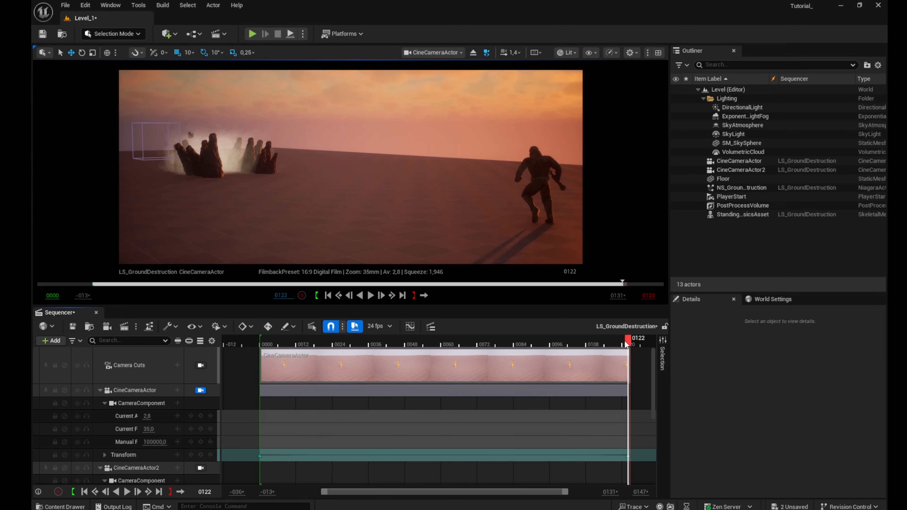
Play back the CineCameraActor move from frame 0 and shift its ending transform key earlier, to frame 43.
{"action": "left_click_drag", "start_coordinate": [626, 343], "coordinate": [261, 351]}
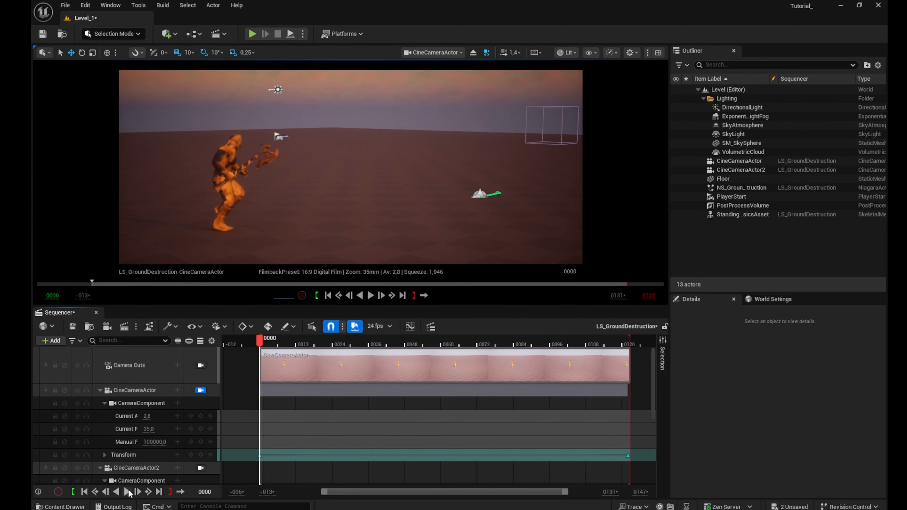
{"action": "left_click", "coordinate": [128, 492]}
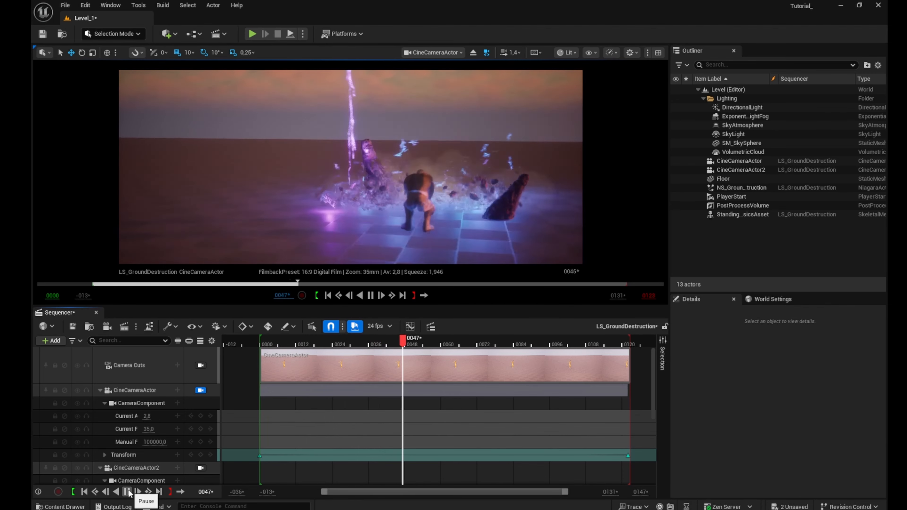
{"action": "left_click", "coordinate": [128, 492]}
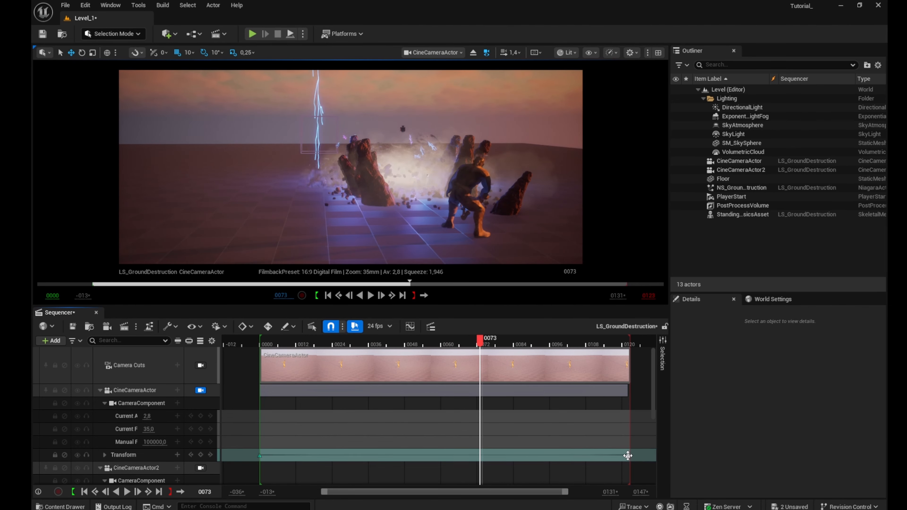
{"action": "left_click_drag", "start_coordinate": [628, 456], "coordinate": [417, 443]}
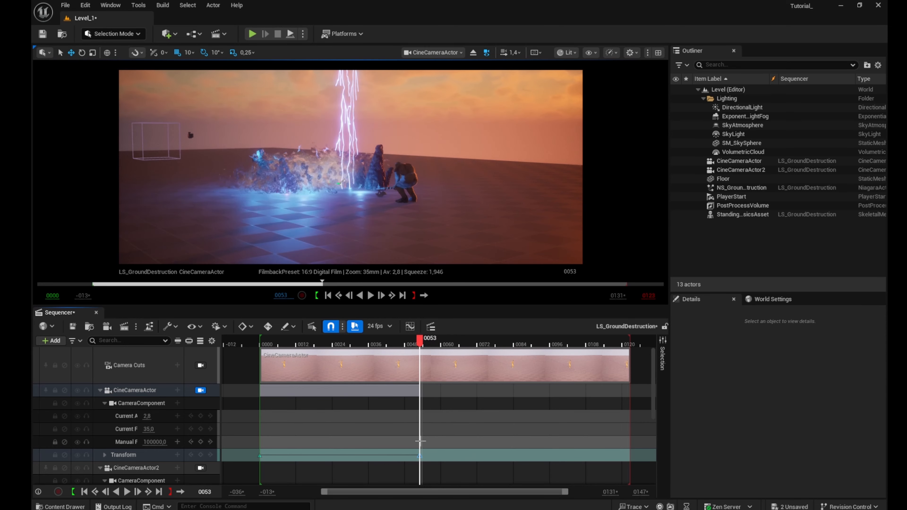
{"action": "left_click_drag", "start_coordinate": [419, 345], "coordinate": [397, 357]}
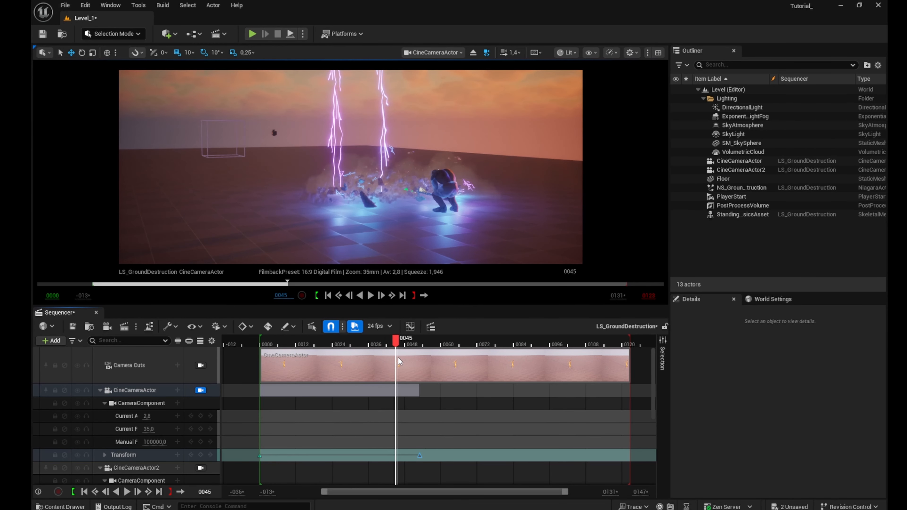
{"action": "left_click_drag", "start_coordinate": [421, 455], "coordinate": [393, 455]}
Trim the CineCameraActor camera cut so it ends at frame 43.
{"action": "scroll", "coordinate": [175, 455], "scroll_direction": "down", "scroll_amount": 1}
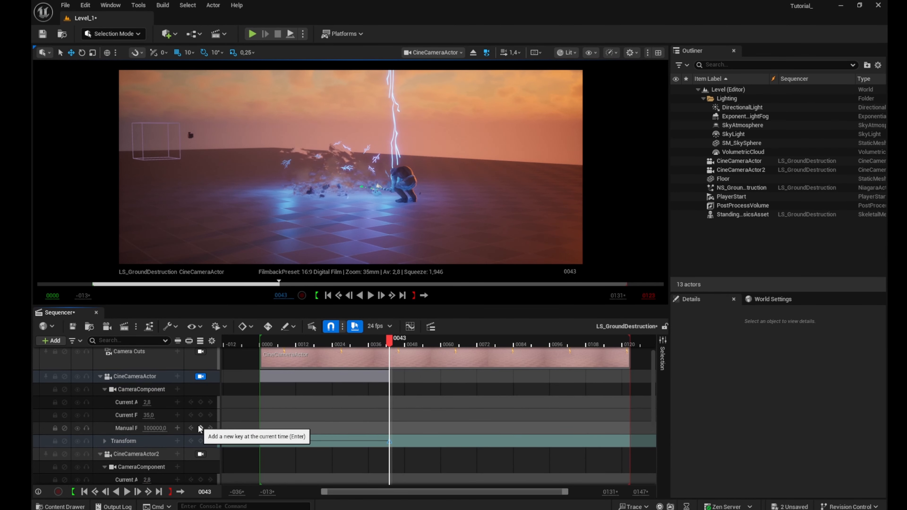
{"action": "scroll", "coordinate": [201, 423], "scroll_direction": "up", "scroll_amount": 1}
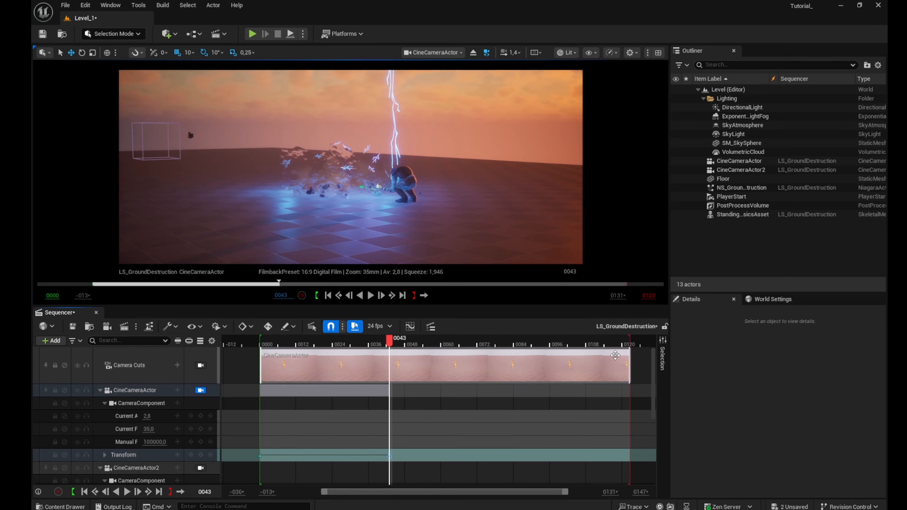
{"action": "left_click_drag", "start_coordinate": [630, 356], "coordinate": [389, 371]}
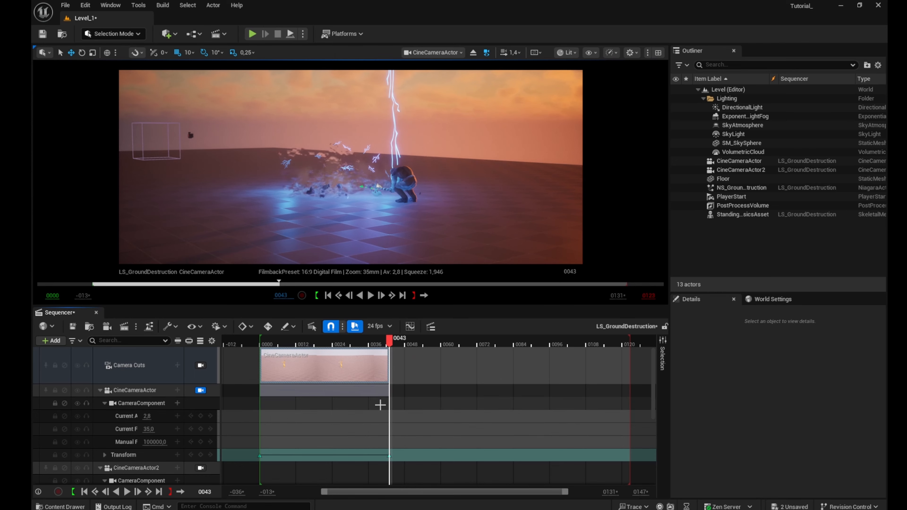
Look through CineCameraActor2 at frame 43, reframe it with the lightning strike on the left and room to its right, and key its transform.
{"action": "scroll", "coordinate": [383, 413], "scroll_direction": "down", "scroll_amount": 3}
{"action": "scroll", "coordinate": [387, 422], "scroll_direction": "down", "scroll_amount": 5}
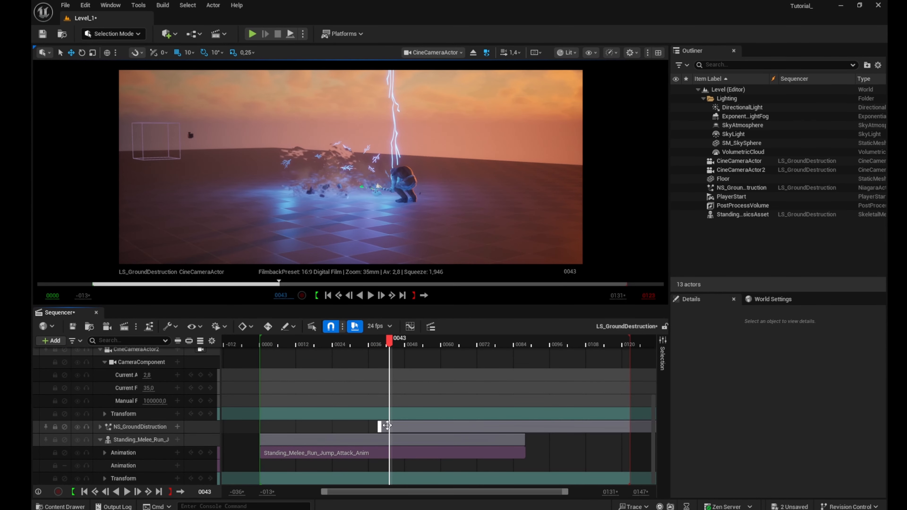
{"action": "scroll", "coordinate": [147, 439], "scroll_direction": "up", "scroll_amount": 4}
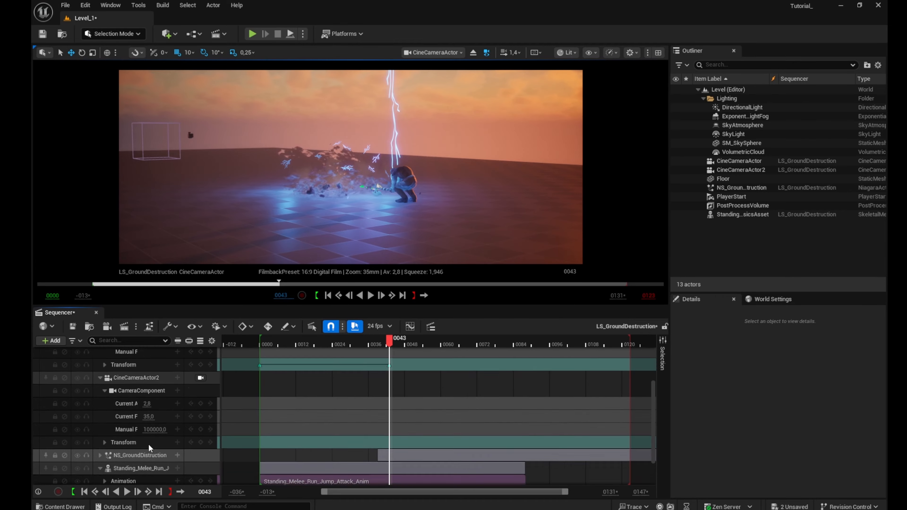
{"action": "left_click", "coordinate": [200, 407]}
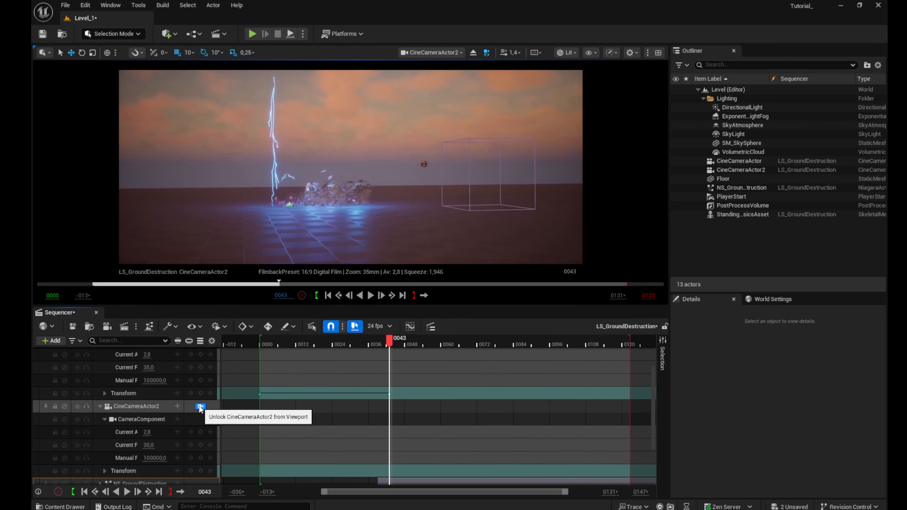
{"action": "key", "text": "a"}
{"action": "right_click_drag", "start_coordinate": [322, 186], "coordinate": [387, 165]}
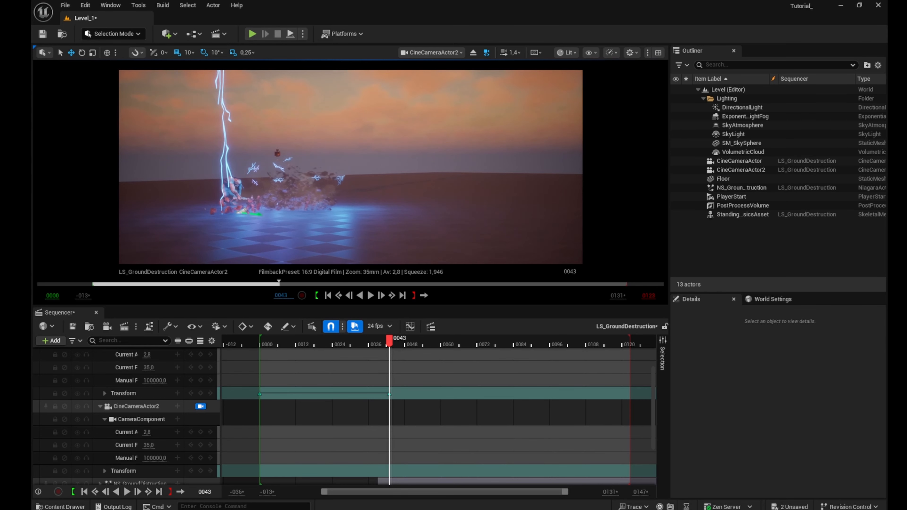
{"action": "left_click", "coordinate": [201, 470]}
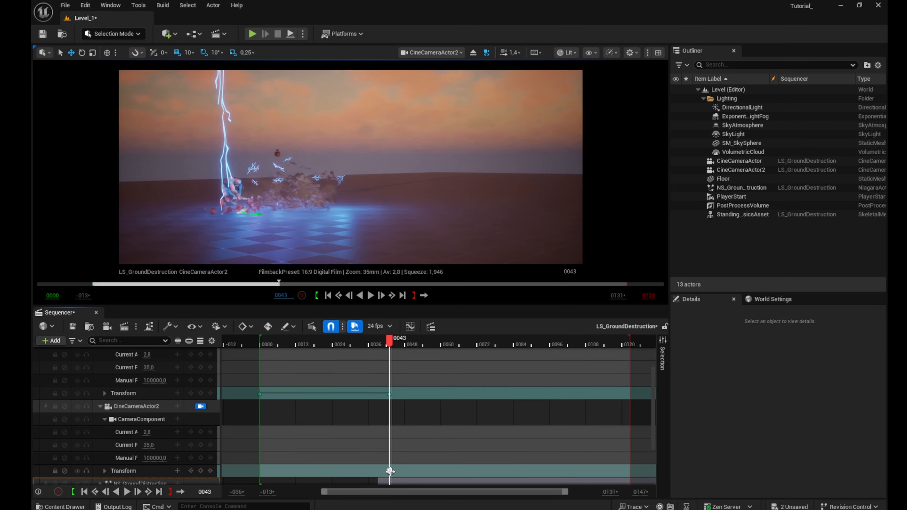
Override the Roll and Pitch rotation channels of CineCameraActor2 with Double Perlin Noise.
{"action": "scroll", "coordinate": [107, 412], "scroll_direction": "down", "scroll_amount": 3}
{"action": "left_click", "coordinate": [106, 413]}
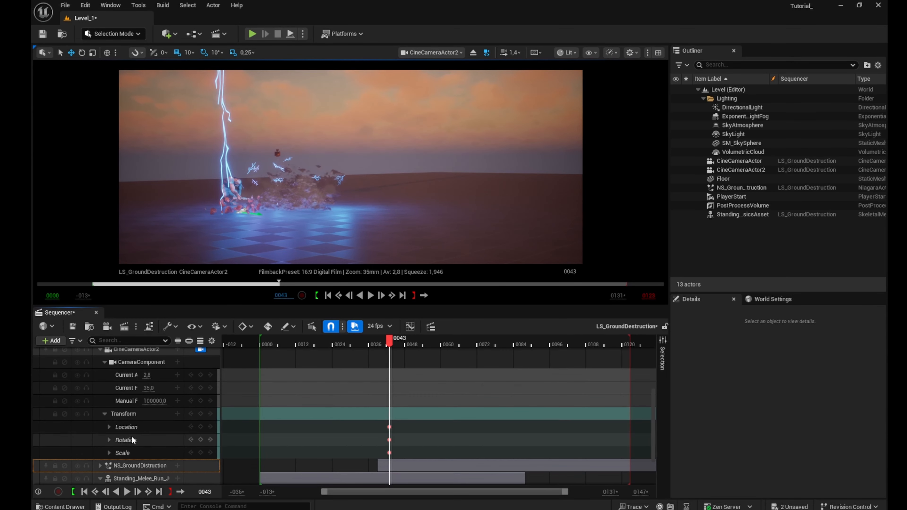
{"action": "left_click", "coordinate": [109, 439]}
{"action": "scroll", "coordinate": [143, 458], "scroll_direction": "down", "scroll_amount": 2}
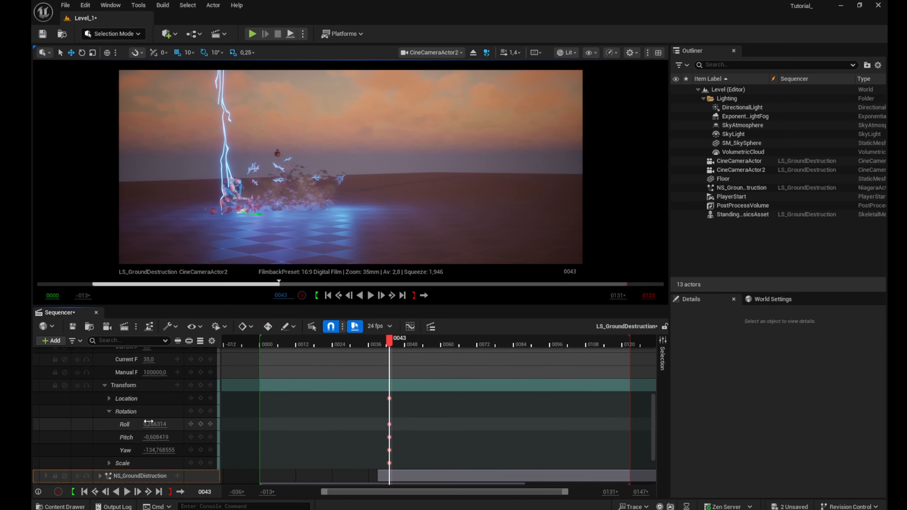
{"action": "right_click", "coordinate": [128, 423]}
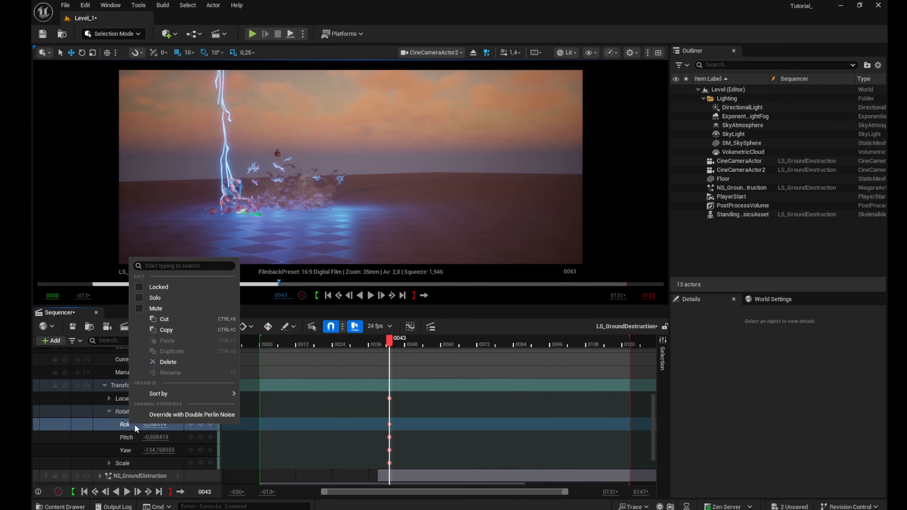
{"action": "left_click", "coordinate": [171, 416]}
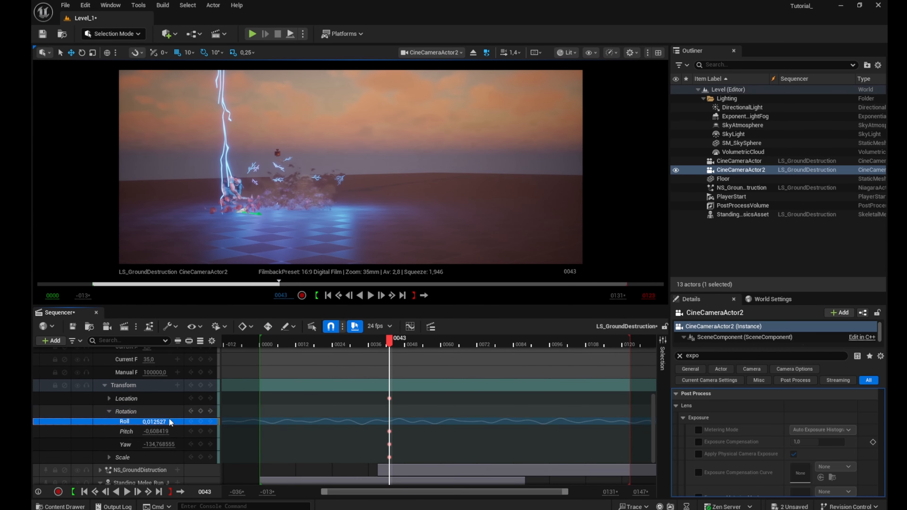
{"action": "right_click", "coordinate": [128, 431]}
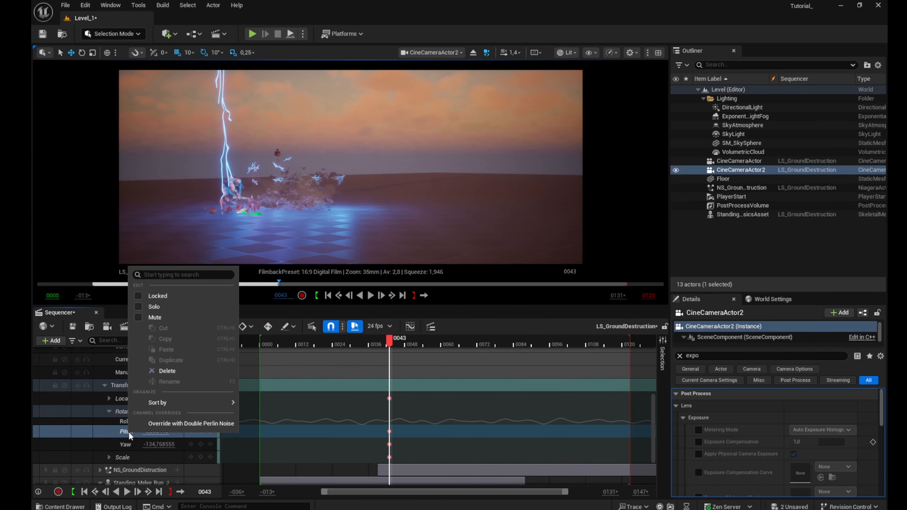
{"action": "left_click", "coordinate": [168, 424]}
Play back the sequence through CineCameraActor2 from frame 11 to check the camera shake.
{"action": "left_click_drag", "start_coordinate": [388, 340], "coordinate": [291, 344]}
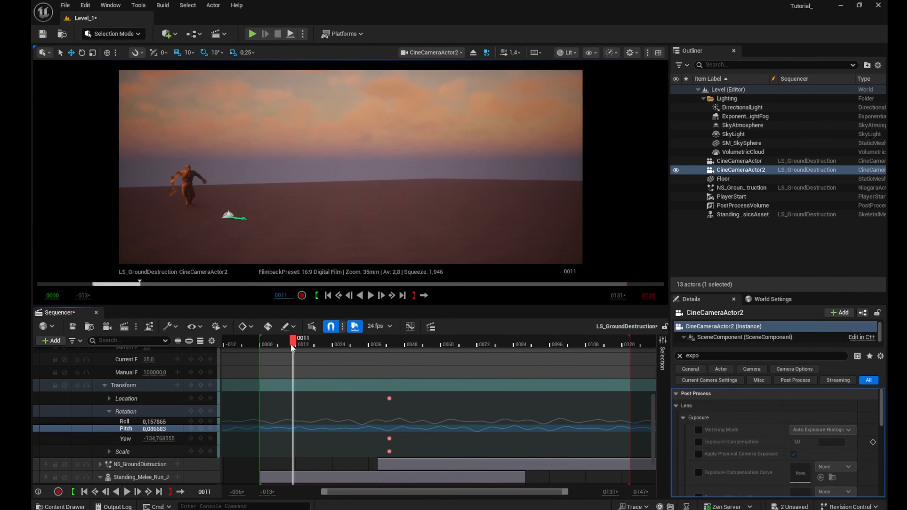
{"action": "left_click", "coordinate": [370, 296]}
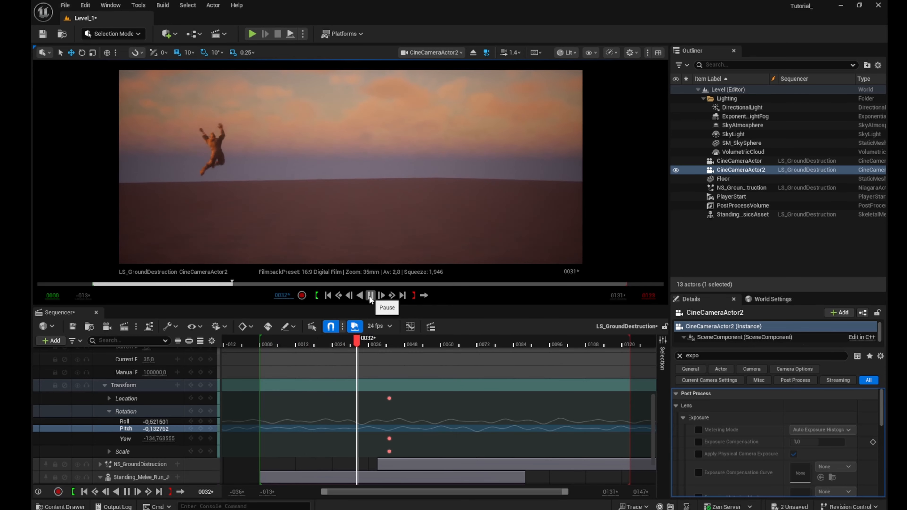
{"action": "left_click", "coordinate": [370, 295]}
Add a camera cut to CineCameraActor2 starting at frame 43.
{"action": "scroll", "coordinate": [381, 428], "scroll_direction": "up", "scroll_amount": 5}
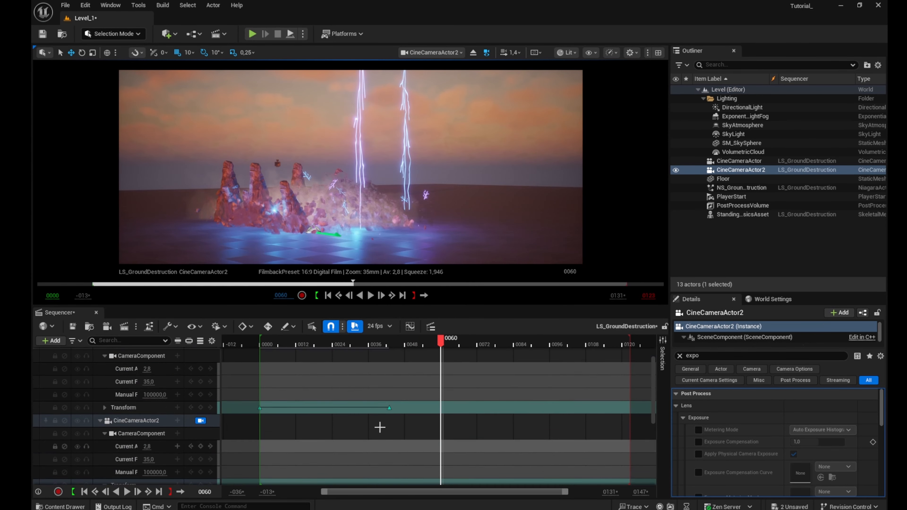
{"action": "left_click_drag", "start_coordinate": [442, 341], "coordinate": [392, 349]}
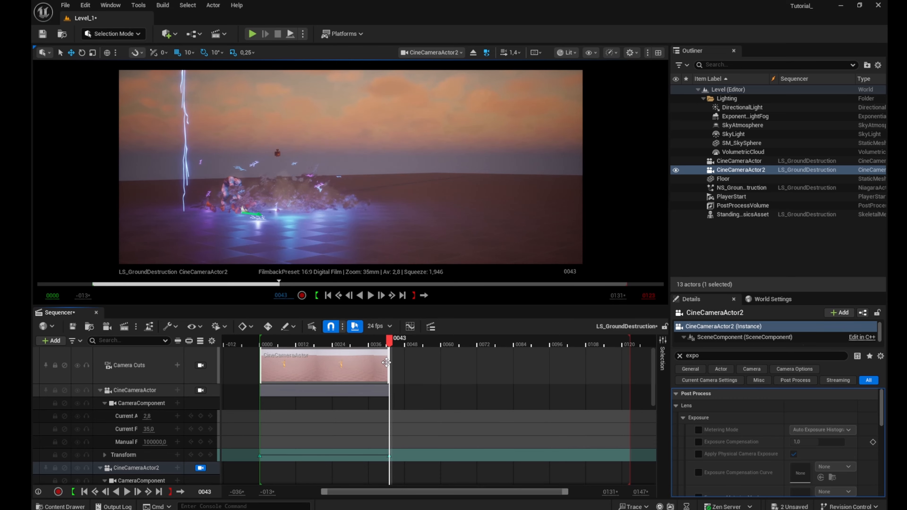
{"action": "left_click", "coordinate": [177, 365]}
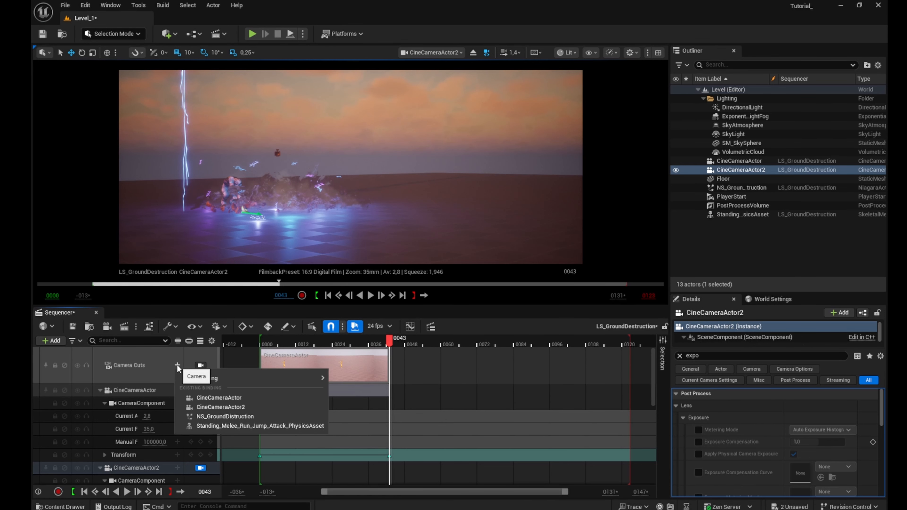
{"action": "left_click", "coordinate": [221, 408]}
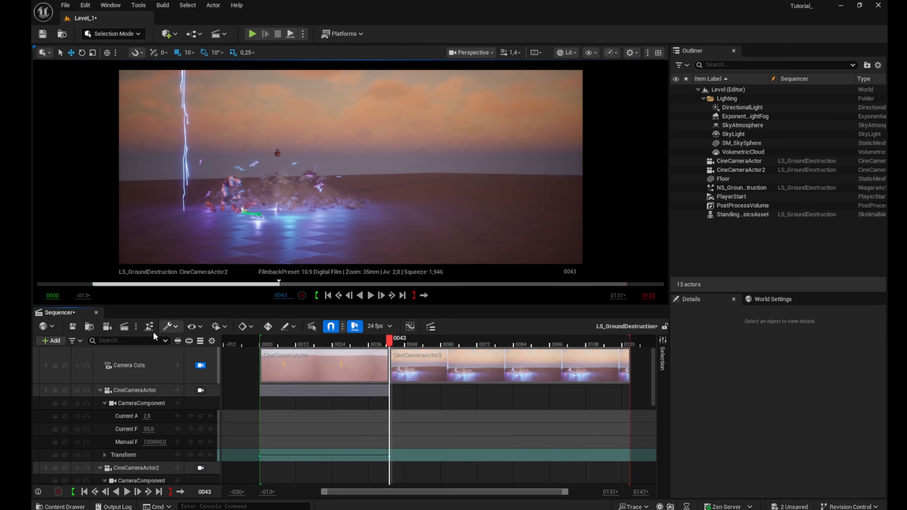
Play the sequence through both camera cuts from frame 0 and scrub back to the opening shot.
{"action": "left_click", "coordinate": [328, 296]}
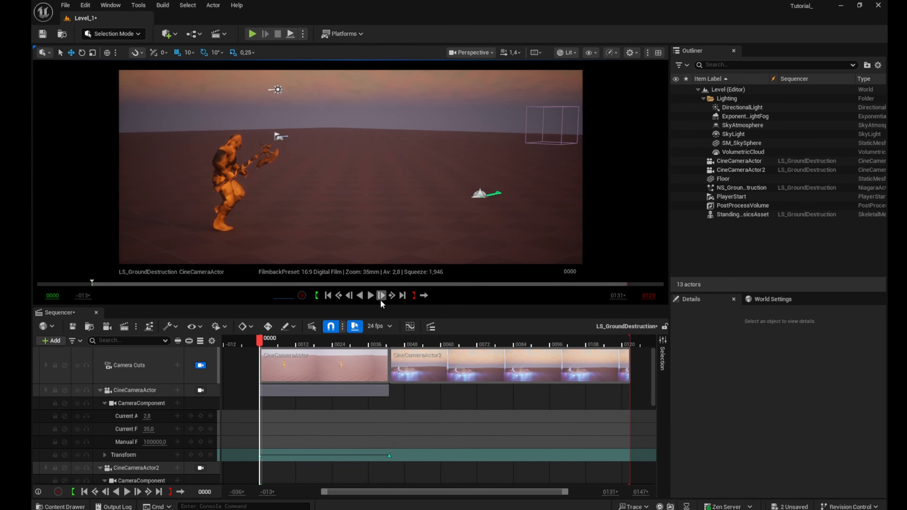
{"action": "left_click", "coordinate": [370, 296]}
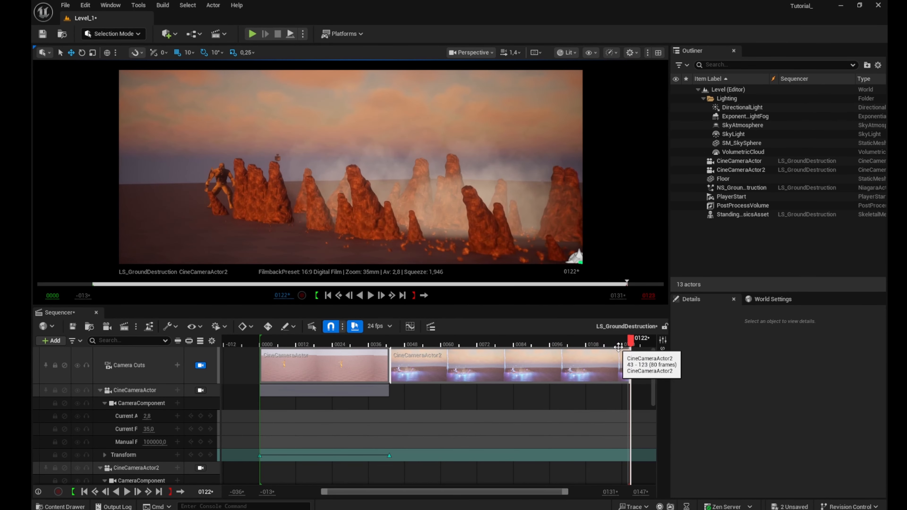
{"action": "left_click_drag", "start_coordinate": [632, 349], "coordinate": [269, 362]}
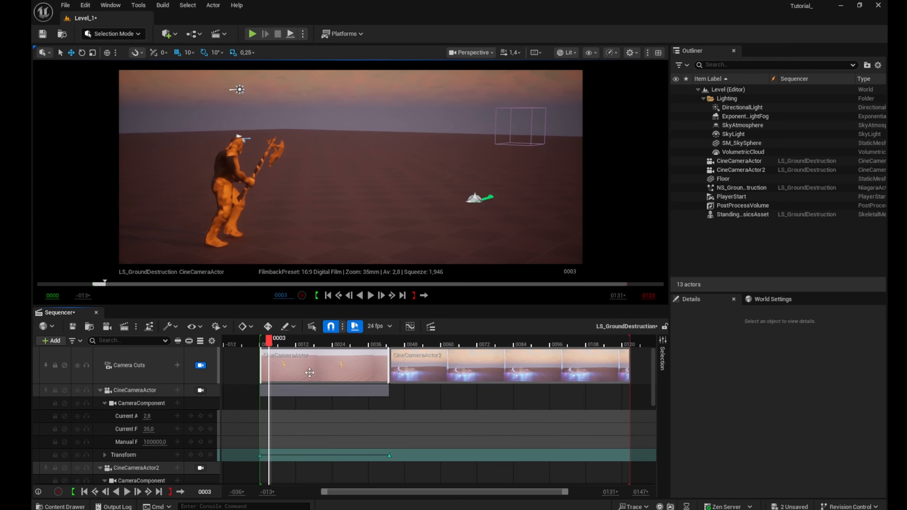
Reframe CineCameraActor at its frame 43 transform key to a closer view from behind the crouching character.
{"action": "left_click", "coordinate": [388, 454]}
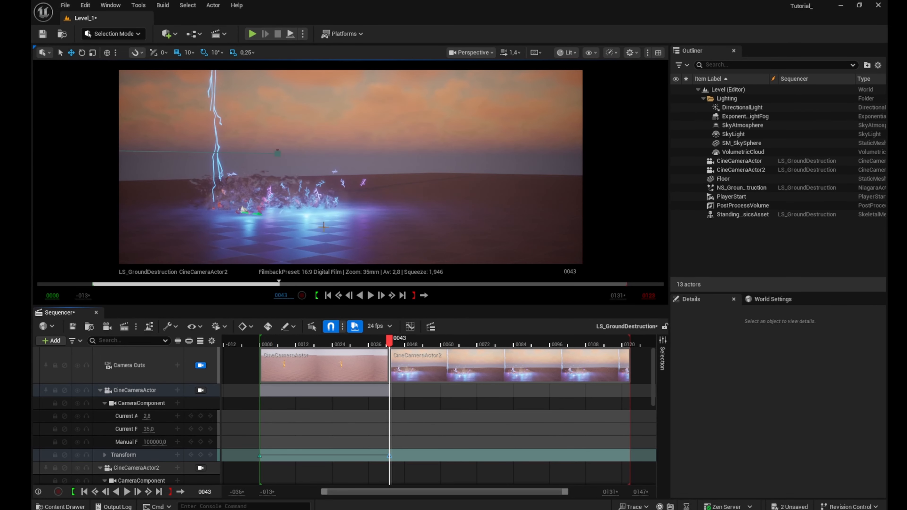
{"action": "left_click", "coordinate": [200, 390]}
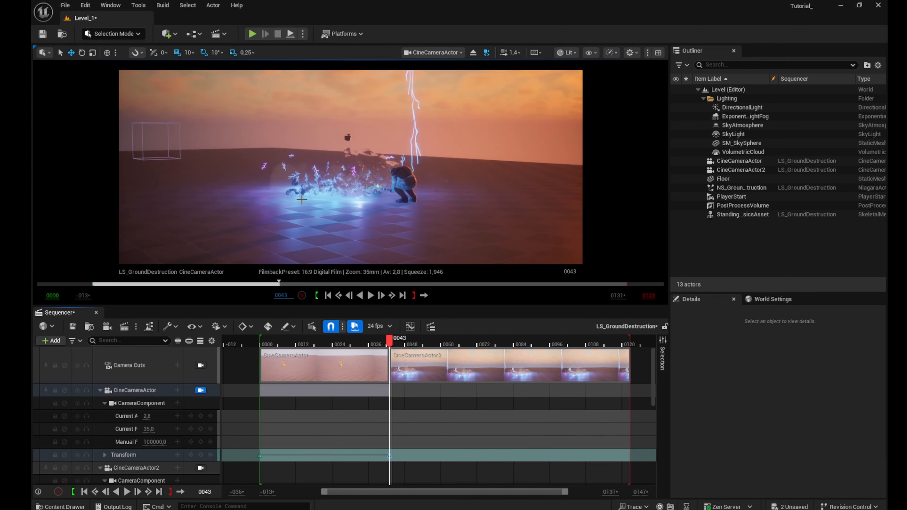
{"action": "right_click_drag", "start_coordinate": [301, 199], "coordinate": [287, 212]}
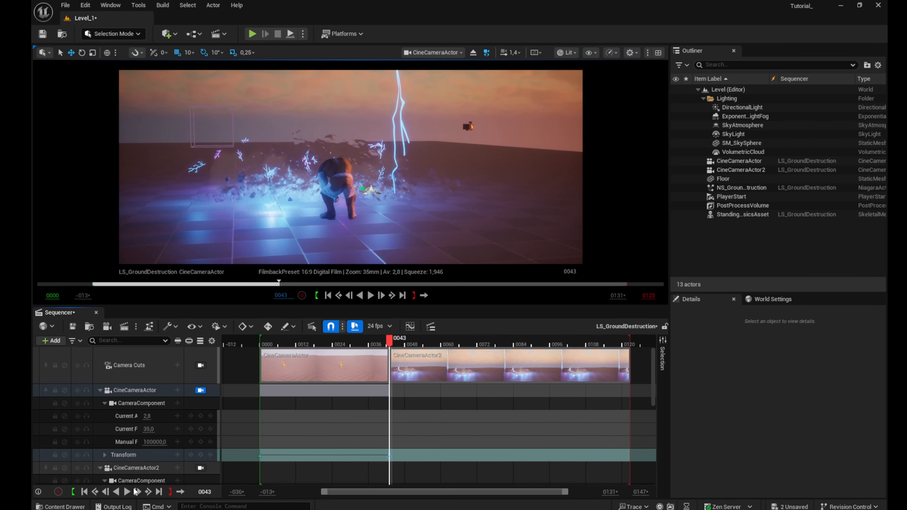
Play back the reframed CineCameraActor move, switch the viewport to the camera cuts, and replay the sequence from the start.
{"action": "left_click", "coordinate": [85, 492]}
{"action": "left_click", "coordinate": [126, 493]}
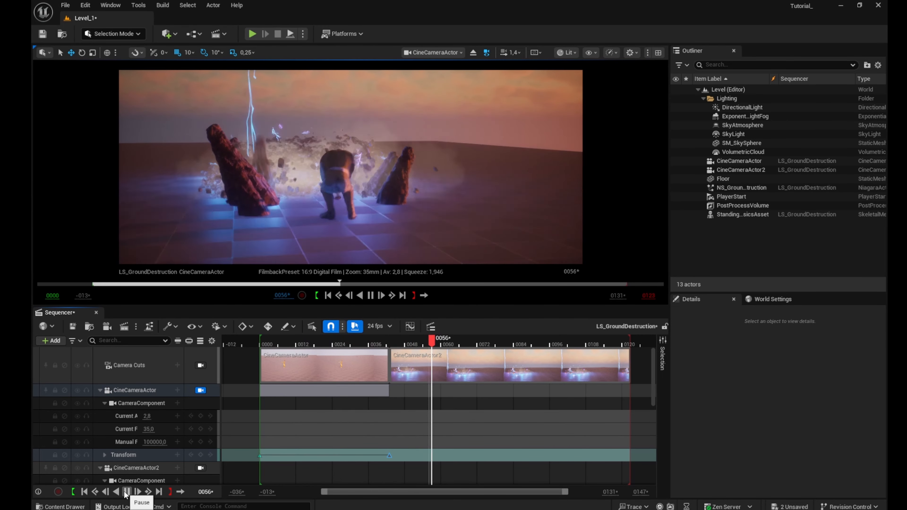
{"action": "left_click_drag", "start_coordinate": [468, 341], "coordinate": [278, 380]}
{"action": "left_click", "coordinate": [200, 365]}
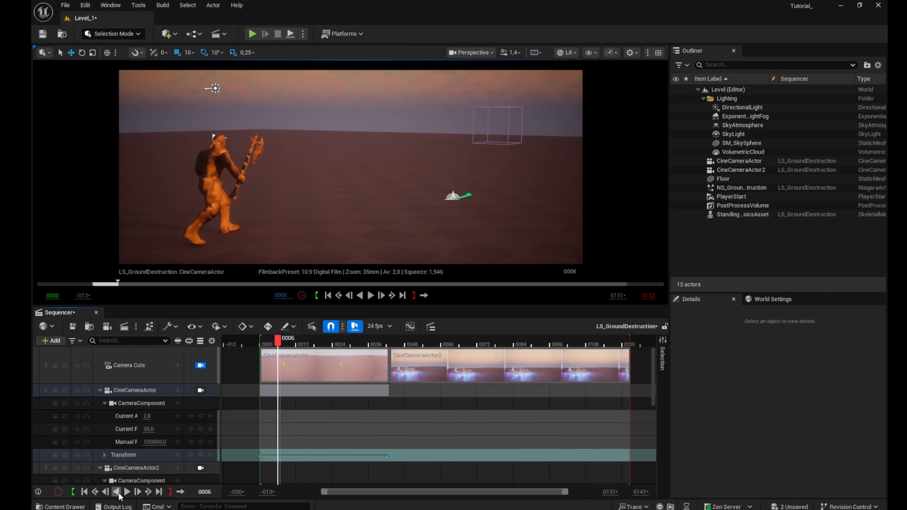
{"action": "left_click", "coordinate": [83, 492]}
{"action": "left_click", "coordinate": [127, 492]}
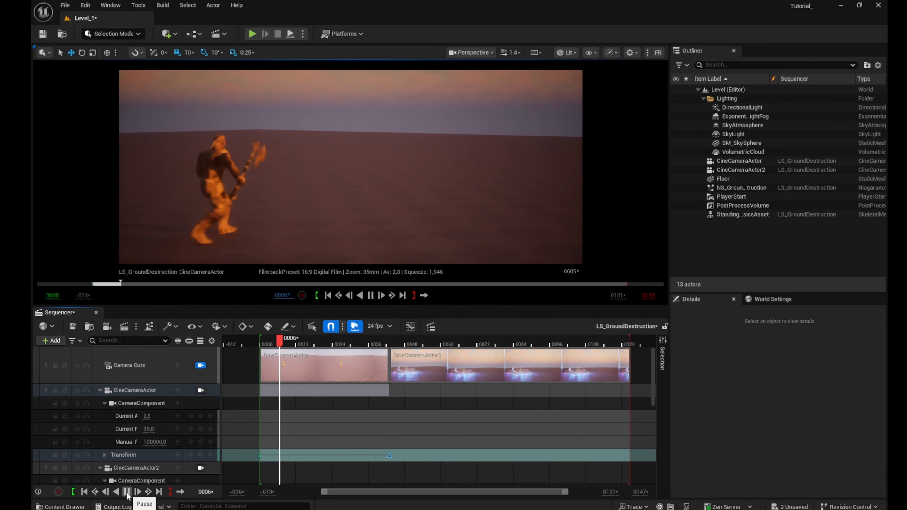